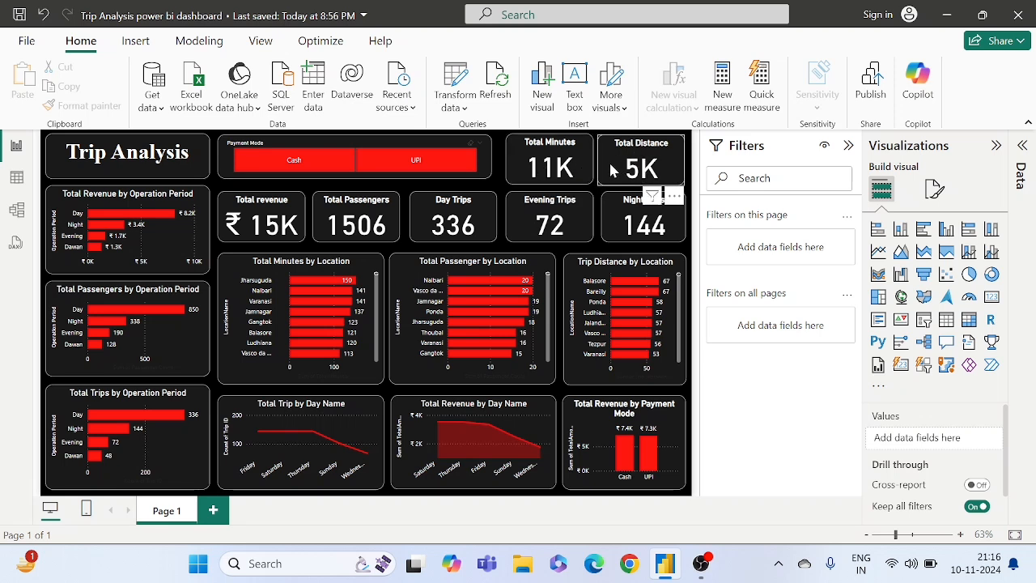
# - Filter the dashboard by the Cash payment mode, switch it to UPI, and clear the payment mode filter
pyautogui.click(296, 173)
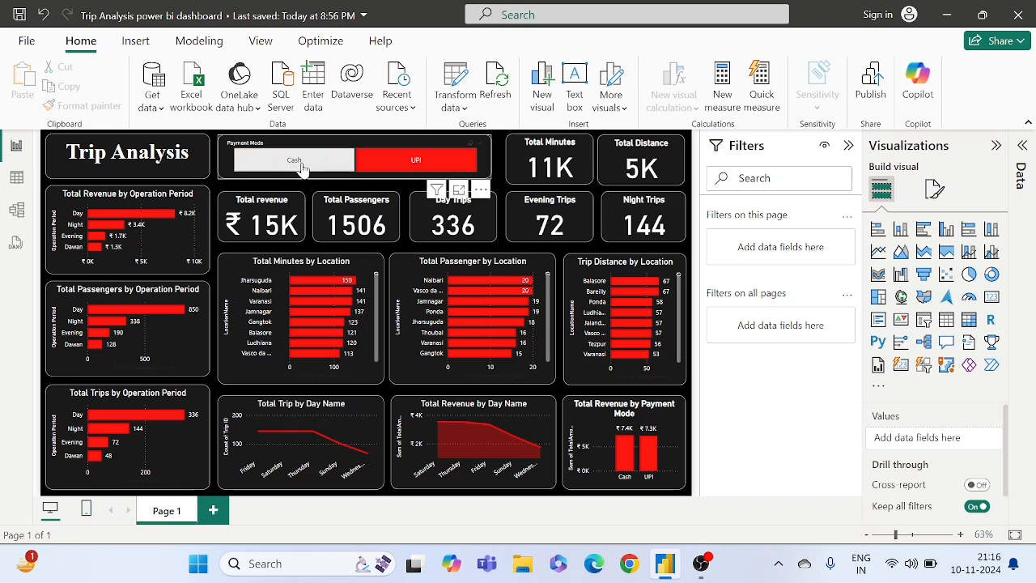
pyautogui.click(320, 177)
pyautogui.click(314, 173)
pyautogui.click(306, 171)
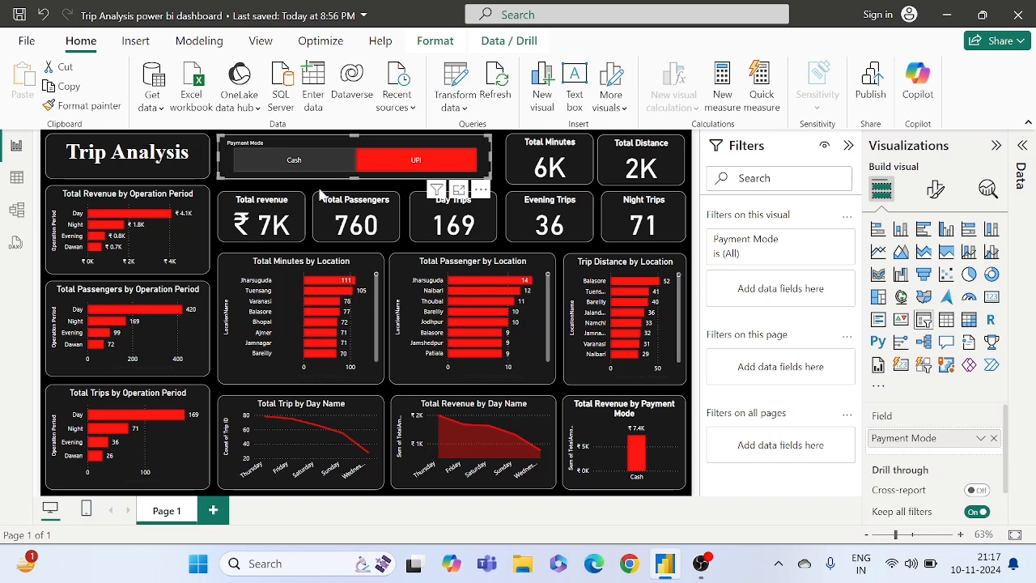
pyautogui.click(427, 170)
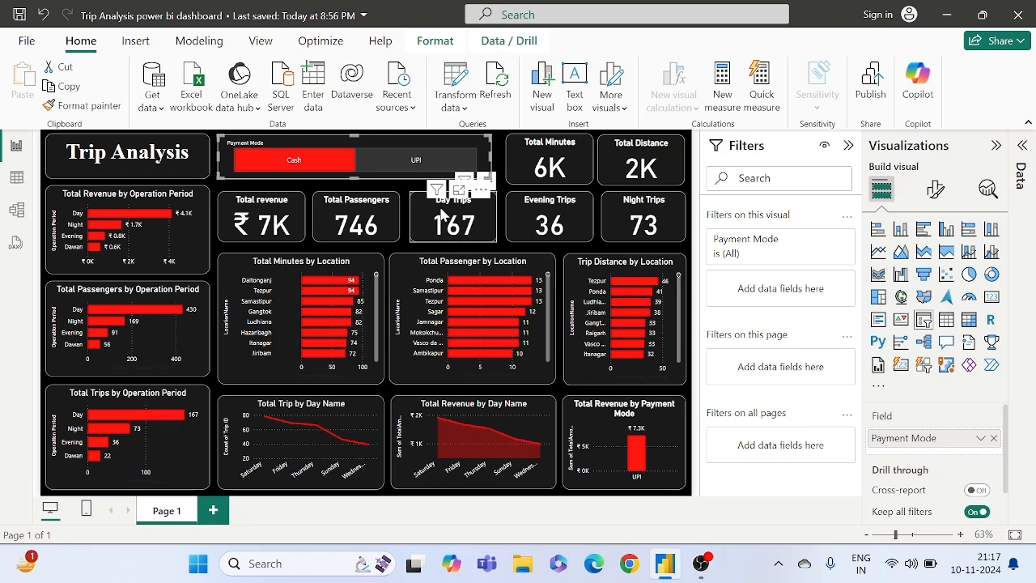
pyautogui.click(408, 159)
pyautogui.click(407, 202)
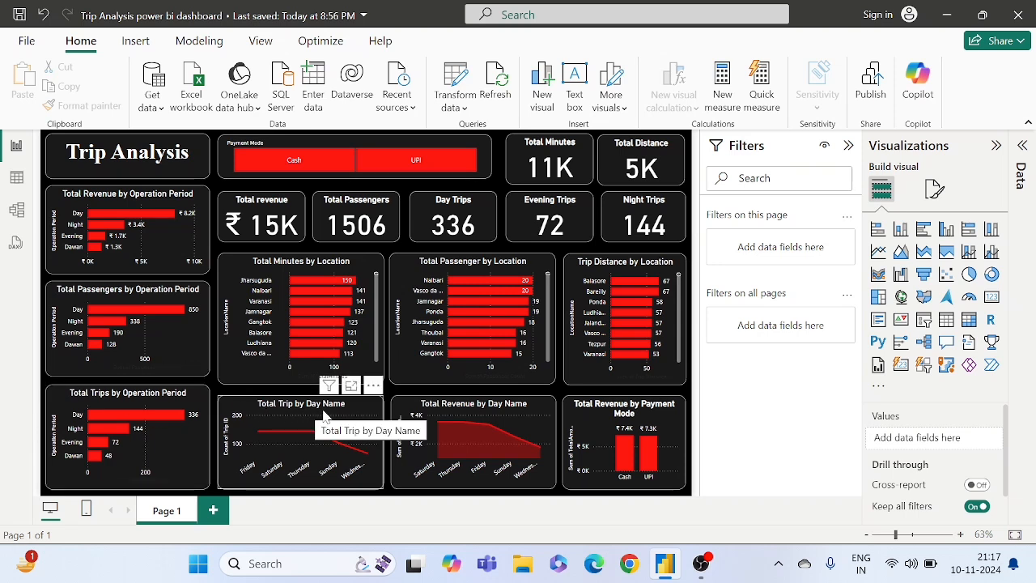
# - Examine the trip and revenue charts by day name, and the revenue and passenger charts by operation period
pyautogui.moveTo(254, 437)
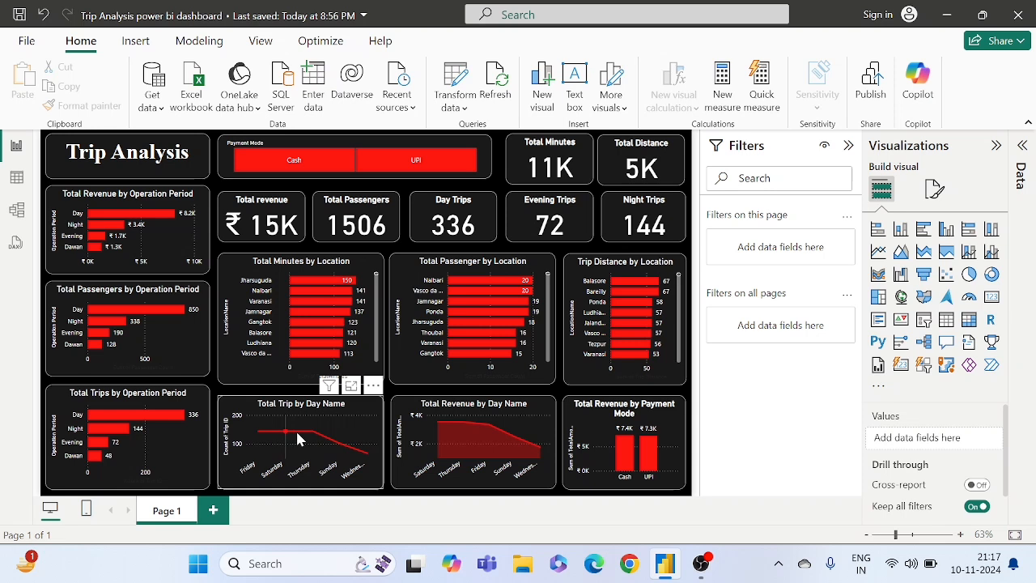
pyautogui.moveTo(318, 439)
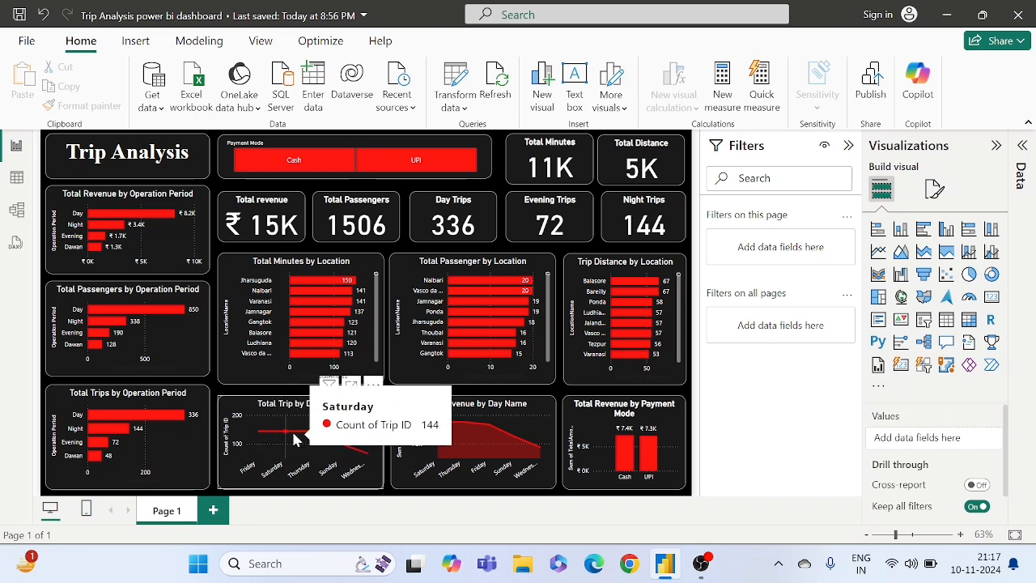
pyautogui.moveTo(436, 425)
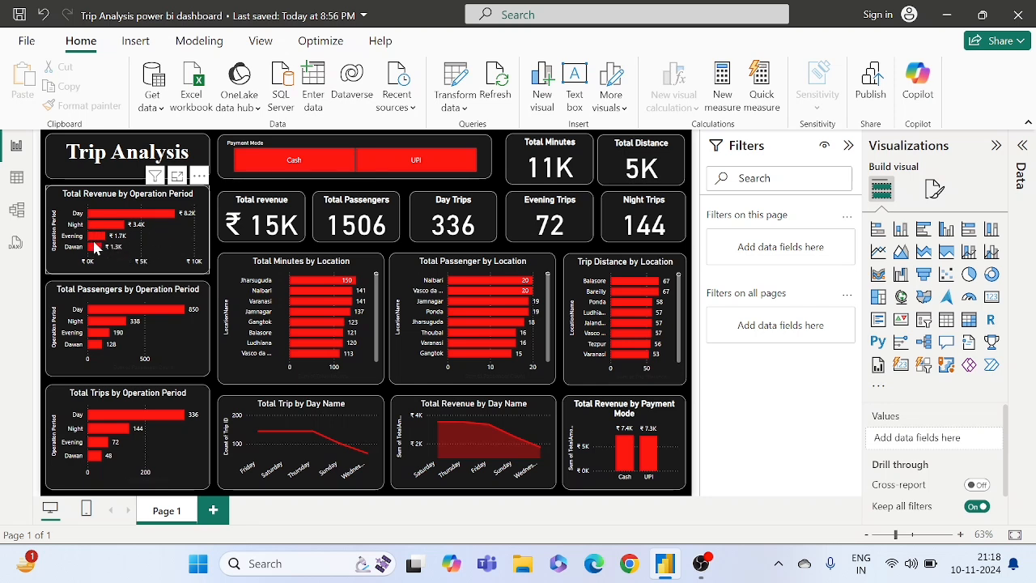
pyautogui.moveTo(99, 251)
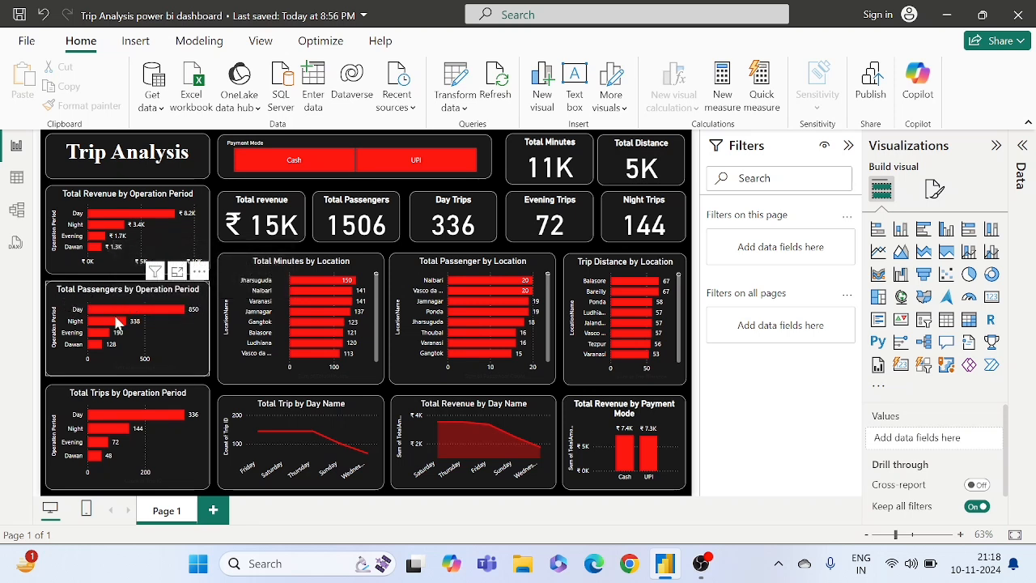
pyautogui.moveTo(156, 315)
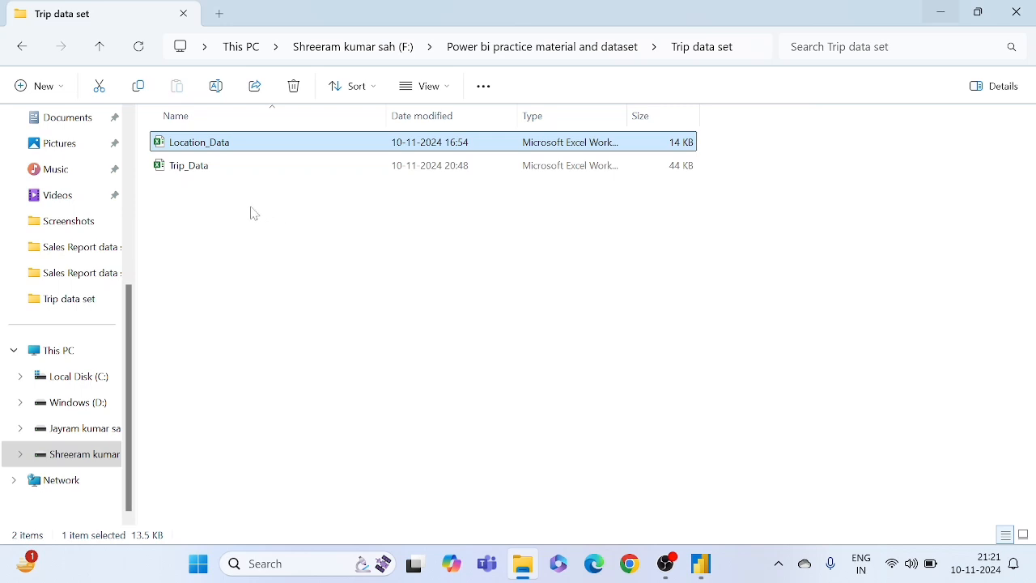
# - Open the Trip_Data workbook from the Trip data set folder and autofit all columns to their contents
pyautogui.doubleClick(217, 166)
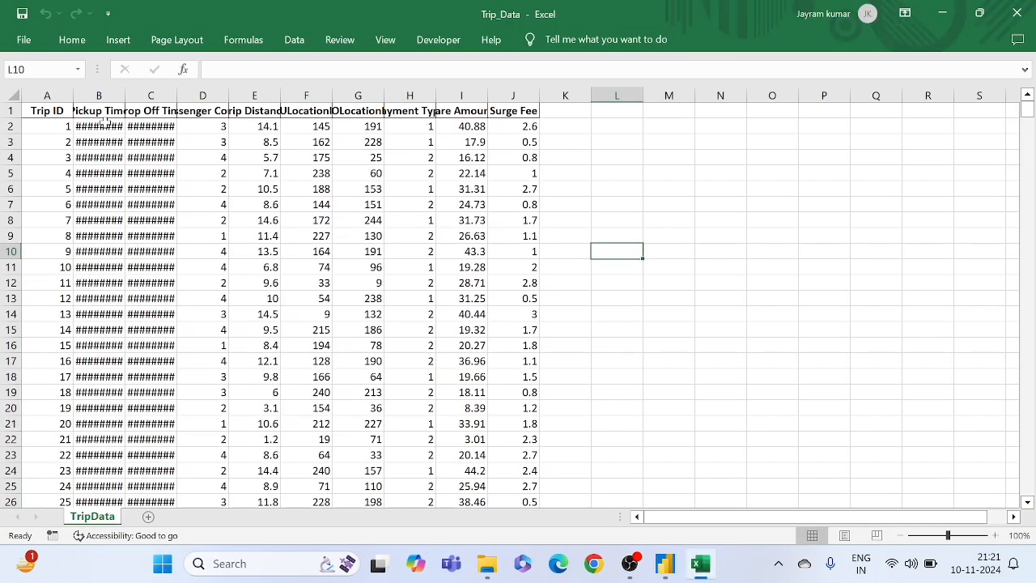
pyautogui.click(15, 95)
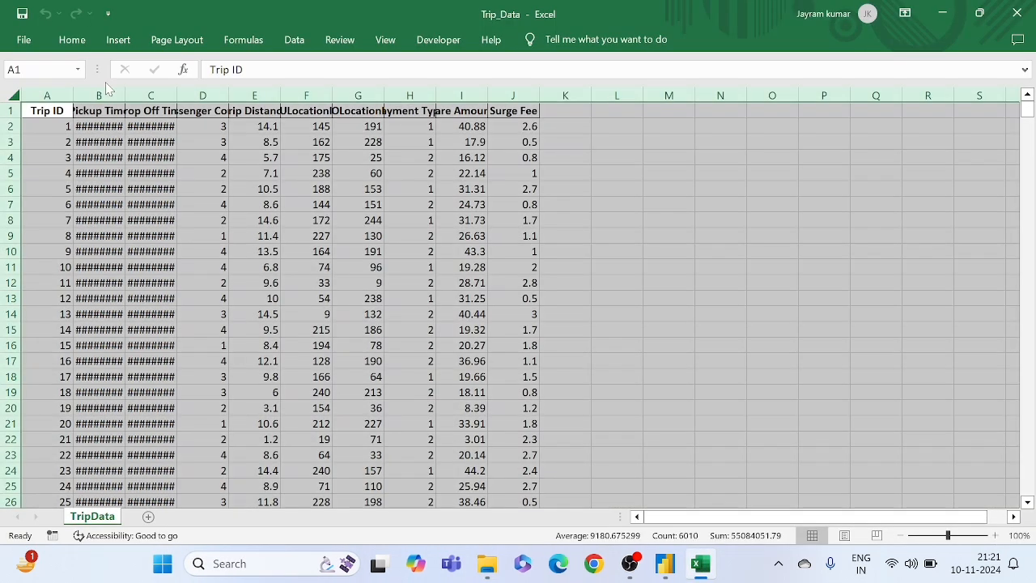
pyautogui.doubleClick(69, 92)
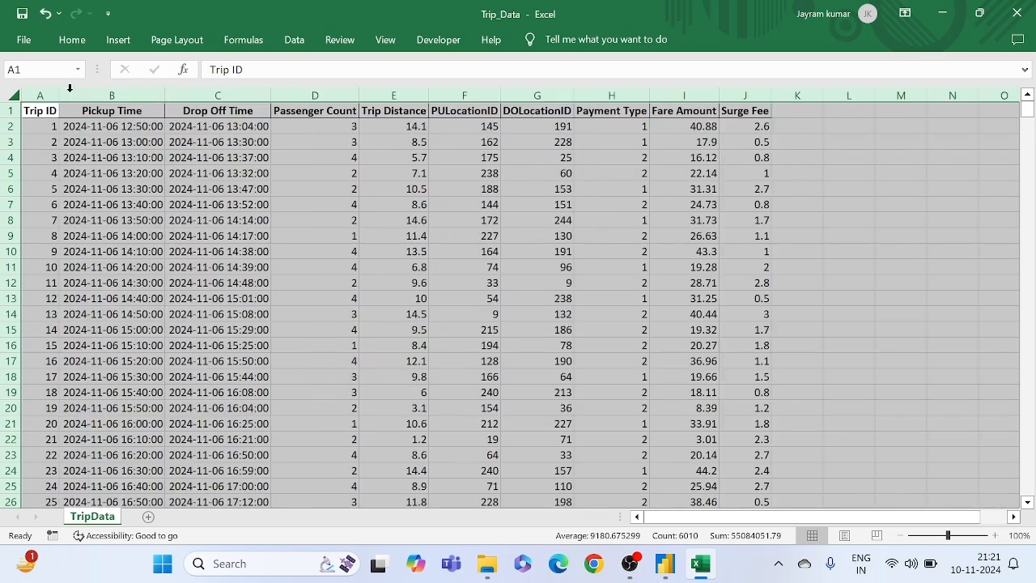
pyautogui.click(150, 188)
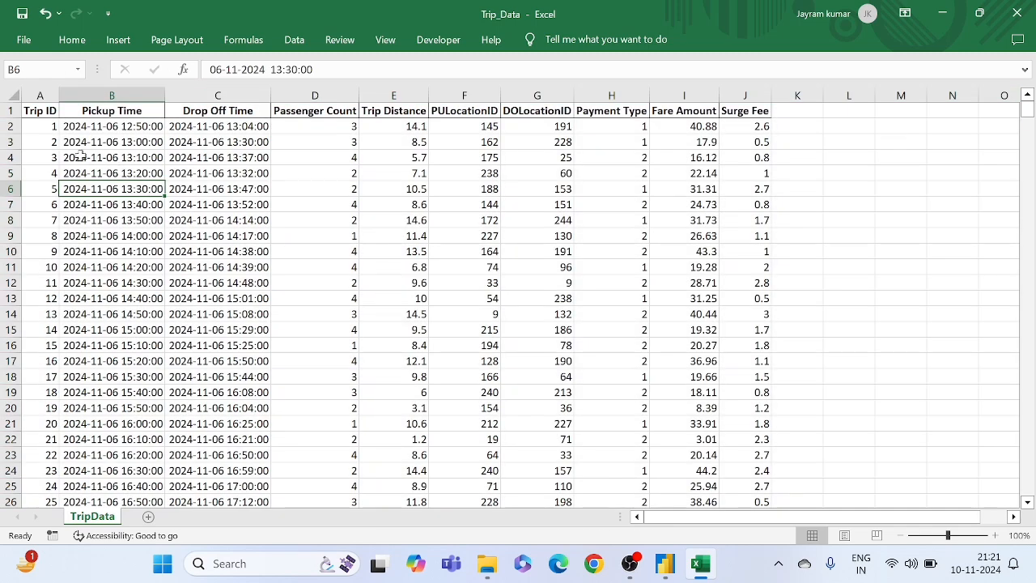
# - Review the Trip ID, Pickup Time and Drop Off Time columns of the TripData sheet
pyautogui.moveTo(40, 132); pyautogui.dragTo(34, 220)
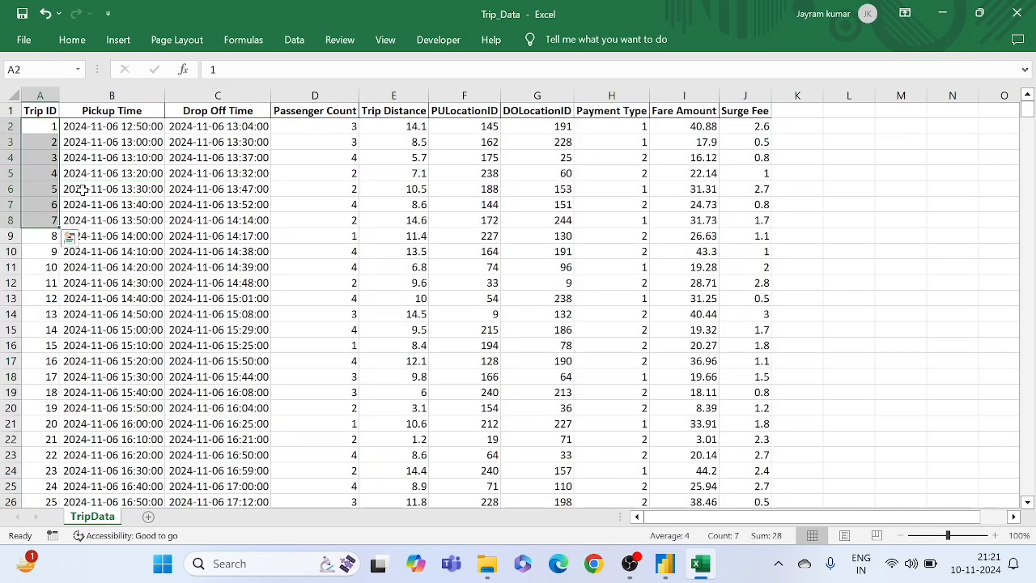
pyautogui.moveTo(95, 173); pyautogui.dragTo(92, 212)
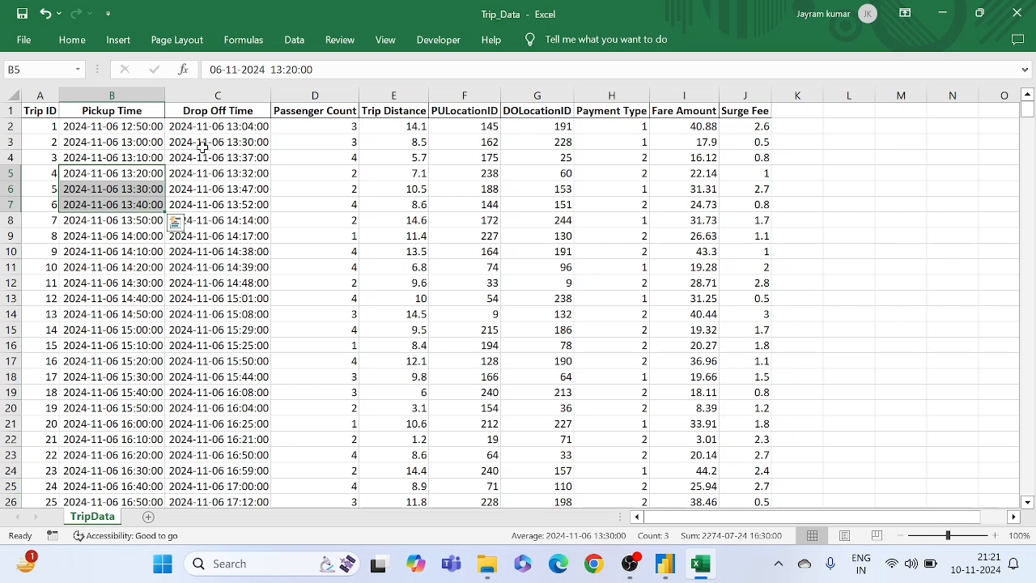
pyautogui.moveTo(201, 144); pyautogui.dragTo(199, 189)
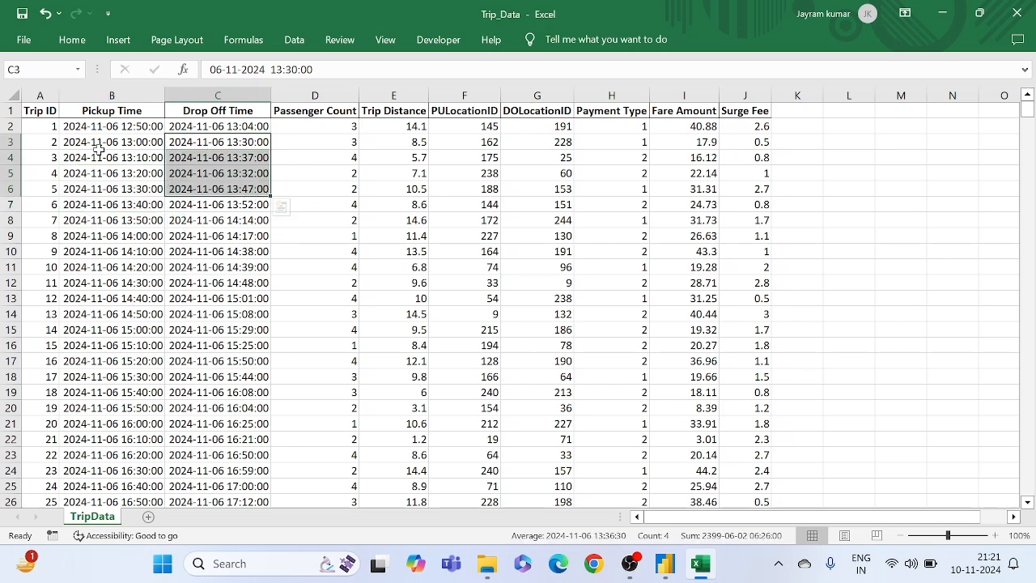
pyautogui.moveTo(113, 157); pyautogui.dragTo(99, 195)
pyautogui.click(184, 191)
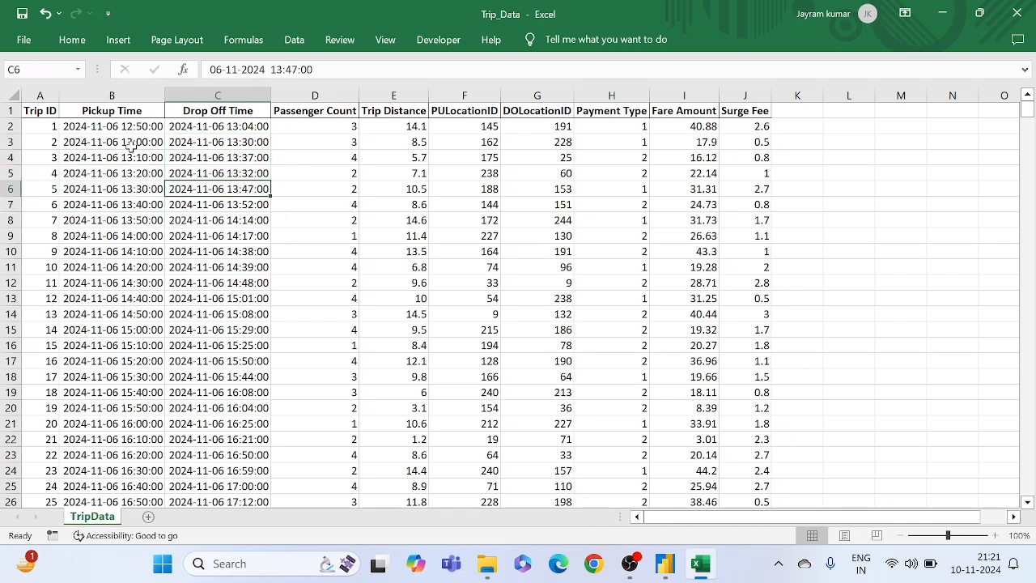
pyautogui.moveTo(125, 142); pyautogui.dragTo(130, 165)
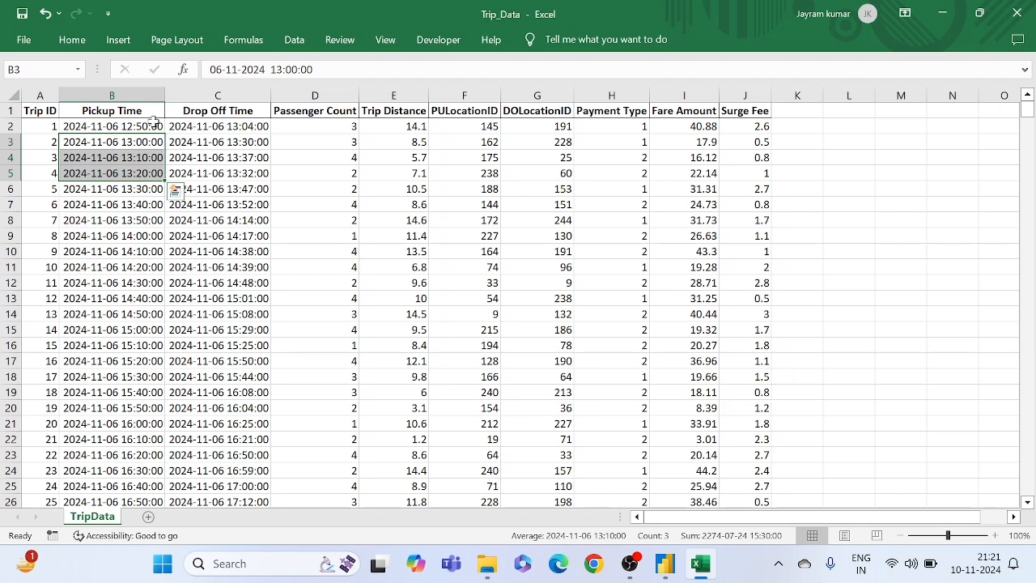
pyautogui.moveTo(195, 148); pyautogui.dragTo(202, 203)
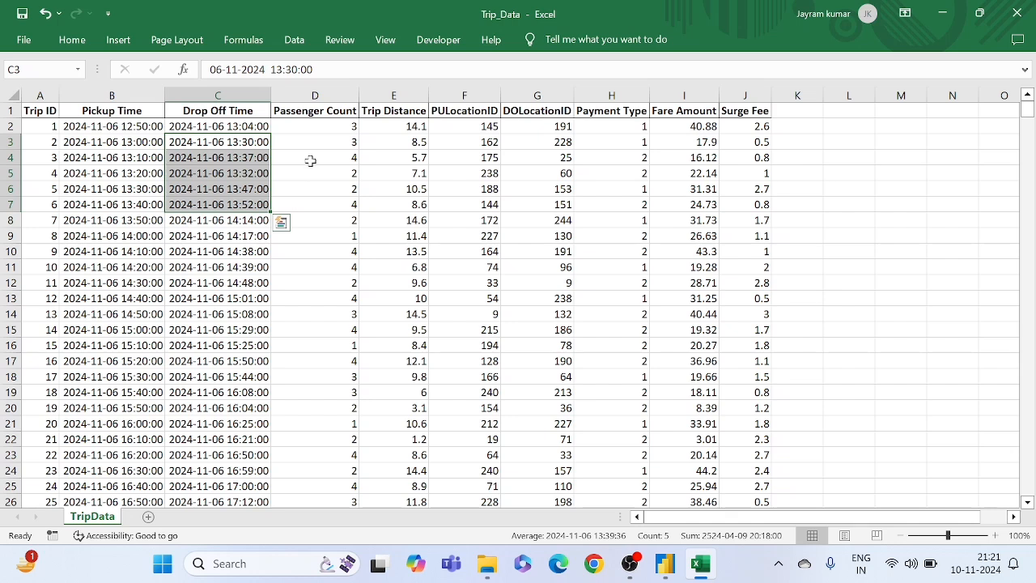
# - Review the Passenger Count, Trip Distance, PULocationID and DOLocationID columns of the trip data
pyautogui.moveTo(310, 159); pyautogui.dragTo(323, 192)
pyautogui.moveTo(387, 166); pyautogui.dragTo(387, 202)
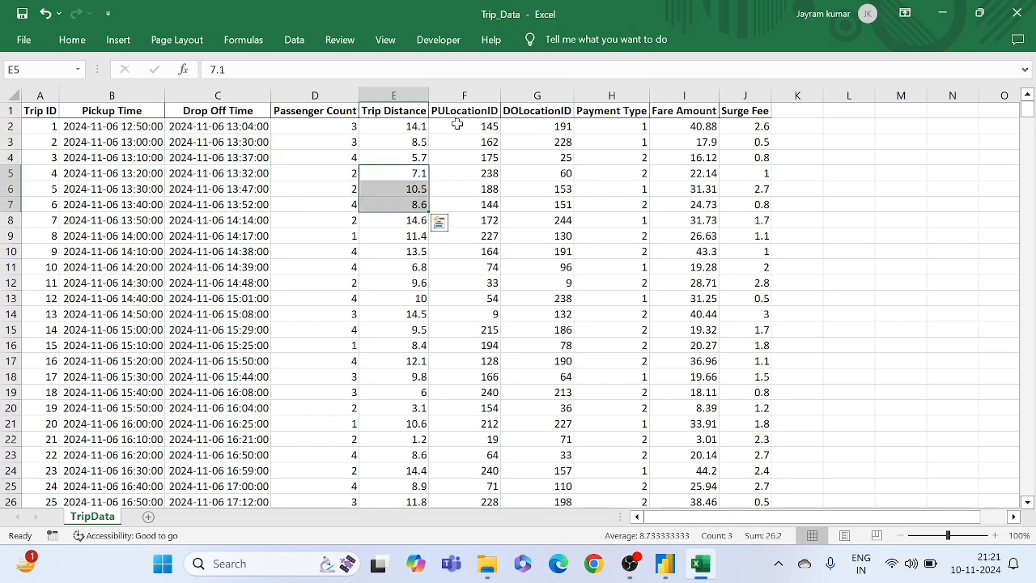
pyautogui.moveTo(457, 124); pyautogui.dragTo(462, 170)
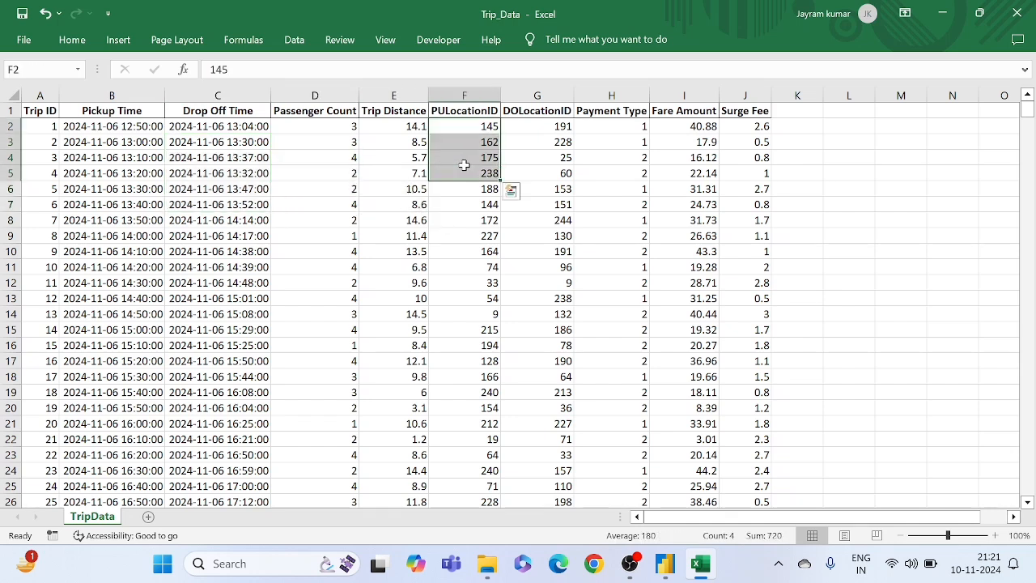
pyautogui.click(460, 211)
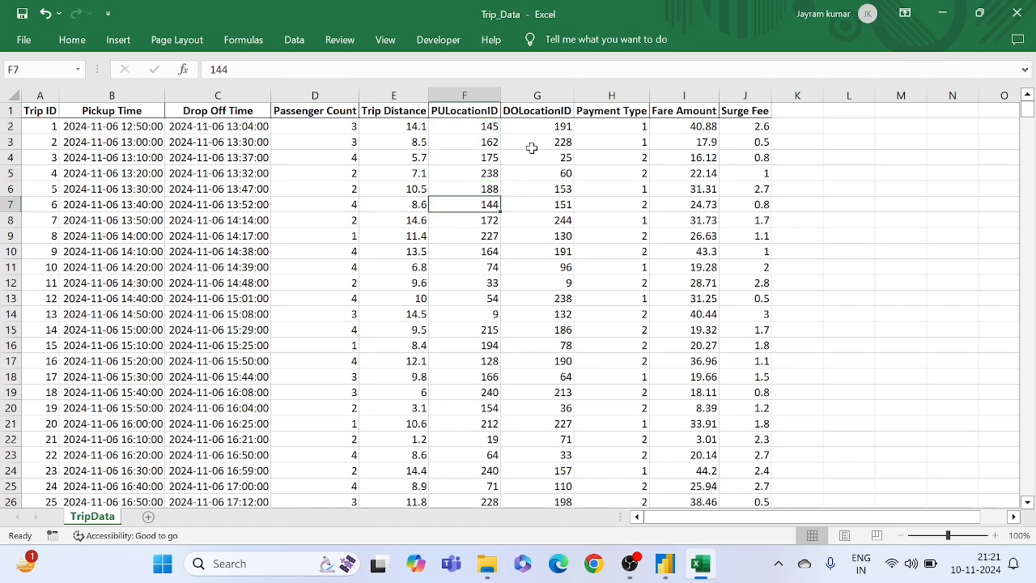
pyautogui.moveTo(531, 148); pyautogui.dragTo(529, 247)
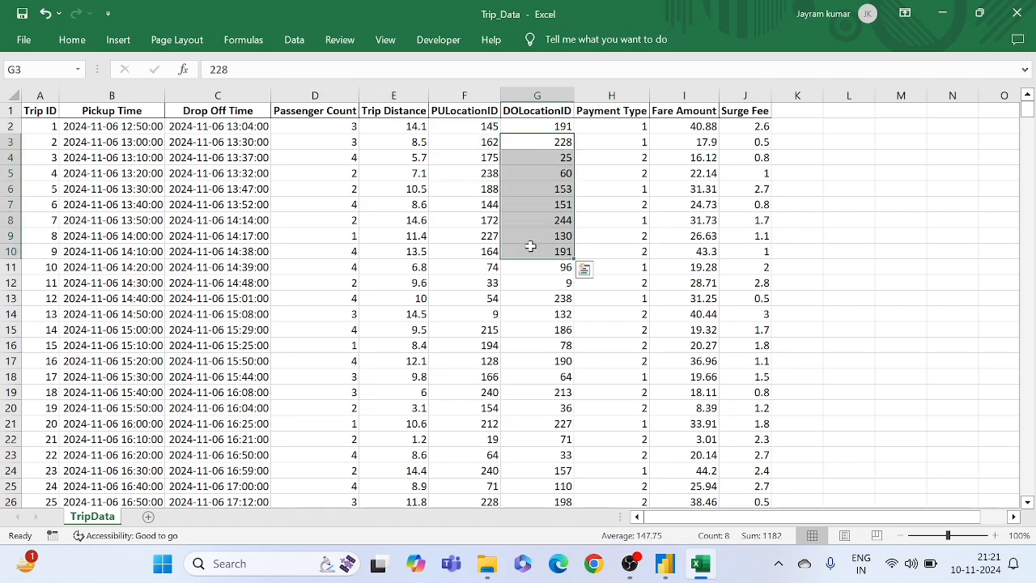
# - Review the Payment Type, Fare Amount and Surge Fee columns of the trip data
pyautogui.click(586, 185)
pyautogui.moveTo(600, 154); pyautogui.dragTo(612, 222)
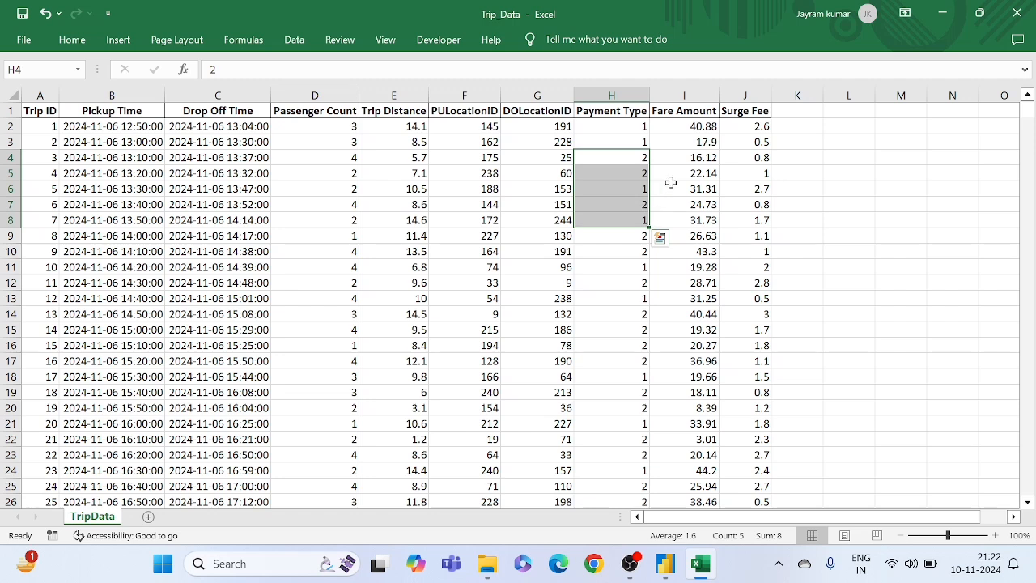
pyautogui.moveTo(686, 174); pyautogui.dragTo(685, 205)
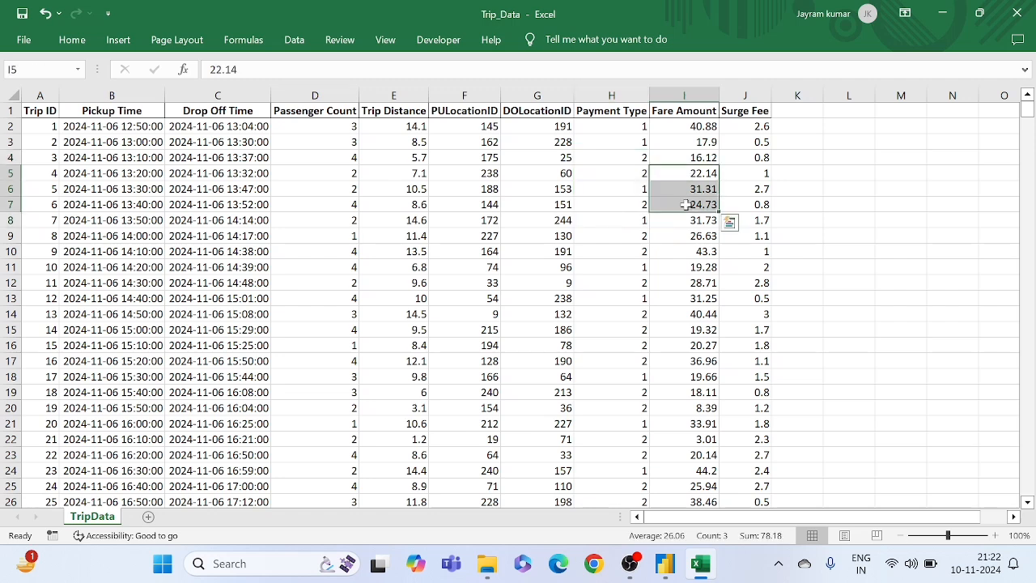
pyautogui.moveTo(745, 174); pyautogui.dragTo(746, 249)
pyautogui.click(703, 190)
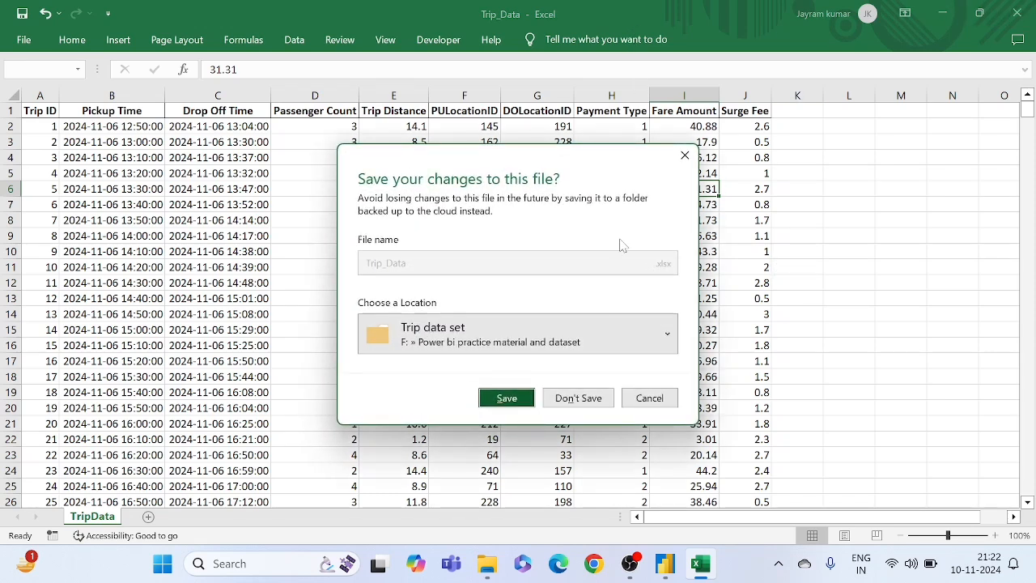
# - Close Trip_Data without saving its changes and open the Location_Data workbook at the start of its table
pyautogui.click(572, 397)
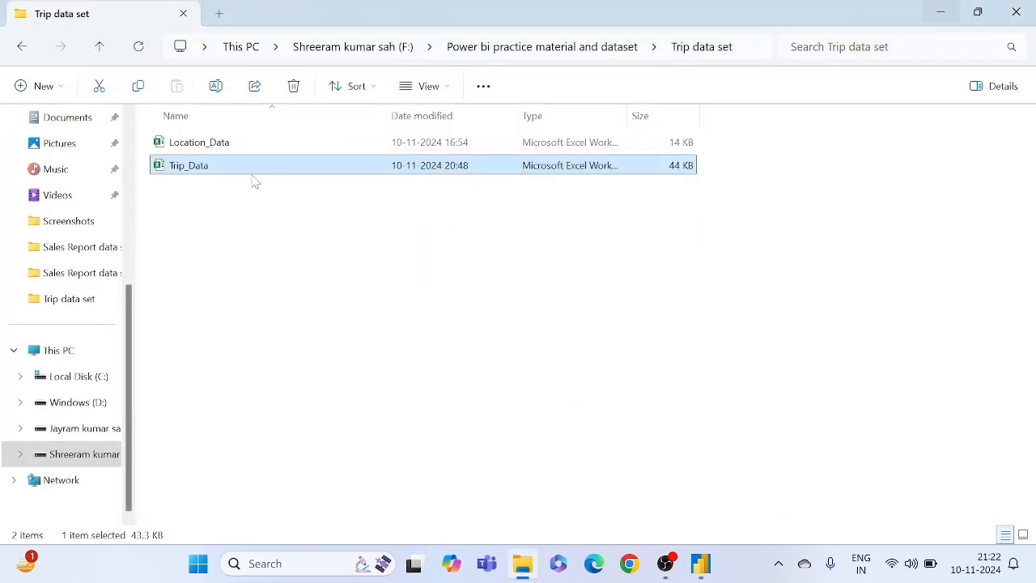
pyautogui.click(208, 142)
pyautogui.doubleClick(207, 142)
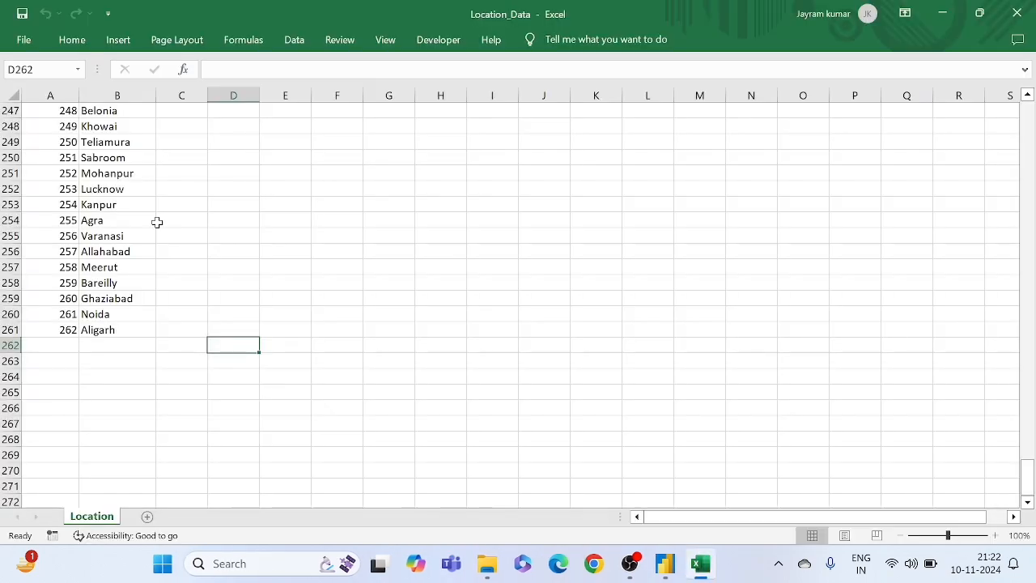
pyautogui.scroll(20, 157, 222)
pyautogui.scroll(9, 157, 222)
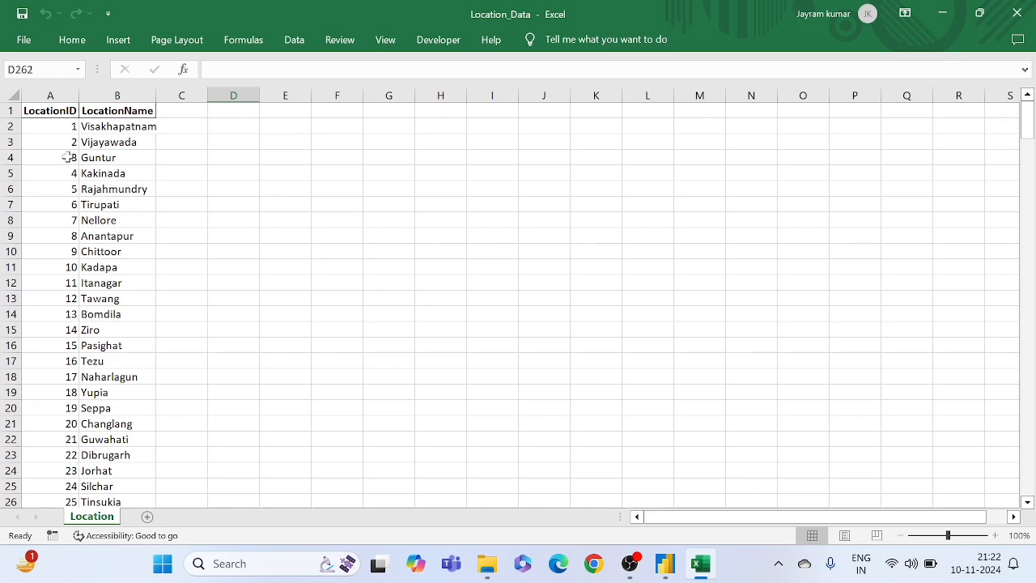
# - Examine how the LocationID values pair with the LocationName entries in the Location sheet
pyautogui.moveTo(106, 139); pyautogui.dragTo(107, 198)
pyautogui.click(105, 267)
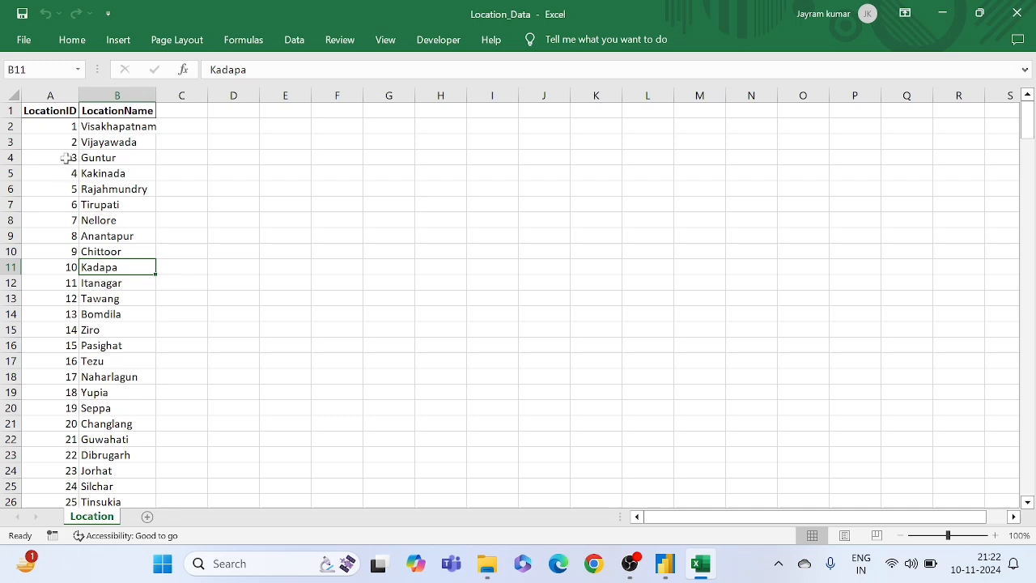
pyautogui.moveTo(65, 158); pyautogui.dragTo(61, 235)
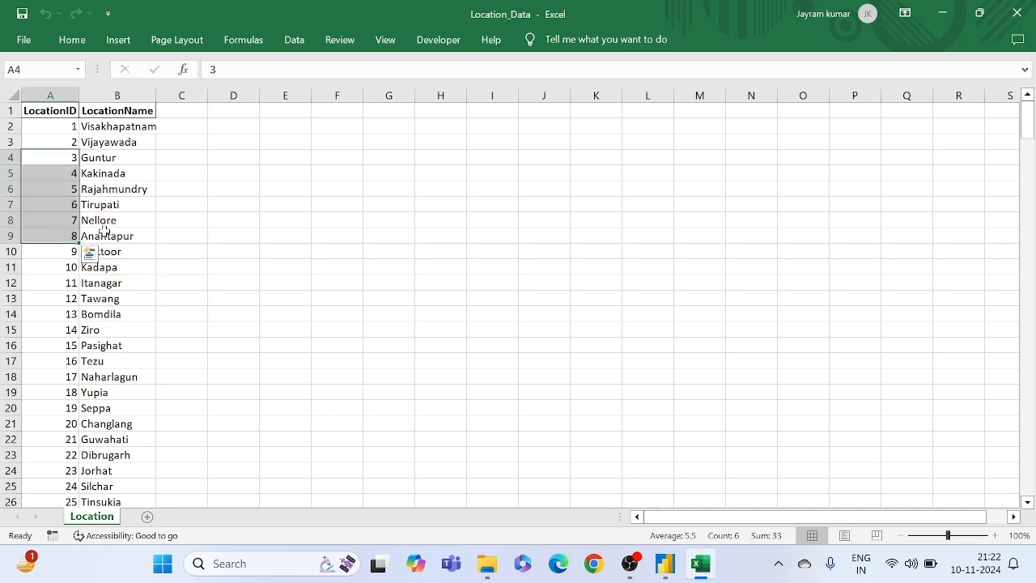
pyautogui.click(103, 232)
pyautogui.moveTo(58, 172); pyautogui.dragTo(68, 299)
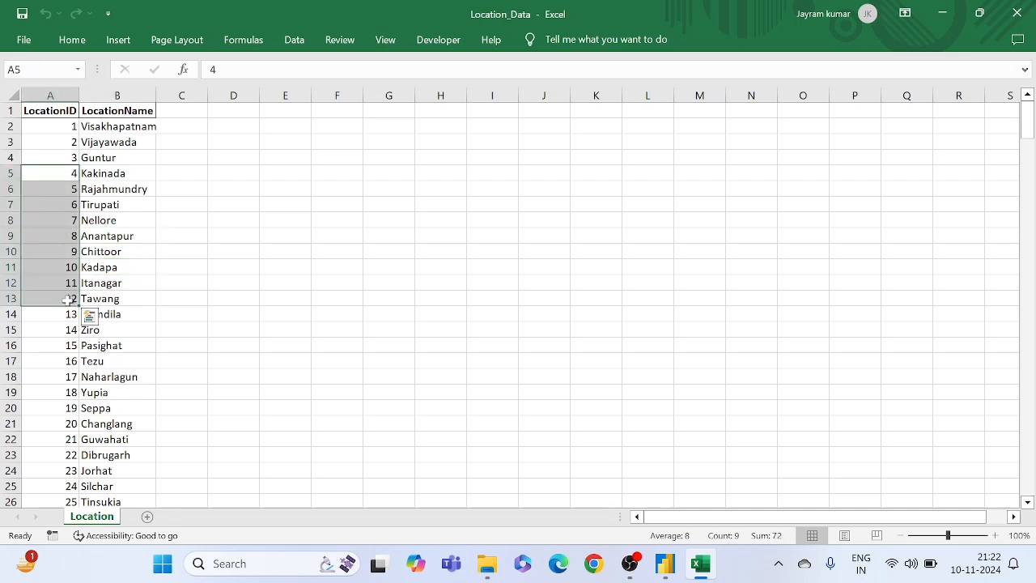
pyautogui.click(72, 158)
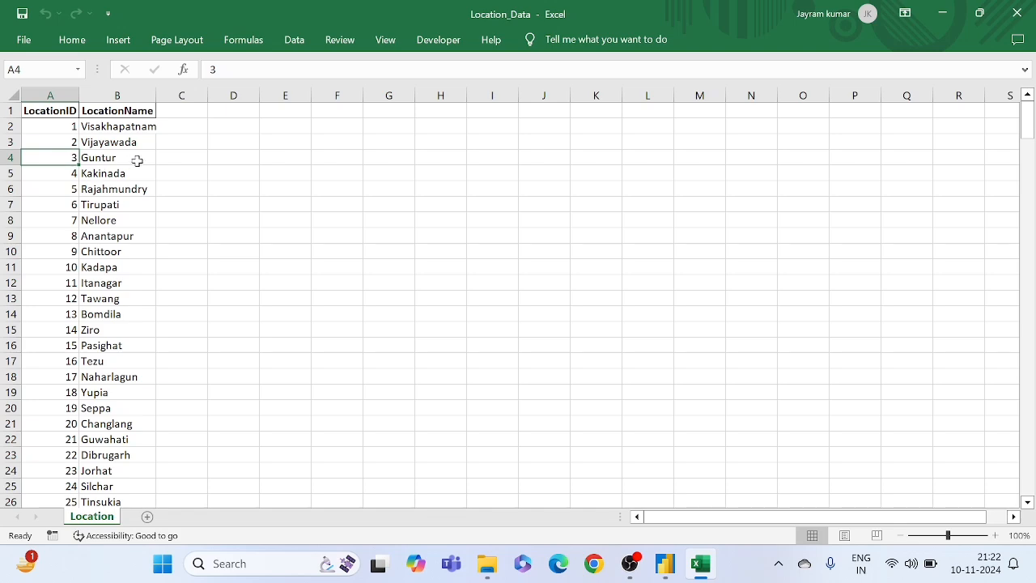
pyautogui.click(111, 188)
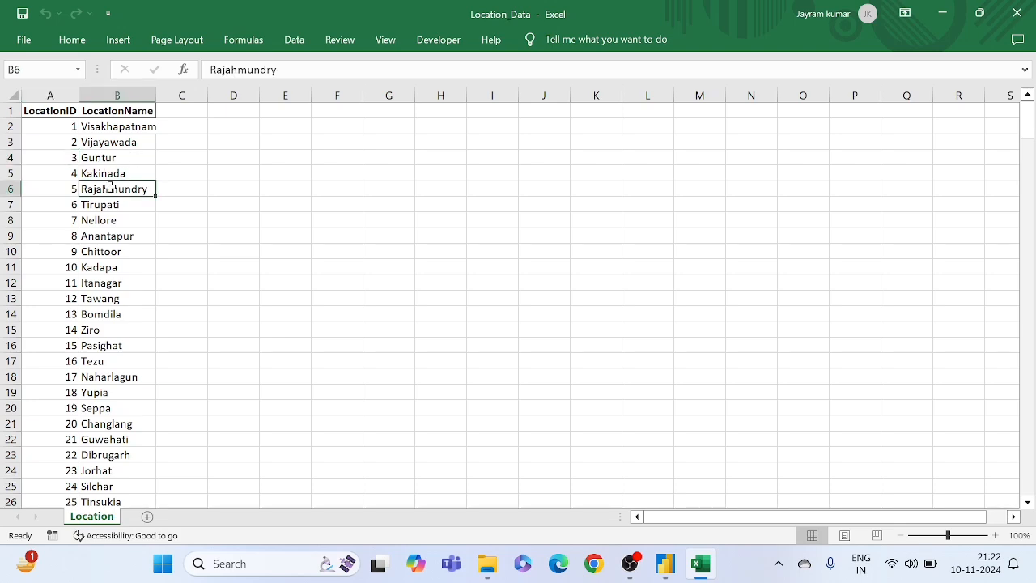
pyautogui.click(67, 222)
pyautogui.scroll(-5, 108, 342)
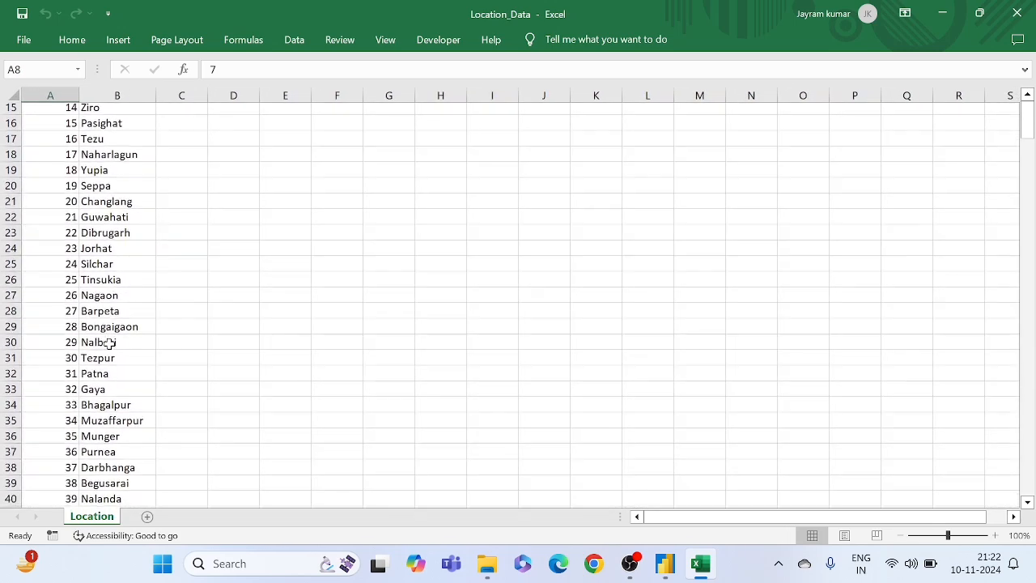
# - Review the first LocationID and LocationName rows of the Location sheet
pyautogui.scroll(5, 110, 343)
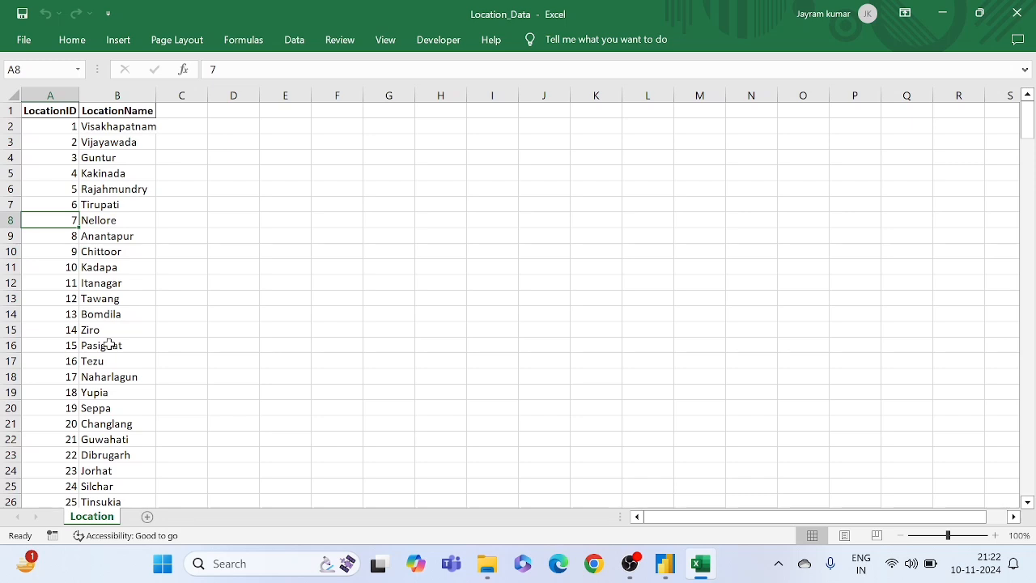
pyautogui.moveTo(55, 189); pyautogui.dragTo(46, 252)
pyautogui.click(98, 262)
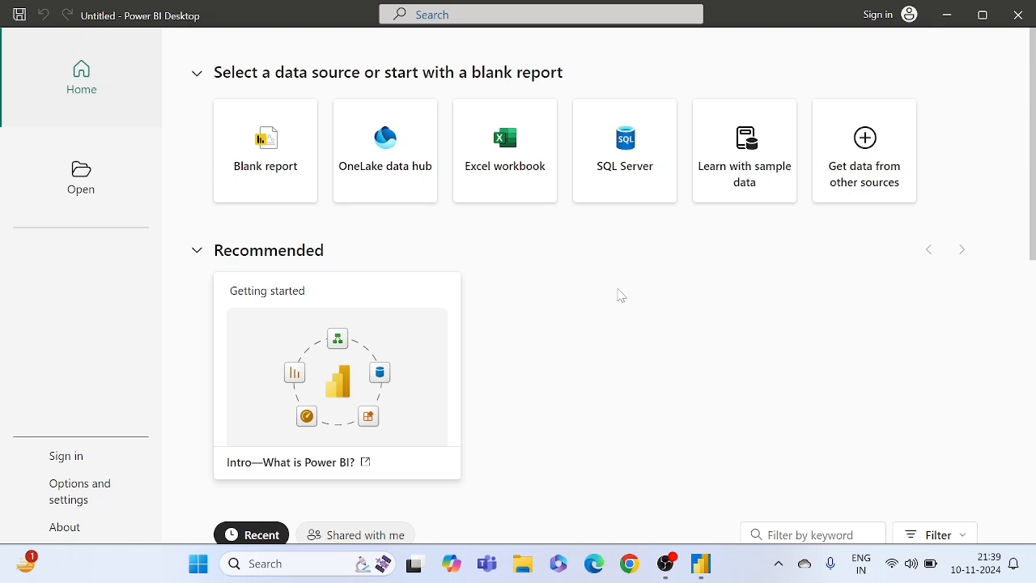
# - Switch to Power BI Desktop and connect to the Trip_Data Excel workbook from the Trip data set folder in the Power BI practice material
pyautogui.click(505, 186)
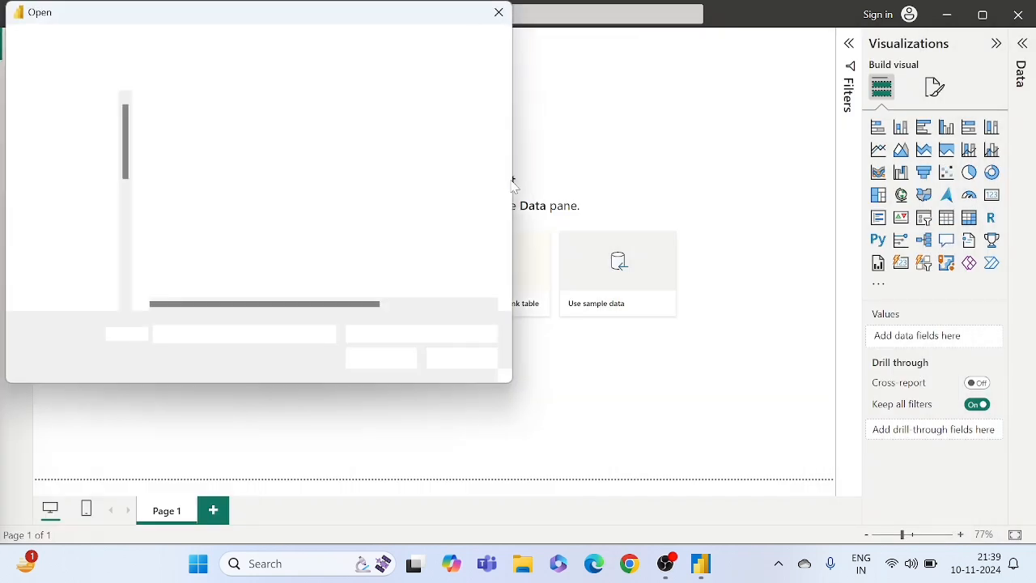
pyautogui.click(81, 259)
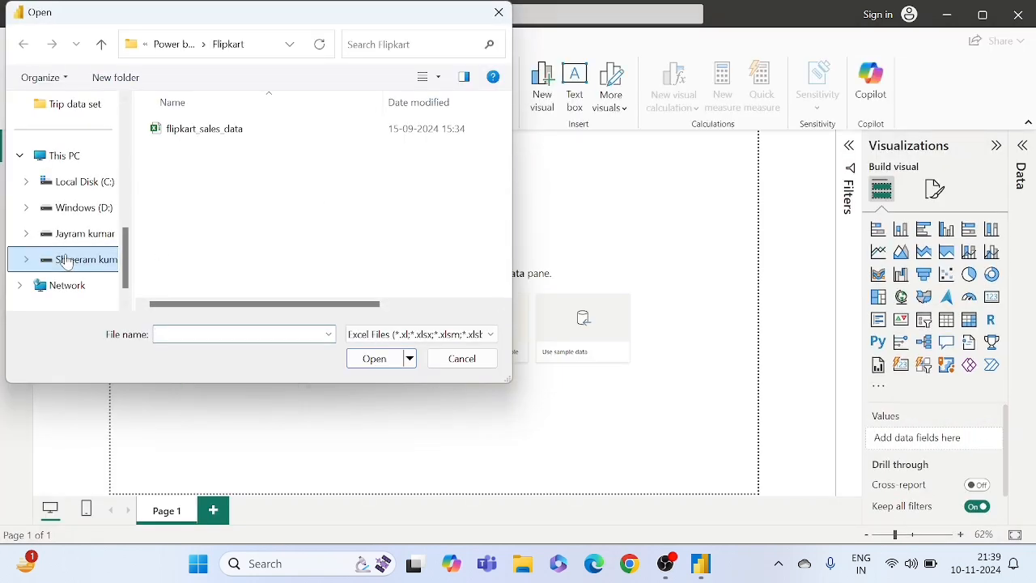
pyautogui.scroll(-2, 257, 233)
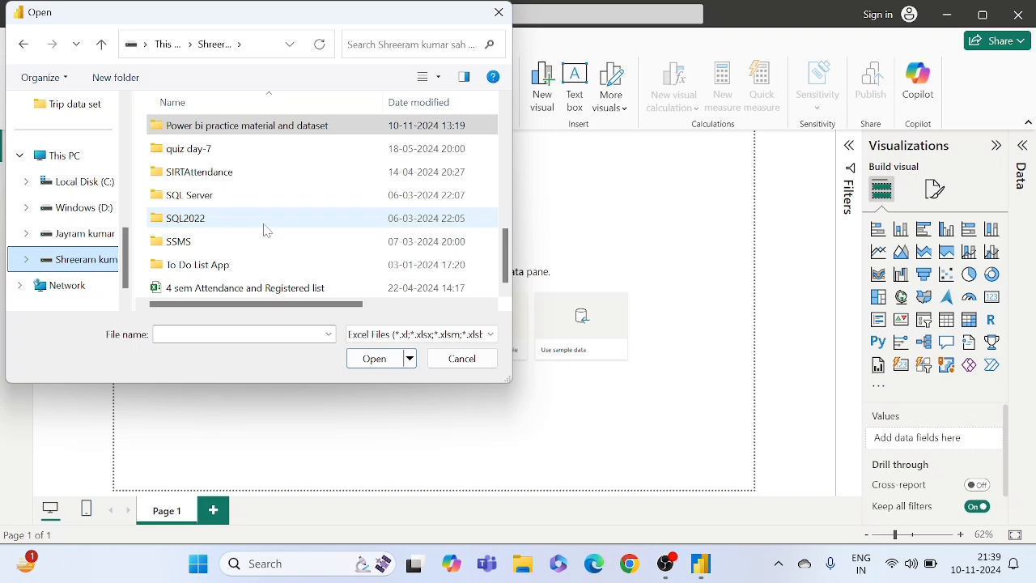
pyautogui.scroll(1, 263, 230)
pyautogui.doubleClick(247, 198)
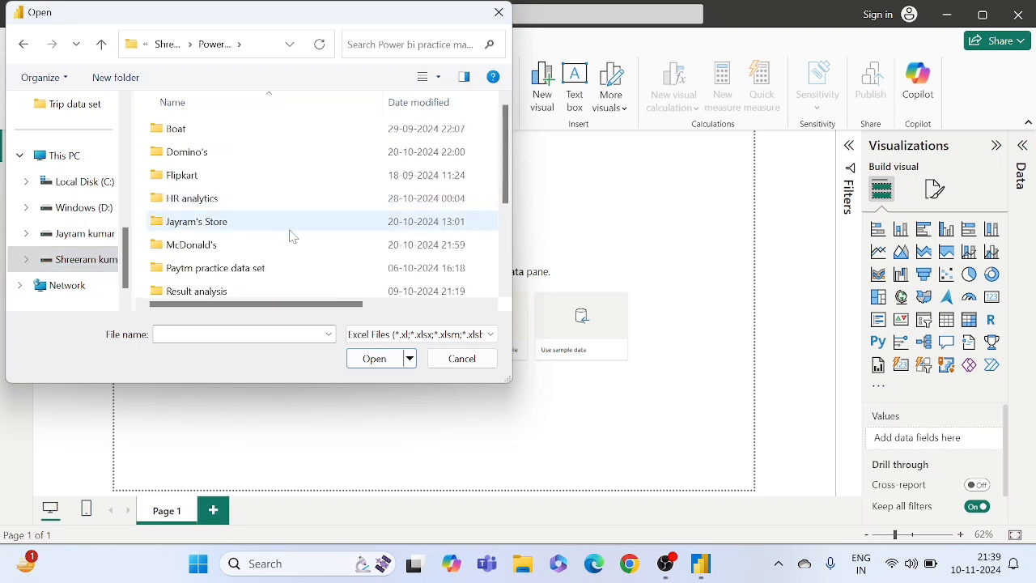
pyautogui.scroll(-2, 292, 236)
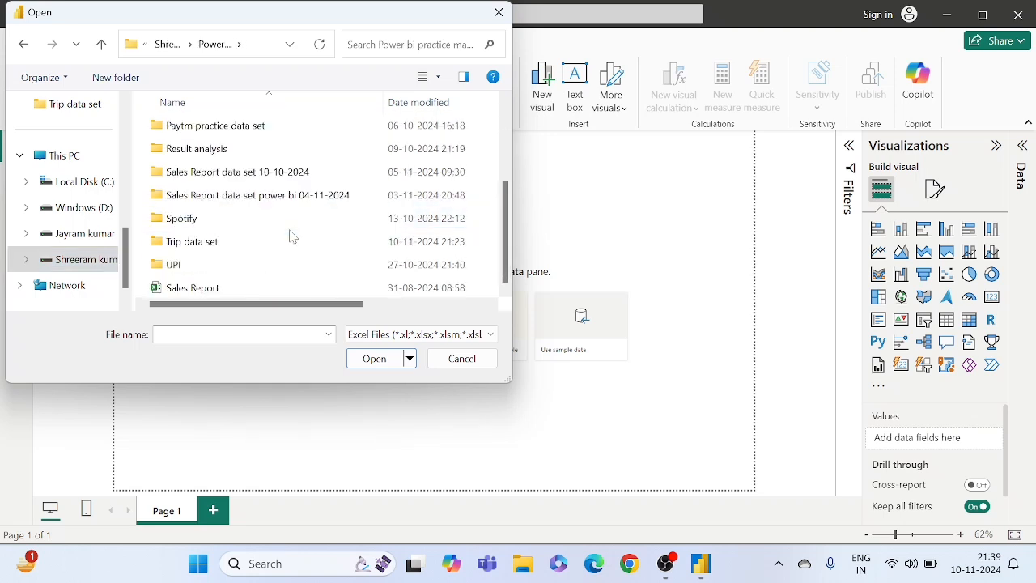
pyautogui.doubleClick(212, 242)
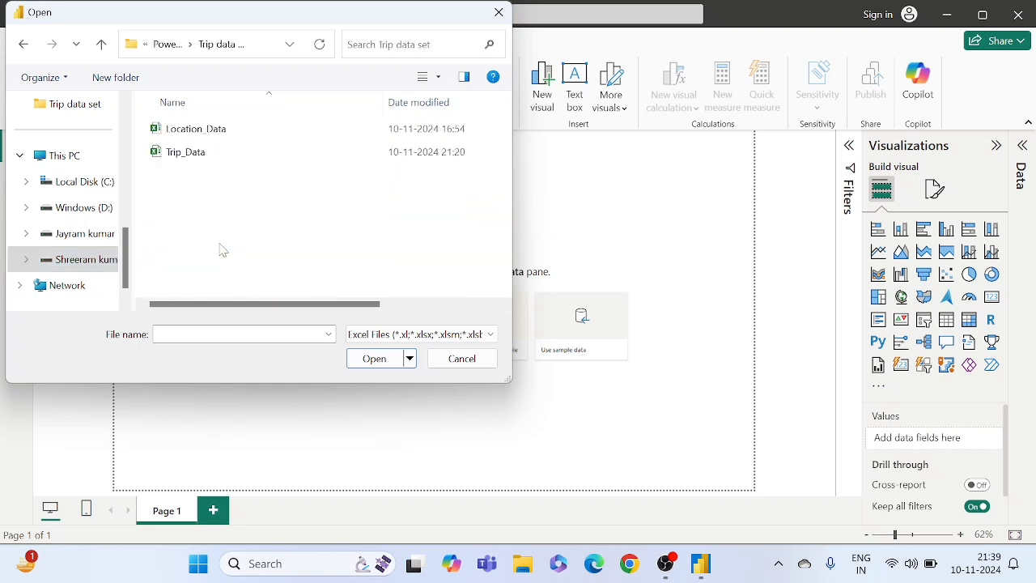
pyautogui.click(186, 153)
pyautogui.click(377, 359)
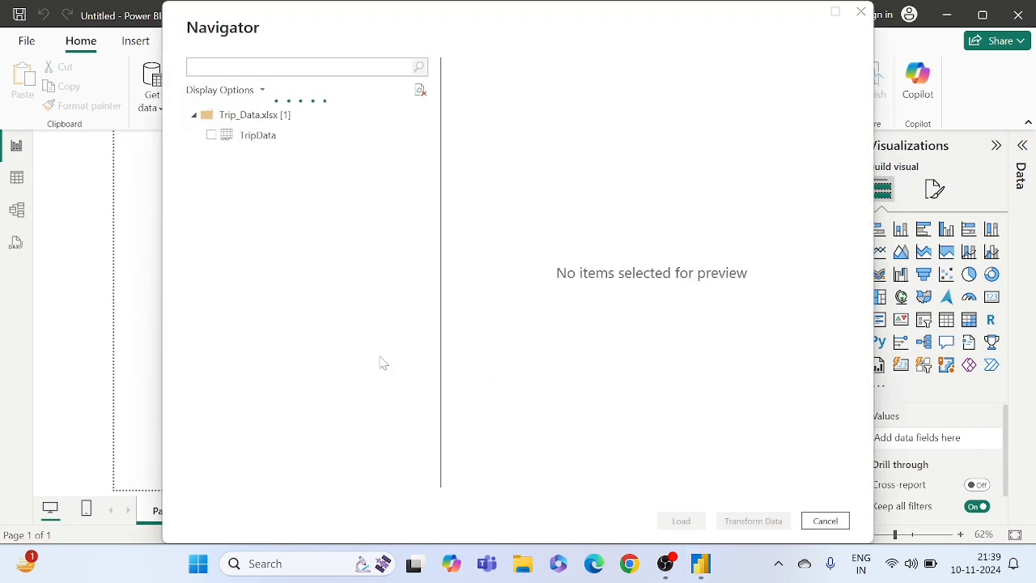
# - Choose the TripData sheet, check its preview and send it to Power Query Editor for transformation
pyautogui.click(212, 136)
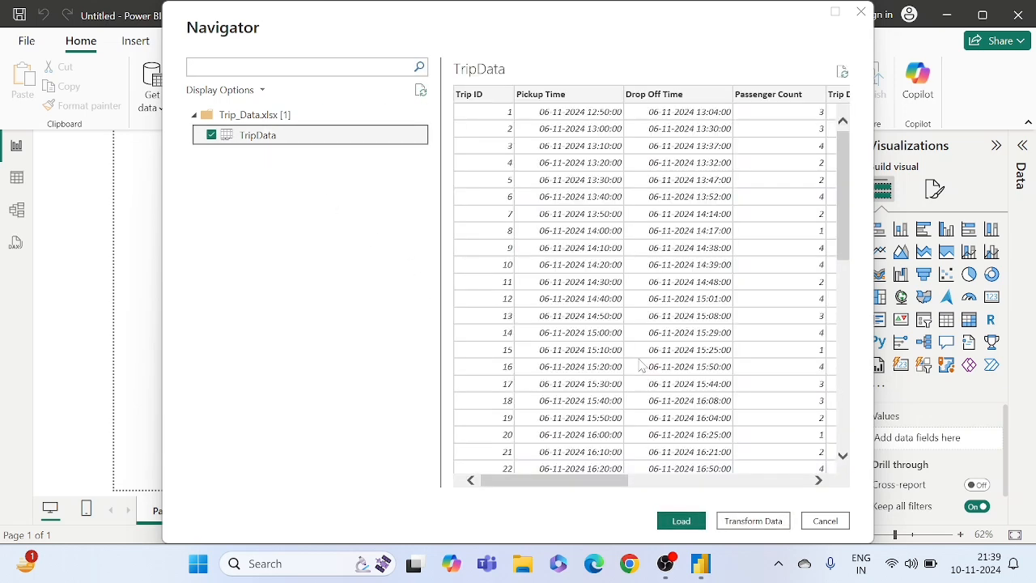
pyautogui.scroll(-5, 649, 309)
pyautogui.scroll(5, 650, 309)
pyautogui.click(752, 523)
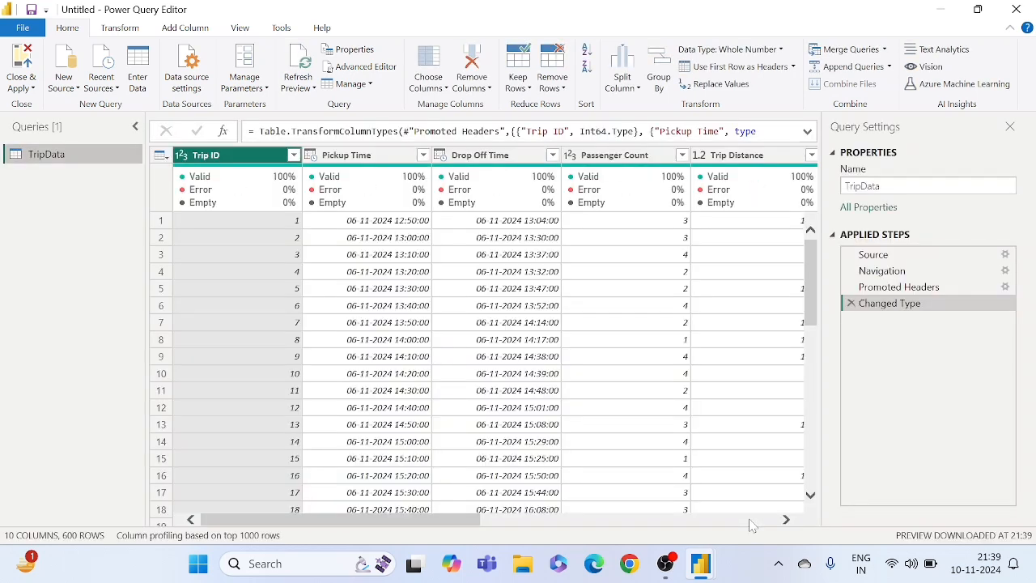
# - Look over all TripData columns in Power Query Editor, from Trip ID through Surge Fee
pyautogui.click(569, 360)
pyautogui.click(493, 322)
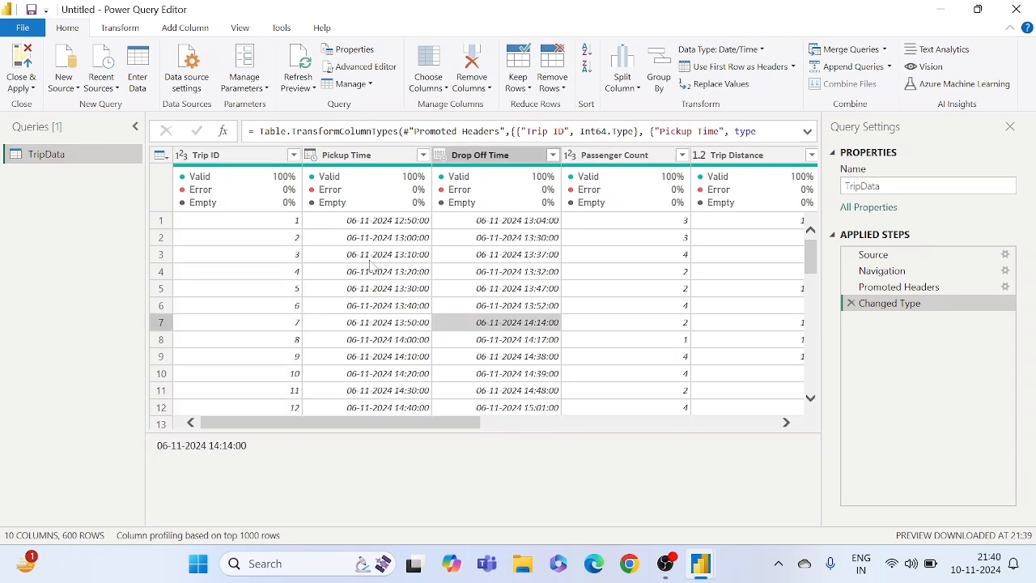
pyautogui.click(339, 241)
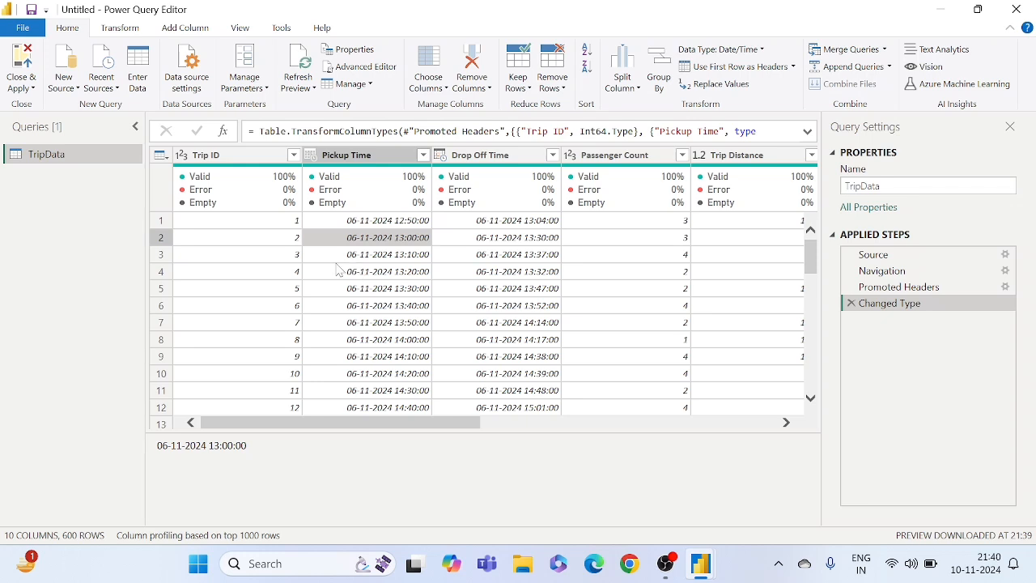
pyautogui.click(272, 245)
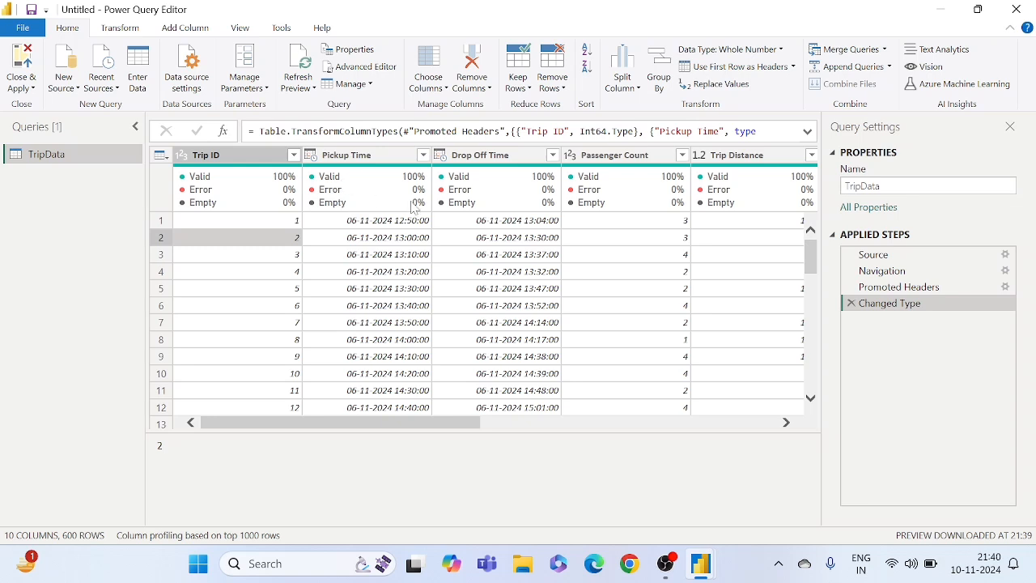
pyautogui.hscroll(5, 435, 235)
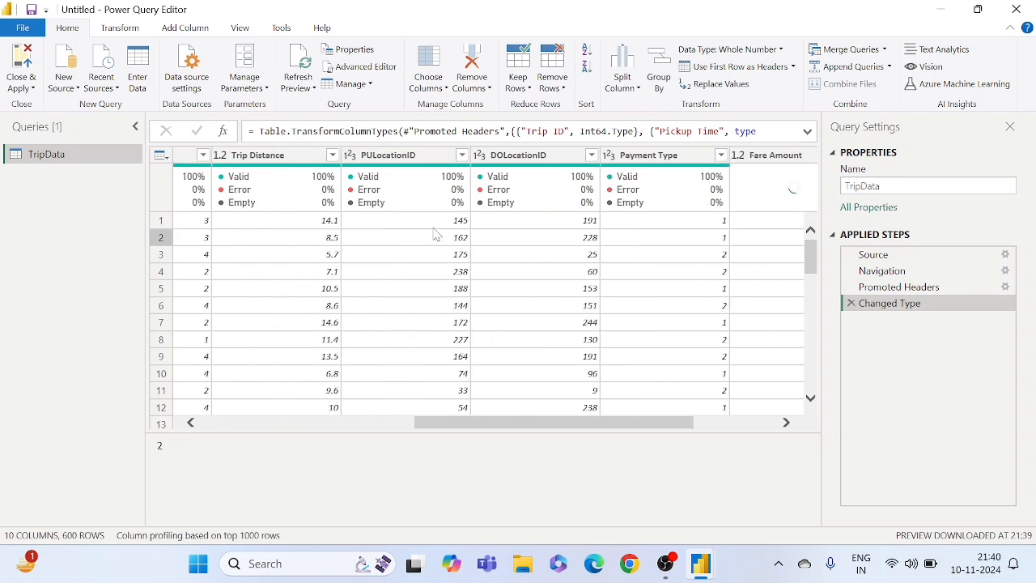
pyautogui.hscroll(-5, 435, 235)
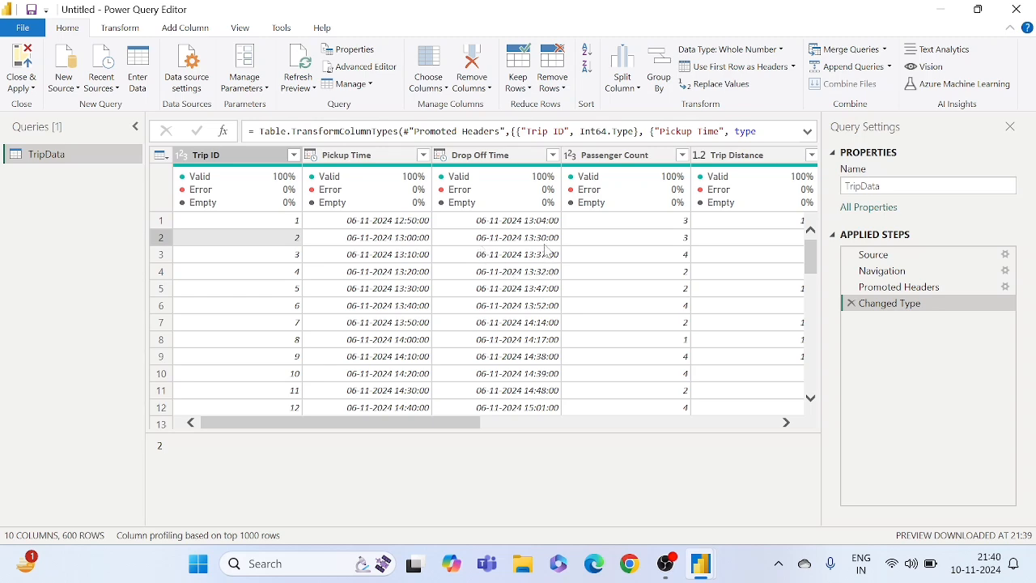
pyautogui.hscroll(2, 546, 251)
pyautogui.hscroll(-2, 546, 251)
pyautogui.hscroll(5, 546, 251)
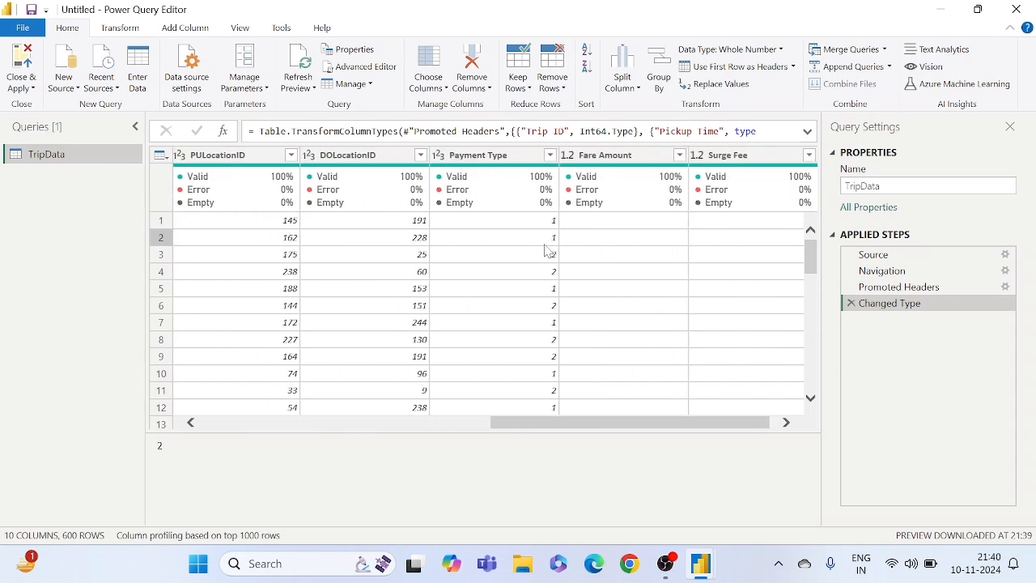
pyautogui.hscroll(-5, 546, 250)
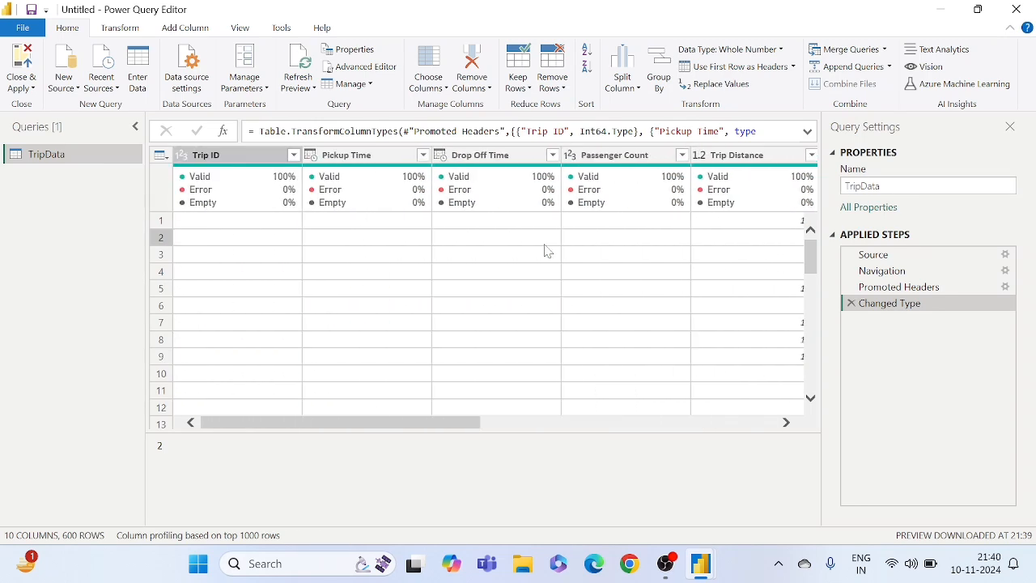
# - Inspect the Pickup Time, Passenger Count and Trip Distance columns of the TripData query
pyautogui.click(368, 156)
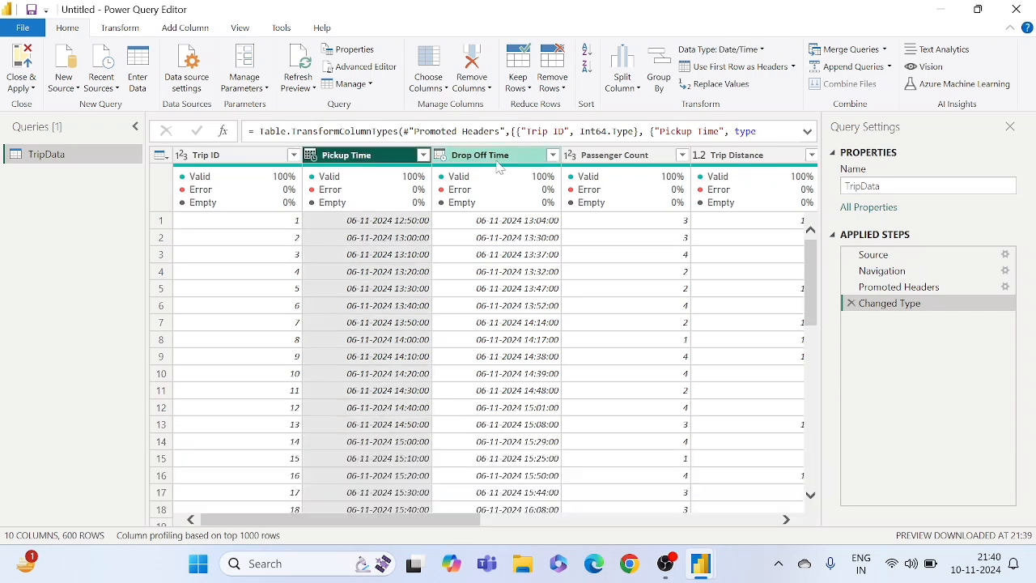
pyautogui.click(619, 161)
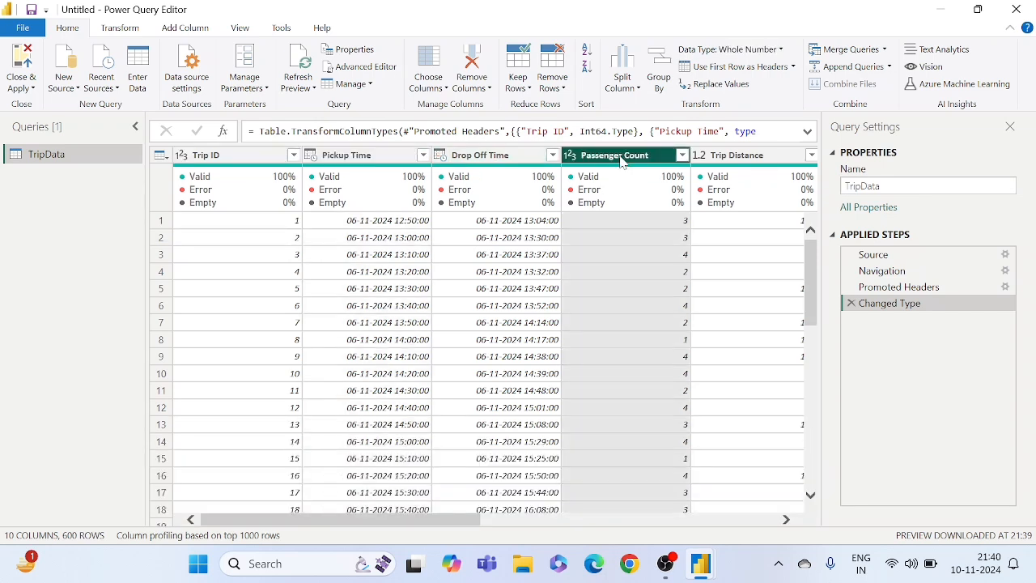
pyautogui.click(704, 245)
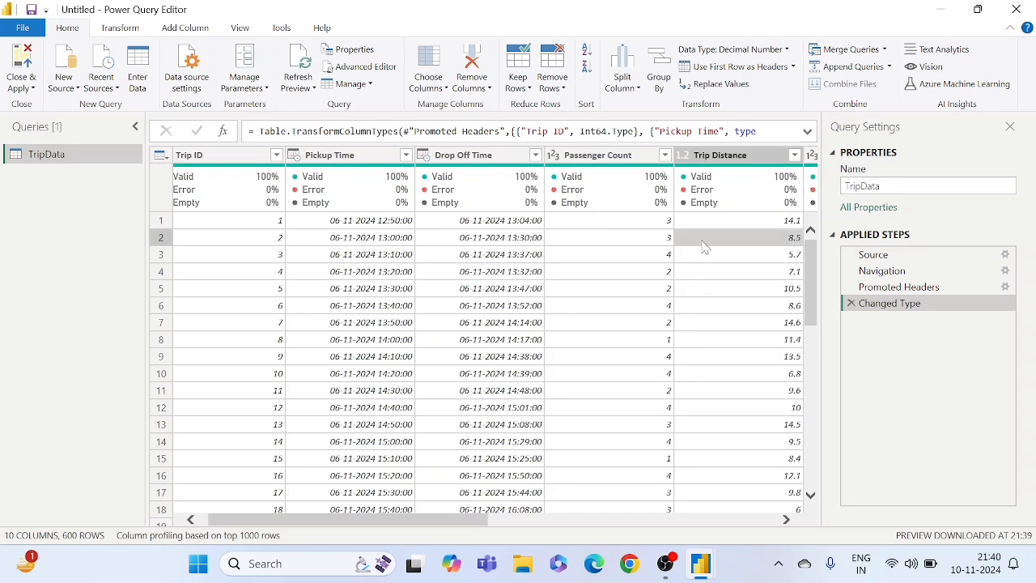
pyautogui.hscroll(5, 704, 247)
pyautogui.hscroll(-5, 703, 247)
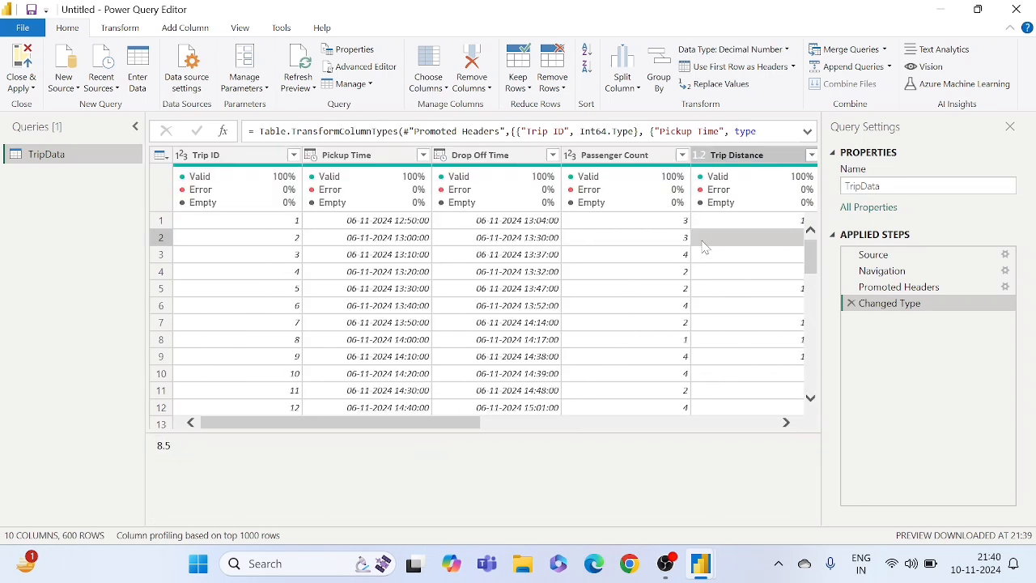
# - Examine the date and time values in the Pickup Time and Drop Off Time columns
pyautogui.click(348, 155)
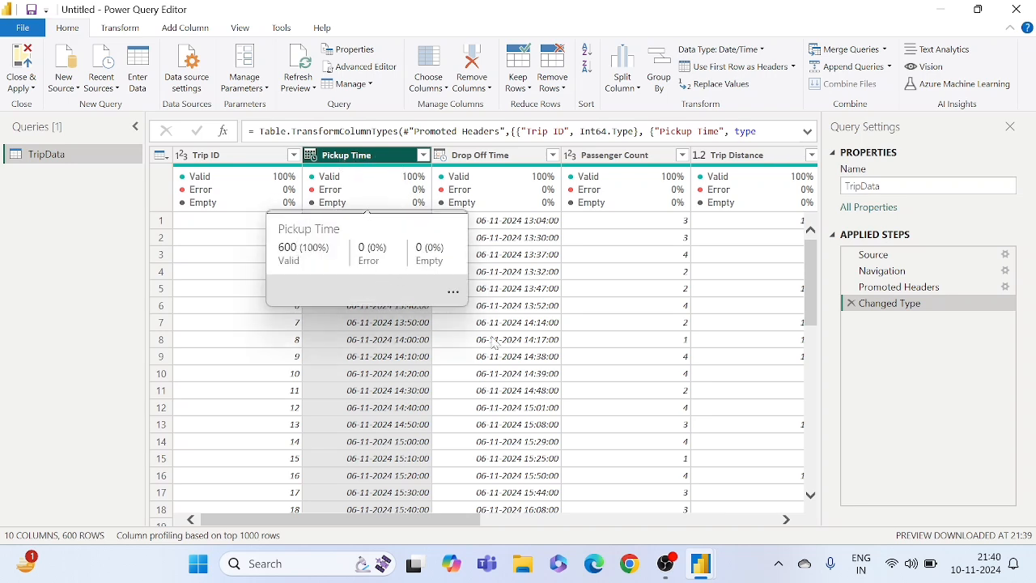
pyautogui.click(479, 294)
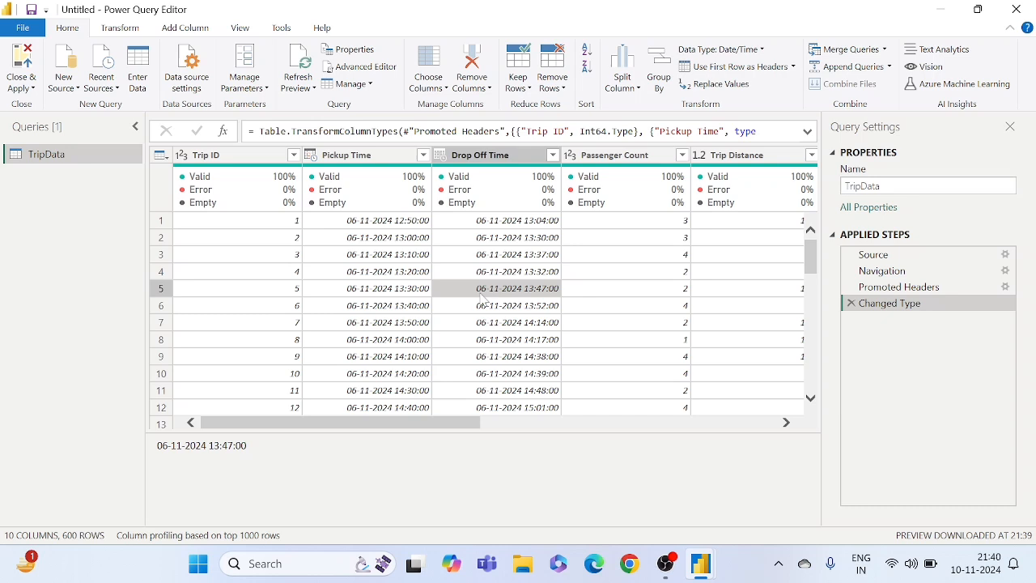
pyautogui.click(379, 271)
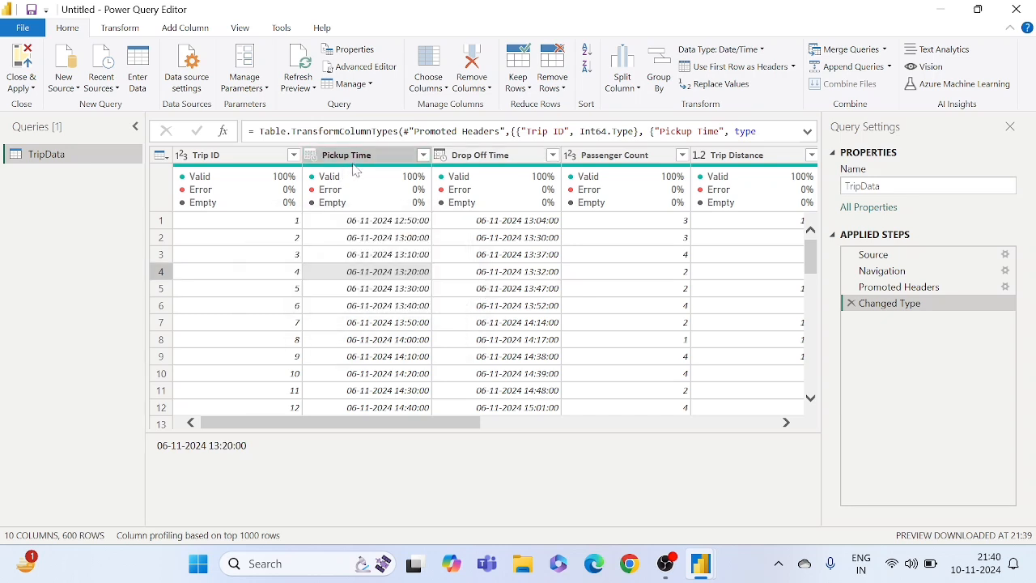
pyautogui.click(391, 243)
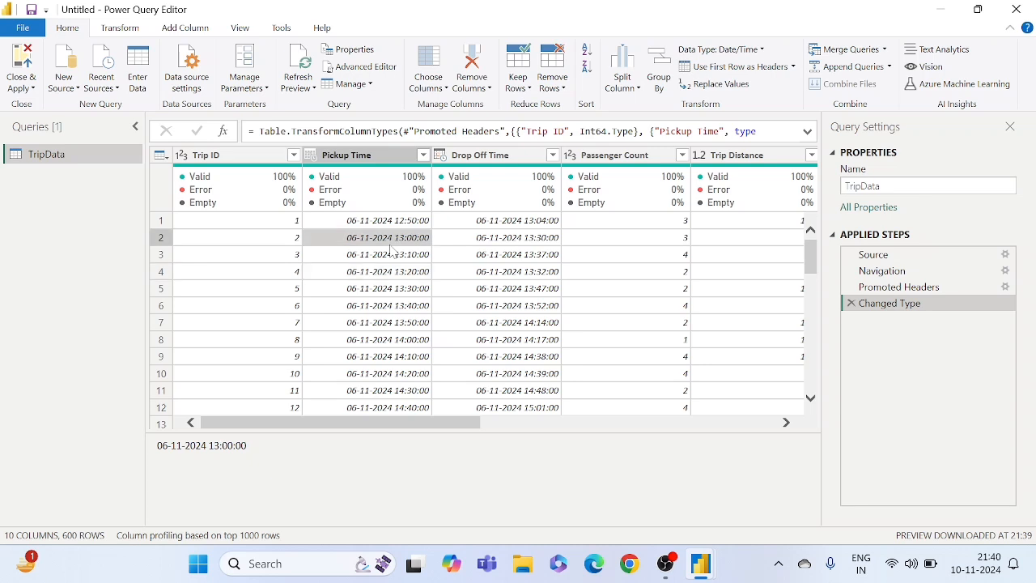
pyautogui.click(371, 224)
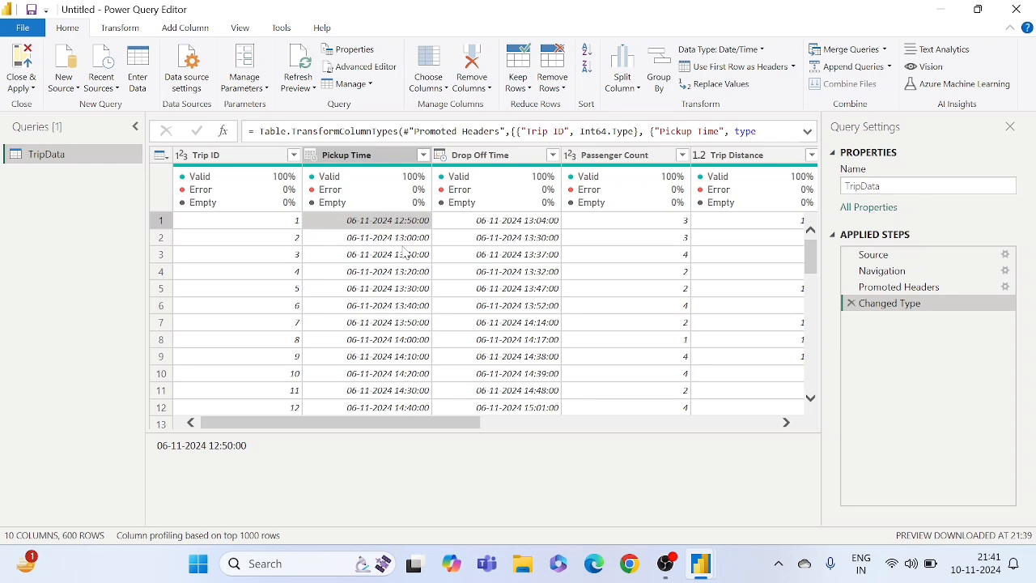
# - Split the Pickup Time column by delimiter, using Space at the left-most delimiter
pyautogui.click(356, 156)
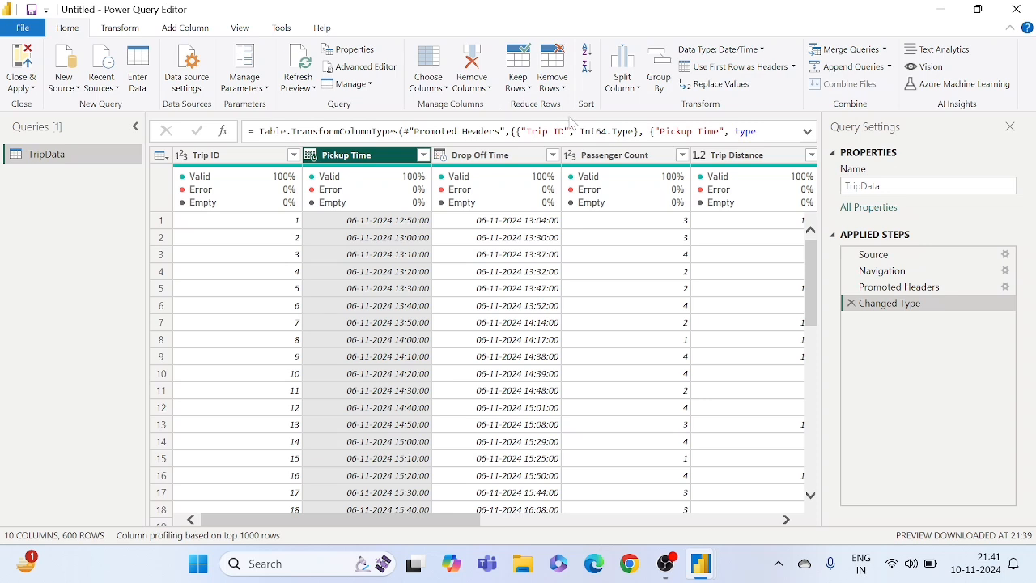
pyautogui.click(623, 82)
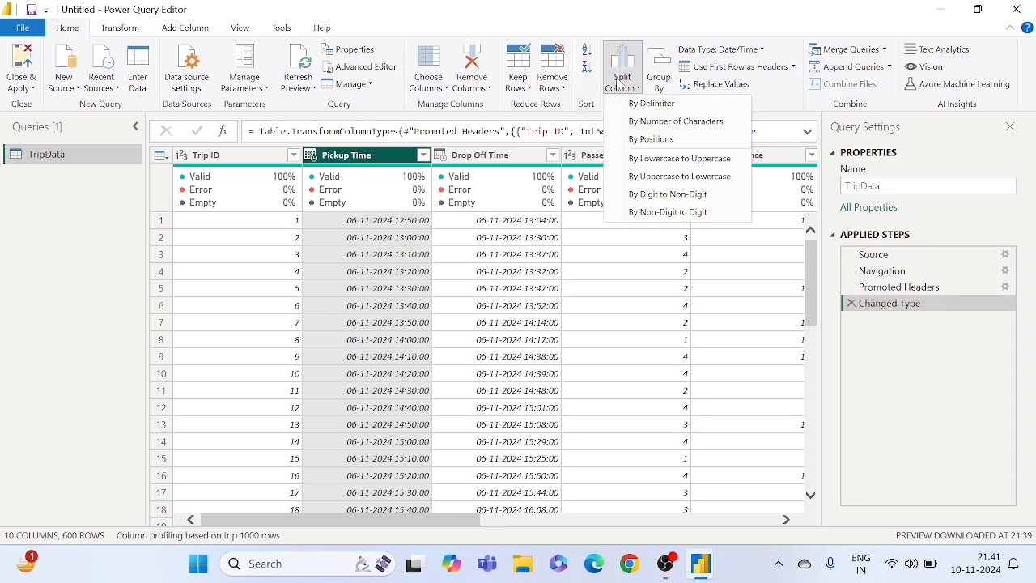
pyautogui.click(652, 105)
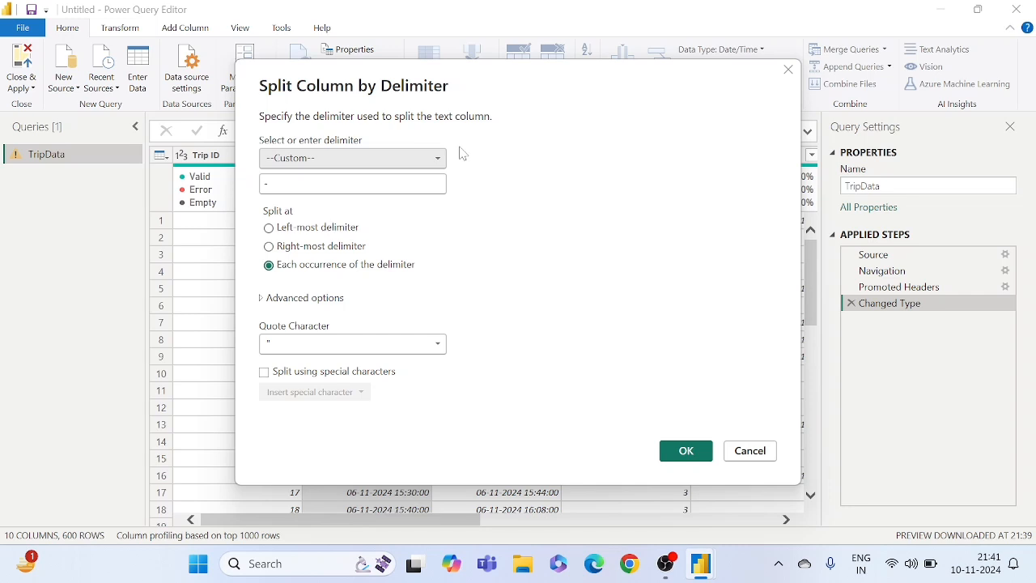
pyautogui.click(298, 159)
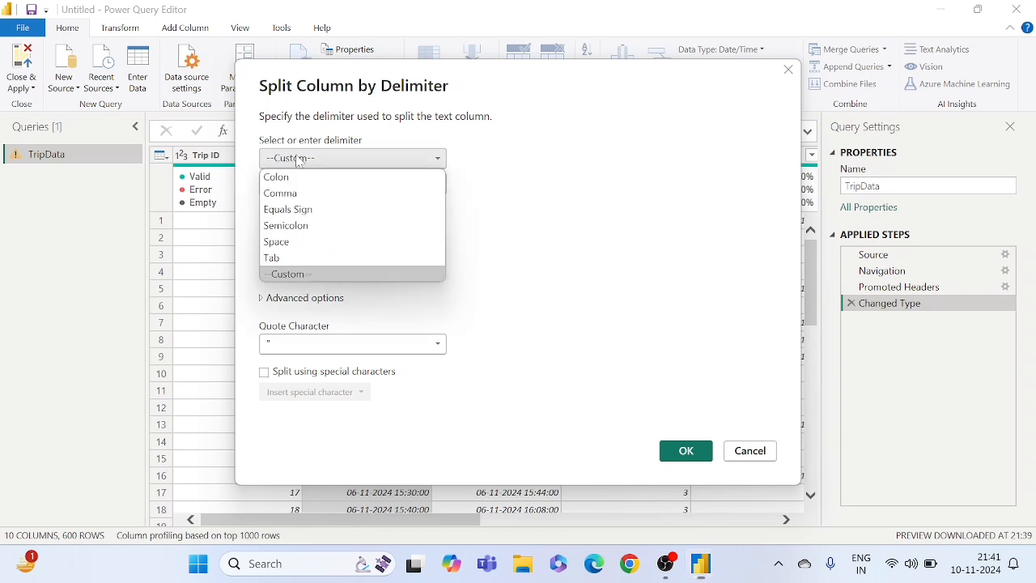
pyautogui.click(285, 249)
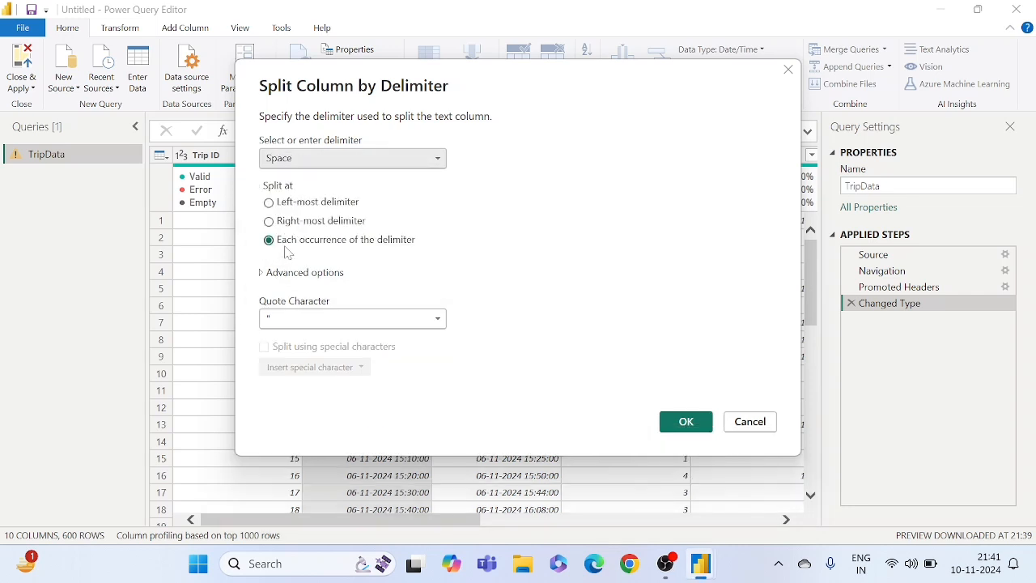
pyautogui.click(276, 207)
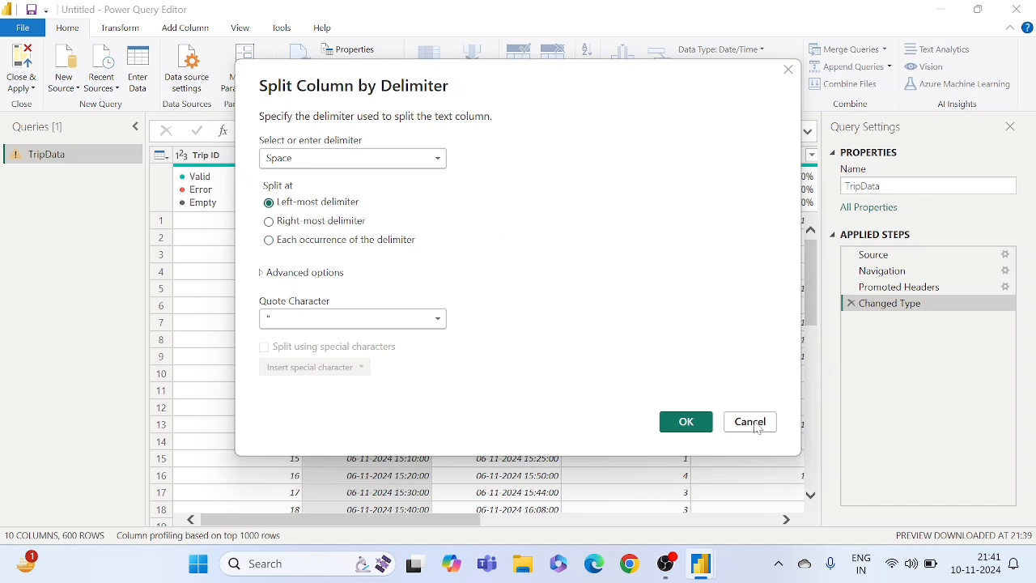
pyautogui.click(684, 424)
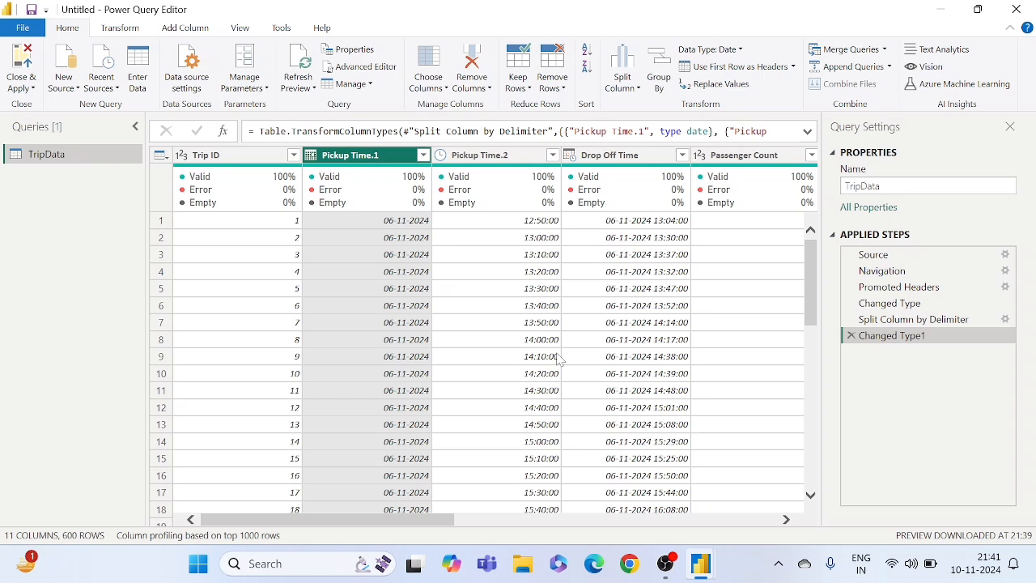
# - Rename the date column split from Pickup Time, Pickup Time.1, as Pickup Date
pyautogui.click(519, 225)
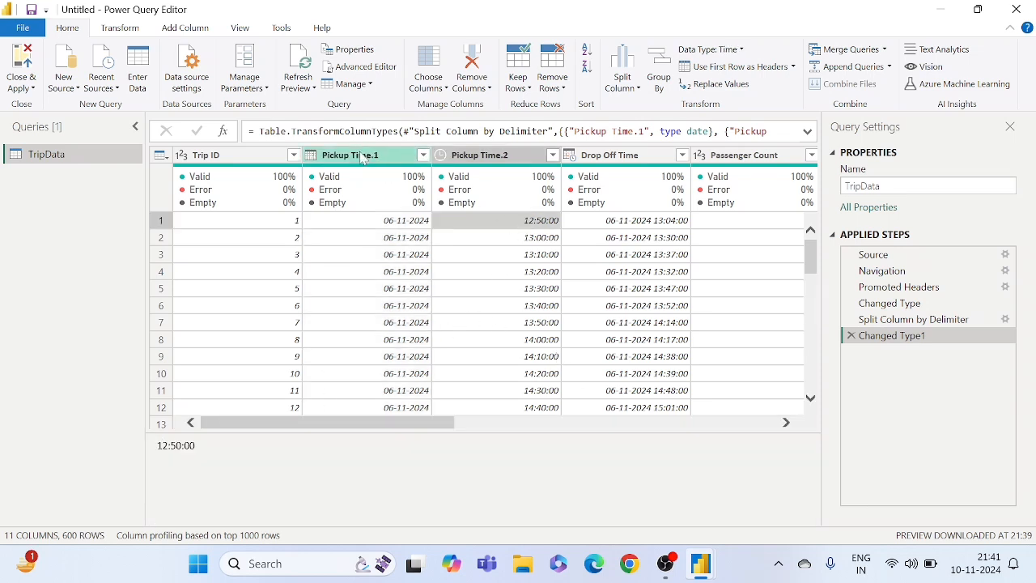
pyautogui.click(362, 158)
pyautogui.click(479, 161)
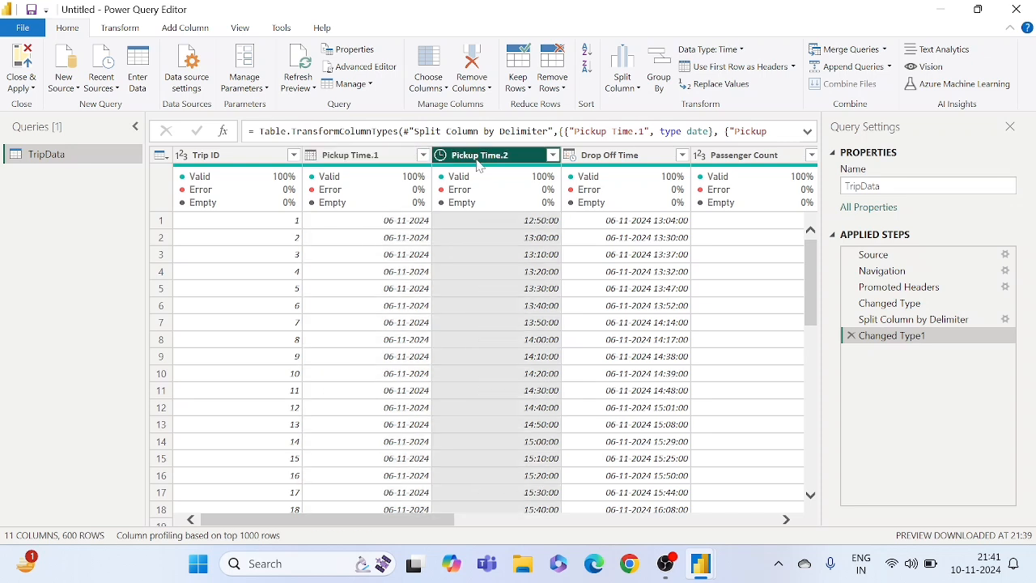
pyautogui.click(363, 160)
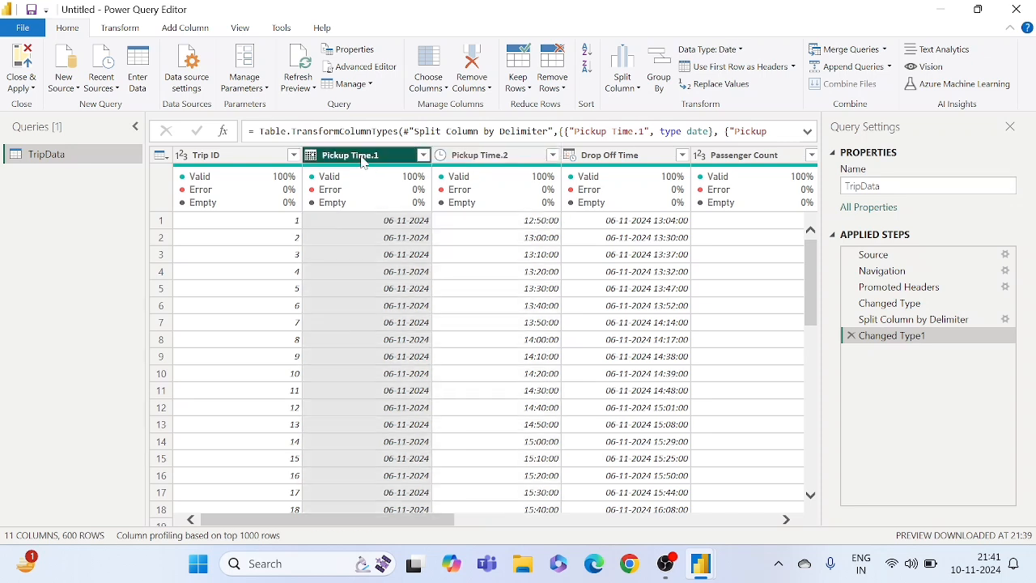
pyautogui.rightClick(362, 159)
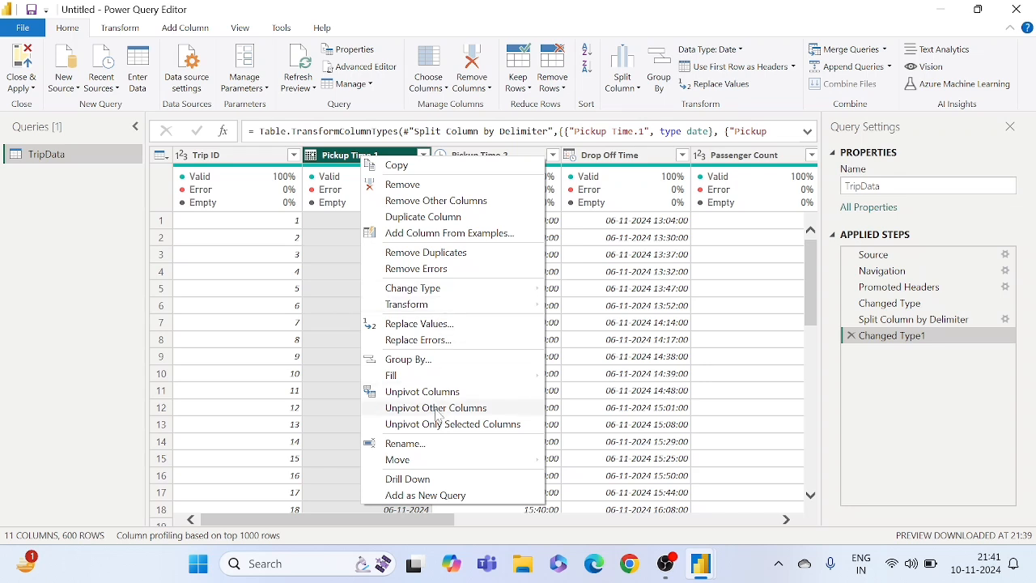
pyautogui.click(409, 444)
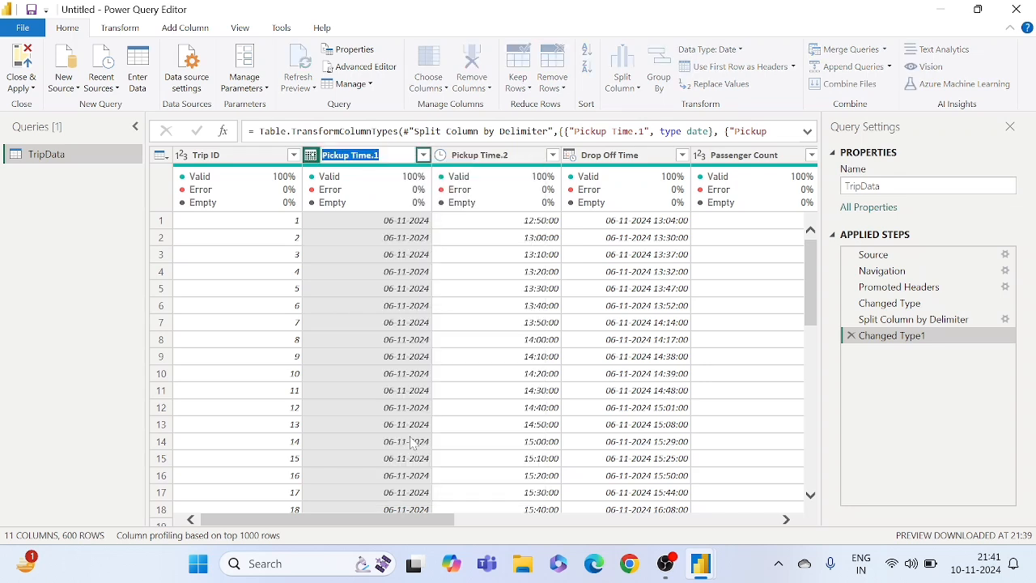
pyautogui.press('End')
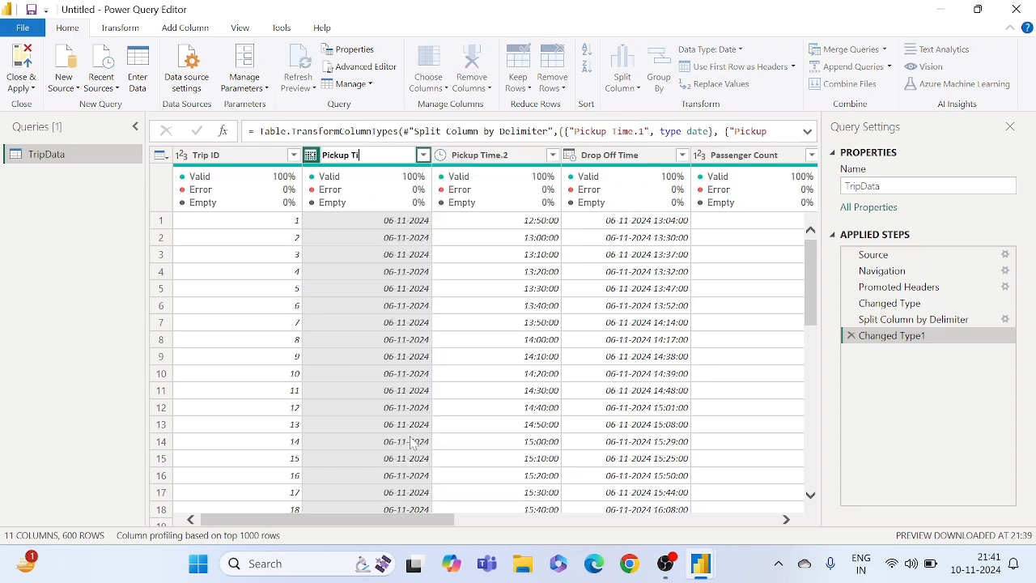
pyautogui.write('Date')
pyautogui.press('Return')
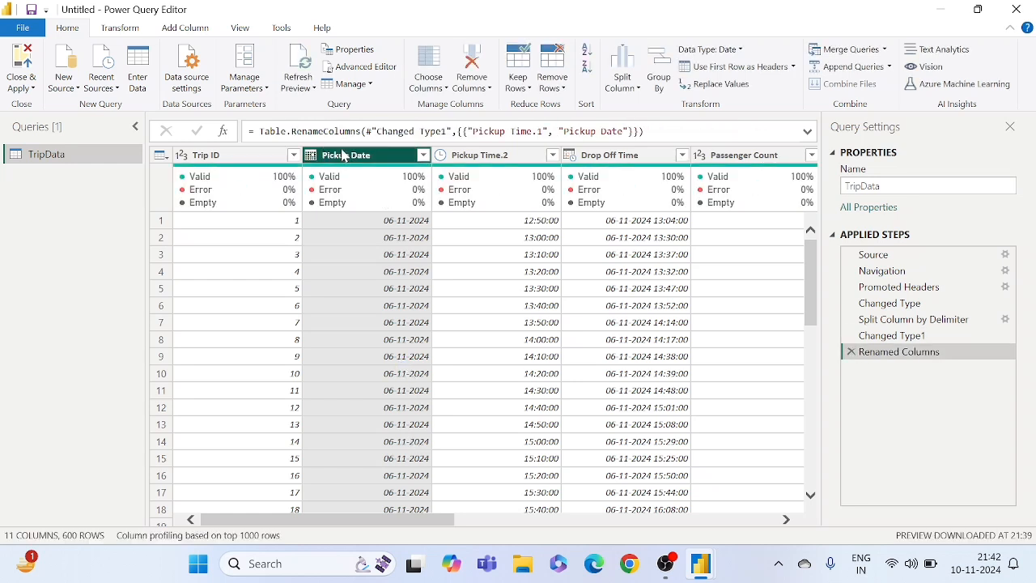
# - Rename the Pickup Time.2 column as Pickup Time
pyautogui.rightClick(482, 158)
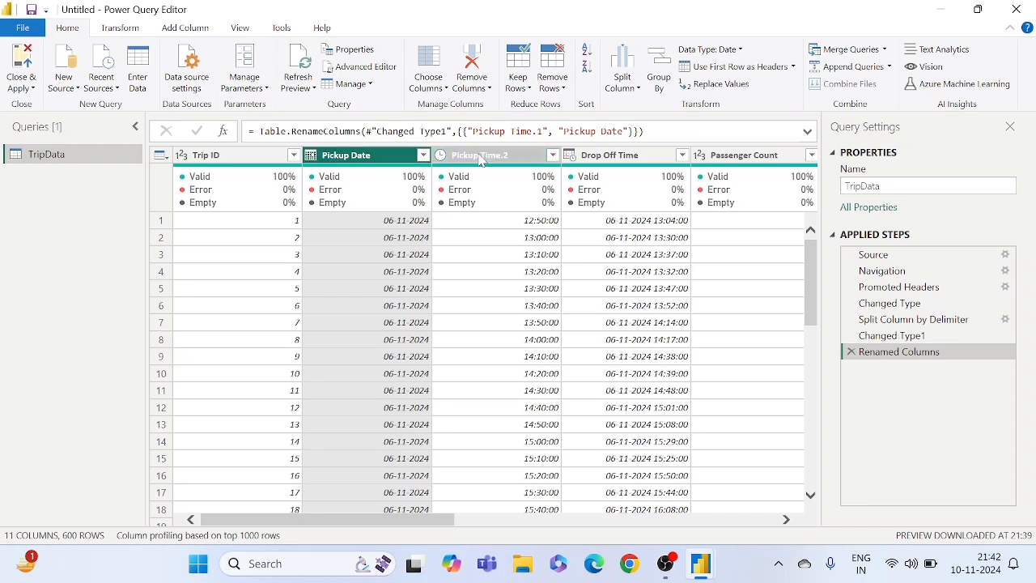
pyautogui.click(457, 236)
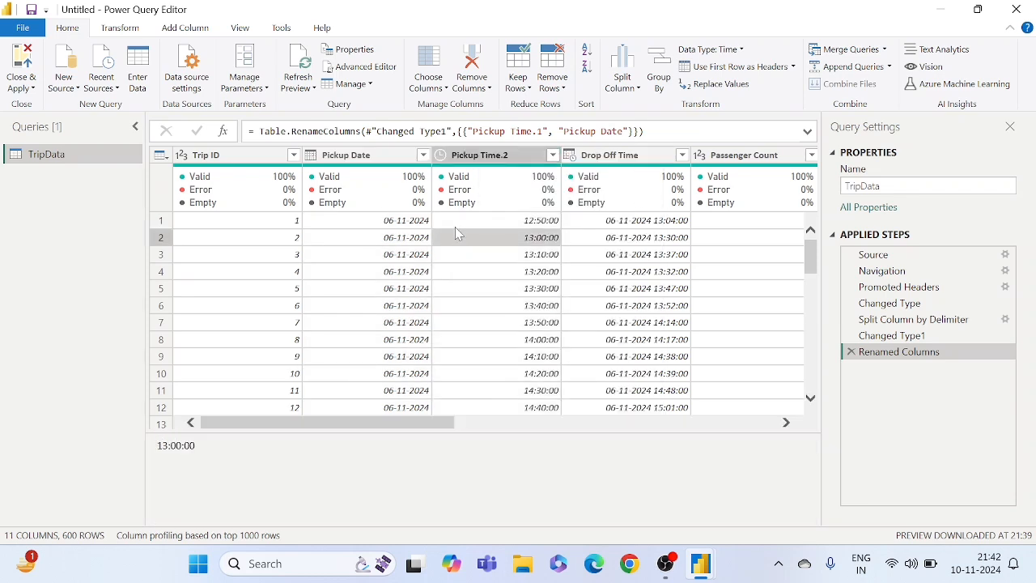
pyautogui.rightClick(466, 160)
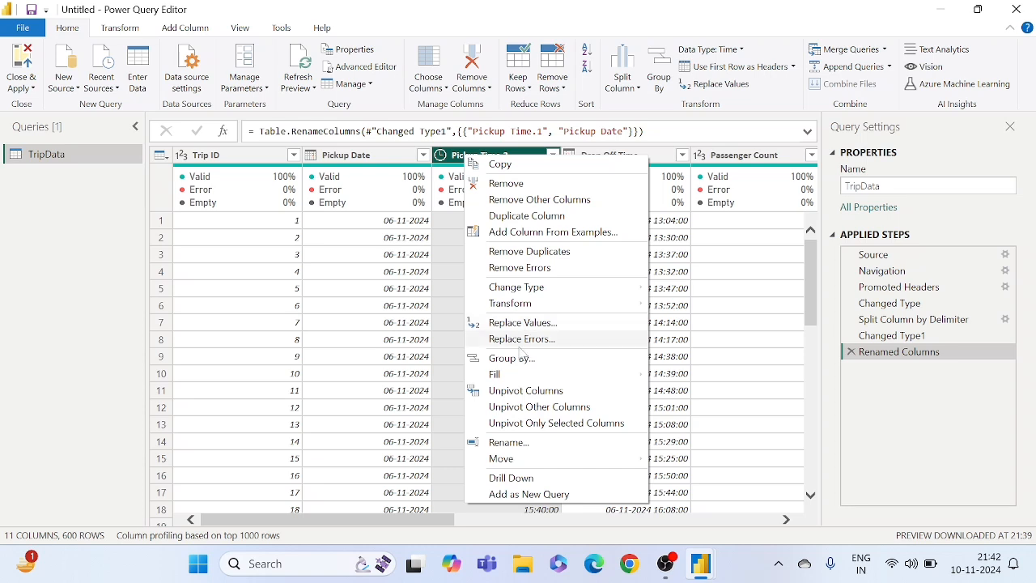
pyautogui.click(505, 442)
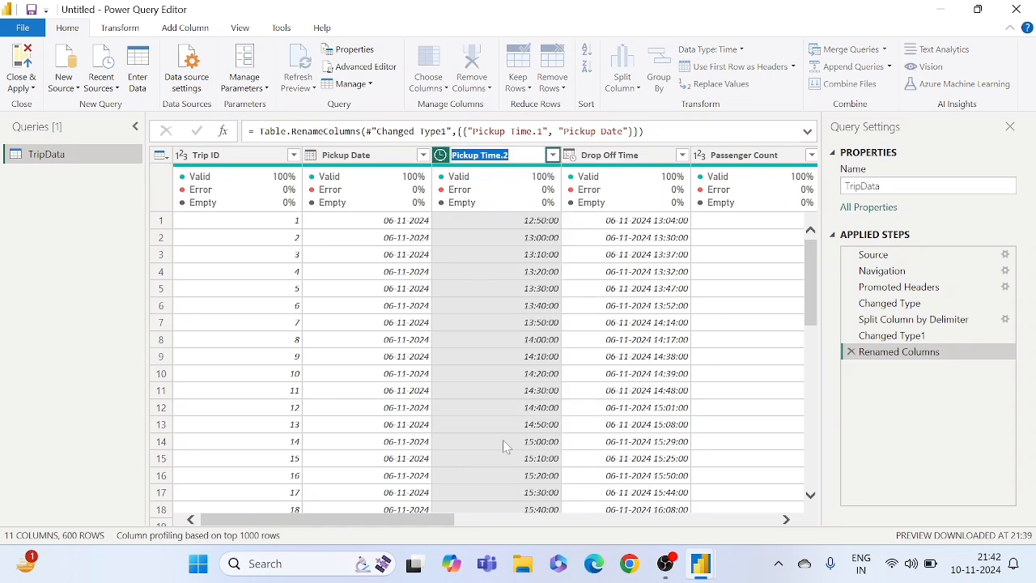
pyautogui.press('End')
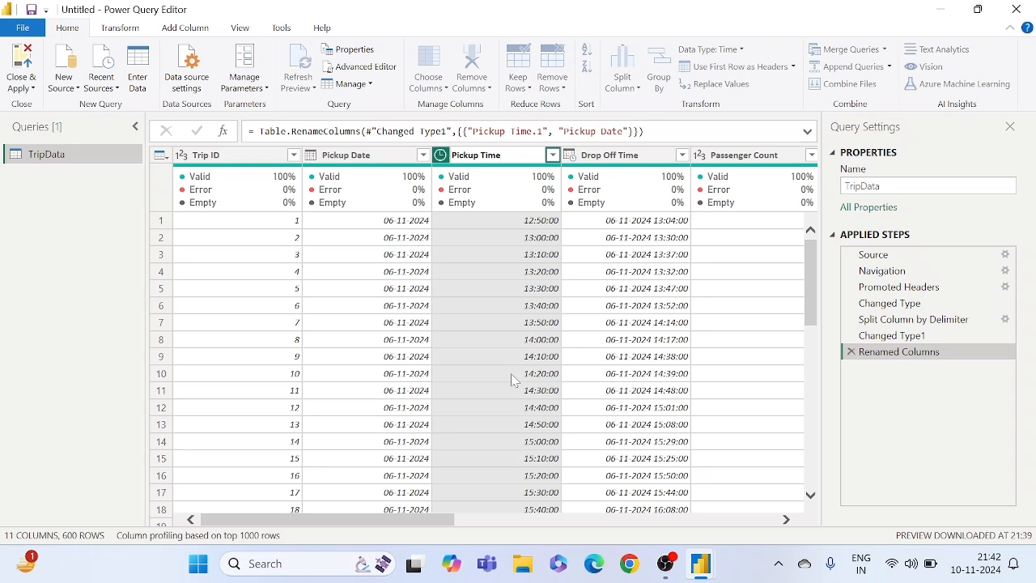
pyautogui.press('Return')
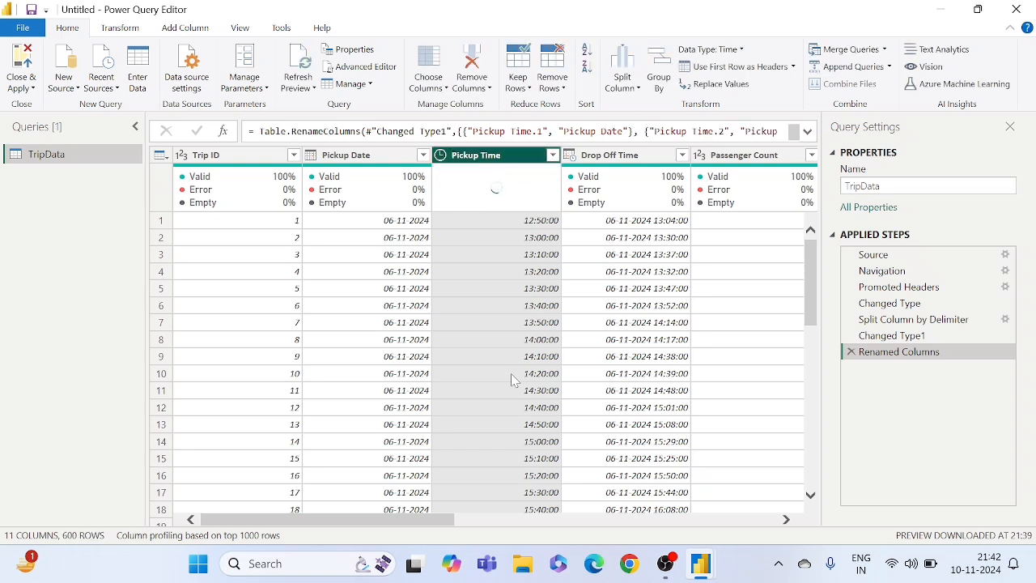
# - Split the Drop Off Time column by delimiter, using Space at the left-most delimiter
pyautogui.click(648, 340)
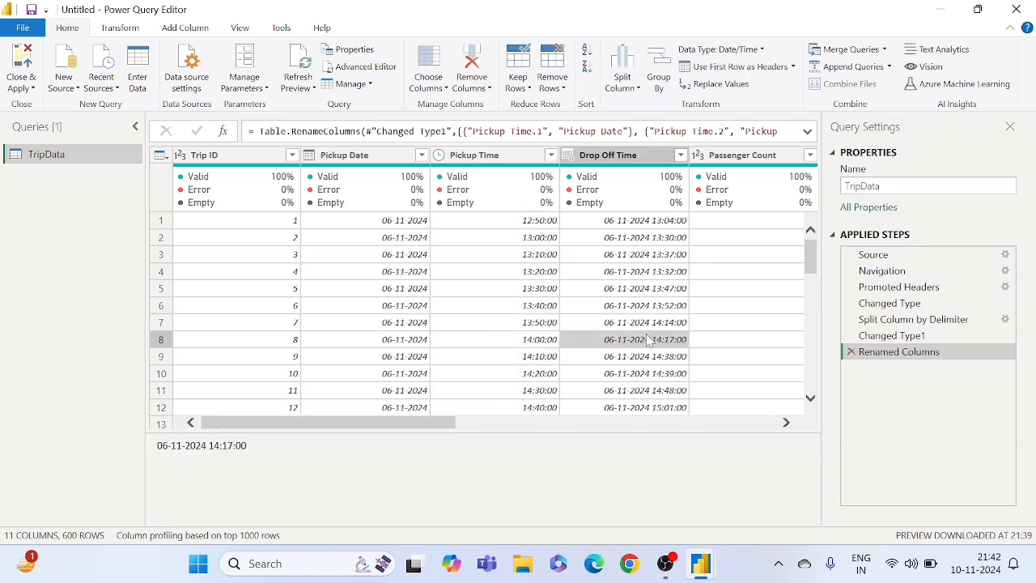
pyautogui.hscroll(3, 647, 340)
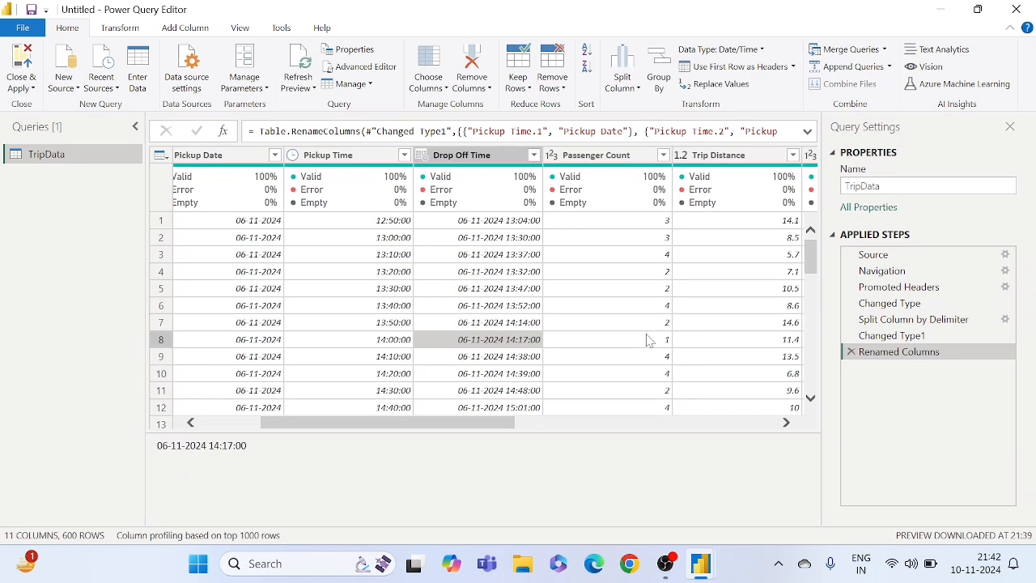
pyautogui.click(465, 158)
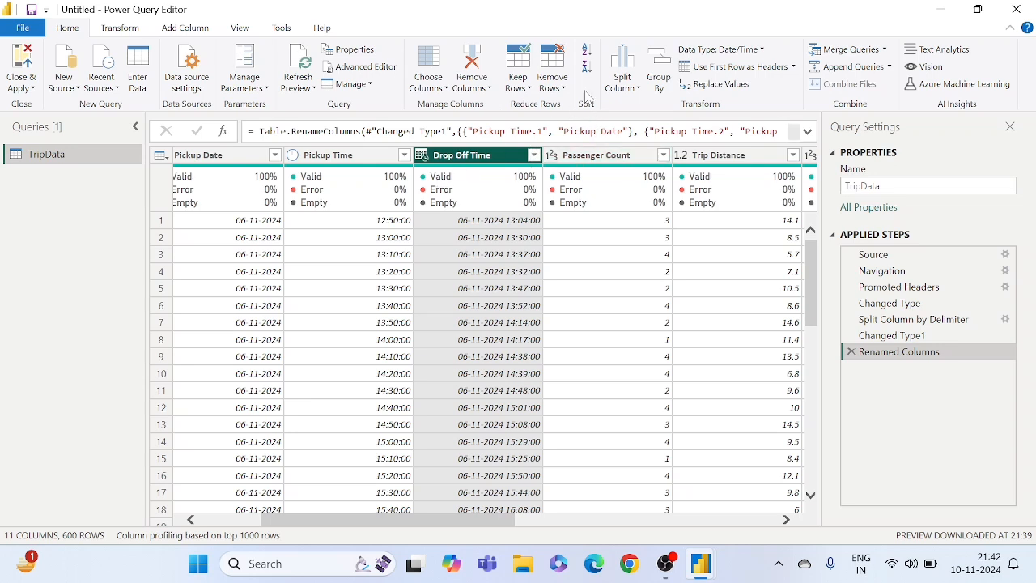
pyautogui.click(613, 70)
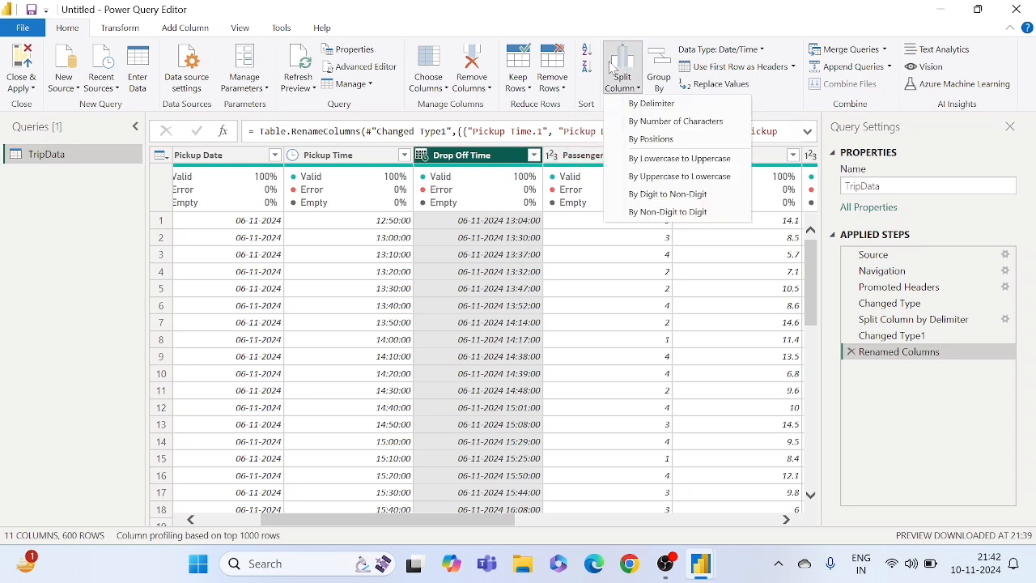
pyautogui.click(651, 110)
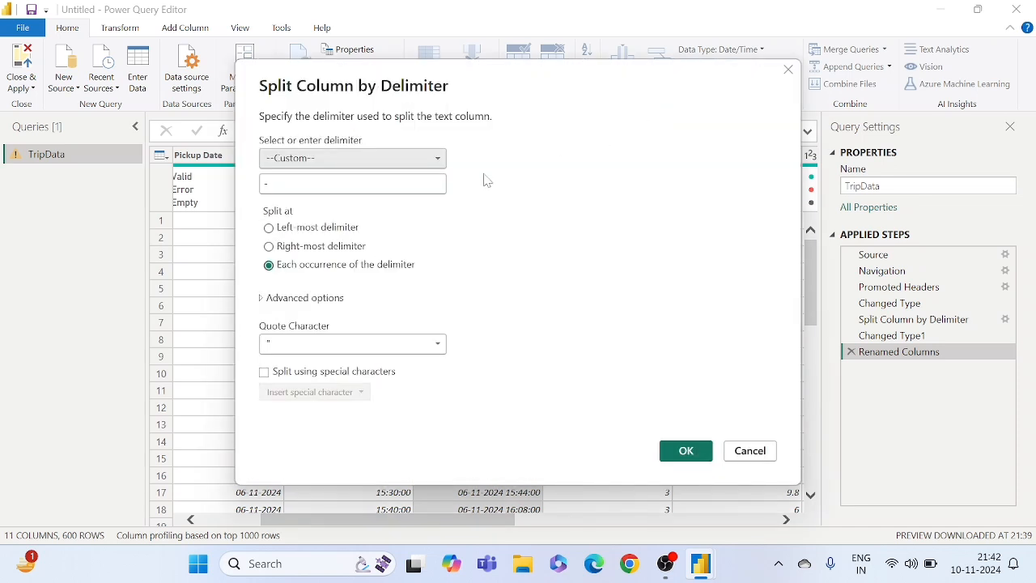
pyautogui.click(312, 159)
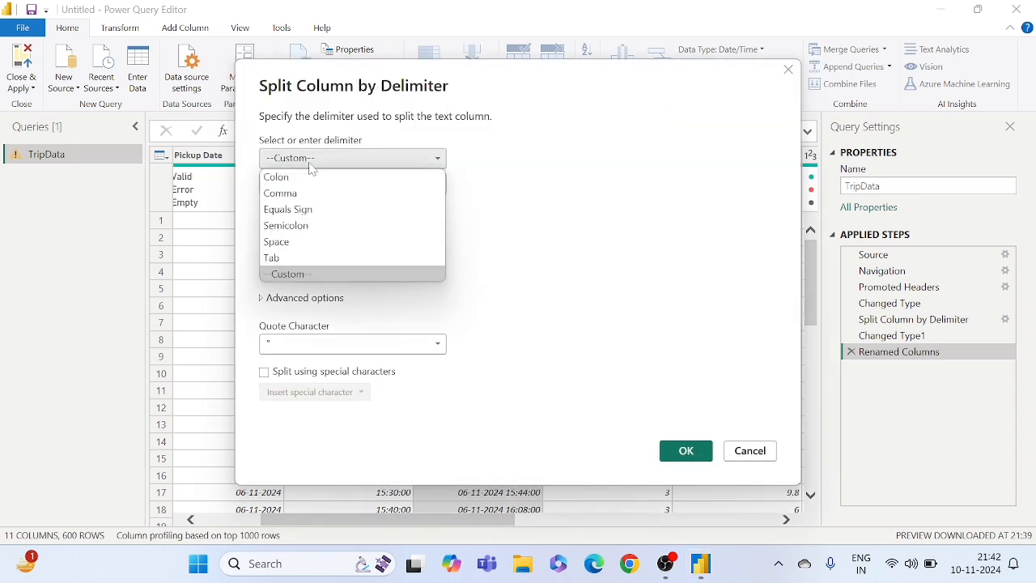
pyautogui.click(293, 244)
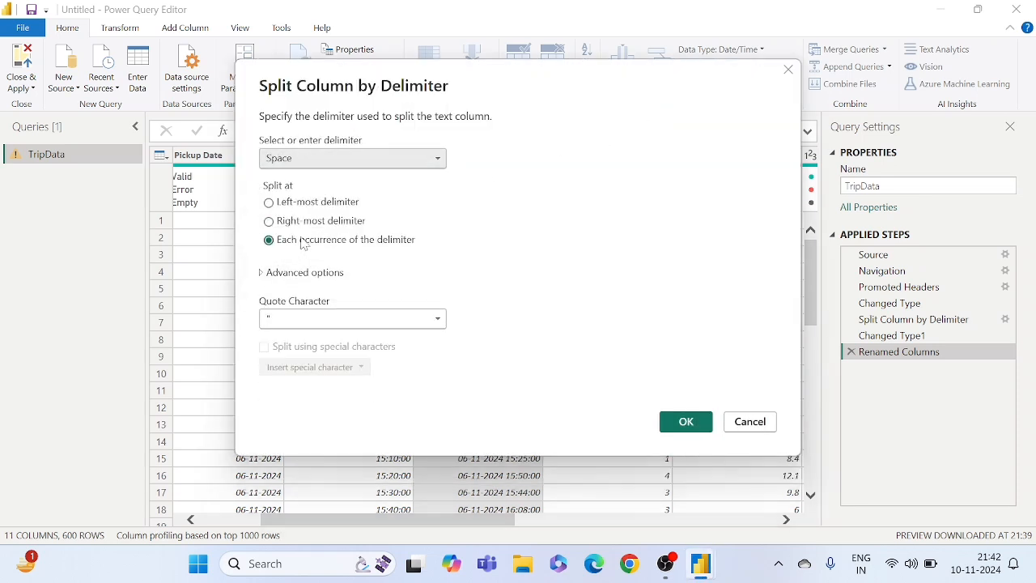
pyautogui.click(275, 207)
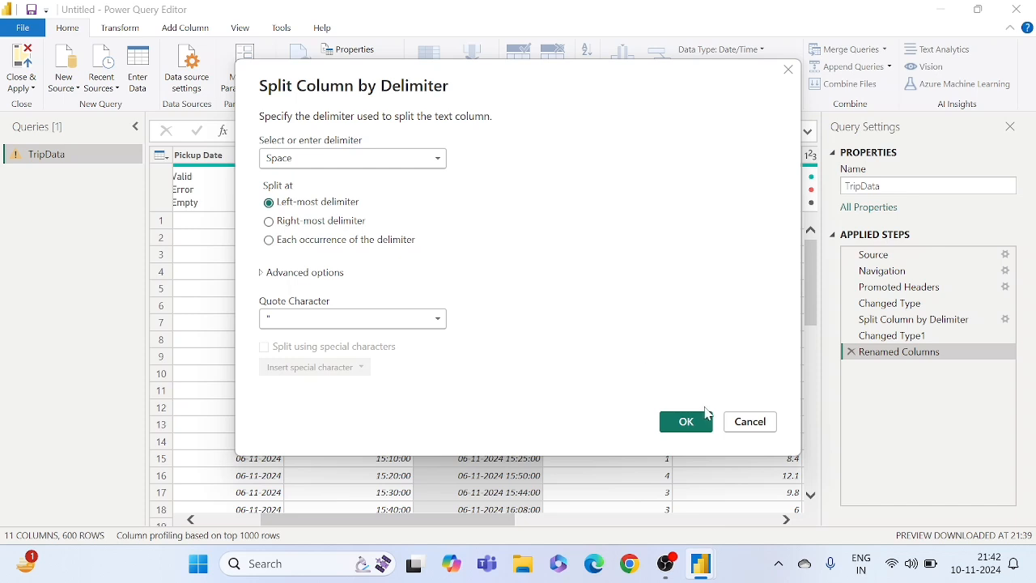
pyautogui.click(686, 422)
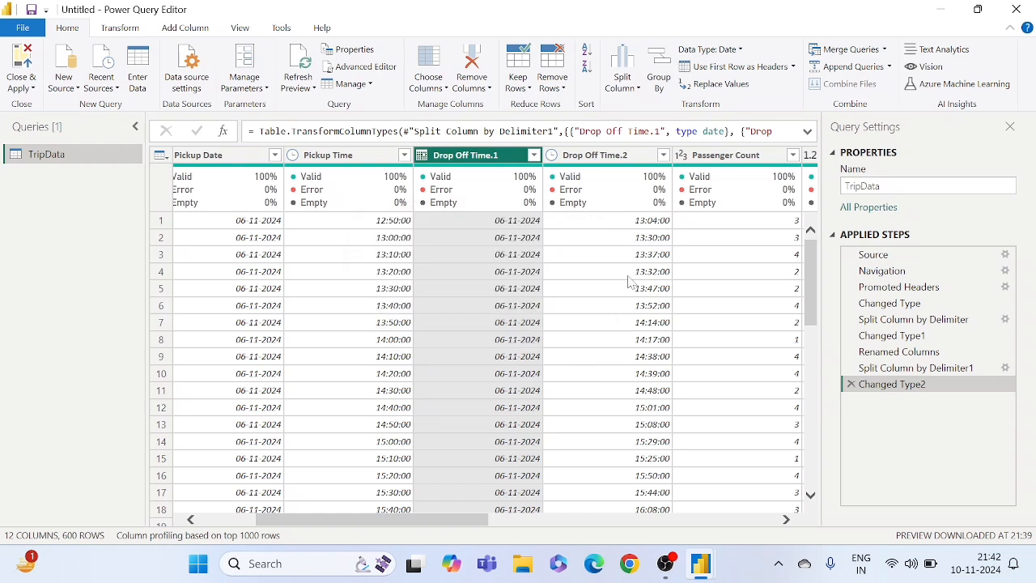
# - Rename the date column split from Drop Off Time, Drop Off Time.1, as Drop Off Date
pyautogui.rightClick(485, 158)
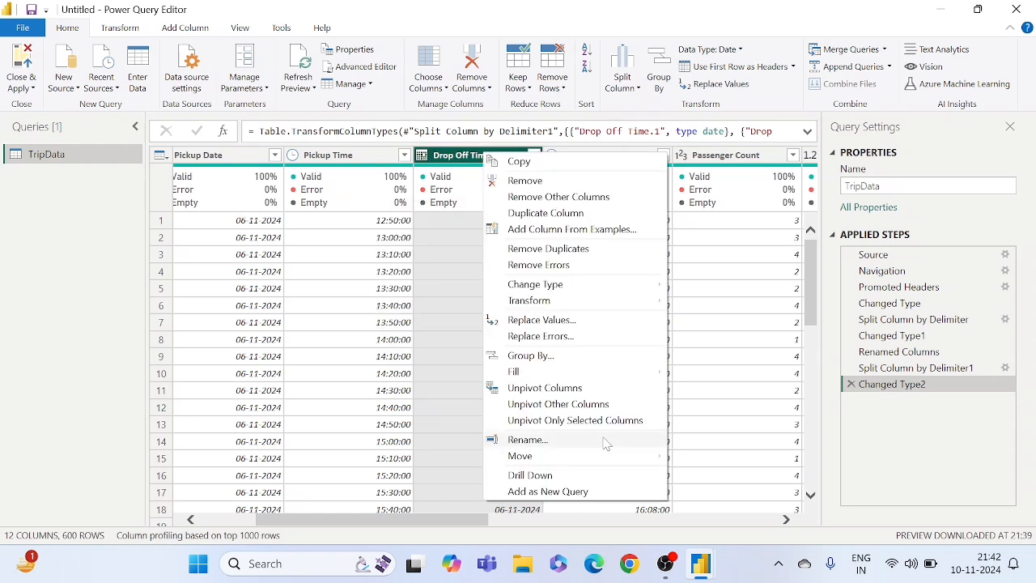
pyautogui.click(526, 439)
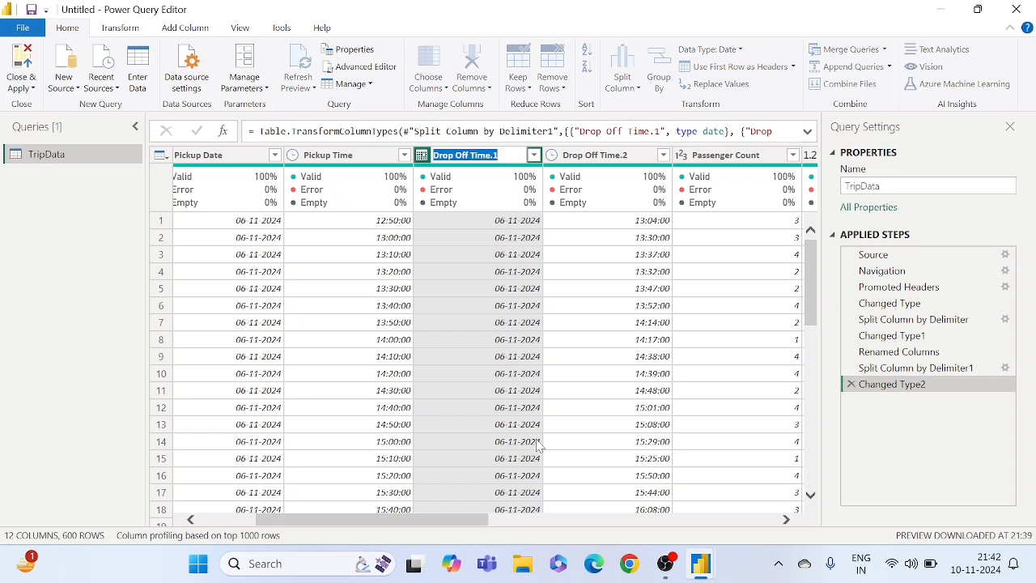
pyautogui.press('End')
pyautogui.press('BackSpace')
pyautogui.press('BackSpace')
pyautogui.press('BackSpace')
pyautogui.press('BackSpace')
pyautogui.press('BackSpace')
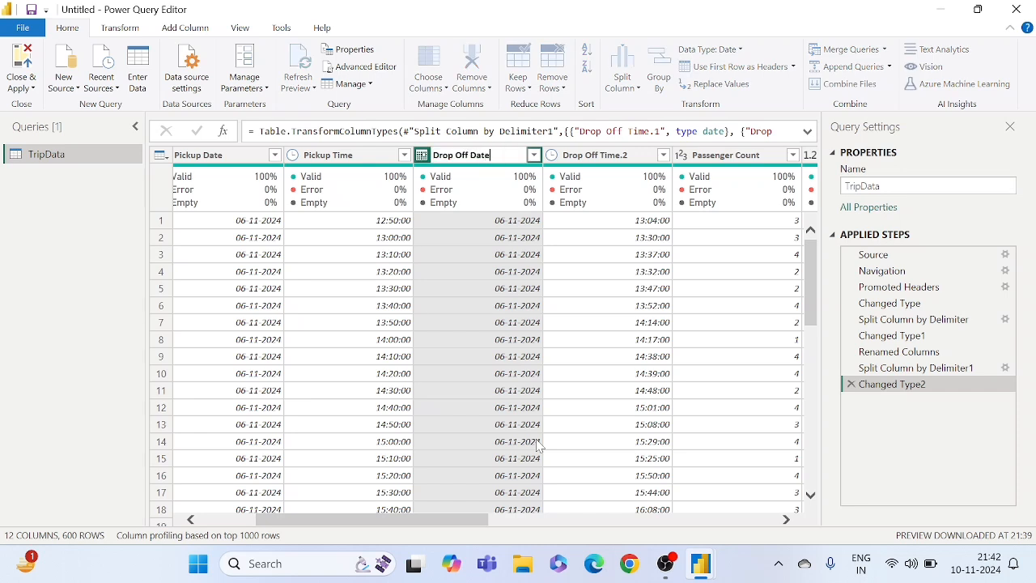
pyautogui.write('Date')
pyautogui.press('Return')
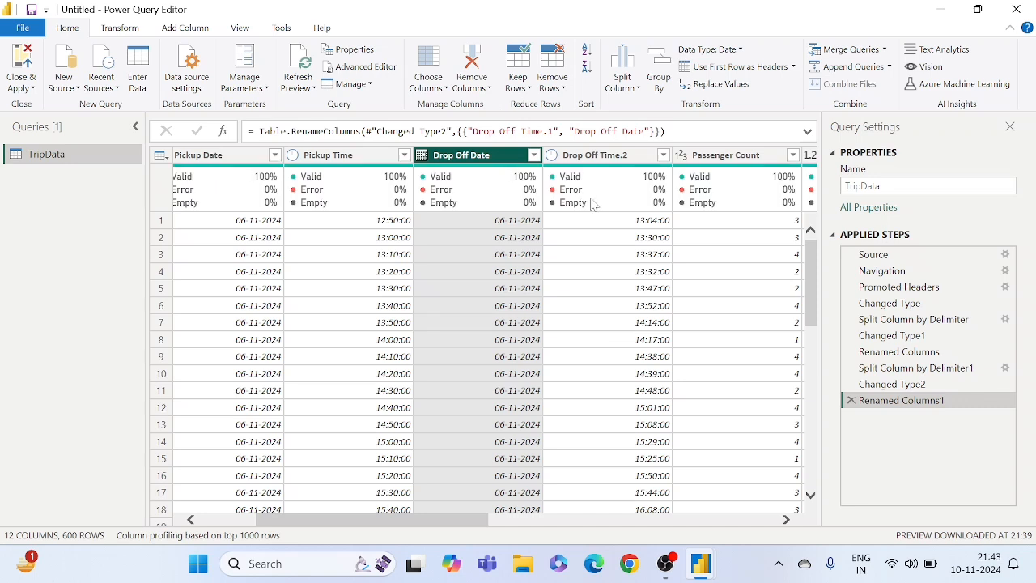
# - Rename the Drop Off Time.2 column as Drop Off Time
pyautogui.rightClick(592, 161)
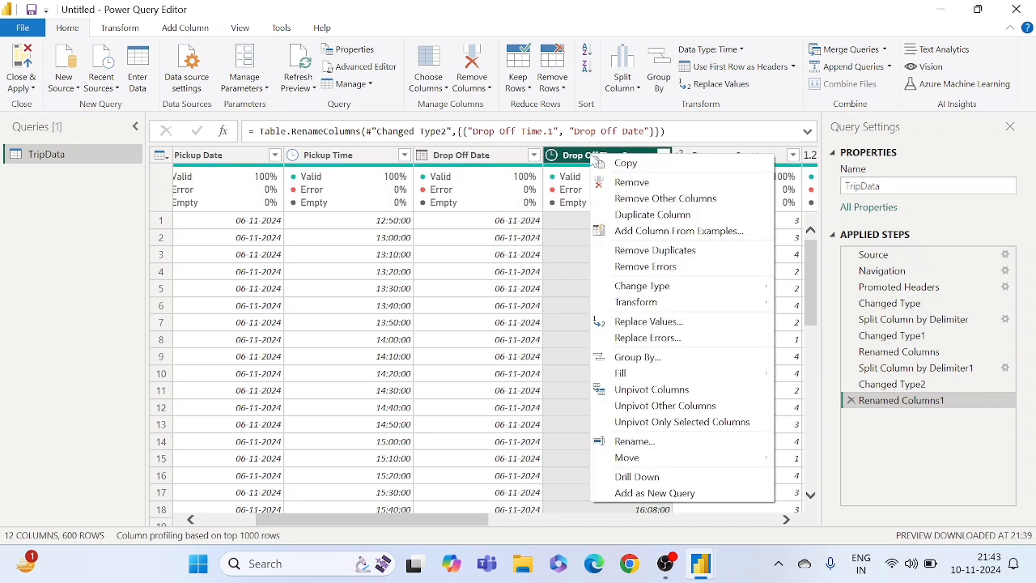
pyautogui.click(637, 442)
pyautogui.press('End')
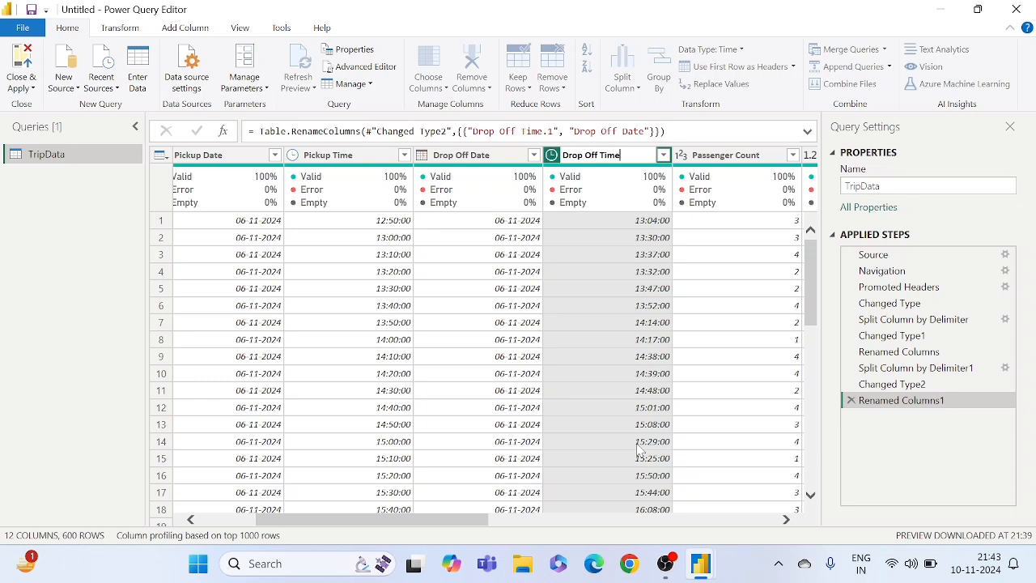
pyautogui.press('Return')
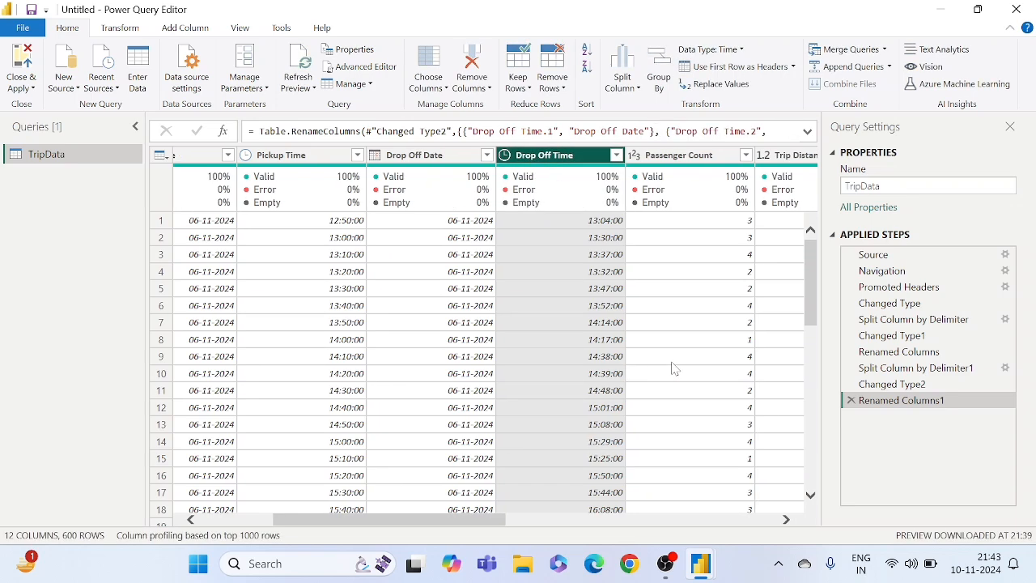
# - Review the TripData columns from Passenger Count through Surge Fee, and the separated pickup and drop-off date and time columns
pyautogui.hscroll(5, 674, 369)
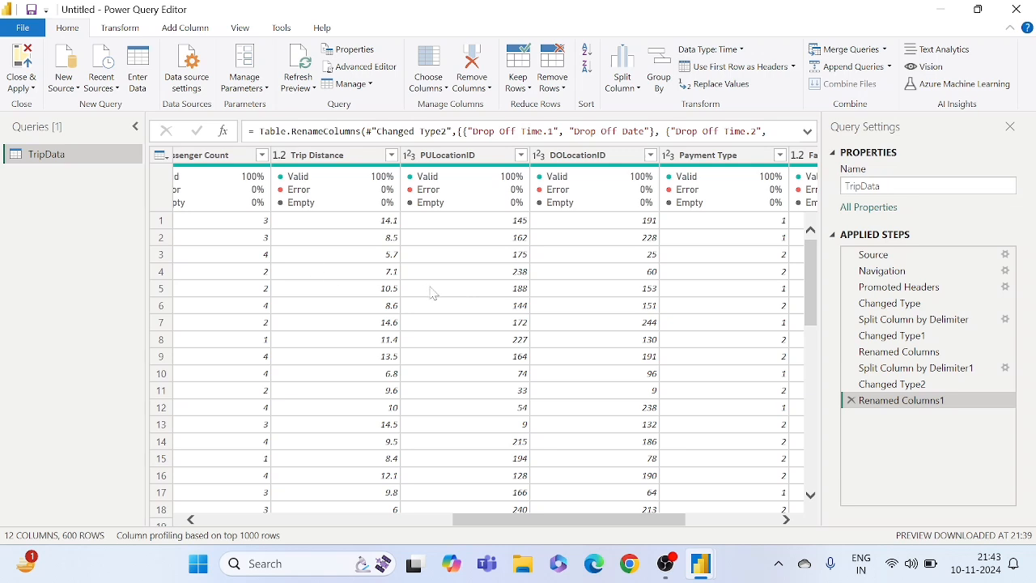
pyautogui.hscroll(3, 454, 317)
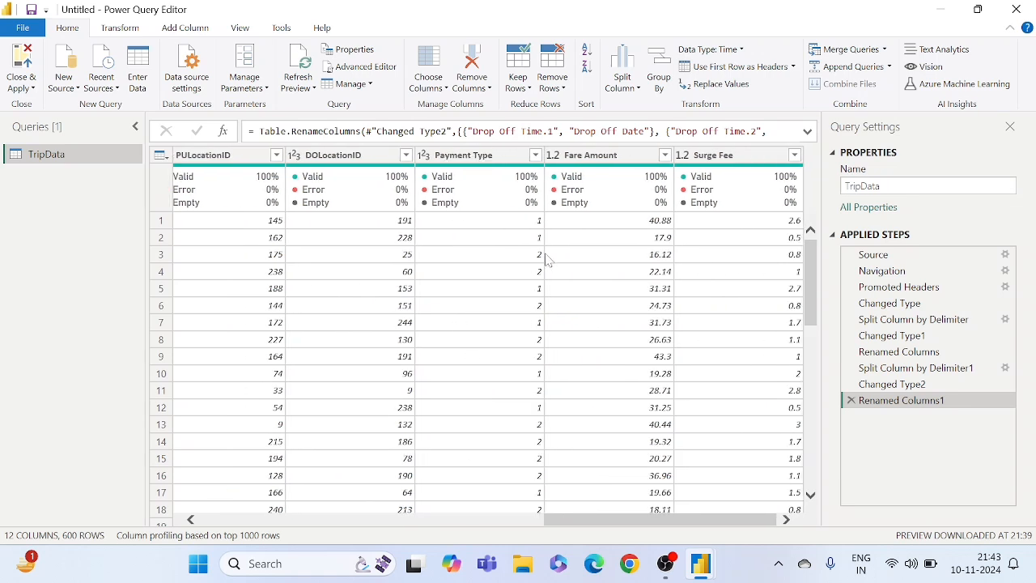
pyautogui.hscroll(-2, 542, 290)
pyautogui.hscroll(2, 542, 290)
pyautogui.hscroll(-3, 729, 288)
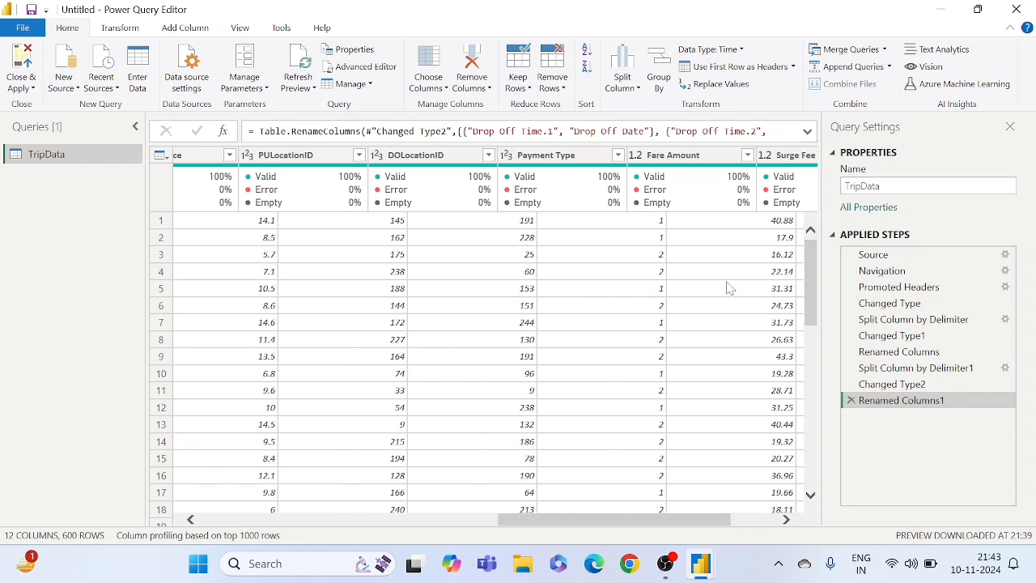
pyautogui.hscroll(3, 729, 288)
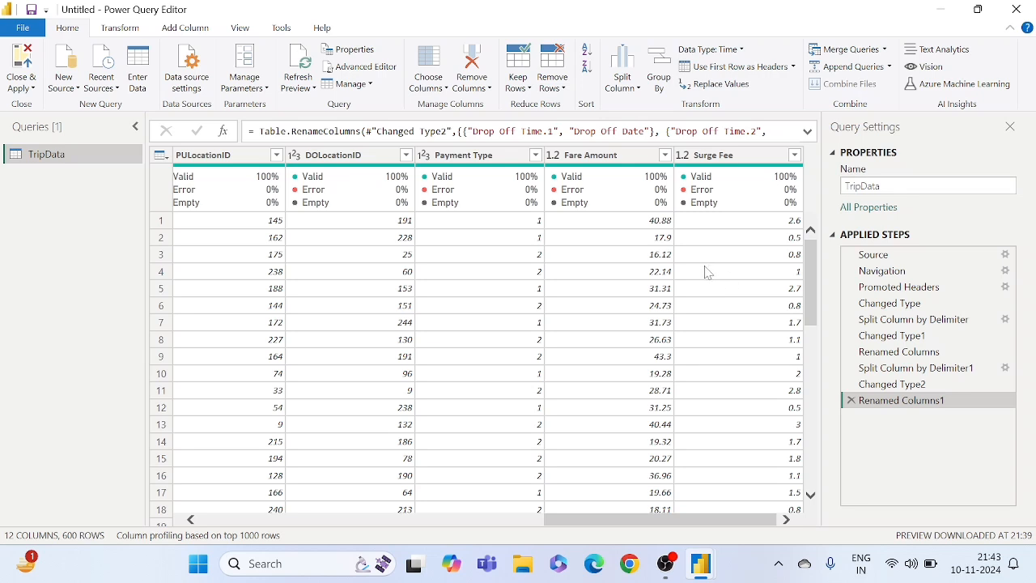
pyautogui.hscroll(-8, 569, 279)
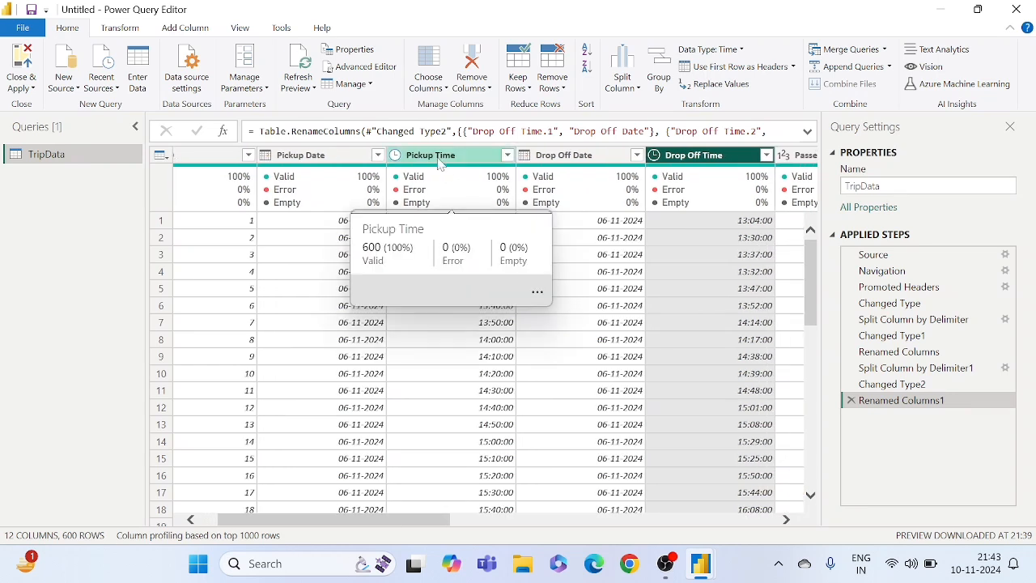
pyautogui.click(435, 160)
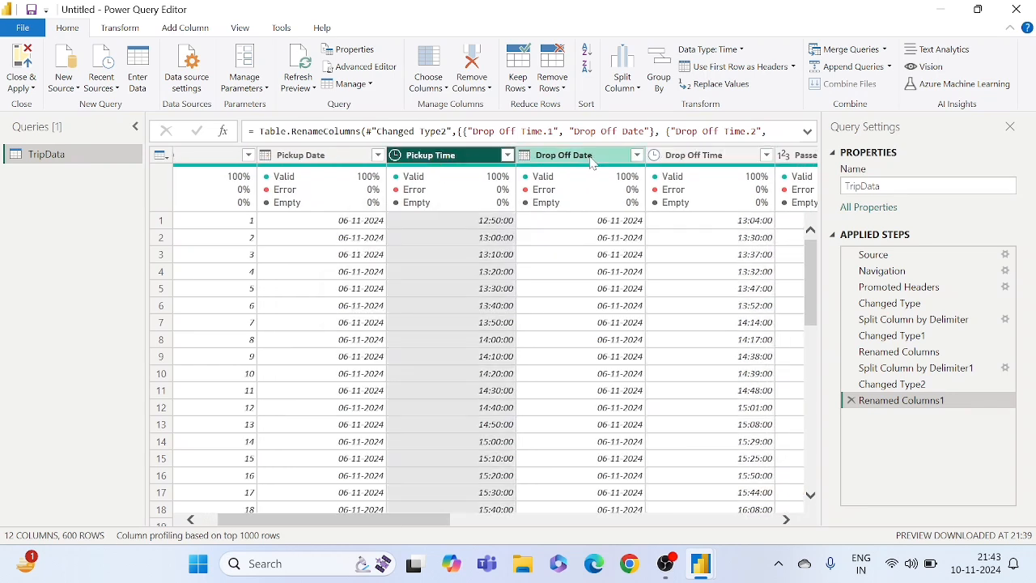
# - Start a custom column in TripData and name it TotalMinutes
pyautogui.click(712, 162)
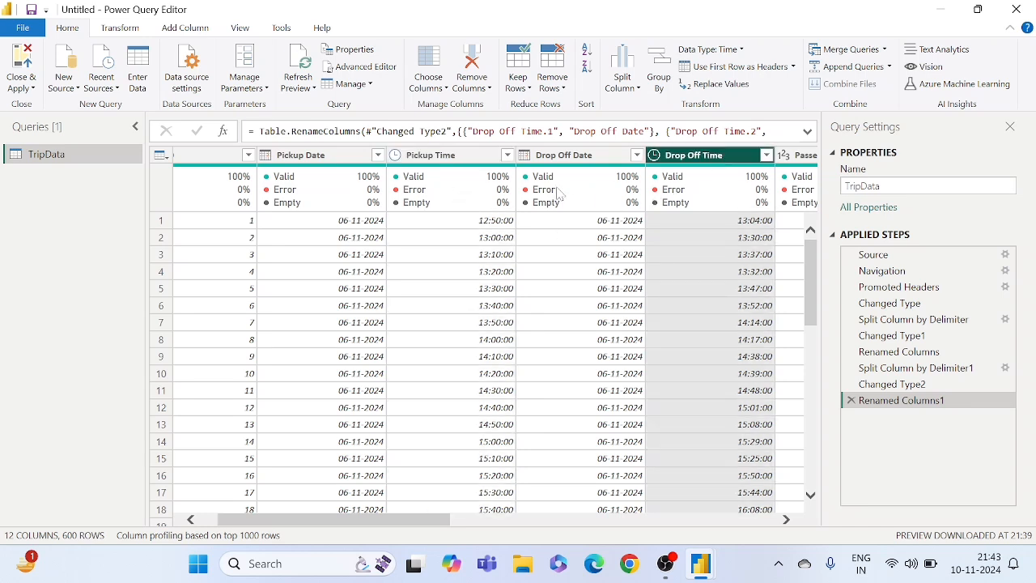
pyautogui.click(443, 156)
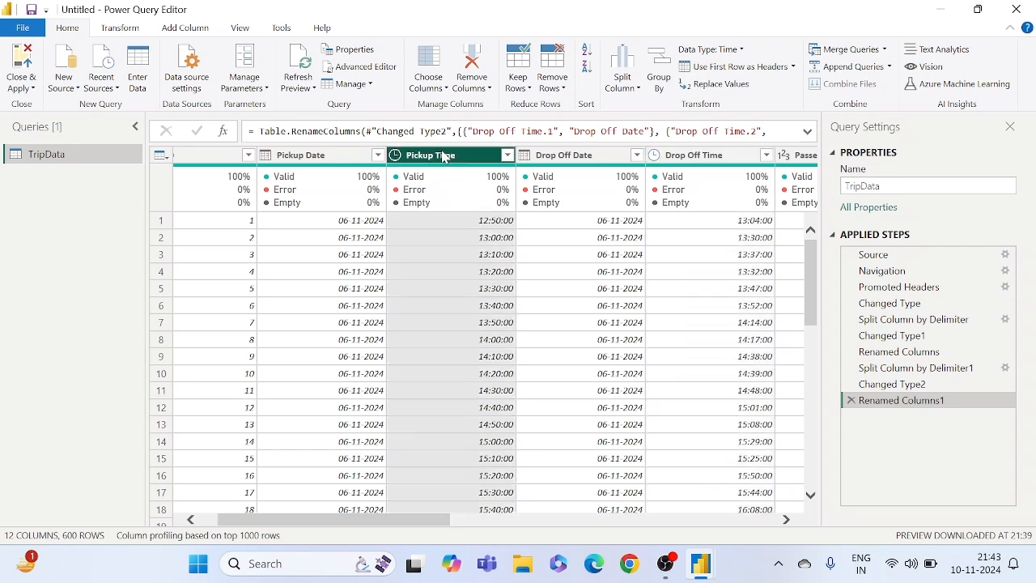
pyautogui.click(487, 275)
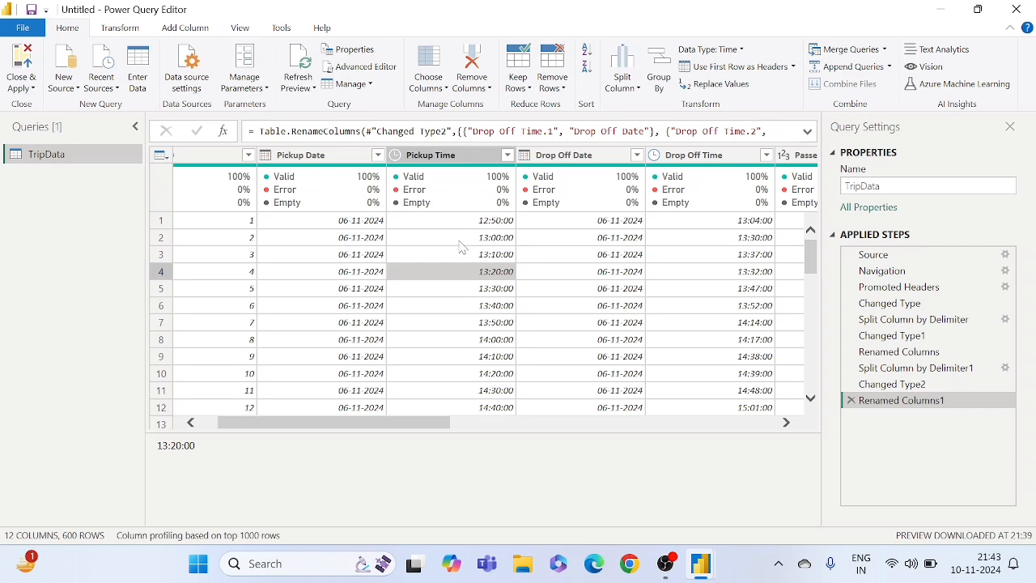
pyautogui.click(175, 31)
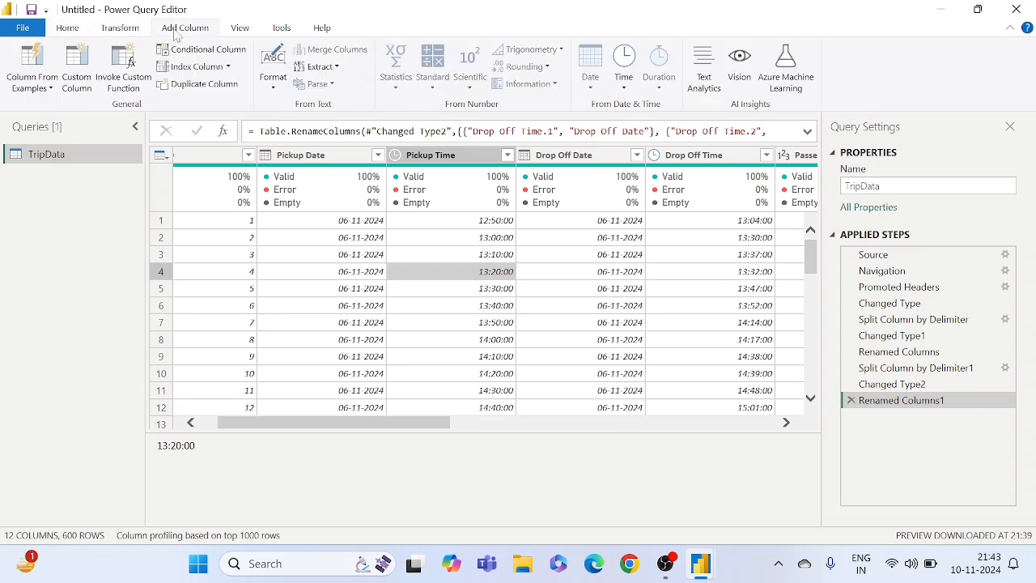
pyautogui.click(79, 69)
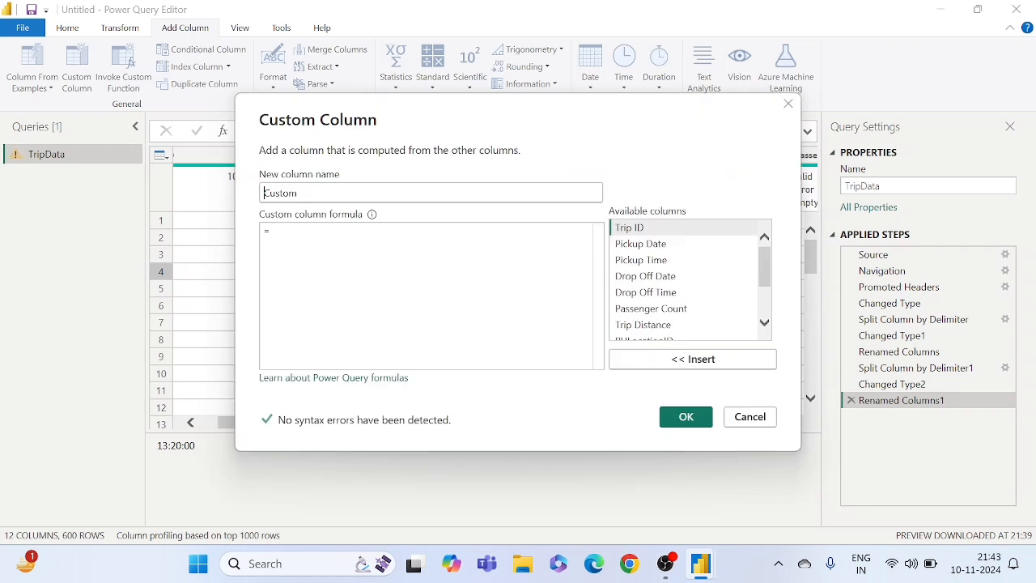
pyautogui.moveTo(299, 193); pyautogui.dragTo(240, 187)
pyautogui.press('BackSpace')
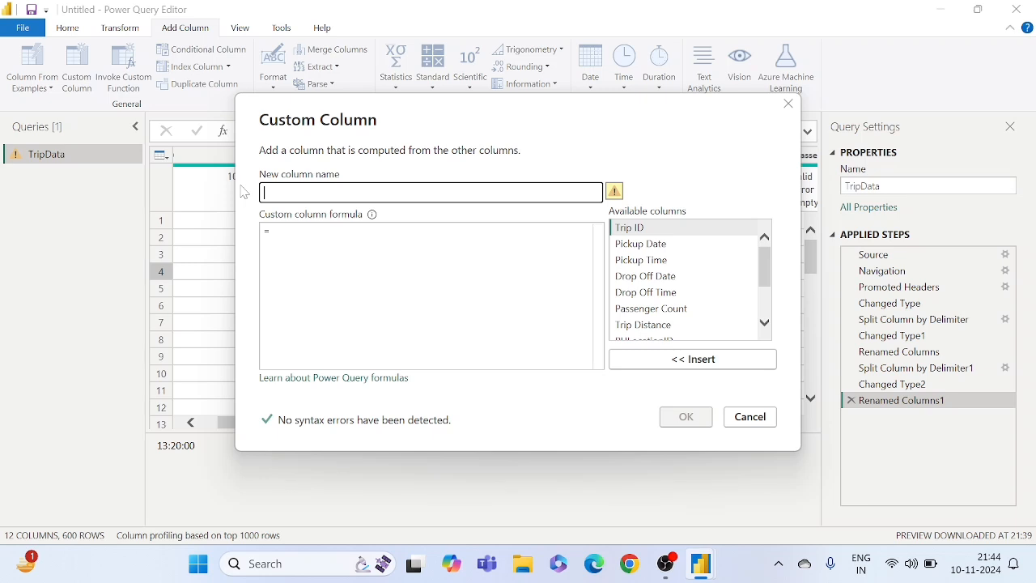
pyautogui.write('To')
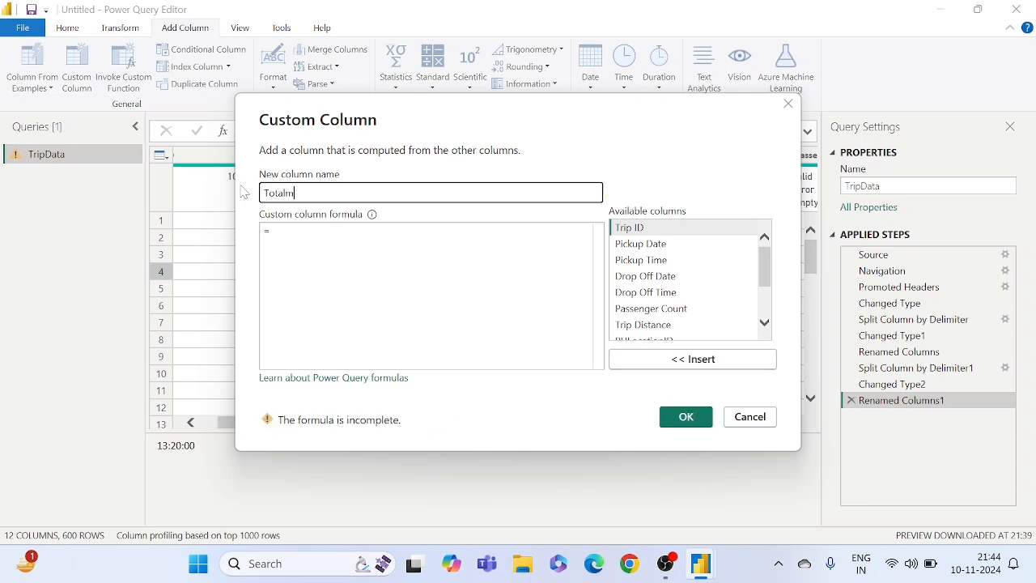
pyautogui.write('talMinutes')
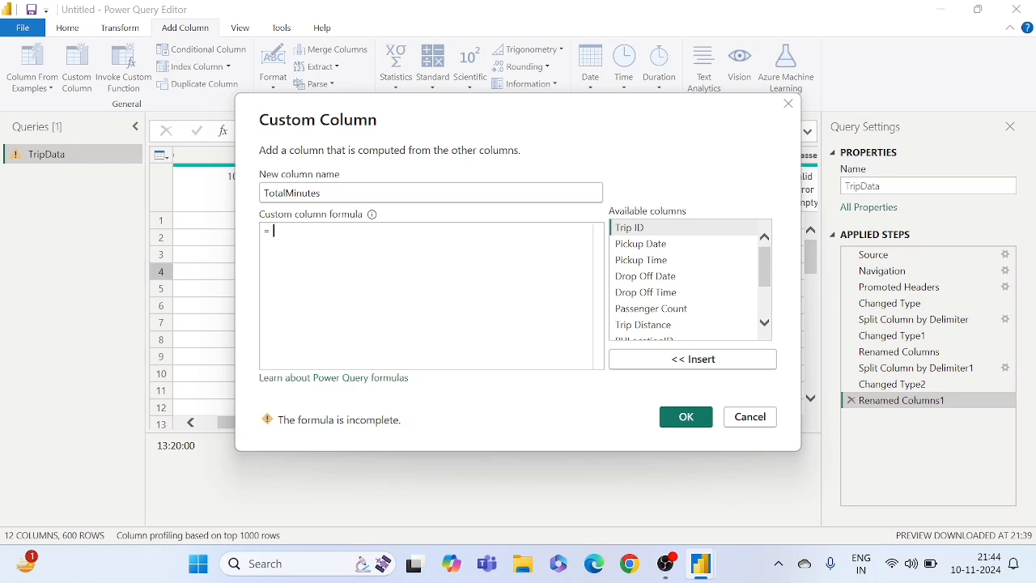
# - Begin the TotalMinutes formula with the Duration.Minutes function and its opening parenthesis
pyautogui.scroll(-1, 659, 307)
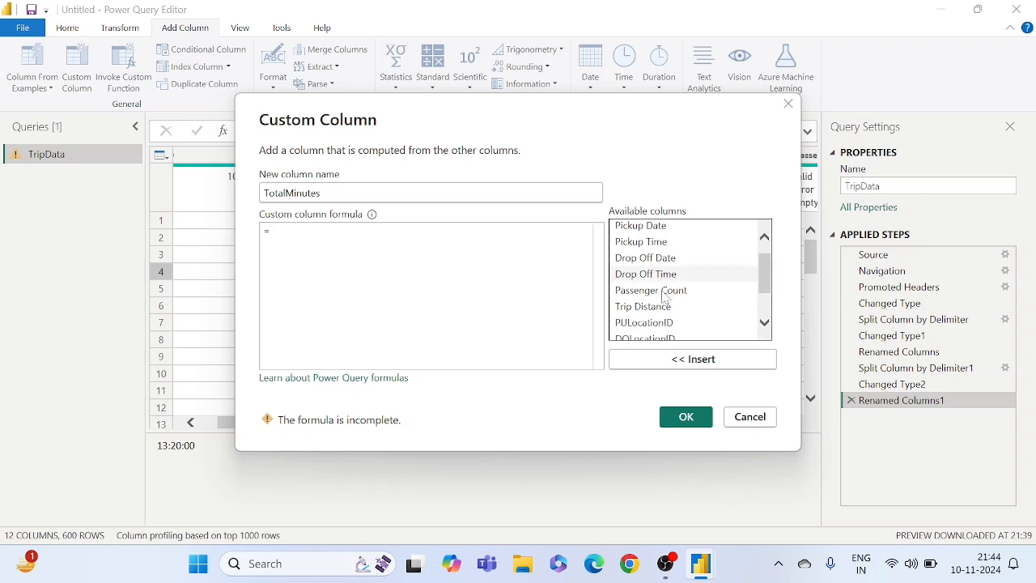
pyautogui.scroll(-1, 657, 319)
pyautogui.scroll(-1, 658, 296)
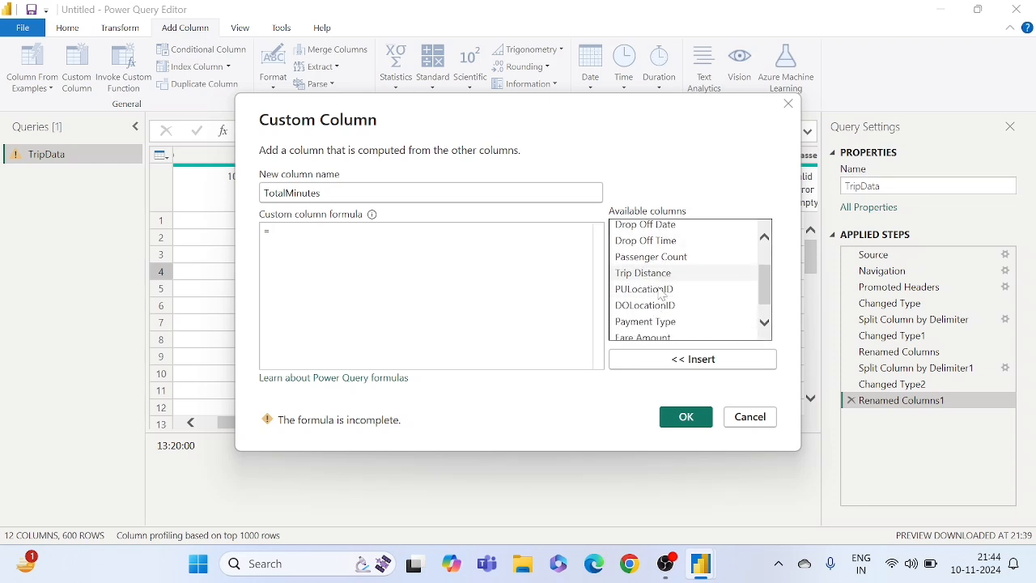
pyautogui.scroll(3, 648, 295)
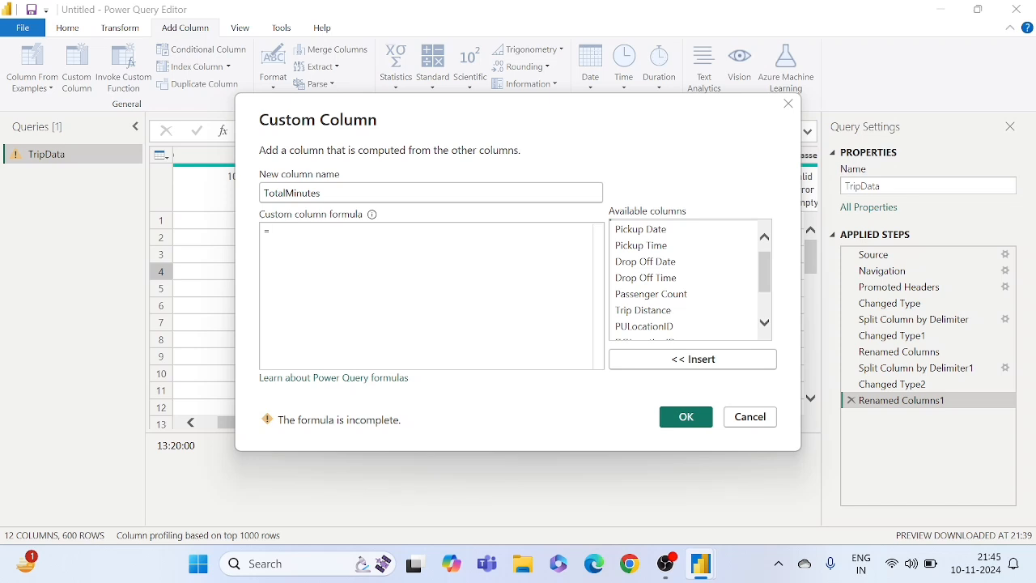
pyautogui.write('dura')
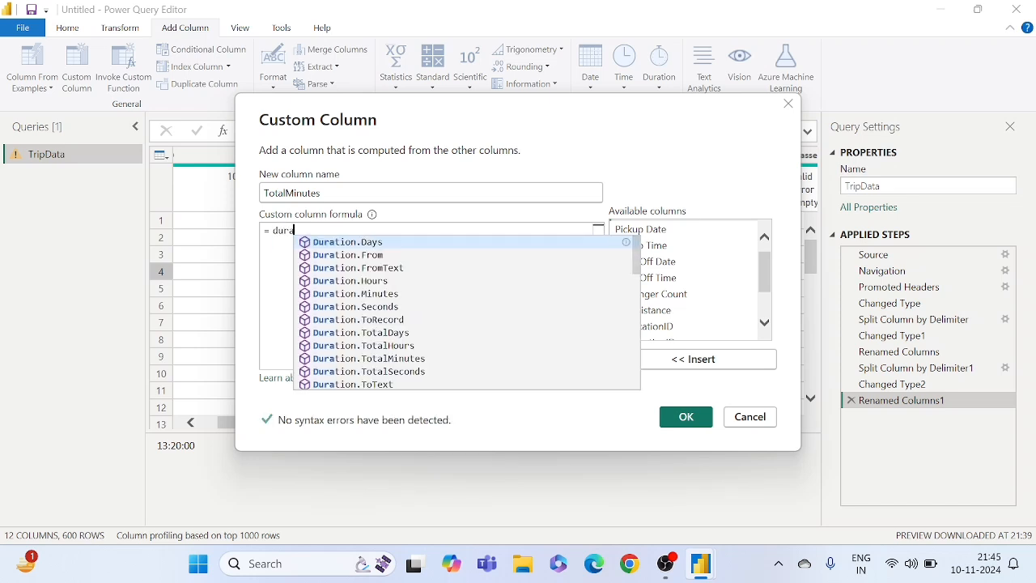
pyautogui.press('Down')
pyautogui.press('Down')
pyautogui.press('Down')
pyautogui.press('Down')
pyautogui.press('Down')
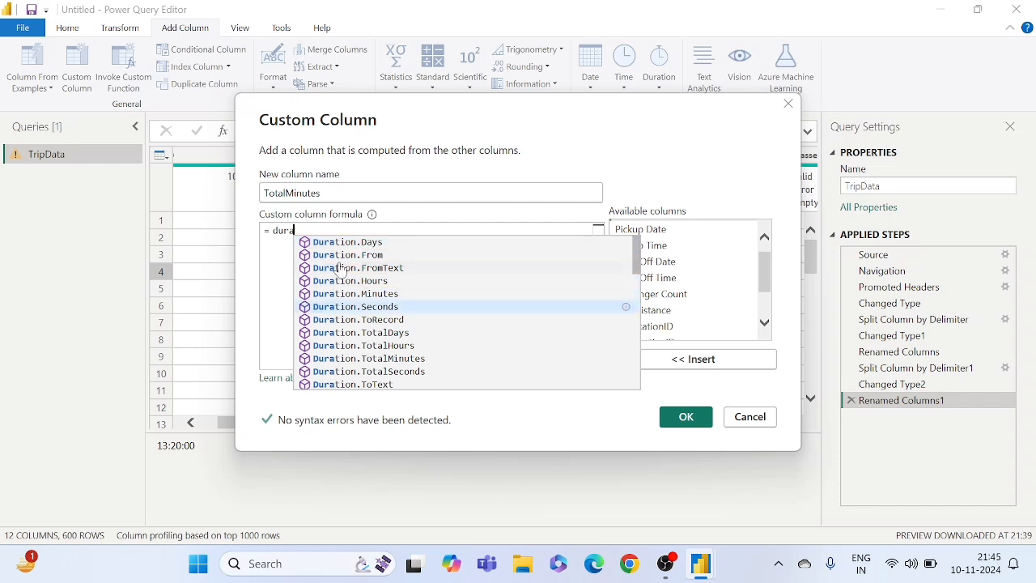
pyautogui.press('Up')
pyautogui.press('Tab')
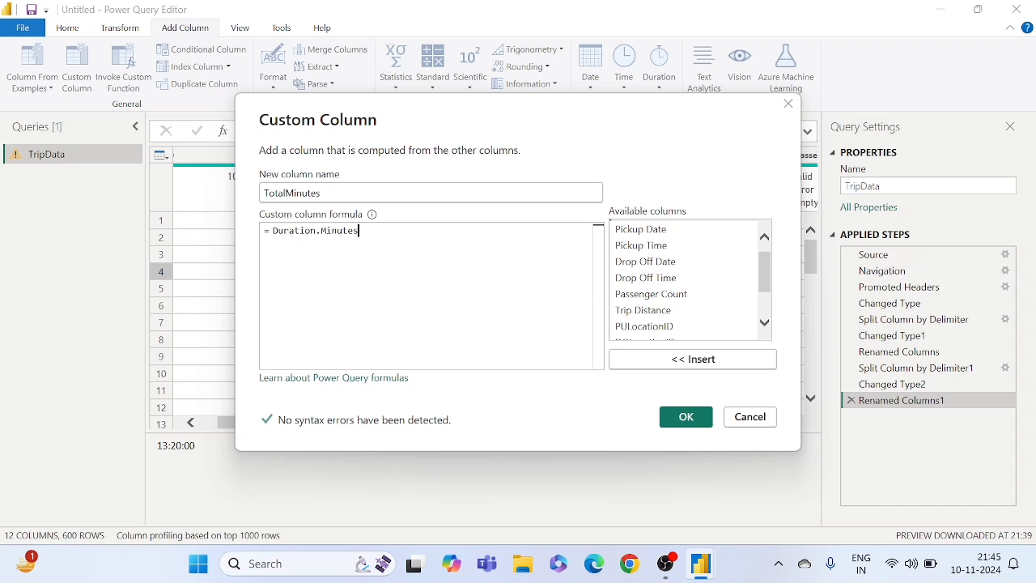
pyautogui.write('(')
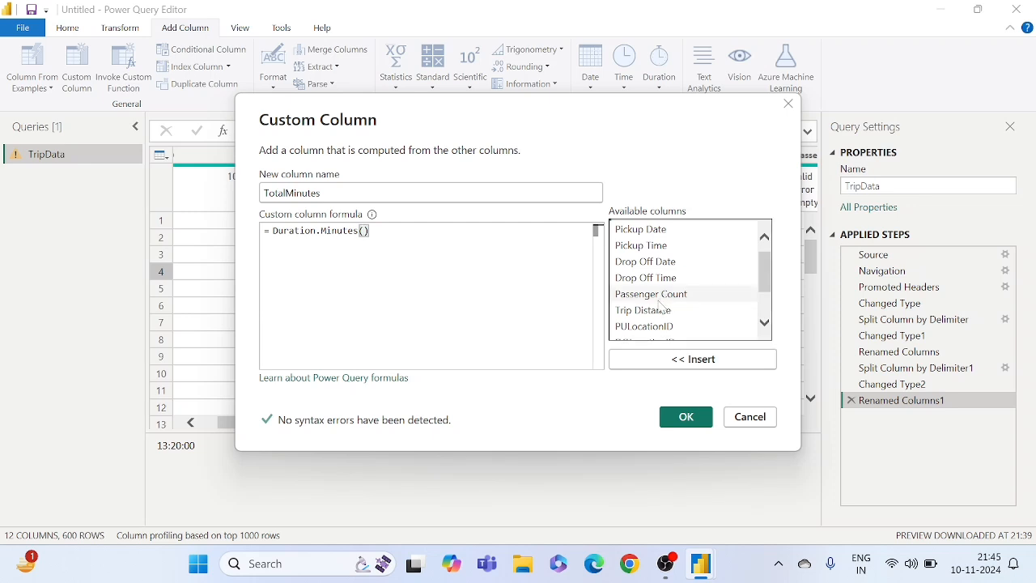
# - Complete the Duration.Minutes argument as [Drop Off Time]-[Pickup Time] and create the TotalMinutes column
pyautogui.scroll(-1, 659, 306)
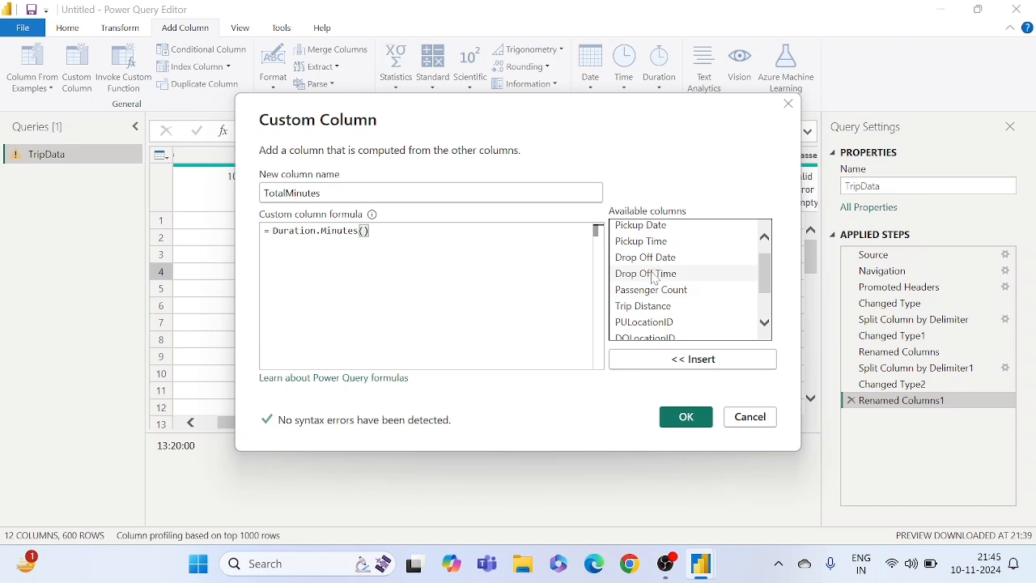
pyautogui.click(654, 275)
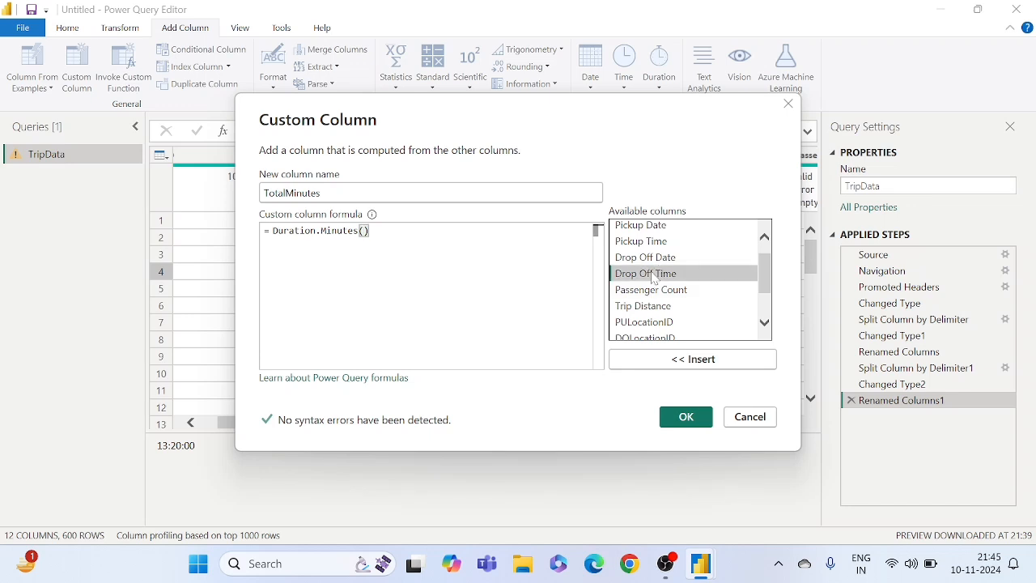
pyautogui.click(700, 361)
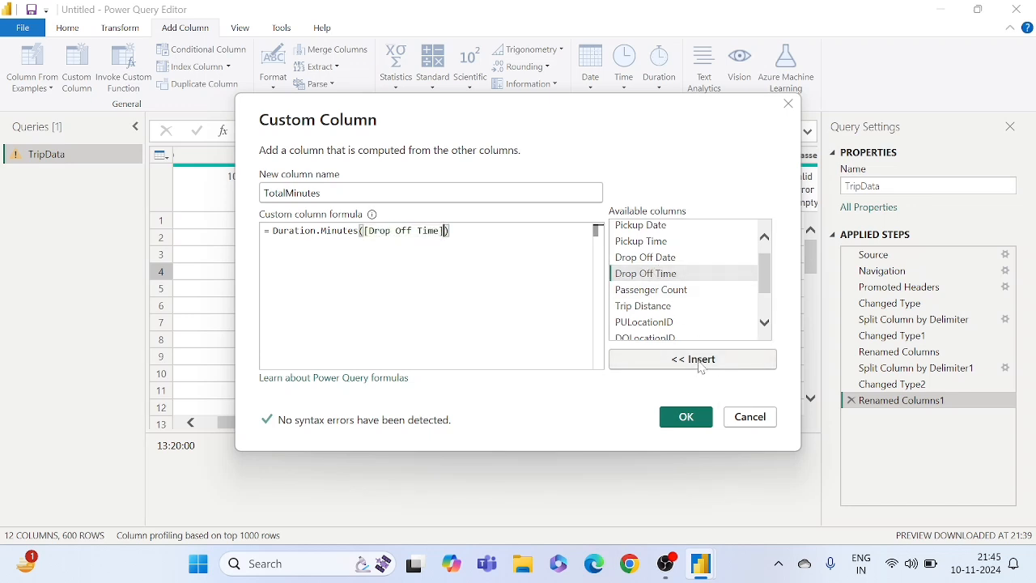
pyautogui.write('-')
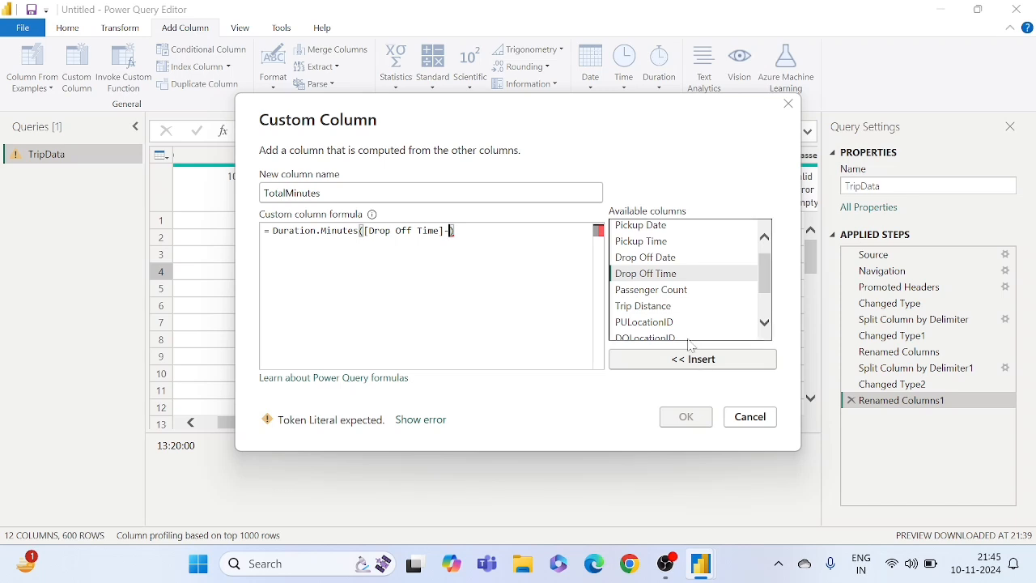
pyautogui.click(656, 242)
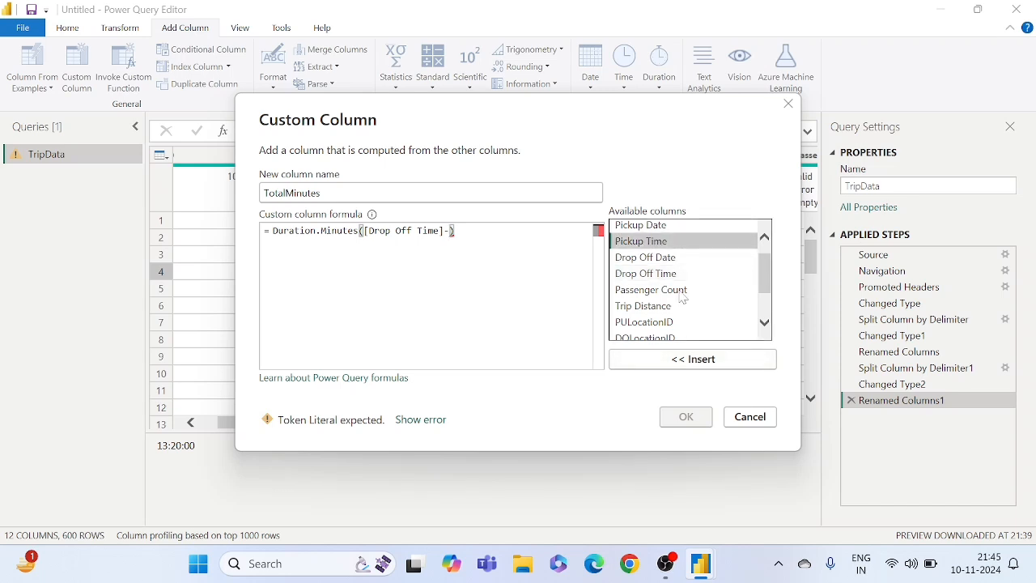
pyautogui.click(676, 360)
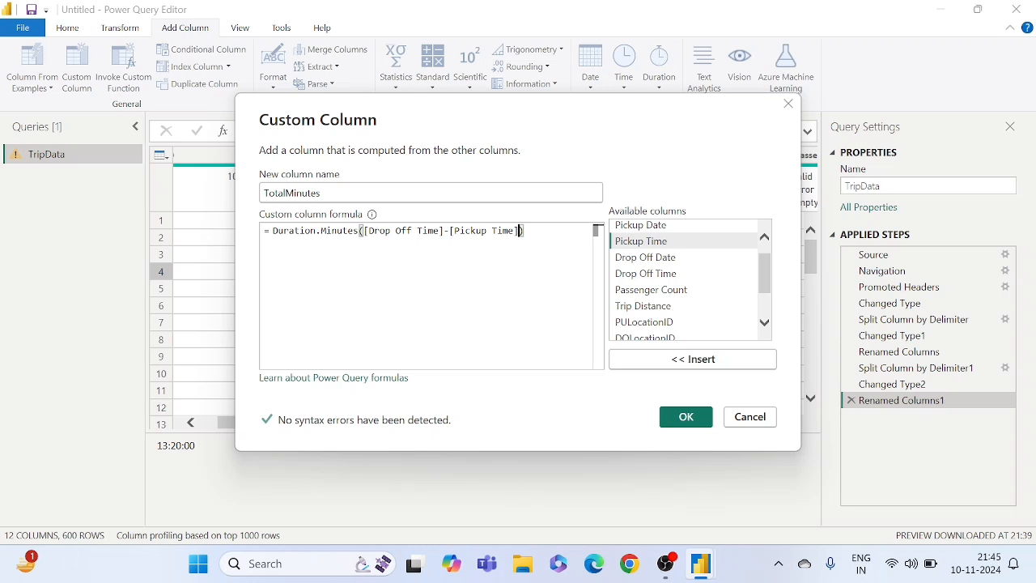
pyautogui.moveTo(596, 230); pyautogui.dragTo(273, 230)
pyautogui.click(596, 230)
pyautogui.click(680, 416)
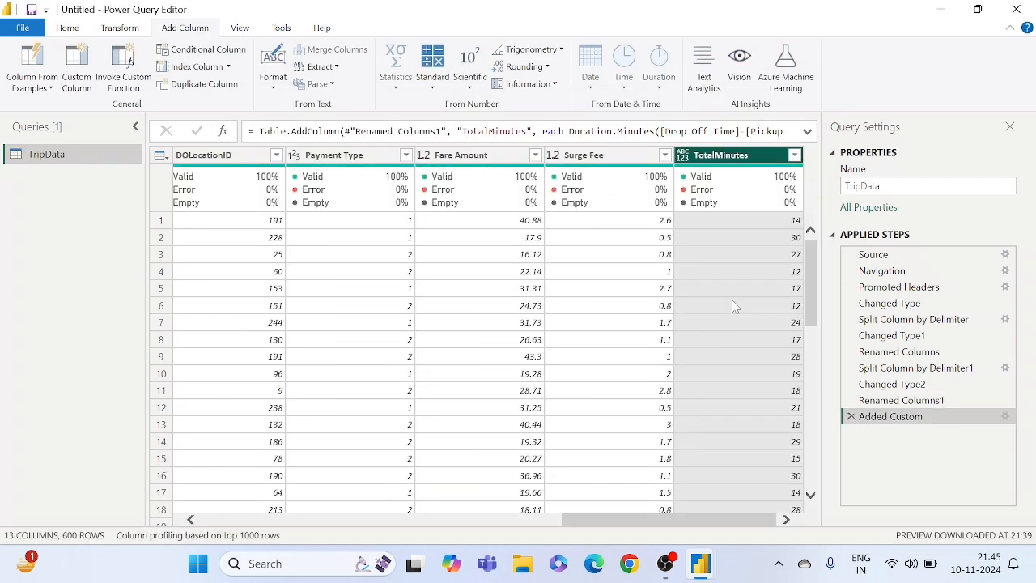
# - Examine values in the new TotalMinutes column and in the Fare Amount and Surge Fee columns
pyautogui.click(735, 271)
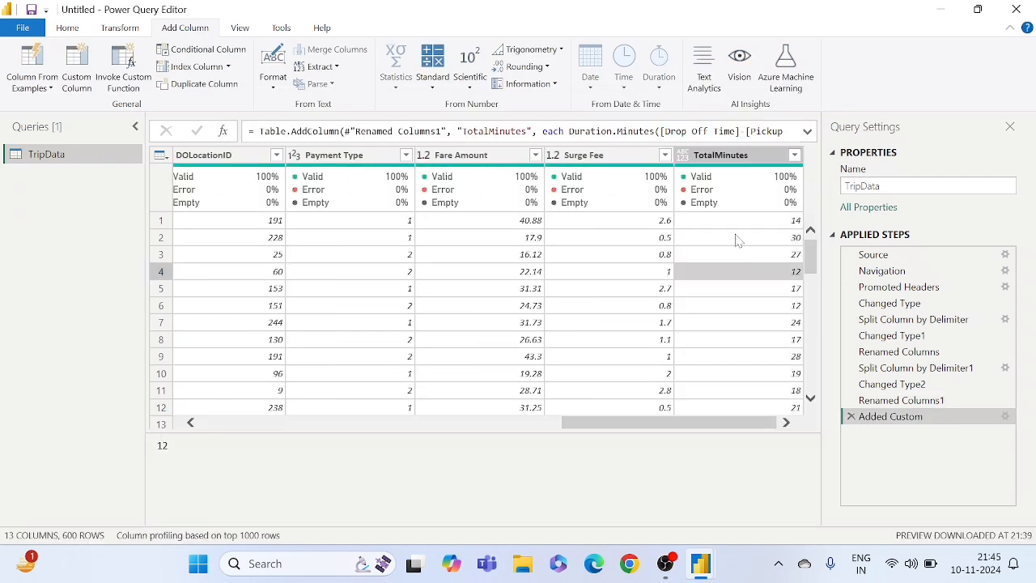
pyautogui.click(738, 237)
pyautogui.click(491, 220)
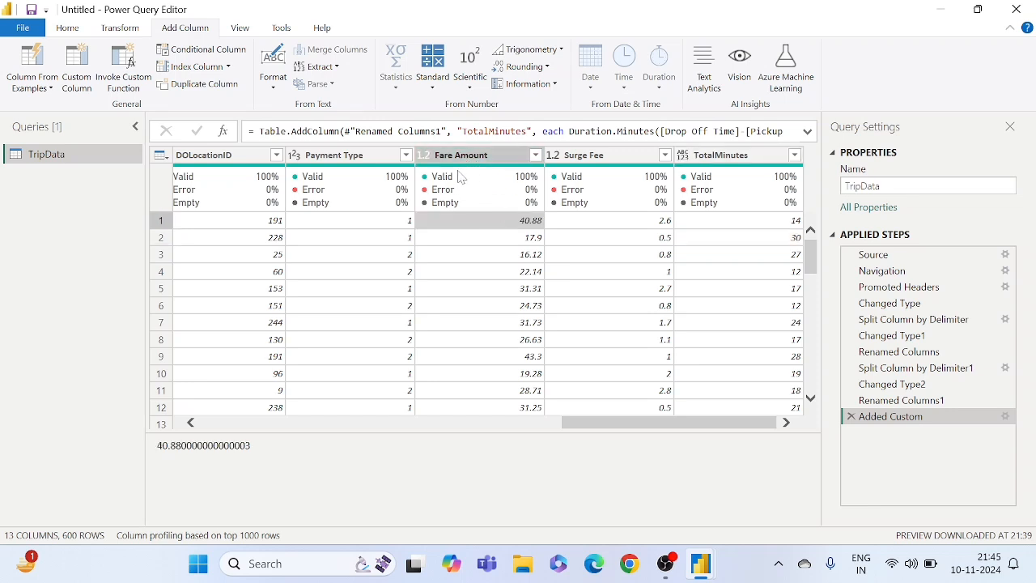
pyautogui.moveTo(495, 180)
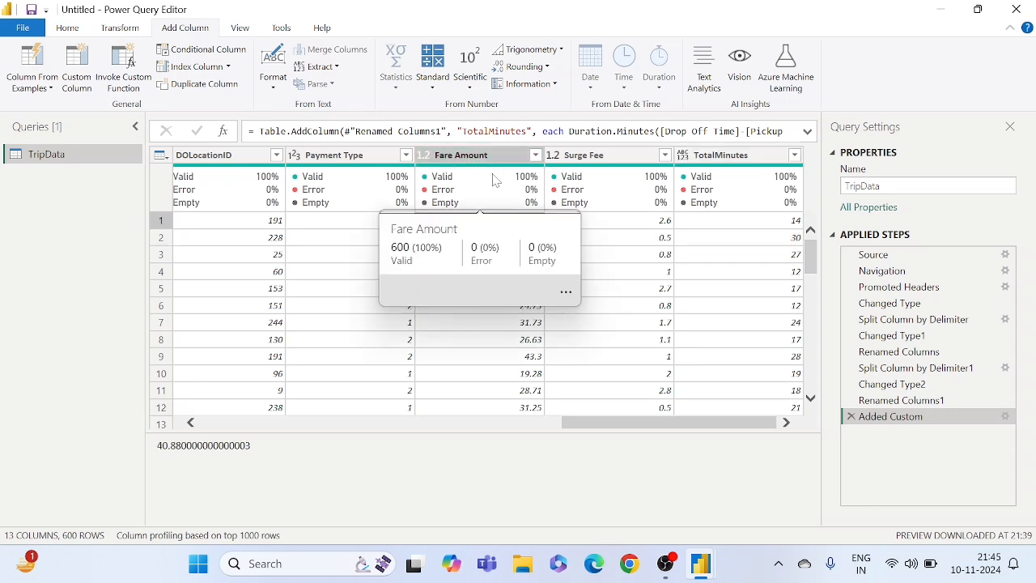
pyautogui.click(597, 243)
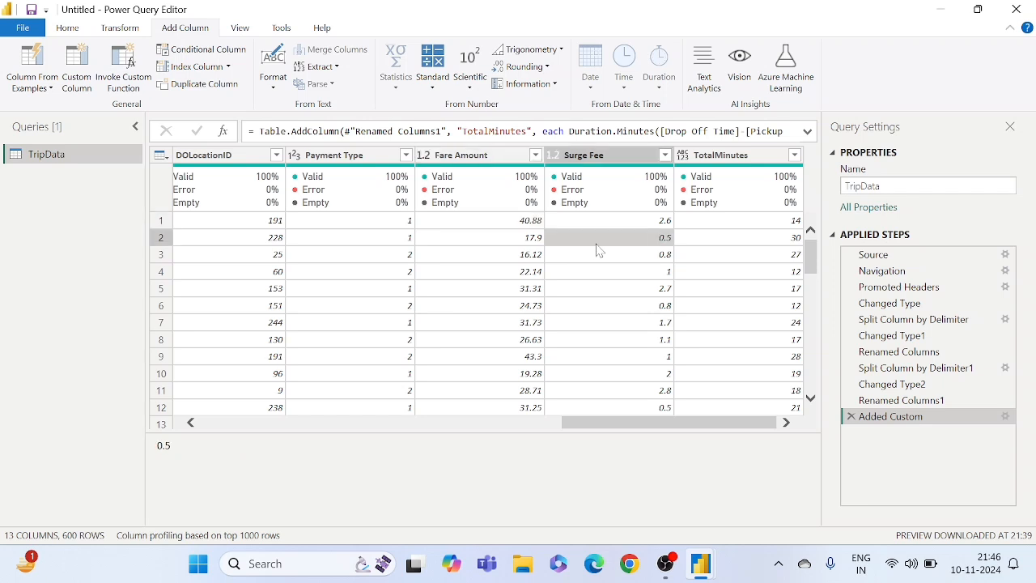
pyautogui.click(509, 224)
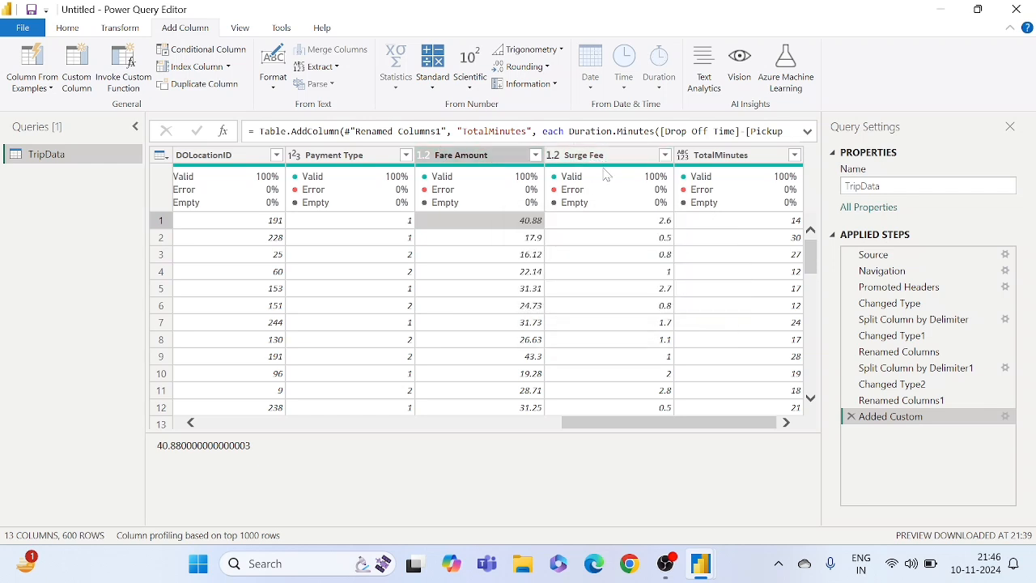
pyautogui.moveTo(605, 178)
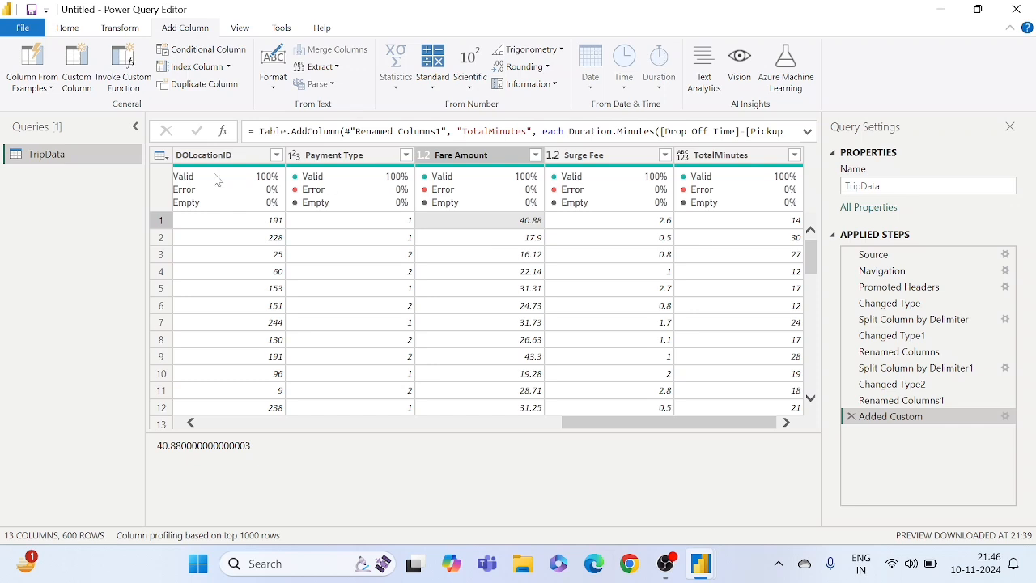
# - Start another custom column in TripData and name it TotalAmount
pyautogui.click(76, 69)
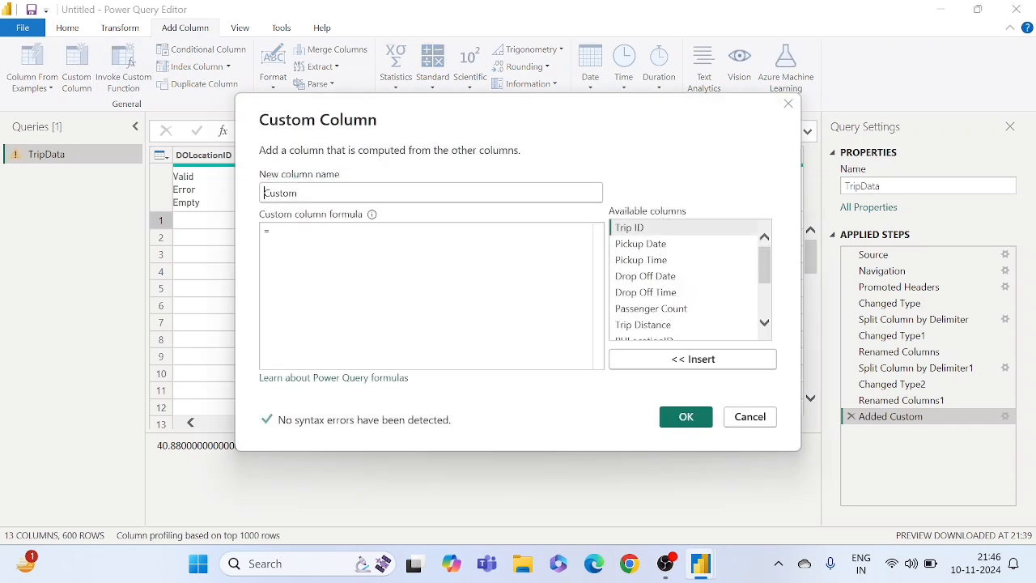
pyautogui.press('BackSpace')
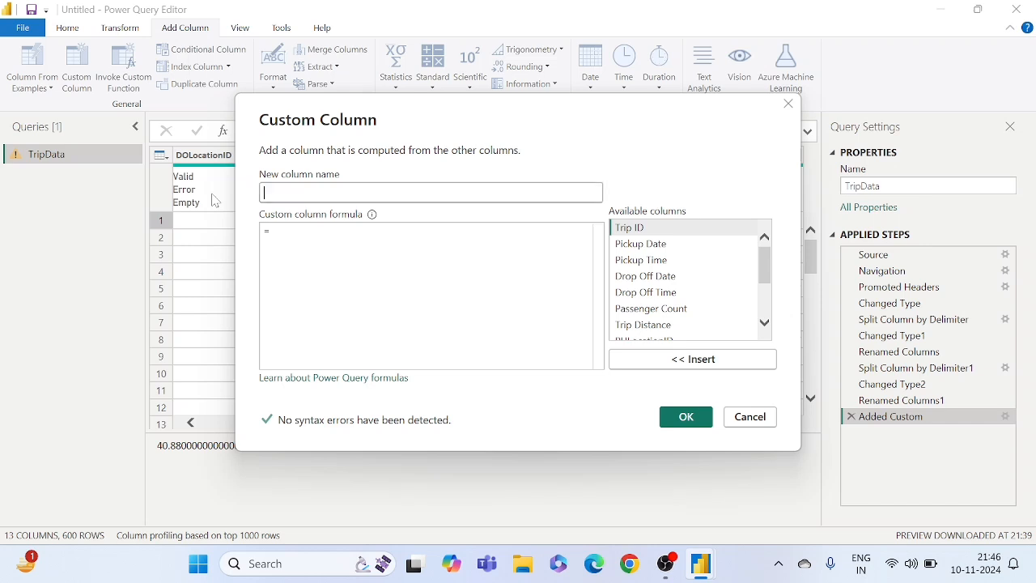
pyautogui.write('Total')
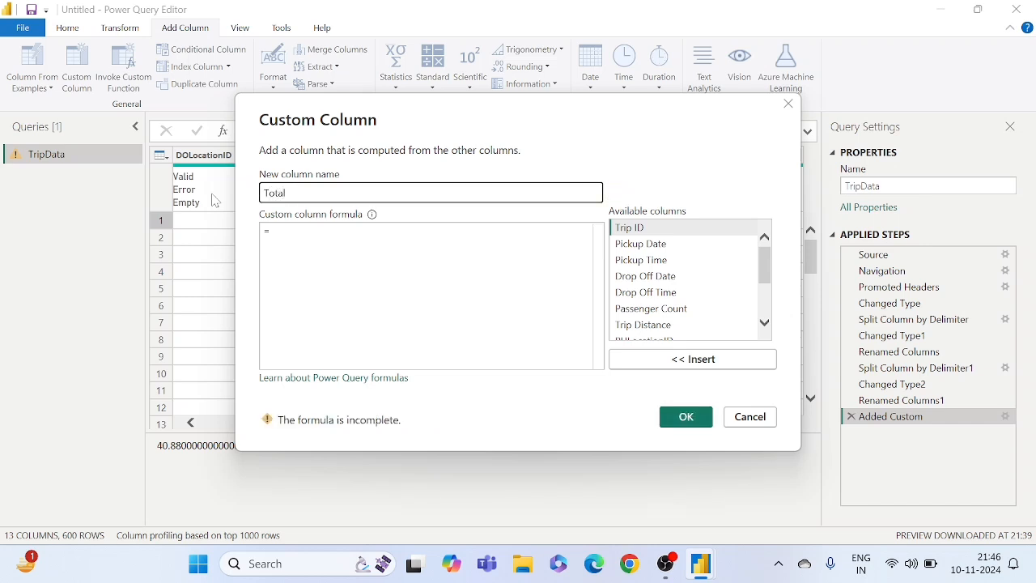
pyautogui.write('Amount')
# - Define the TotalAmount formula as [Fare Amount]+[Surge Fee] and create the custom column
pyautogui.click(276, 231)
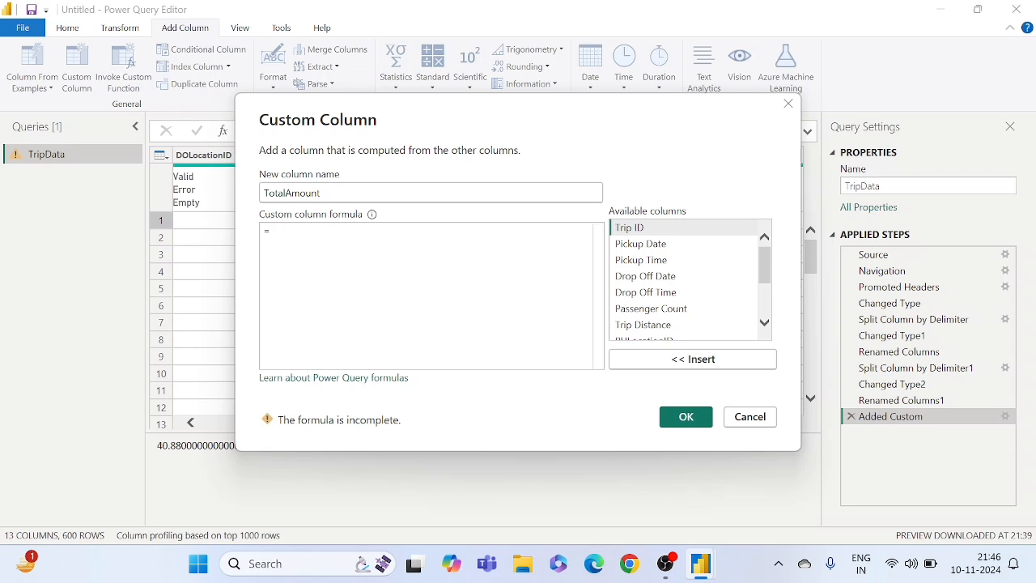
pyautogui.scroll(-1, 662, 296)
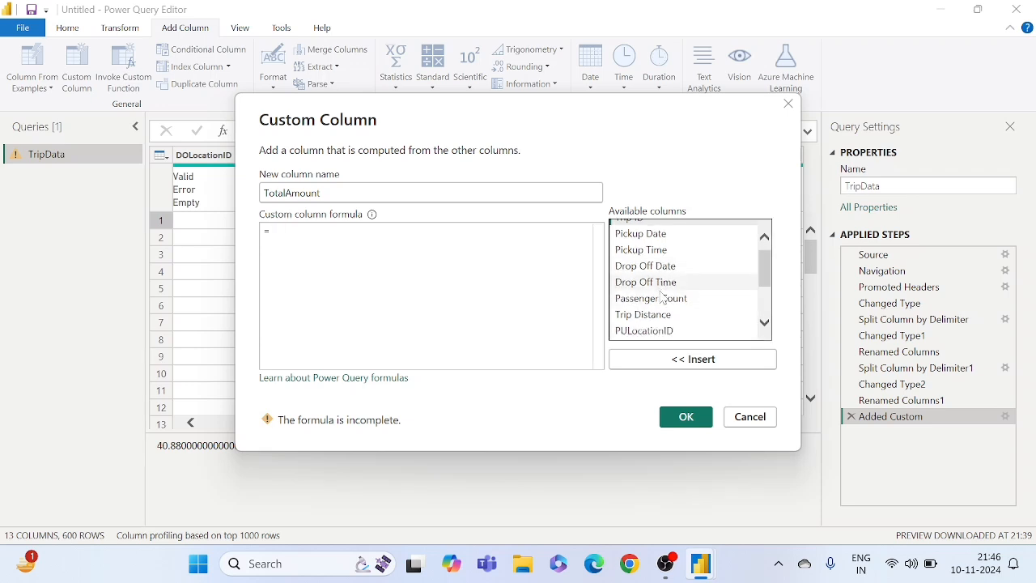
pyautogui.scroll(-3, 662, 296)
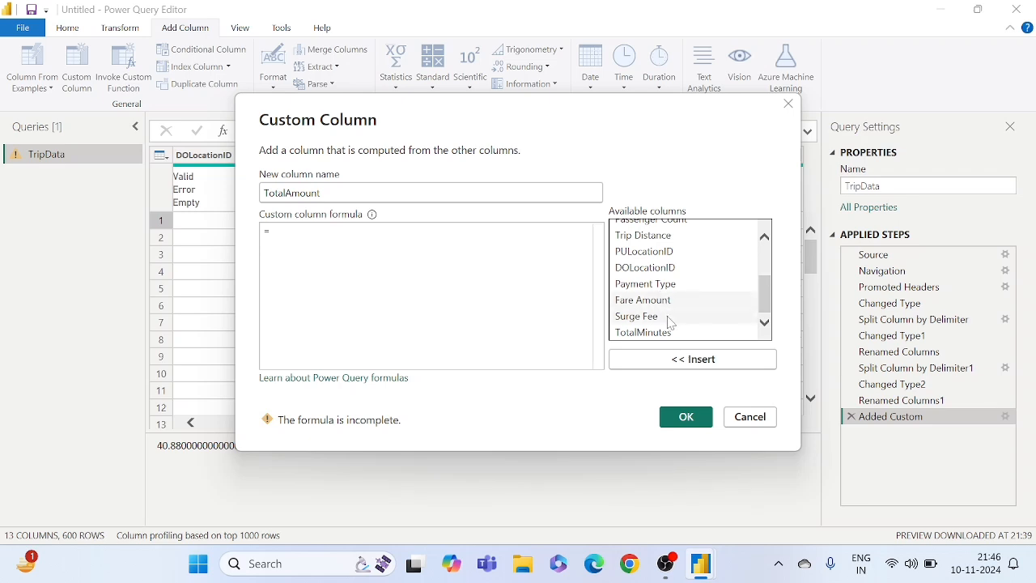
pyautogui.click(660, 304)
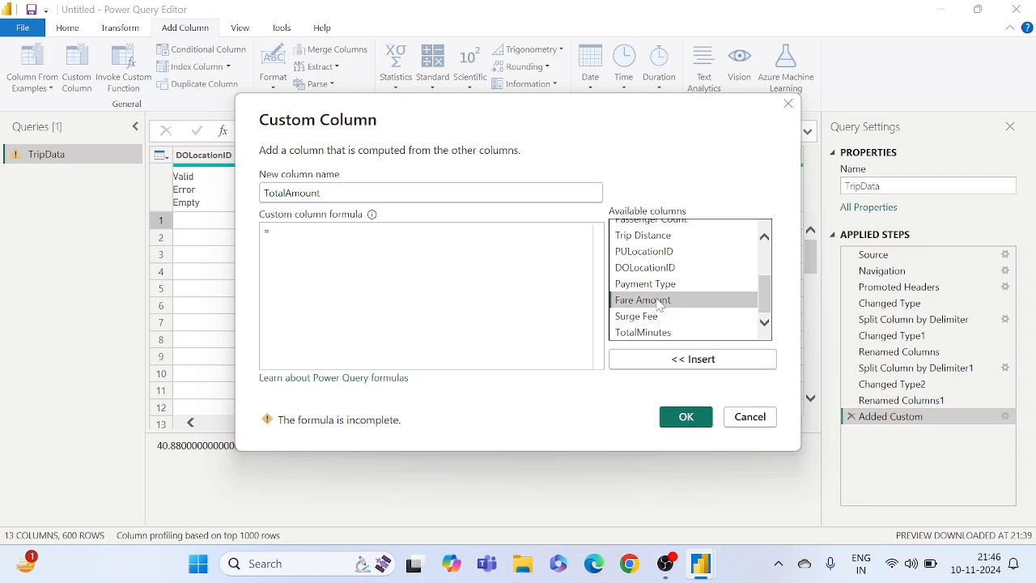
pyautogui.click(675, 360)
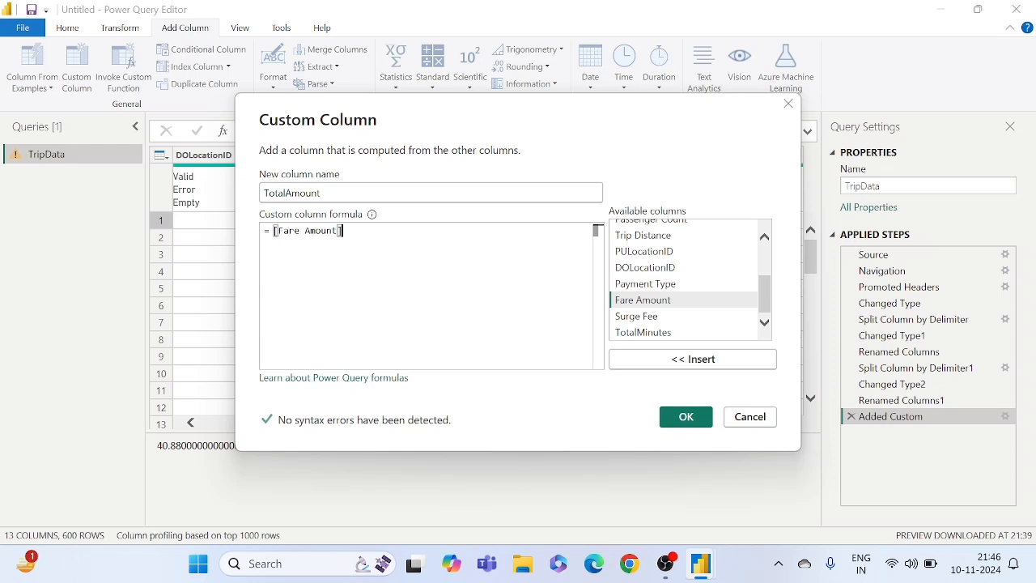
pyautogui.write('+')
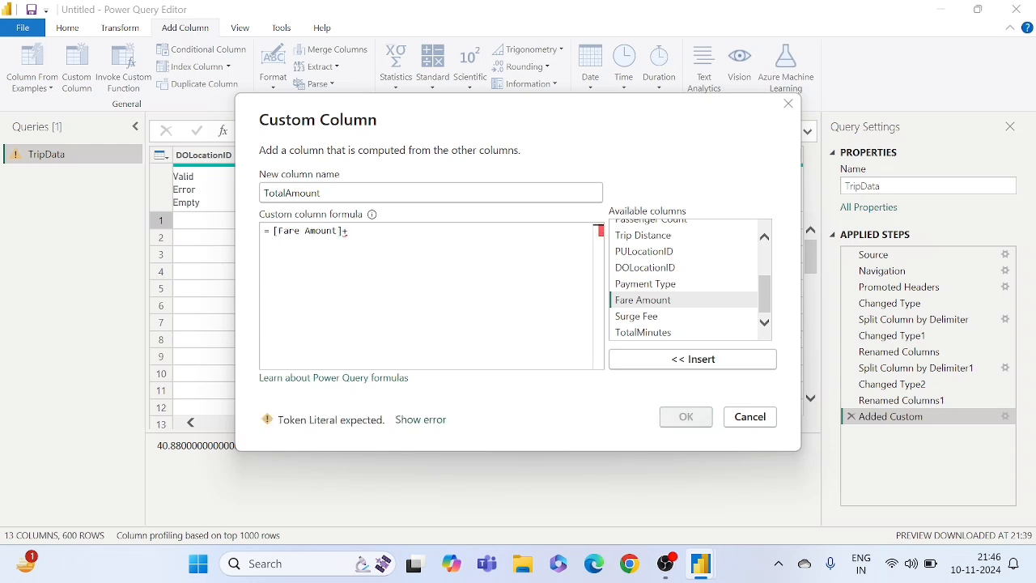
pyautogui.click(648, 317)
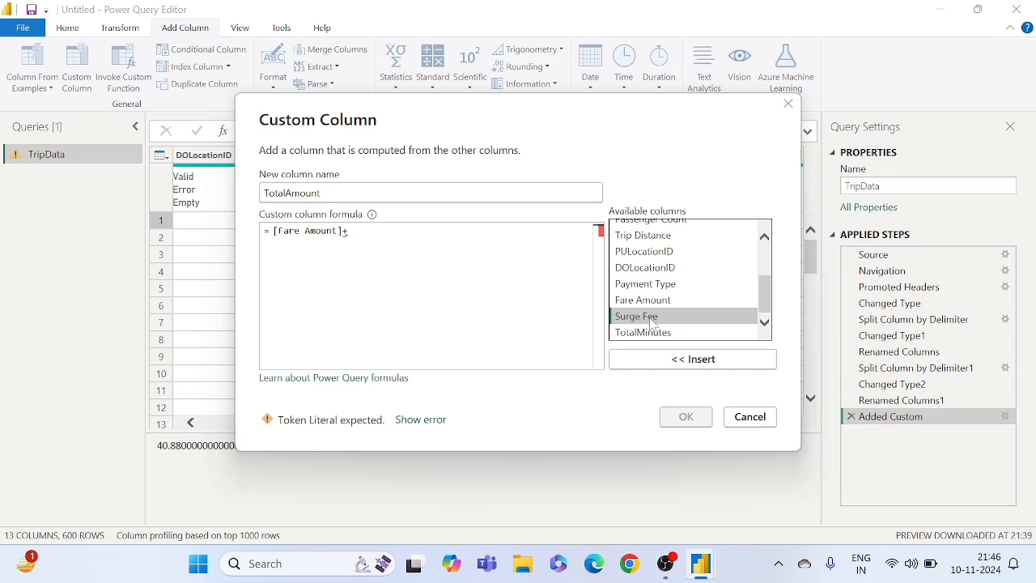
pyautogui.click(665, 361)
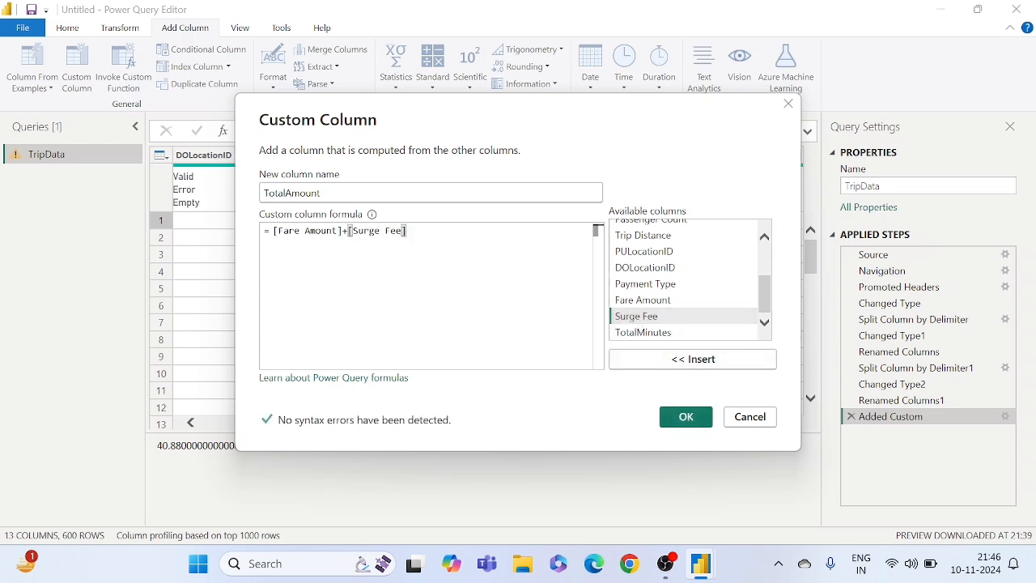
pyautogui.moveTo(407, 231); pyautogui.dragTo(274, 231)
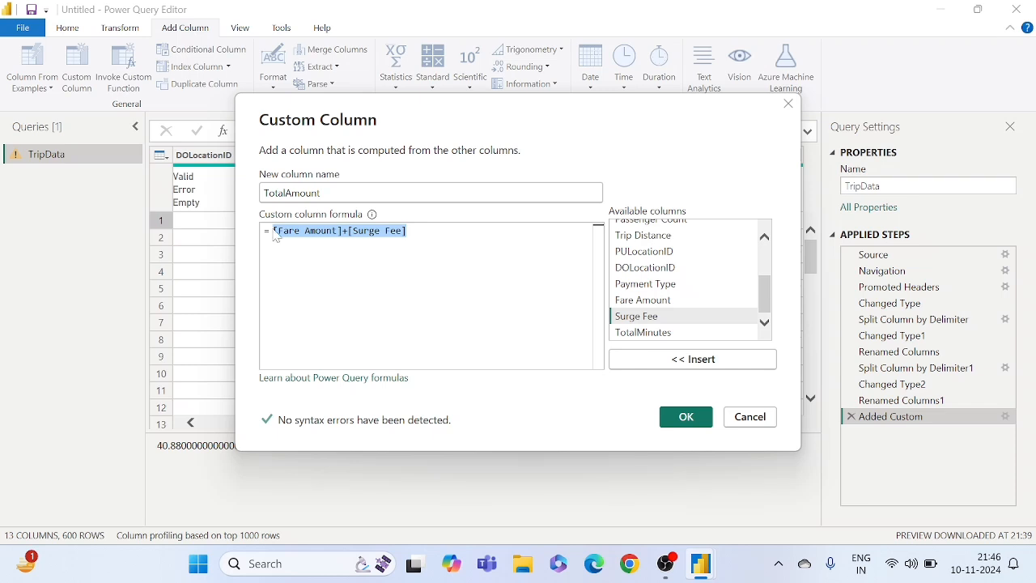
pyautogui.click(444, 247)
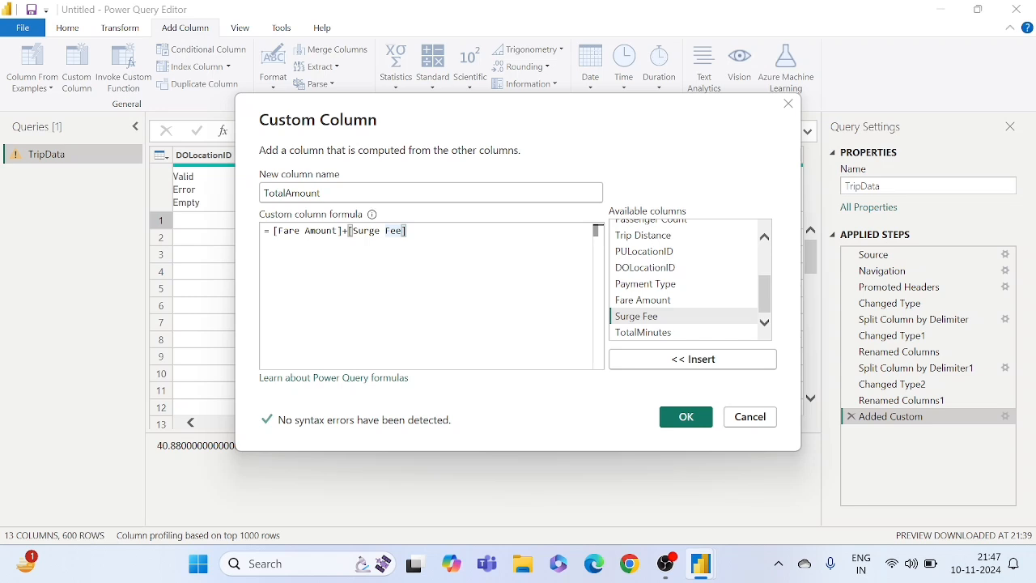
pyautogui.click(684, 418)
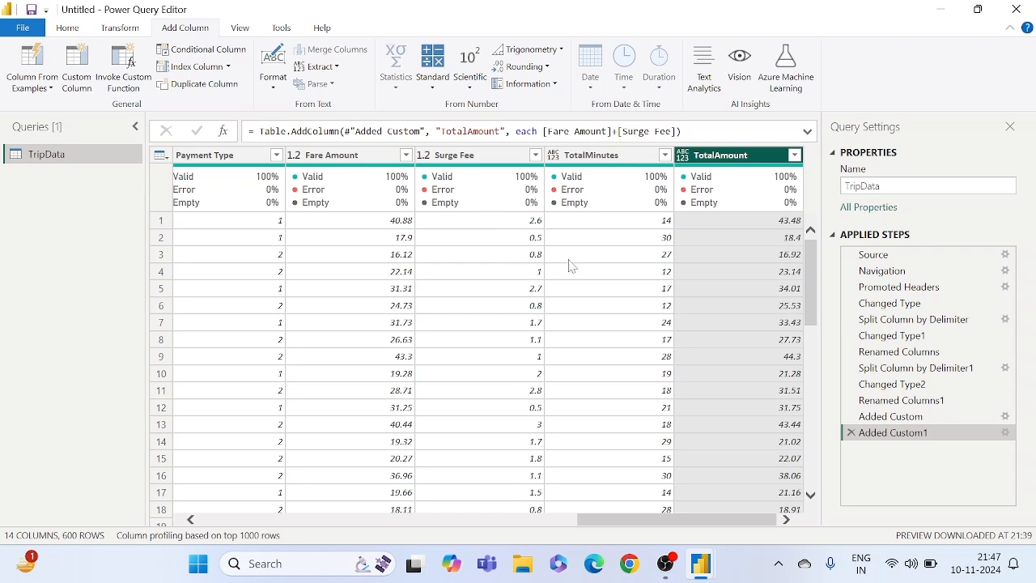
# - Change the TotalAmount column's data type to Fixed decimal number
pyautogui.click(638, 256)
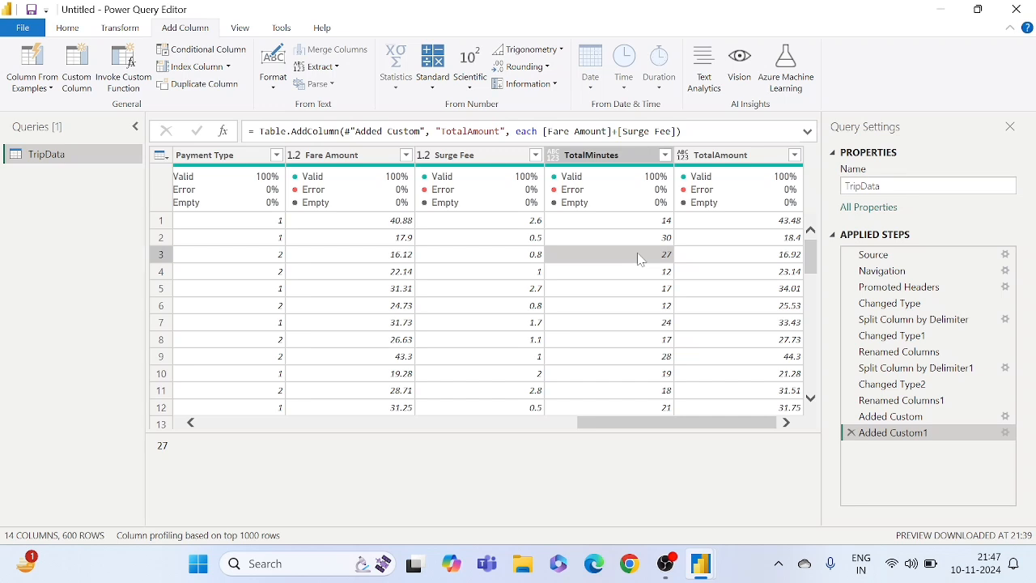
pyautogui.click(753, 223)
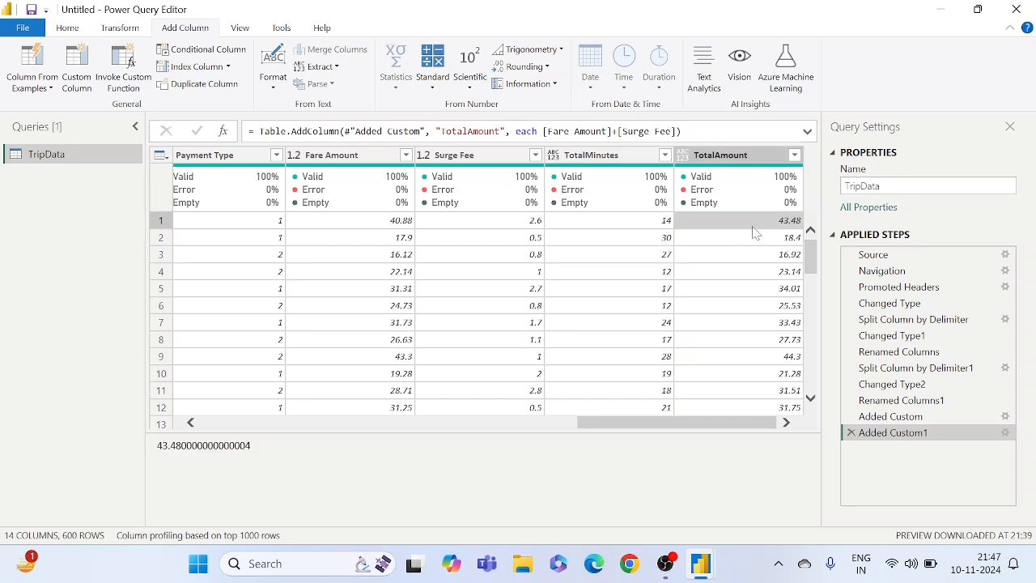
pyautogui.click(734, 289)
pyautogui.moveTo(766, 184)
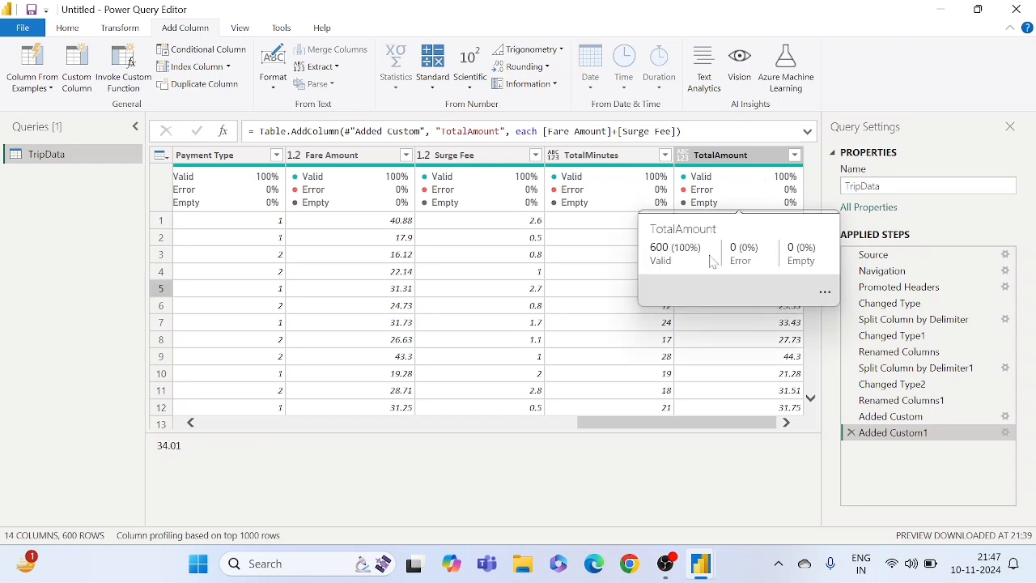
pyautogui.click(685, 160)
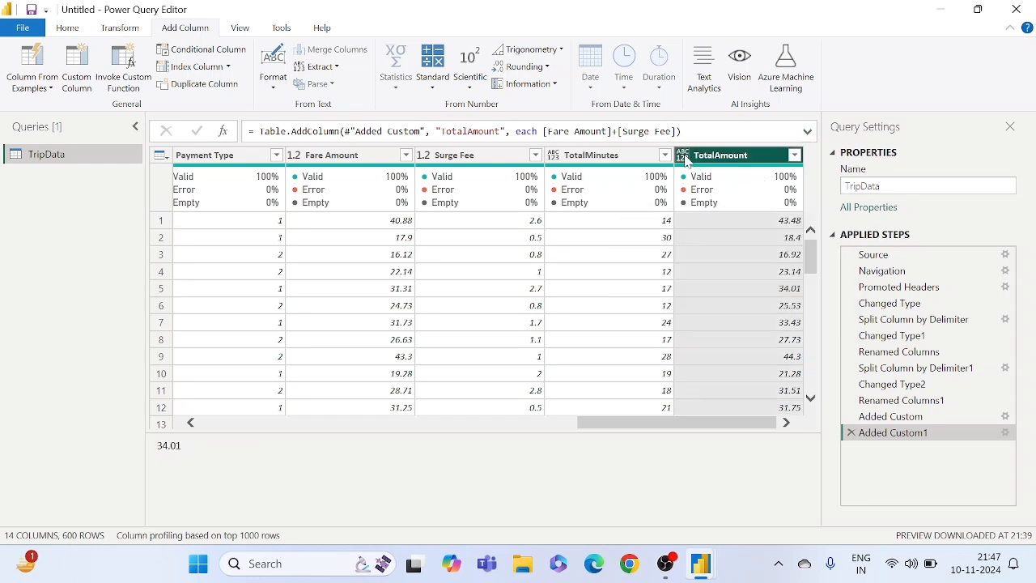
pyautogui.click(685, 159)
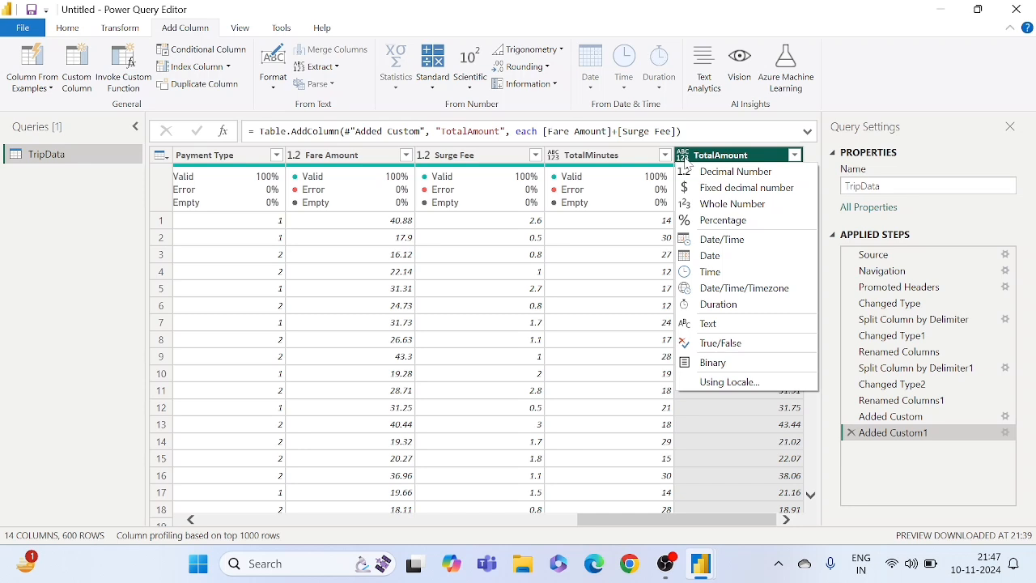
pyautogui.click(726, 188)
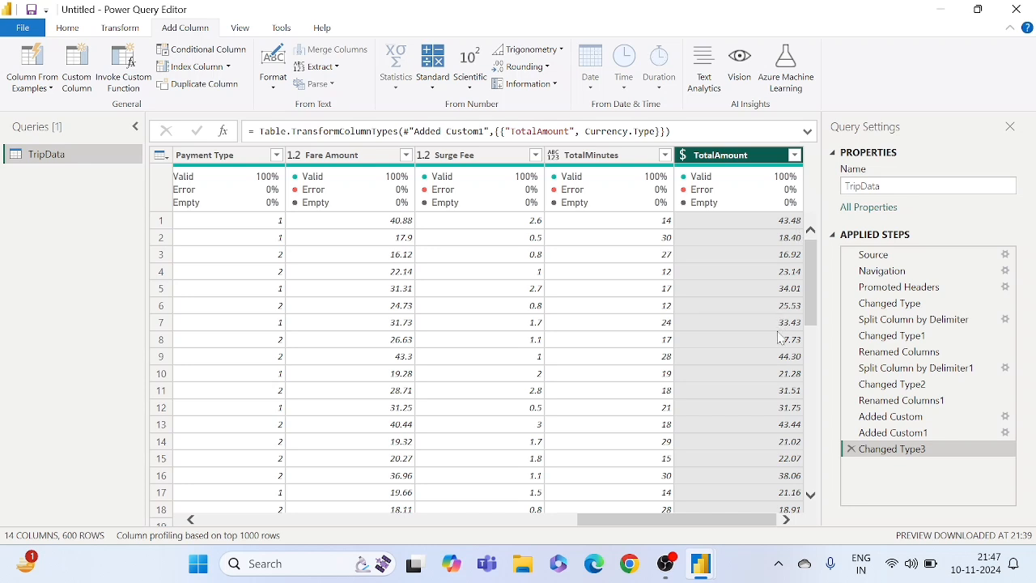
# - Examine the values in the TotalAmount and TotalMinutes columns alongside the neighbouring TripData columns
pyautogui.click(750, 305)
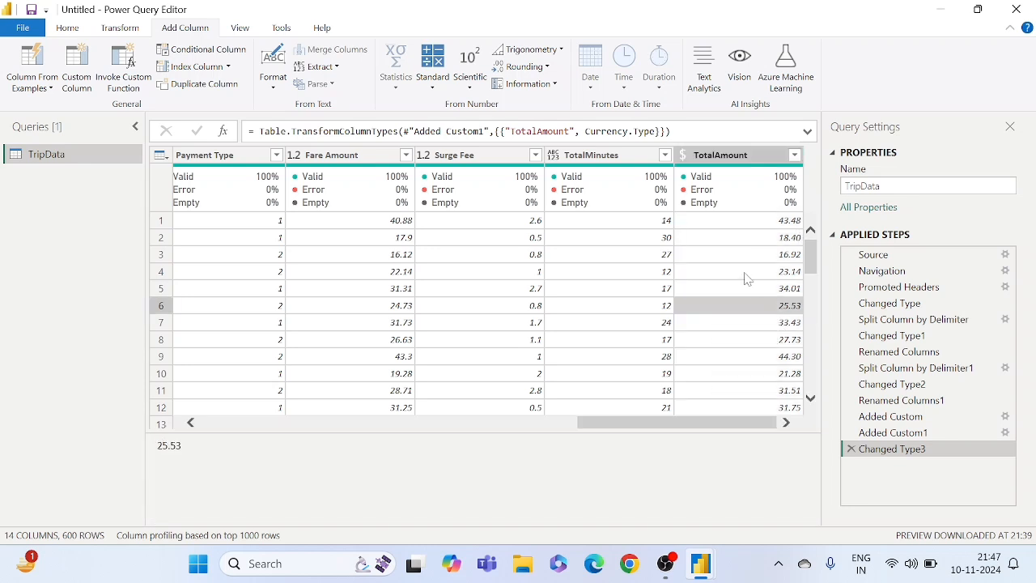
pyautogui.click(746, 276)
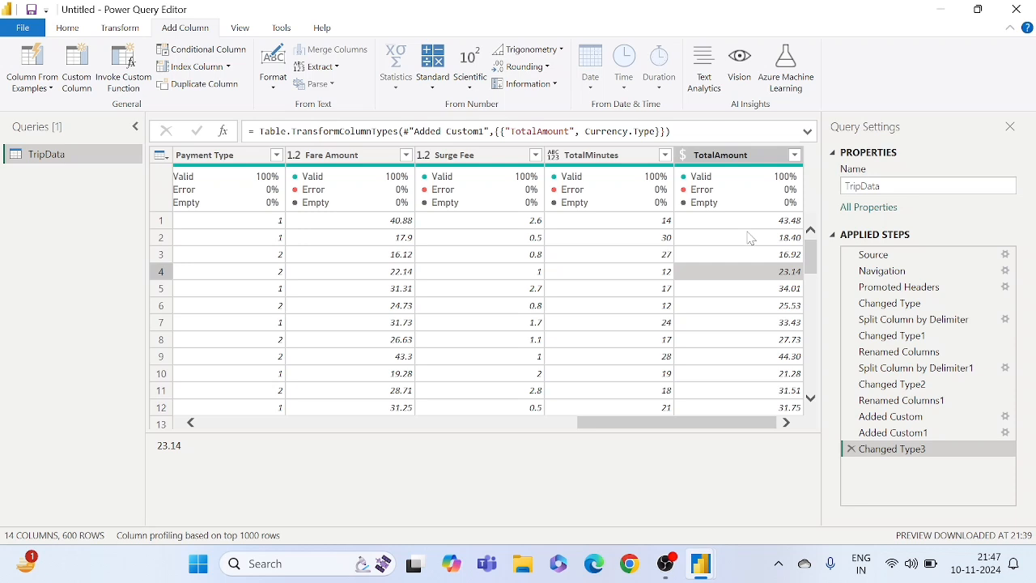
pyautogui.click(744, 239)
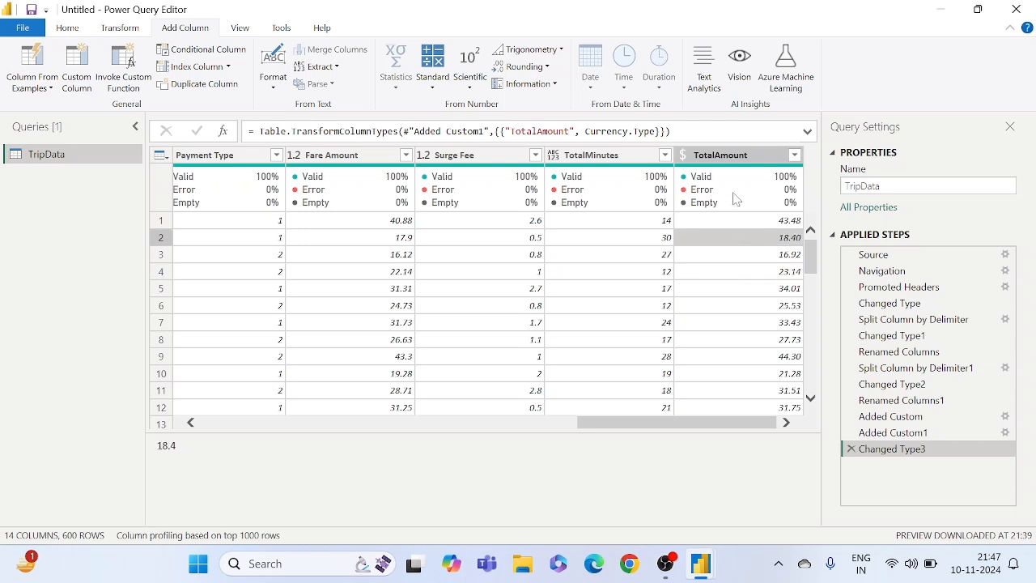
pyautogui.click(735, 199)
pyautogui.click(631, 224)
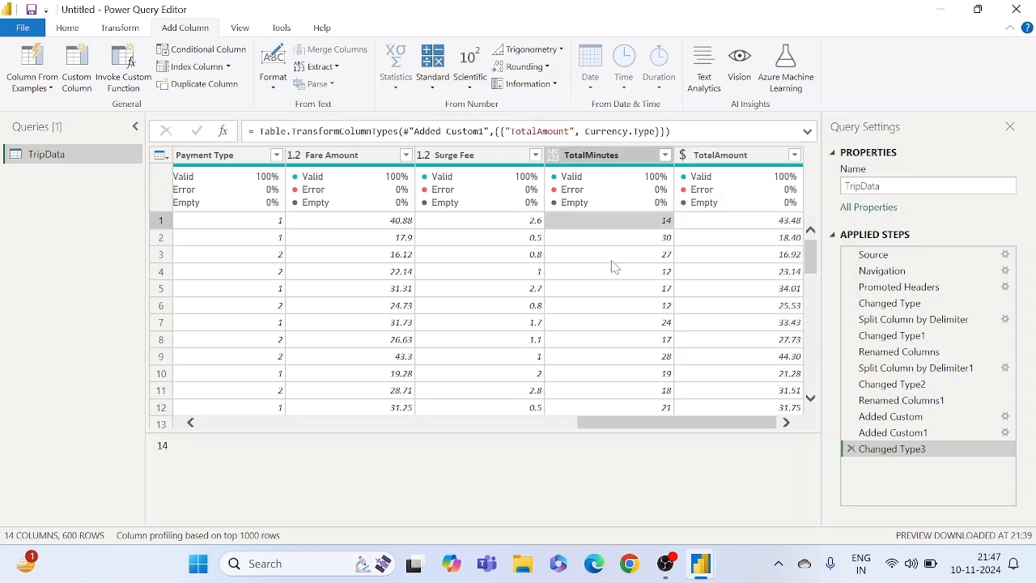
pyautogui.hscroll(-1, 615, 293)
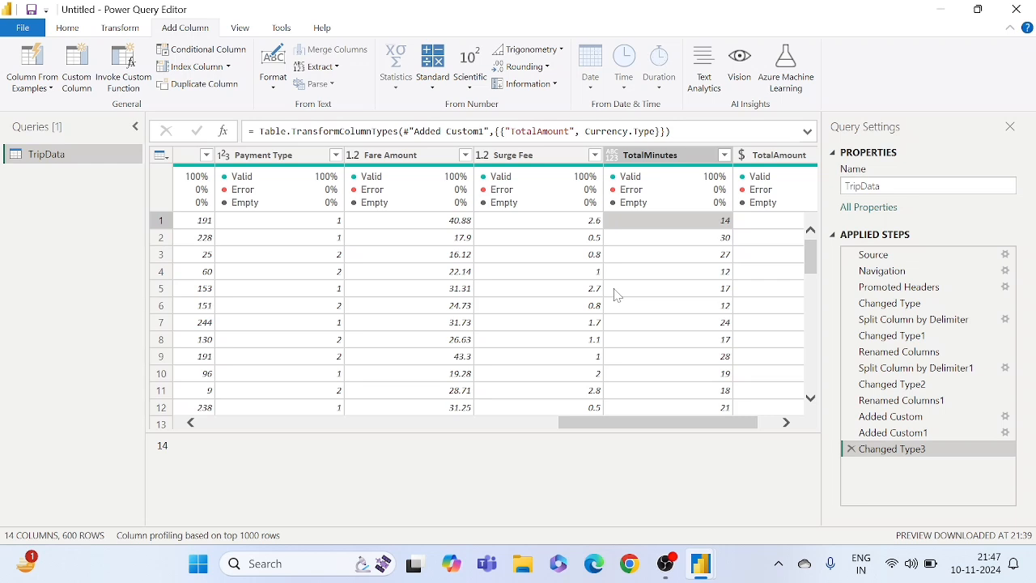
pyautogui.hscroll(1, 615, 296)
pyautogui.hscroll(-7, 615, 293)
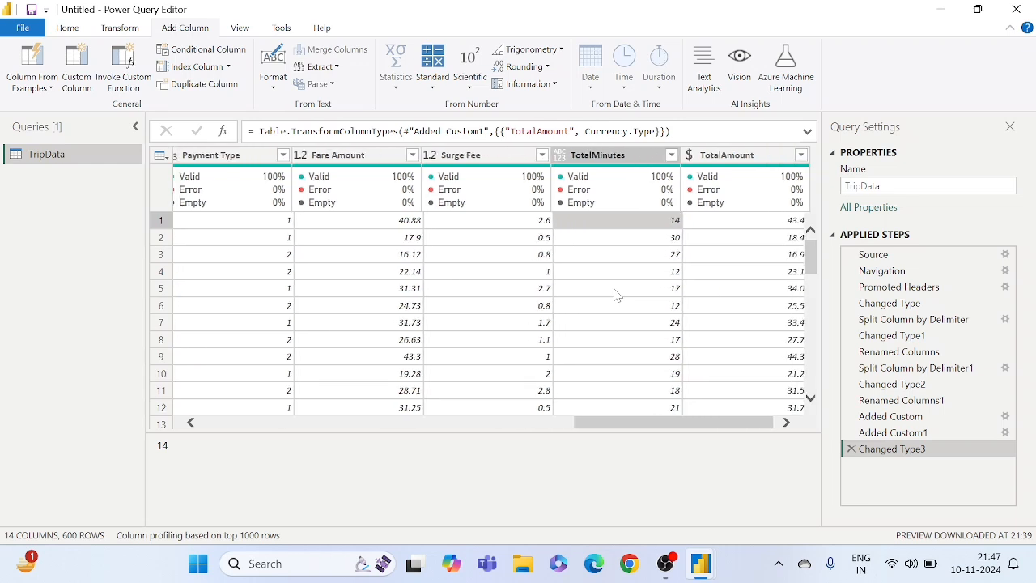
# - Duplicate the TripData query and remove all columns except Pickup Date from the copy
pyautogui.rightClick(53, 157)
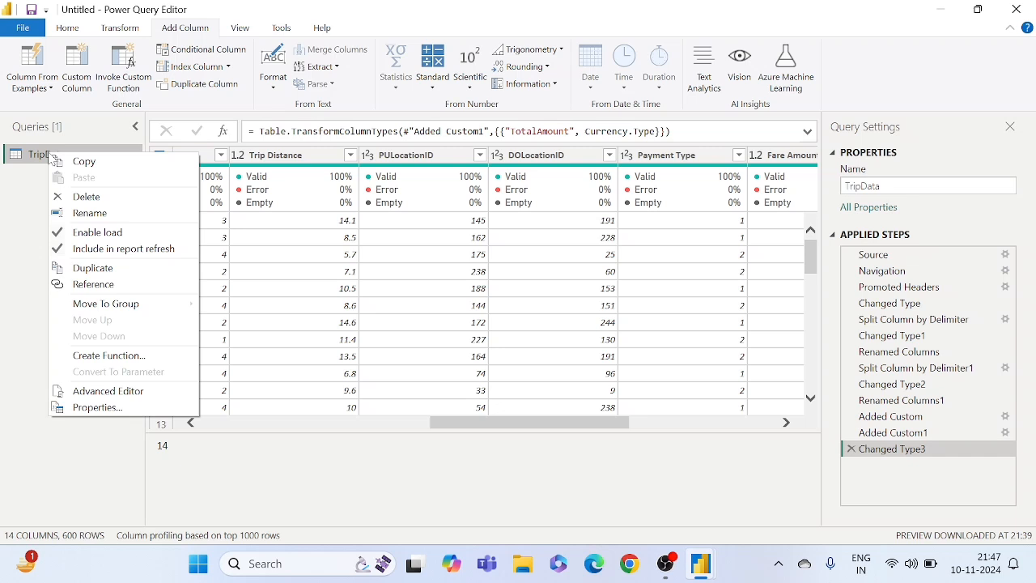
pyautogui.click(107, 268)
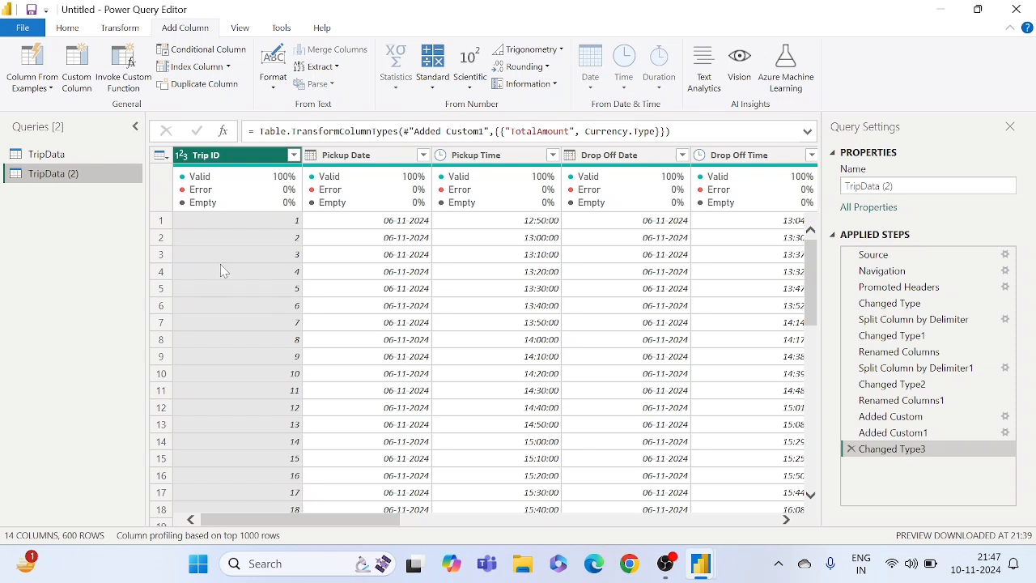
pyautogui.click(365, 157)
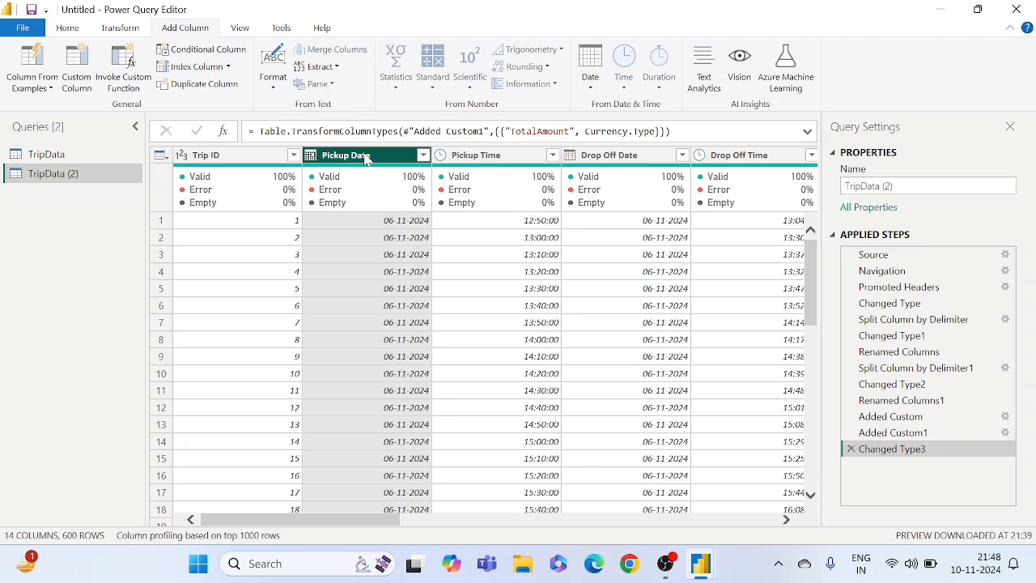
pyautogui.rightClick(365, 159)
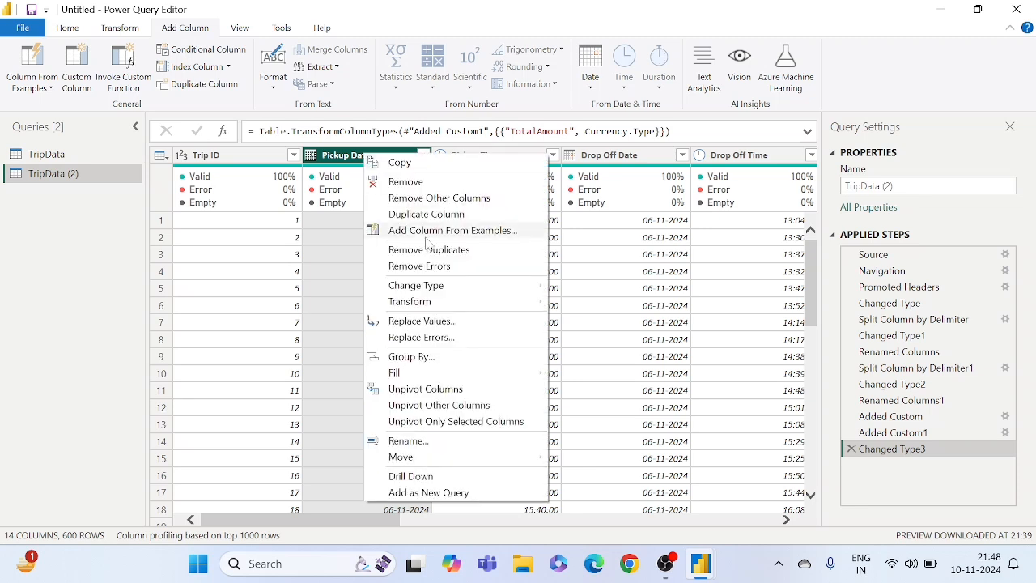
pyautogui.click(466, 201)
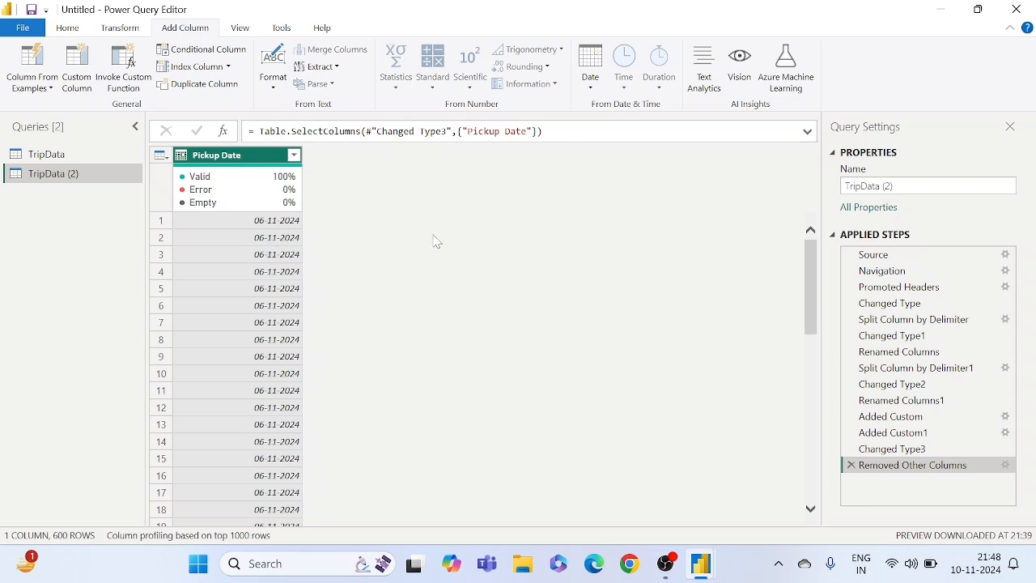
# - Remove duplicate dates from the Pickup Date column in the TripData (2) query and check the remaining rows
pyautogui.rightClick(238, 162)
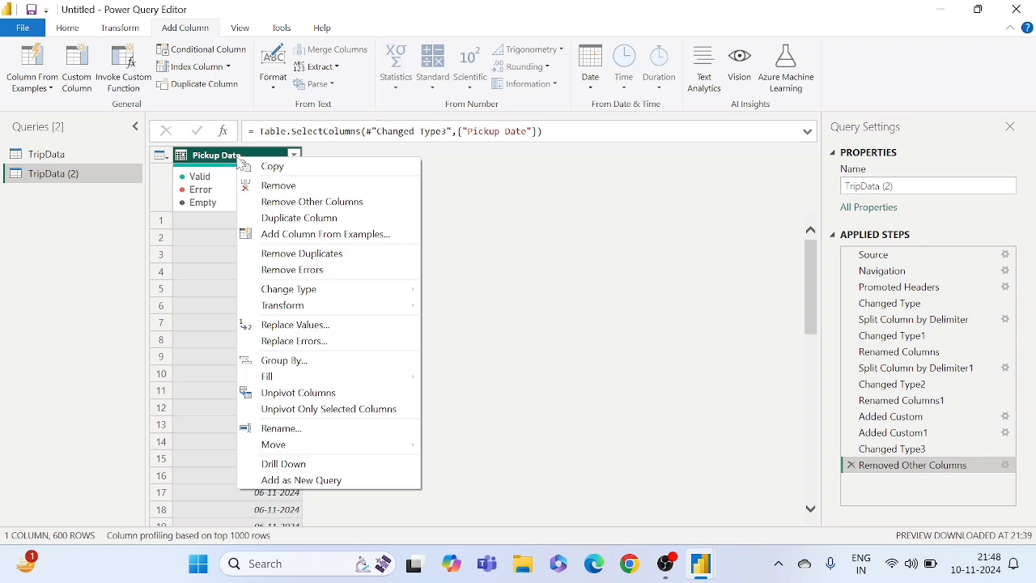
pyautogui.click(302, 255)
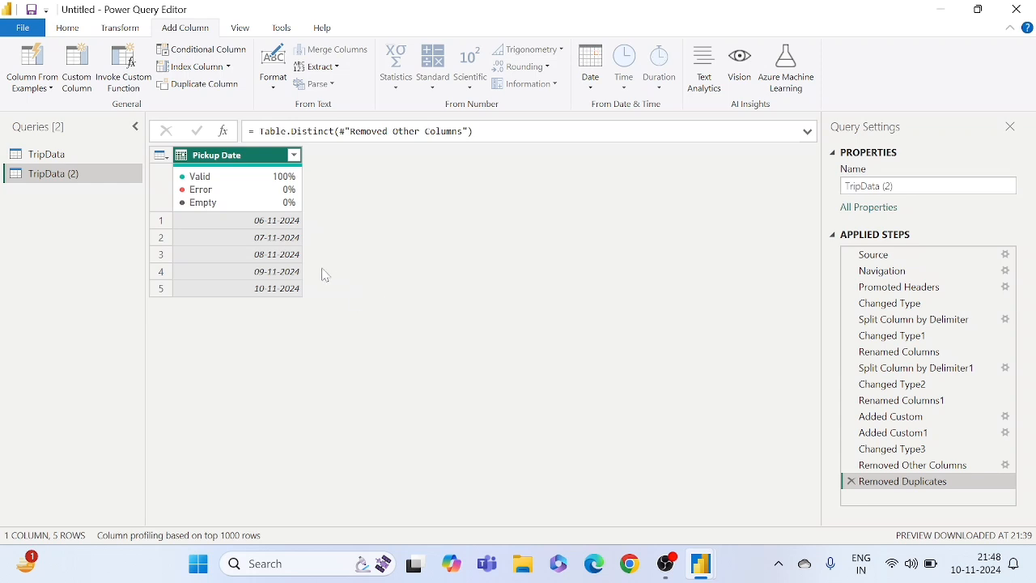
pyautogui.click(283, 256)
pyautogui.click(268, 222)
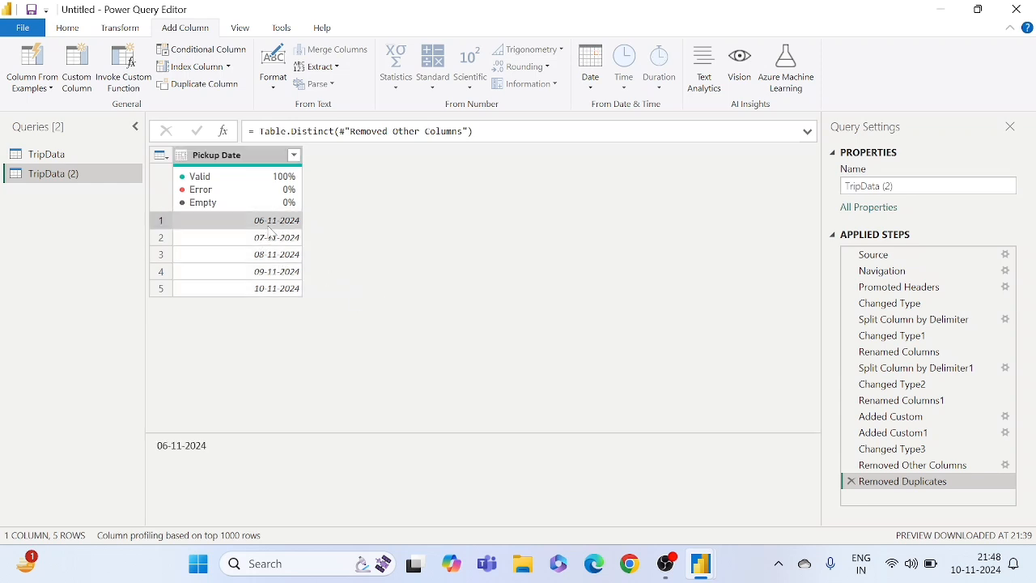
pyautogui.click(257, 270)
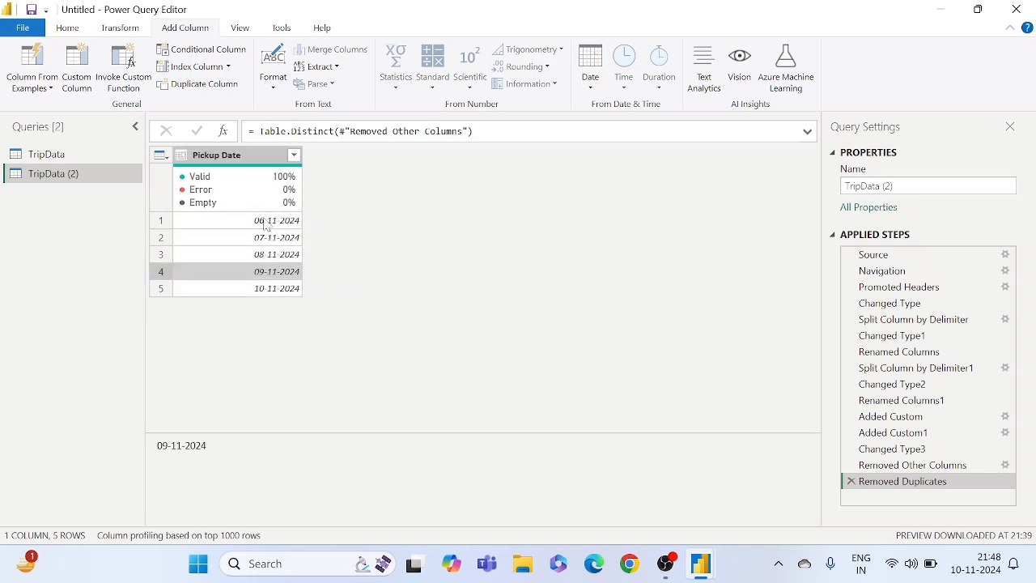
pyautogui.click(266, 224)
pyautogui.moveTo(256, 191)
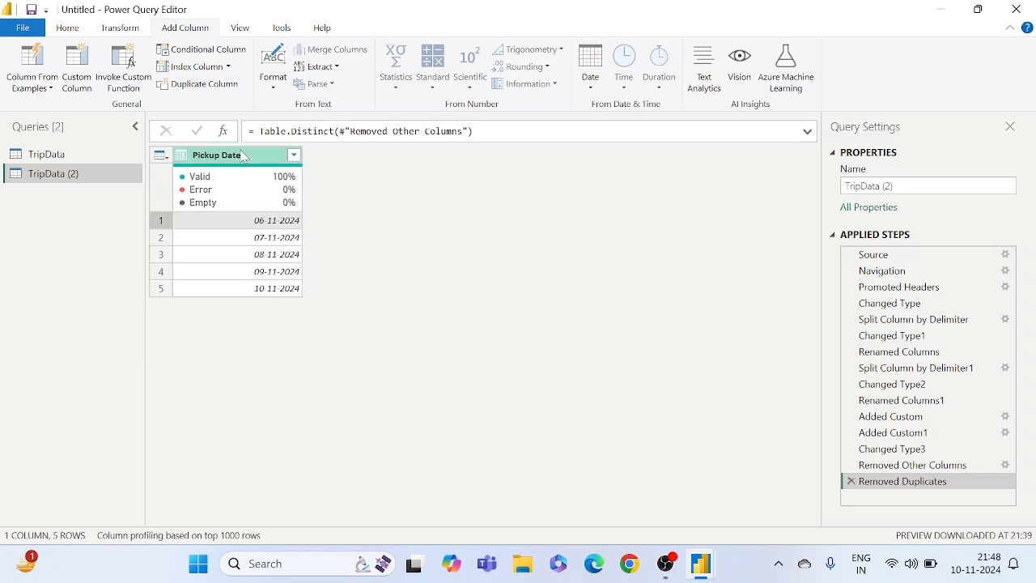
pyautogui.rightClick(243, 156)
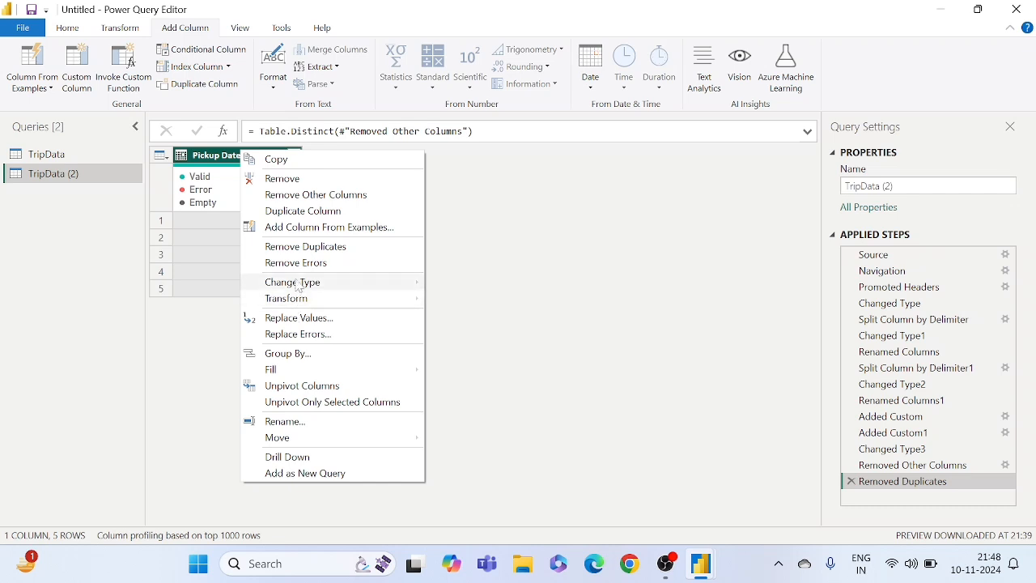
pyautogui.click(206, 270)
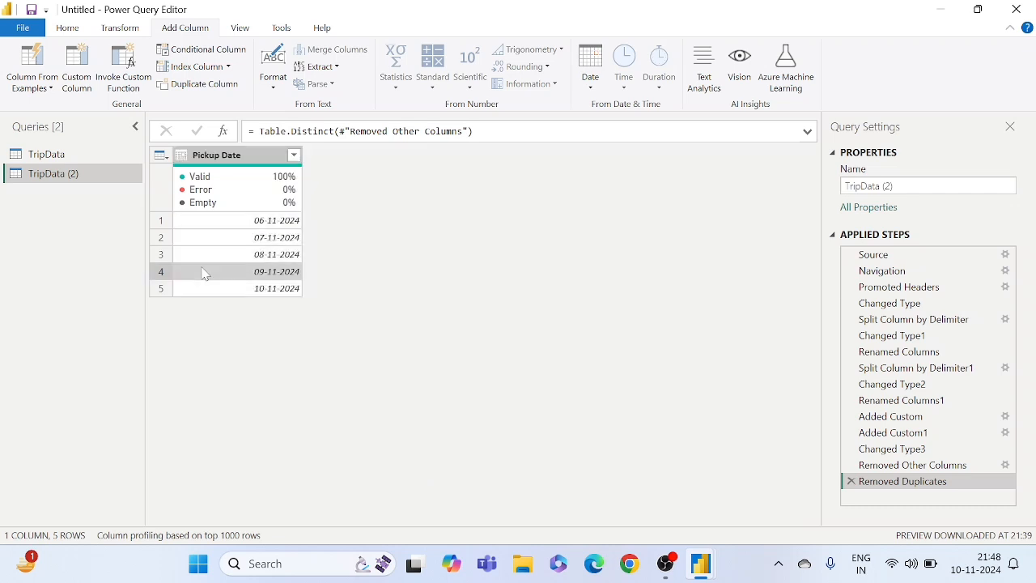
# - Add a Year column extracted from the Pickup Date column in the TripData (2) query
pyautogui.click(217, 258)
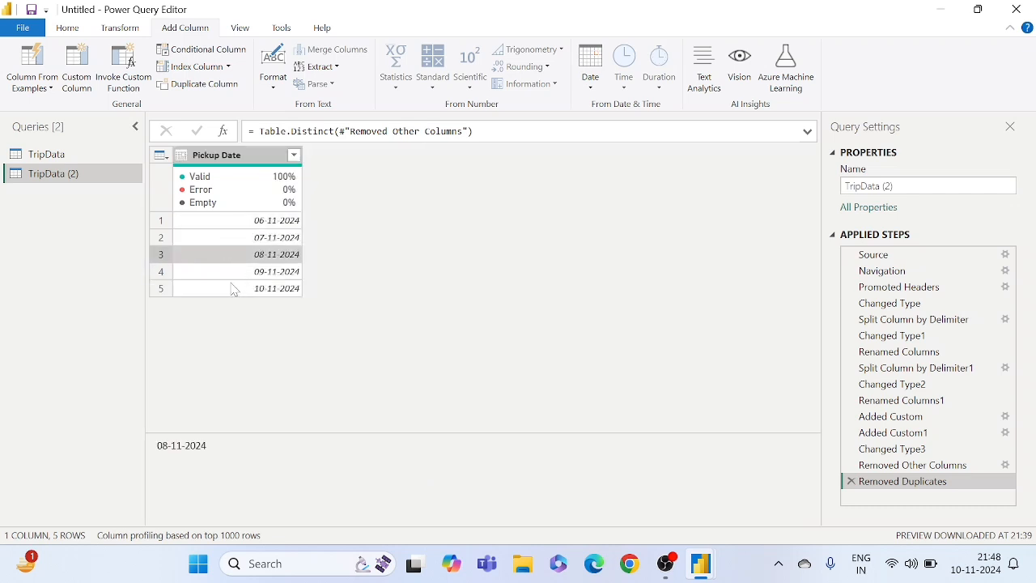
pyautogui.click(232, 288)
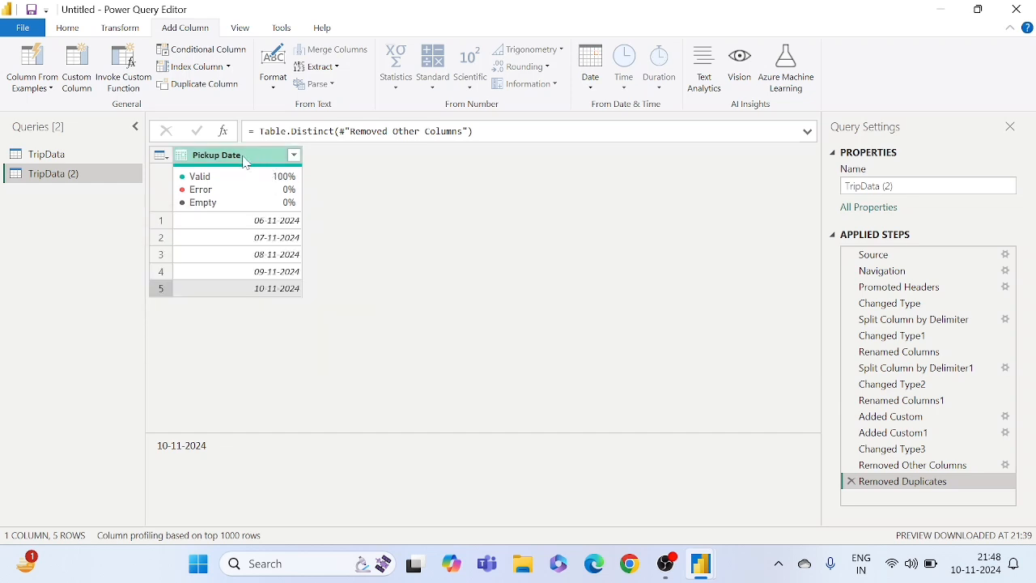
pyautogui.click(249, 240)
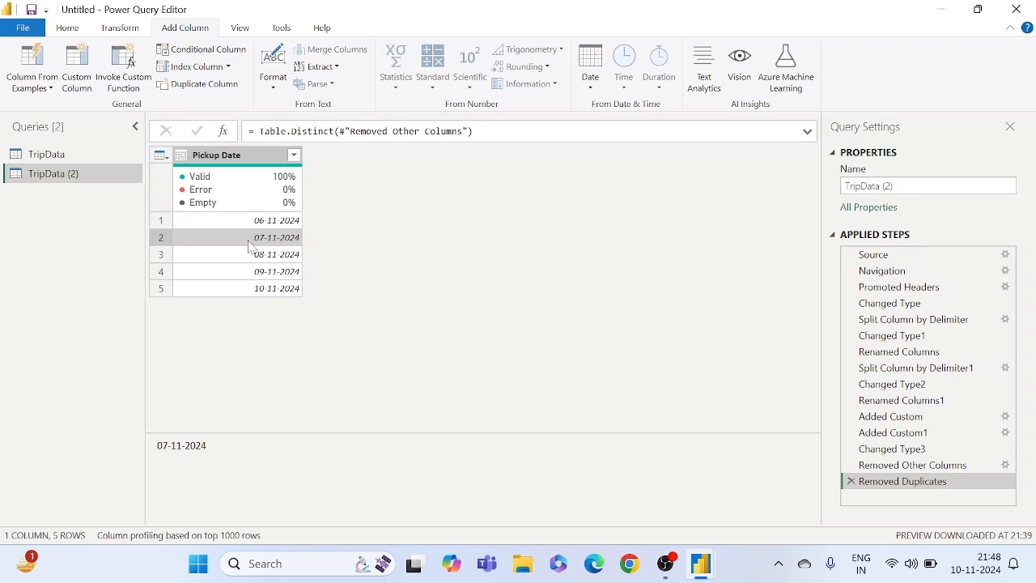
pyautogui.click(259, 178)
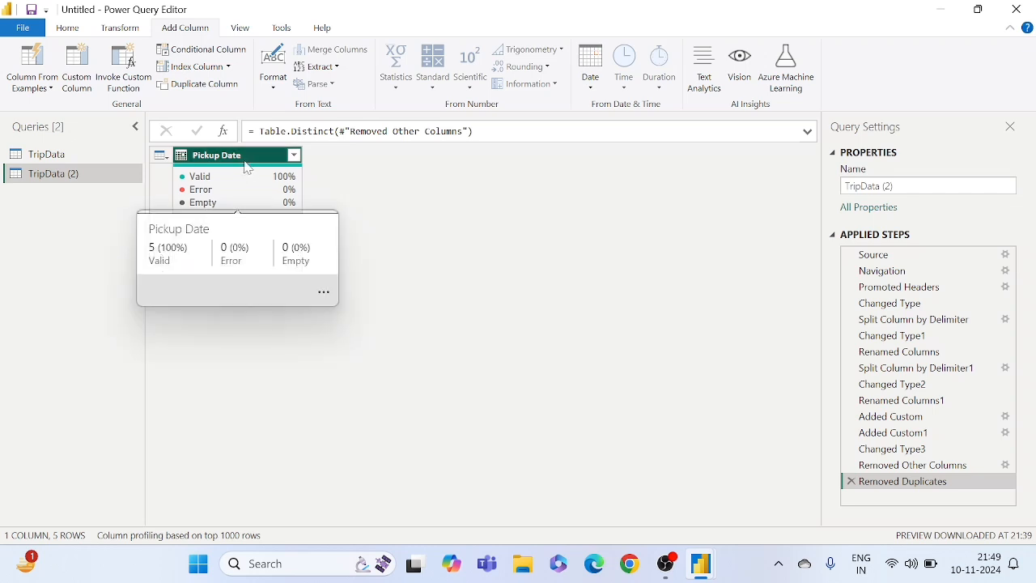
pyautogui.click(594, 69)
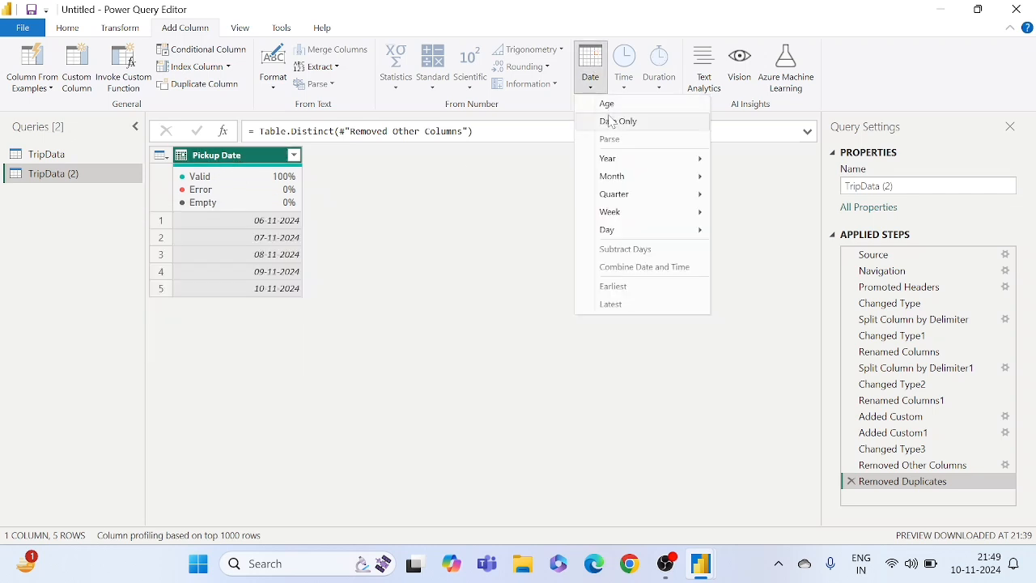
pyautogui.moveTo(611, 162)
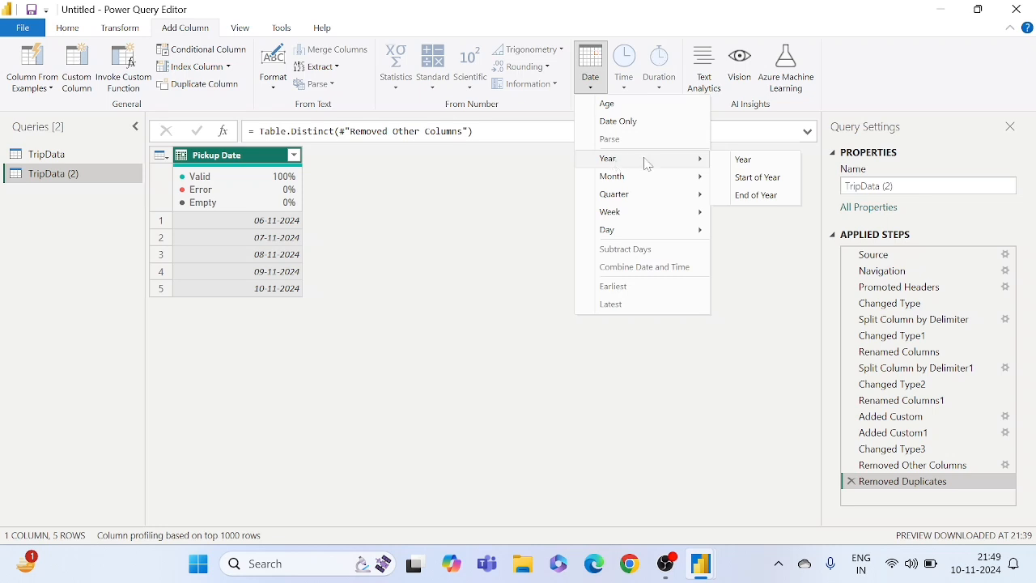
pyautogui.click(743, 160)
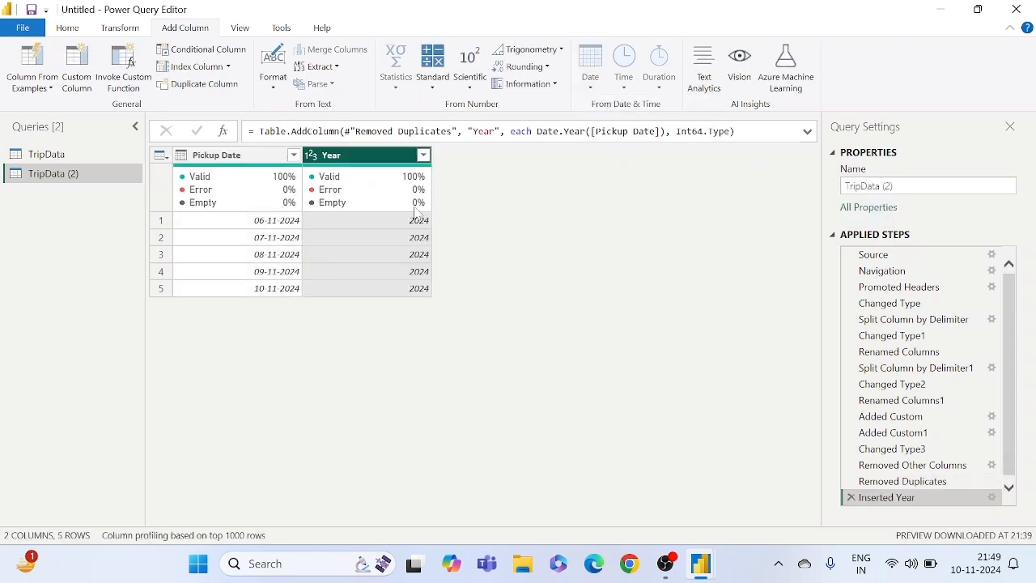
pyautogui.click(391, 224)
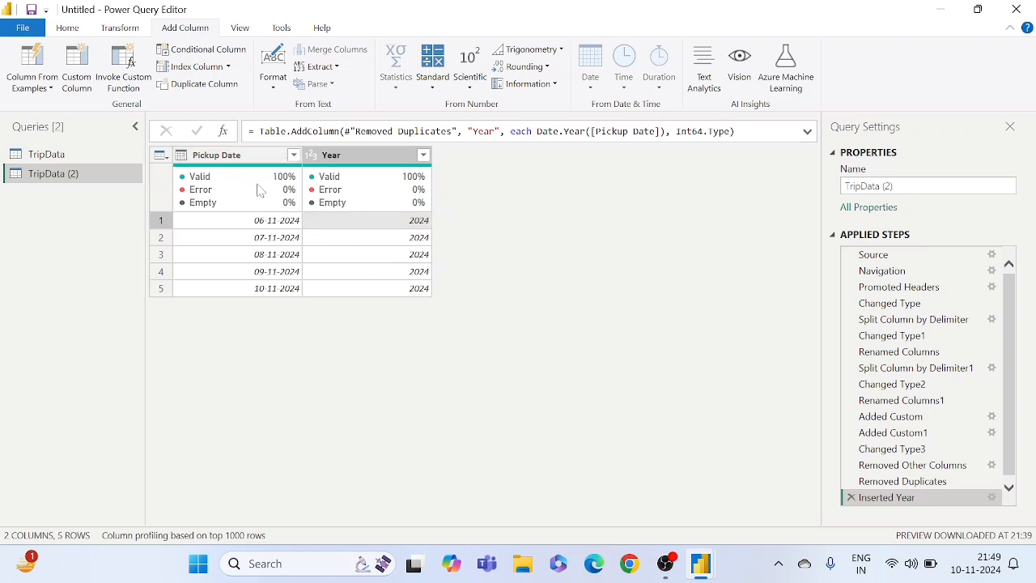
# - Add a column with the name of the month derived from Pickup Date, and check its values
pyautogui.click(243, 156)
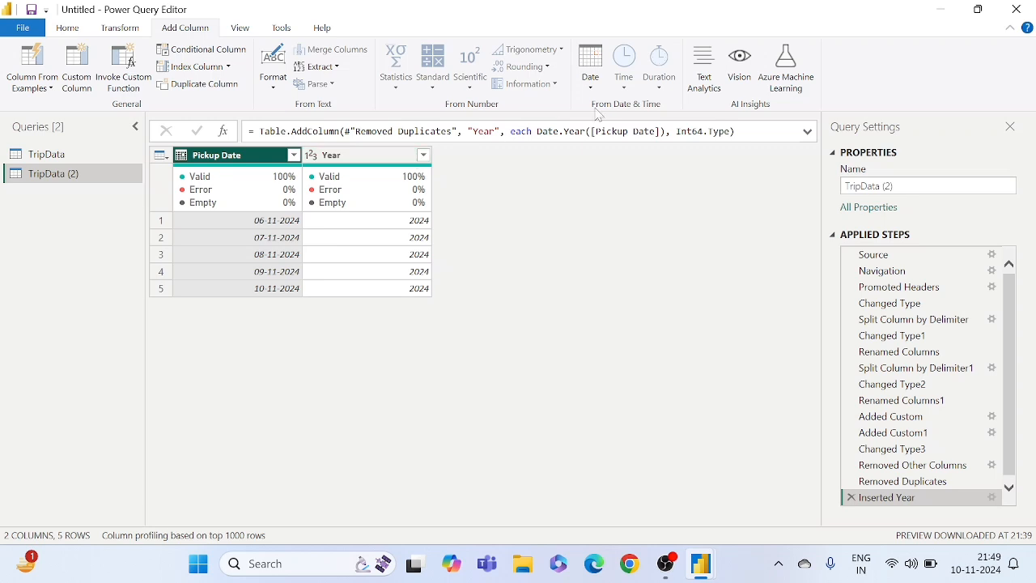
pyautogui.click(599, 79)
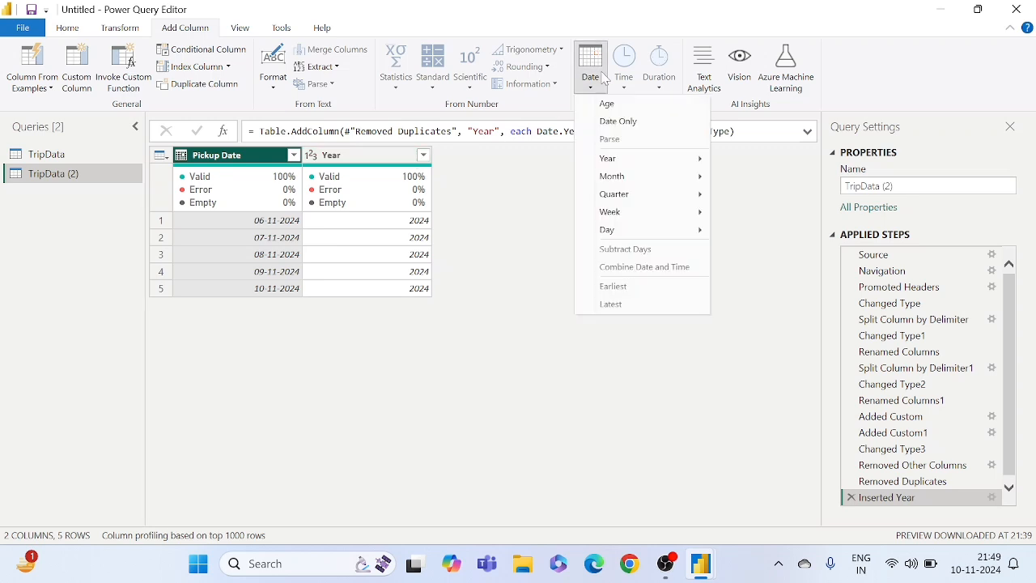
pyautogui.moveTo(623, 178)
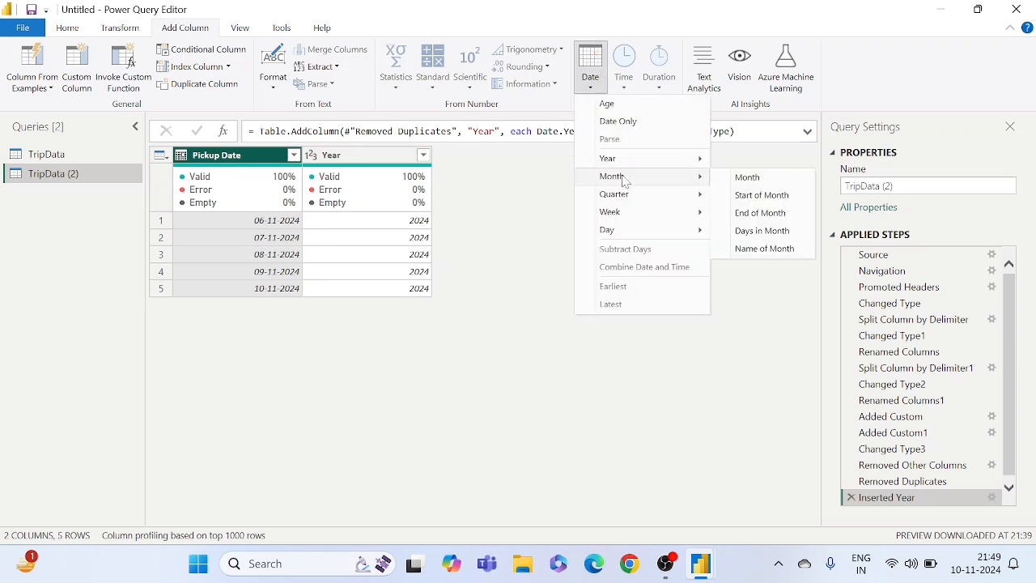
pyautogui.click(765, 248)
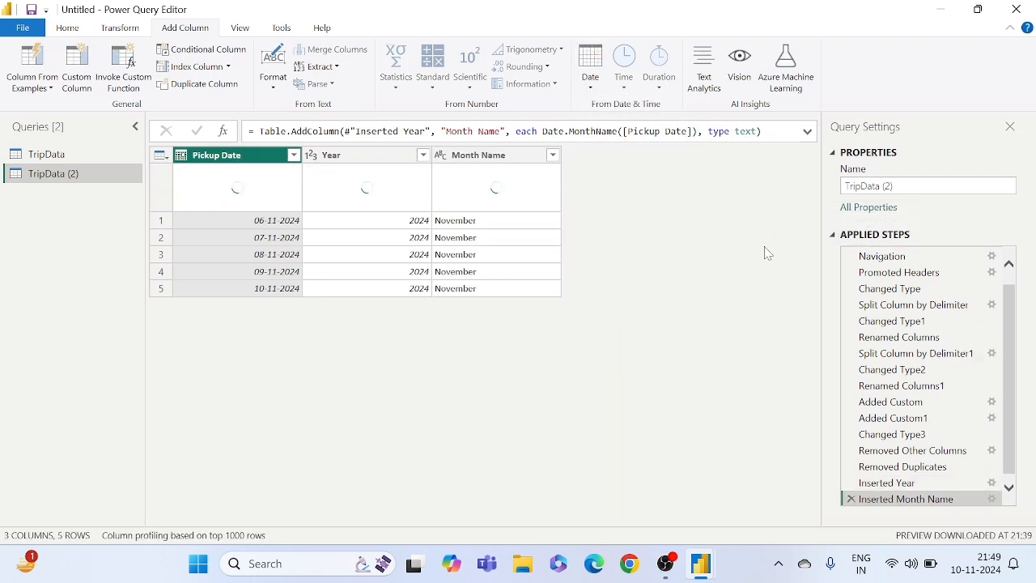
pyautogui.click(488, 224)
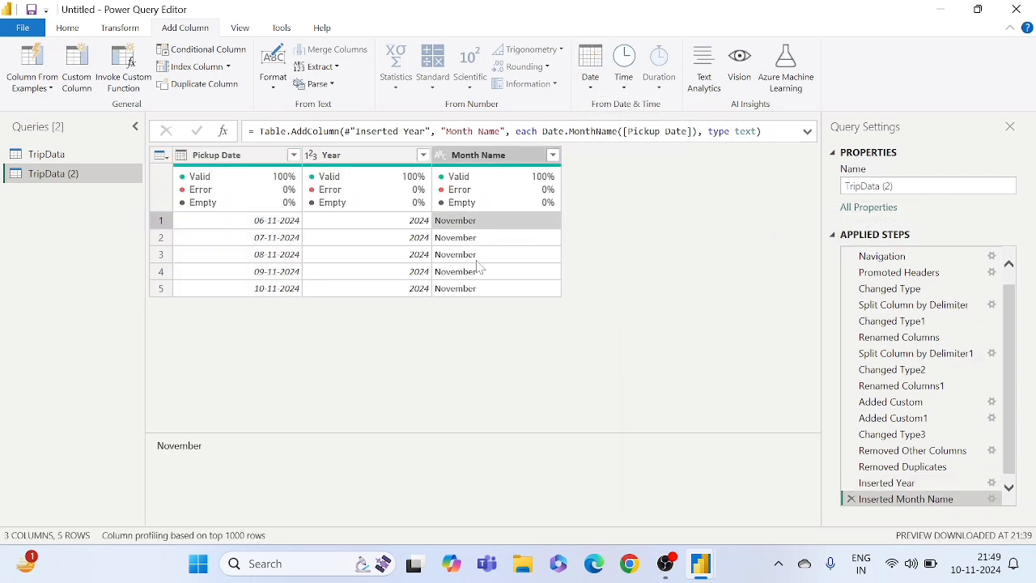
pyautogui.click(477, 261)
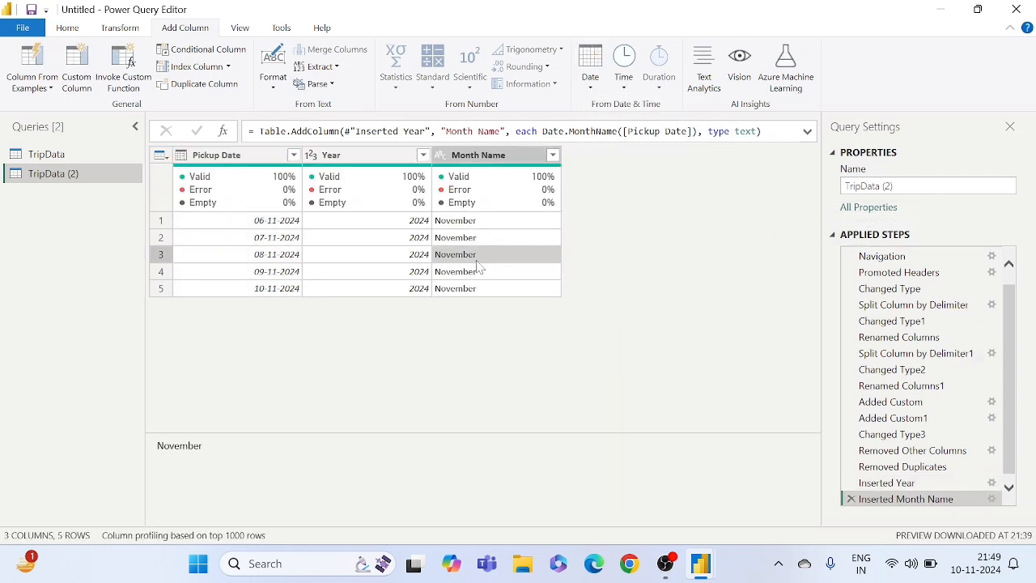
# - Add a column with the name of the day derived from Pickup Date
pyautogui.click(229, 160)
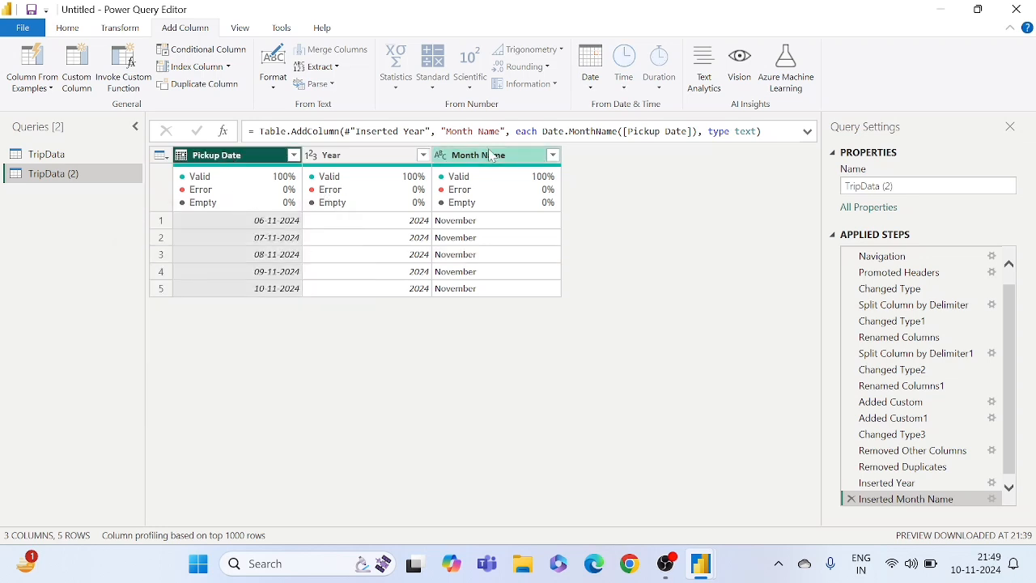
pyautogui.click(595, 84)
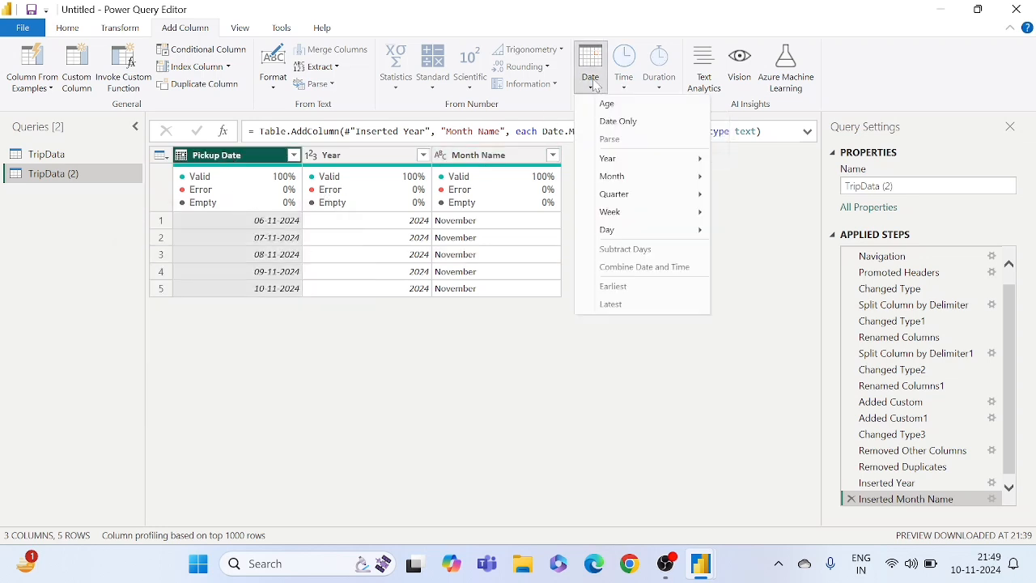
pyautogui.moveTo(614, 237)
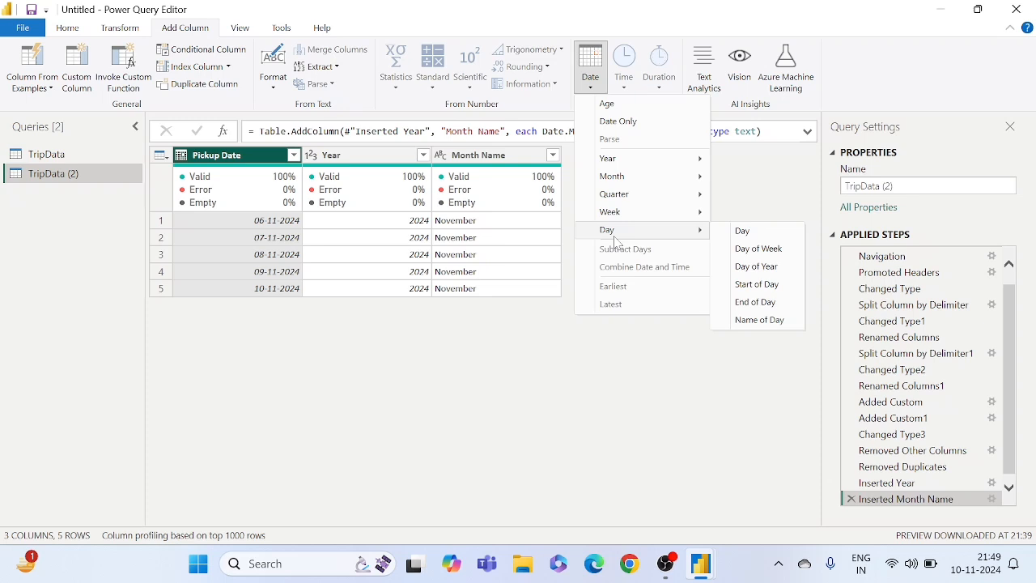
pyautogui.click(758, 320)
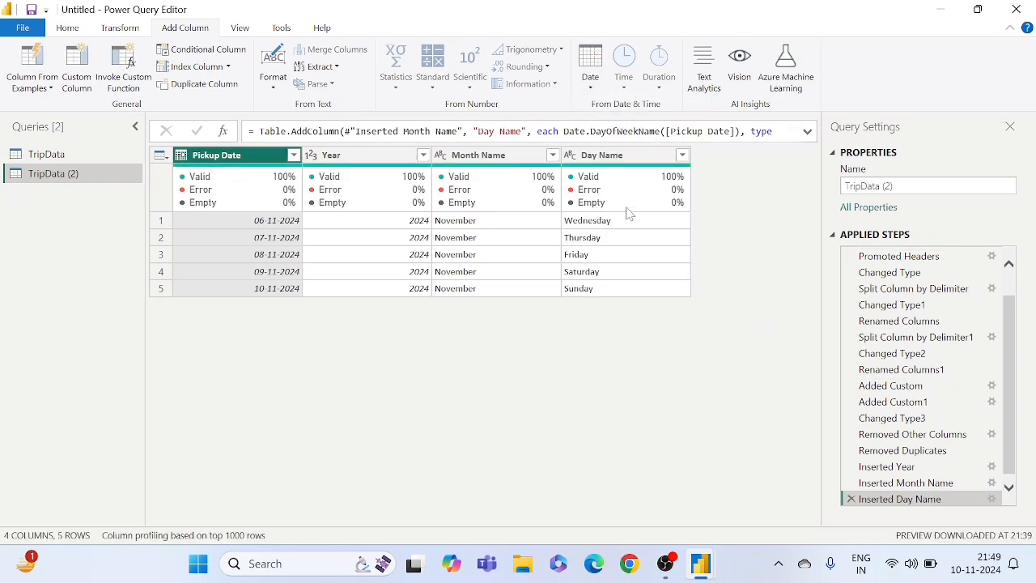
# - Extract the first 3 characters of Day Name into a new column and compare them with the full day names
pyautogui.moveTo(628, 212)
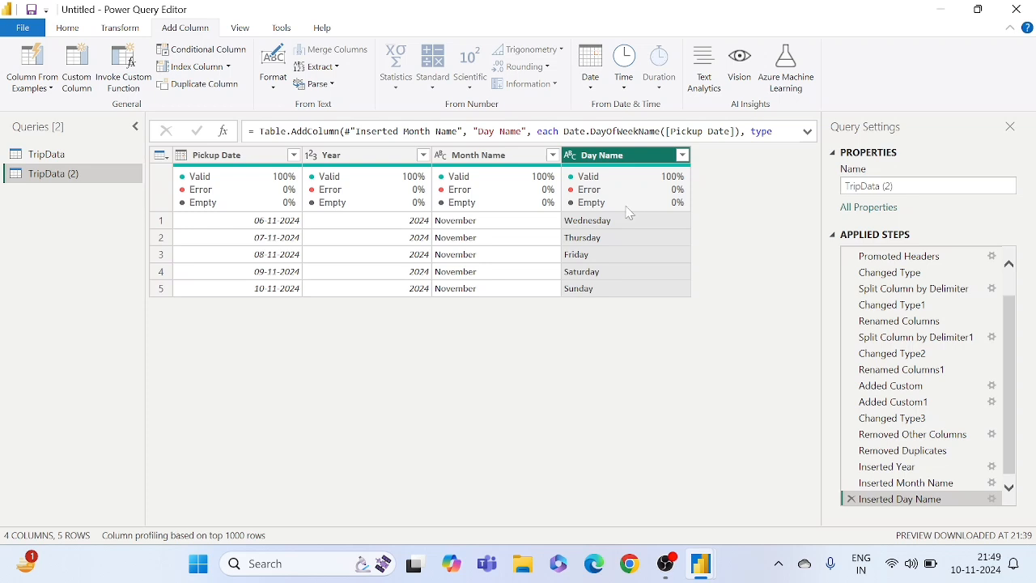
pyautogui.moveTo(602, 191)
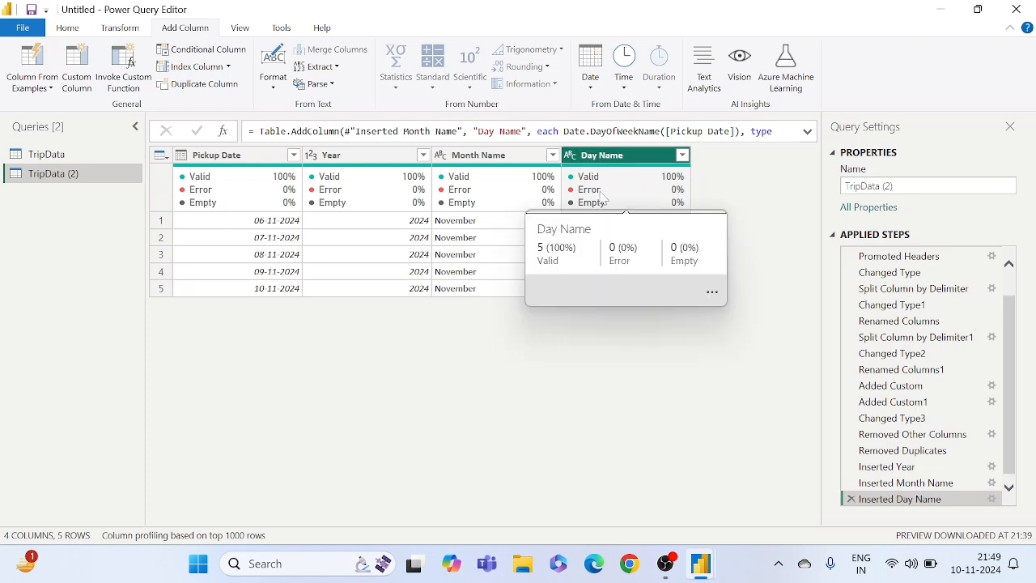
pyautogui.click(320, 68)
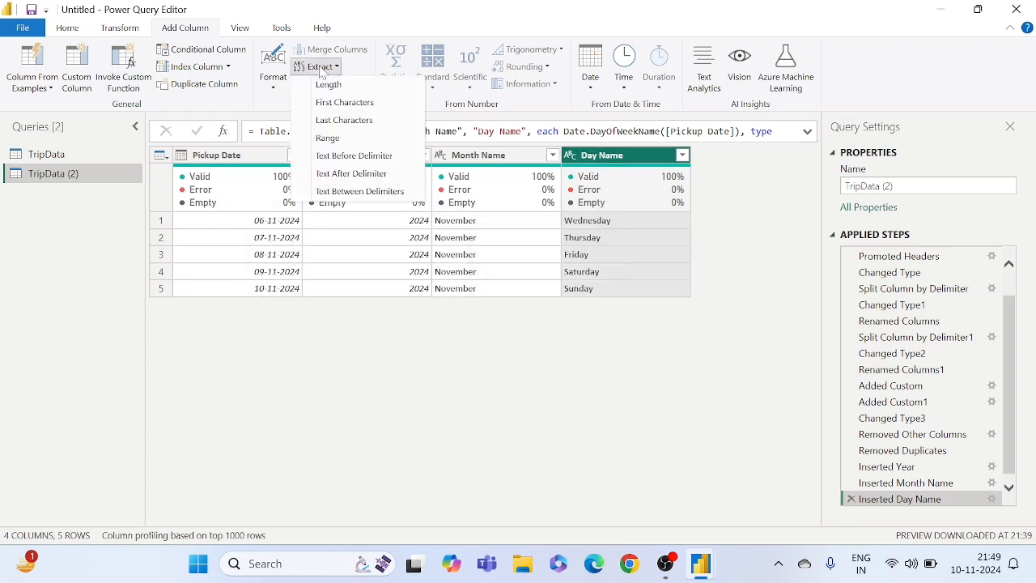
pyautogui.click(336, 104)
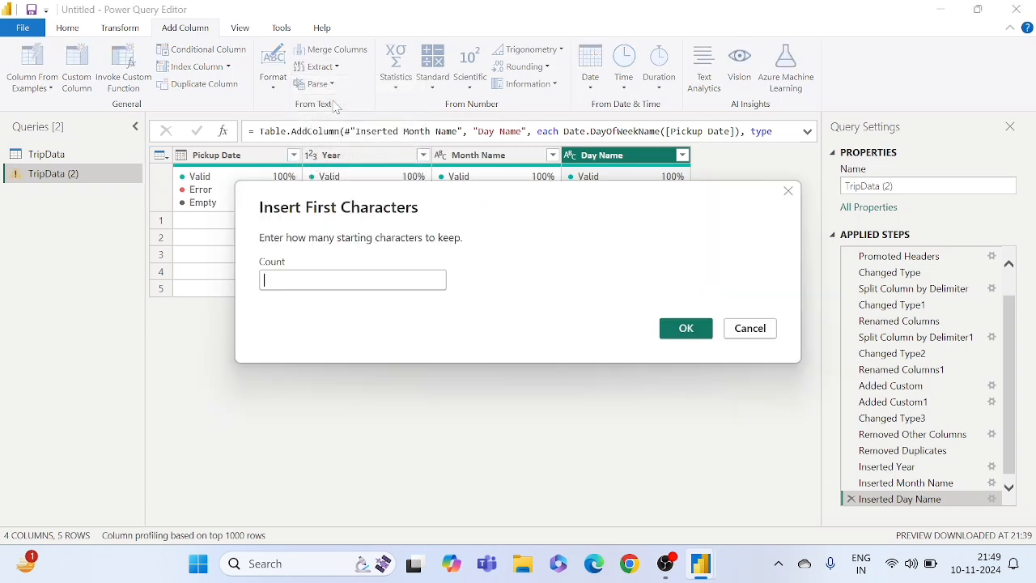
pyautogui.write('3')
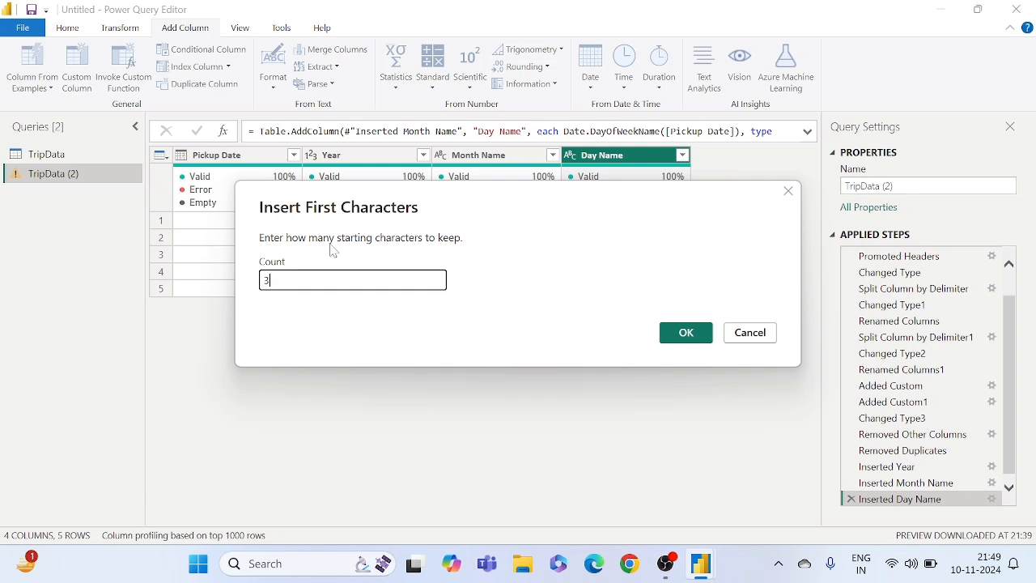
pyautogui.click(684, 333)
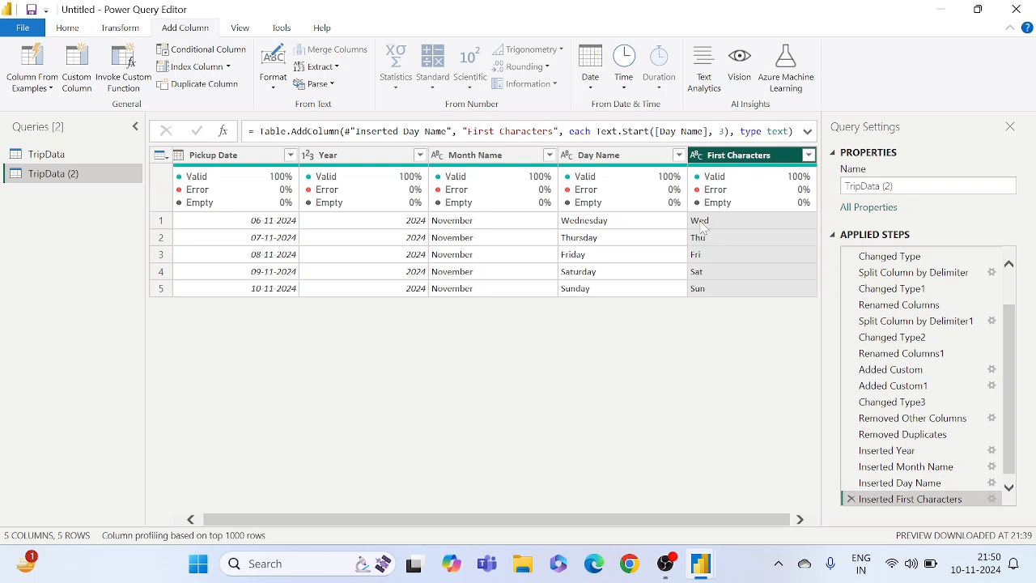
pyautogui.click(616, 222)
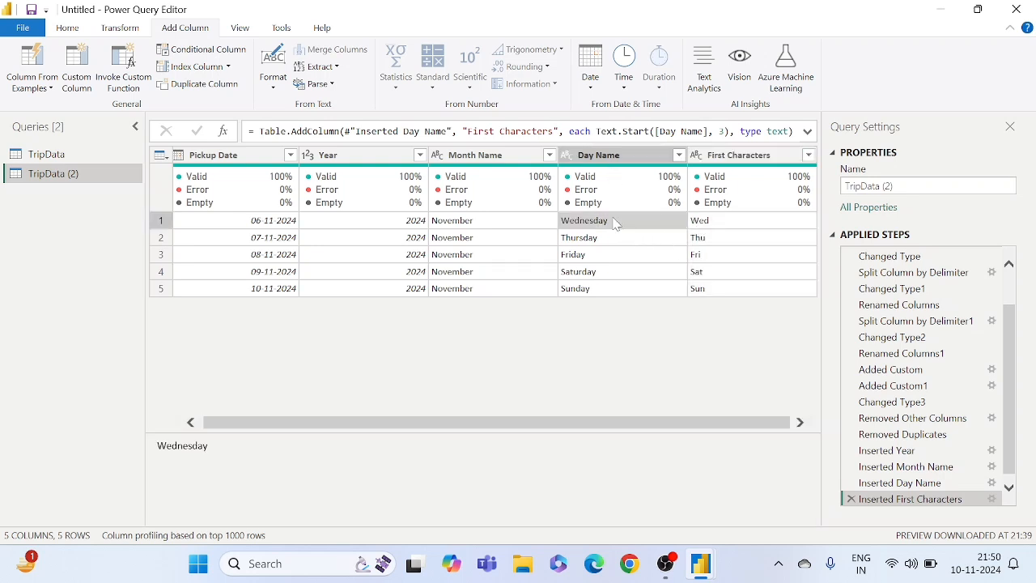
pyautogui.click(600, 242)
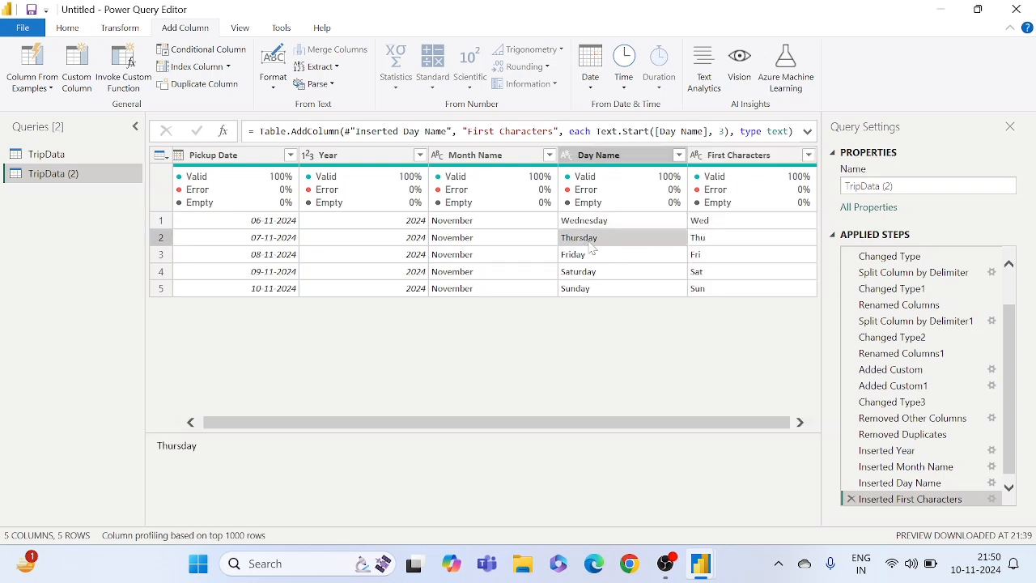
pyautogui.click(715, 221)
pyautogui.click(710, 253)
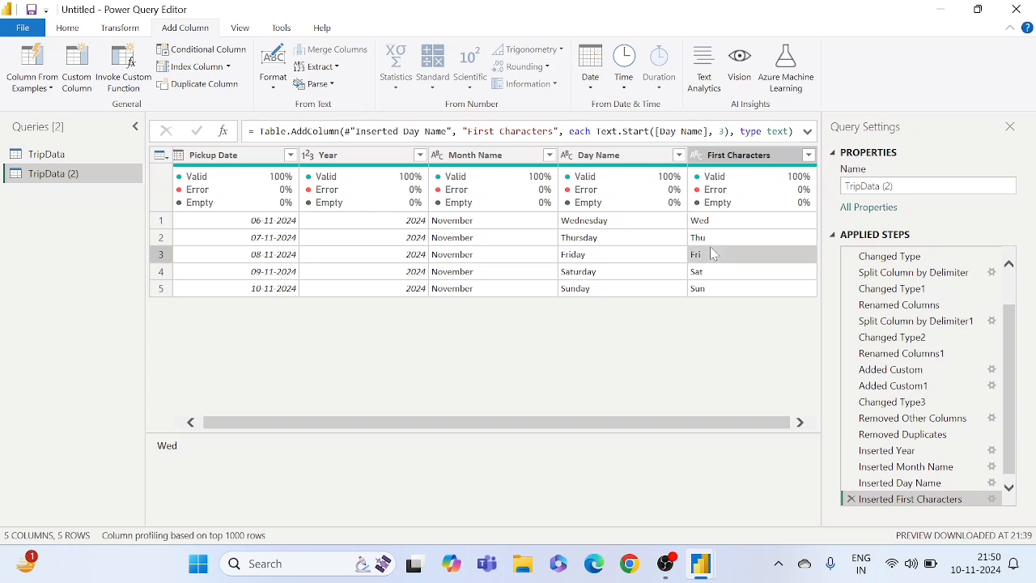
pyautogui.click(704, 291)
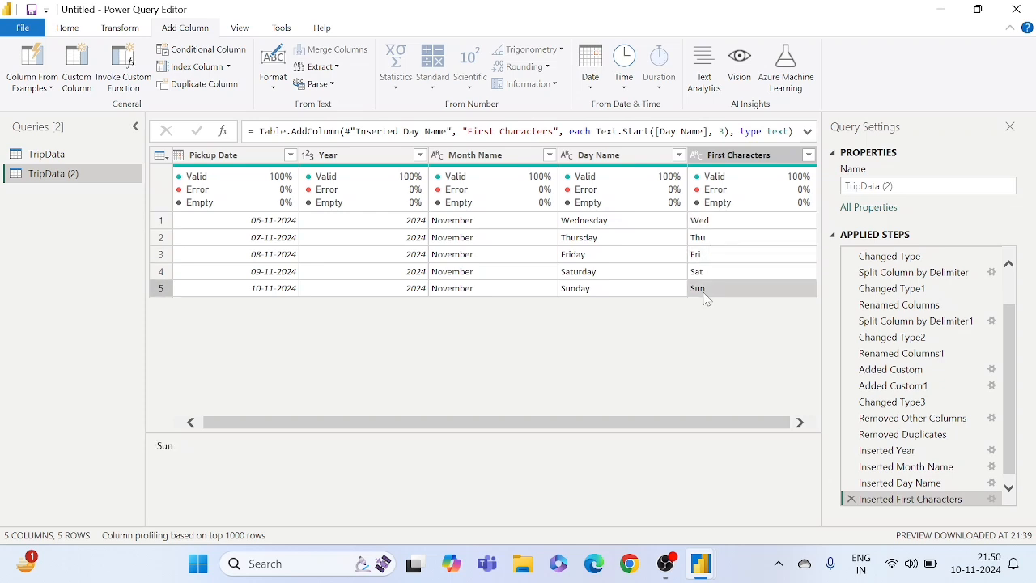
pyautogui.click(649, 243)
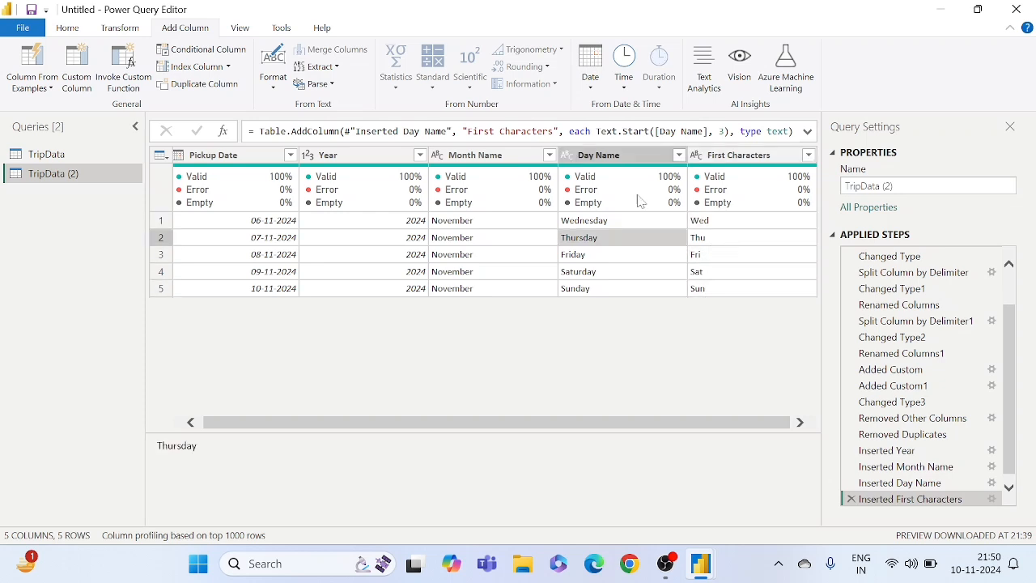
# - Remove the original Day Name column containing the full weekday names
pyautogui.click(616, 160)
pyautogui.rightClick(616, 160)
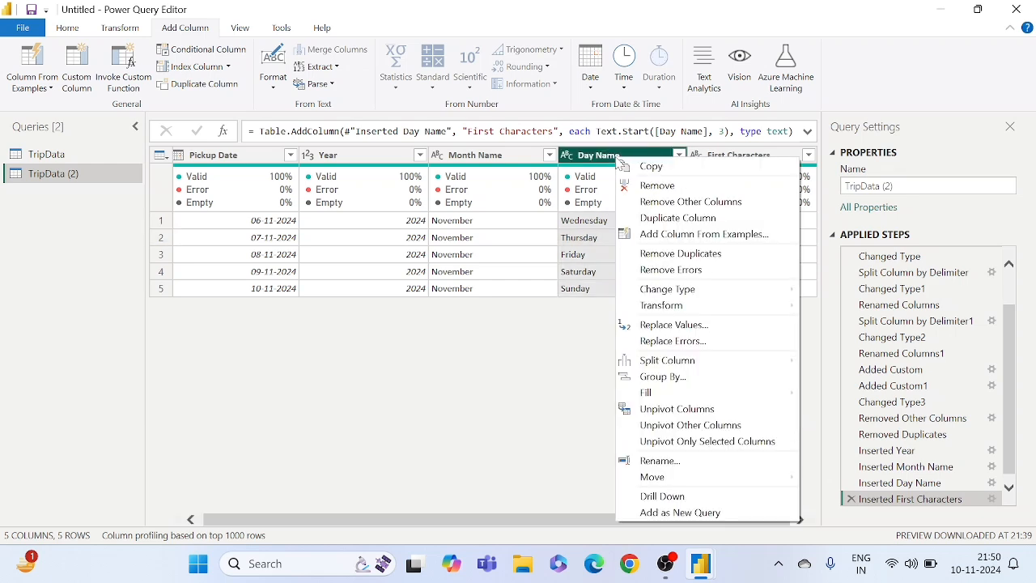
pyautogui.click(662, 189)
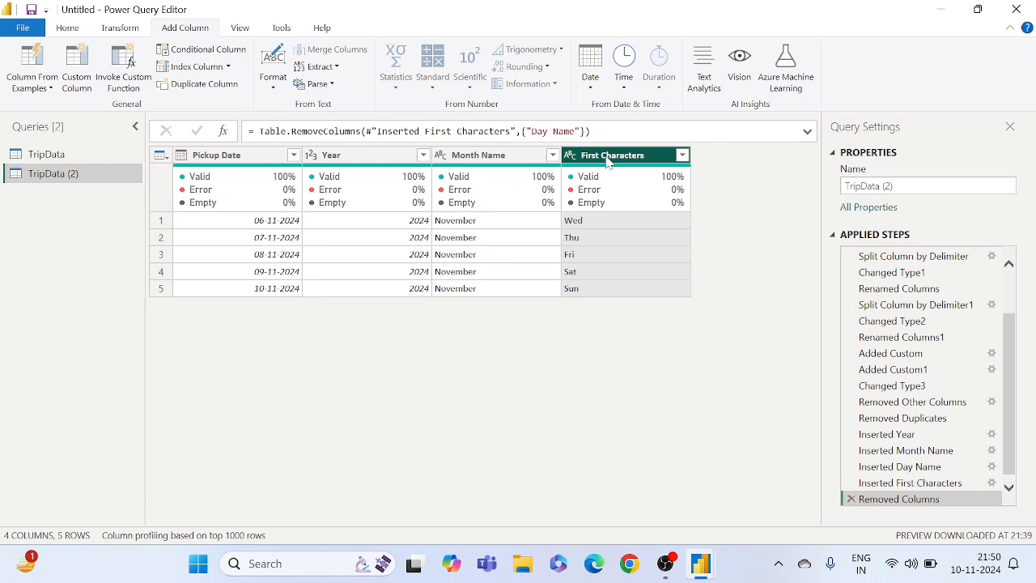
# - Rename the First Characters column as Day Name
pyautogui.rightClick(607, 161)
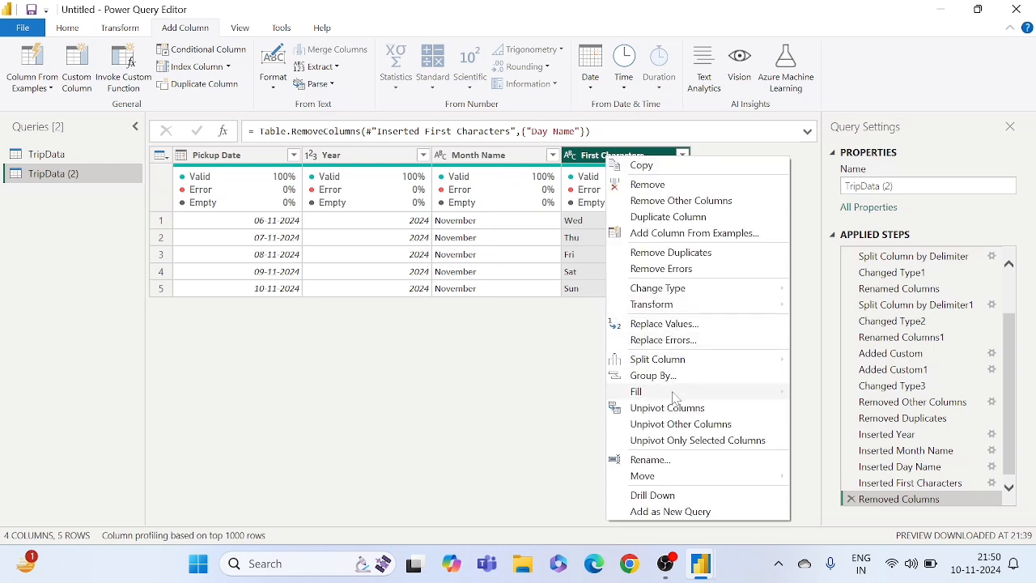
pyautogui.click(651, 459)
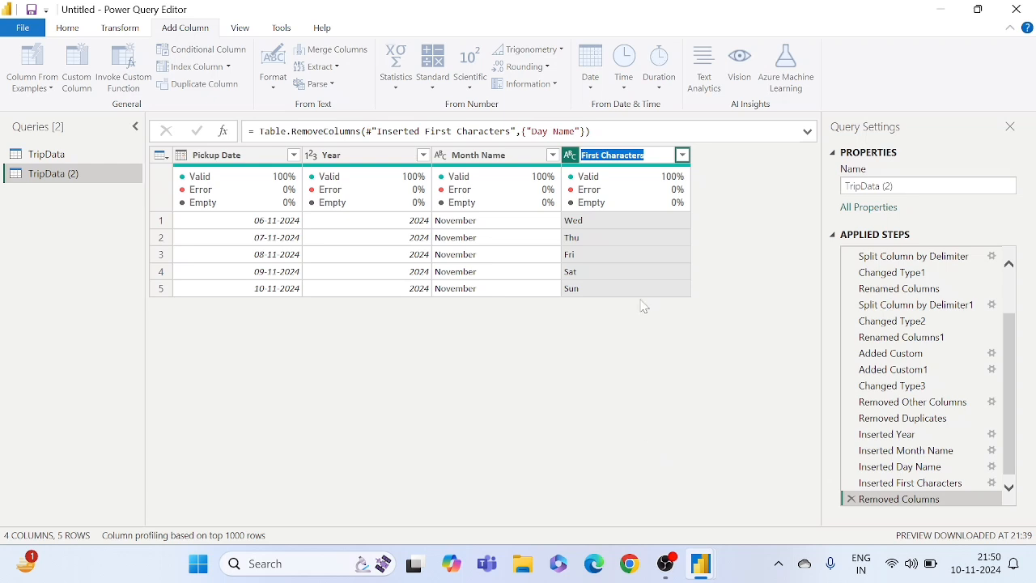
pyautogui.press('BackSpace')
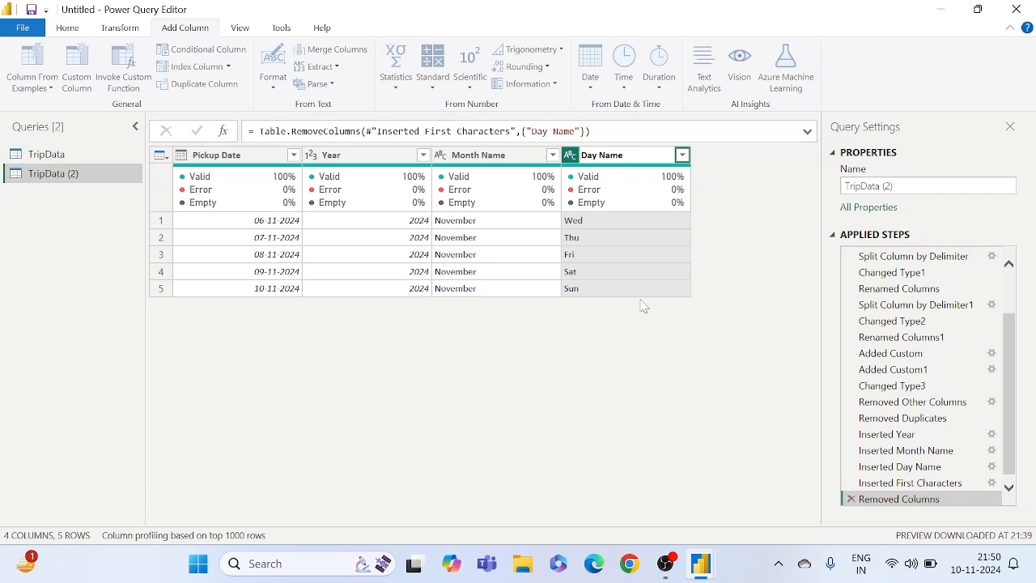
pyautogui.write('Day Name')
pyautogui.press('Return')
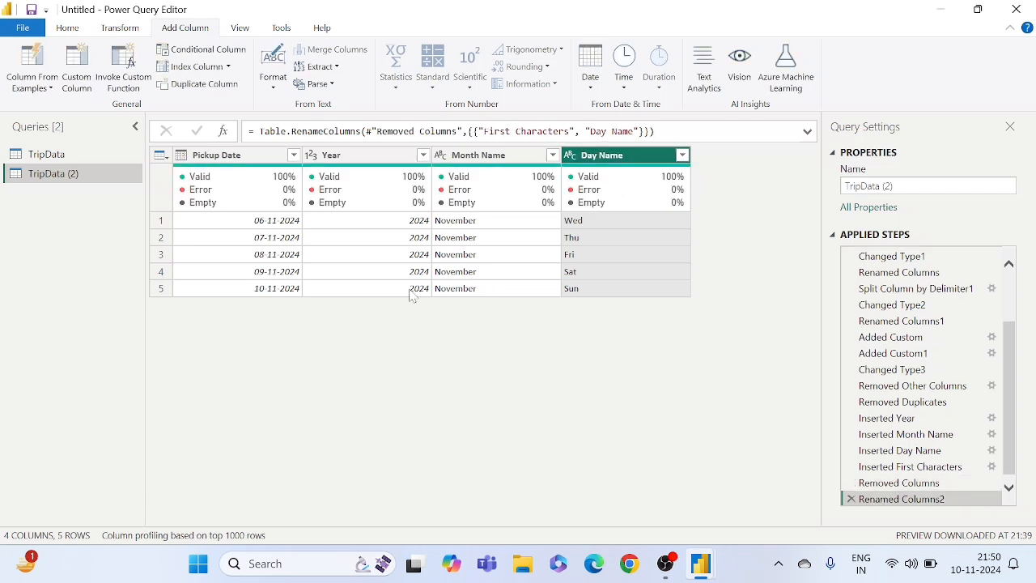
pyautogui.click(402, 254)
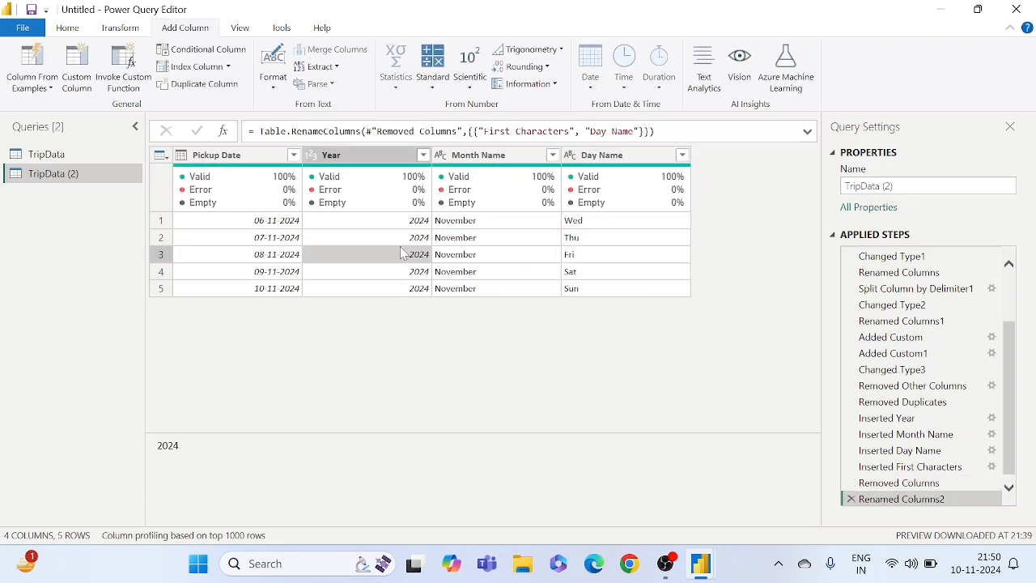
# - Rename the TripData (2) query as Date
pyautogui.rightClick(41, 179)
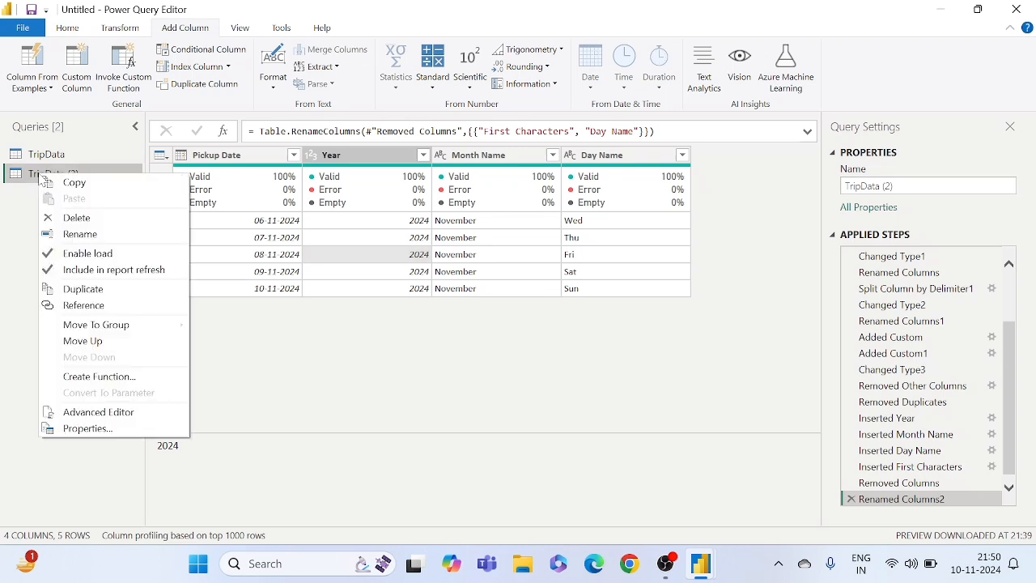
pyautogui.click(80, 234)
pyautogui.press('BackSpace')
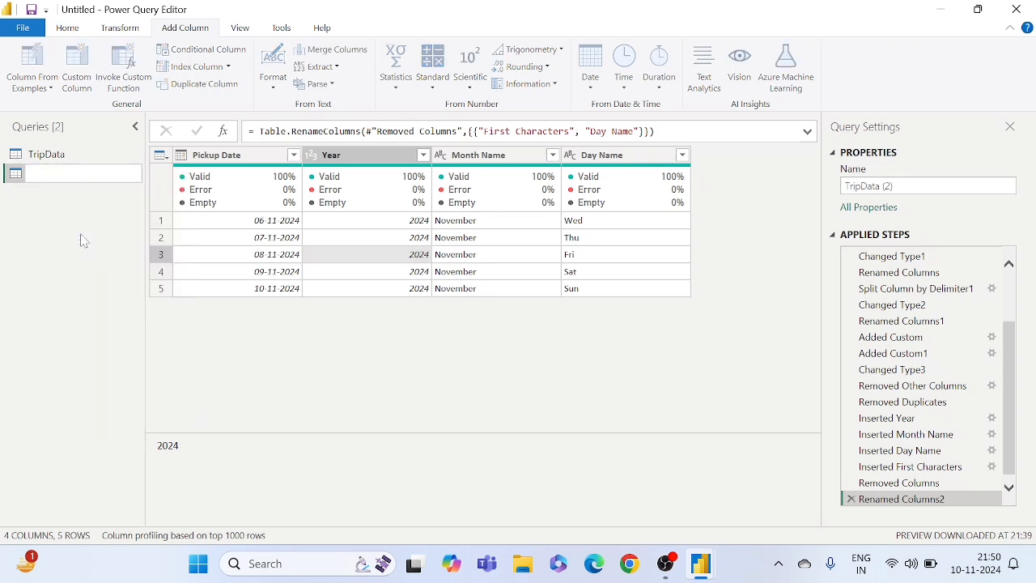
pyautogui.write('Date')
pyautogui.press('Return')
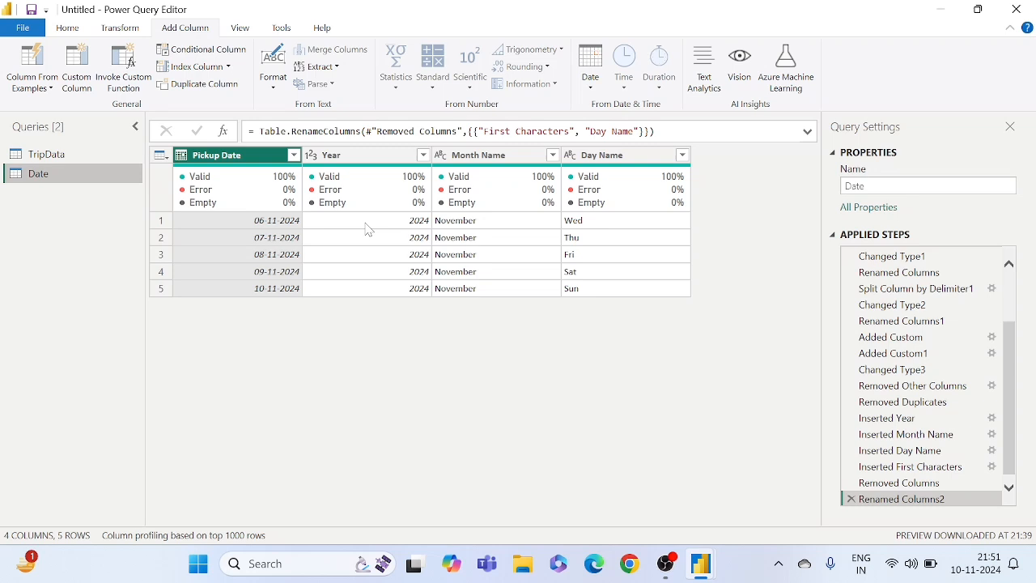
# - Apply the pending query changes, close Power Query Editor, and check the fields of the loaded Date and TripData tables
pyautogui.click(24, 29)
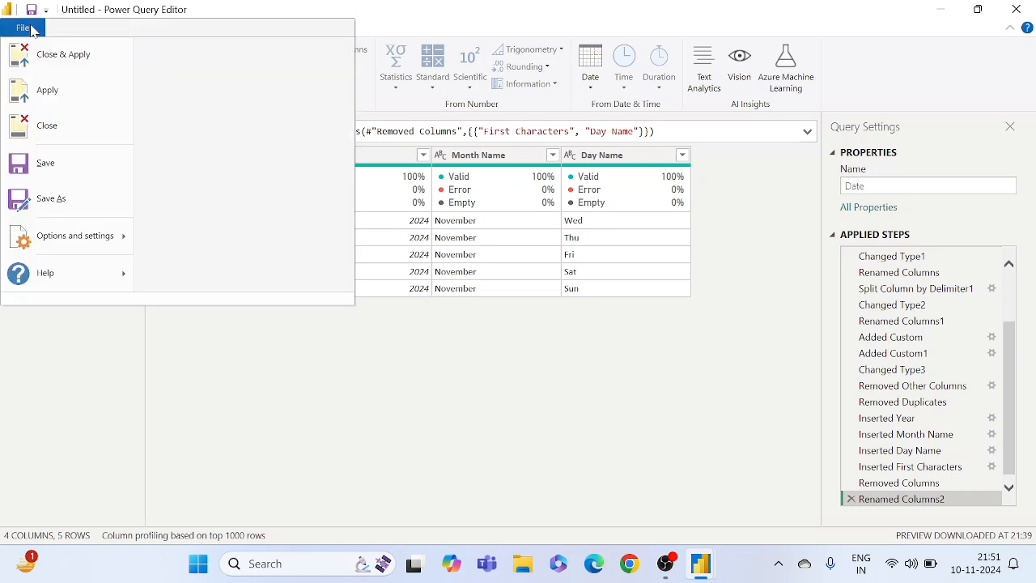
pyautogui.click(74, 71)
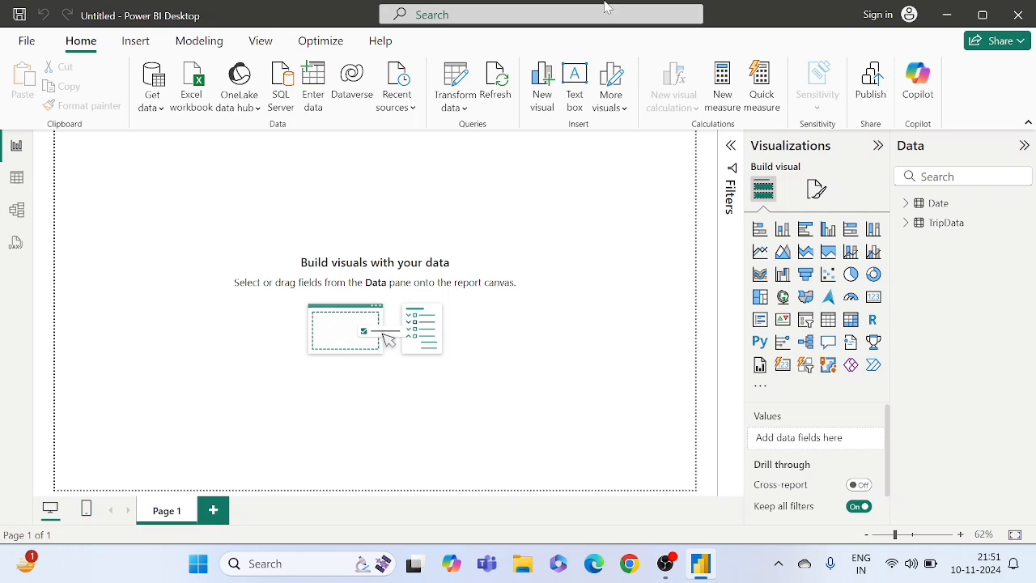
pyautogui.click(907, 205)
pyautogui.click(907, 209)
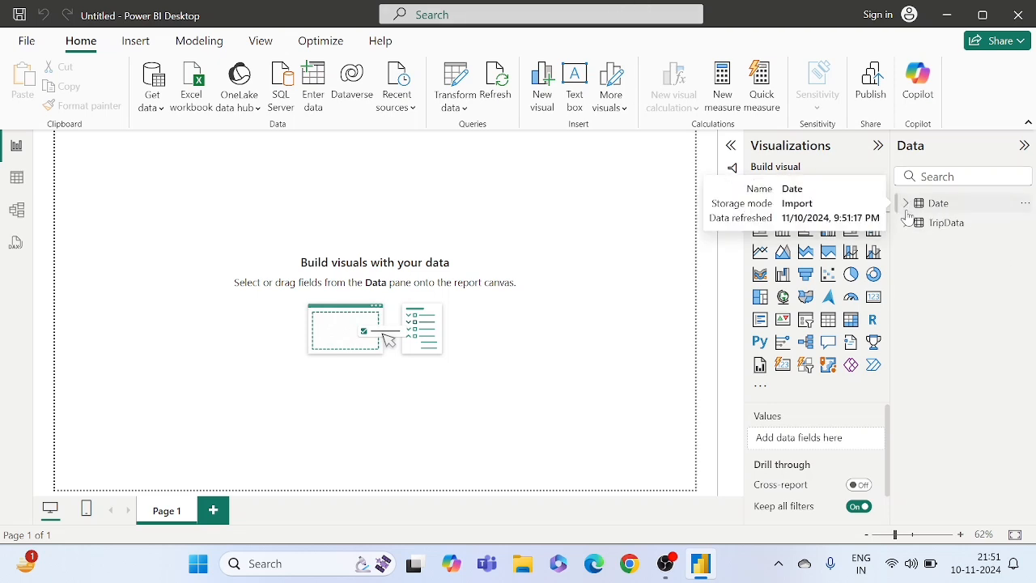
pyautogui.click(907, 206)
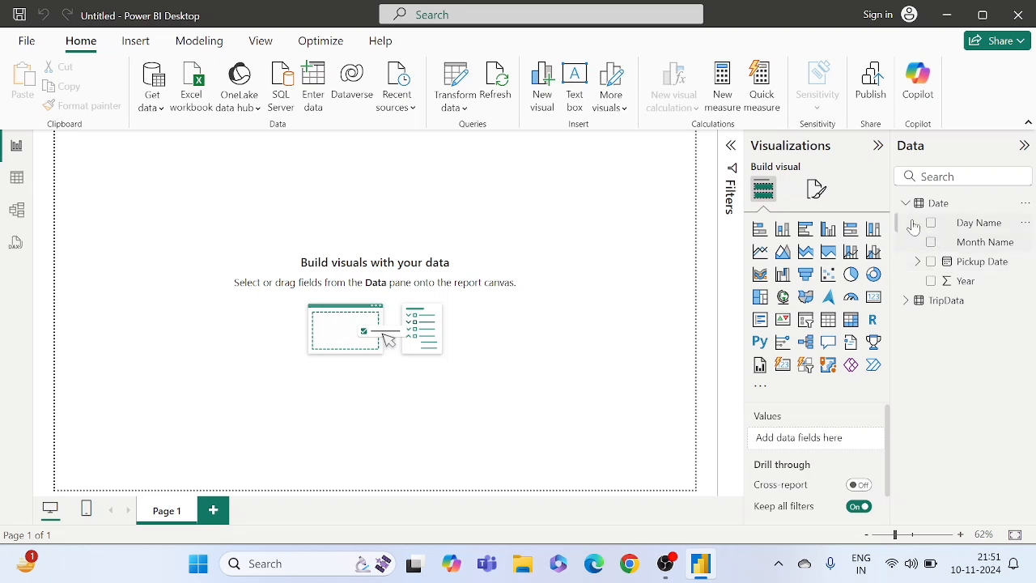
pyautogui.click(907, 207)
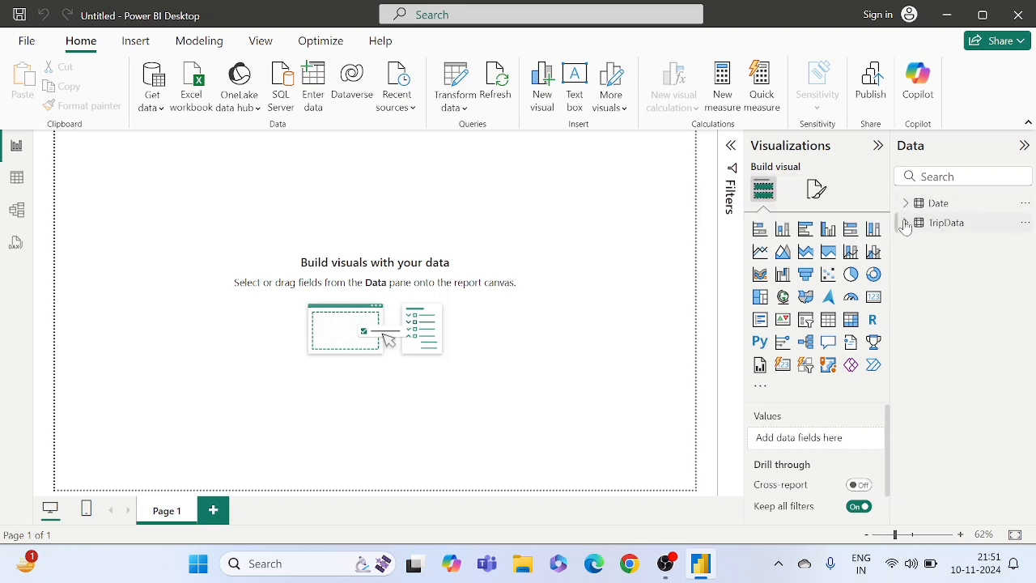
pyautogui.click(905, 224)
pyautogui.click(905, 225)
# - Import the Location table from the Location_Data Excel workbook in the Trip data set folder, loading it without transformation
pyautogui.click(158, 91)
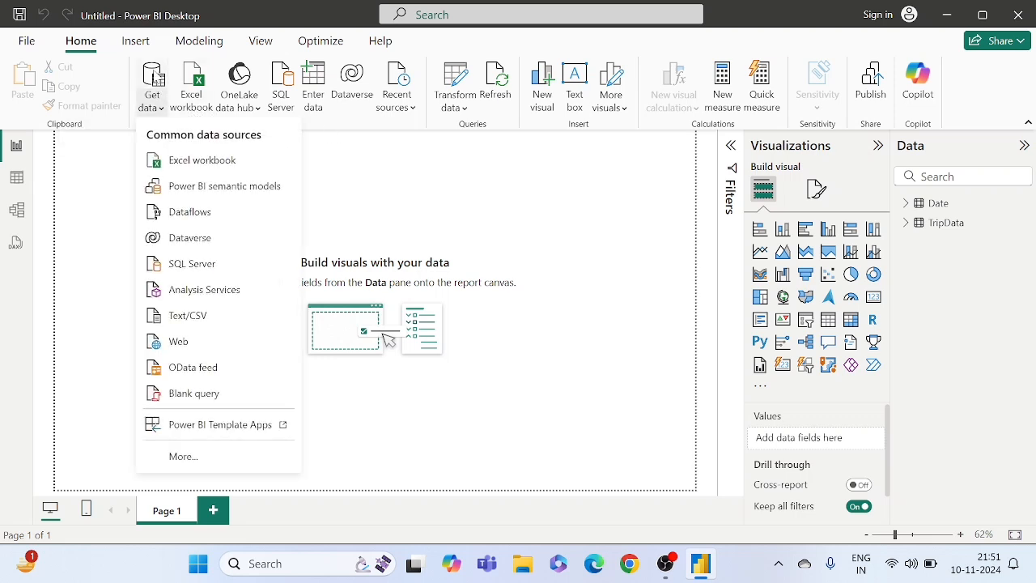
pyautogui.click(154, 71)
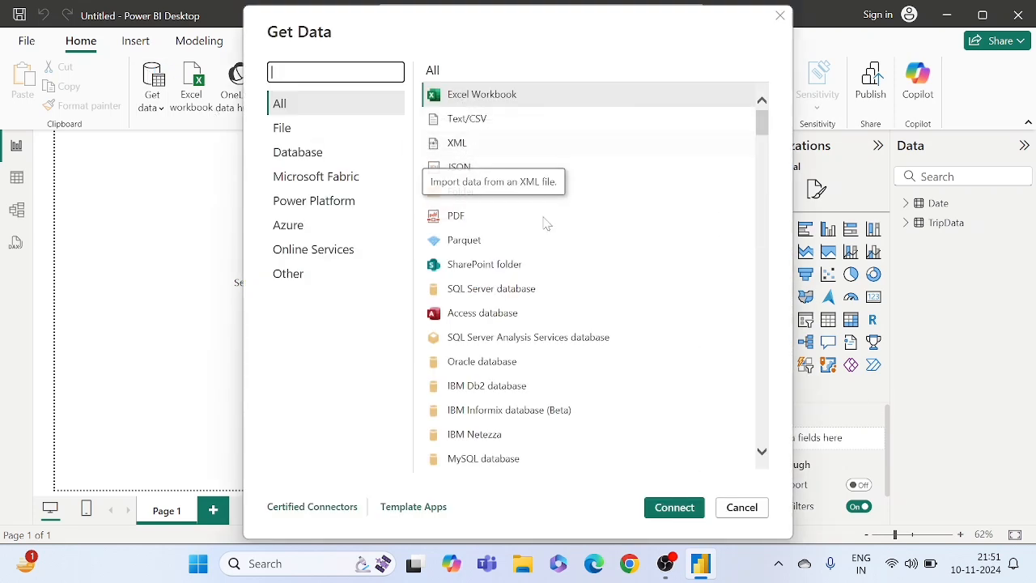
pyautogui.click(472, 99)
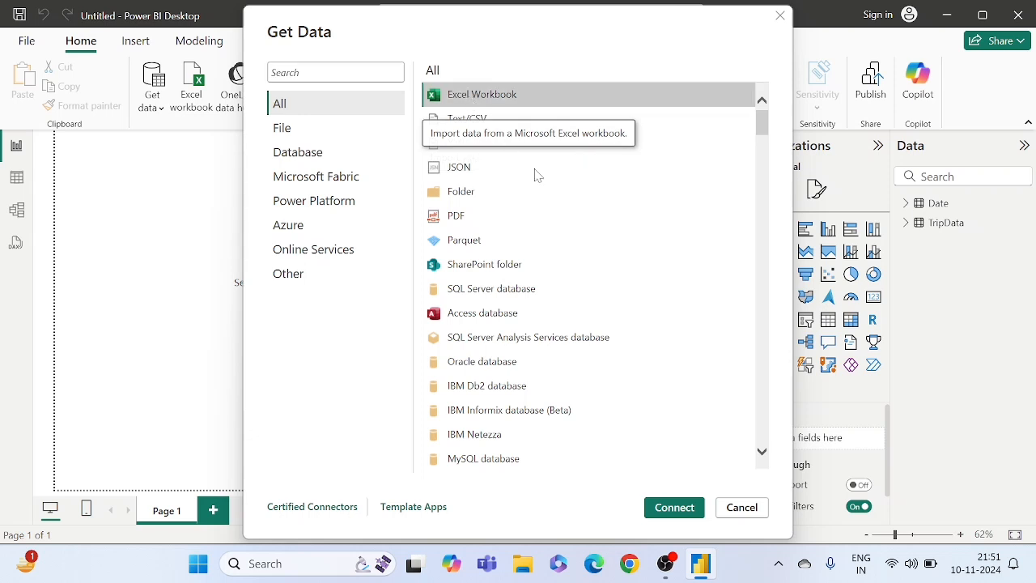
pyautogui.click(664, 515)
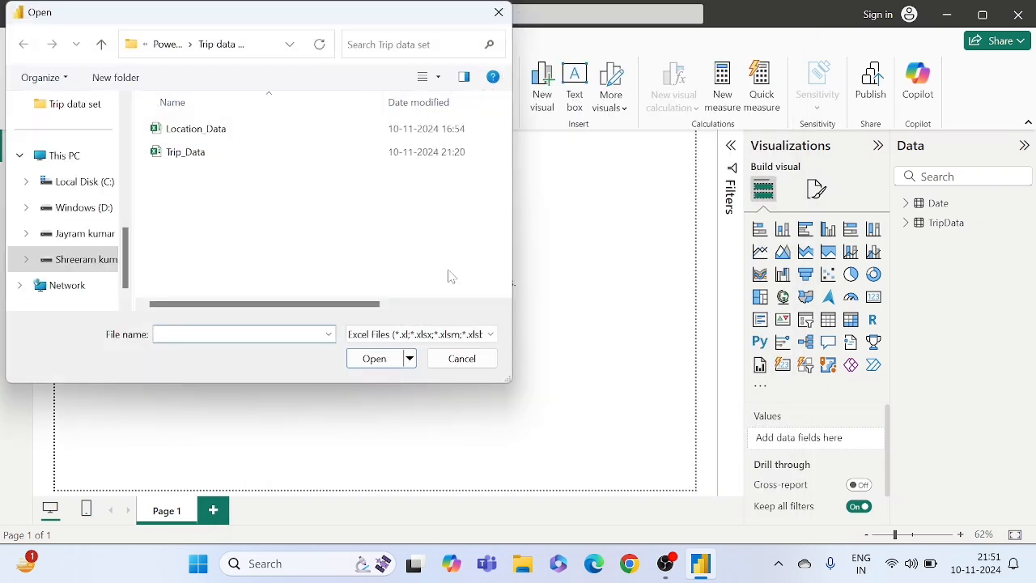
pyautogui.click(210, 140)
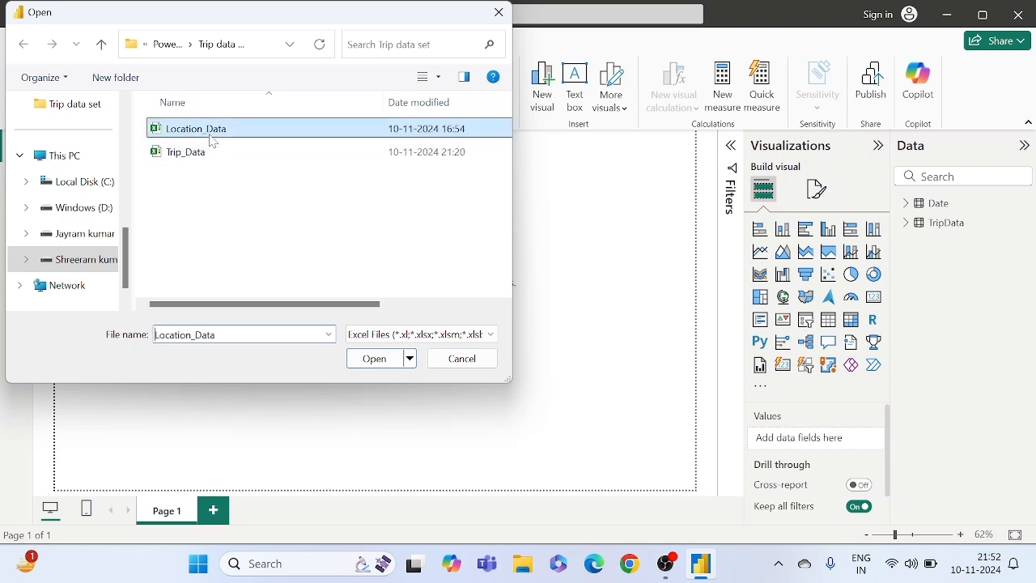
pyautogui.click(373, 358)
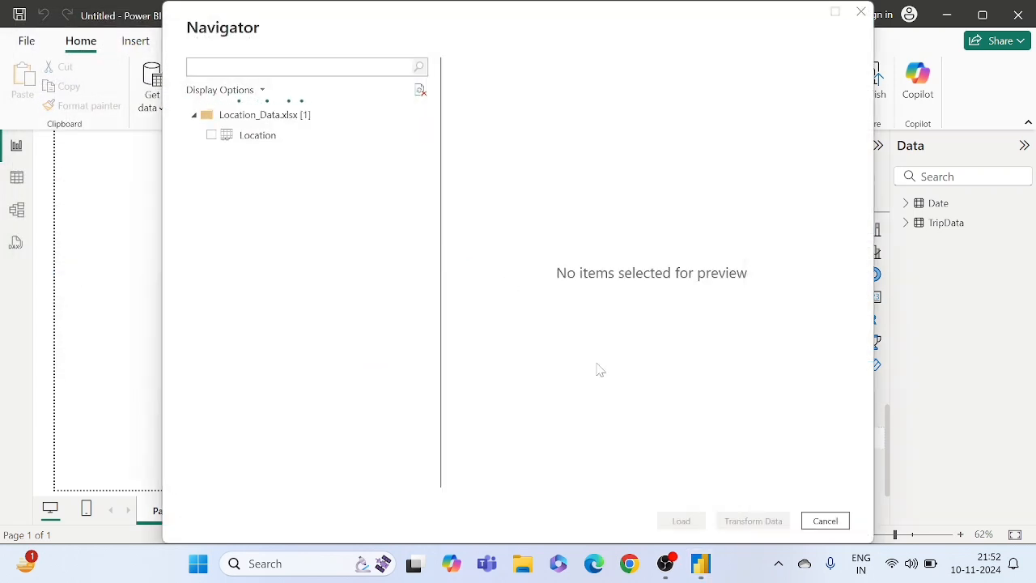
pyautogui.click(210, 136)
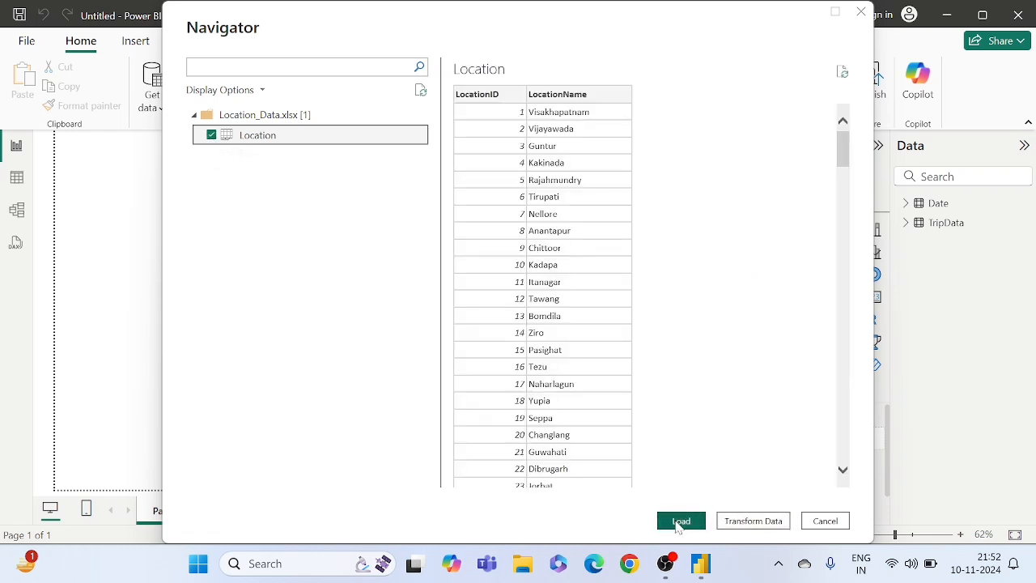
pyautogui.click(674, 521)
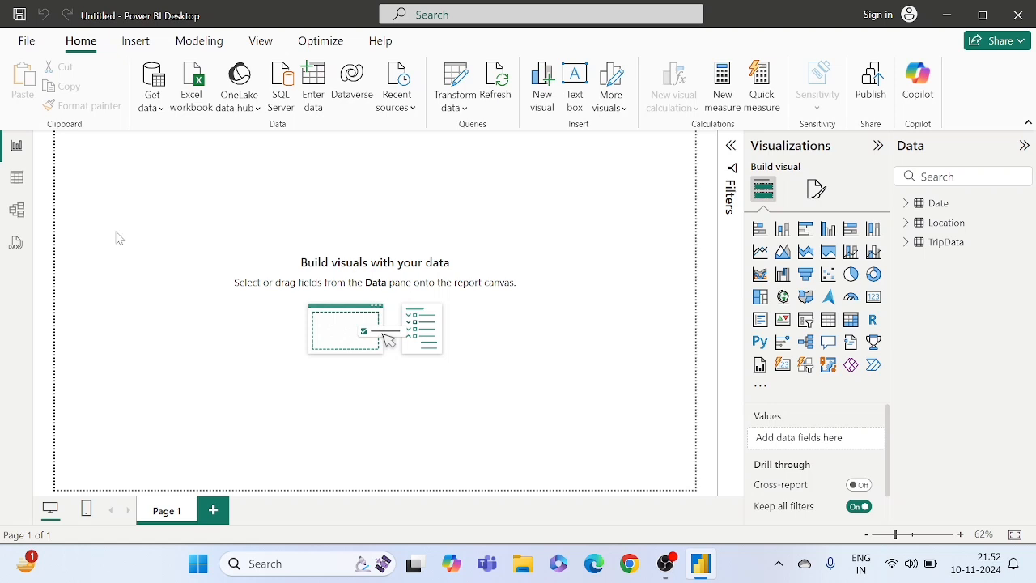
# - Show the data model diagram and collapse the properties to make room for the Date, TripData and Location tables
pyautogui.click(23, 210)
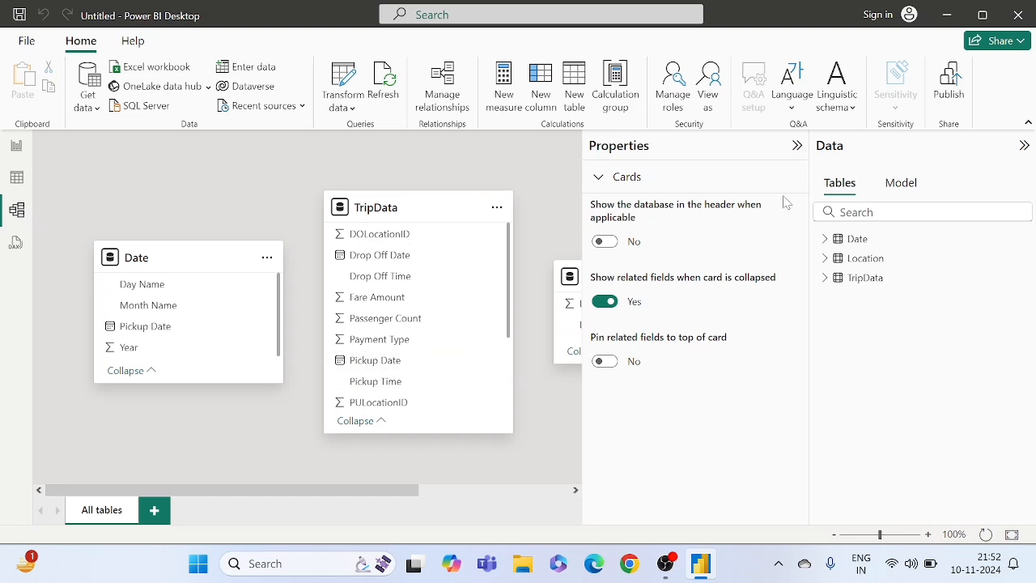
pyautogui.click(797, 146)
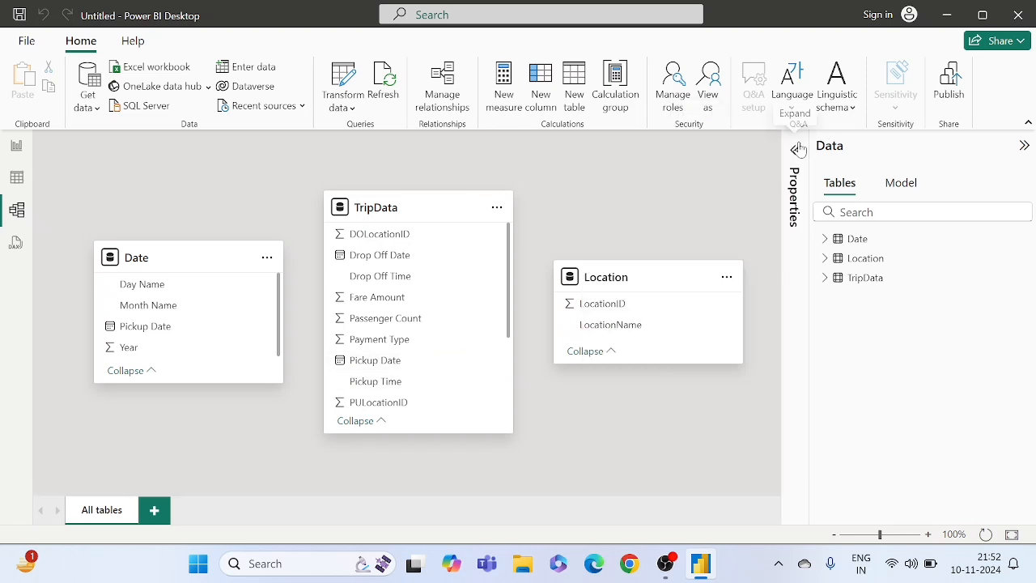
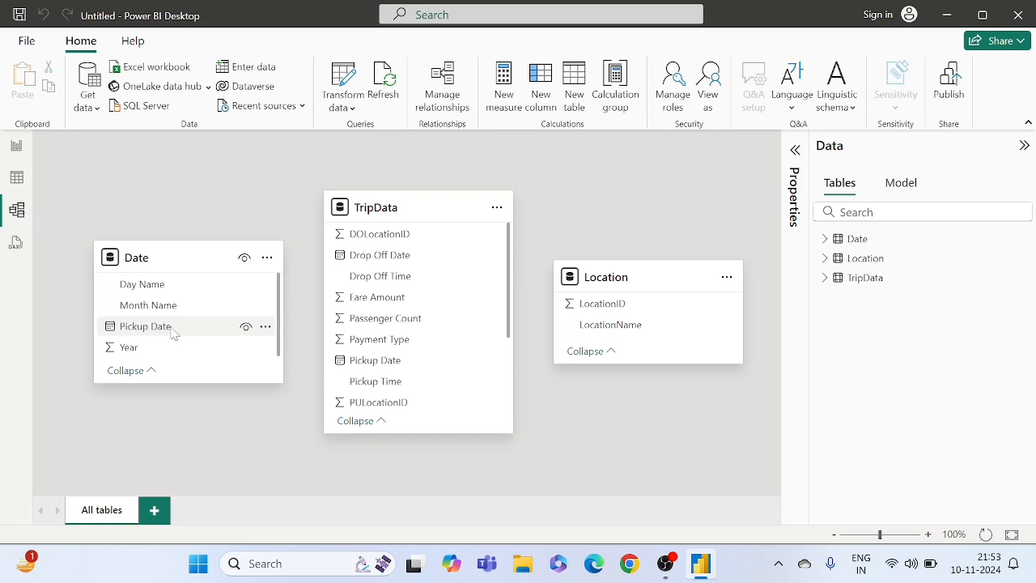
# - Create an active one-to-many relationship from Date's Pickup Date to TripData's Pickup Date with single cross-filtering, and align the Date table with TripData
pyautogui.scroll(-1, 381, 372)
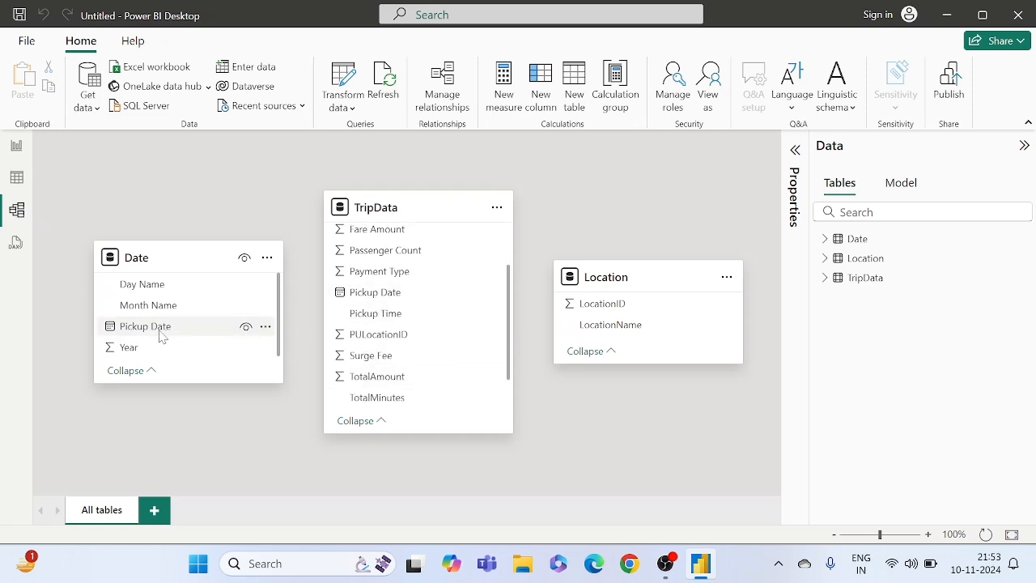
pyautogui.moveTo(153, 334); pyautogui.dragTo(372, 298)
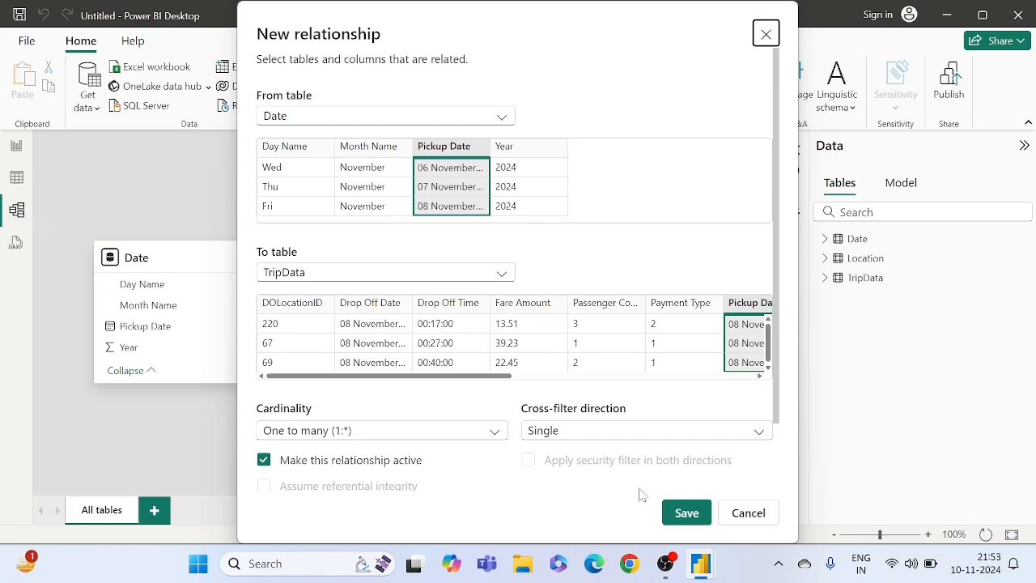
pyautogui.click(684, 513)
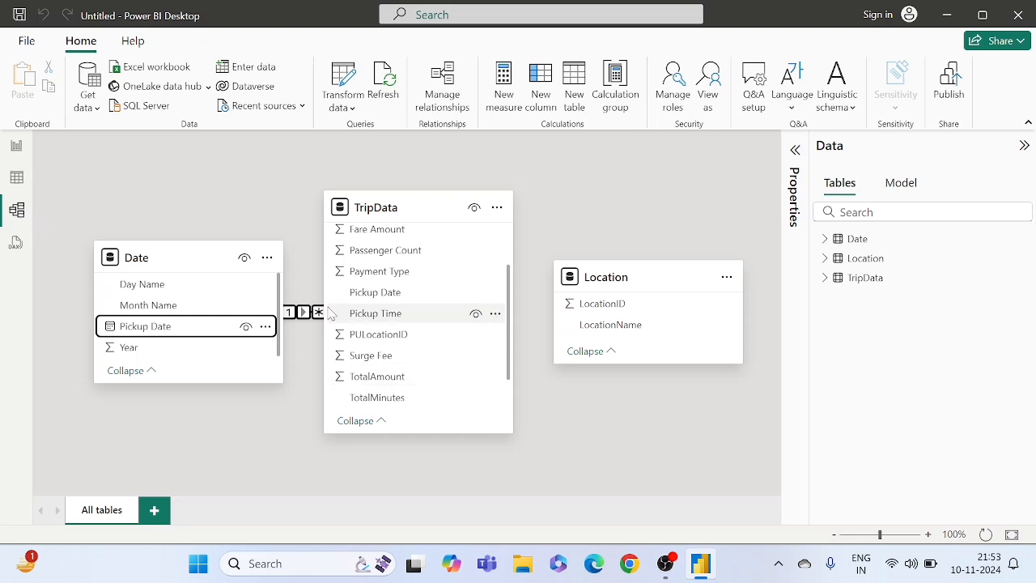
pyautogui.moveTo(189, 261); pyautogui.dragTo(162, 209)
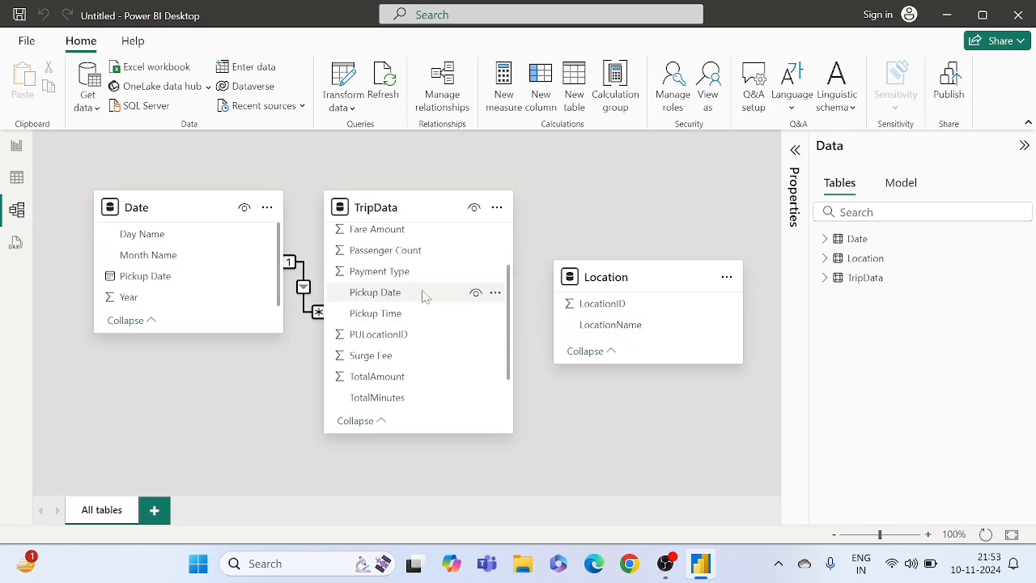
# - Create an active one-to-many relationship from Location's LocationID to TripData's PULocationID, and align the Location table with TripData
pyautogui.scroll(2, 400, 311)
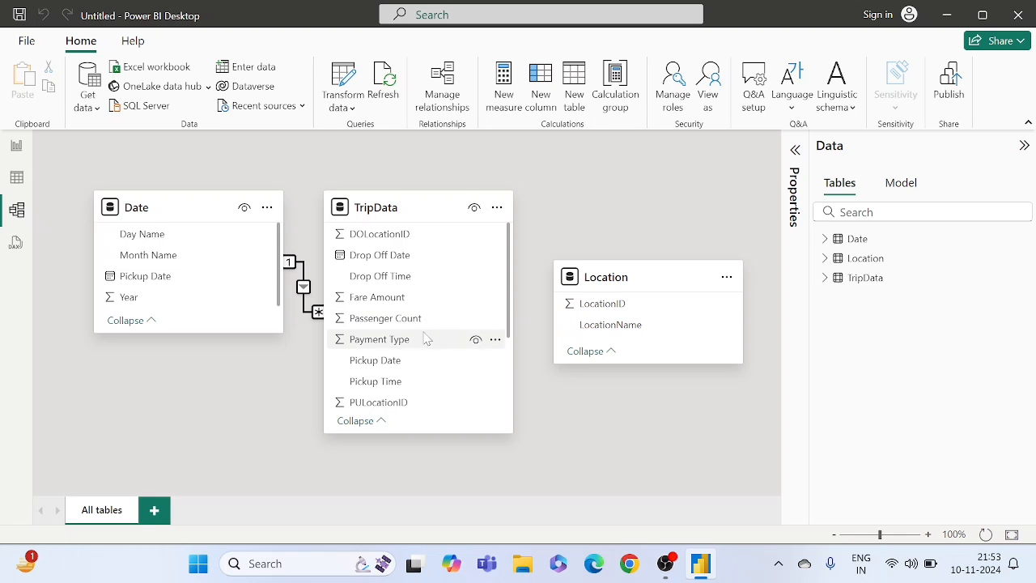
pyautogui.scroll(-3, 405, 359)
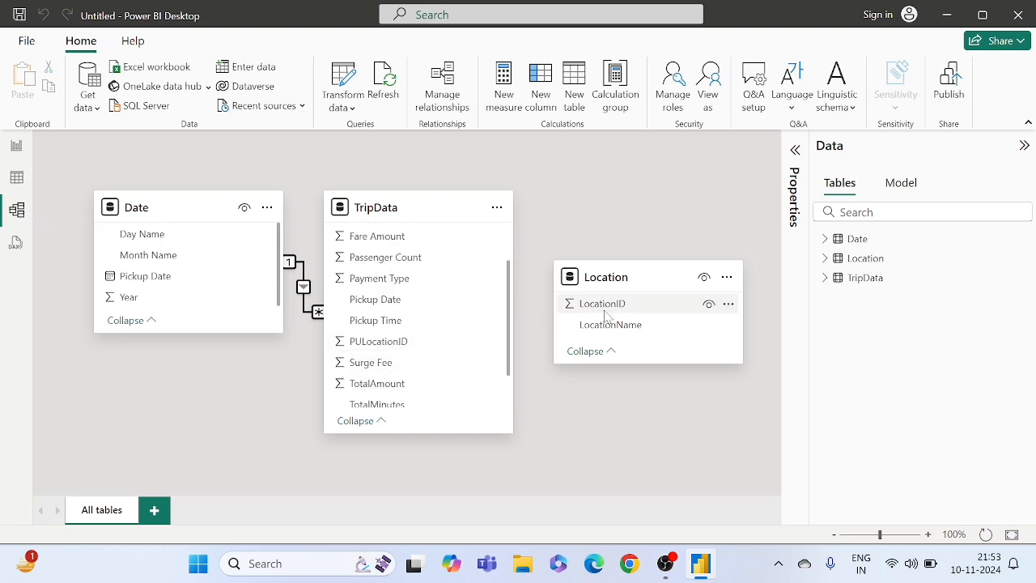
pyautogui.moveTo(605, 314); pyautogui.dragTo(407, 348)
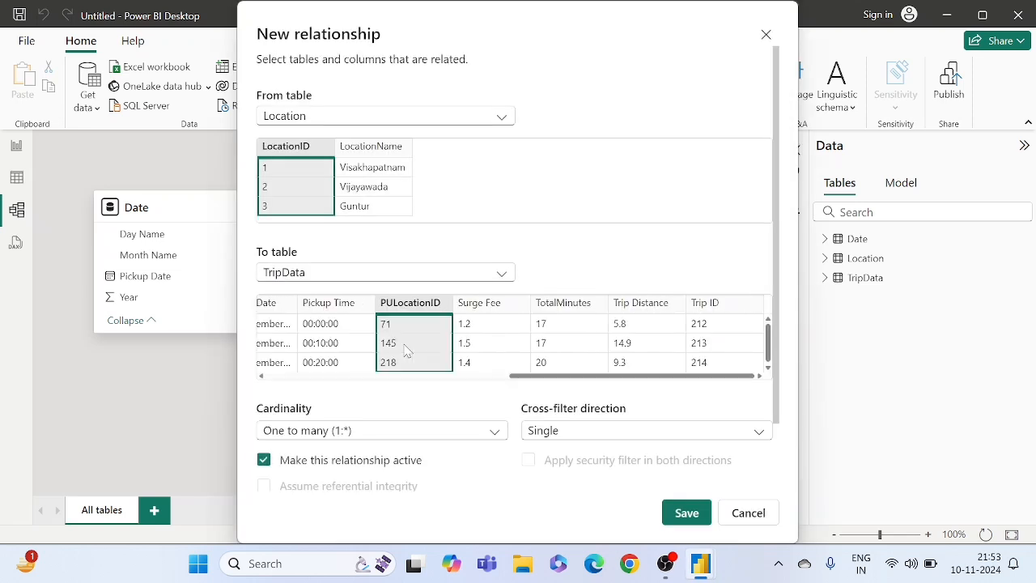
pyautogui.click(688, 510)
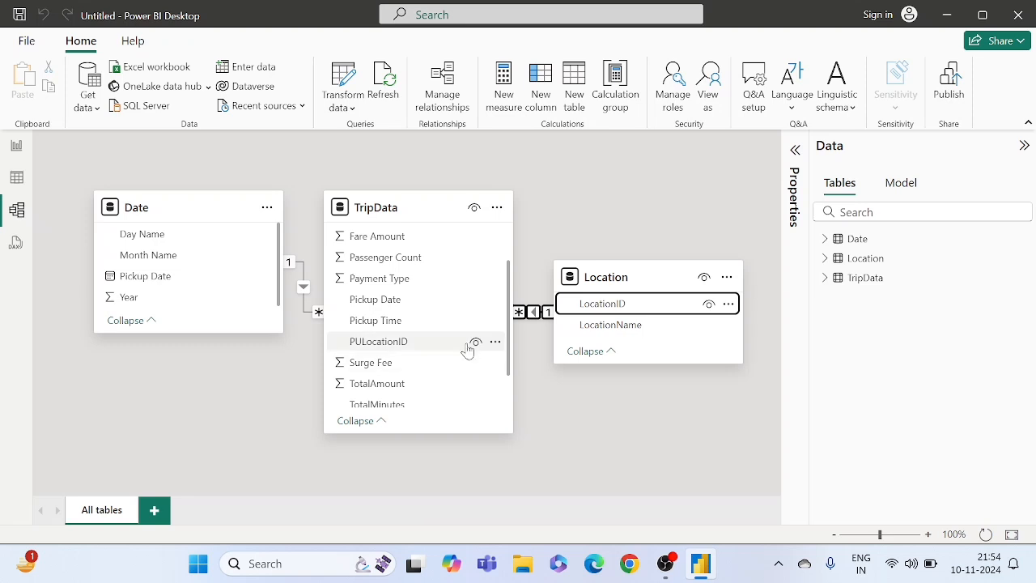
pyautogui.moveTo(642, 277); pyautogui.dragTo(652, 193)
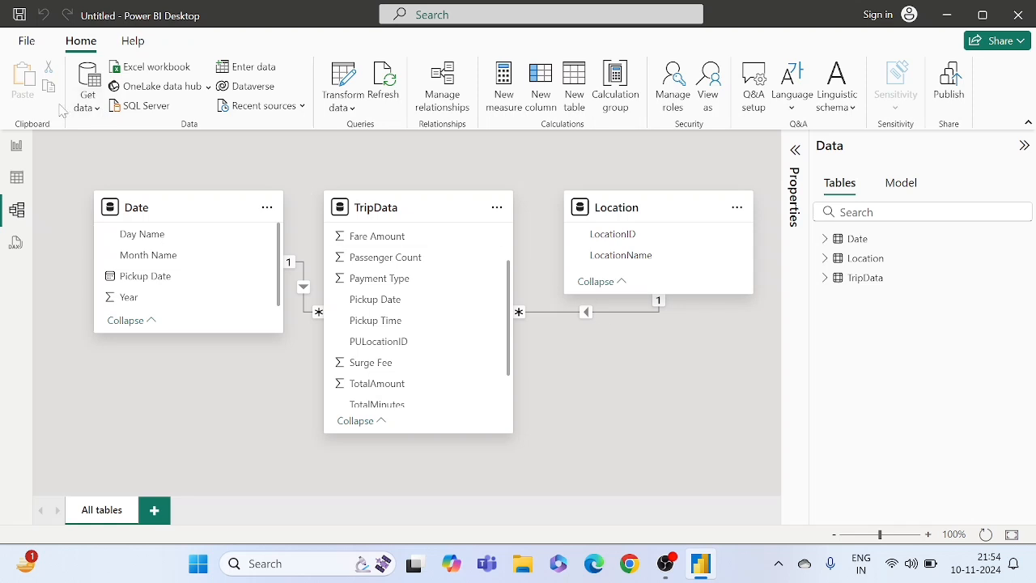
# - Switch to the report page and set its canvas background to black (#000000) with 0% transparency
pyautogui.click(12, 148)
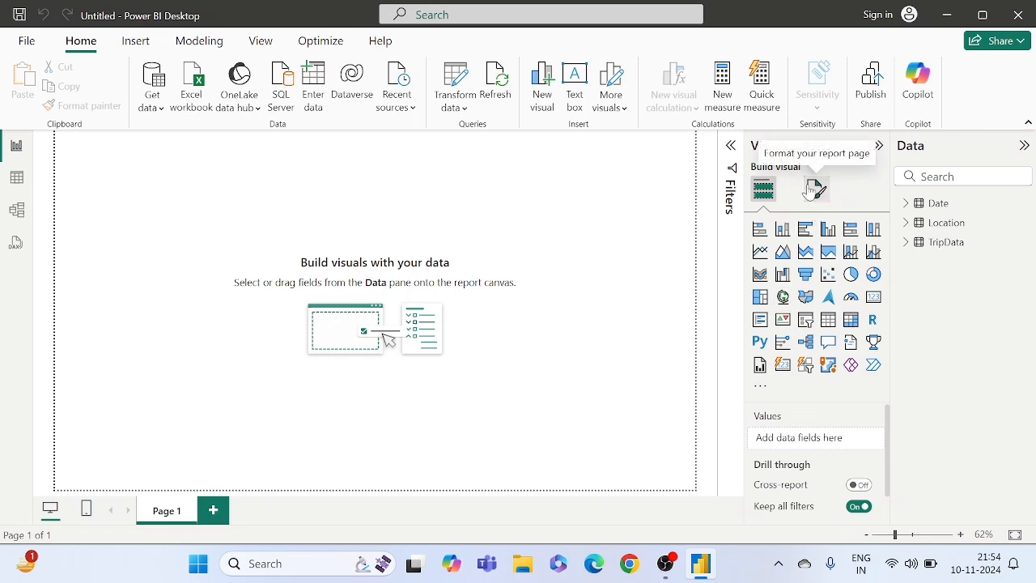
pyautogui.click(814, 188)
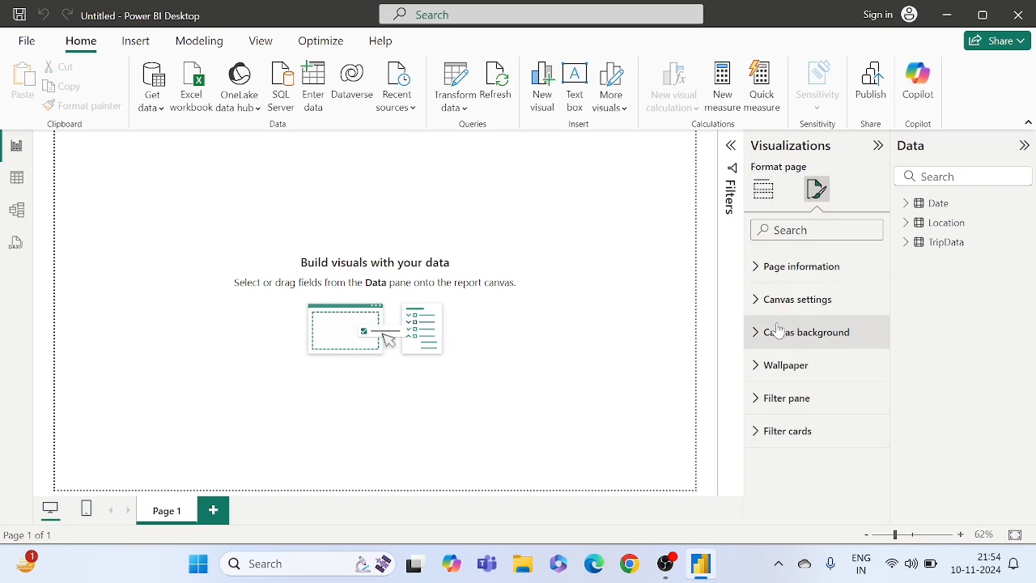
pyautogui.click(771, 339)
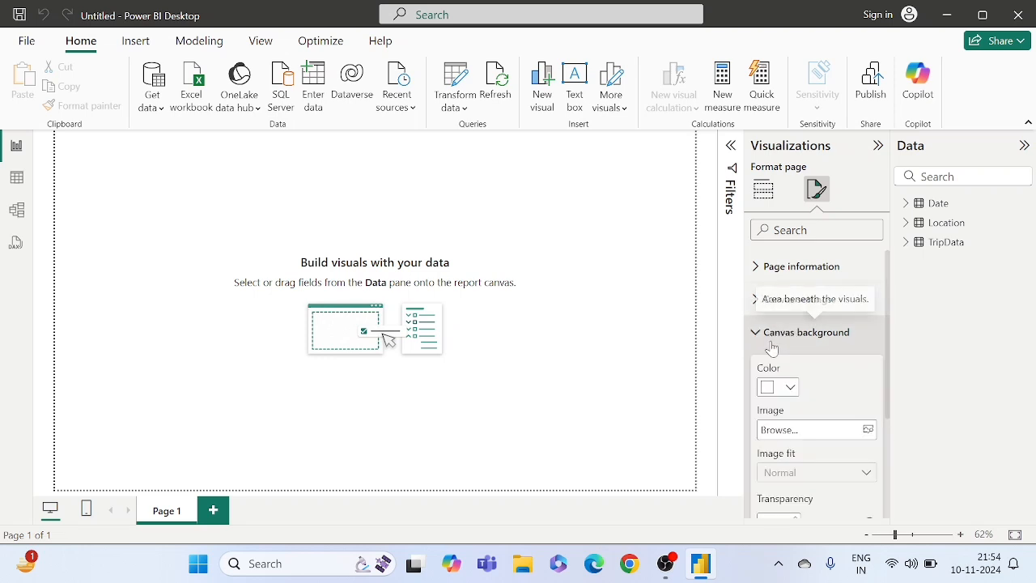
pyautogui.click(782, 393)
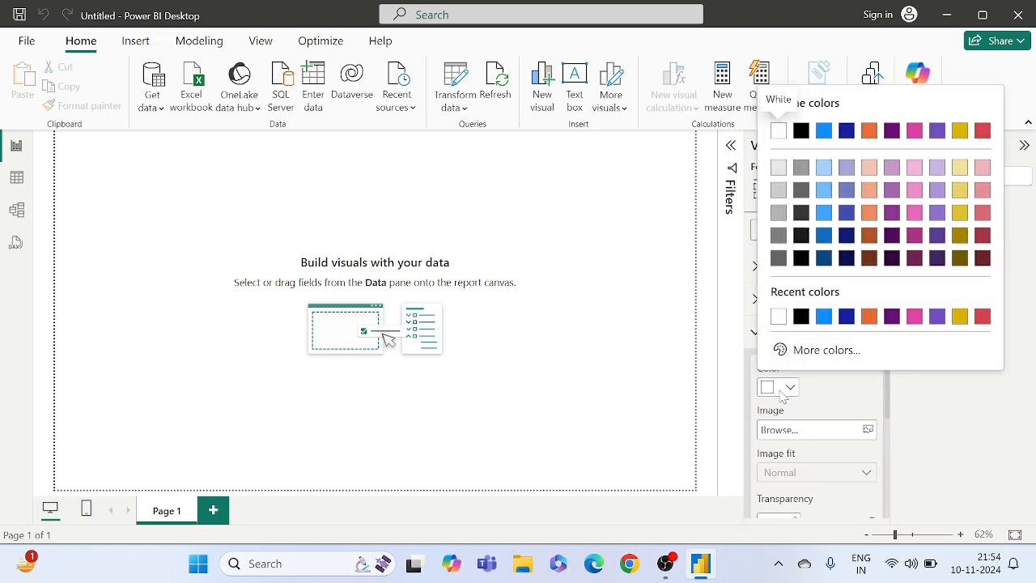
pyautogui.click(799, 318)
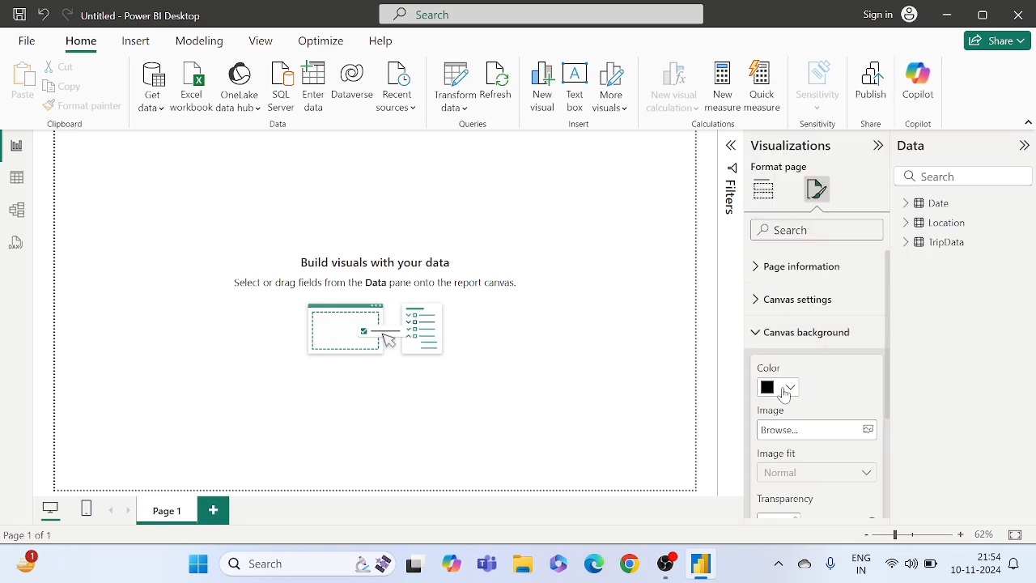
pyautogui.scroll(-2, 783, 393)
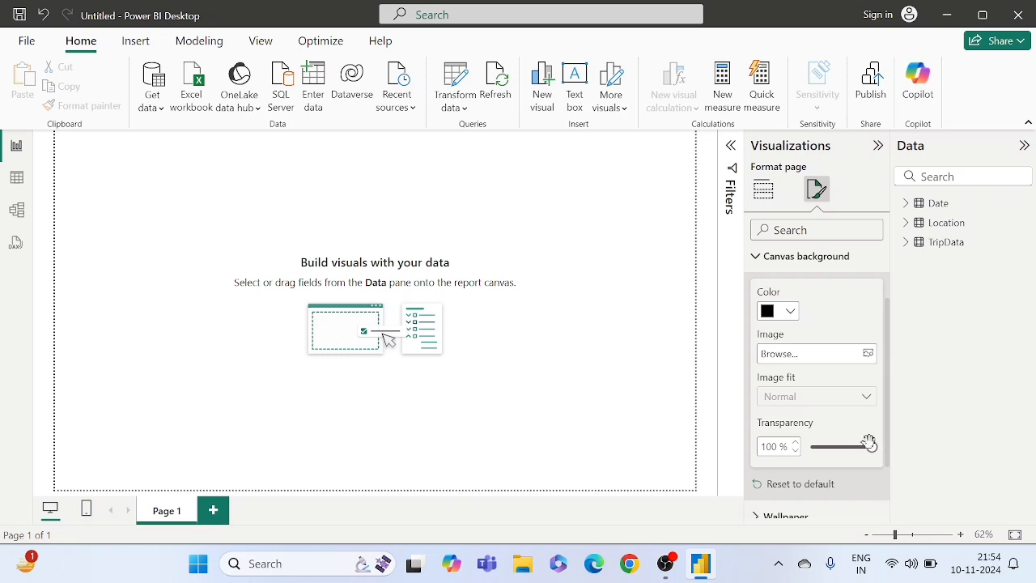
pyautogui.moveTo(871, 446); pyautogui.dragTo(811, 446)
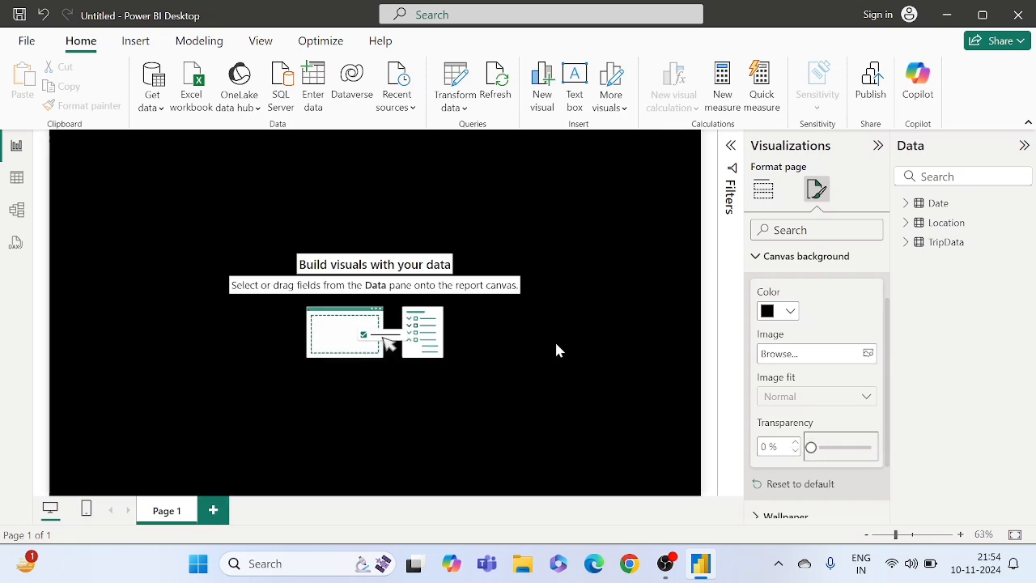
pyautogui.click(556, 350)
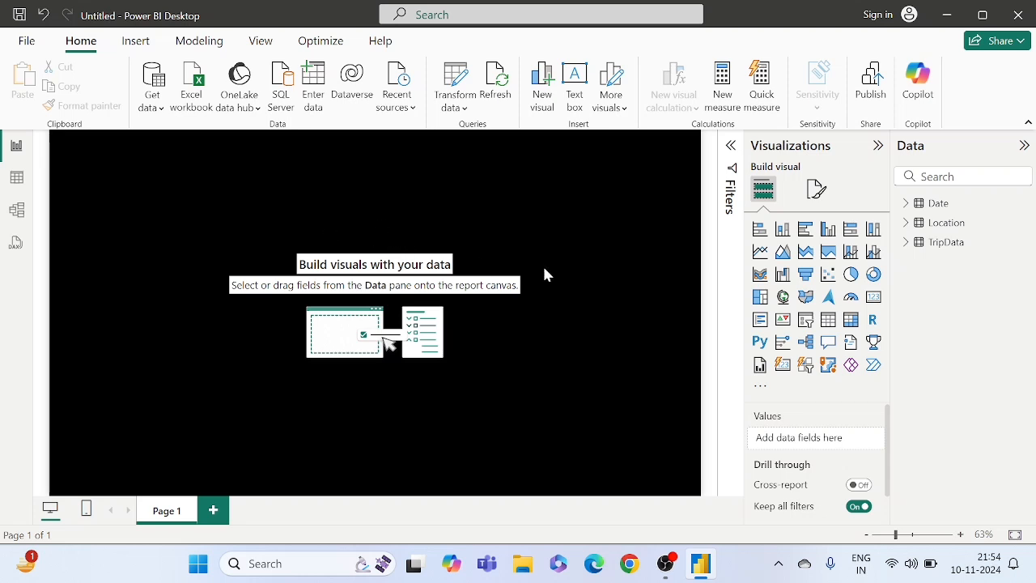
pyautogui.click(816, 189)
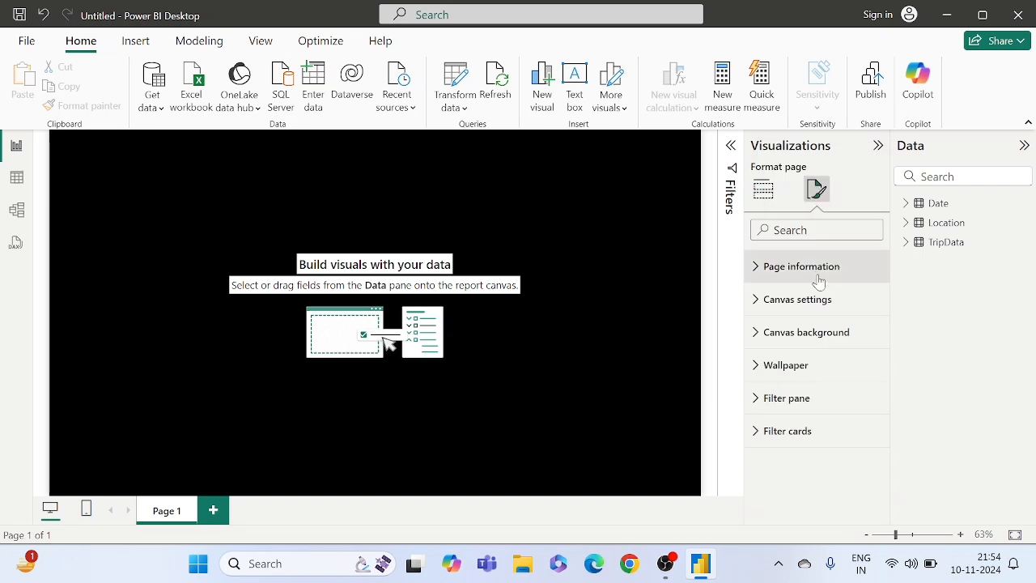
pyautogui.click(785, 346)
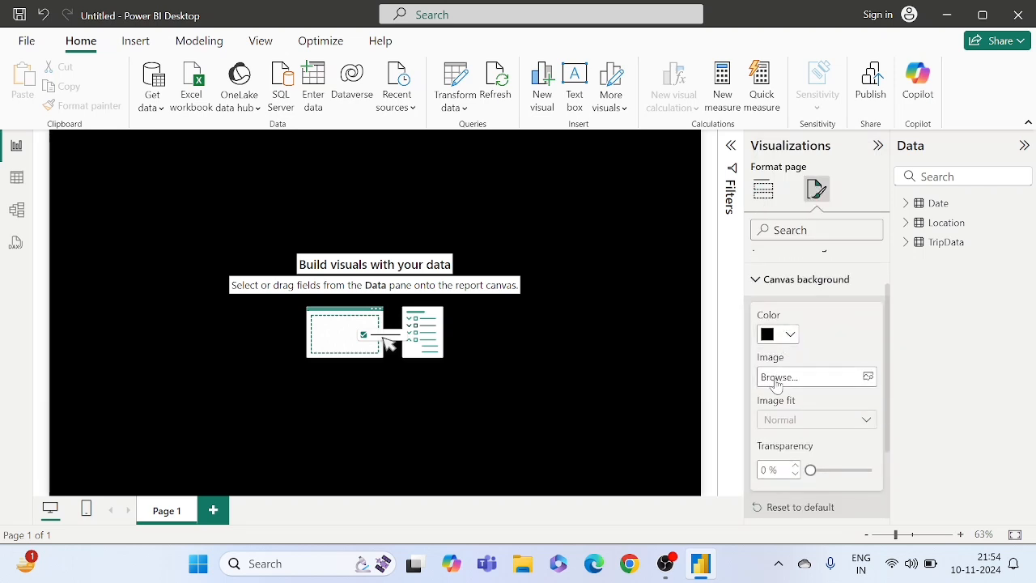
pyautogui.click(572, 325)
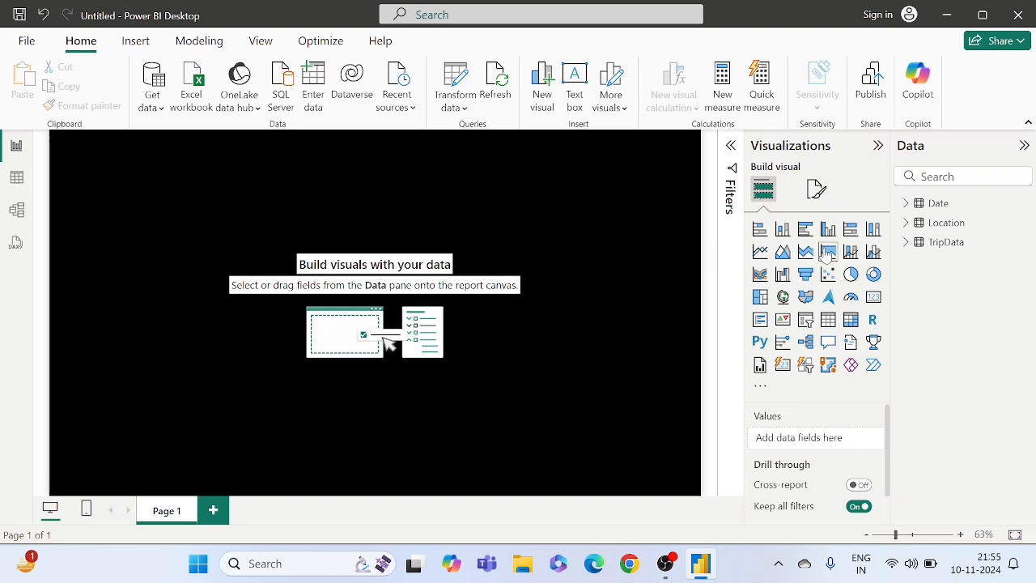
# - Add a small card visual showing the sum of TotalAmount from TripData, placed in the upper part of the black canvas and sized to fit one line
pyautogui.click(873, 298)
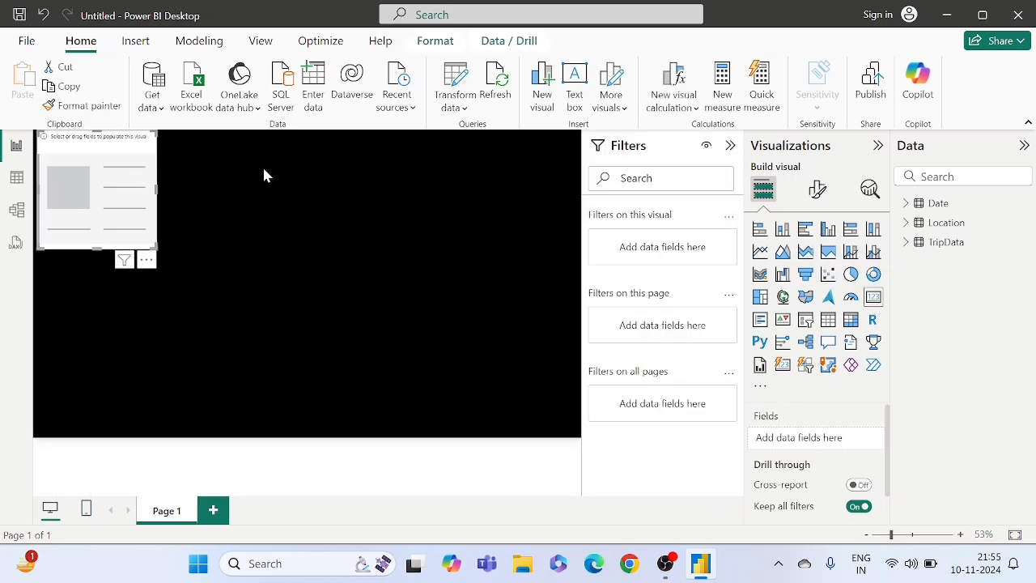
pyautogui.moveTo(107, 171); pyautogui.dragTo(234, 198)
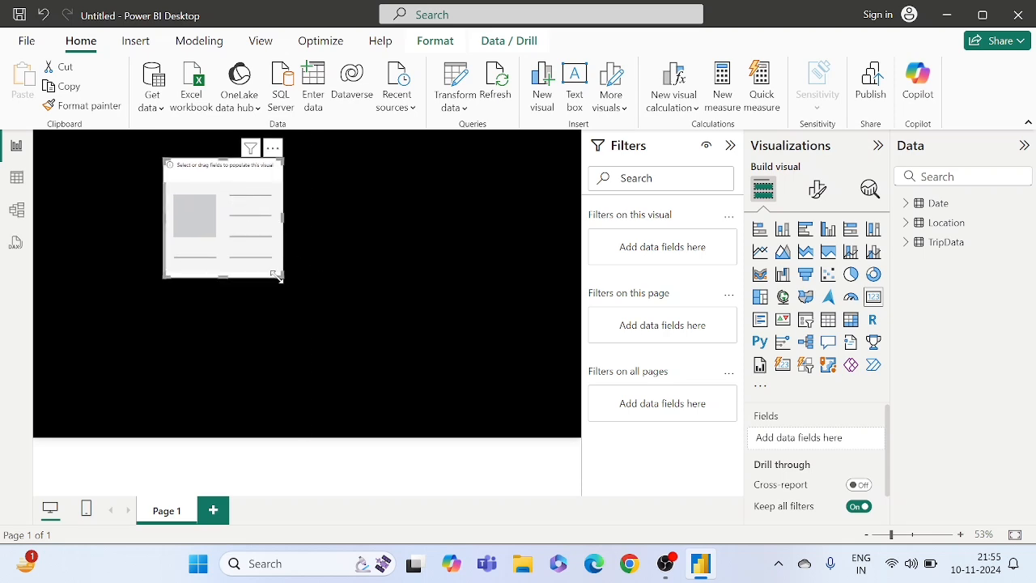
pyautogui.moveTo(278, 276); pyautogui.dragTo(250, 216)
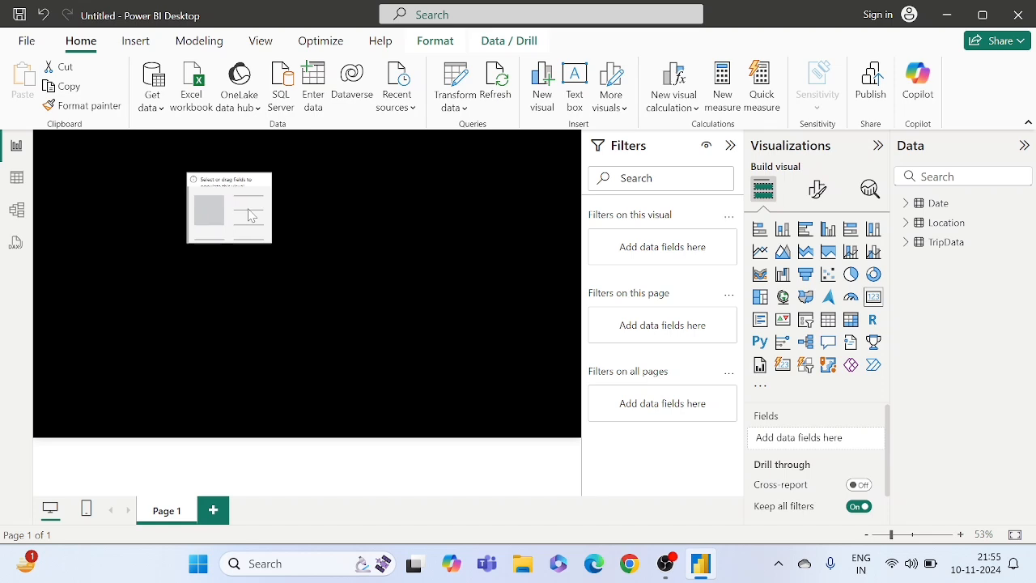
pyautogui.click(907, 243)
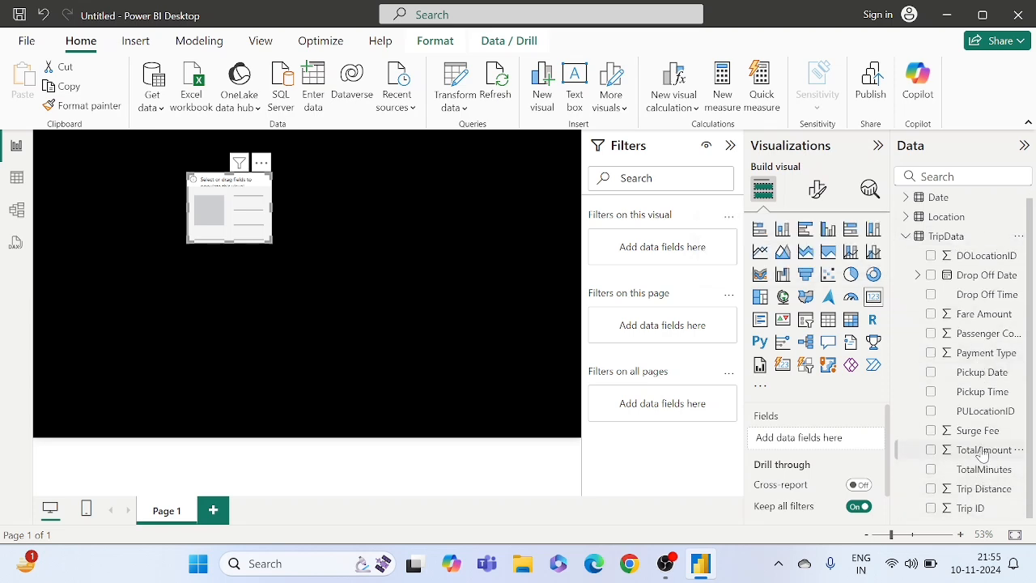
pyautogui.moveTo(971, 454); pyautogui.dragTo(821, 443)
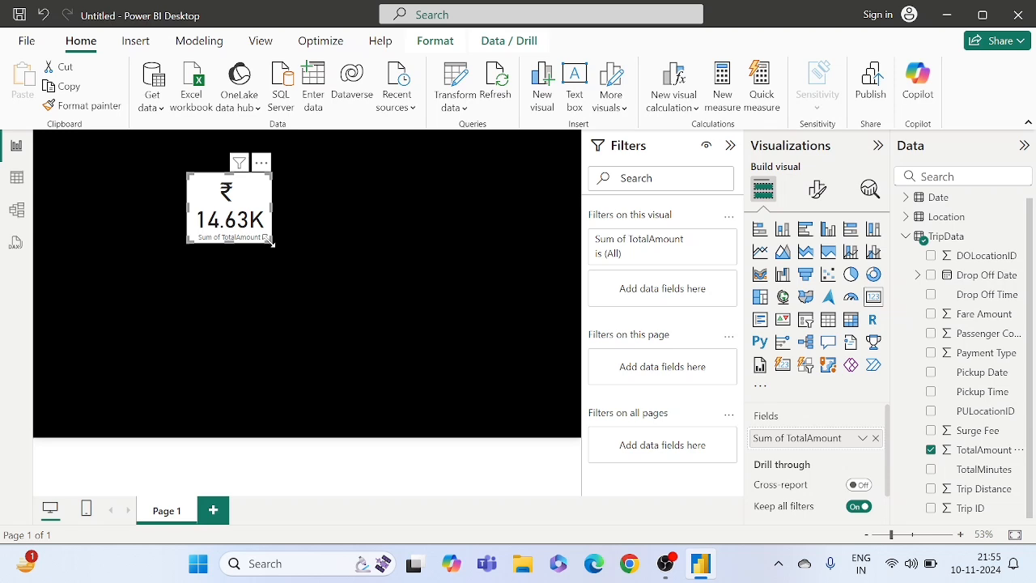
pyautogui.moveTo(270, 241)
pyautogui.mouseDown()
pyautogui.moveTo(293, 237)
pyautogui.moveTo(280, 229)
pyautogui.mouseUp()
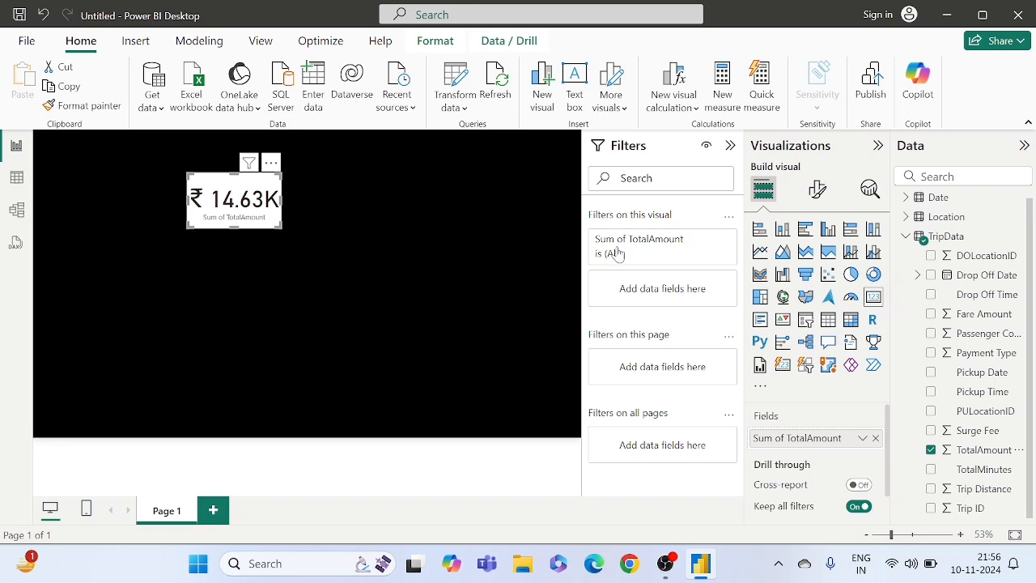
# - Turn off the card's category label and set its callout value to 0 decimal places
pyautogui.click(815, 190)
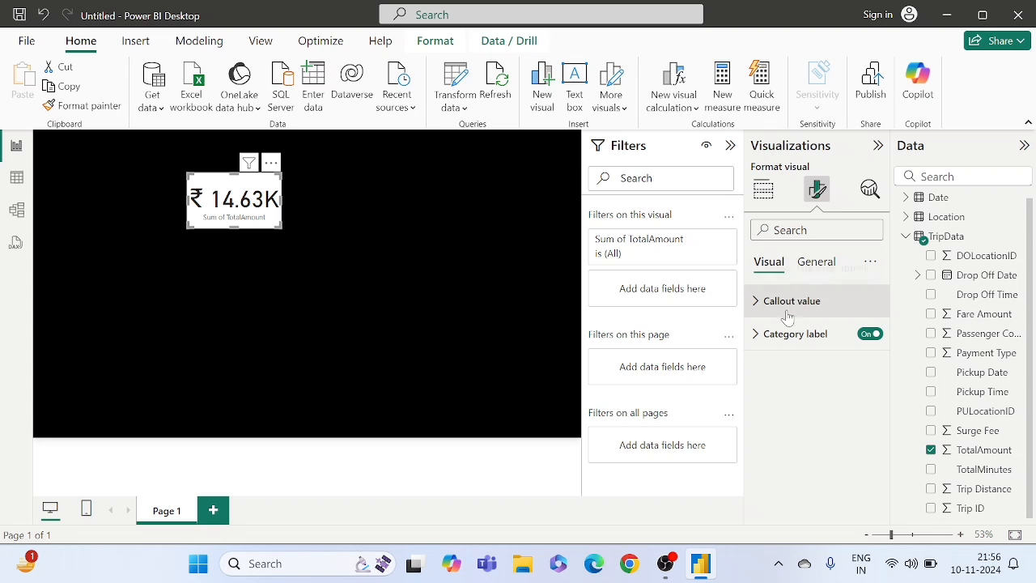
pyautogui.click(870, 335)
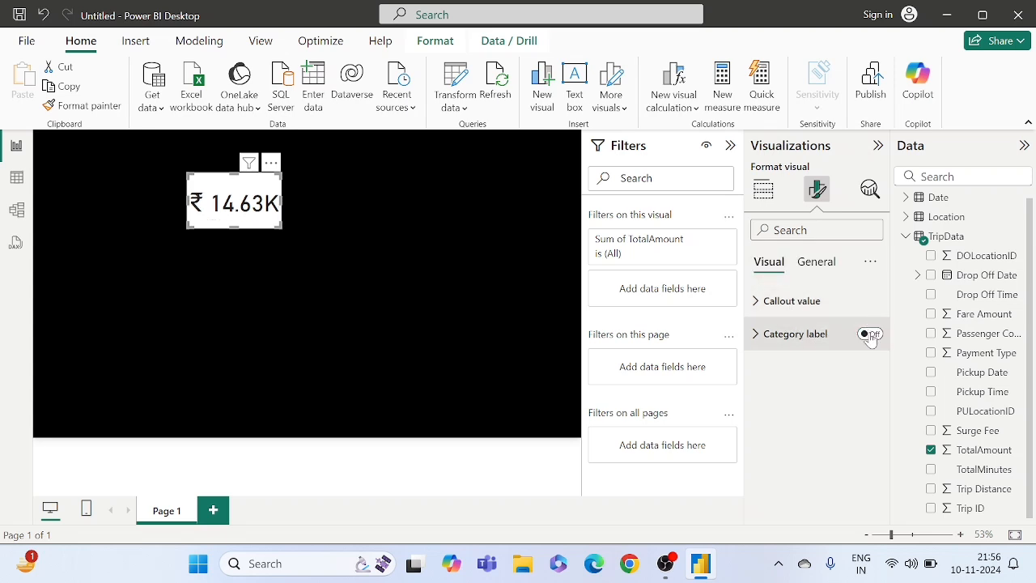
pyautogui.click(788, 300)
pyautogui.scroll(-1, 789, 301)
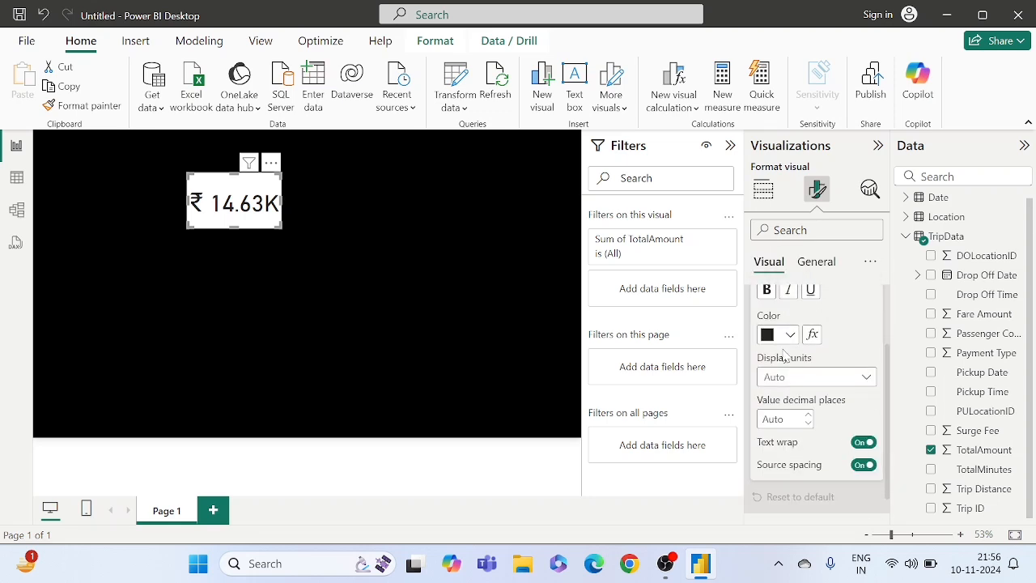
pyautogui.scroll(-1, 782, 358)
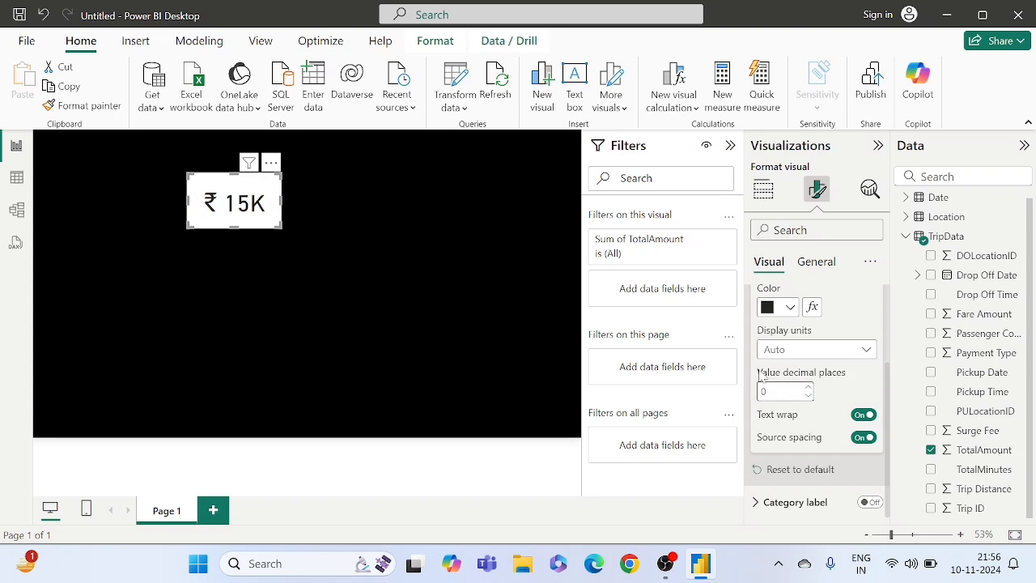
# - Turn on the card's title, set its text to Total Revenue and centre it horizontally
pyautogui.click(820, 264)
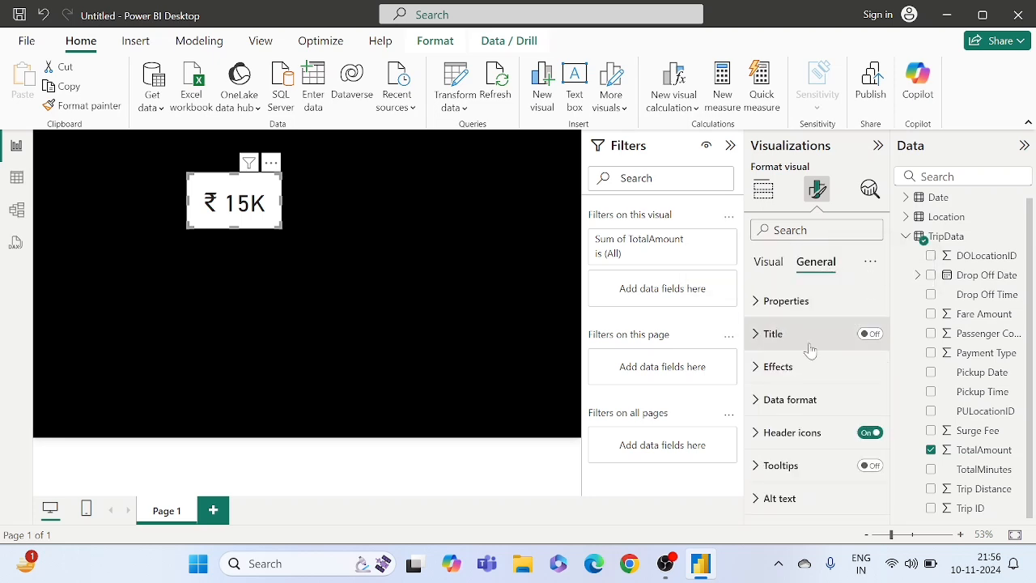
pyautogui.click(870, 334)
pyautogui.click(793, 335)
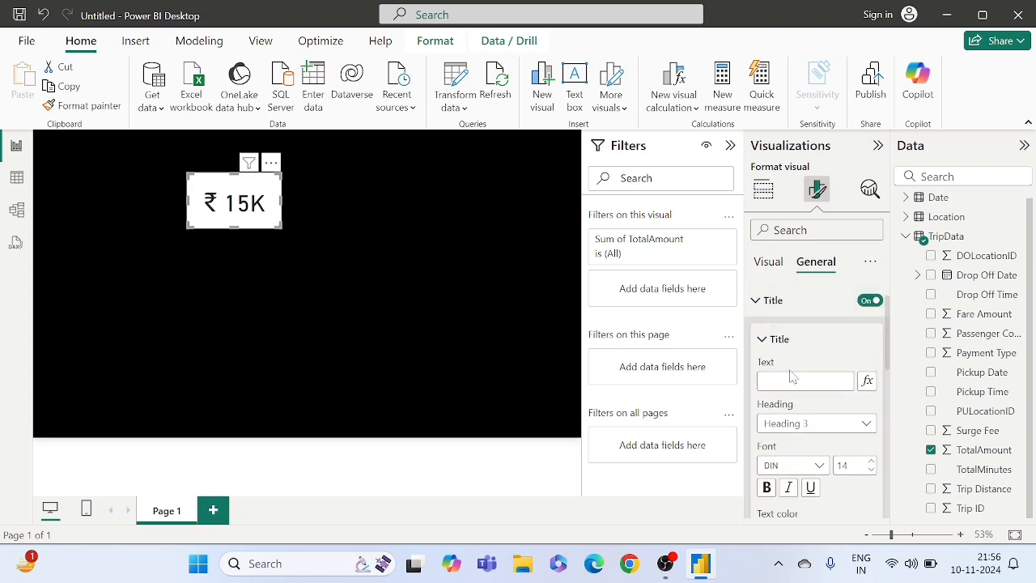
pyautogui.click(793, 378)
pyautogui.write('Total Revenue')
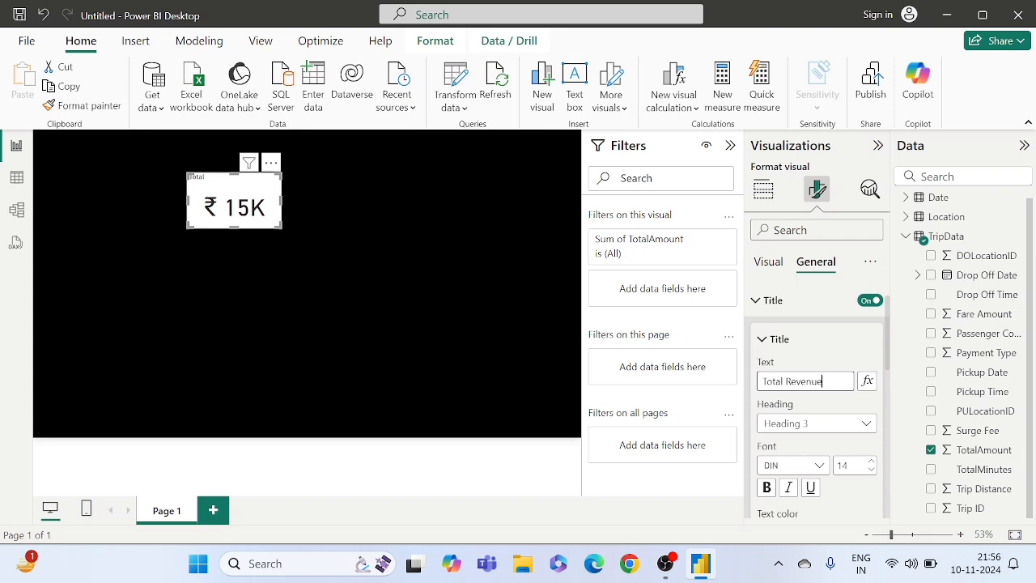
pyautogui.press('Return')
pyautogui.scroll(-1, 813, 405)
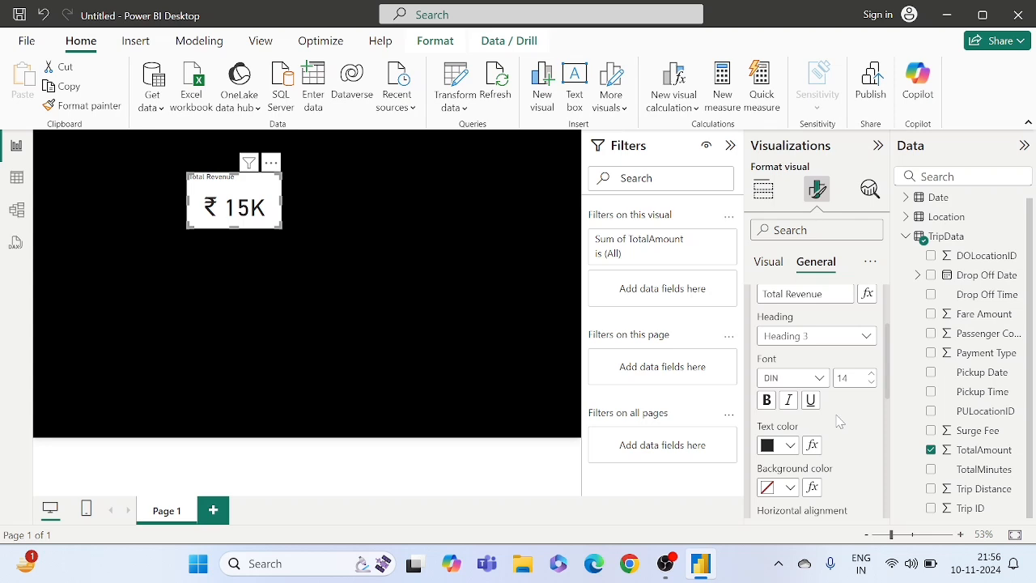
pyautogui.scroll(-1, 839, 421)
pyautogui.click(789, 453)
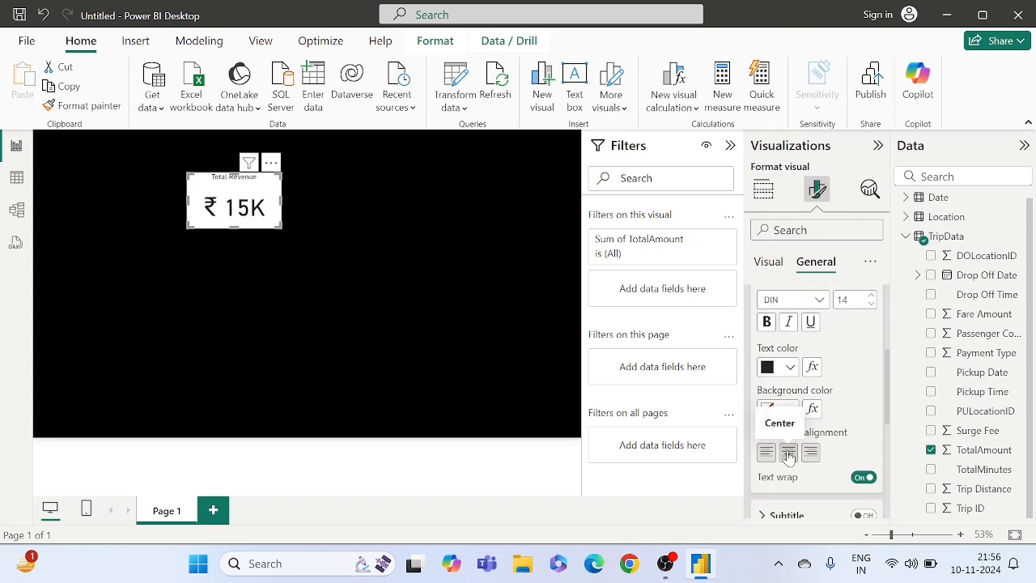
# - Set the Total Revenue card's title text colour to white and its background transparency to 90%
pyautogui.click(774, 366)
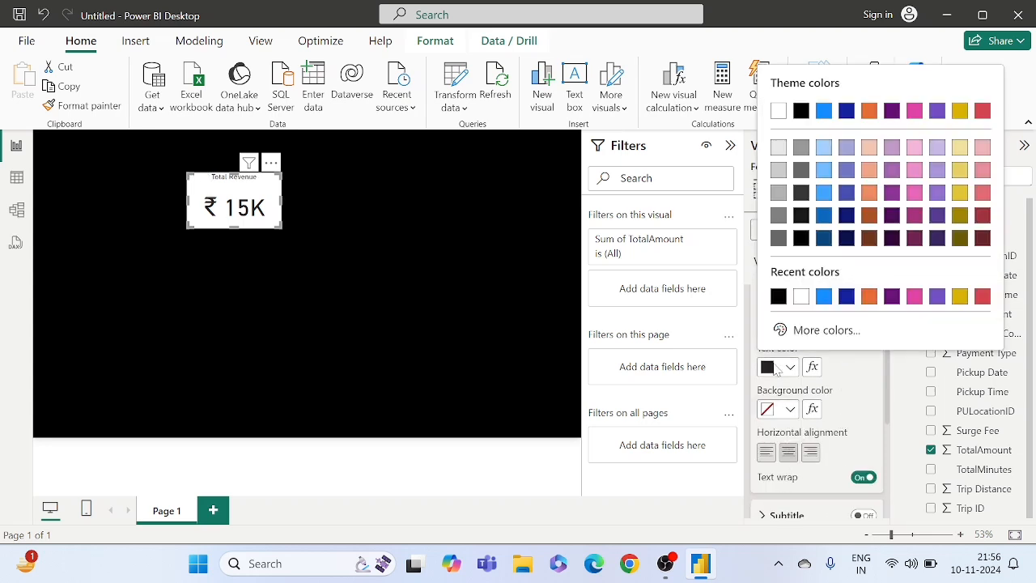
pyautogui.click(801, 296)
pyautogui.scroll(-1, 848, 385)
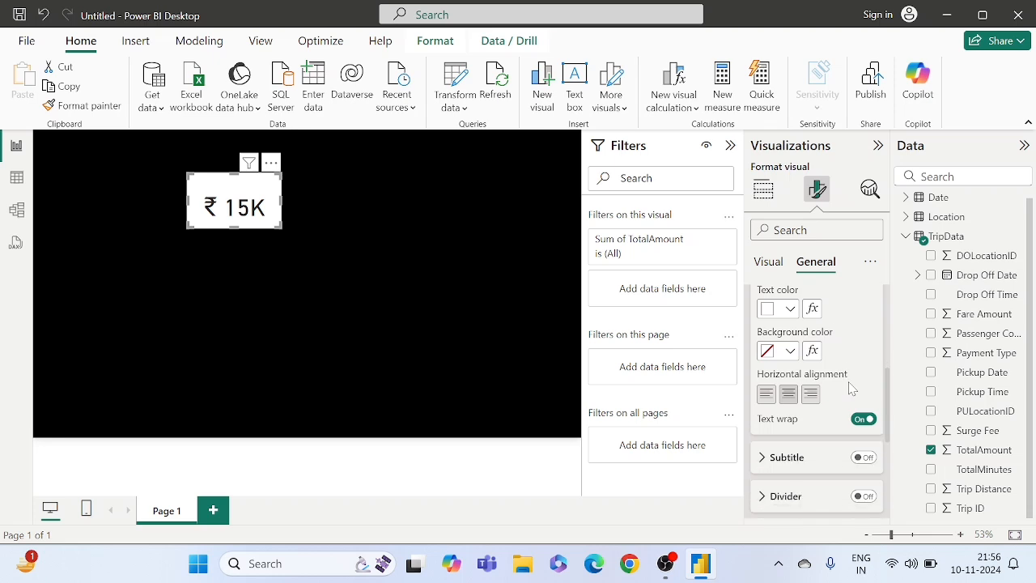
pyautogui.scroll(-2, 800, 461)
pyautogui.scroll(-1, 800, 462)
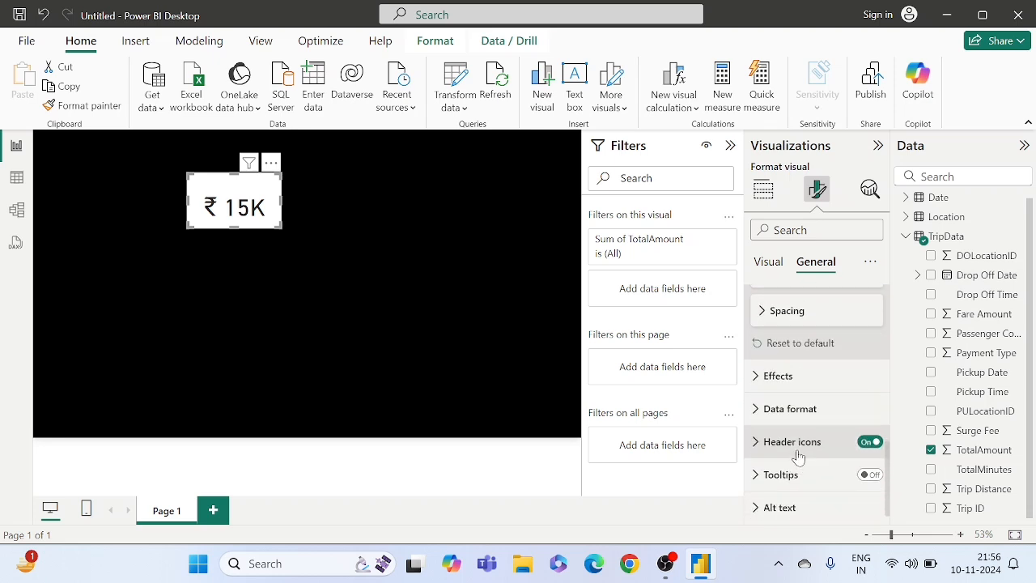
pyautogui.click(778, 377)
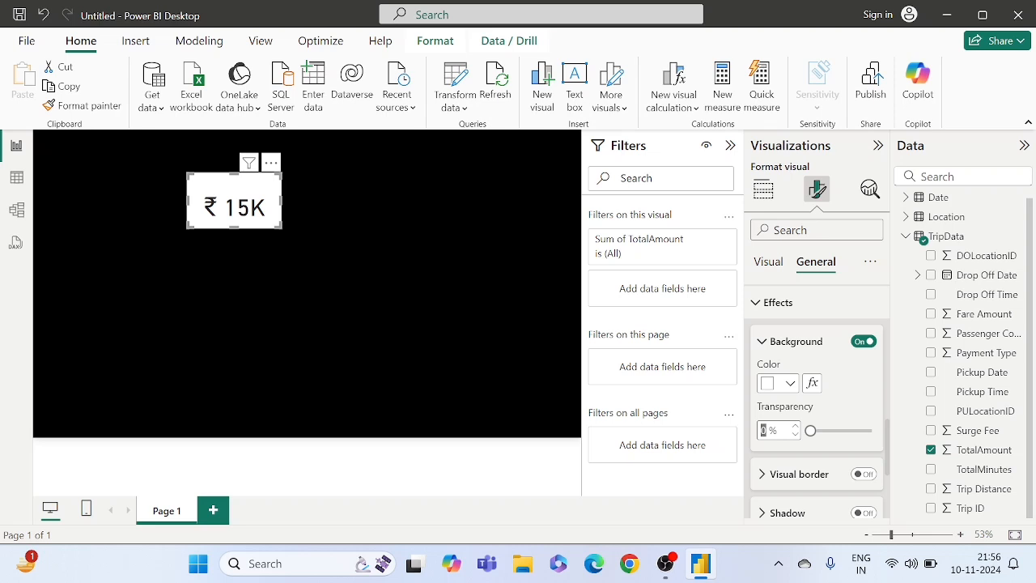
pyautogui.moveTo(810, 430); pyautogui.dragTo(865, 429)
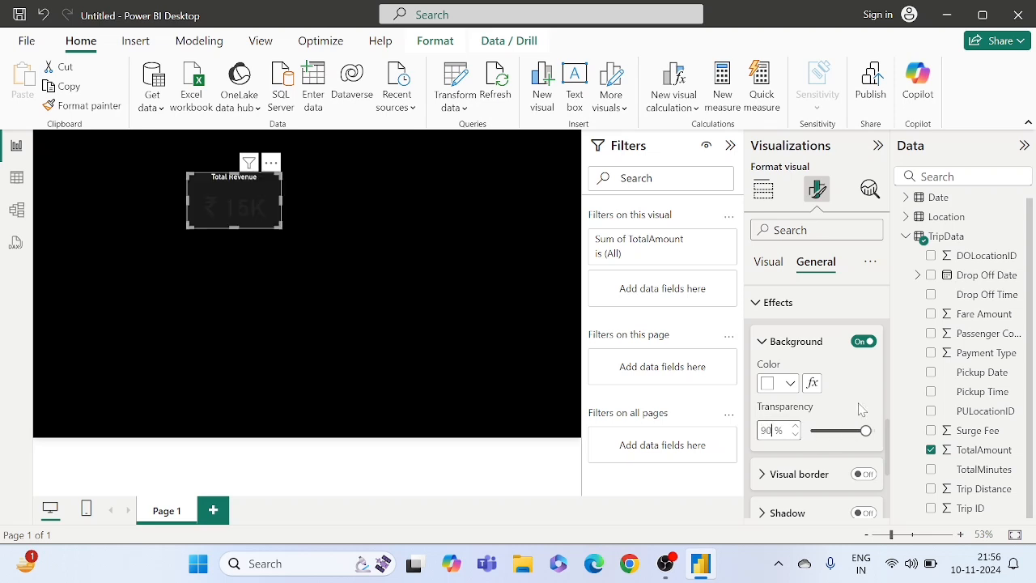
# - Turn on the card's visual border, colour it white (#FFFFFF) and round its corners to 14 px
pyautogui.scroll(-3, 860, 407)
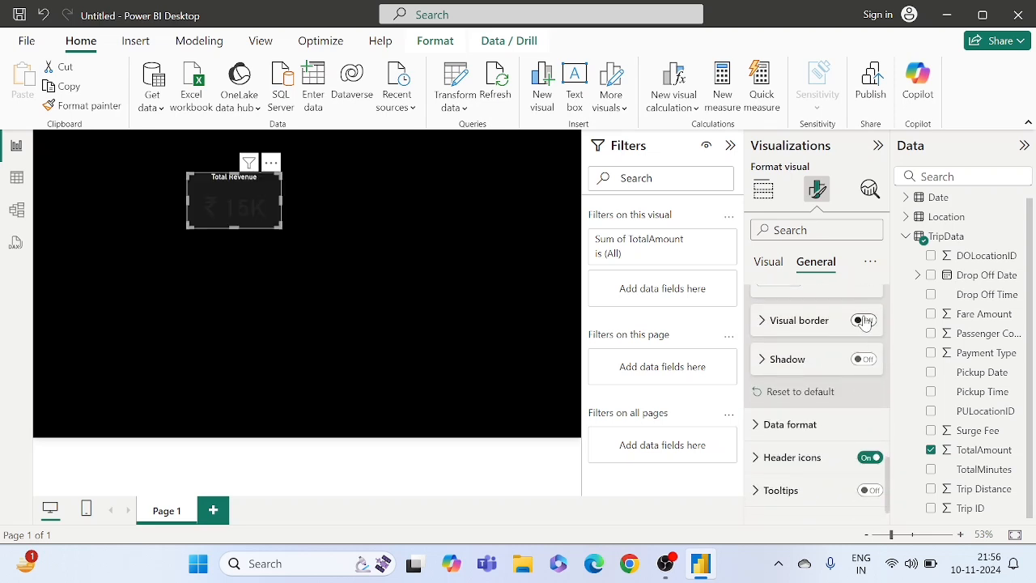
pyautogui.click(864, 321)
pyautogui.click(767, 321)
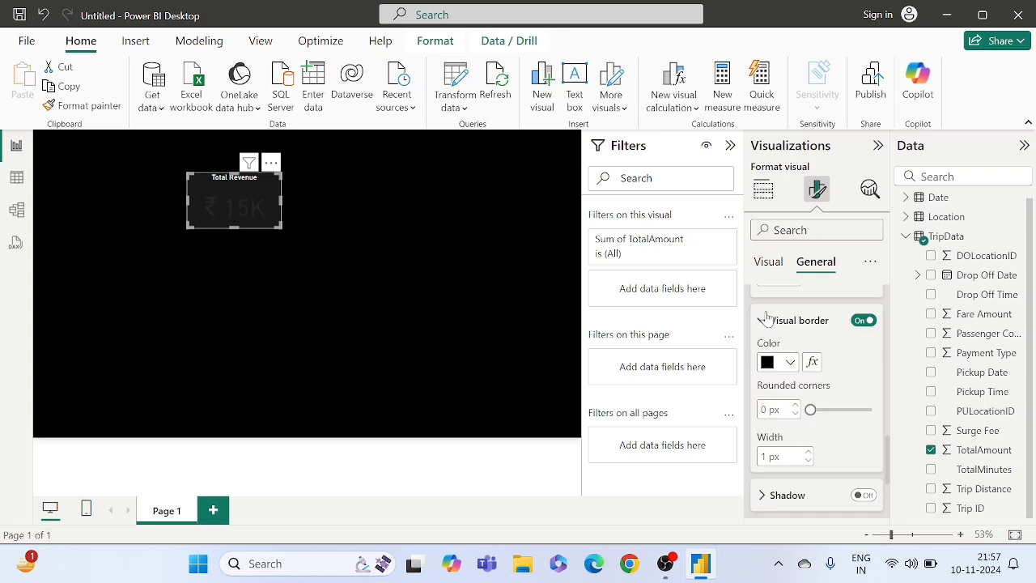
pyautogui.scroll(-2, 817, 388)
pyautogui.scroll(1, 816, 380)
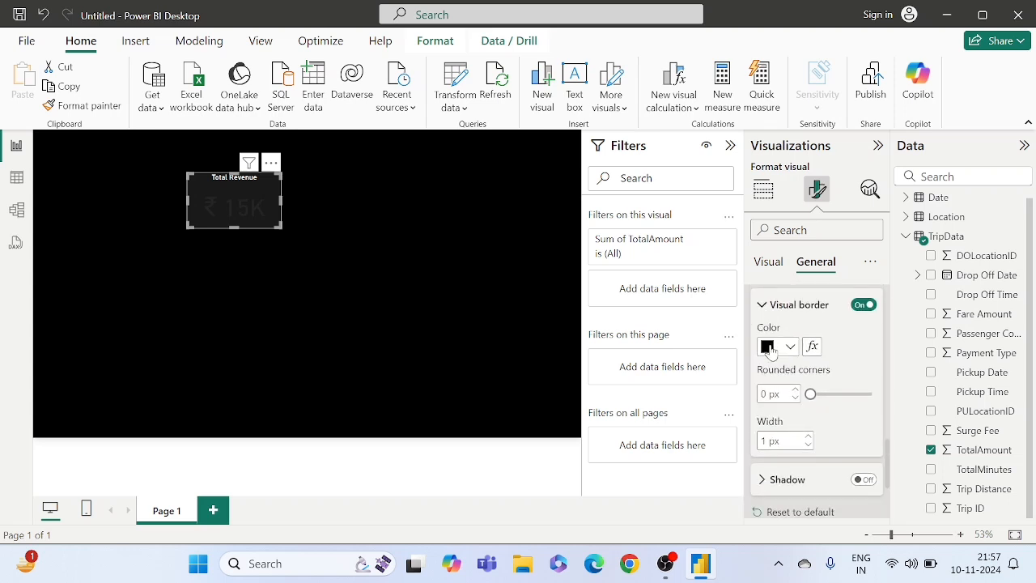
pyautogui.click(769, 347)
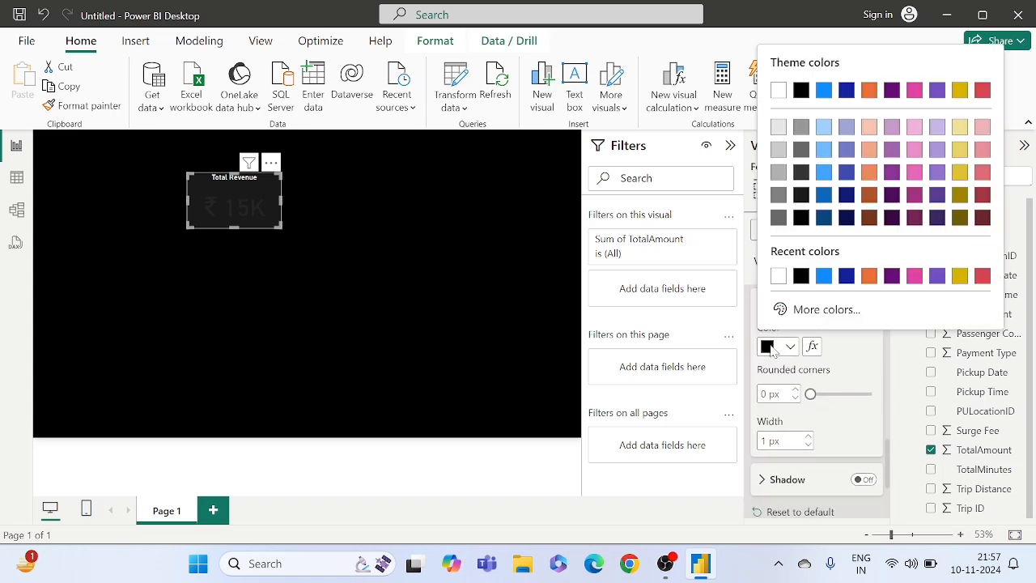
pyautogui.click(778, 276)
pyautogui.scroll(-1, 819, 411)
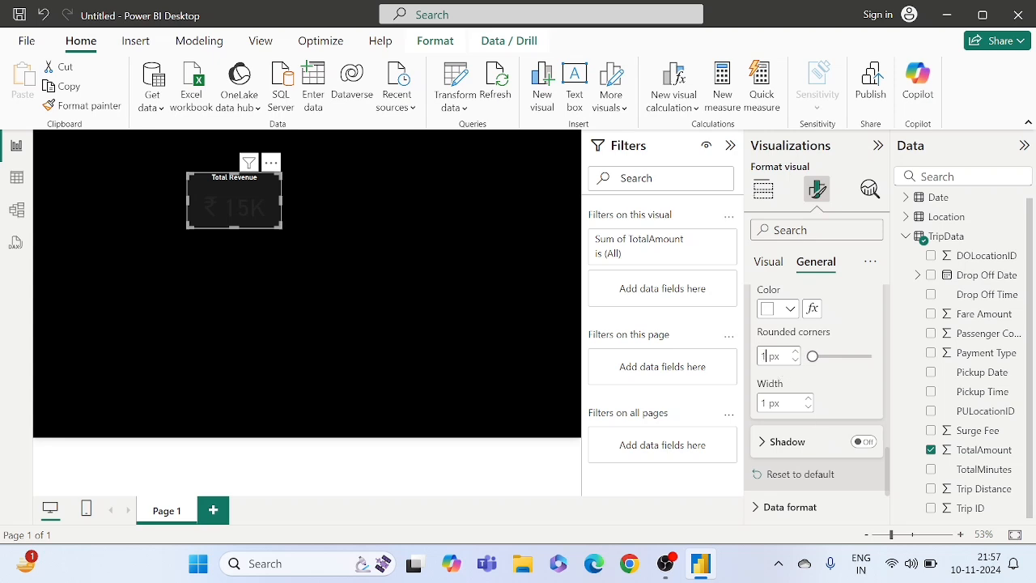
pyautogui.moveTo(810, 356); pyautogui.dragTo(838, 356)
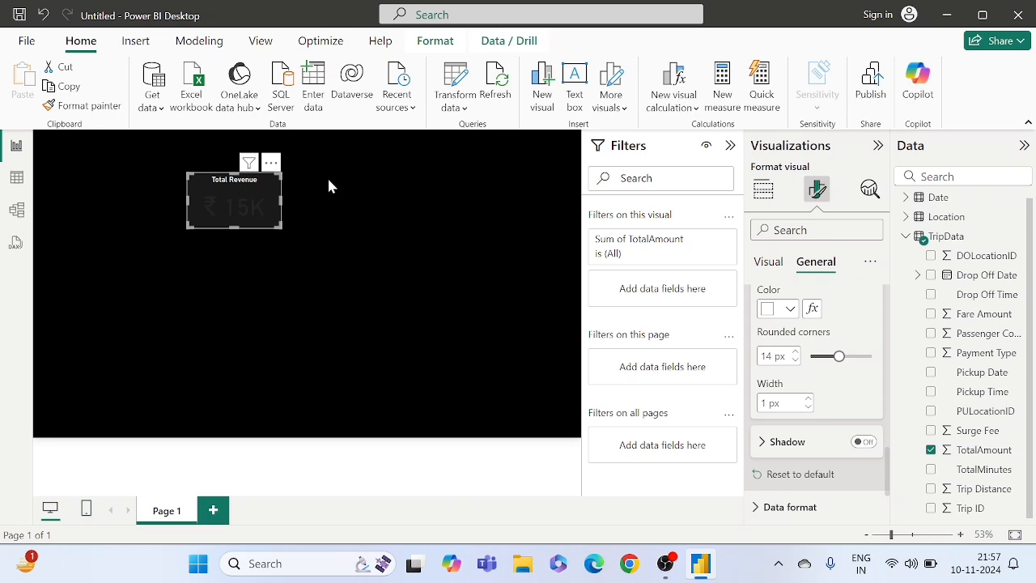
# - Set the colour of the card's callout value to white
pyautogui.click(759, 265)
pyautogui.scroll(1, 809, 346)
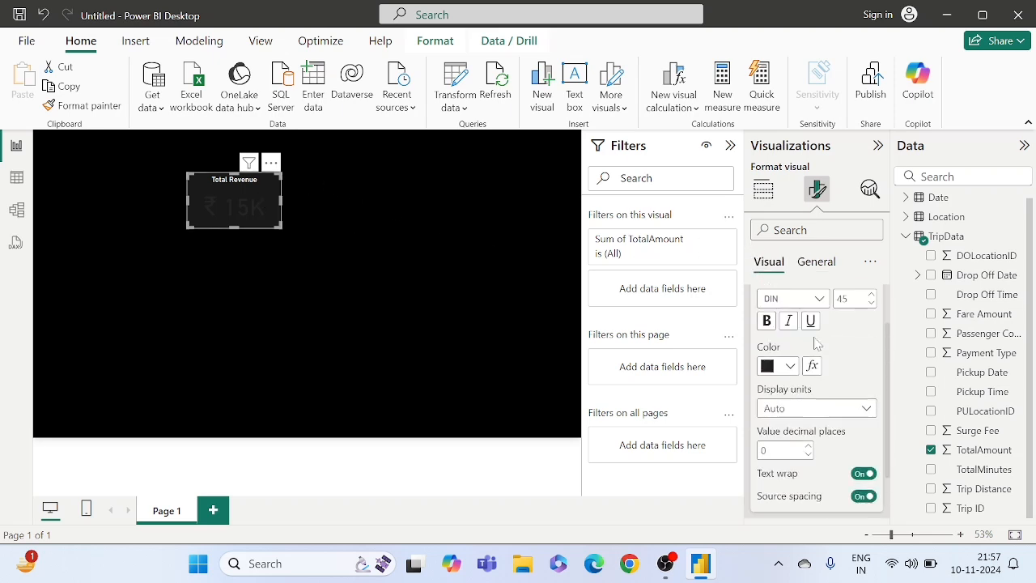
pyautogui.scroll(1, 815, 344)
pyautogui.scroll(2, 836, 339)
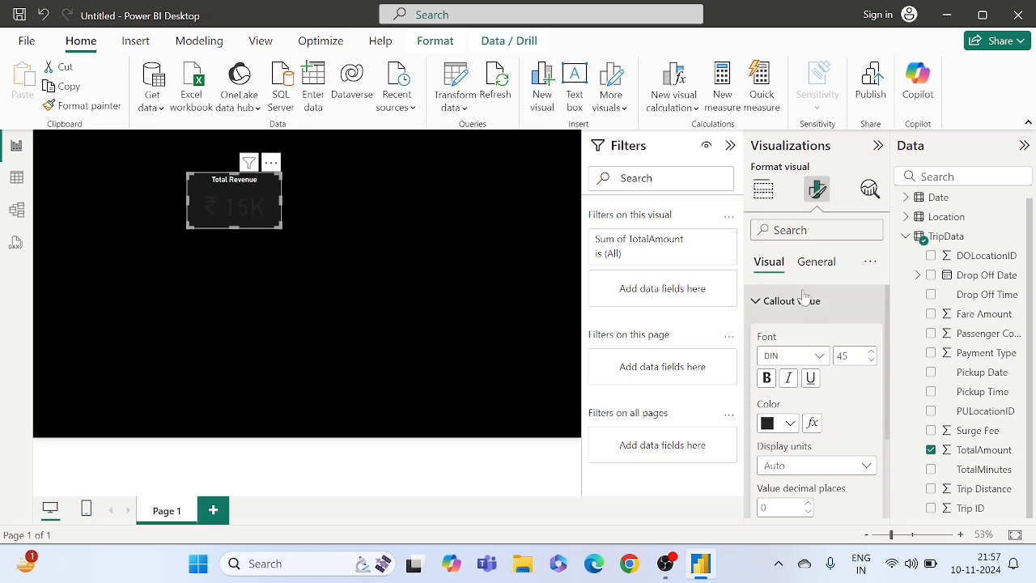
pyautogui.scroll(-2, 840, 413)
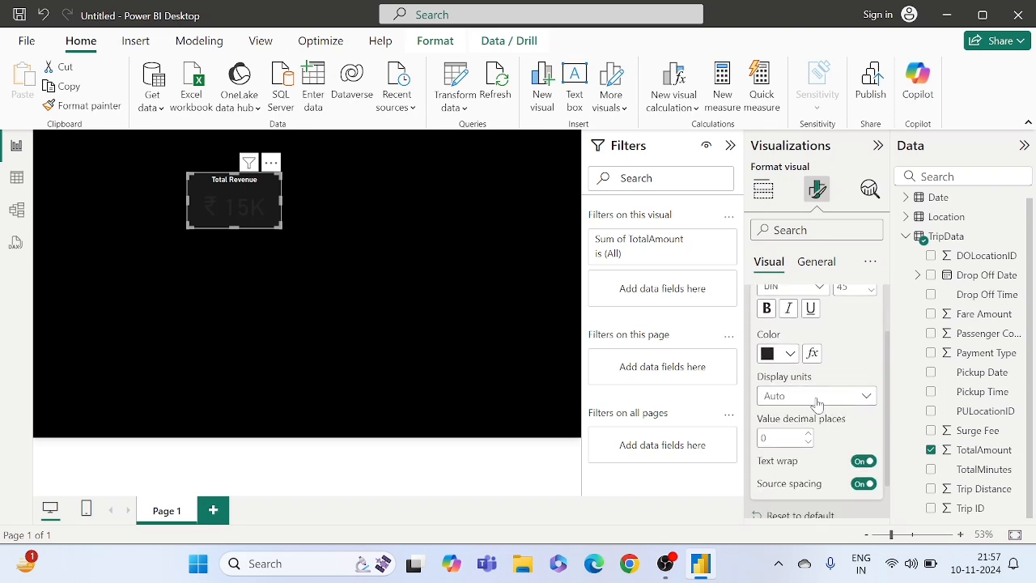
pyautogui.click(773, 356)
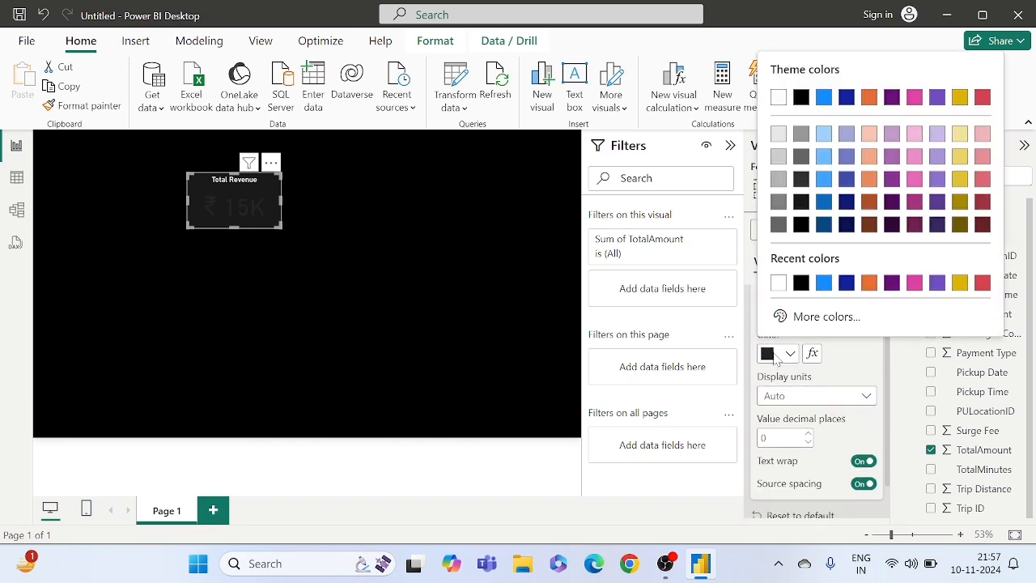
pyautogui.click(777, 283)
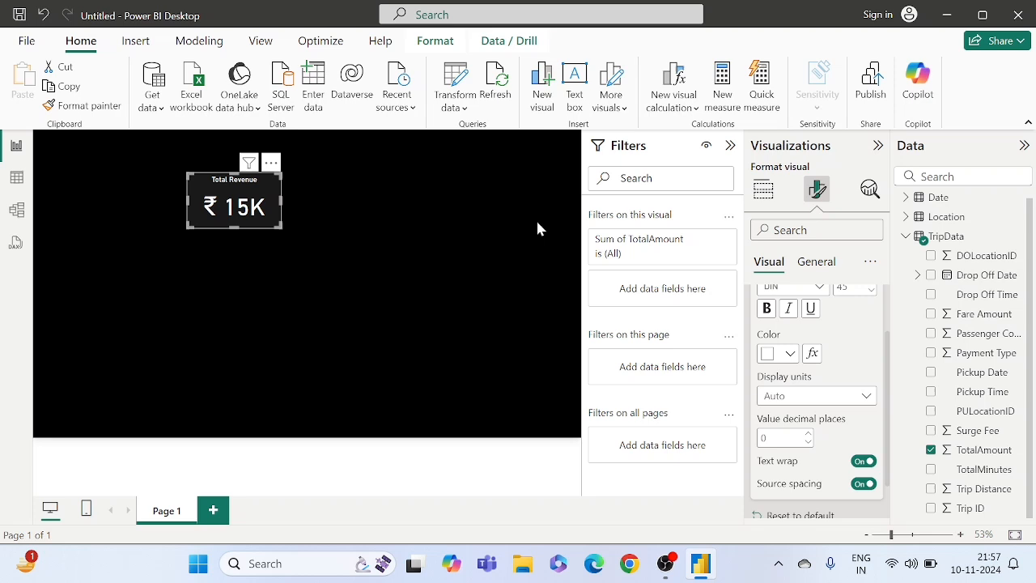
pyautogui.click(372, 227)
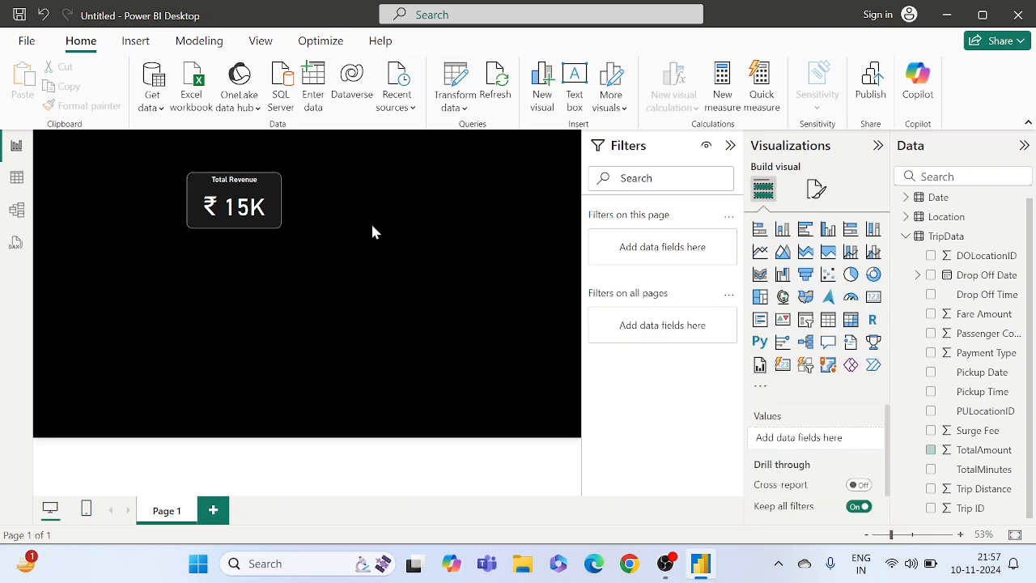
# - Shrink the Total Revenue card slightly in width and height so it fits closely around its title and value
pyautogui.click(276, 216)
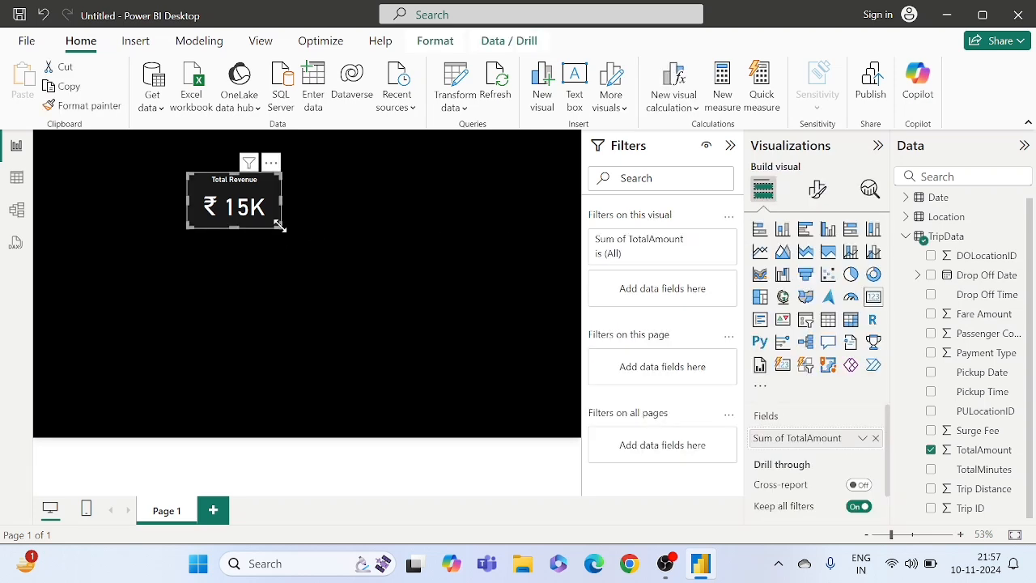
pyautogui.moveTo(279, 226)
pyautogui.mouseDown()
pyautogui.moveTo(255, 220)
pyautogui.moveTo(265, 225)
pyautogui.mouseUp()
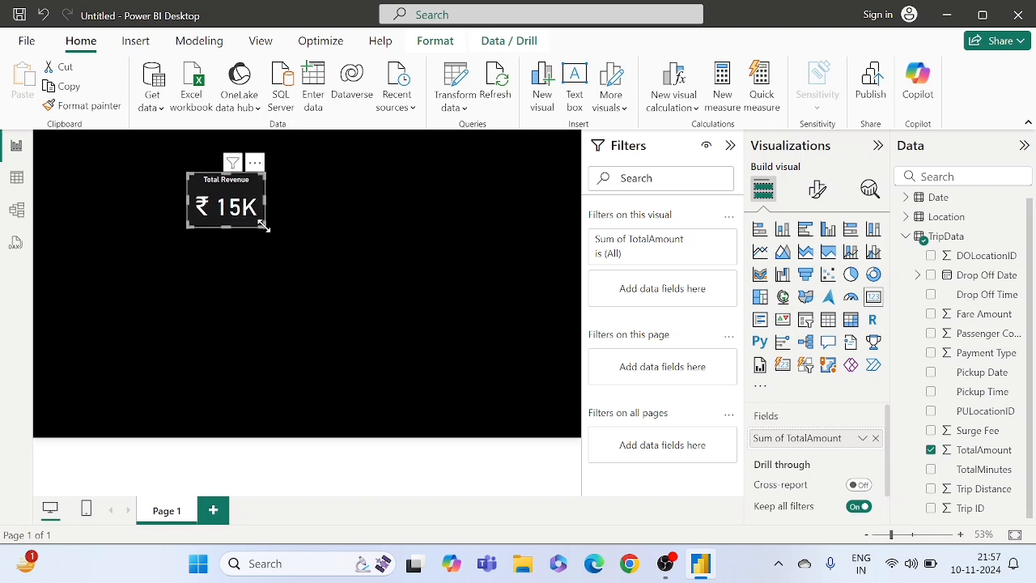
pyautogui.moveTo(263, 226); pyautogui.dragTo(262, 218)
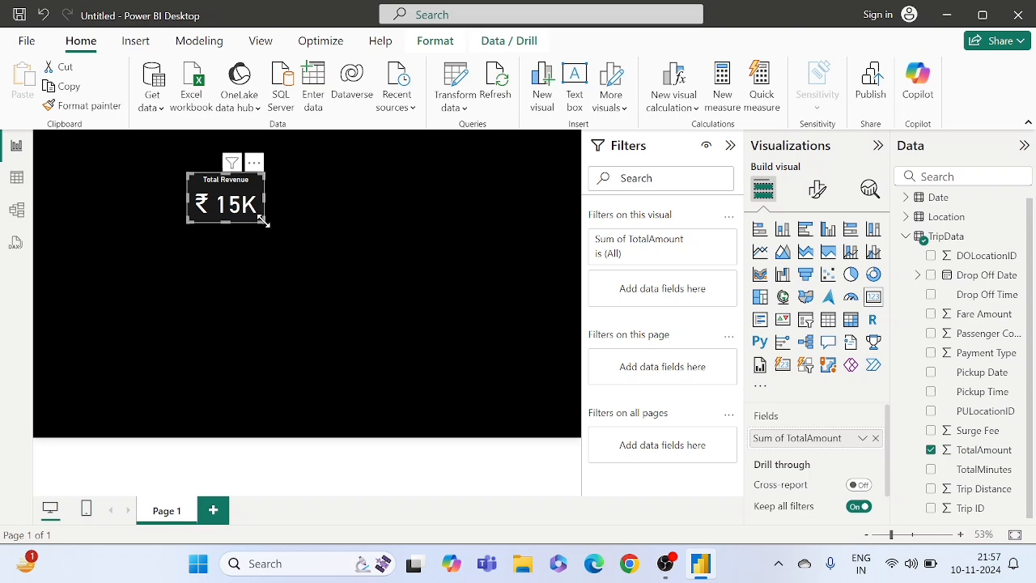
pyautogui.click(307, 219)
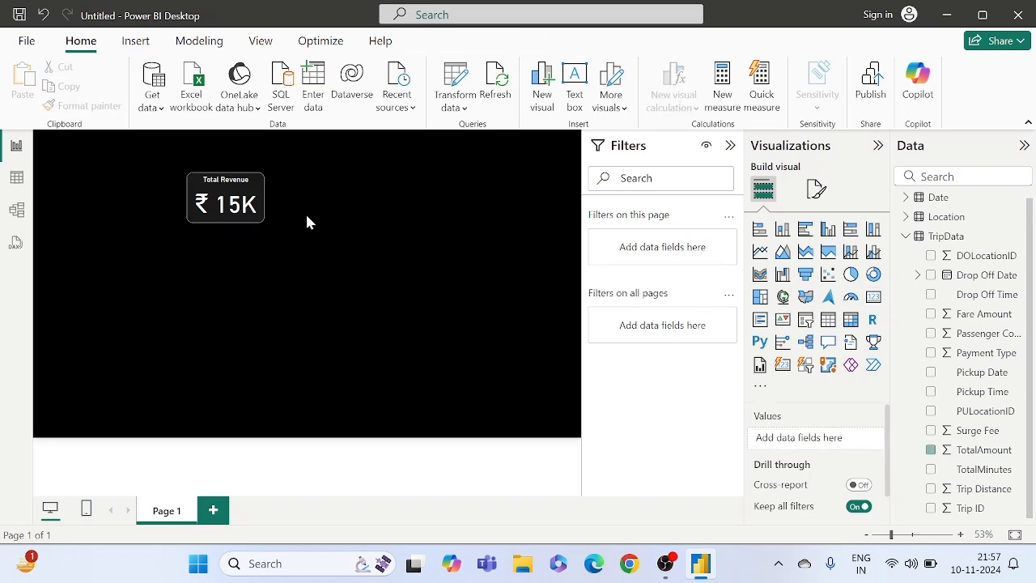
# - Duplicate the Total Revenue card and place the copy directly beside the original, aligned on the same row
pyautogui.click(247, 219)
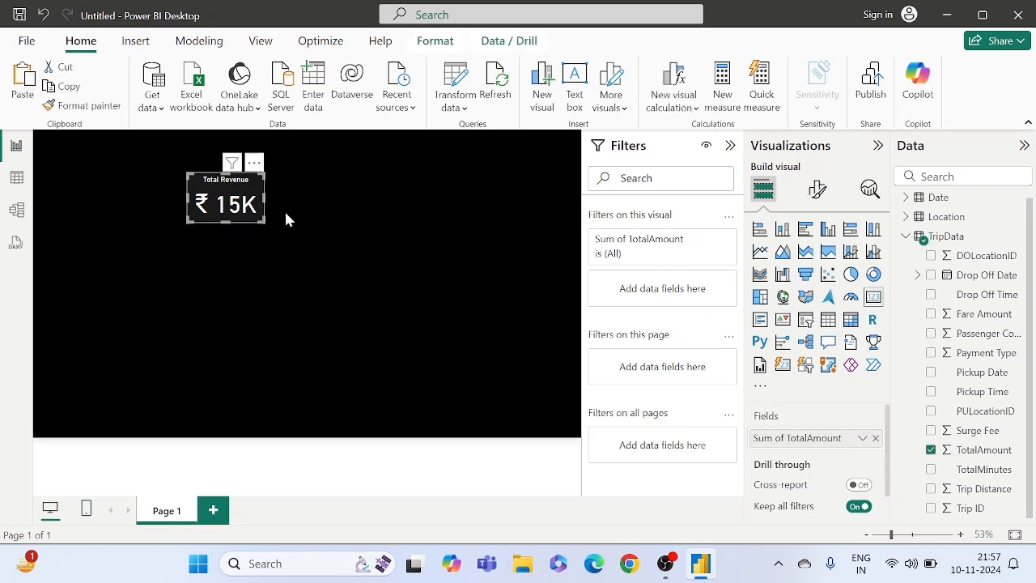
pyautogui.click(284, 219)
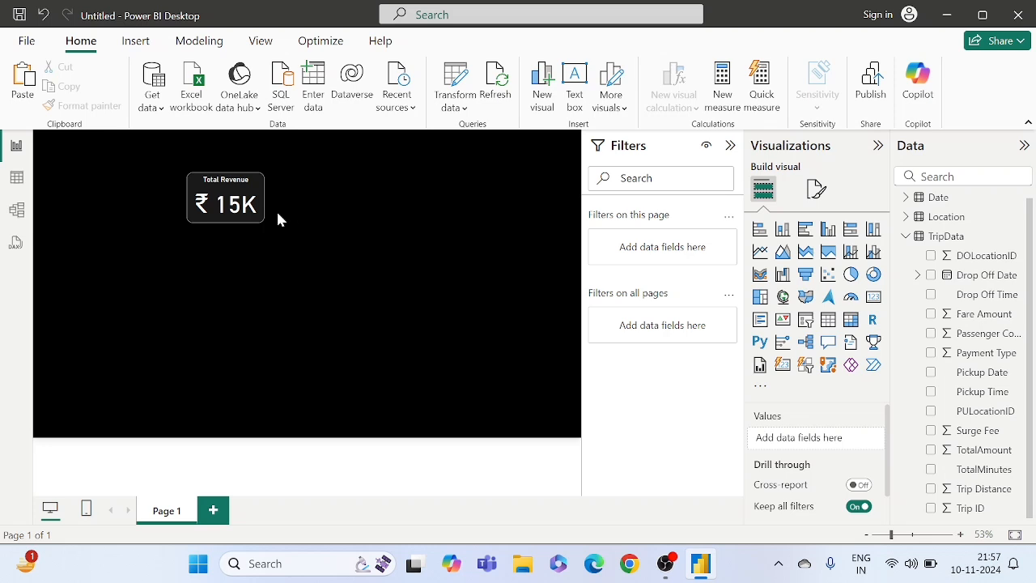
pyautogui.click(252, 208)
pyautogui.moveTo(254, 209); pyautogui.dragTo(335, 209)
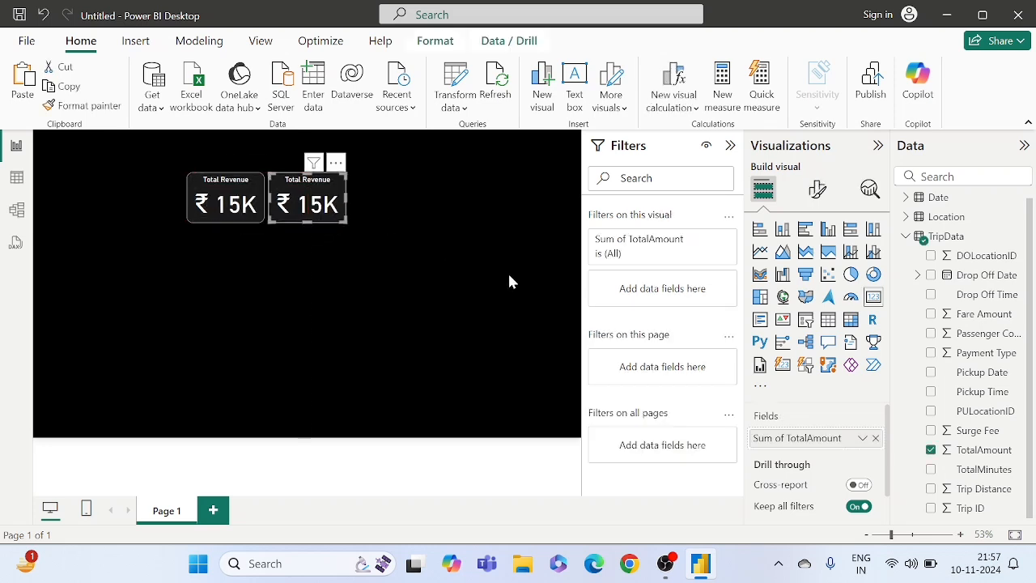
# - Replace the TotalAmount field in the duplicated card with the sum of Passenger Count from TripData
pyautogui.click(876, 439)
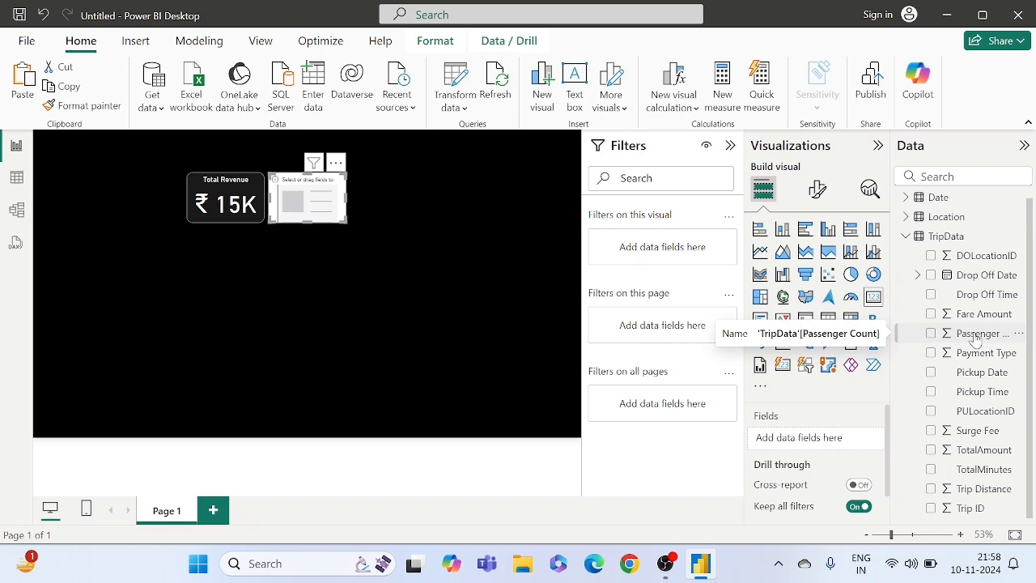
pyautogui.moveTo(975, 338); pyautogui.dragTo(821, 438)
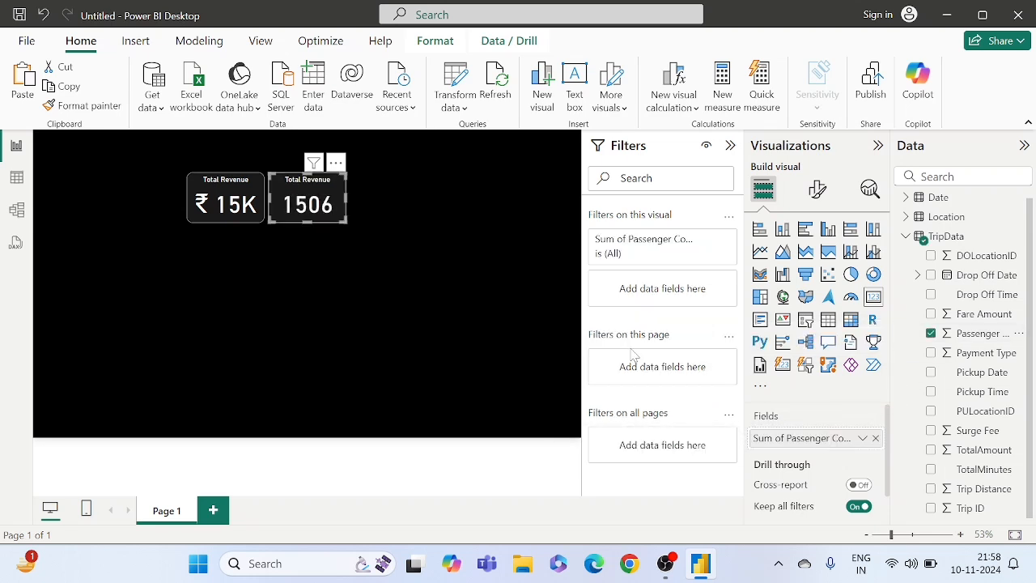
pyautogui.click(362, 212)
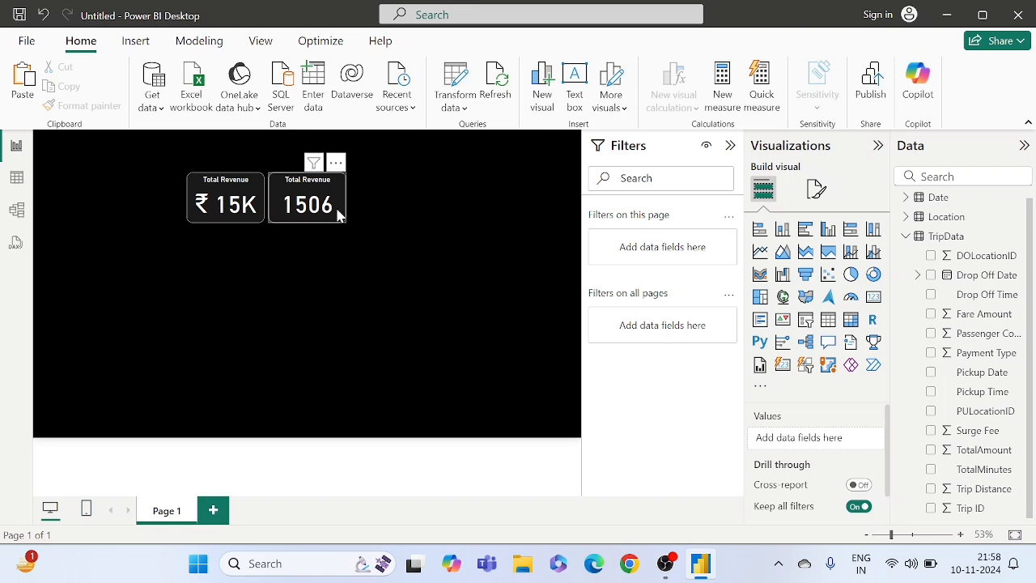
pyautogui.click(337, 209)
pyautogui.click(367, 215)
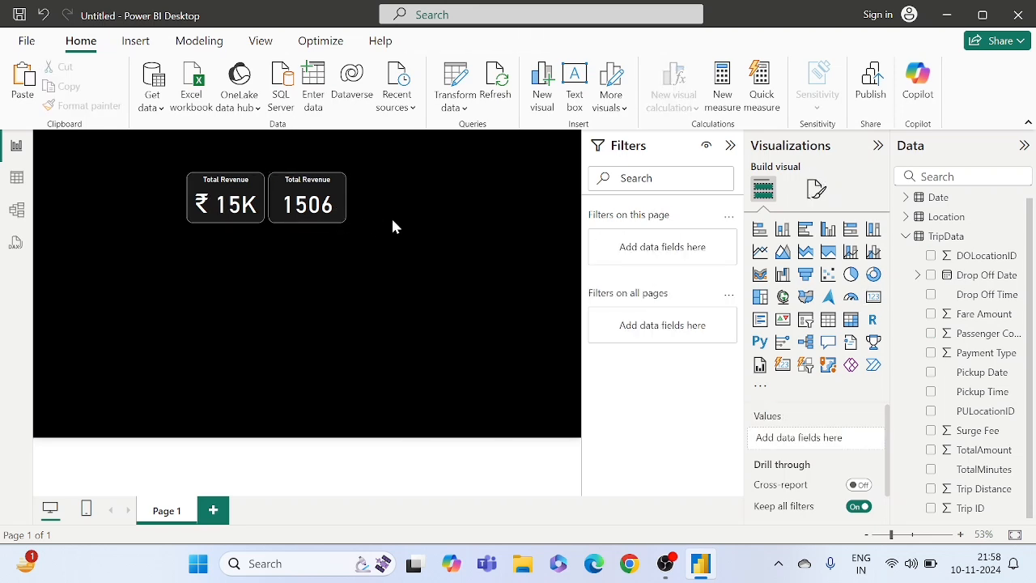
# - Paste three more copies of the Total Revenue card and place them in the same row after the Passenger Count card
pyautogui.hotkey('ctrl', 'v')
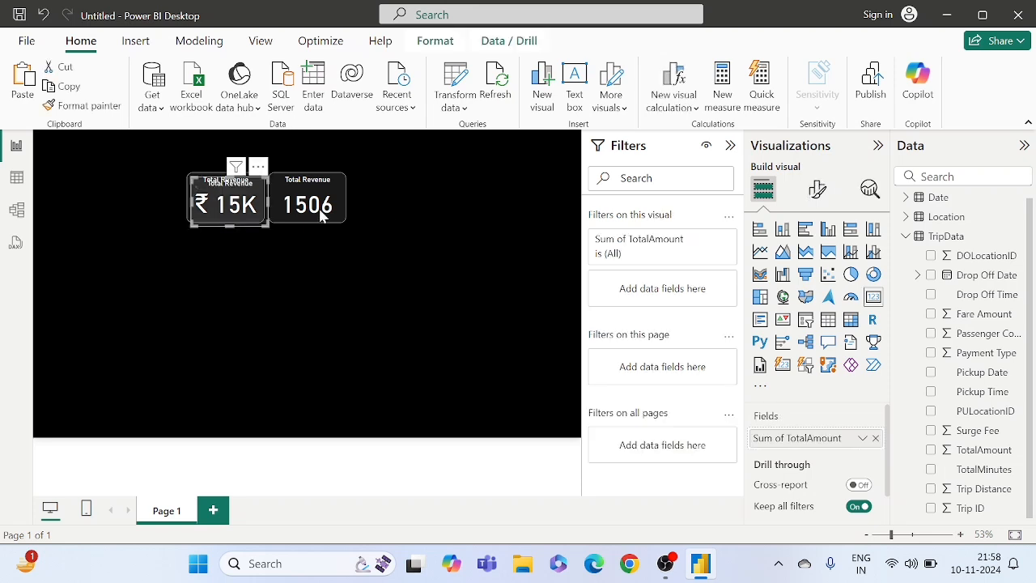
pyautogui.moveTo(244, 199); pyautogui.dragTo(406, 202)
pyautogui.click(340, 279)
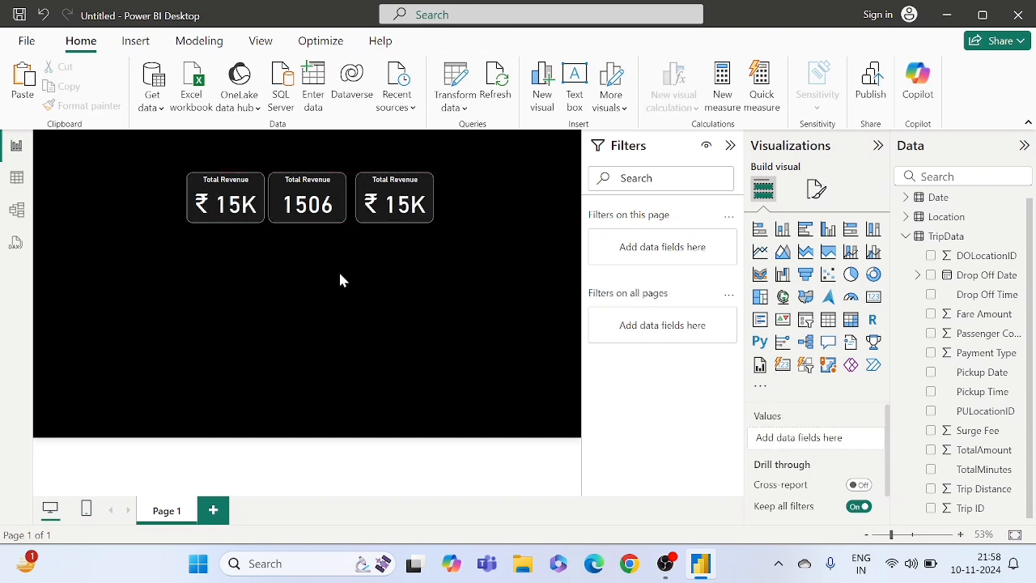
pyautogui.hotkey('ctrl', 'v')
pyautogui.moveTo(262, 213); pyautogui.dragTo(505, 207)
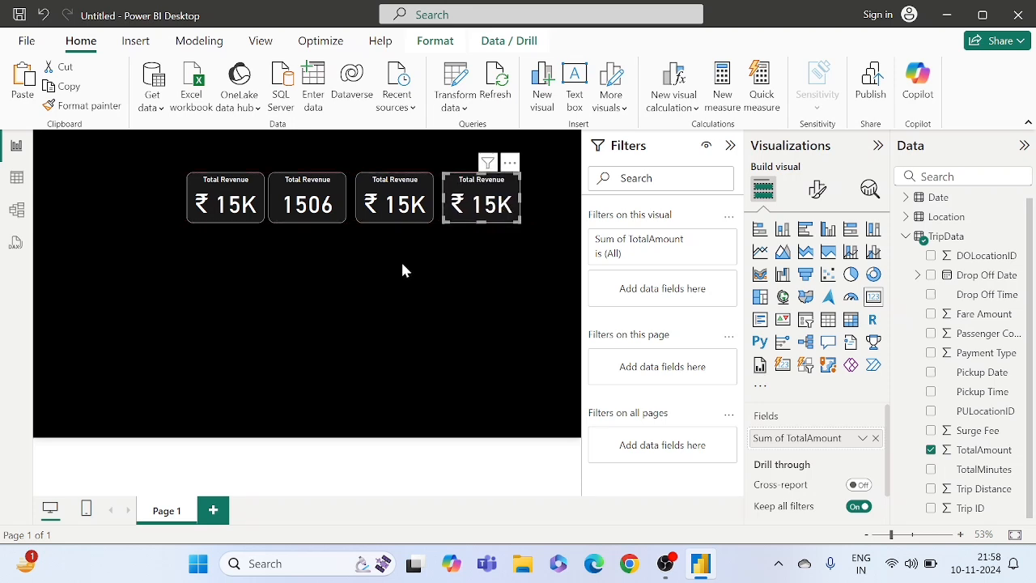
pyautogui.click(357, 283)
pyautogui.hotkey('ctrl', 'v')
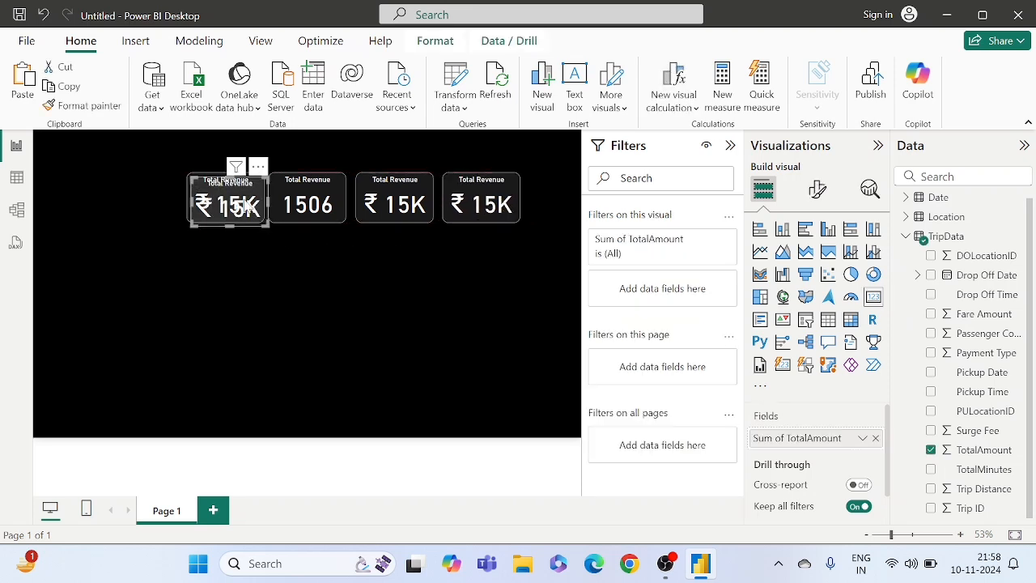
pyautogui.moveTo(233, 198); pyautogui.dragTo(526, 198)
# - Move the overlapping last card copy to the end of the row and spread the five cards out without overlap
pyautogui.click(257, 203)
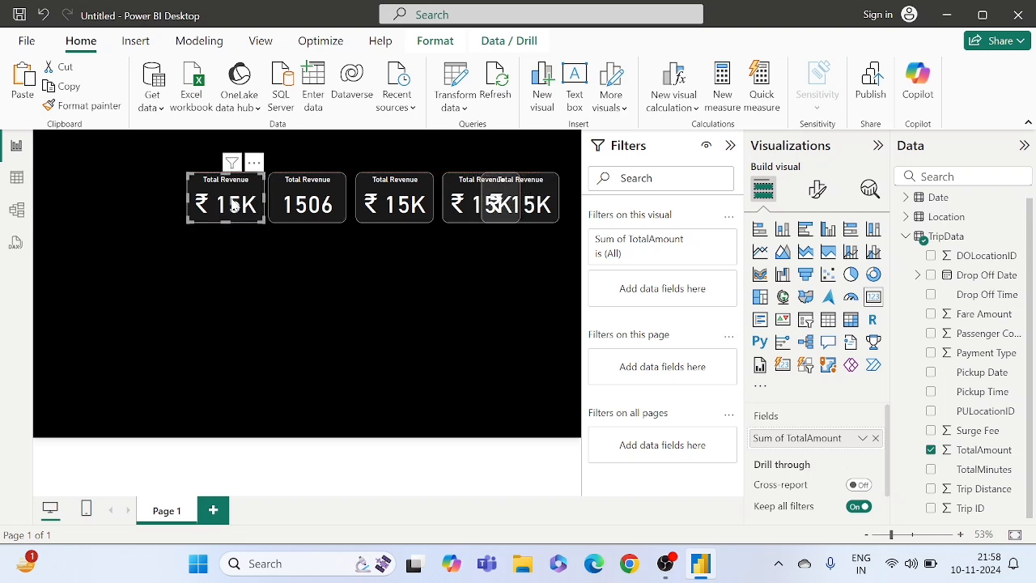
pyautogui.moveTo(236, 202); pyautogui.dragTo(219, 203)
pyautogui.moveTo(284, 211); pyautogui.dragTo(274, 209)
pyautogui.moveTo(380, 205); pyautogui.dragTo(366, 204)
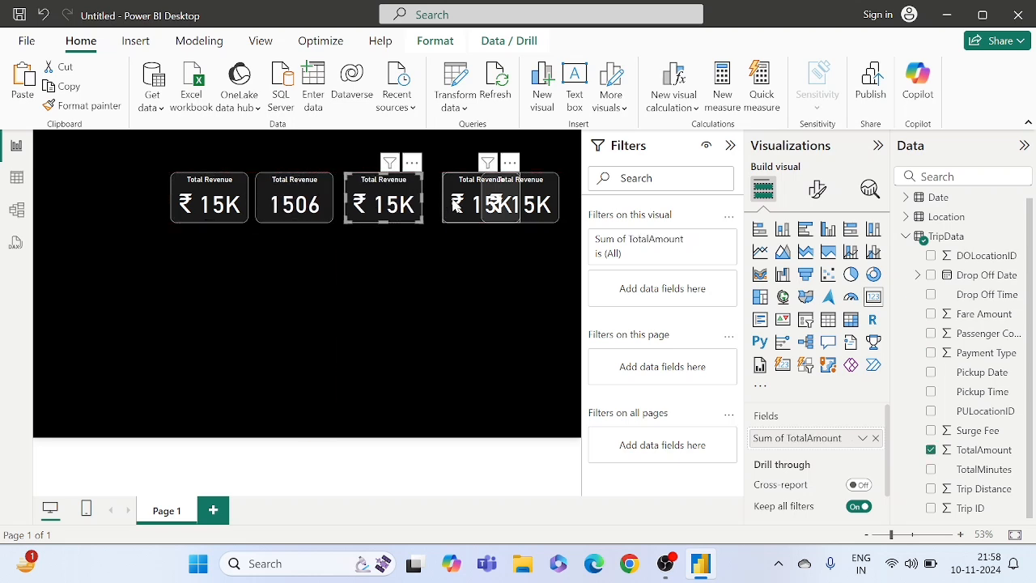
pyautogui.moveTo(456, 206); pyautogui.dragTo(437, 206)
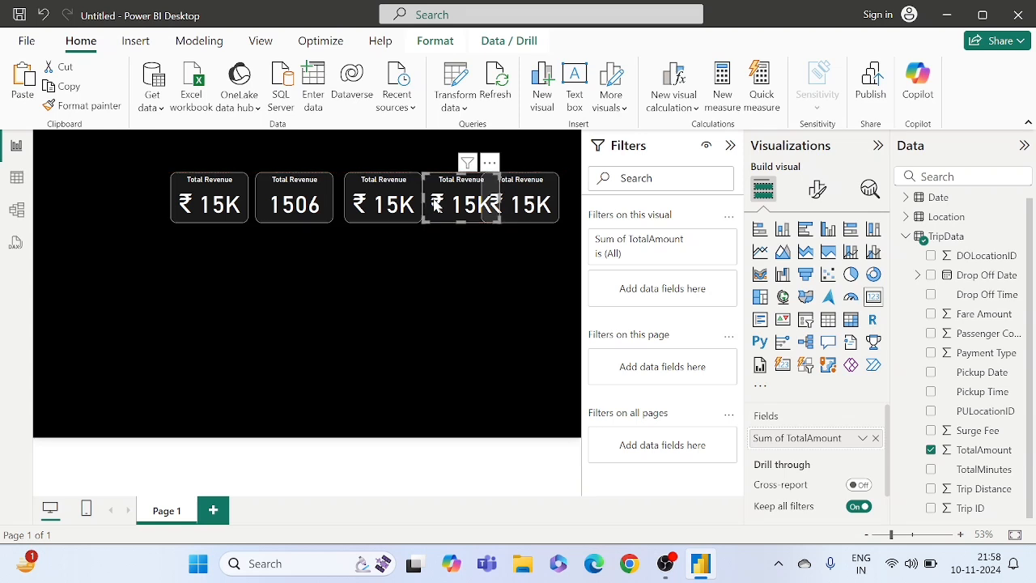
pyautogui.moveTo(524, 207); pyautogui.dragTo(553, 208)
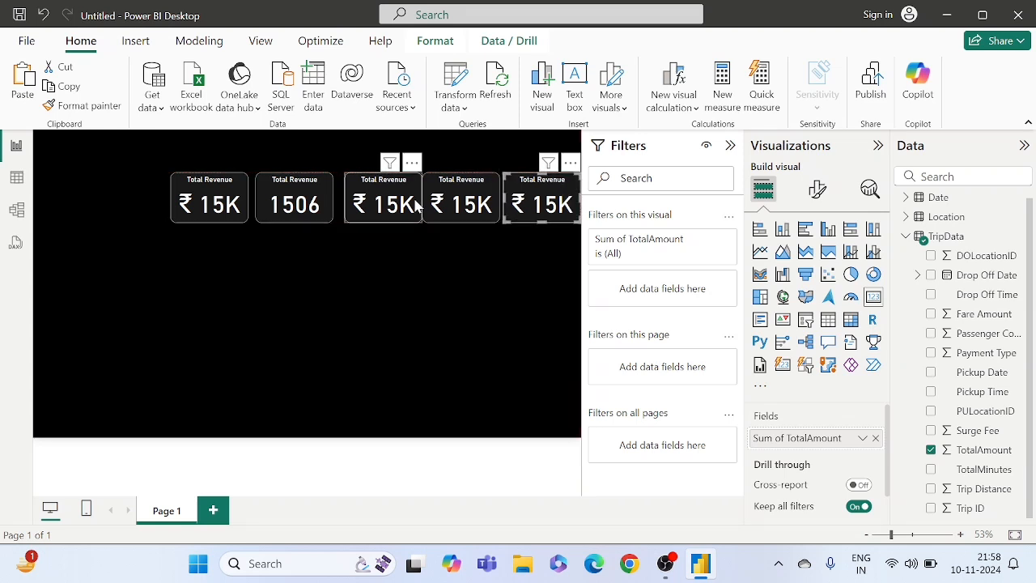
pyautogui.moveTo(411, 207); pyautogui.dragTo(399, 207)
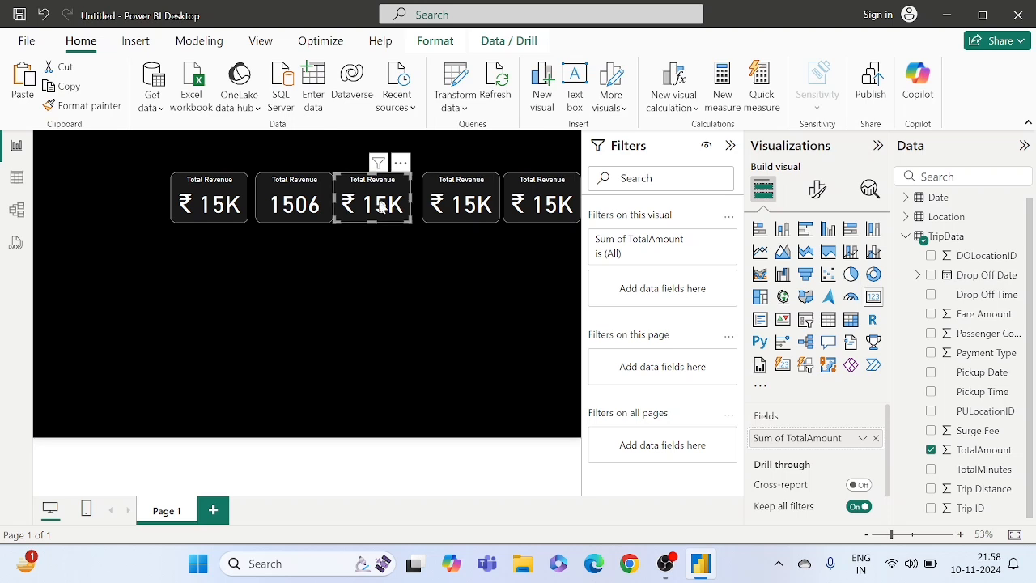
# - Nudge the second, fourth and fifth cards slightly left to even out the gaps in the KPI row
pyautogui.click(310, 207)
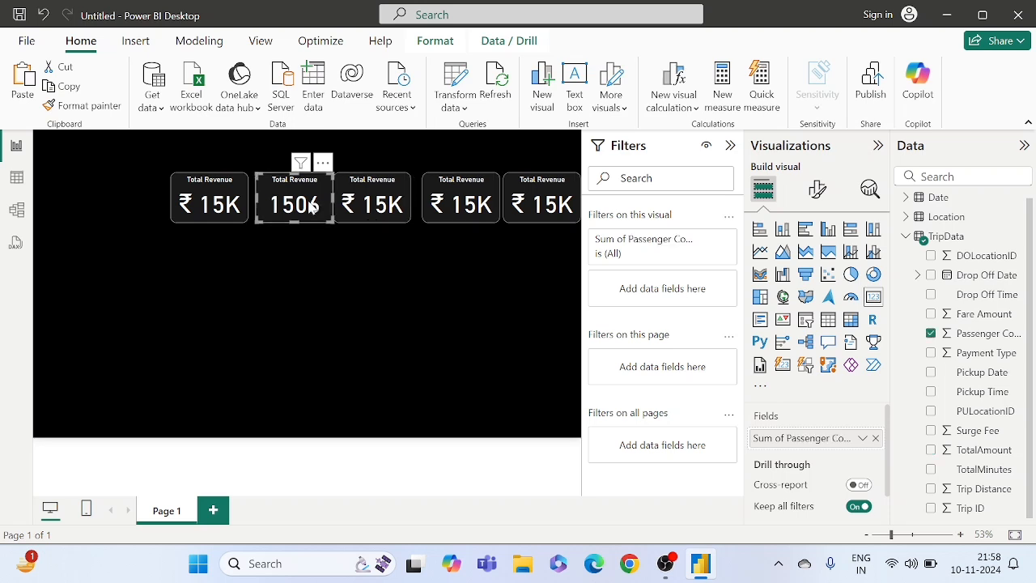
pyautogui.press('Left')
pyautogui.press('Left')
pyautogui.press('Left')
pyautogui.press('Left')
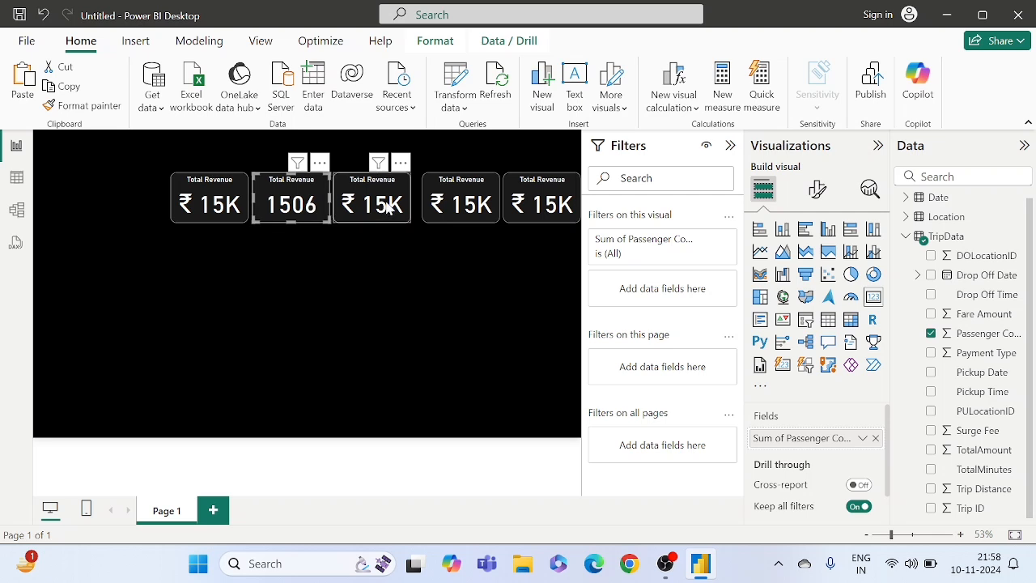
pyautogui.click(450, 204)
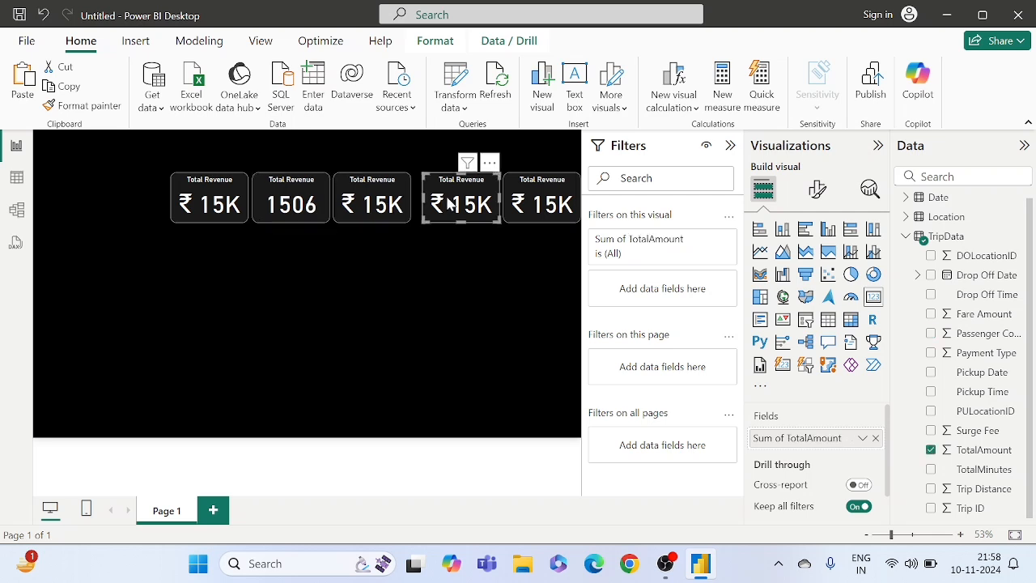
pyautogui.press('Left')
pyautogui.press('Left')
pyautogui.press('Left')
pyautogui.press('Left')
pyautogui.press('Left')
pyautogui.press('Left')
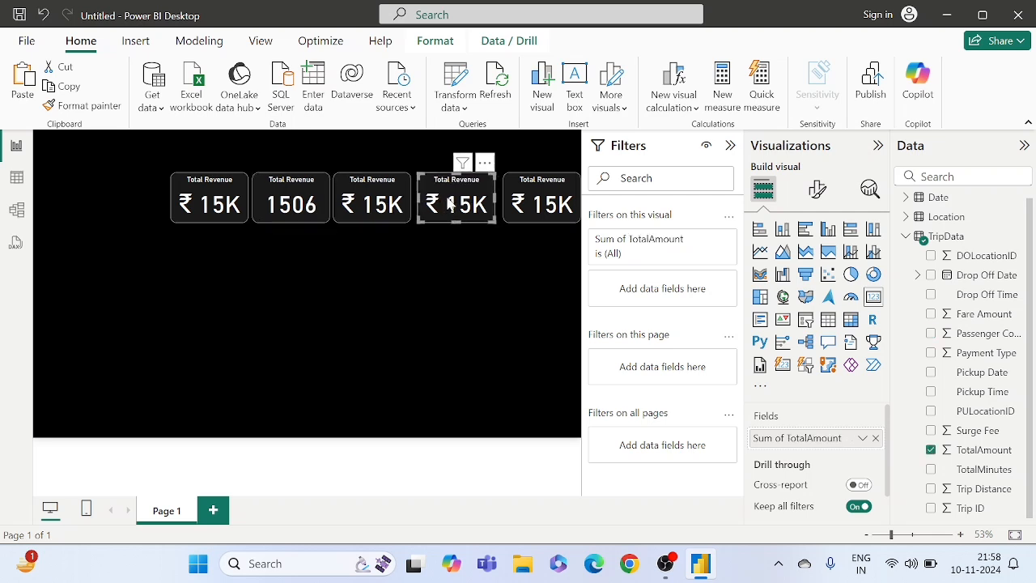
pyautogui.click(550, 195)
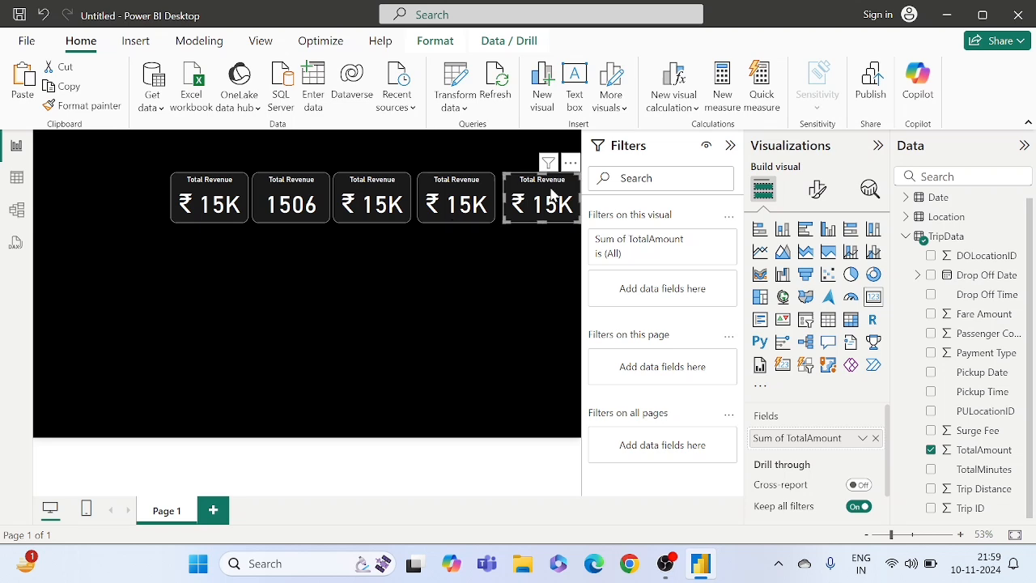
pyautogui.press('Left')
pyautogui.press('Left')
pyautogui.press('Left')
pyautogui.press('Left')
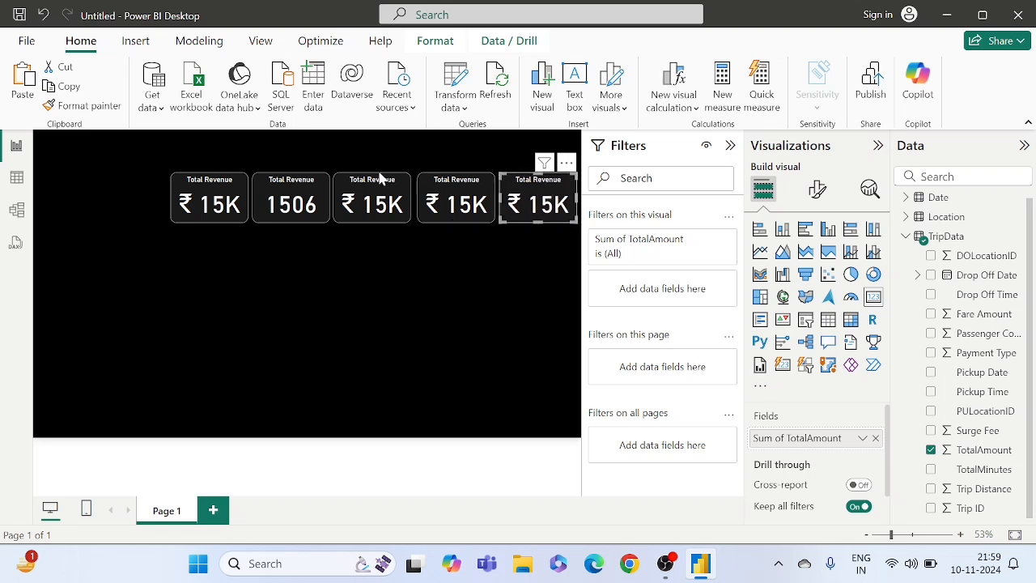
# - Change the title of the Passenger Count card to "Total Passengers"
pyautogui.click(295, 197)
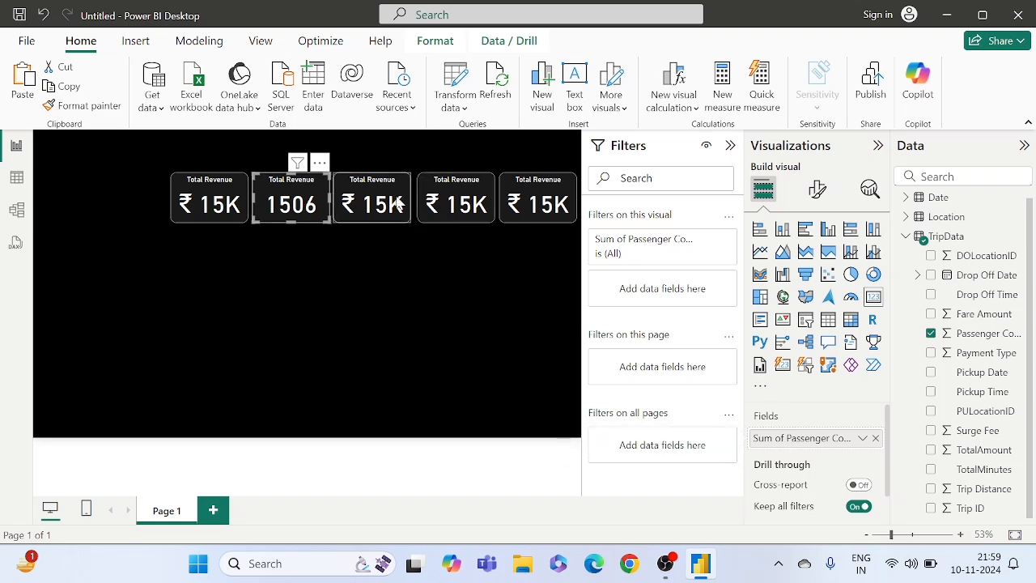
pyautogui.click(817, 188)
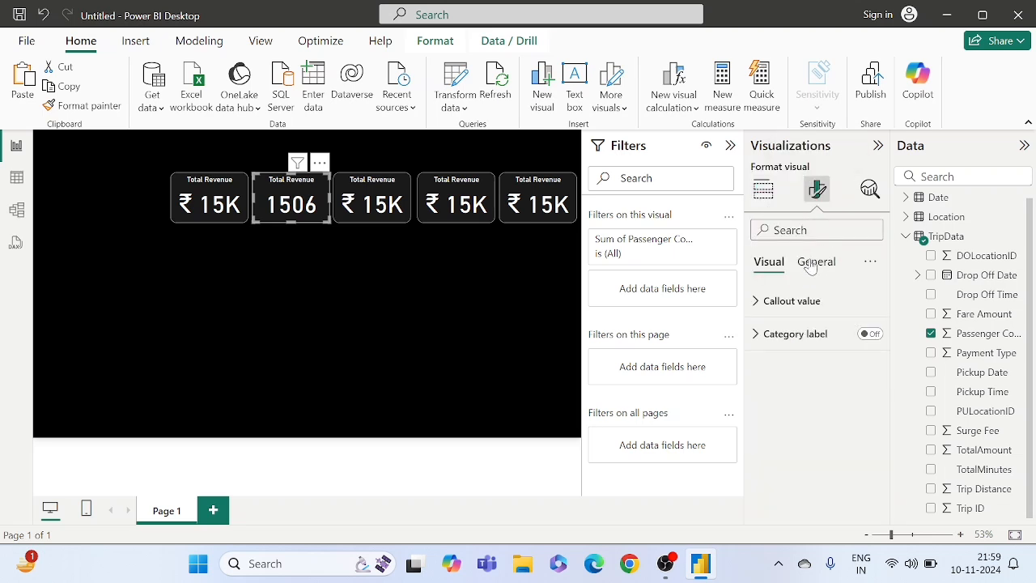
pyautogui.click(813, 261)
pyautogui.click(782, 340)
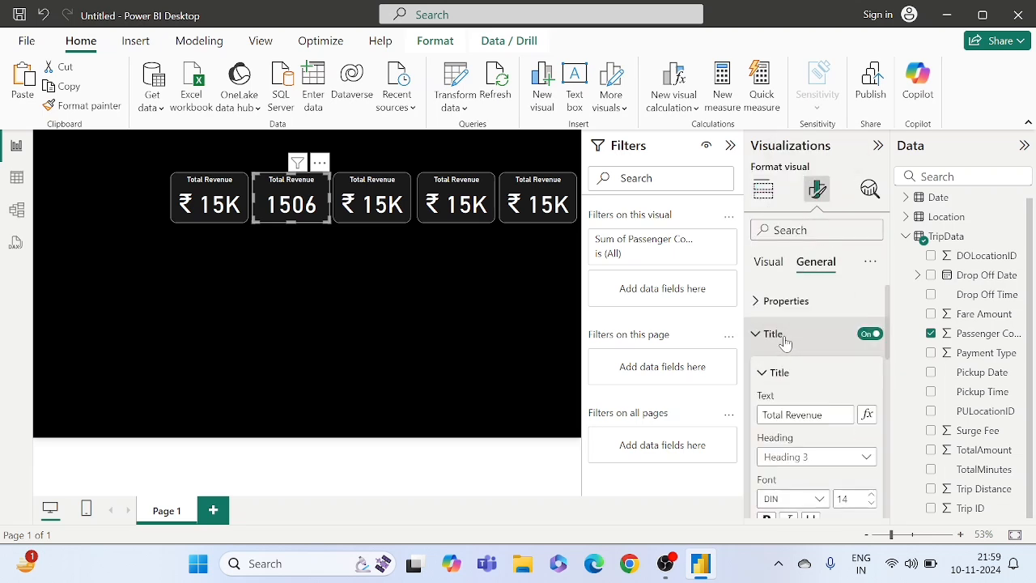
pyautogui.click(824, 414)
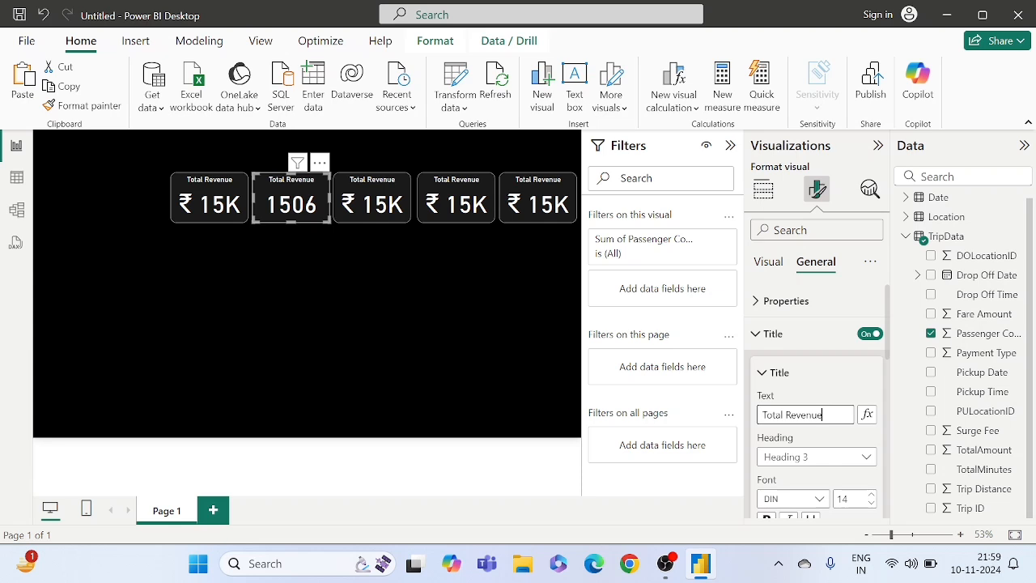
pyautogui.press('BackSpace')
pyautogui.press('BackSpace')
pyautogui.press('BackSpace')
pyautogui.press('BackSpace')
pyautogui.press('BackSpace')
pyautogui.press('BackSpace')
pyautogui.write('Passengers')
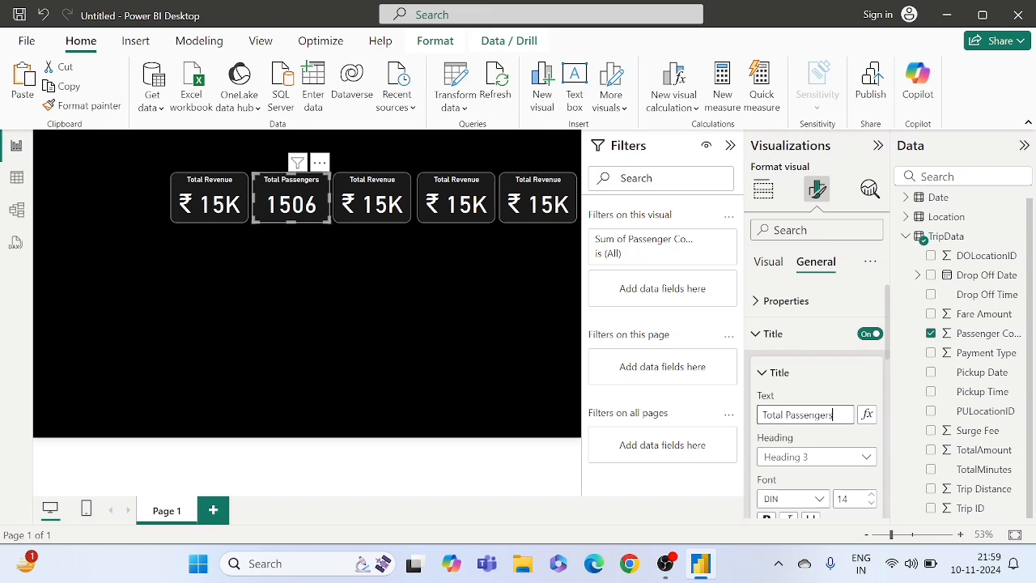
pyautogui.click(364, 299)
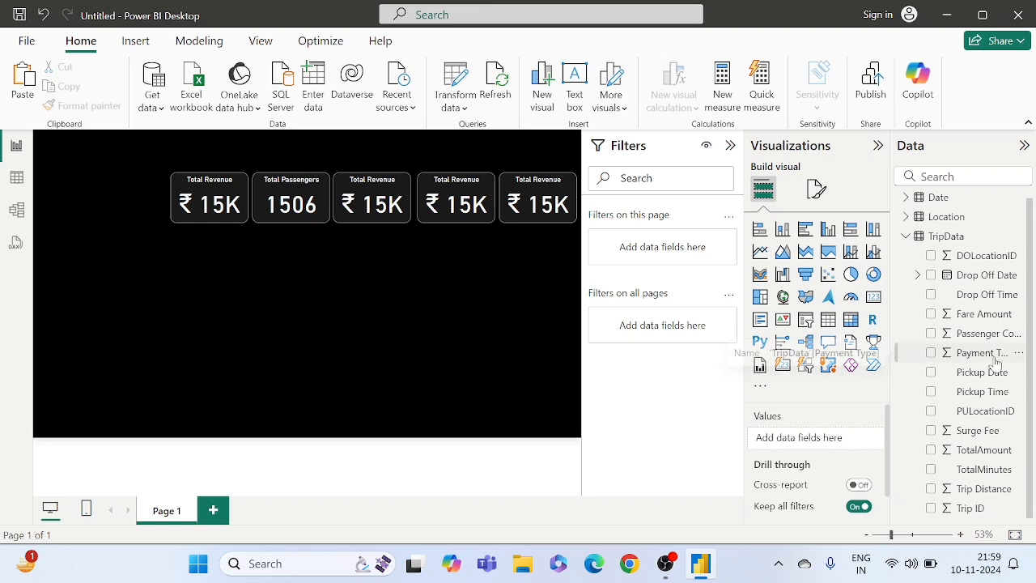
# - Review the TripData columns in the table view and add a new calculated column to that table
pyautogui.scroll(1, 995, 364)
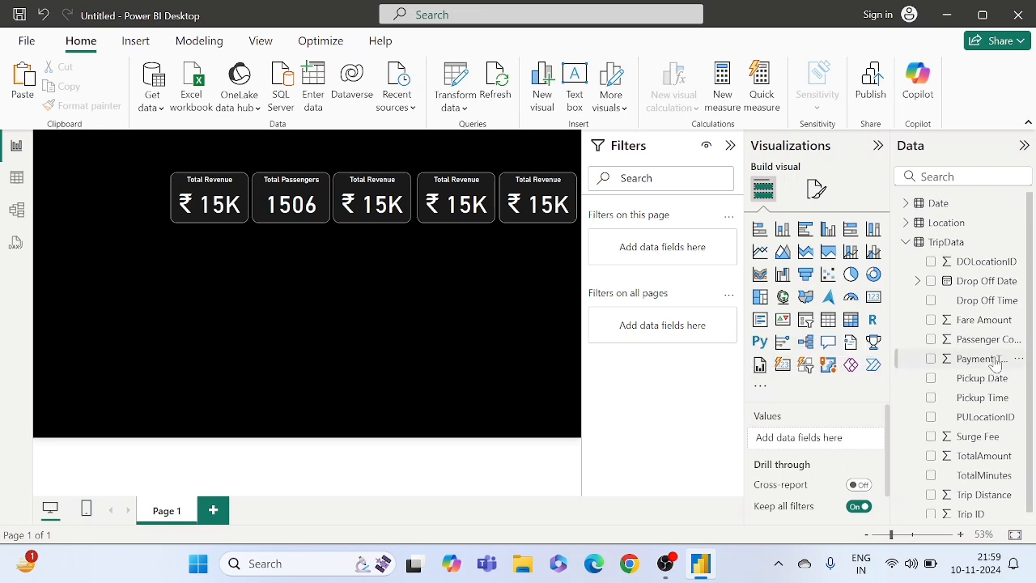
pyautogui.scroll(-1, 993, 293)
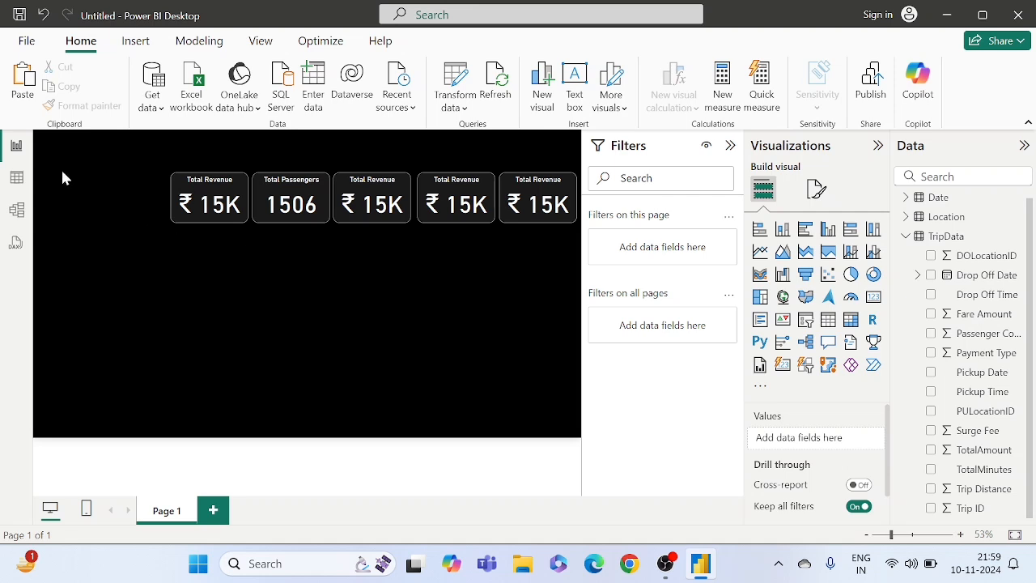
pyautogui.click(17, 178)
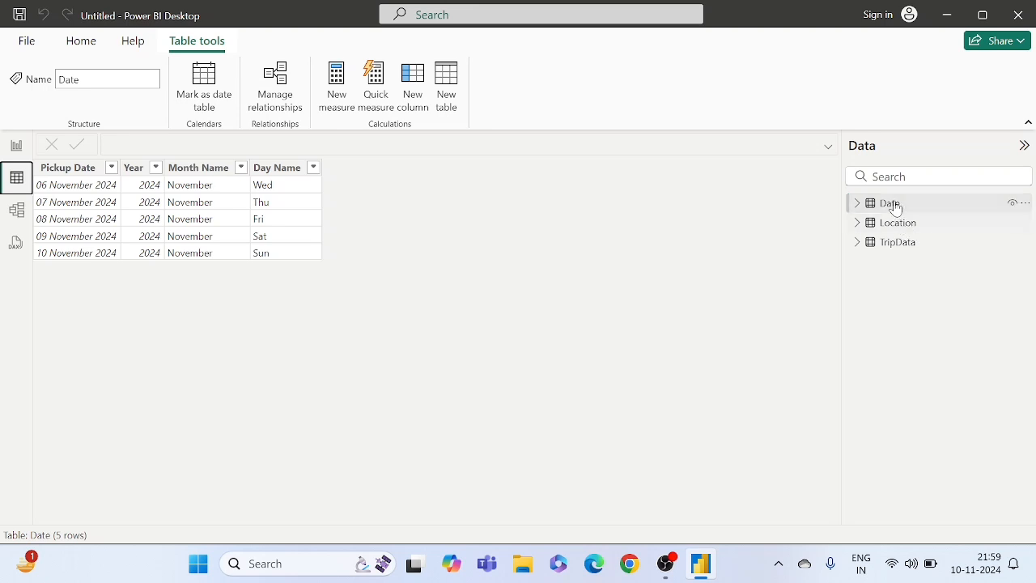
pyautogui.click(892, 252)
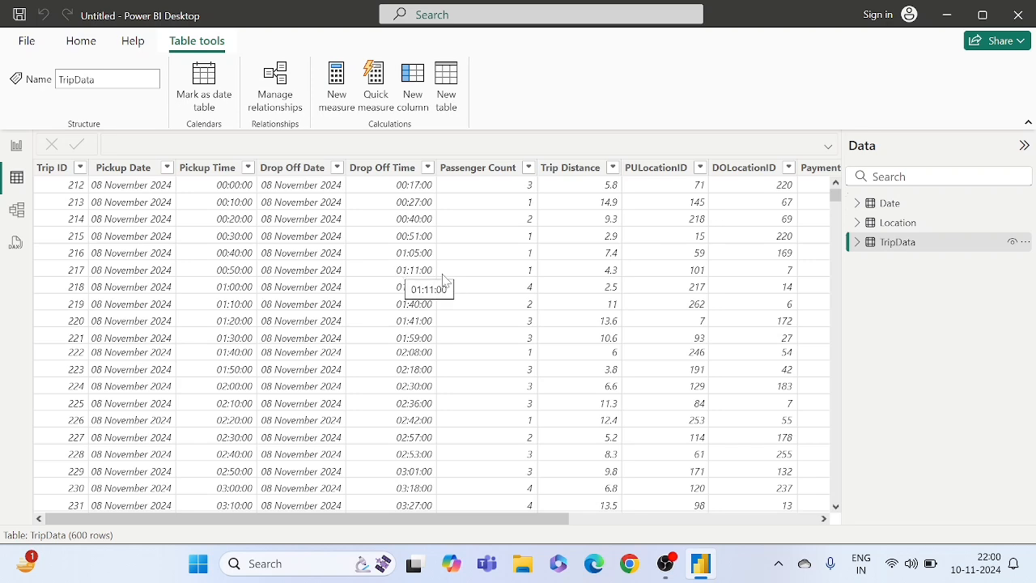
pyautogui.click(540, 287)
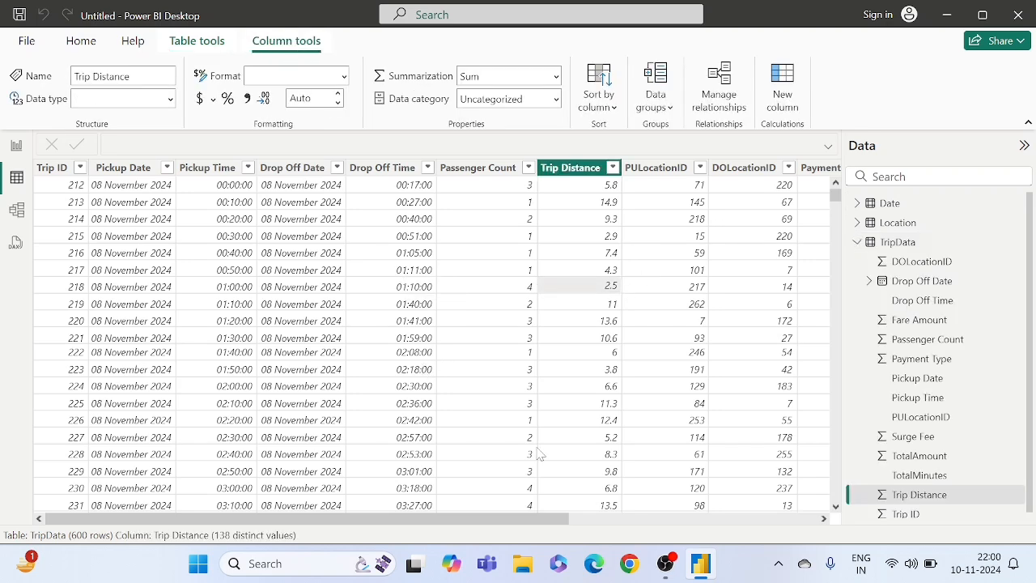
pyautogui.moveTo(492, 519); pyautogui.dragTo(695, 502)
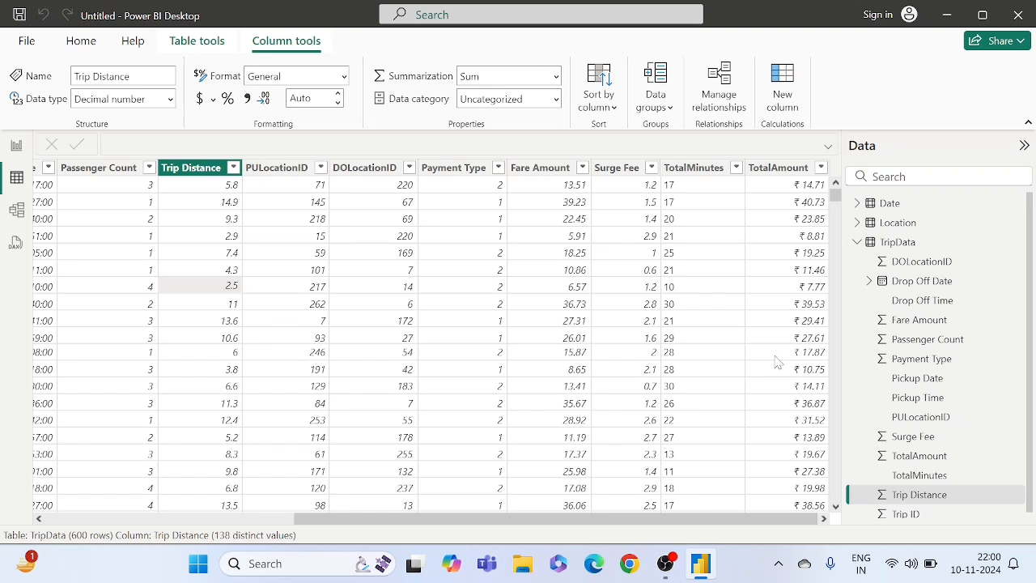
pyautogui.click(784, 291)
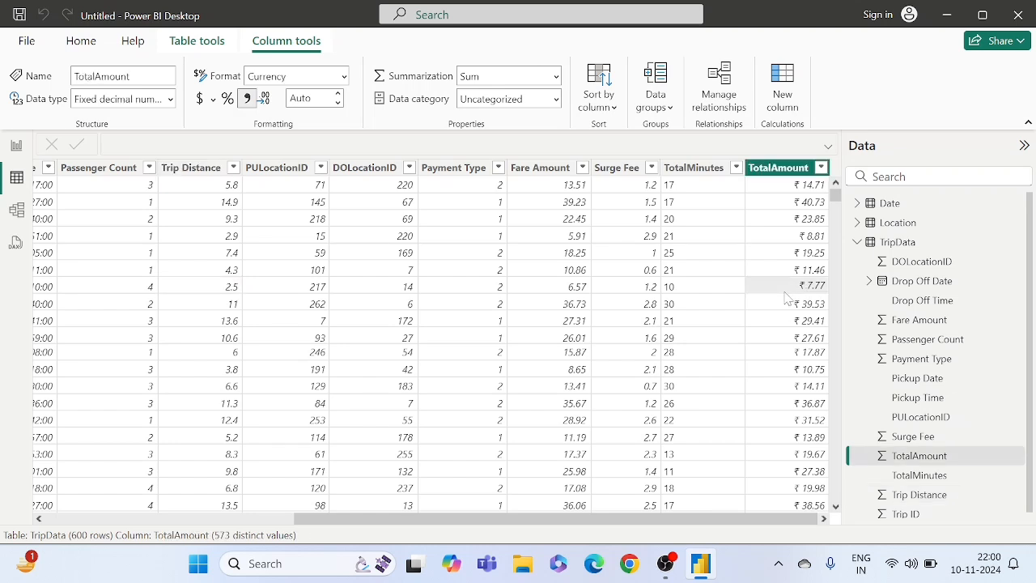
pyautogui.rightClick(899, 243)
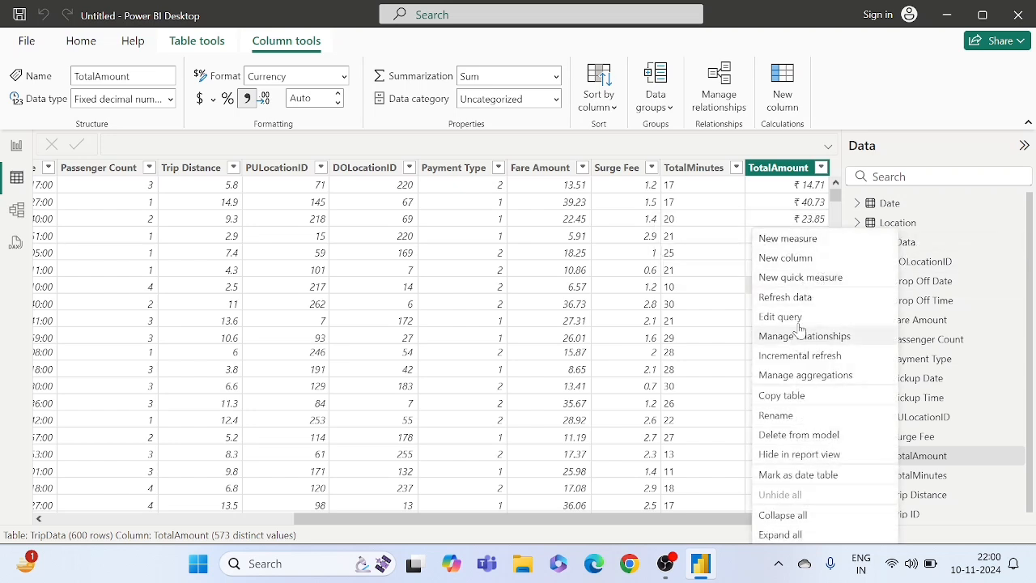
pyautogui.click(807, 259)
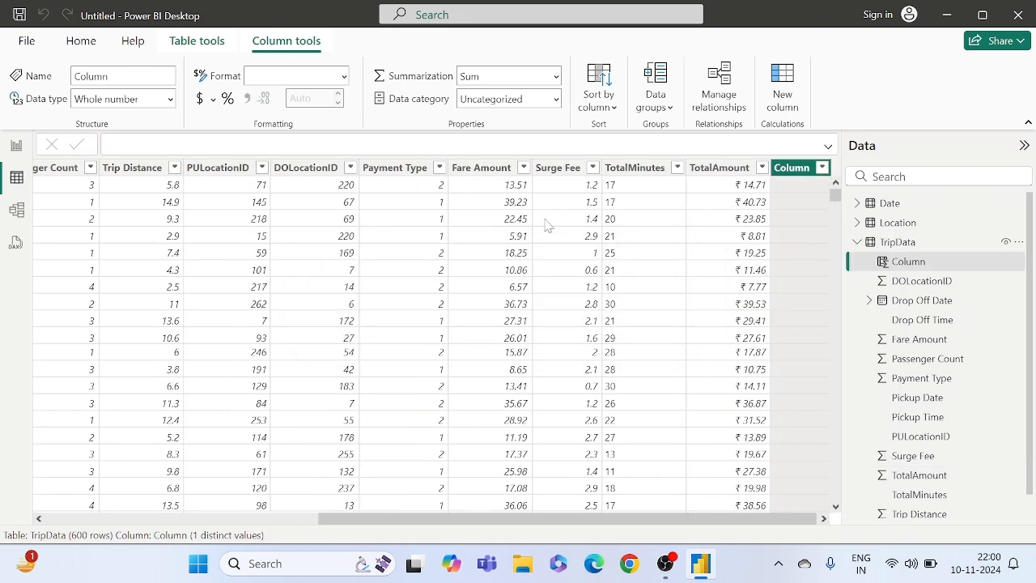
# - Define the new TripData column as Period = HOUR(TripData[Pickup Time]), commit the formula and check its rows
pyautogui.press('BackSpace')
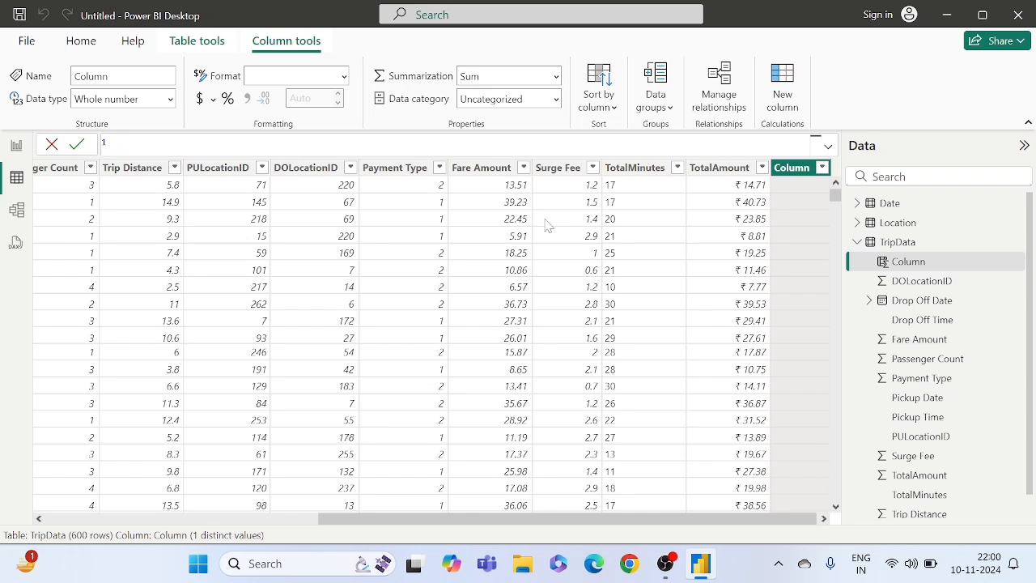
pyautogui.write('Period')
pyautogui.write('= Hour')
pyautogui.press('Tab')
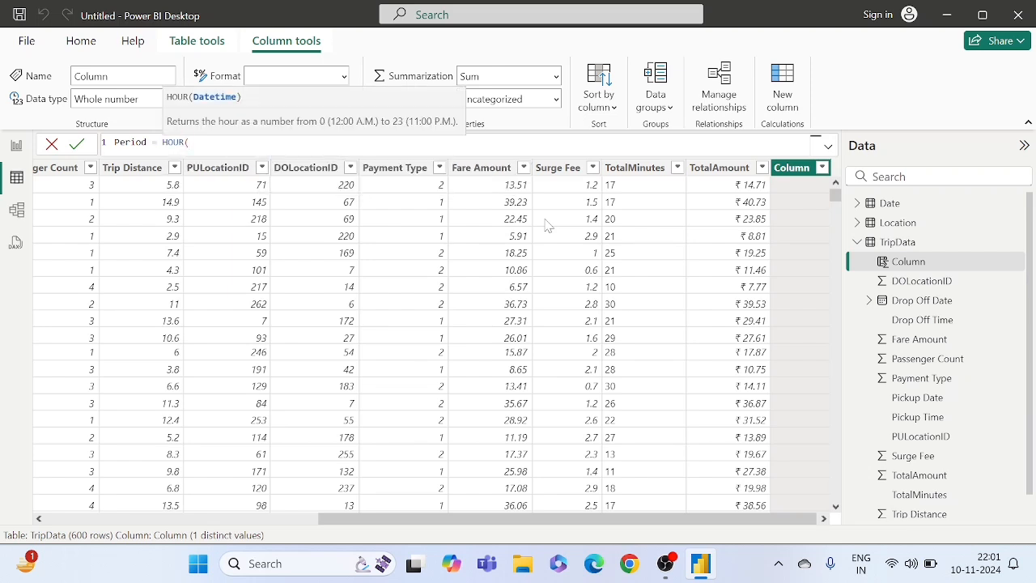
pyautogui.write(')')
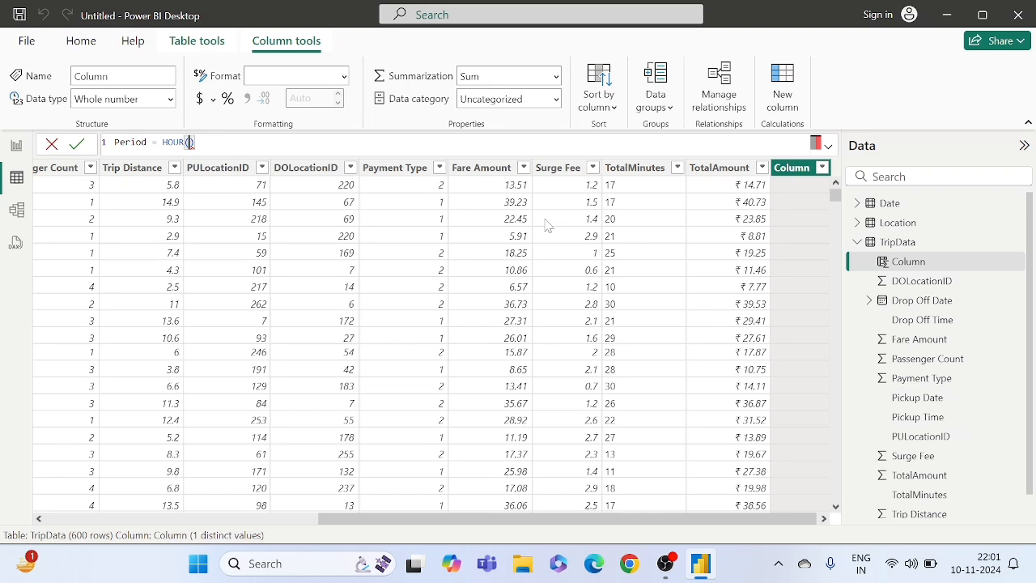
pyautogui.write('pick')
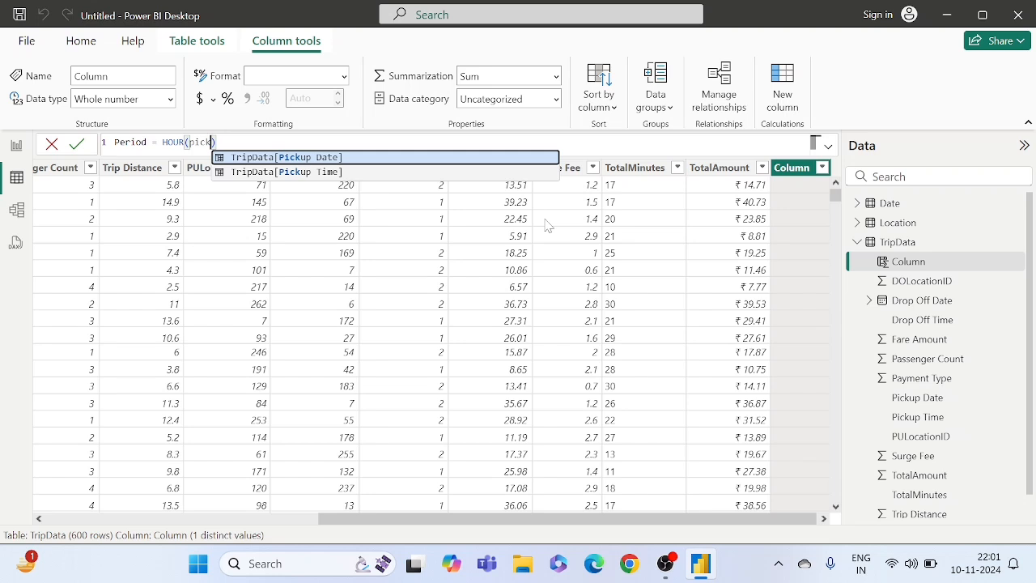
pyautogui.press('Down')
pyautogui.press('Tab')
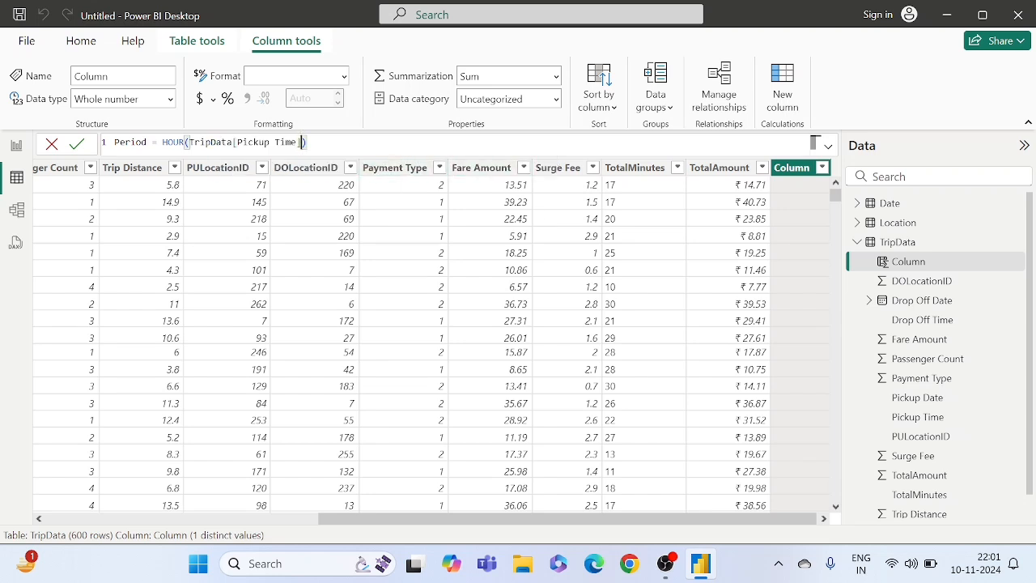
pyautogui.click(308, 143)
pyautogui.doubleClick(249, 142)
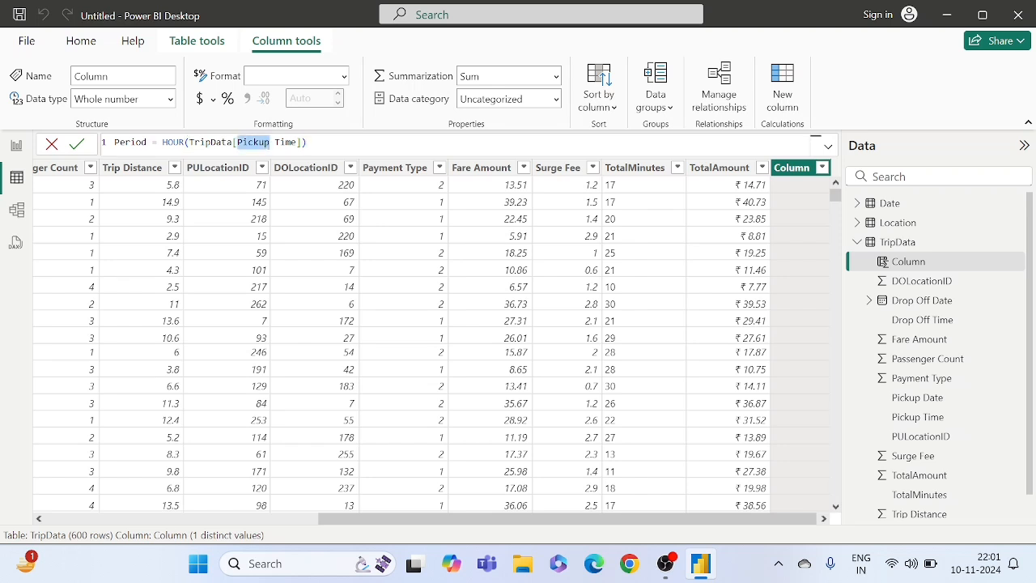
pyautogui.click(308, 142)
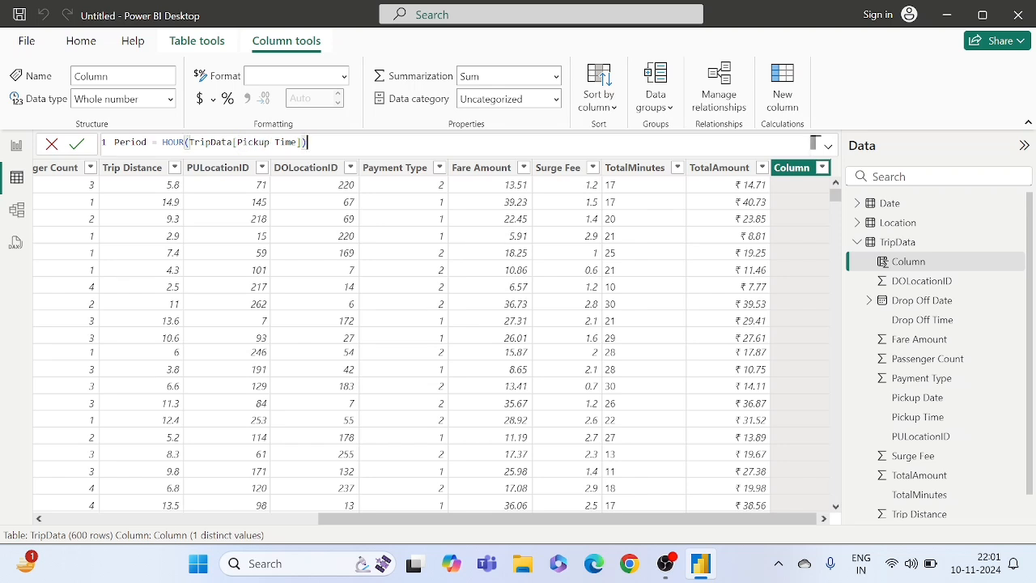
pyautogui.click(75, 145)
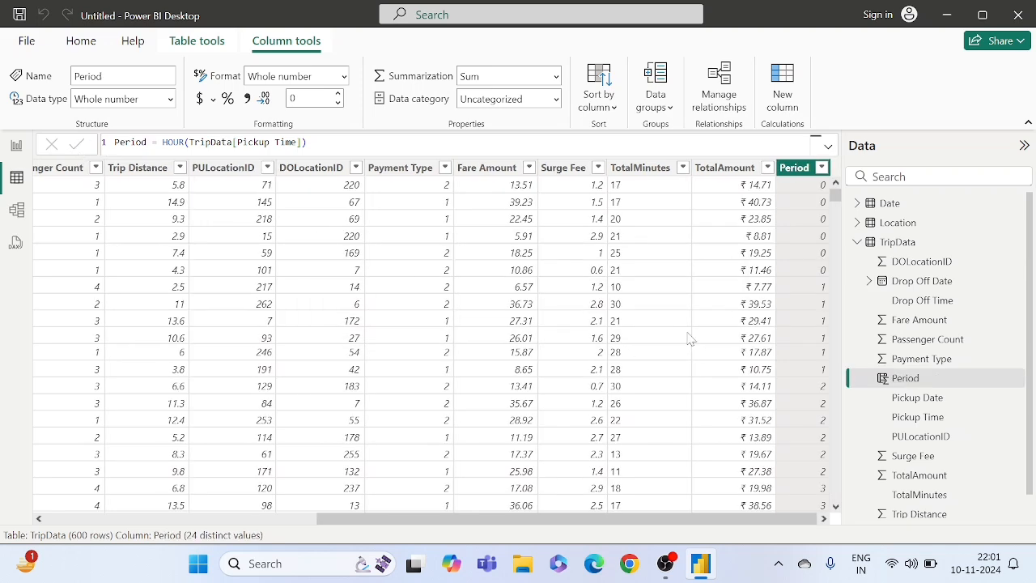
pyautogui.scroll(-10, 773, 357)
pyautogui.scroll(10, 773, 357)
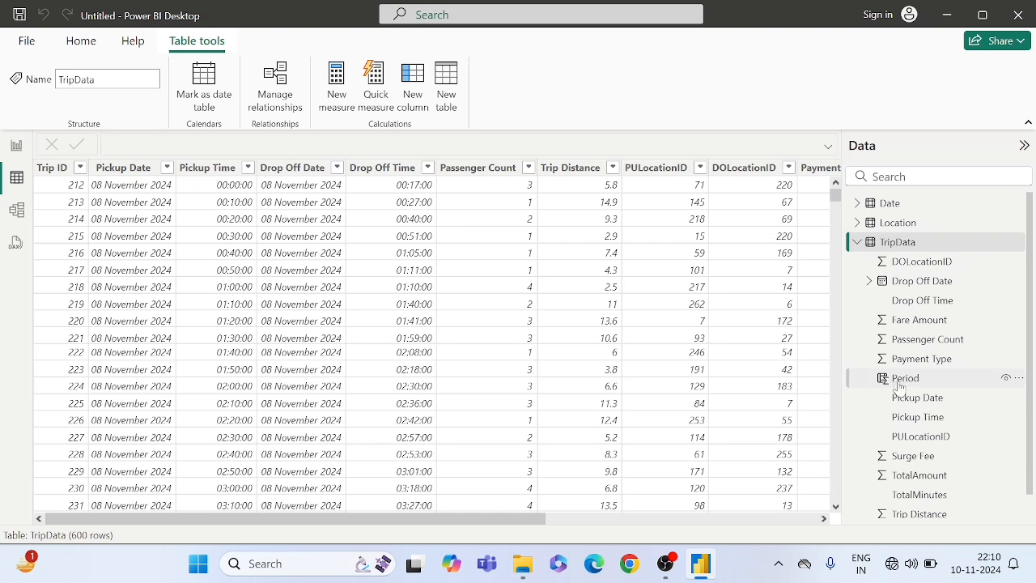
# - Add a new calculated column to the TripData table and name it Operation Period
pyautogui.rightClick(887, 246)
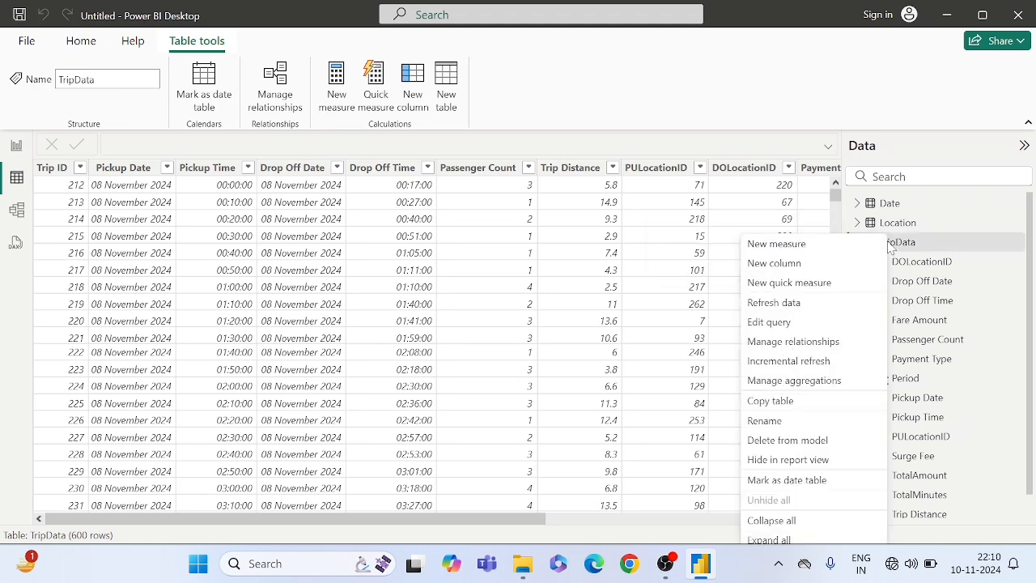
pyautogui.click(786, 266)
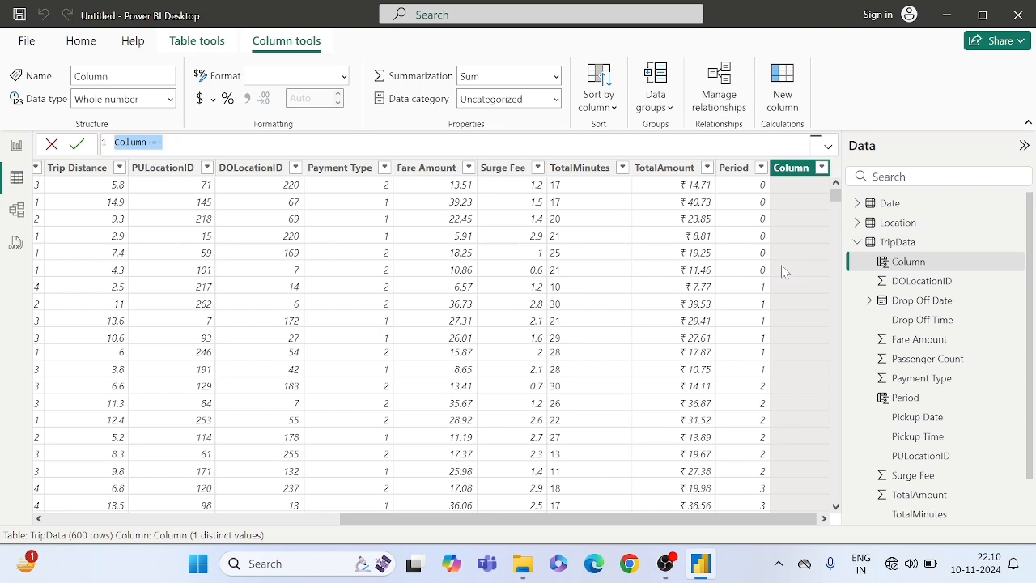
pyautogui.press('BackSpace')
pyautogui.write('O')
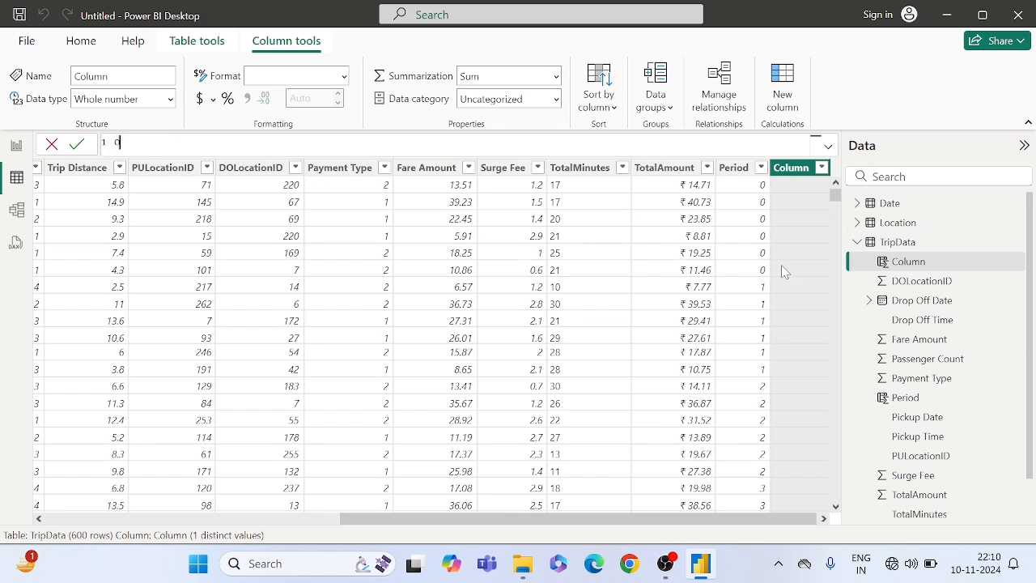
pyautogui.write('peration Period = IF(')
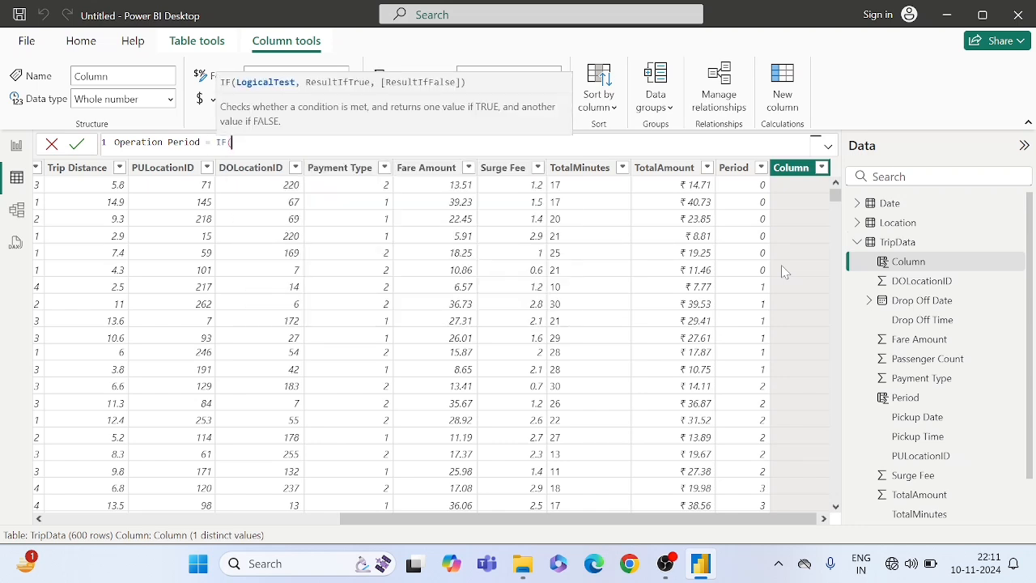
pyautogui.write('TripData[Per')
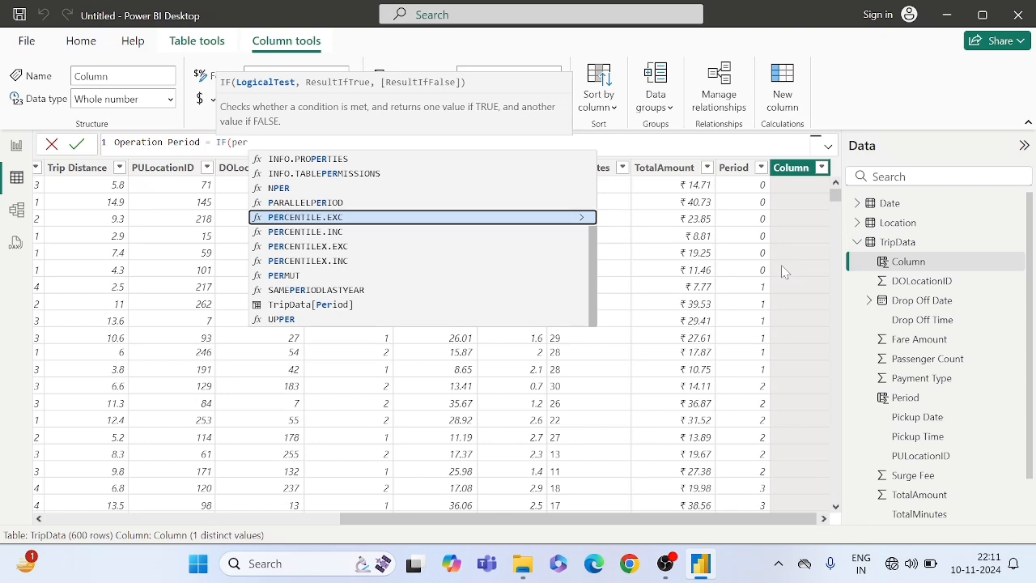
pyautogui.write('io')
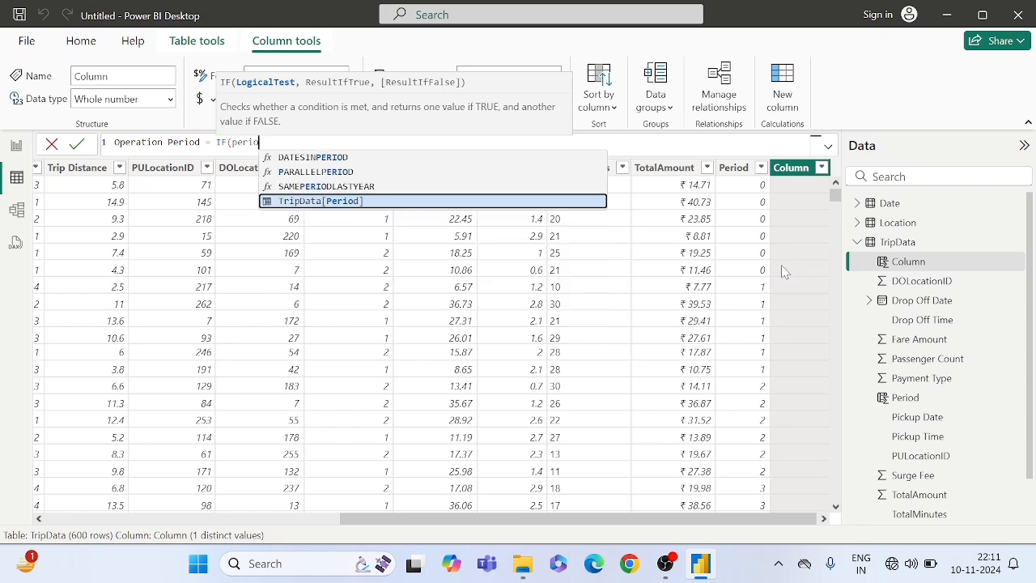
# - Start the column formula with an IF that returns "Night" when TripData[Period]<=2
pyautogui.press('Tab')
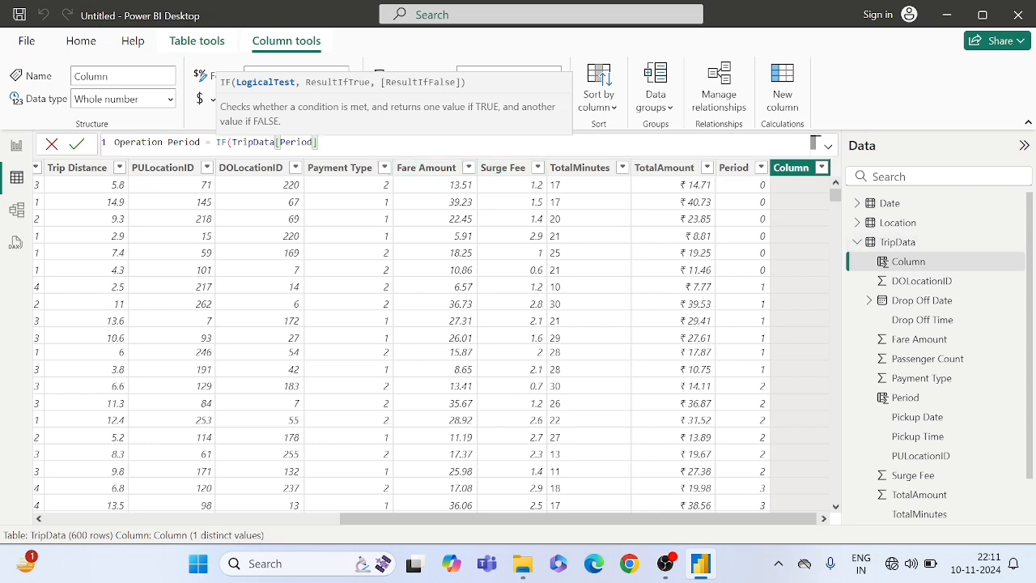
pyautogui.write('<=2,')
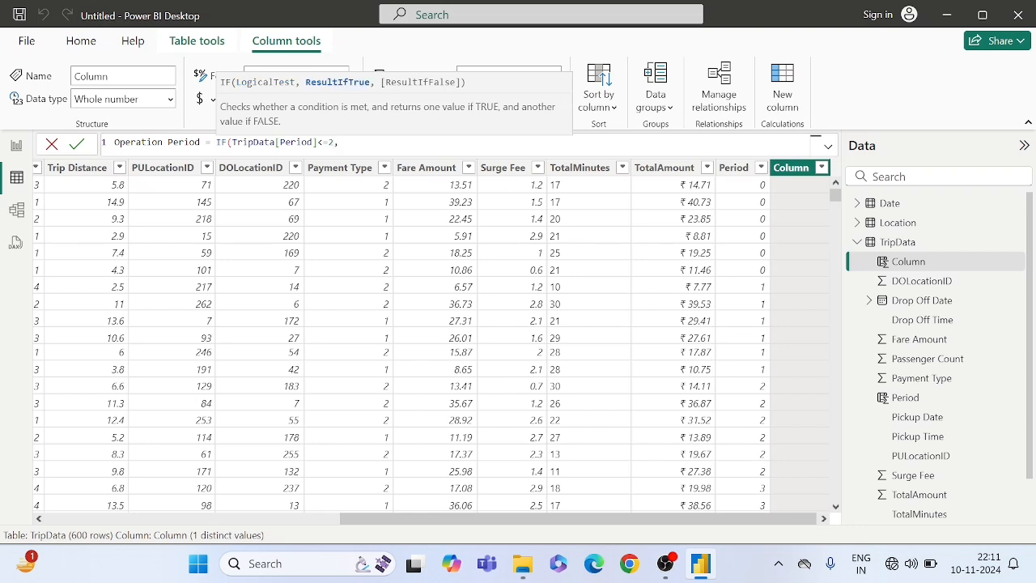
pyautogui.write('"Night",if')
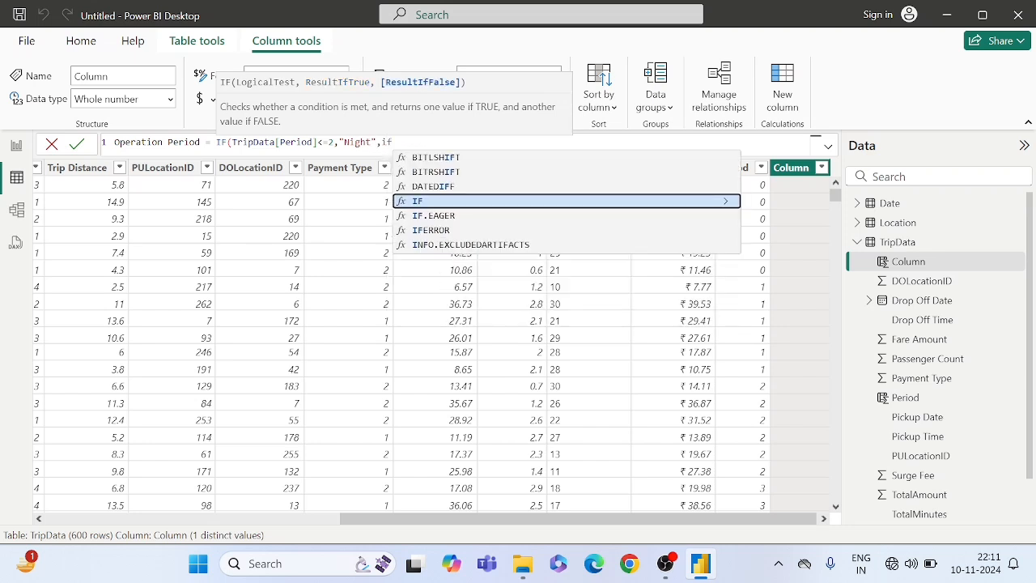
# - Nest a second IF as the false result, returning "Dawn" when TripData[Period]<=4
pyautogui.press('Tab')
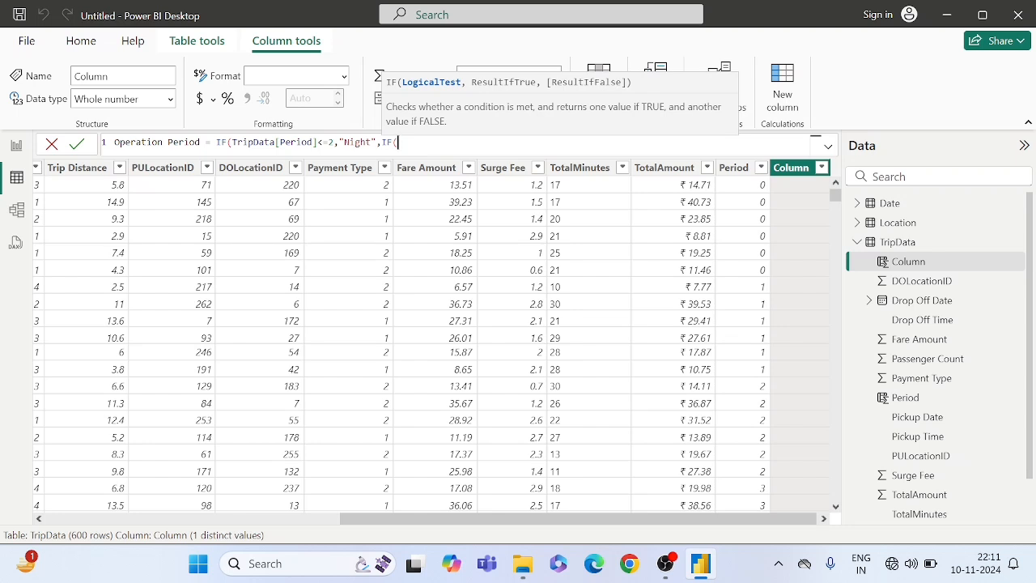
pyautogui.write('pData[Per')
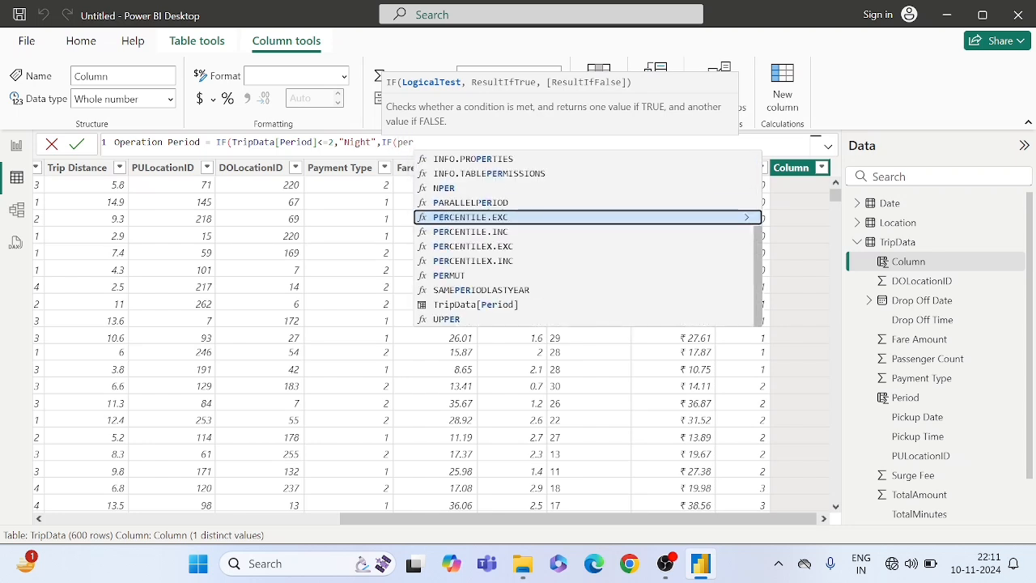
pyautogui.write('iod')
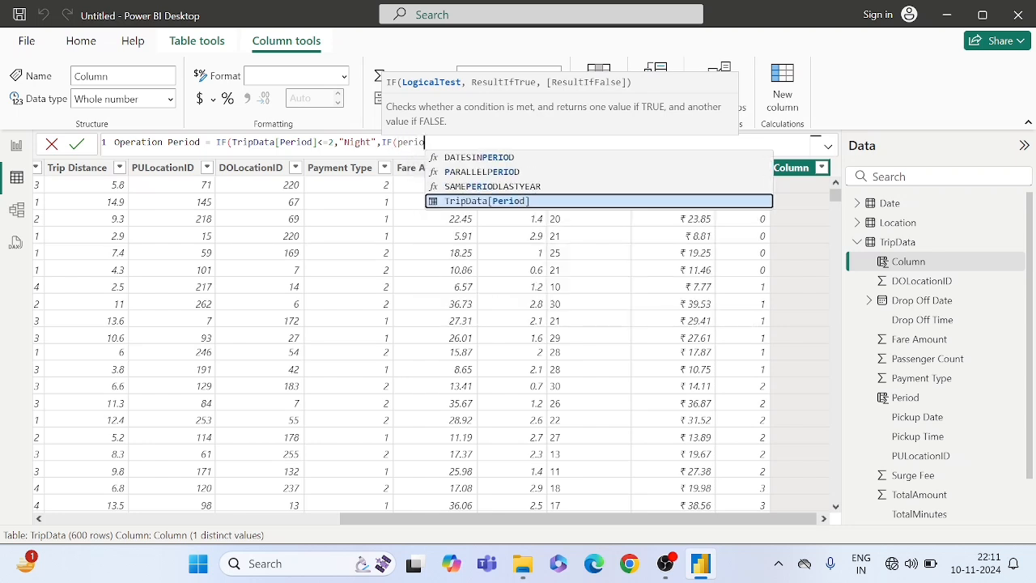
pyautogui.press('Tab')
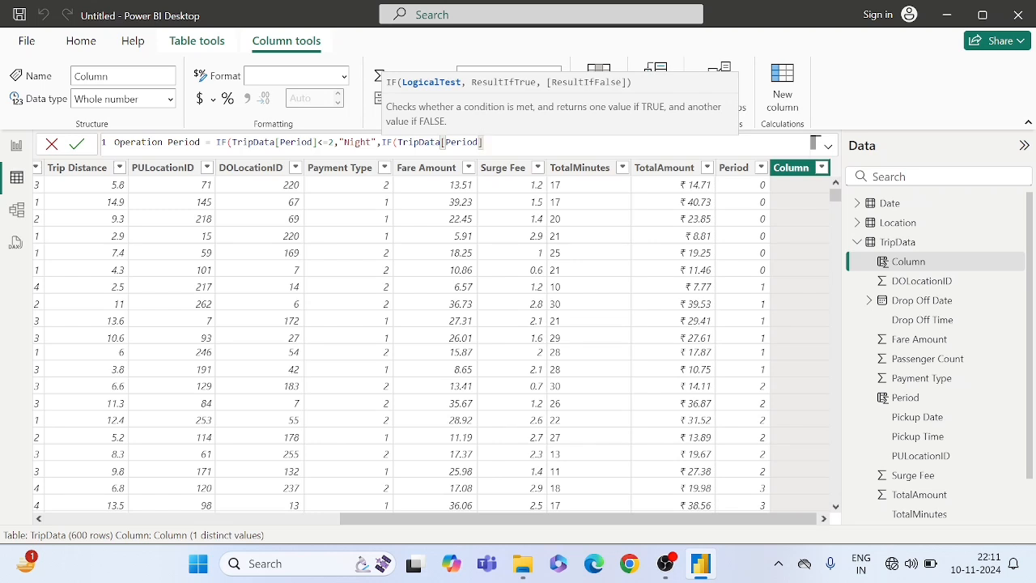
pyautogui.write('<=4,"')
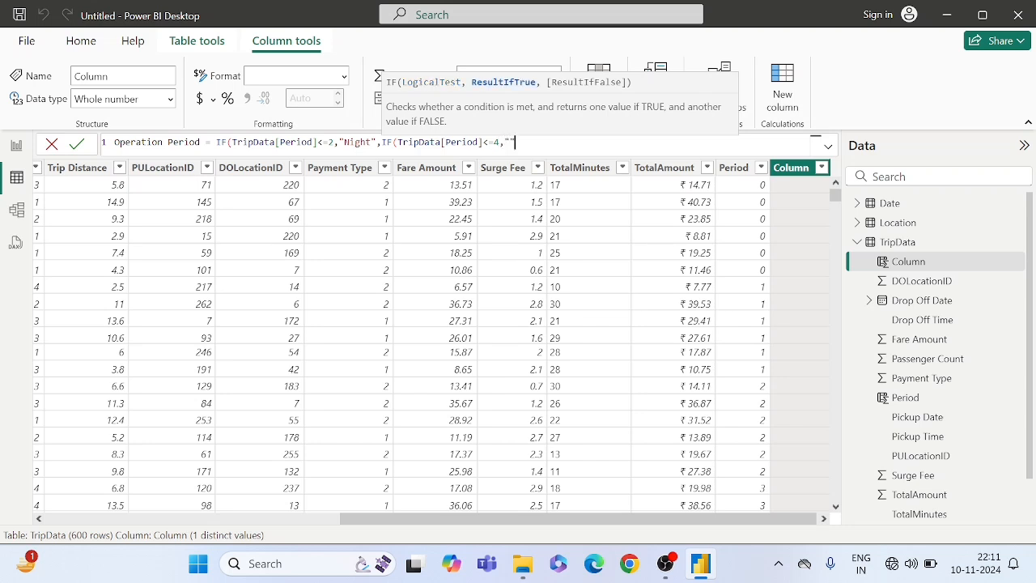
pyautogui.write('Dawn",')
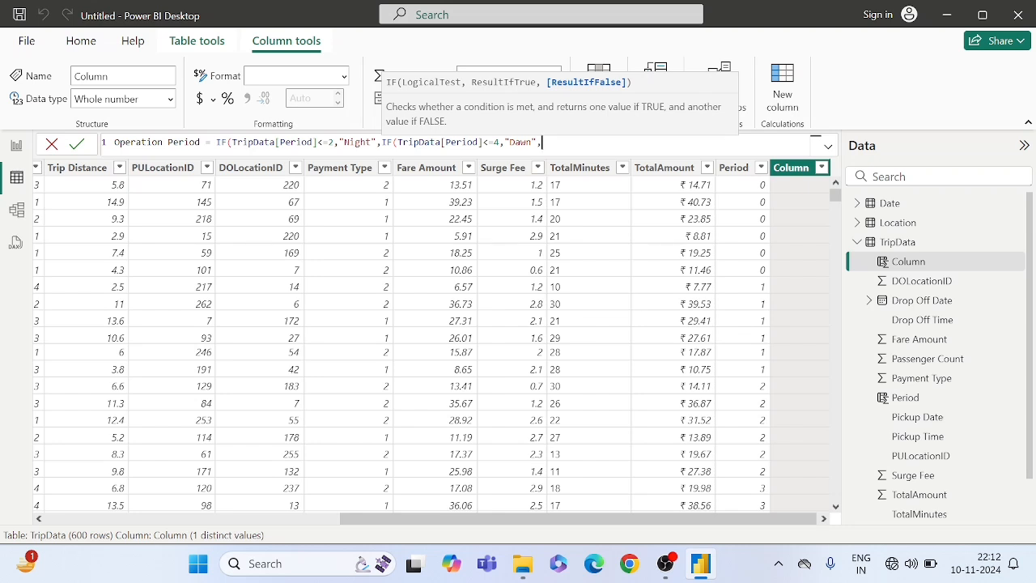
# - Nest a third IF after the Dawn case, returning "Night" when TripData[Period]>=21
pyautogui.write('if')
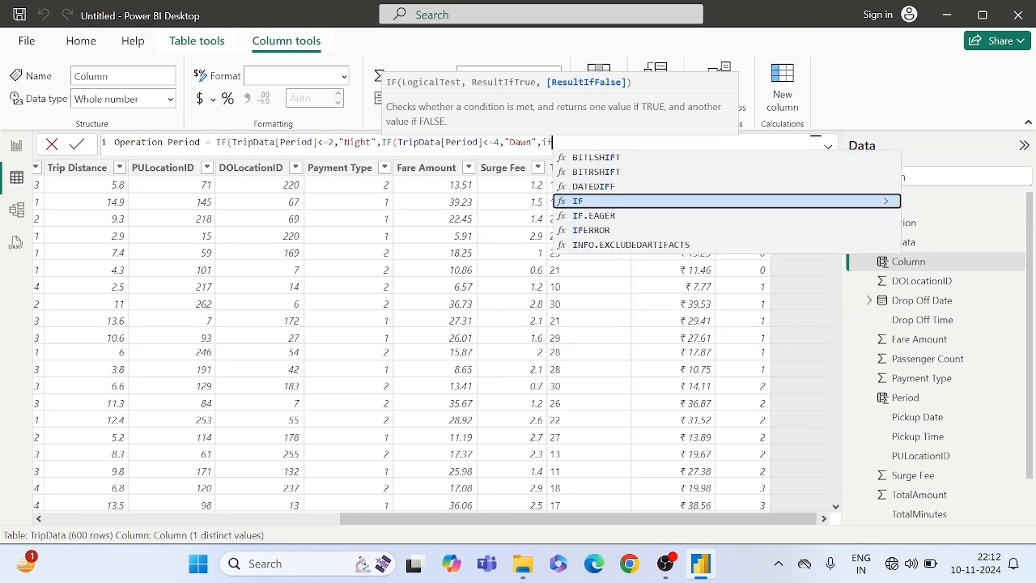
pyautogui.press('Tab')
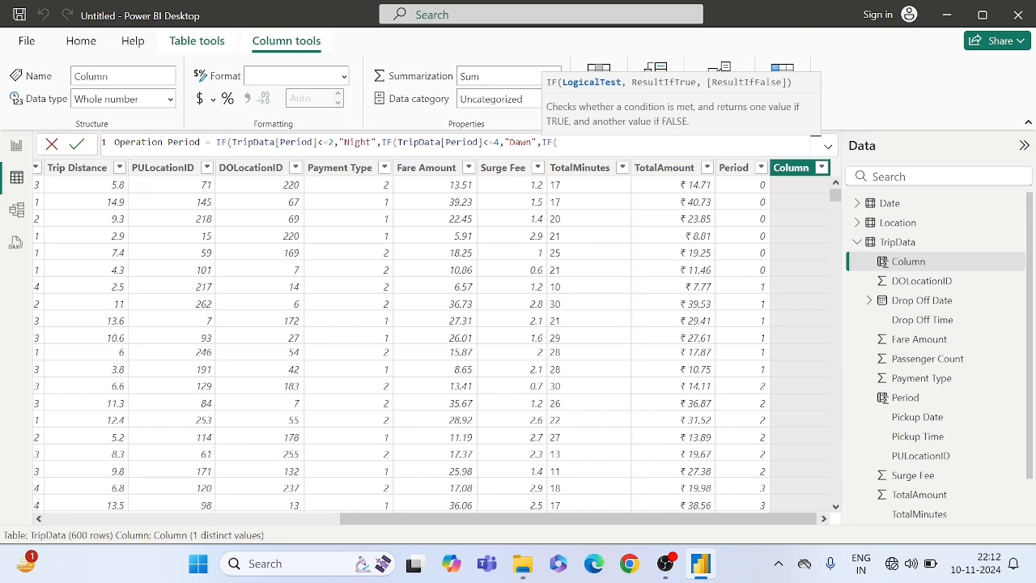
pyautogui.write('peri')
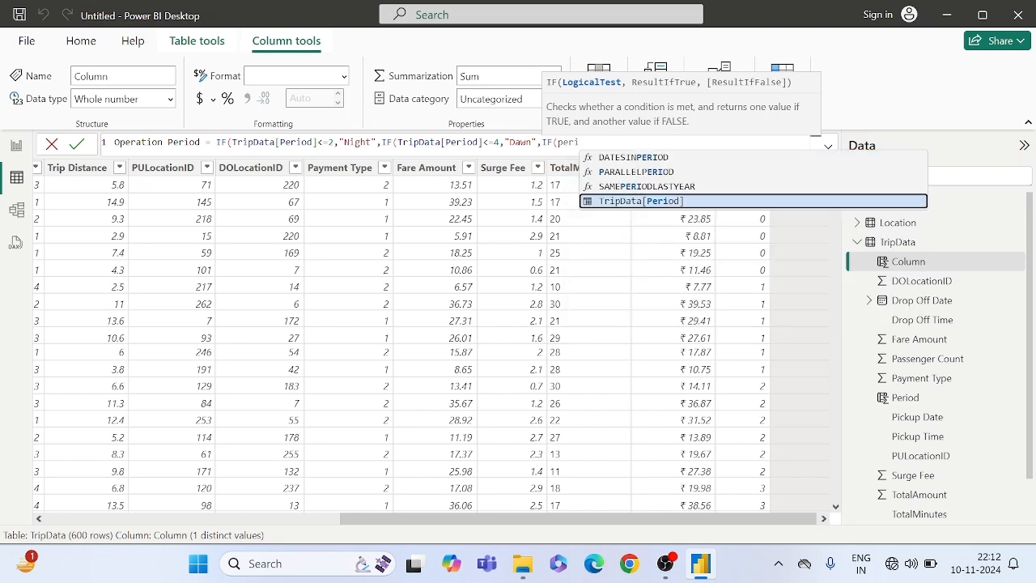
pyautogui.press('Tab')
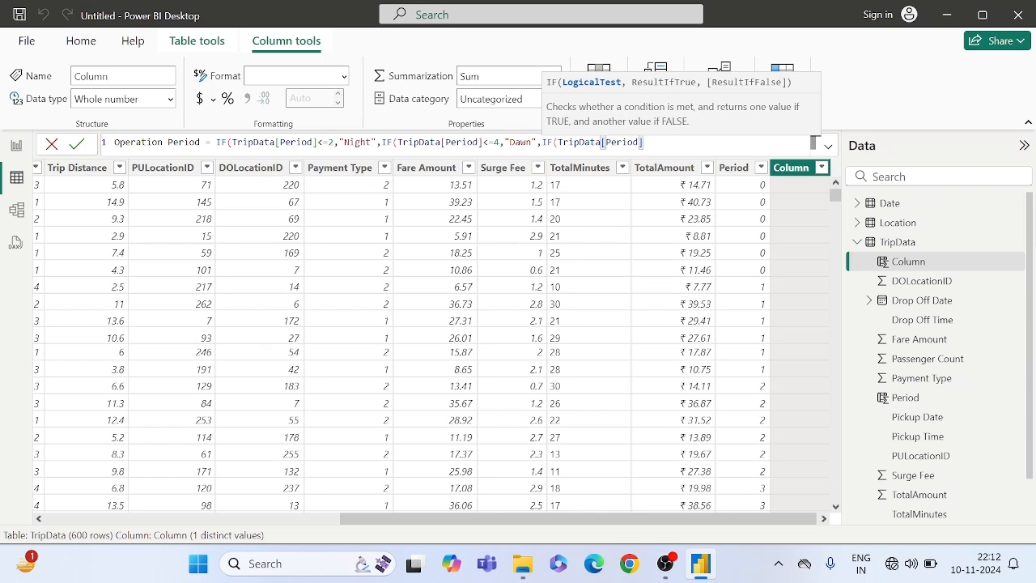
pyautogui.write('>=21,"')
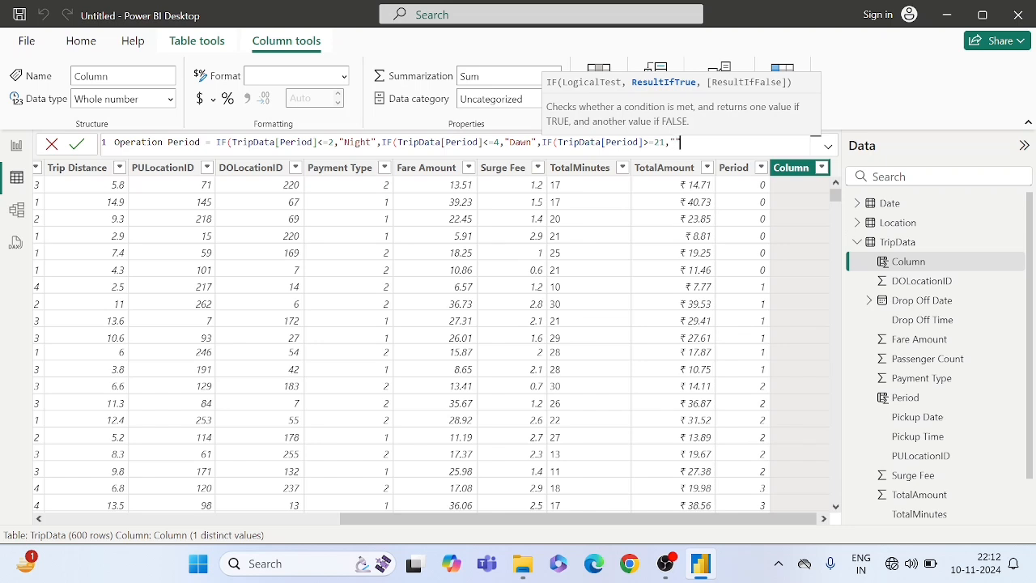
pyautogui.write('Night",')
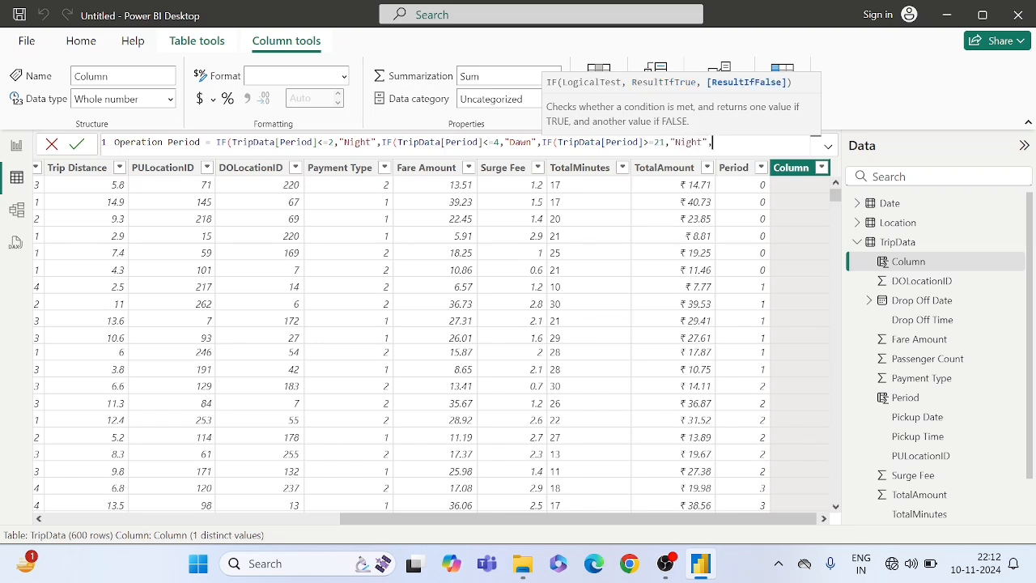
pyautogui.write('ifp')
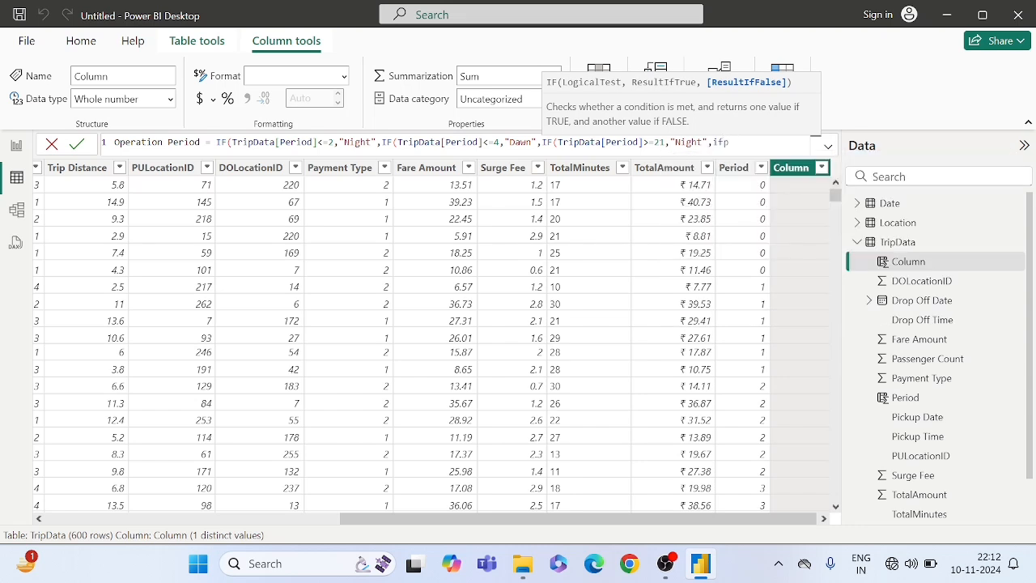
# - Nest a fourth IF returning "Evening" when TripData[Period]>=18, and open a fifth IF as its false result
pyautogui.press('BackSpace')
pyautogui.press('Tab')
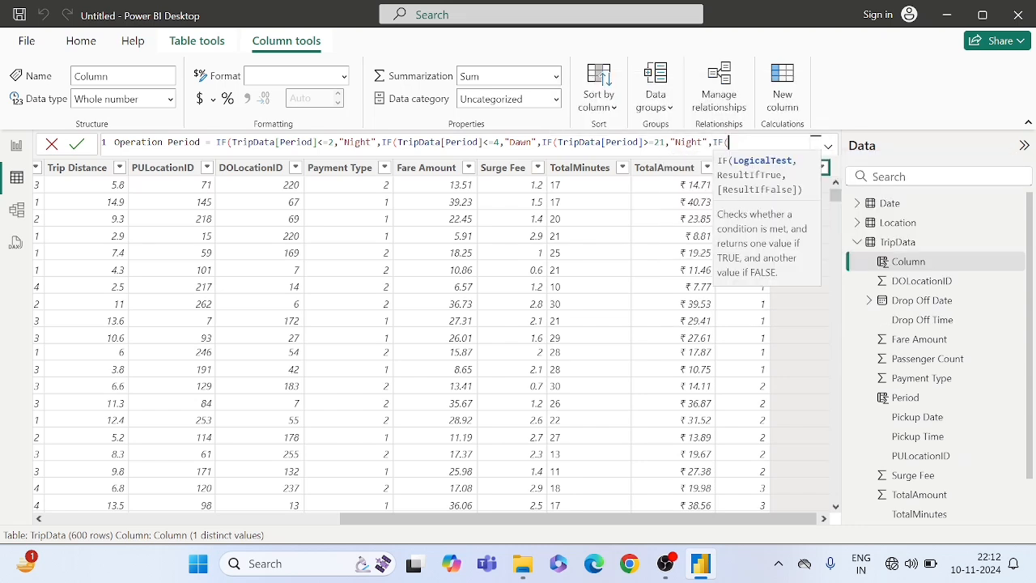
pyautogui.write('perat')
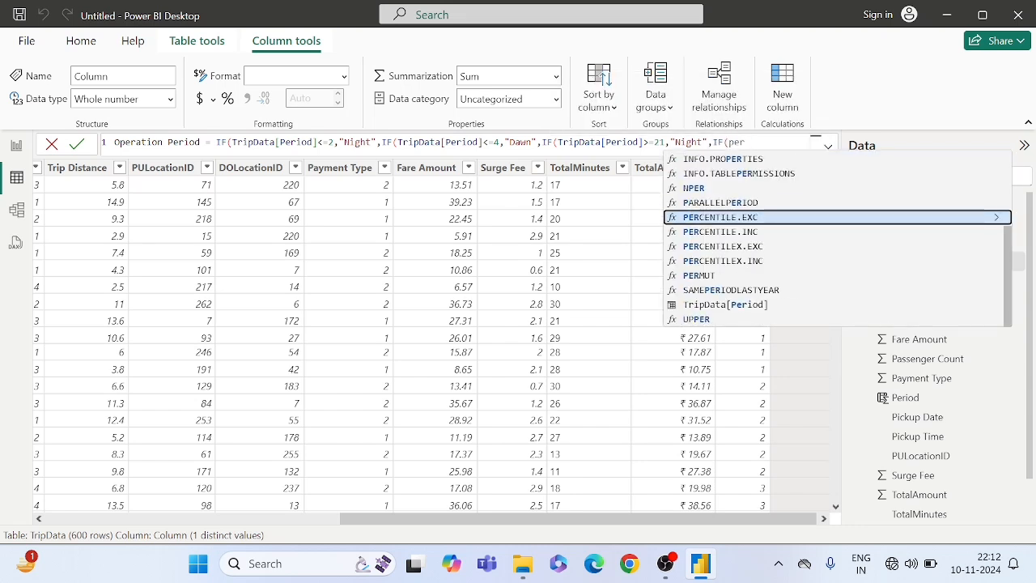
pyautogui.write('i')
pyautogui.press('Tab')
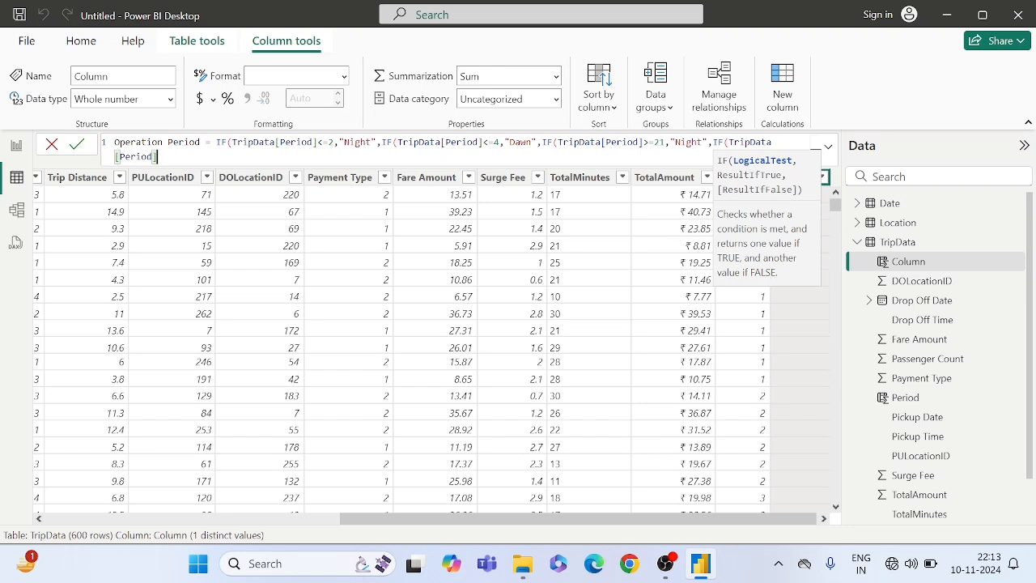
pyautogui.write('>=18,"')
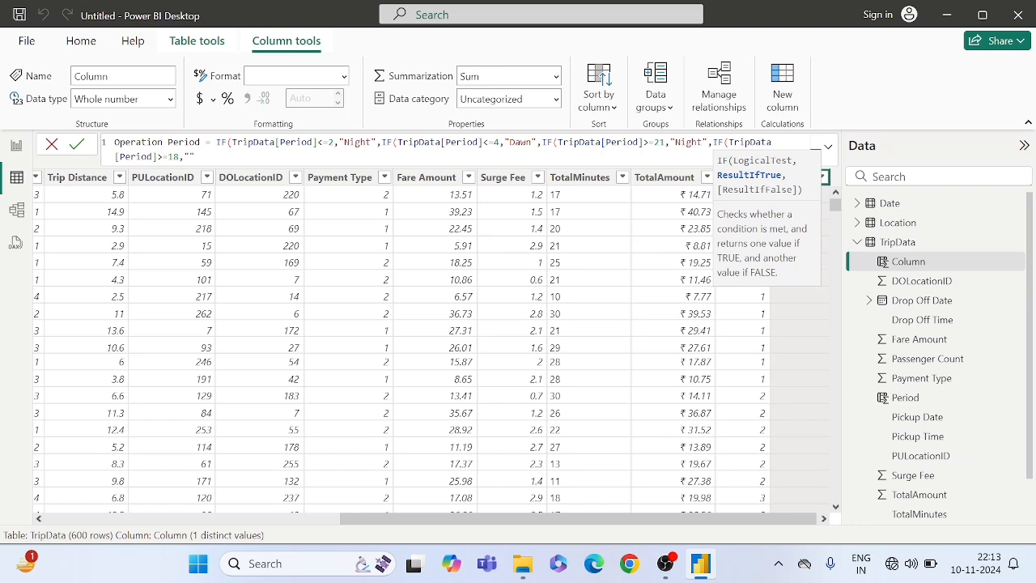
pyautogui.write('Evening')
pyautogui.press('Right')
pyautogui.write(',')
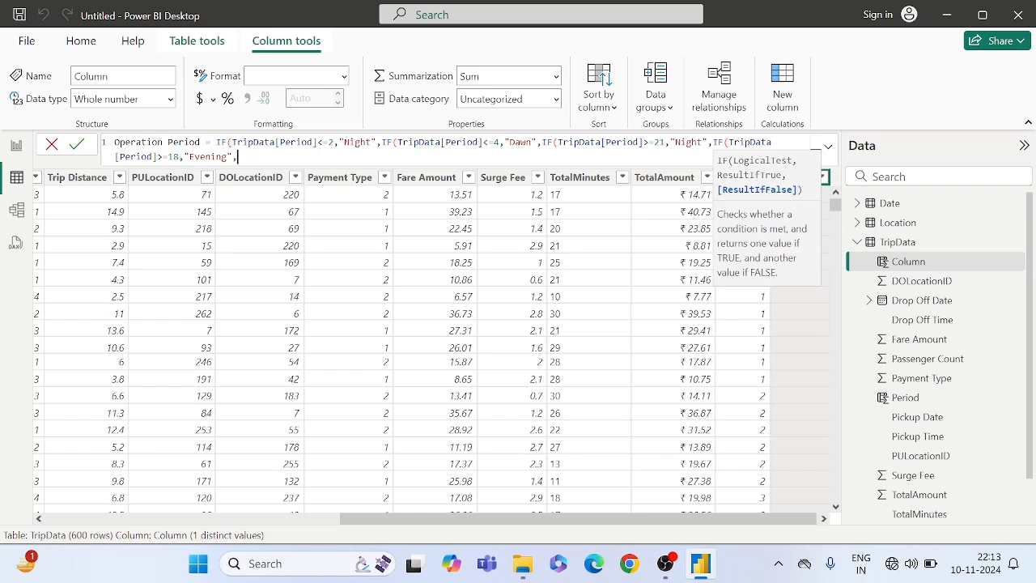
pyautogui.write('if')
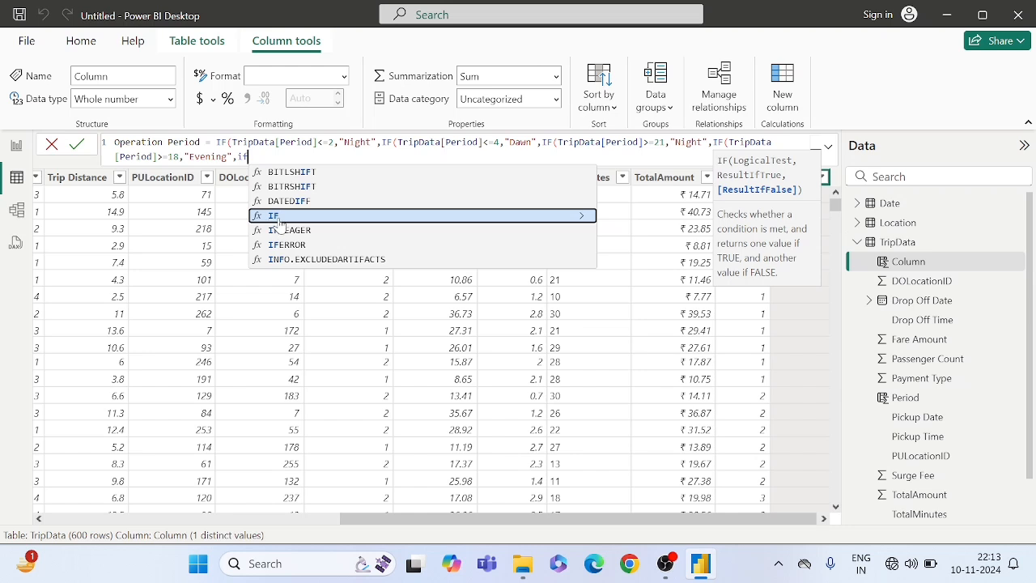
pyautogui.press('Tab')
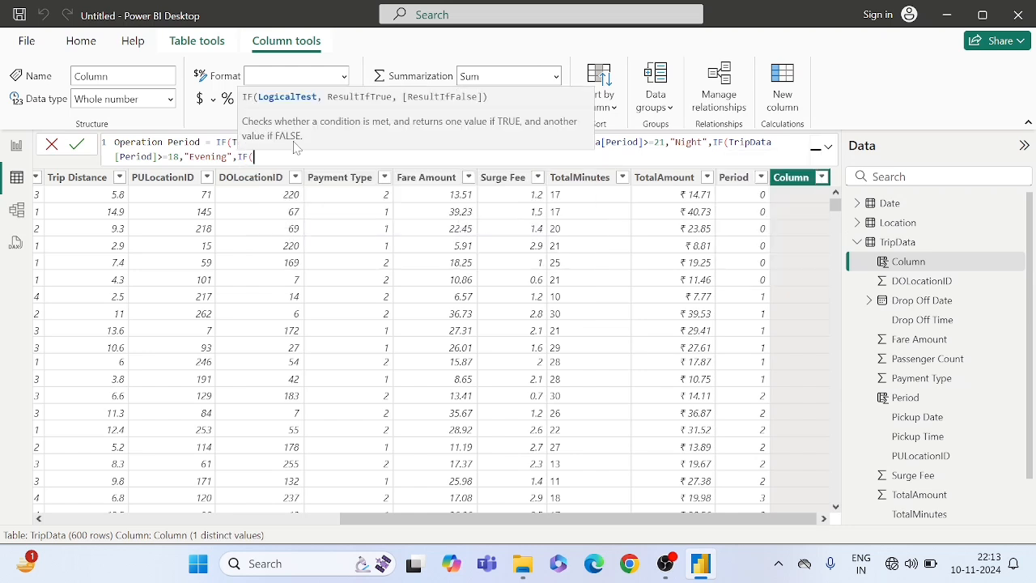
pyautogui.write(')')
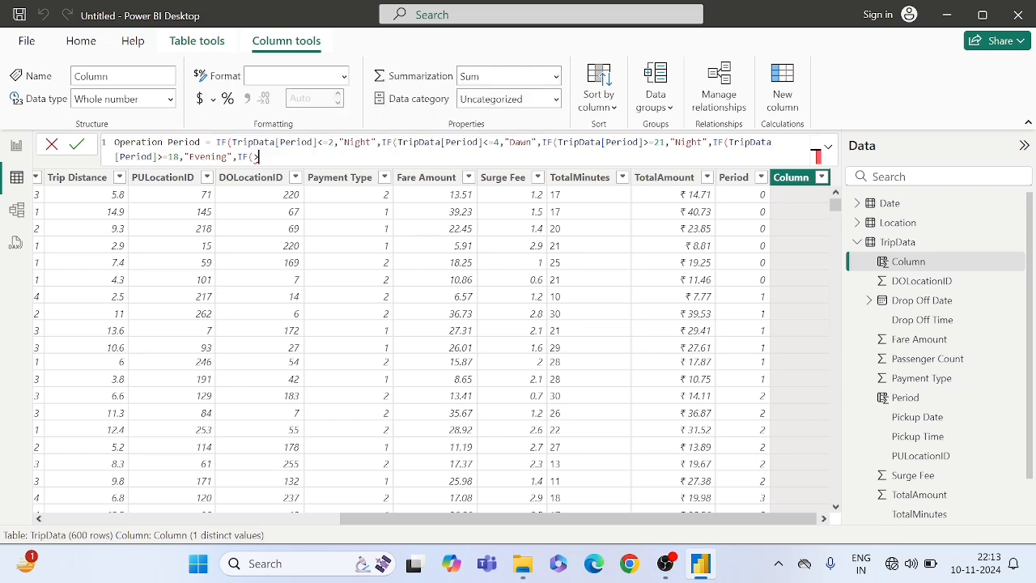
pyautogui.write('T')
pyautogui.write('=5,')
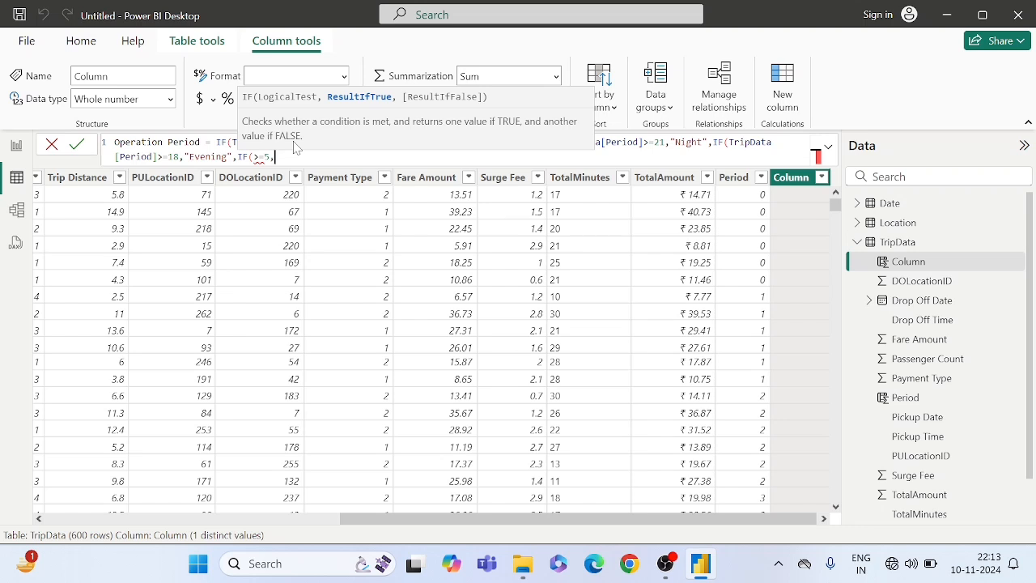
pyautogui.press('BackSpace')
pyautogui.press('BackSpace')
pyautogui.press('BackSpace')
pyautogui.press('BackSpace')
# - Complete the fifth nested IF so that it returns "Day" when TripData[Period]>=5
pyautogui.write('p')
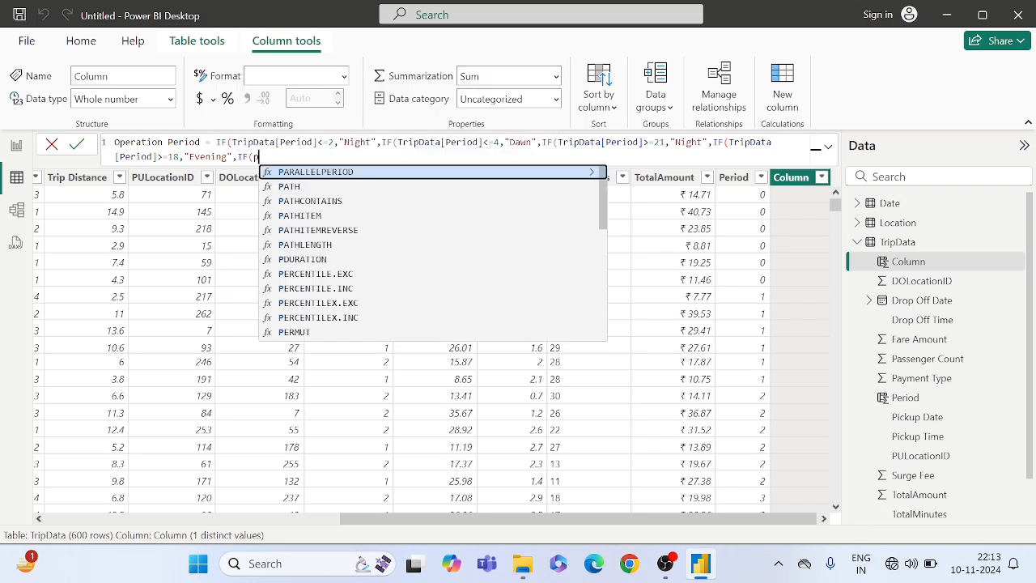
pyautogui.write('erio')
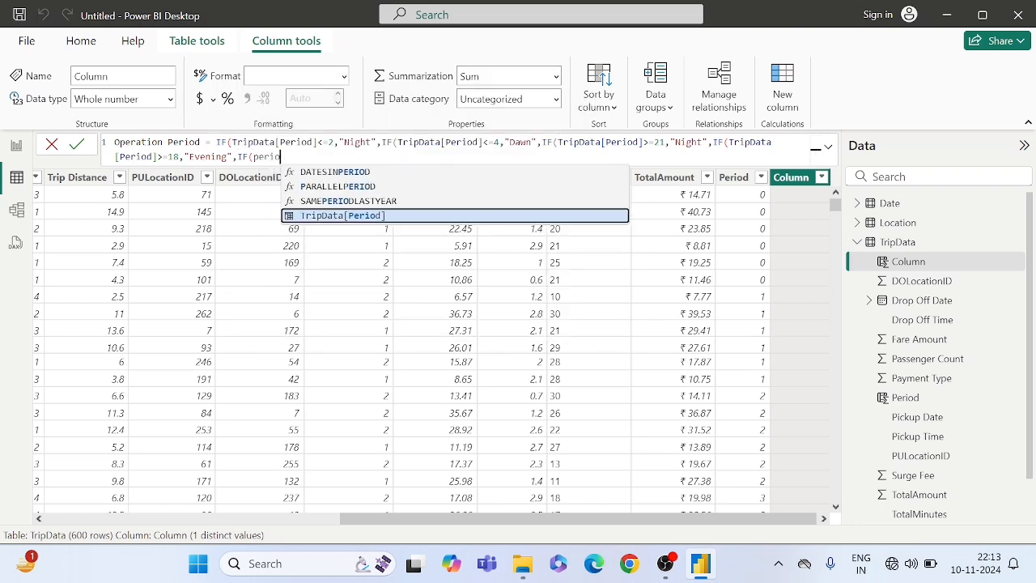
pyautogui.press('Tab')
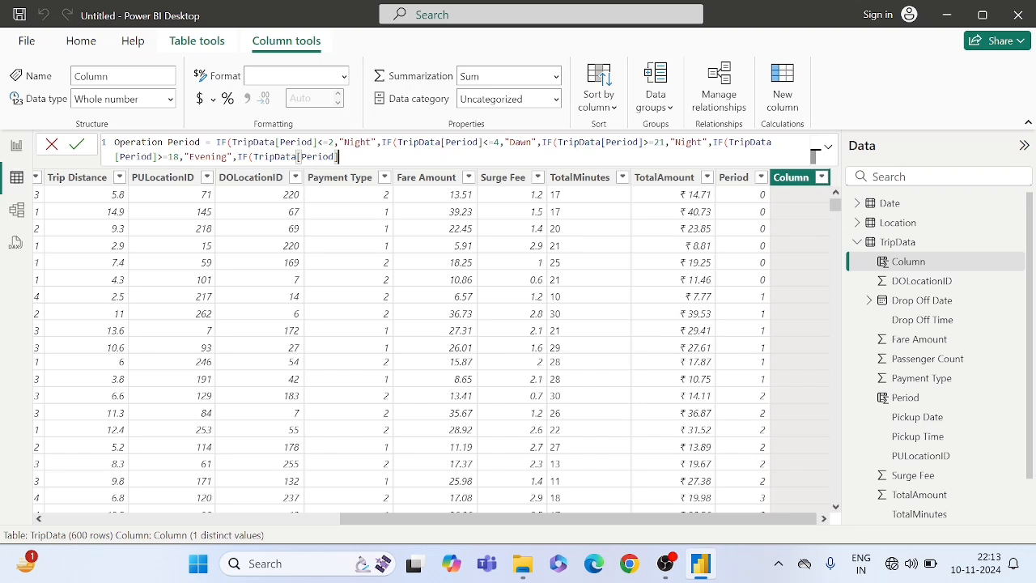
pyautogui.write('>=5,""')
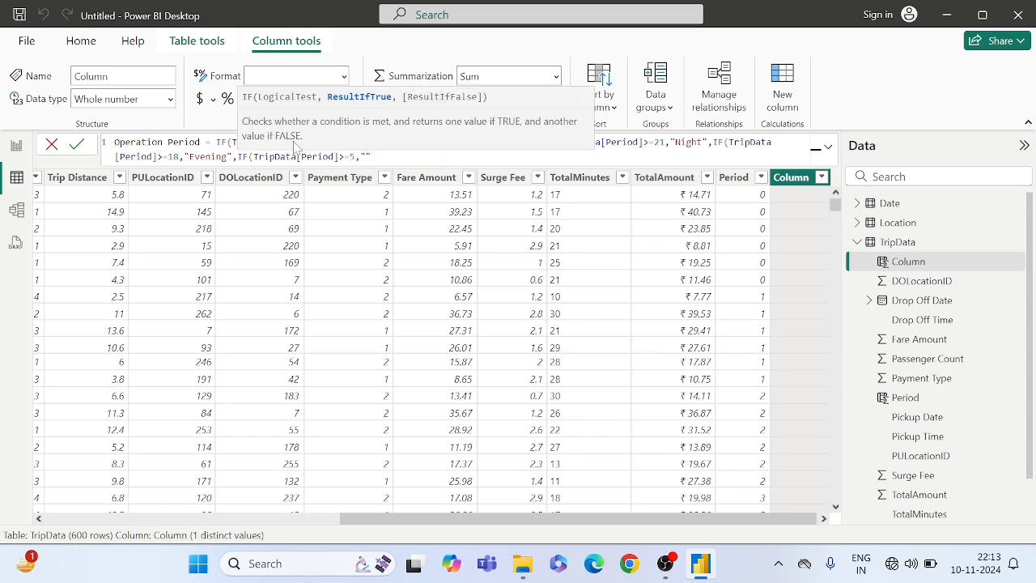
pyautogui.write('Day')
pyautogui.click(387, 157)
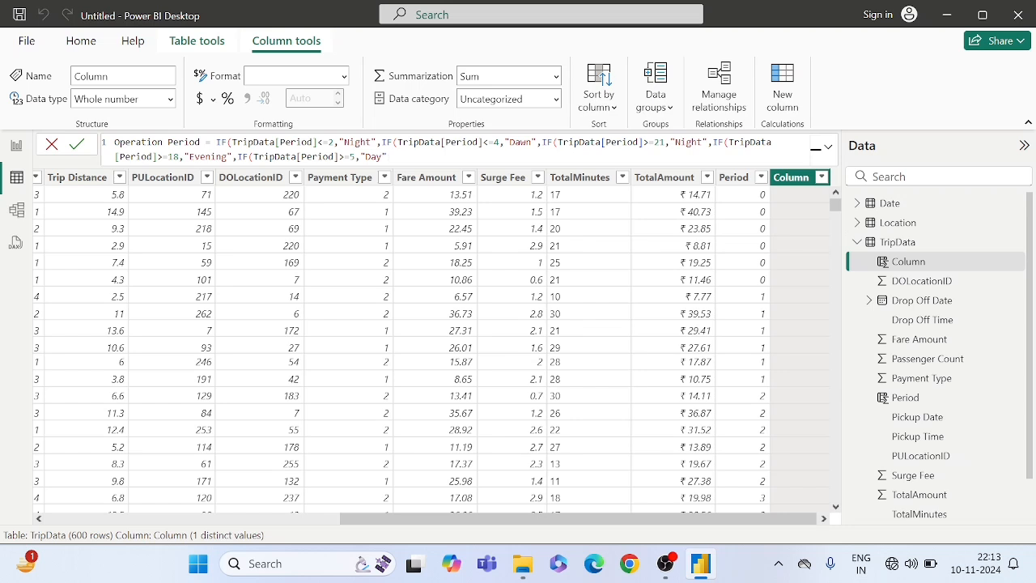
# - Review the nested Night and Dawn conditions and commit the Operation Period column formula
pyautogui.doubleClick(330, 142)
pyautogui.click(526, 143)
pyautogui.hotkey('ctrl', 'End')
pyautogui.doubleClick(521, 142)
pyautogui.click(489, 142)
pyautogui.click(387, 157)
pyautogui.click(78, 145)
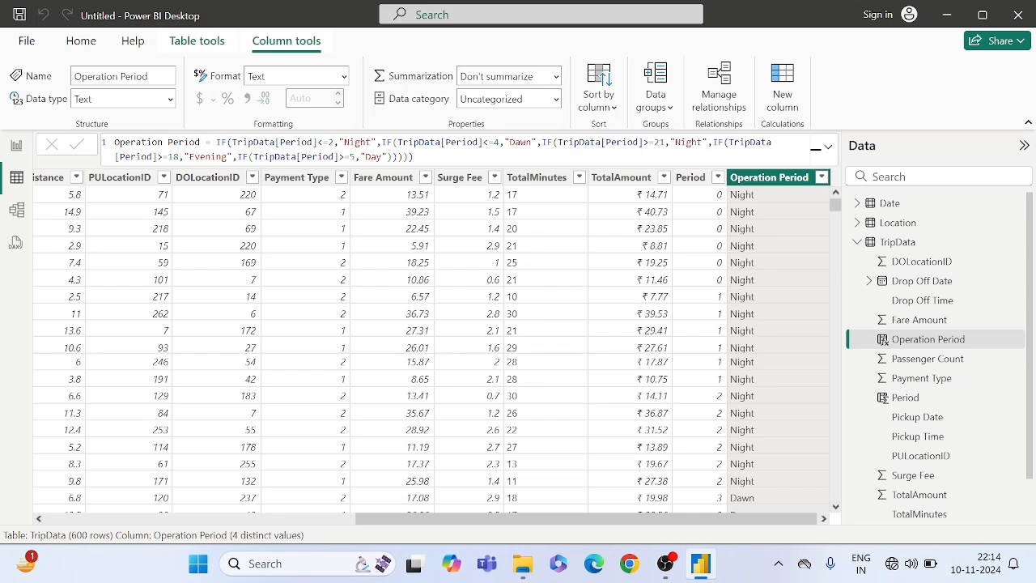
# - Examine the Operation Period labels against the Period hours across the TripData rows
pyautogui.click(414, 157)
pyautogui.click(860, 348)
pyautogui.scroll(-6, 783, 267)
pyautogui.scroll(6, 784, 267)
pyautogui.scroll(-7, 784, 267)
pyautogui.scroll(-15, 783, 267)
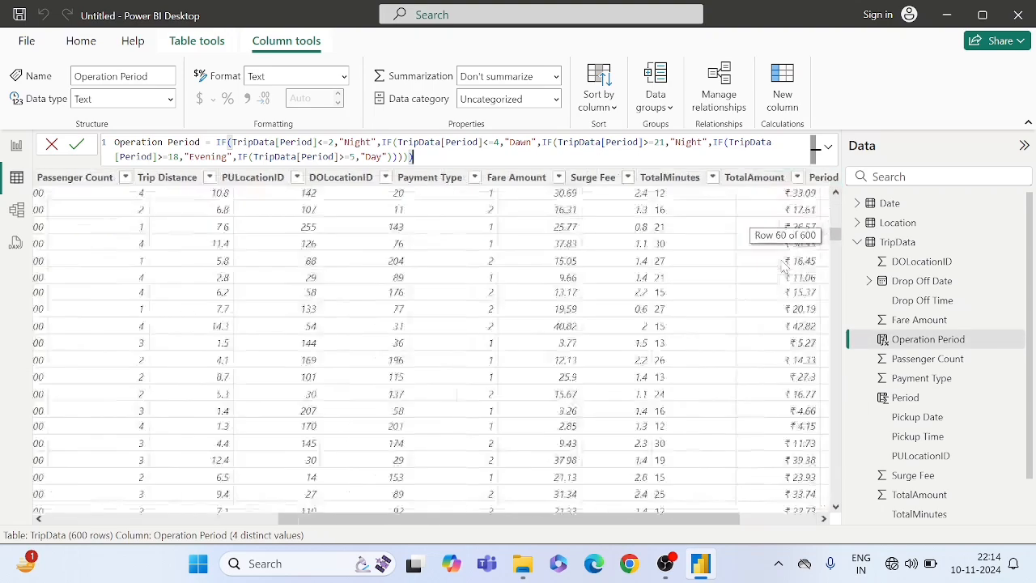
pyautogui.scroll(-20, 783, 267)
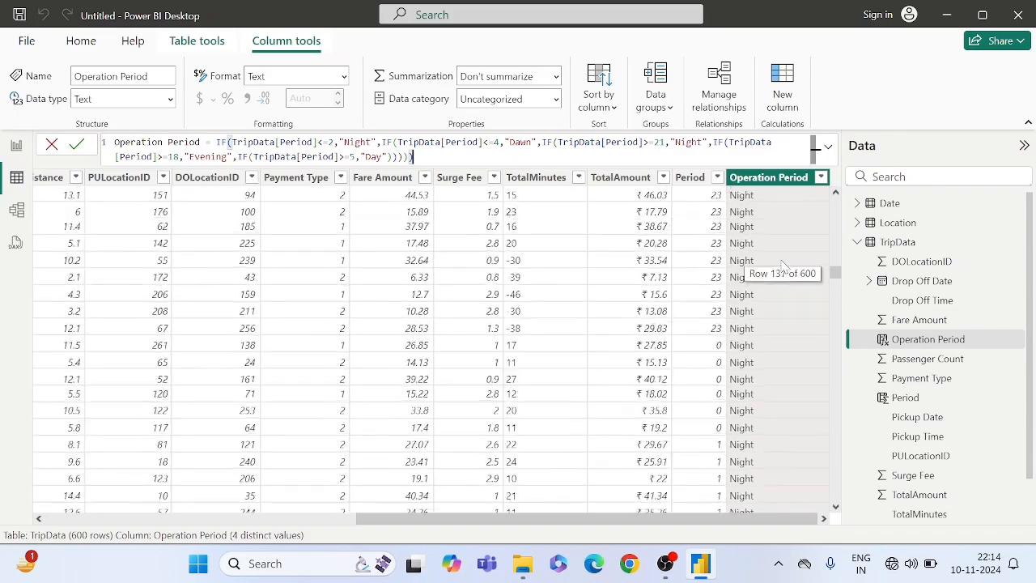
pyautogui.scroll(20, 783, 267)
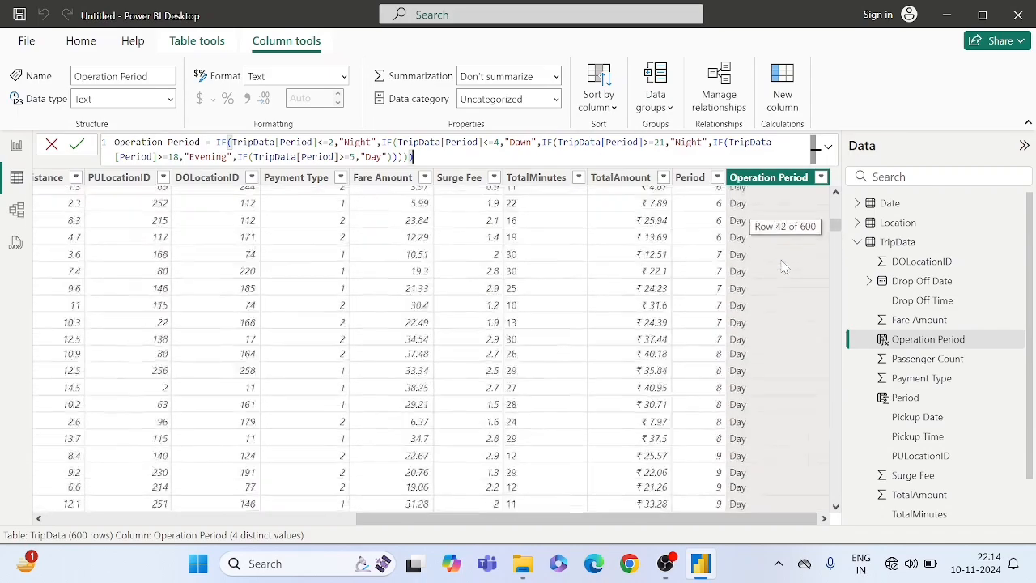
pyautogui.press('Return')
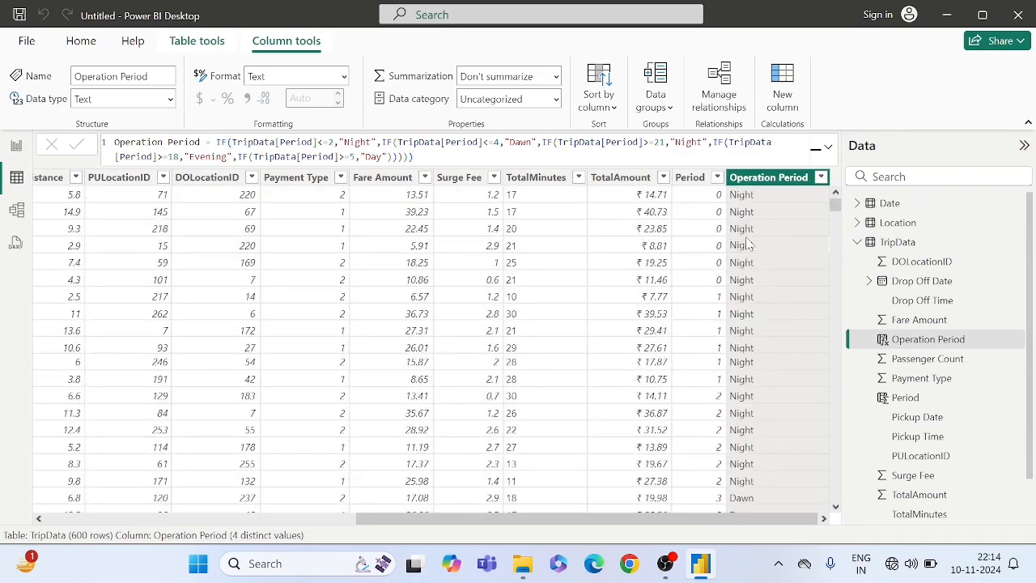
pyautogui.click(704, 245)
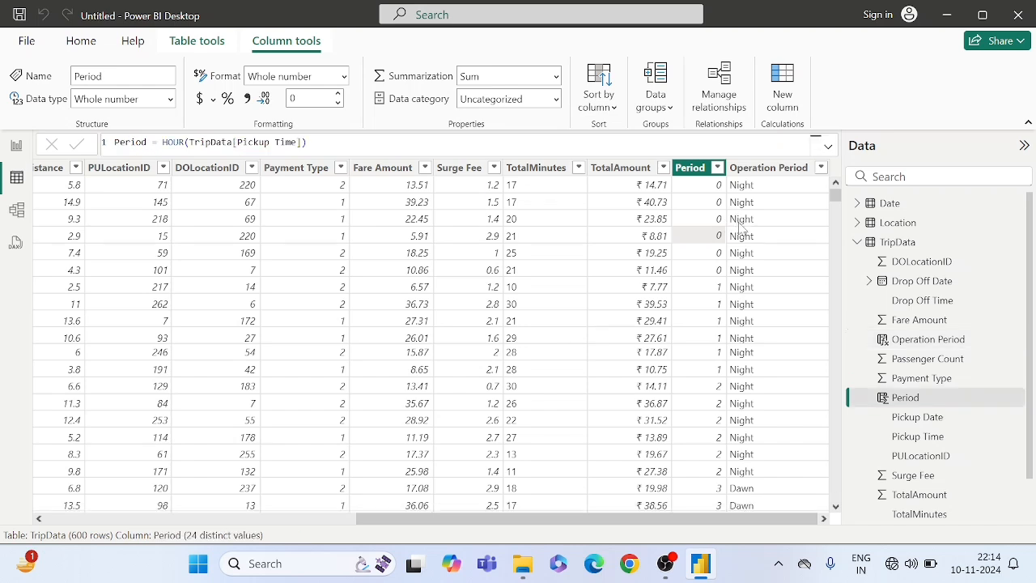
pyautogui.click(741, 228)
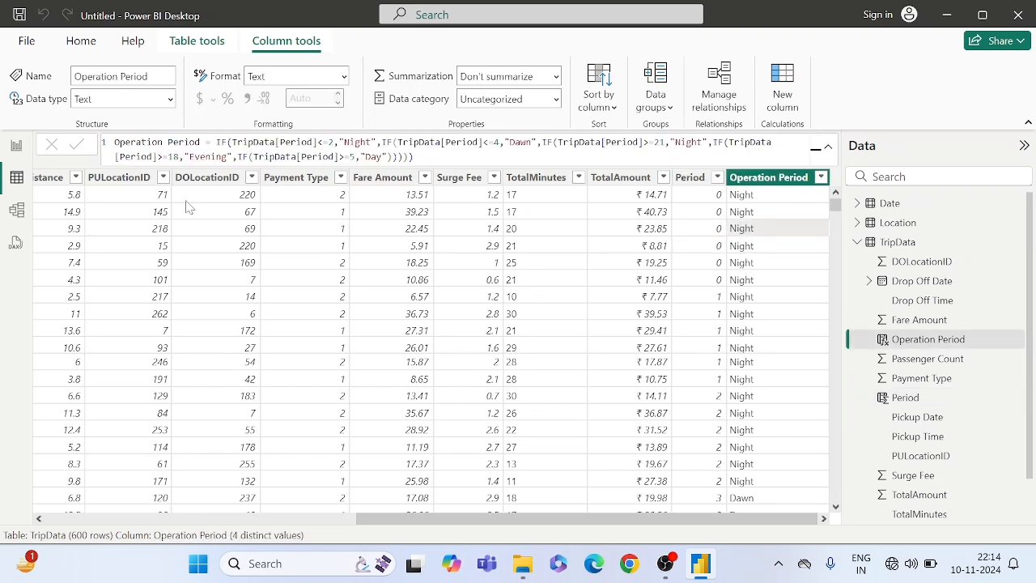
# - Return to the report view and load a new manually entered blank table named "All Measures"
pyautogui.click(15, 148)
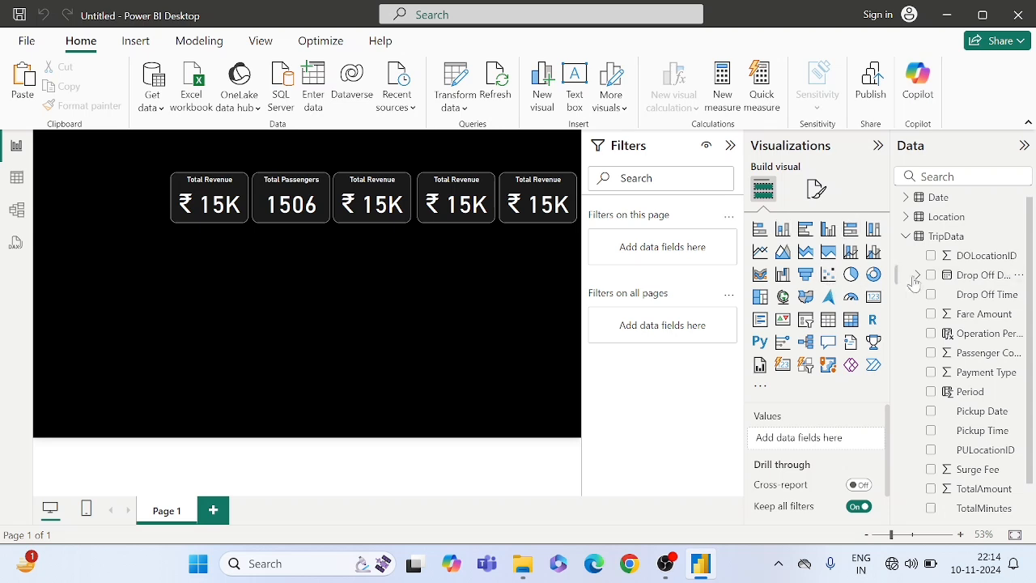
pyautogui.scroll(1, 1000, 247)
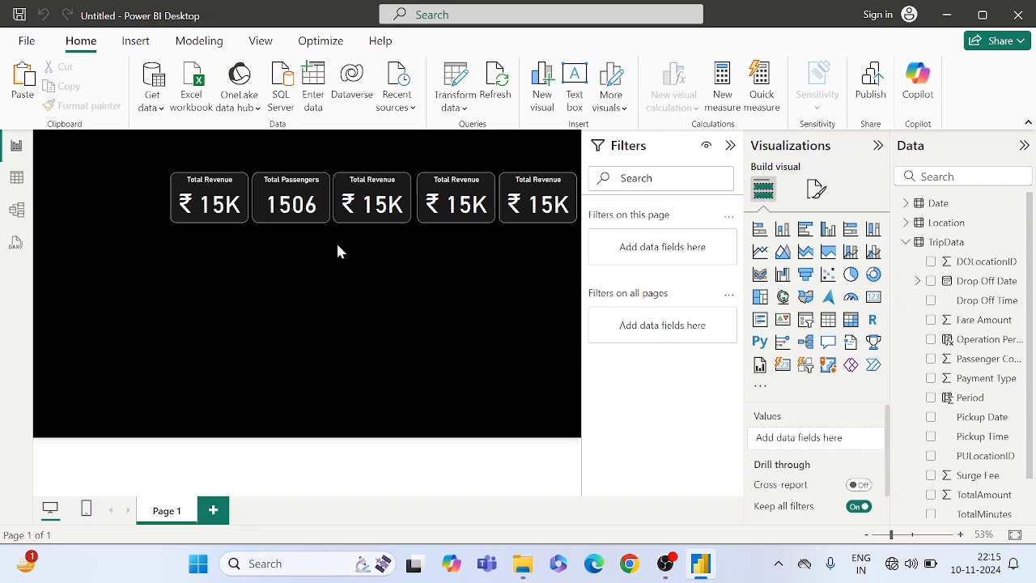
pyautogui.click(316, 97)
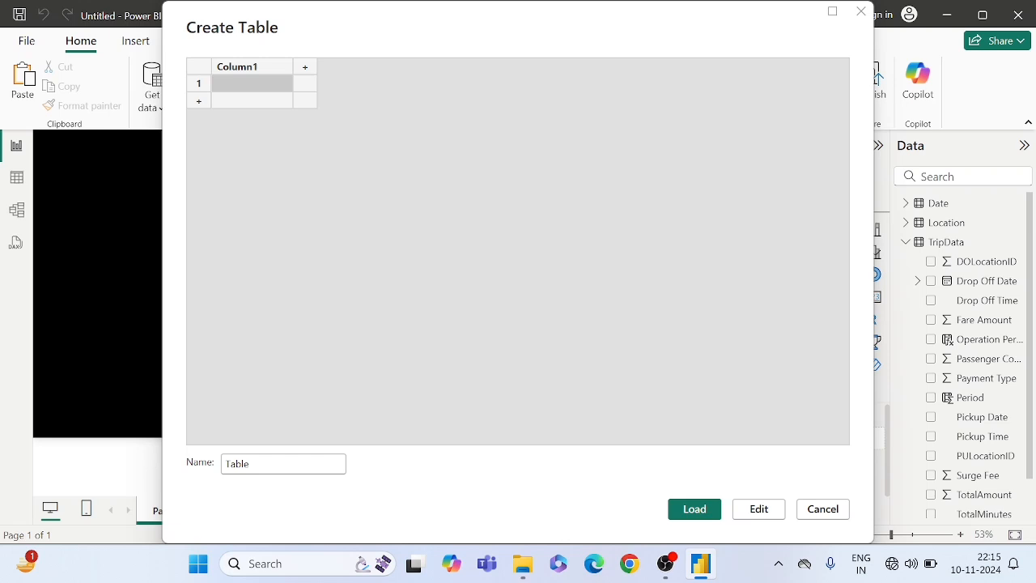
pyautogui.click(251, 463)
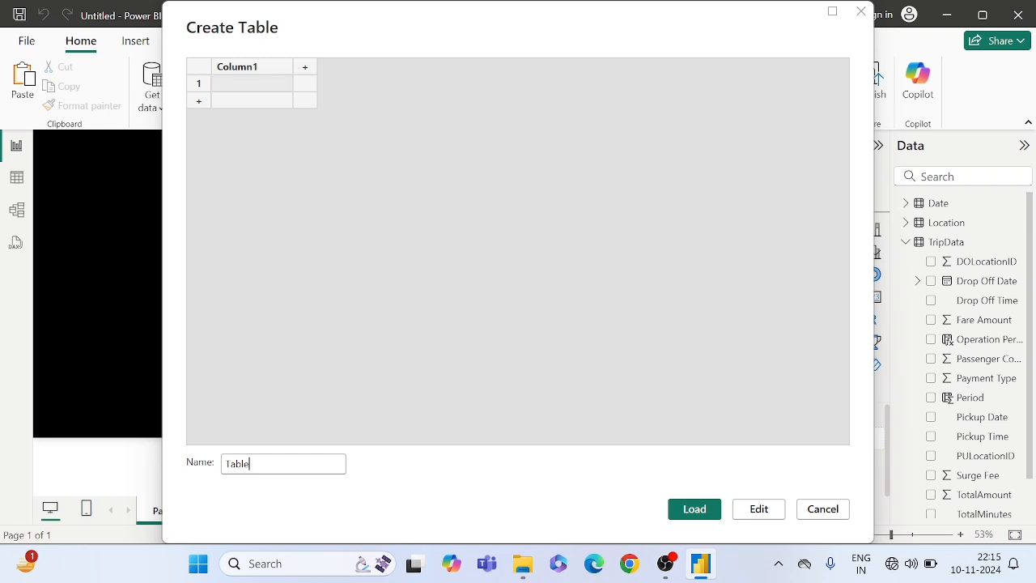
pyautogui.press('BackSpace')
pyautogui.press('BackSpace')
pyautogui.press('BackSpace')
pyautogui.press('BackSpace')
pyautogui.press('BackSpace')
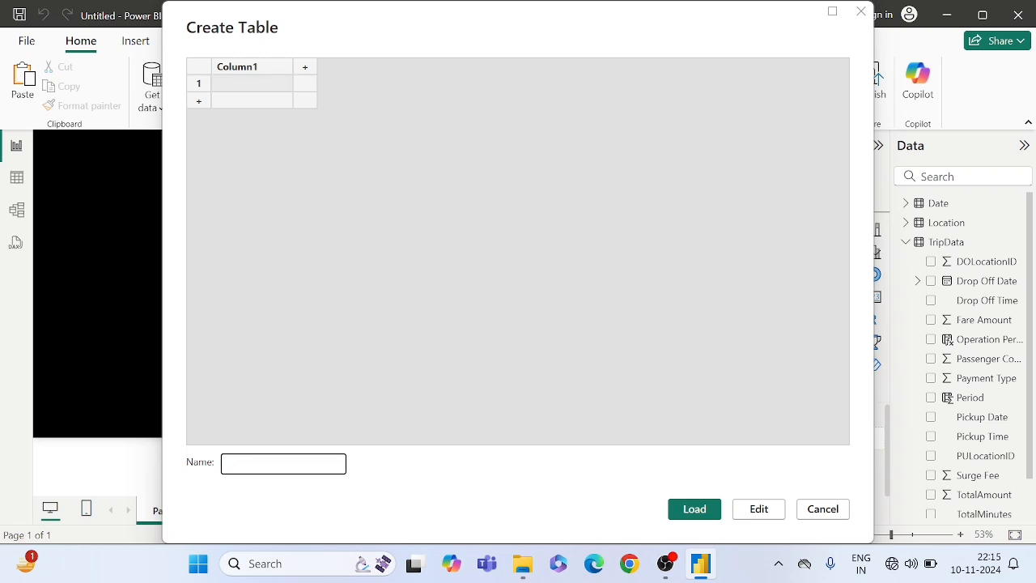
pyautogui.write('All Measures')
pyautogui.click(694, 509)
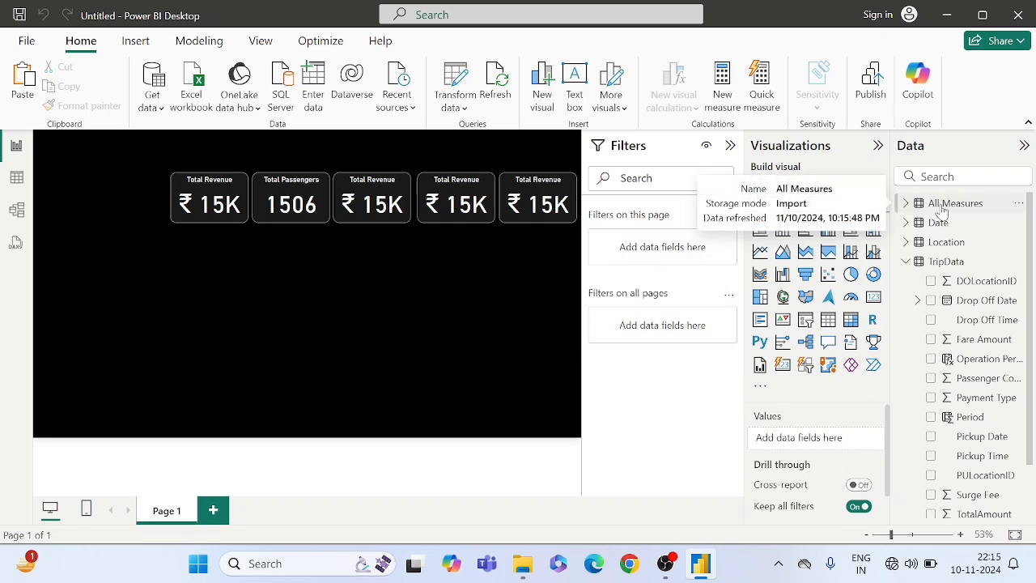
# - Add a new measure to the All Measures table, name it "Day Trip" and open its formula with CALCULATE
pyautogui.rightClick(941, 211)
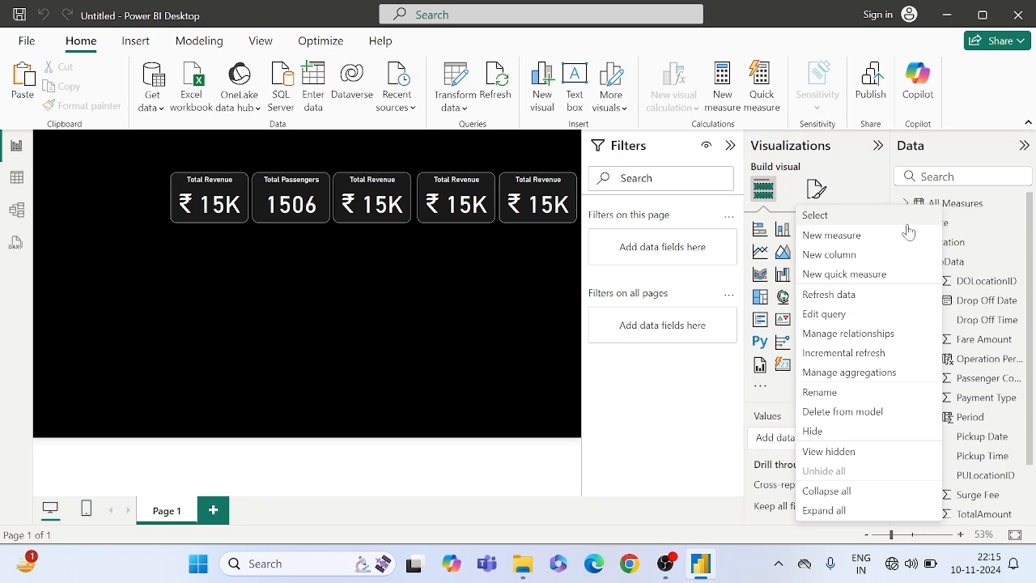
pyautogui.click(835, 236)
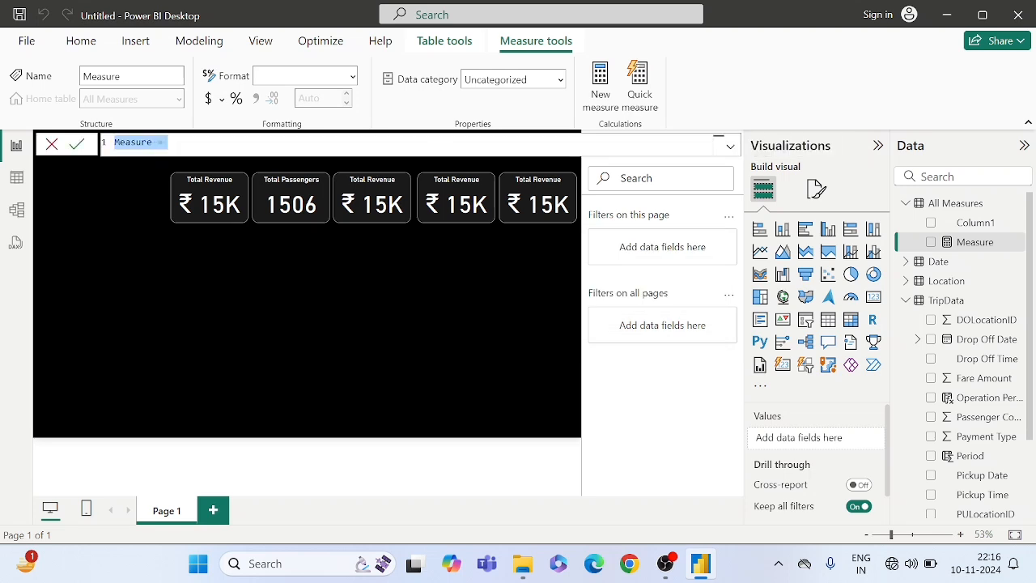
pyautogui.write('Day ')
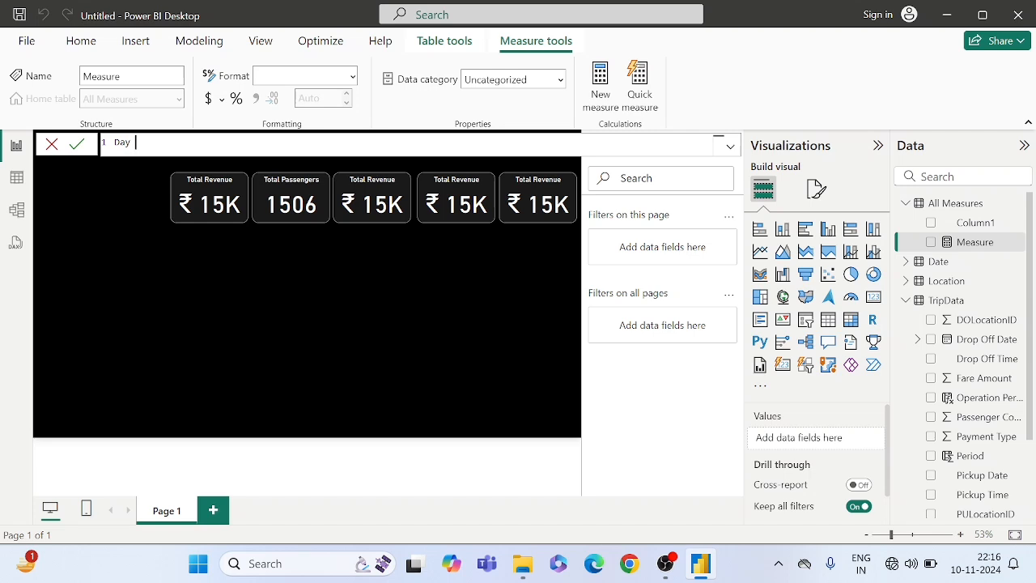
pyautogui.write('Trip =')
pyautogui.write('cal')
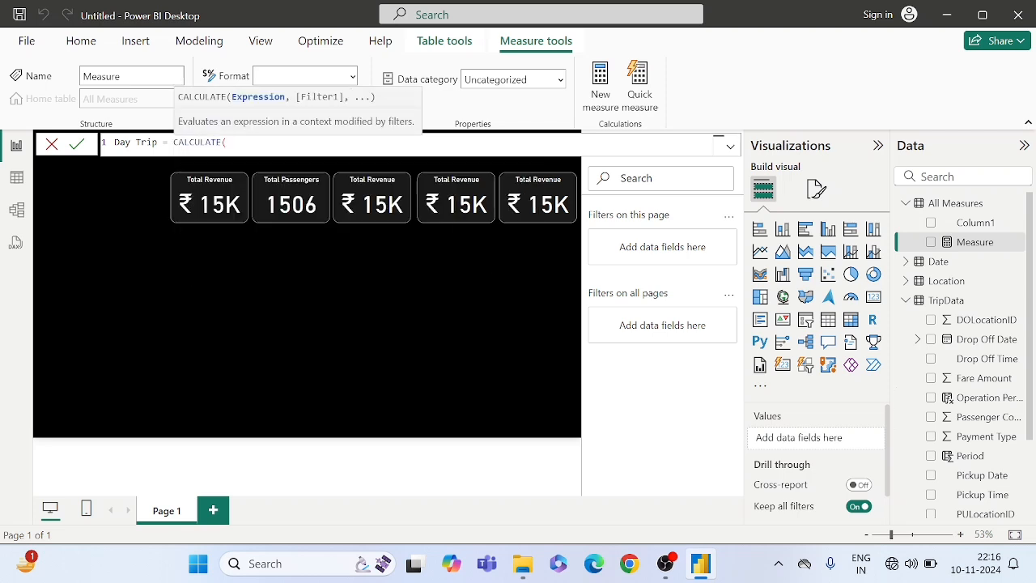
# - Enter COUNT(TripData[Trip ID]) as the expression inside CALCULATE
pyautogui.write('count')
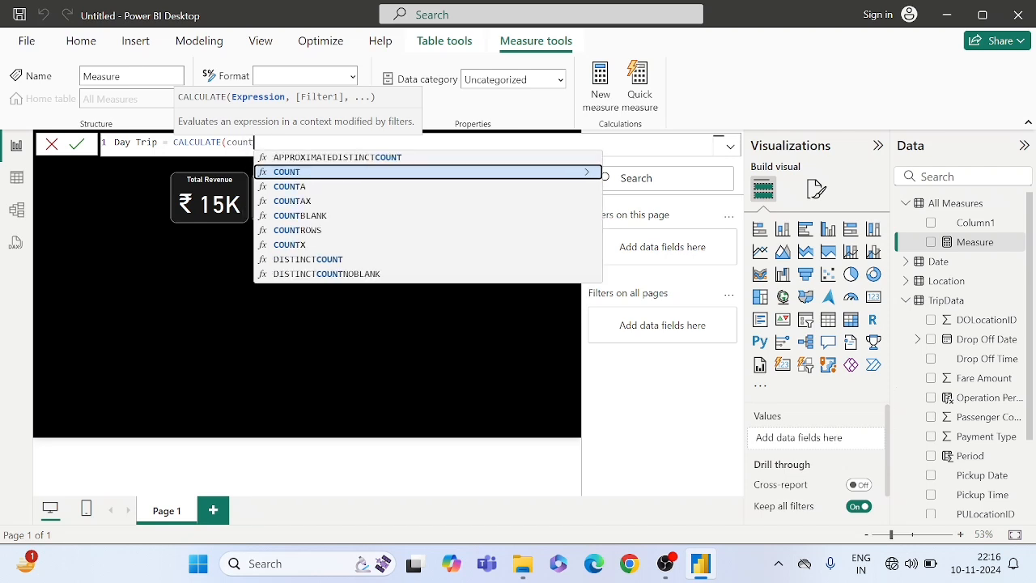
pyautogui.press('Tab')
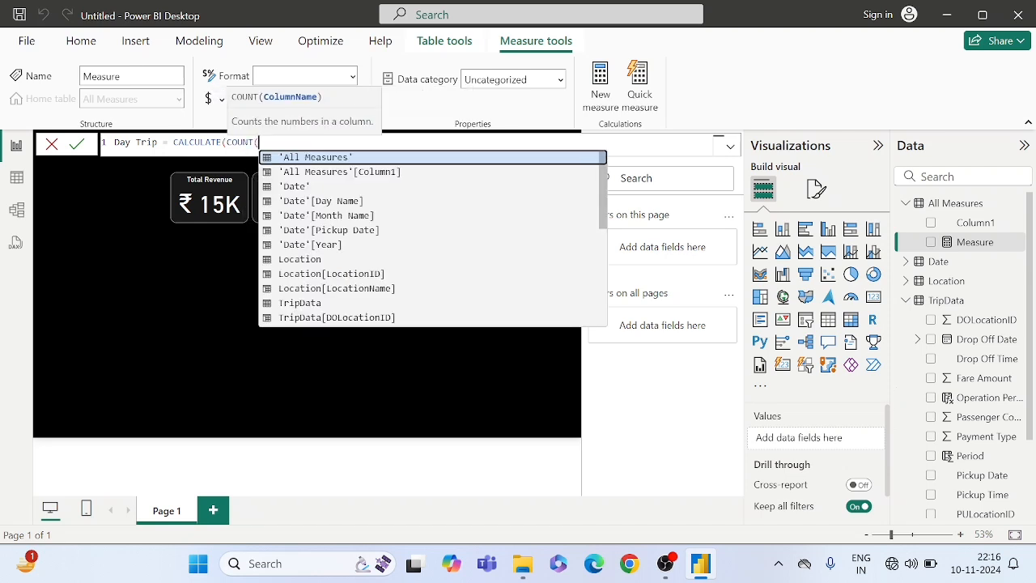
pyautogui.write('trip')
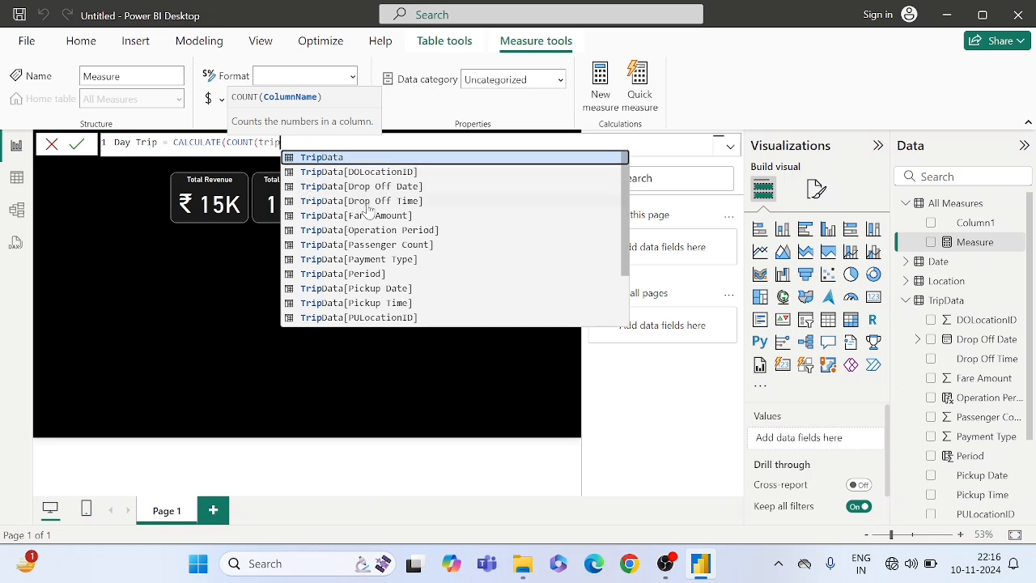
pyautogui.scroll(-2, 379, 276)
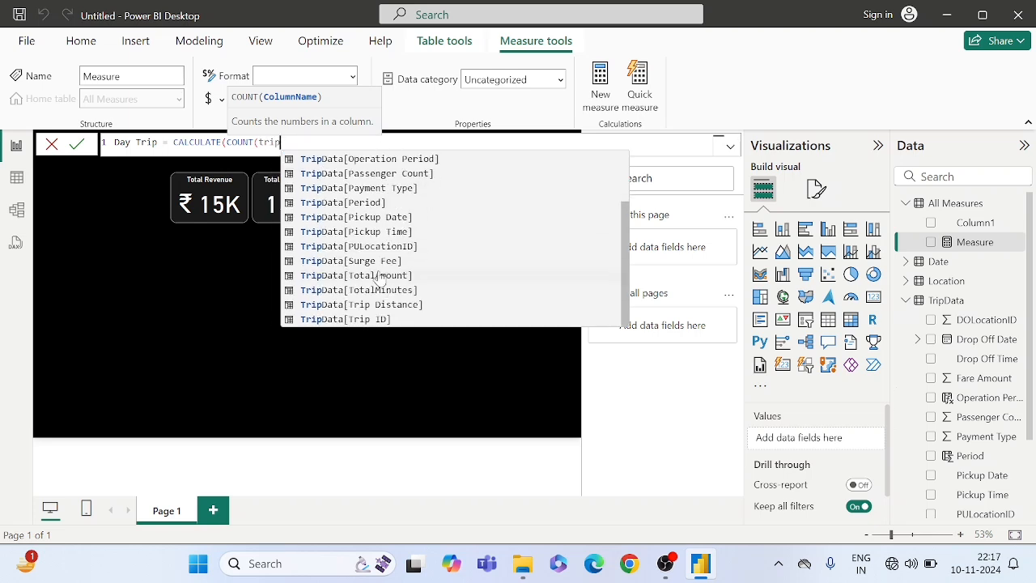
pyautogui.click(373, 320)
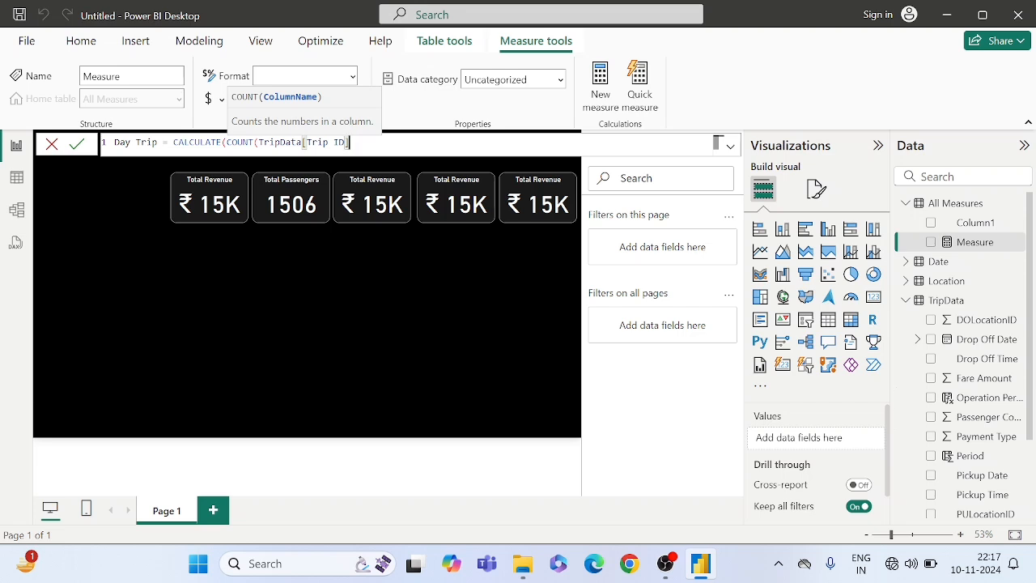
pyautogui.write(')')
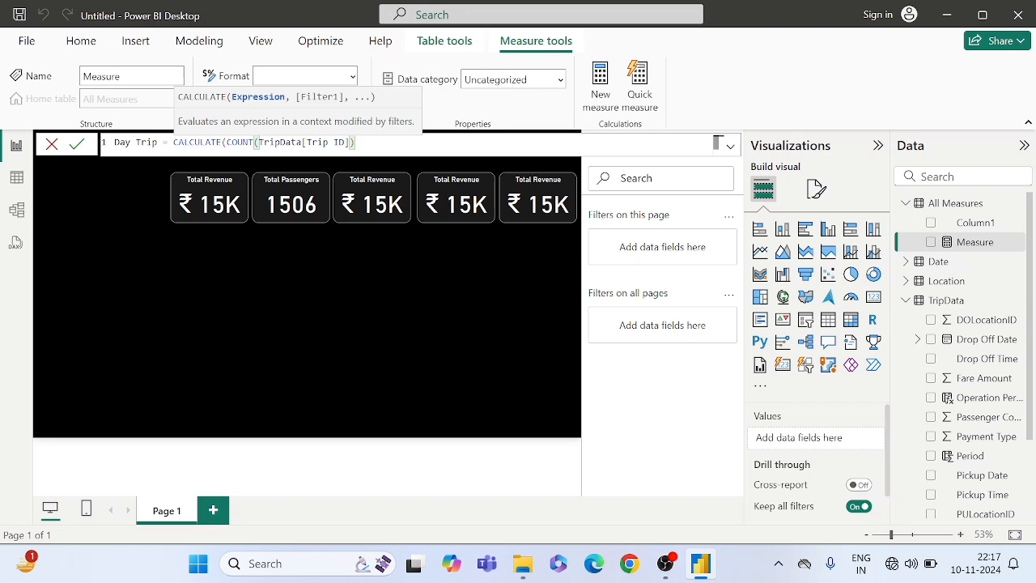
# - Add the filter TripData[Operation Period]="Day" to the Day Trip measure and close the CALCULATE expression
pyautogui.write(',')
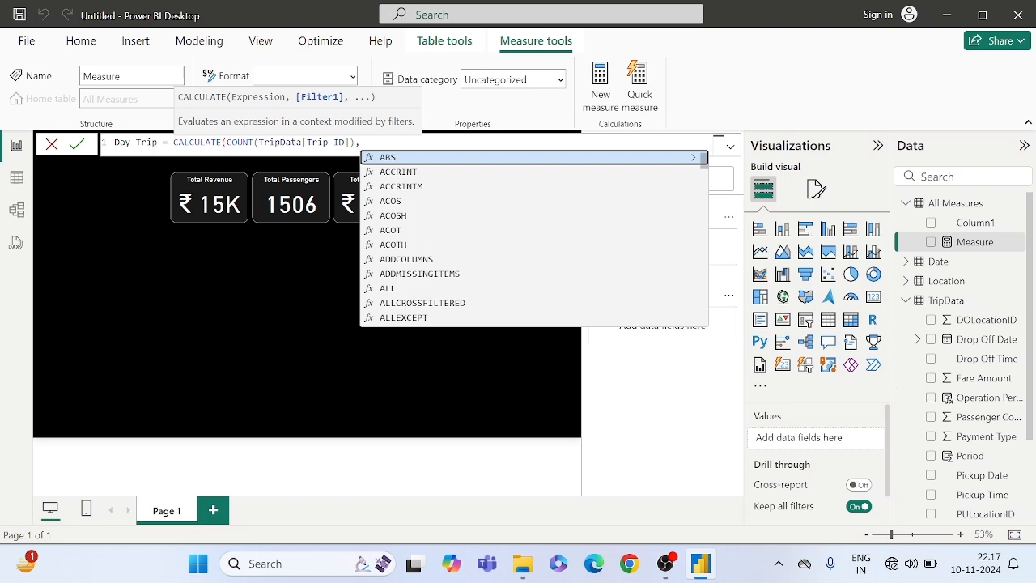
pyautogui.write('operai')
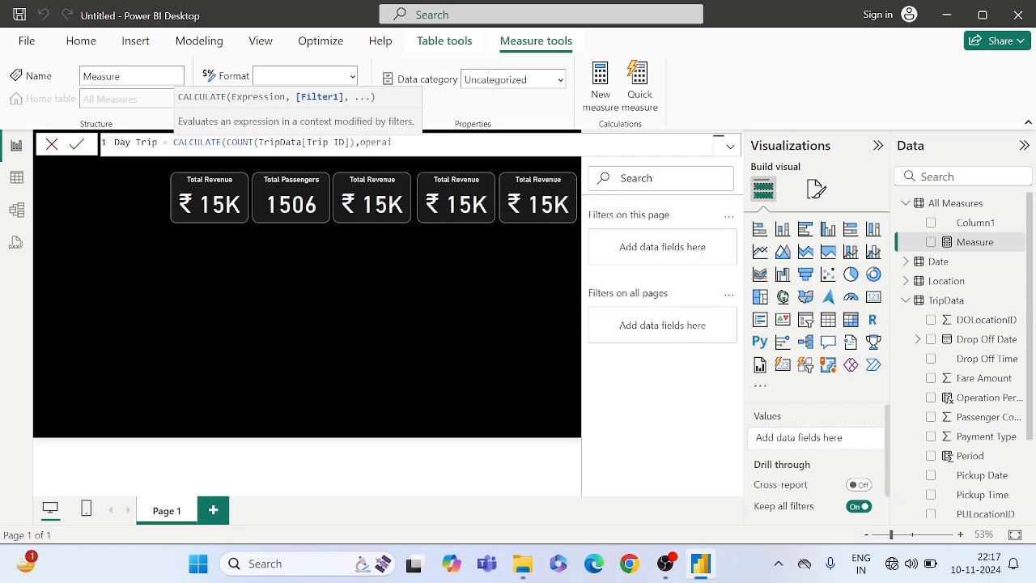
pyautogui.press('BackSpace')
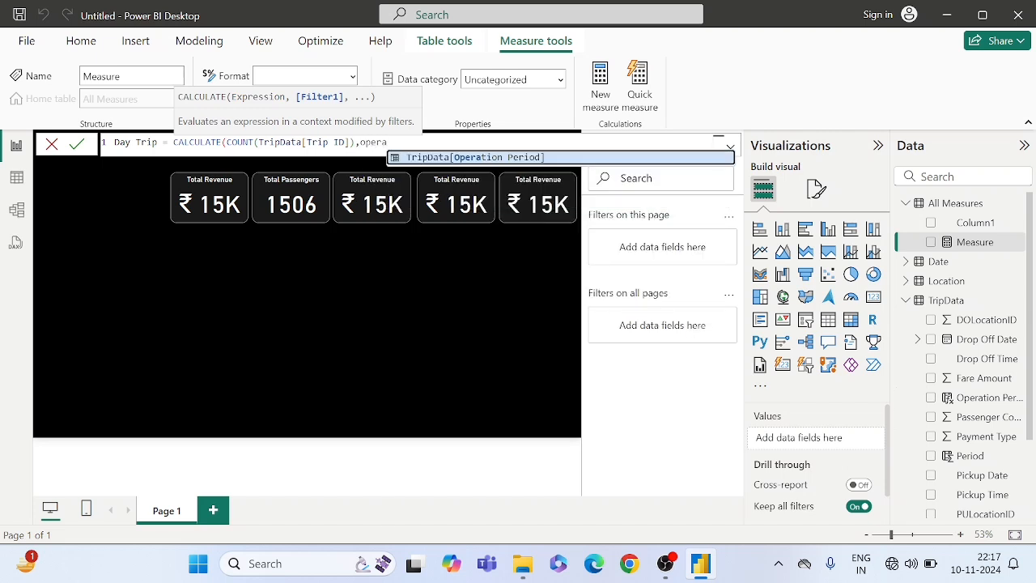
pyautogui.press('Tab')
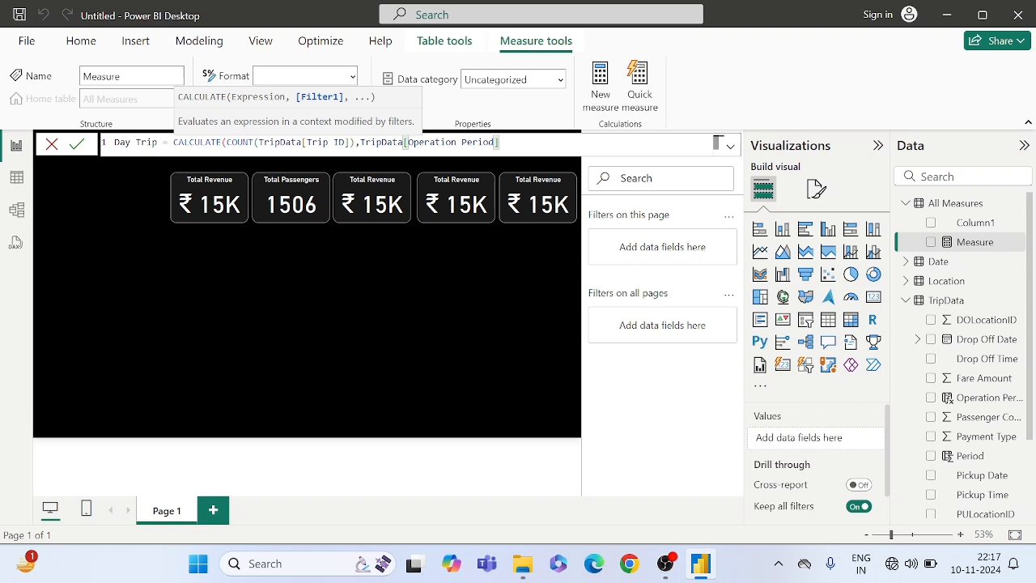
pyautogui.write(')')
pyautogui.write('""')
pyautogui.write('Da')
pyautogui.write('y')
pyautogui.press('Right')
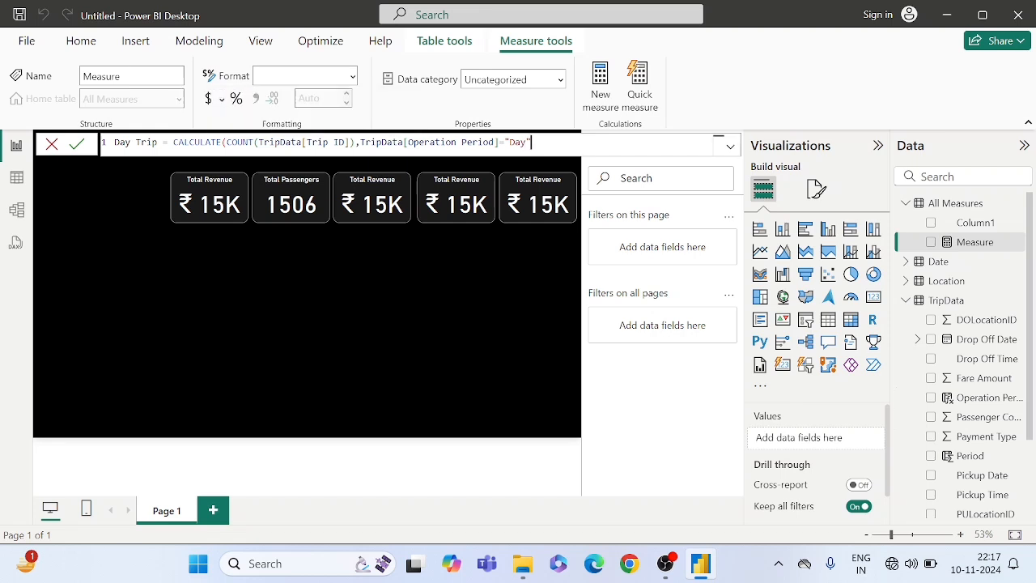
pyautogui.write(')')
pyautogui.click(306, 143)
pyautogui.click(206, 142)
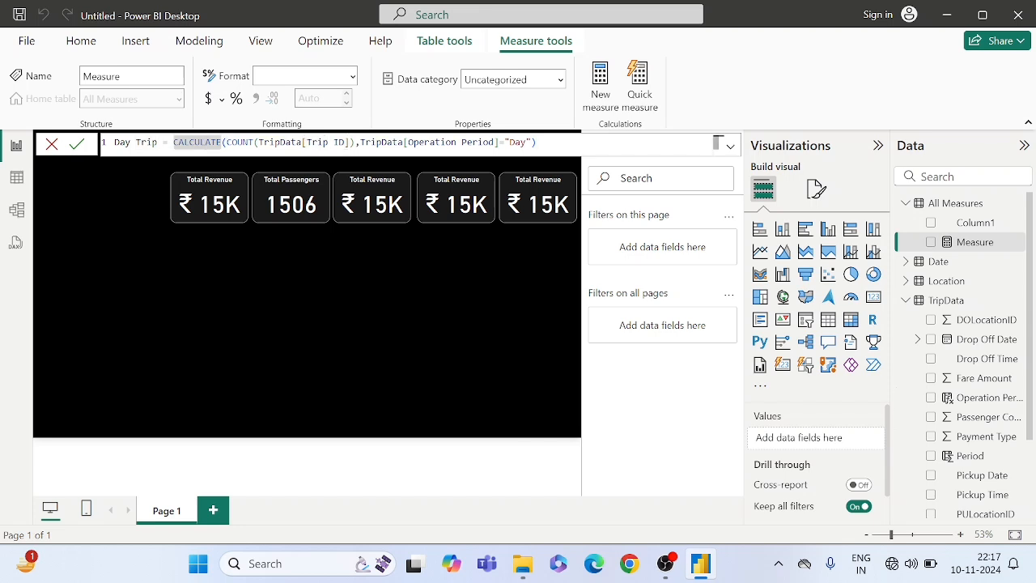
# - Check the Day Trip formula's Trip ID and Operation Period arguments and commit the measure
pyautogui.click(296, 142)
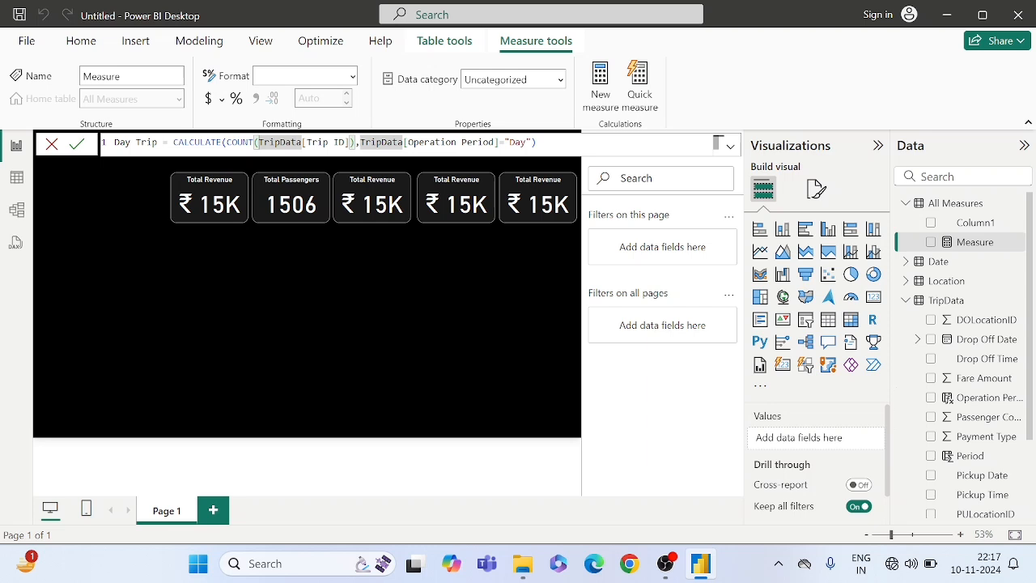
pyautogui.click(344, 142)
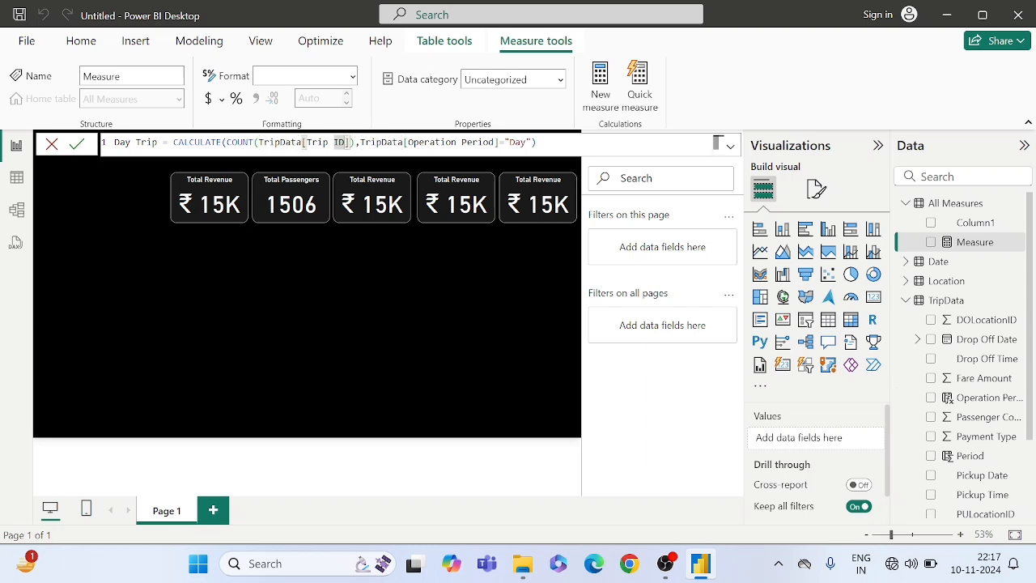
pyautogui.click(440, 143)
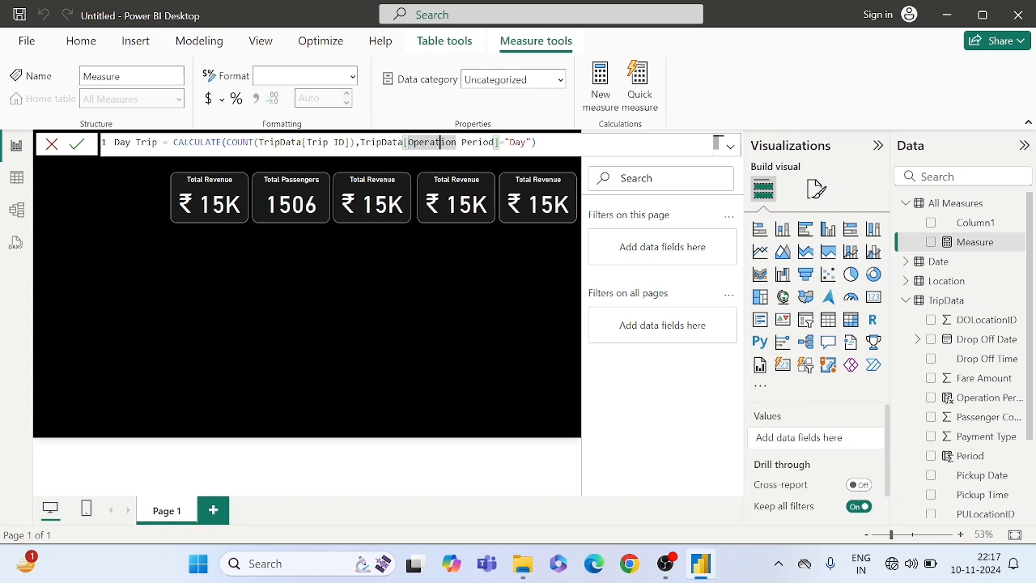
pyautogui.click(478, 142)
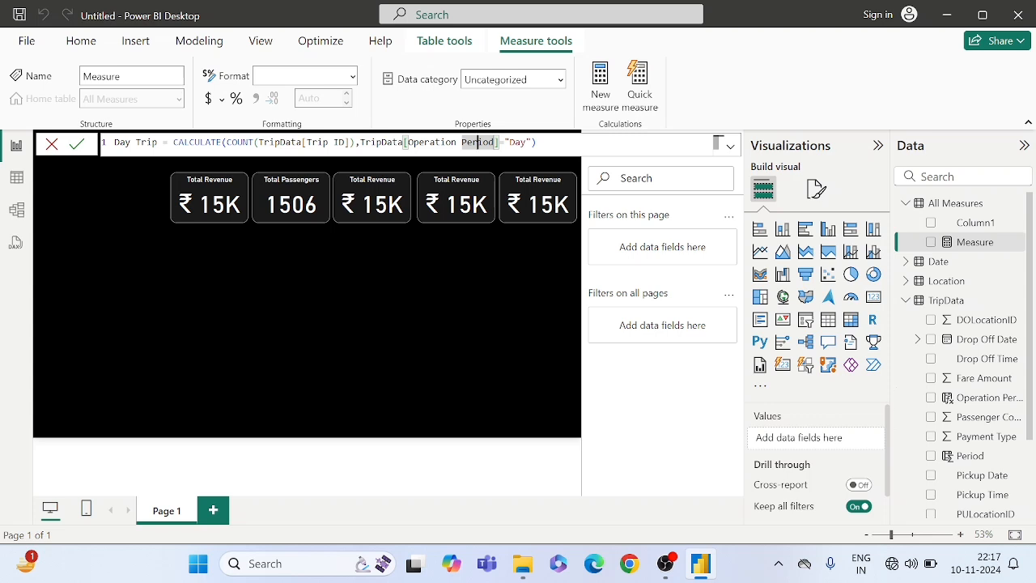
pyautogui.click(76, 145)
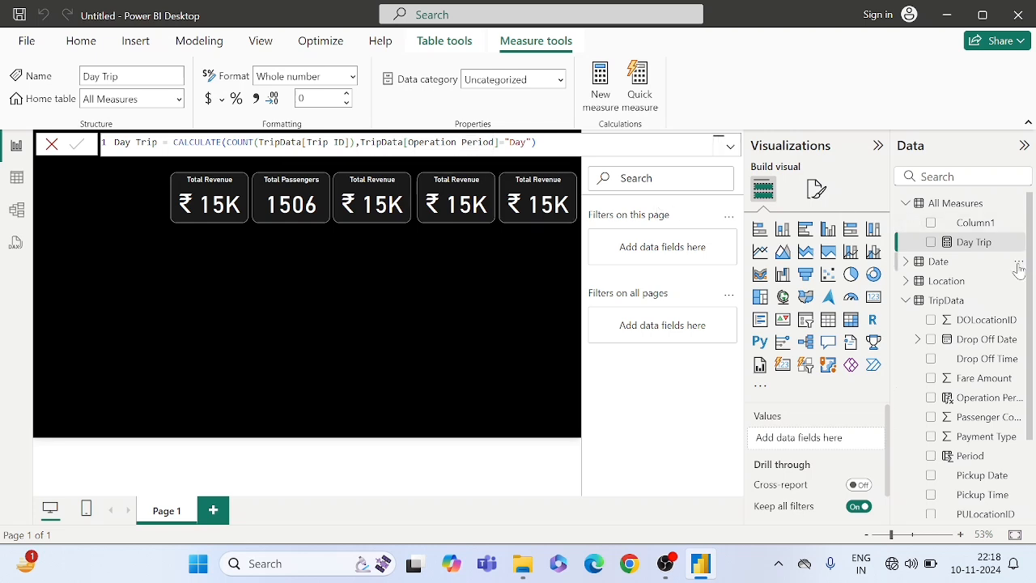
# - Copy the entire Day Trip measure formula for reuse in another measure
pyautogui.click(963, 244)
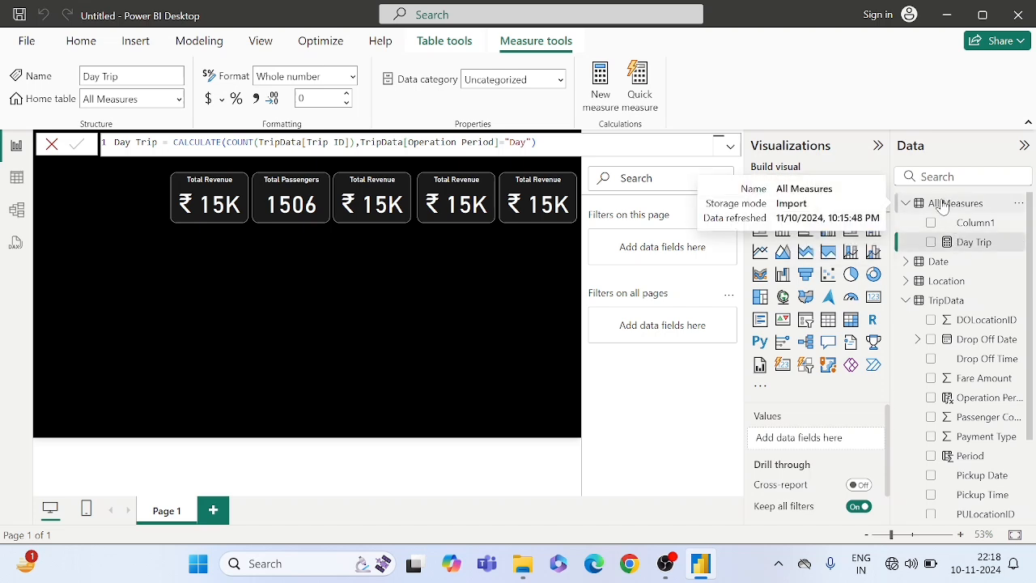
pyautogui.rightClick(942, 206)
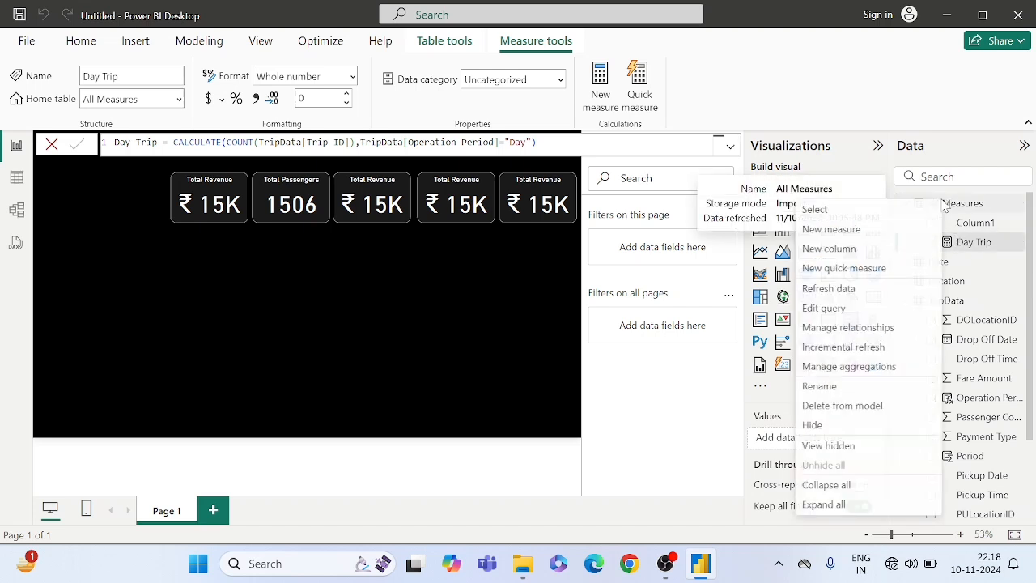
pyautogui.click(554, 143)
pyautogui.click(554, 143)
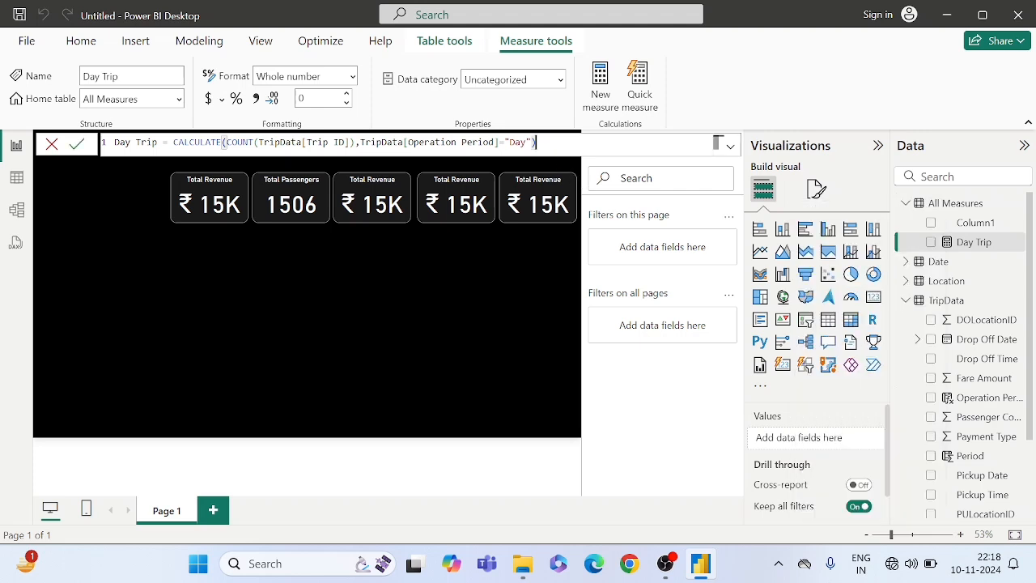
pyautogui.hotkey('ctrl', 'a')
pyautogui.hotkey('ctrl', 'c')
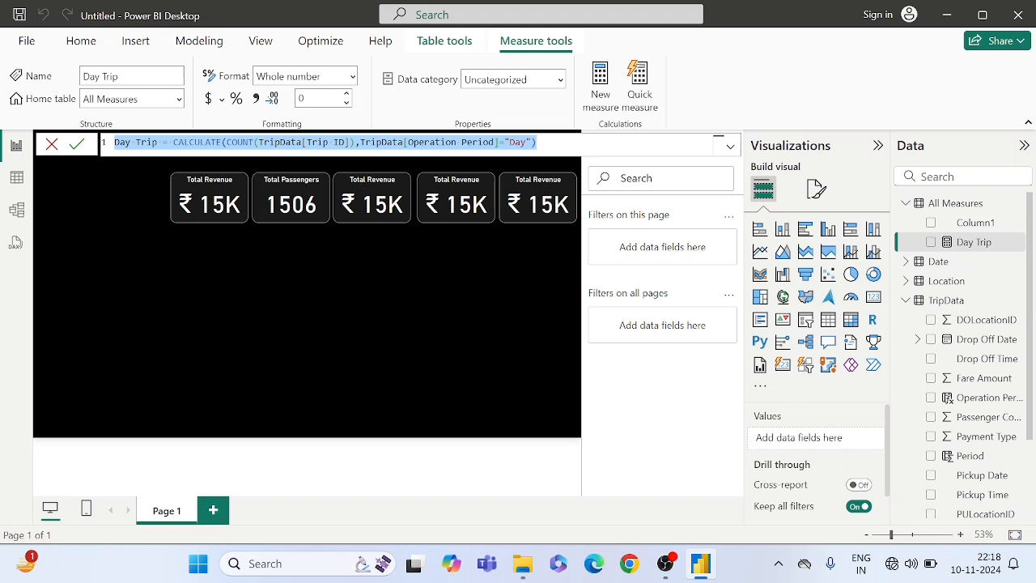
# - Add a new measure to the All Measures table from the copied formula and name it "Evening Trip"
pyautogui.rightClick(949, 208)
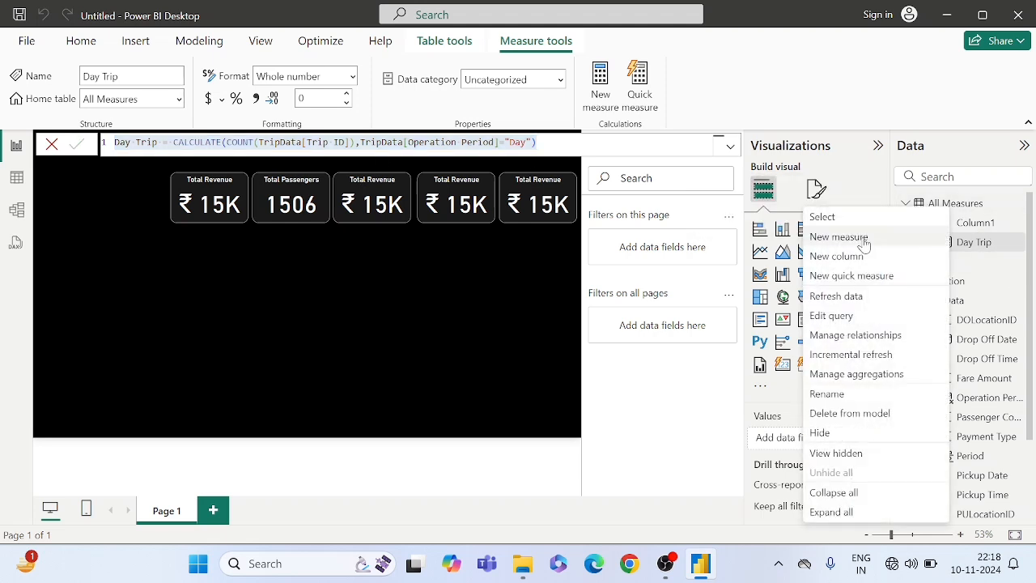
pyautogui.click(863, 239)
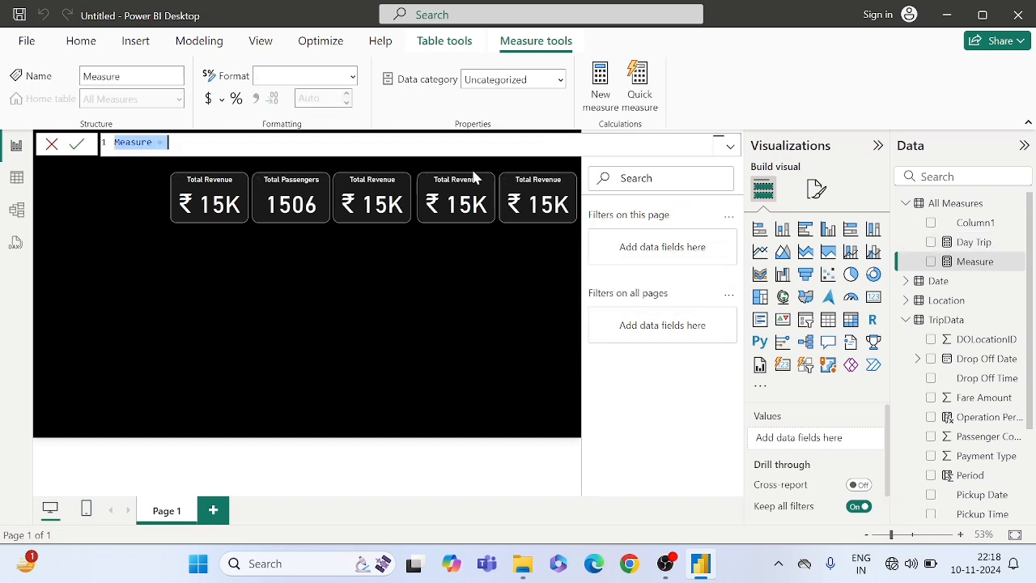
pyautogui.hotkey('ctrl', 'v')
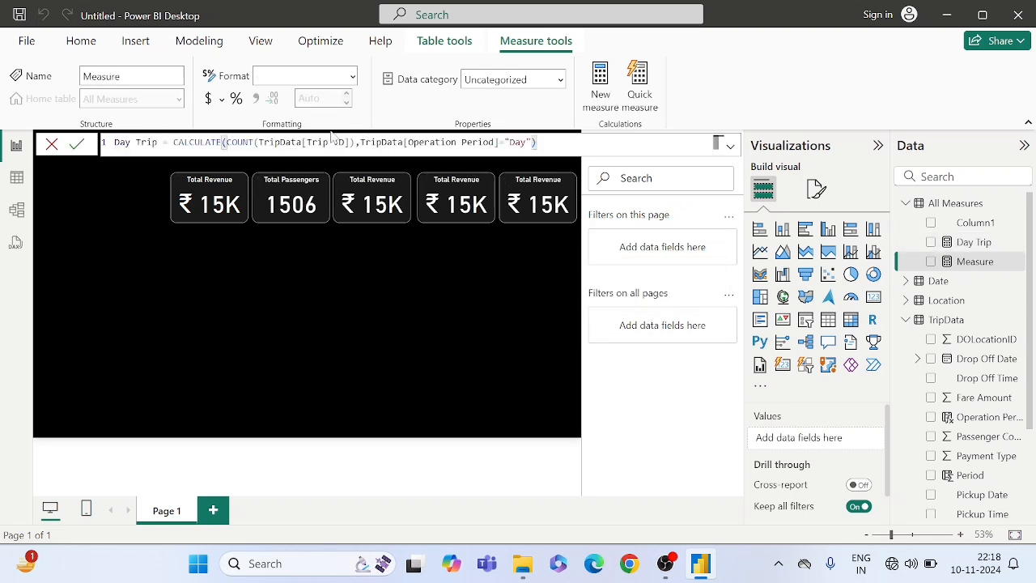
pyautogui.doubleClick(122, 141)
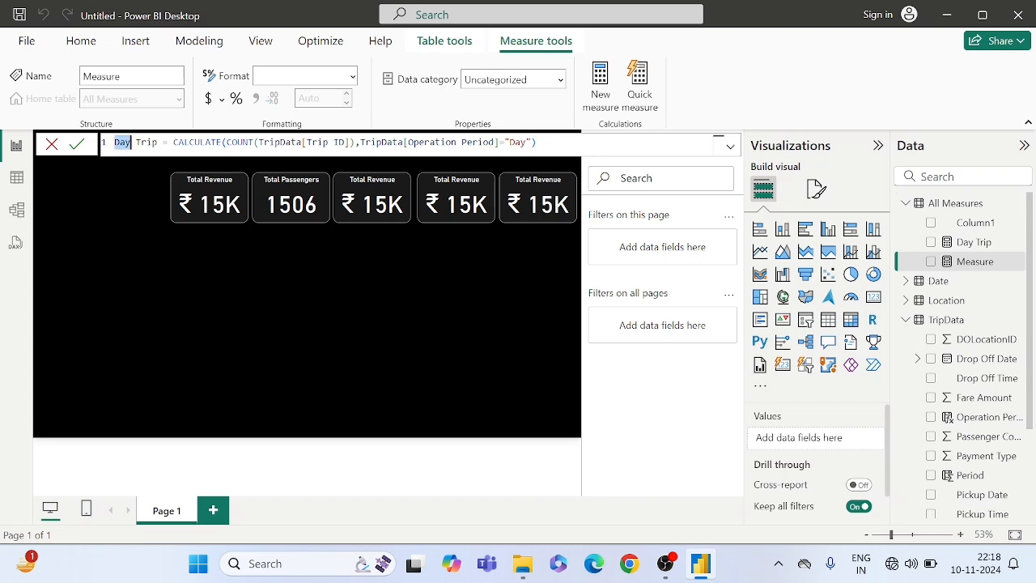
pyautogui.write('Ni')
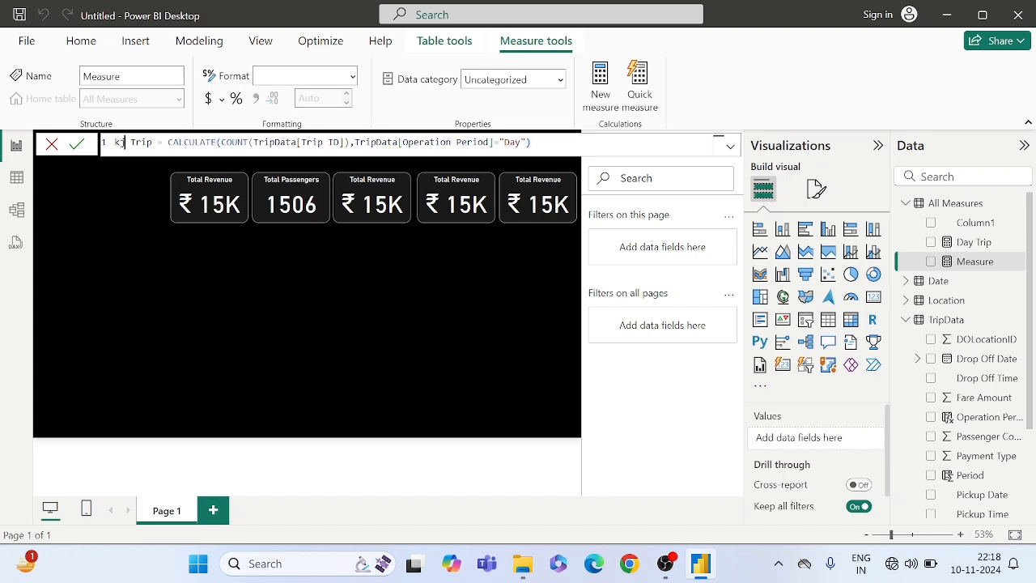
pyautogui.press('BackSpace')
pyautogui.press('BackSpace')
pyautogui.write('Eve')
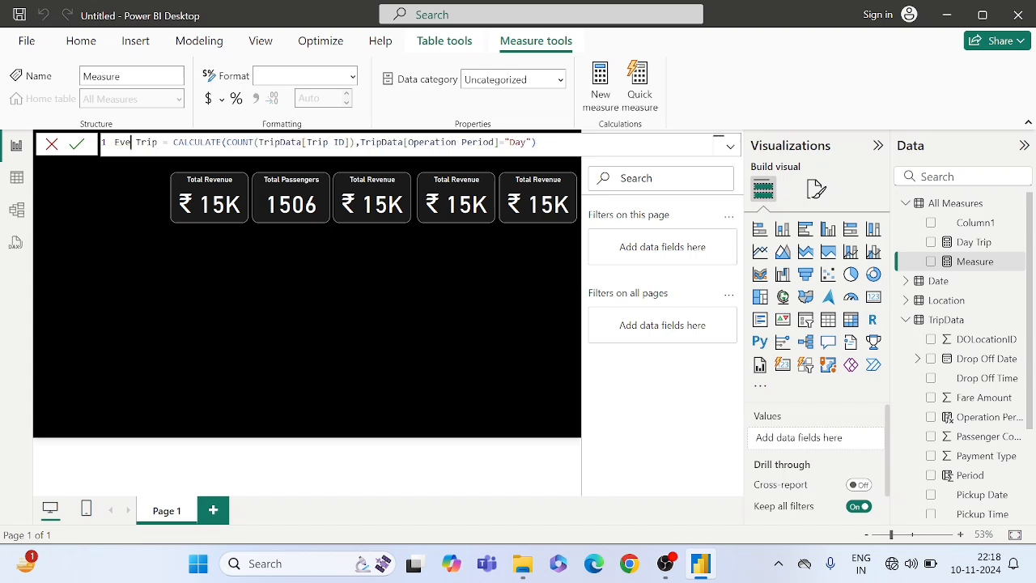
pyautogui.write('ning')
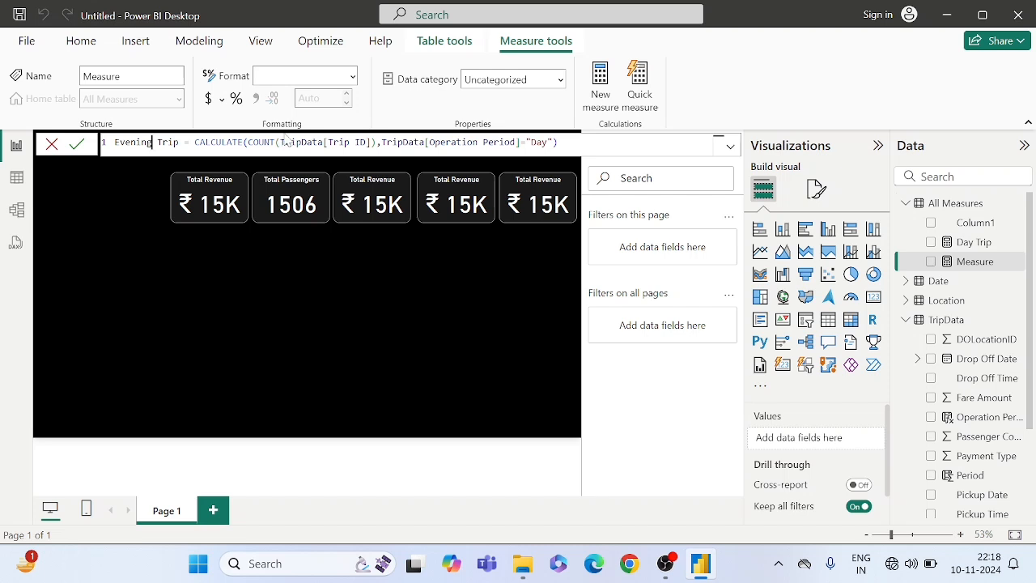
# - Set the Evening Trip measure's Operation Period filter value to "Evening" and commit the measure
pyautogui.doubleClick(540, 142)
pyautogui.write('Evening')
pyautogui.click(580, 142)
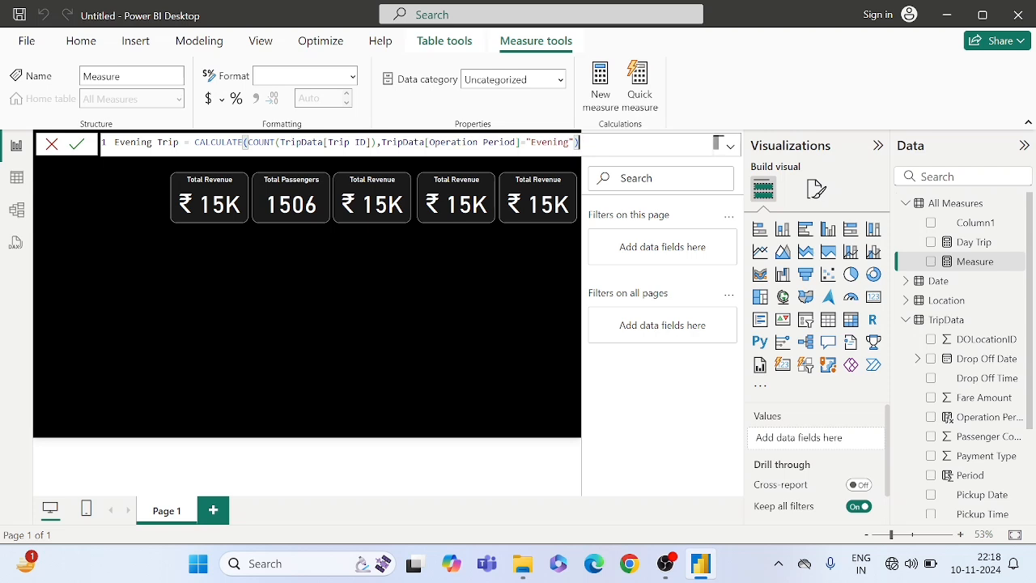
pyautogui.click(75, 146)
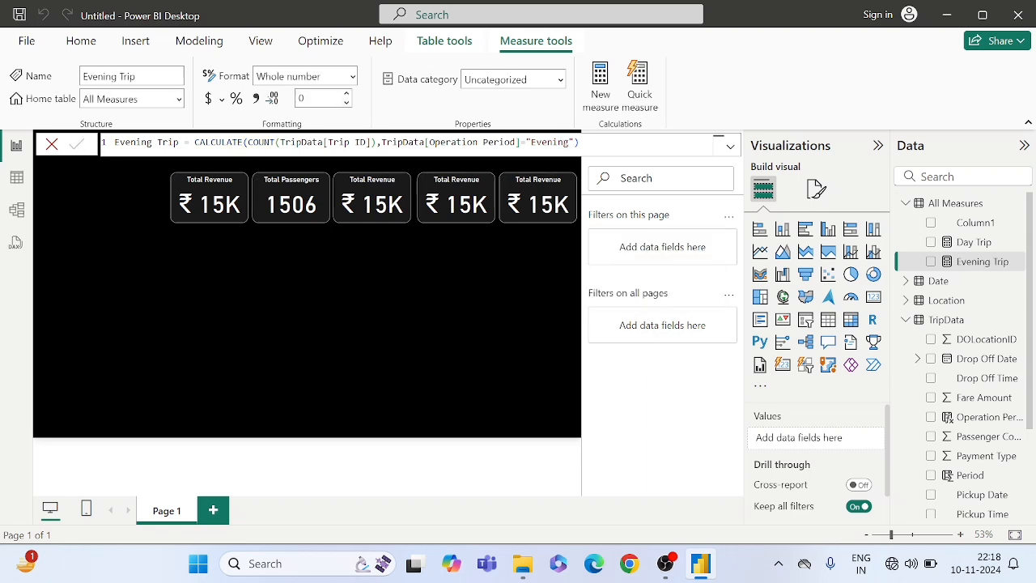
# - Create a "Night Trip" measure in All Measures from the copied formula, with the Operation Period filter set to "Night"
pyautogui.rightClick(947, 208)
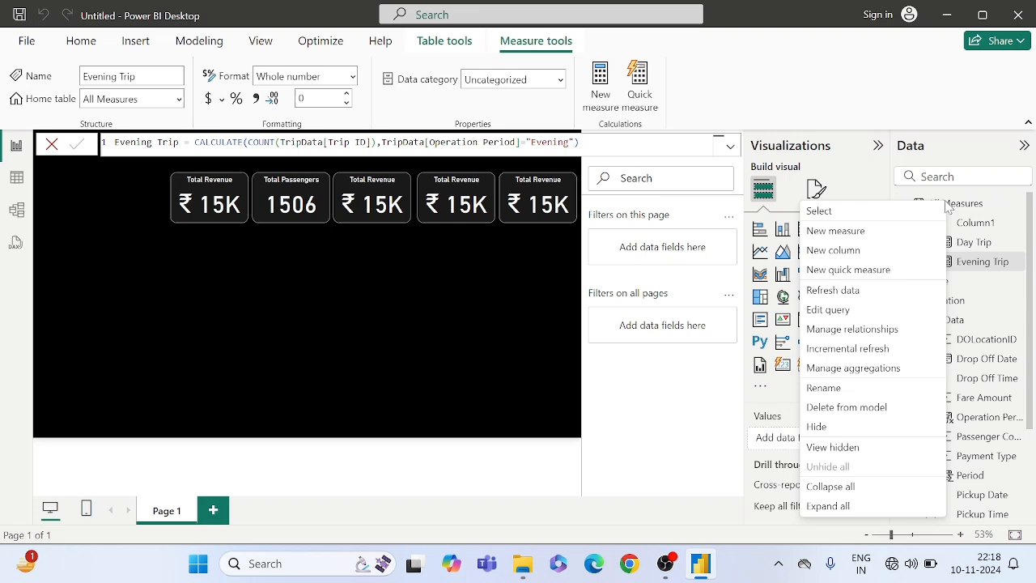
pyautogui.click(839, 230)
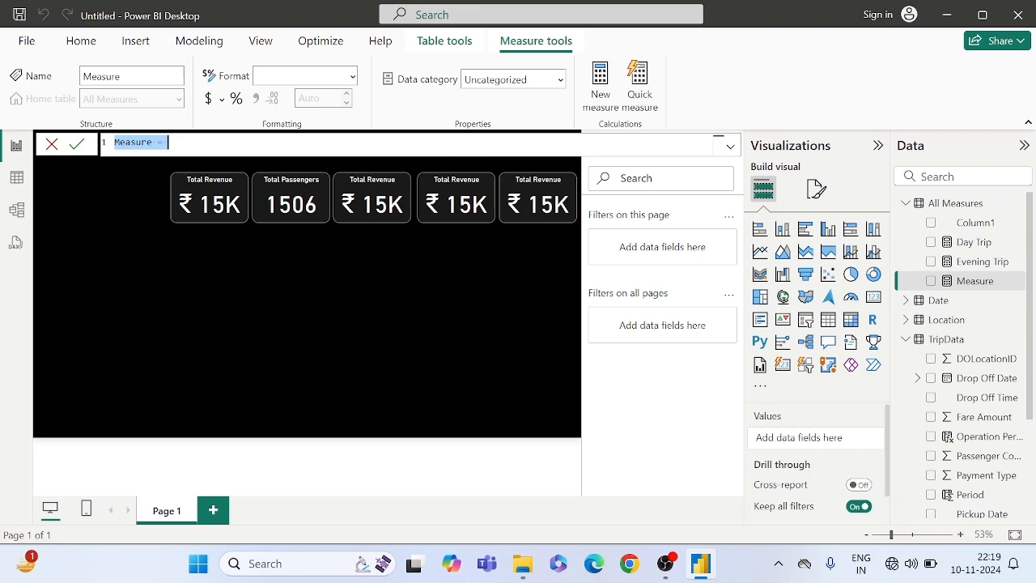
pyautogui.hotkey('ctrl', 'v')
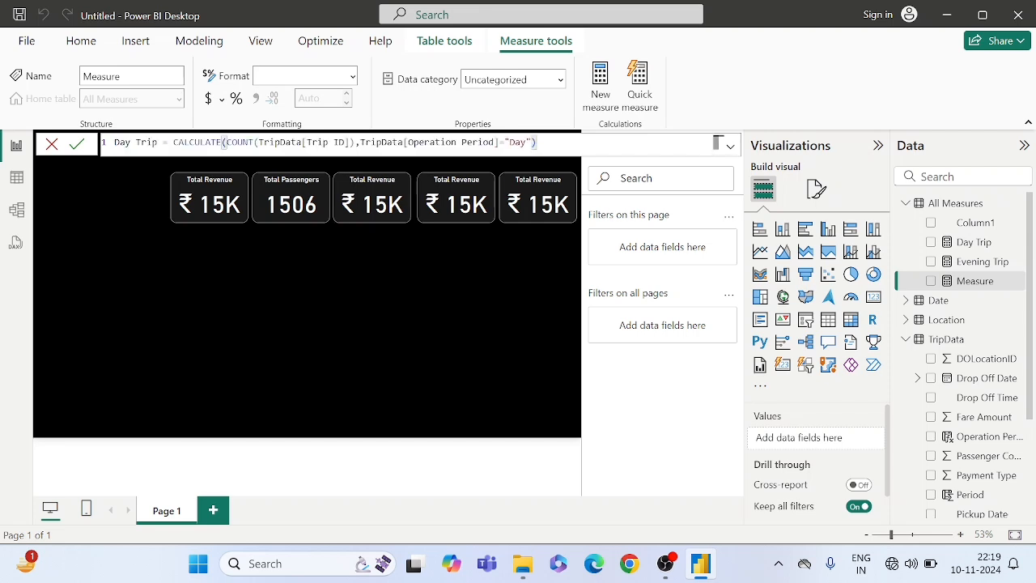
pyautogui.doubleClick(518, 142)
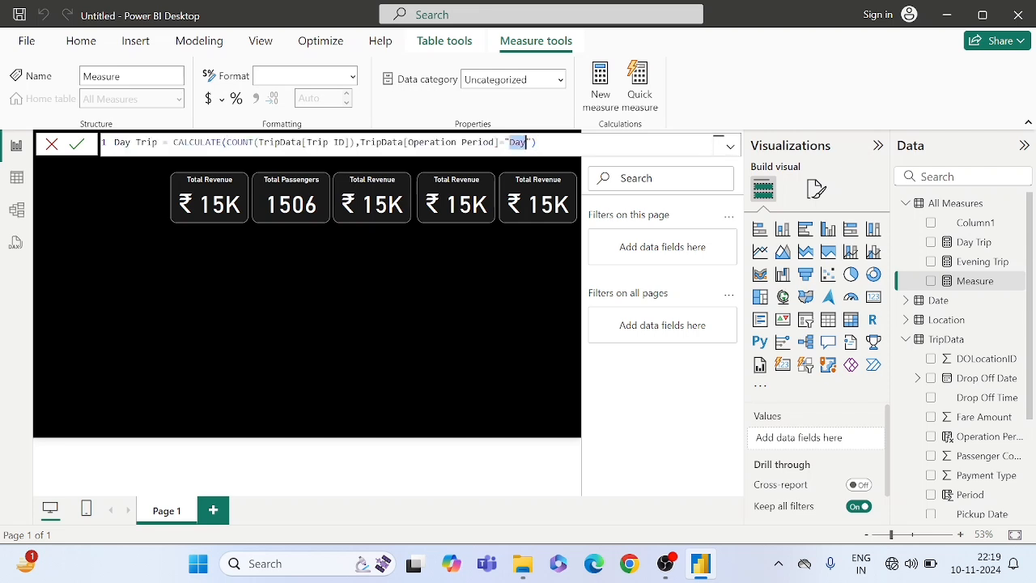
pyautogui.write('Night')
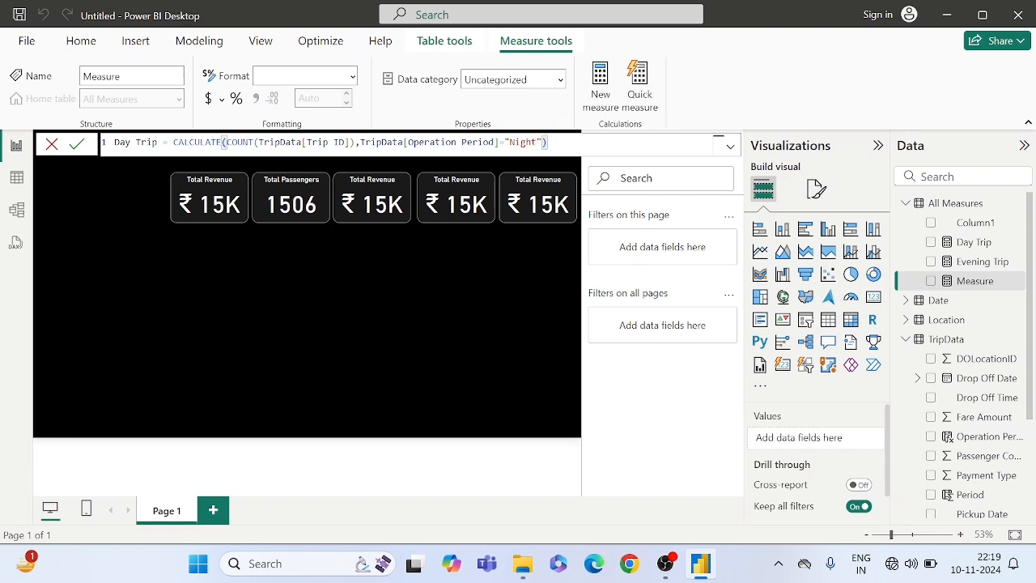
pyautogui.doubleClick(122, 142)
pyautogui.write('Night')
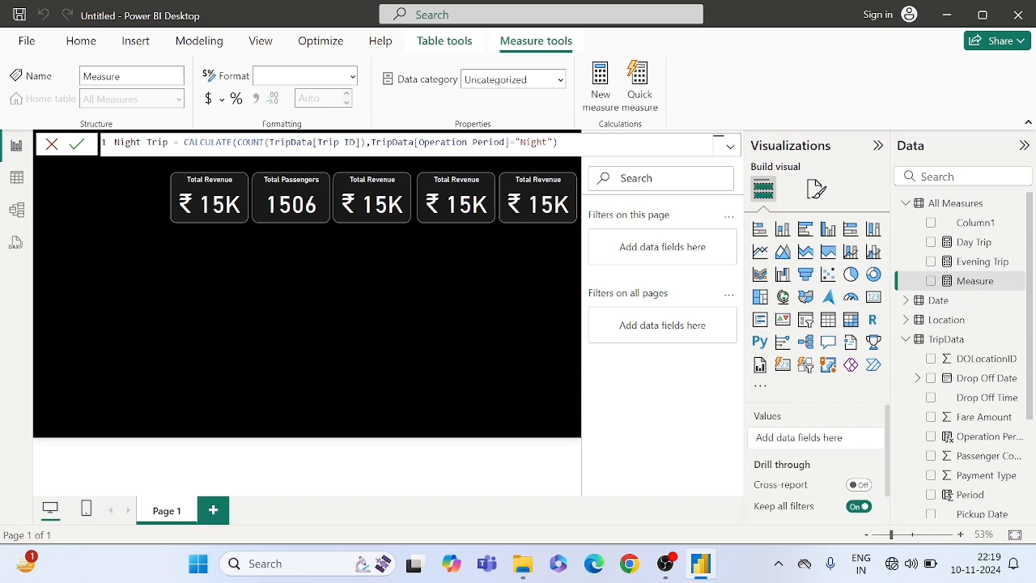
pyautogui.click(81, 144)
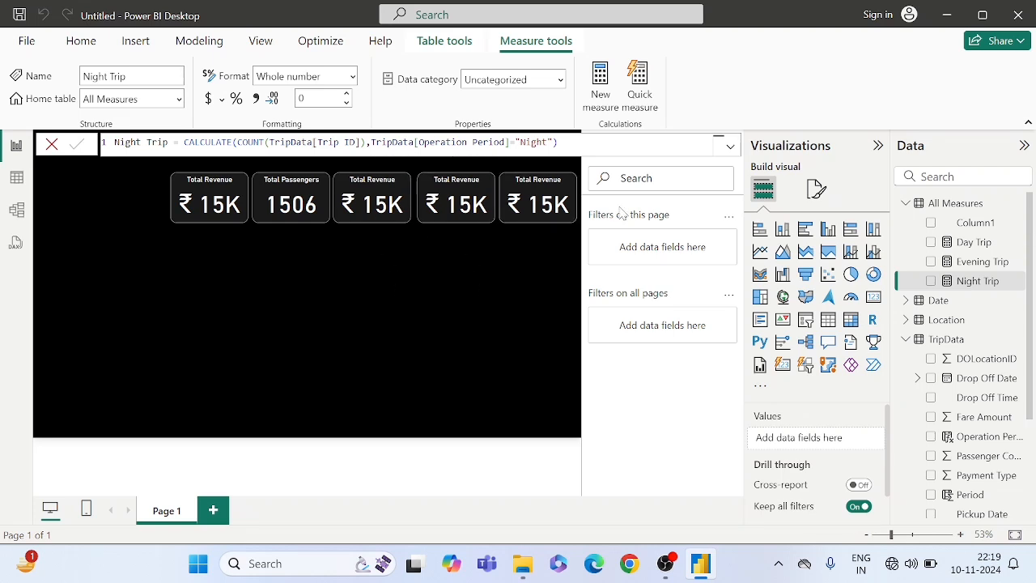
# - Replace Sum of TotalAmount with the Day Trip measure in the third KPI card
pyautogui.click(361, 196)
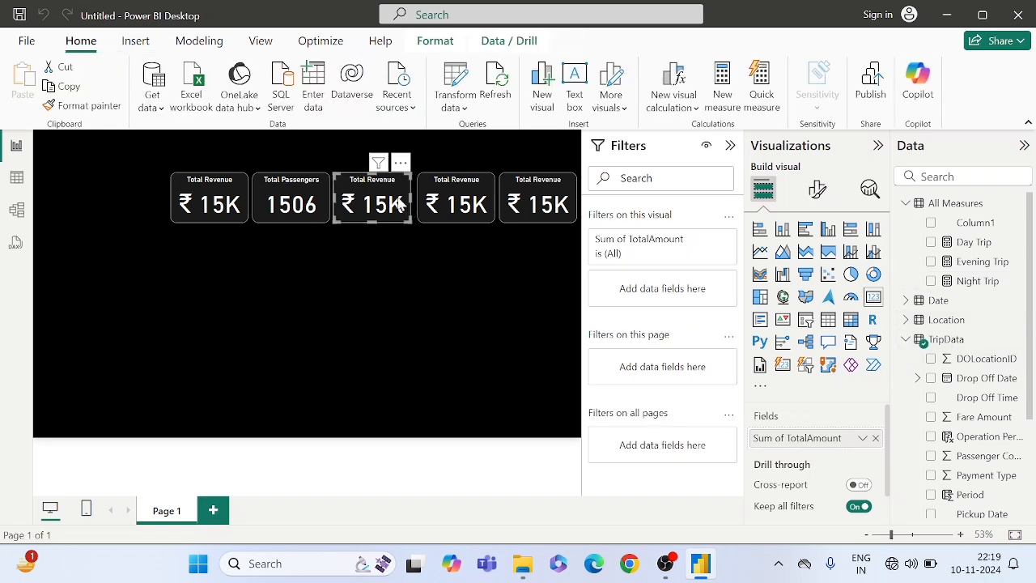
pyautogui.click(875, 436)
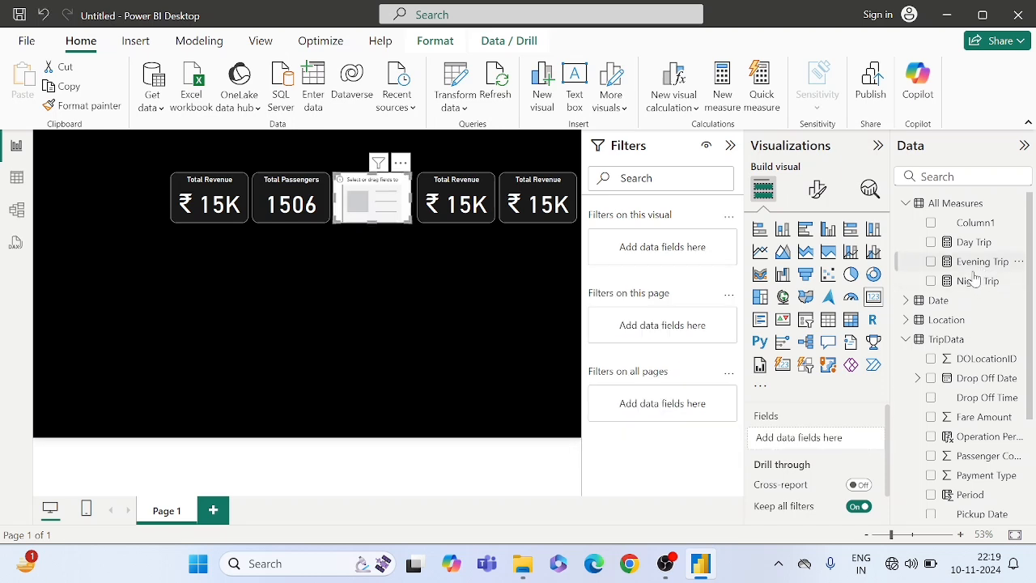
pyautogui.moveTo(966, 250); pyautogui.dragTo(824, 440)
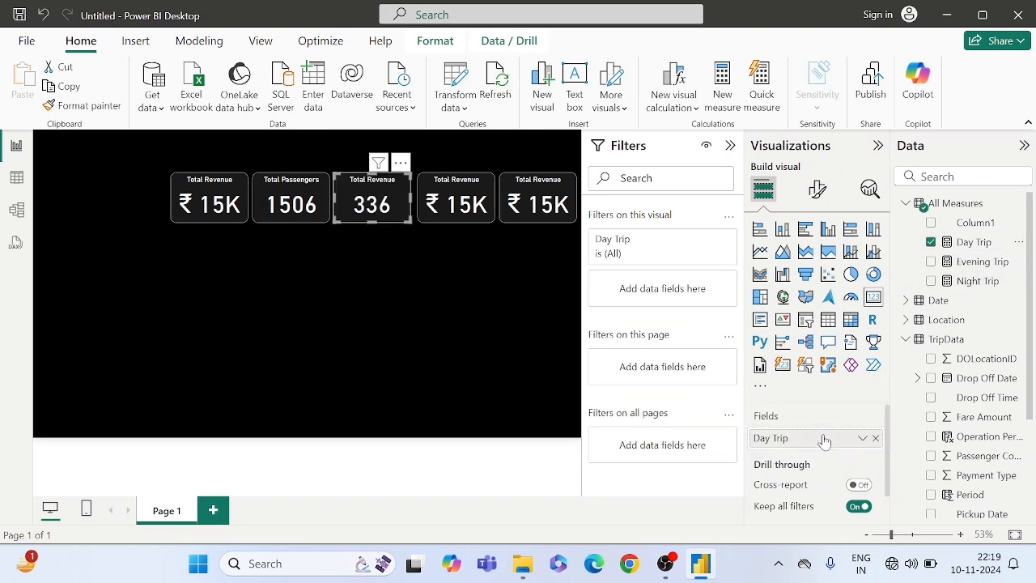
# - Replace Sum of TotalAmount with the Evening Trip measure in the fourth KPI card
pyautogui.click(458, 197)
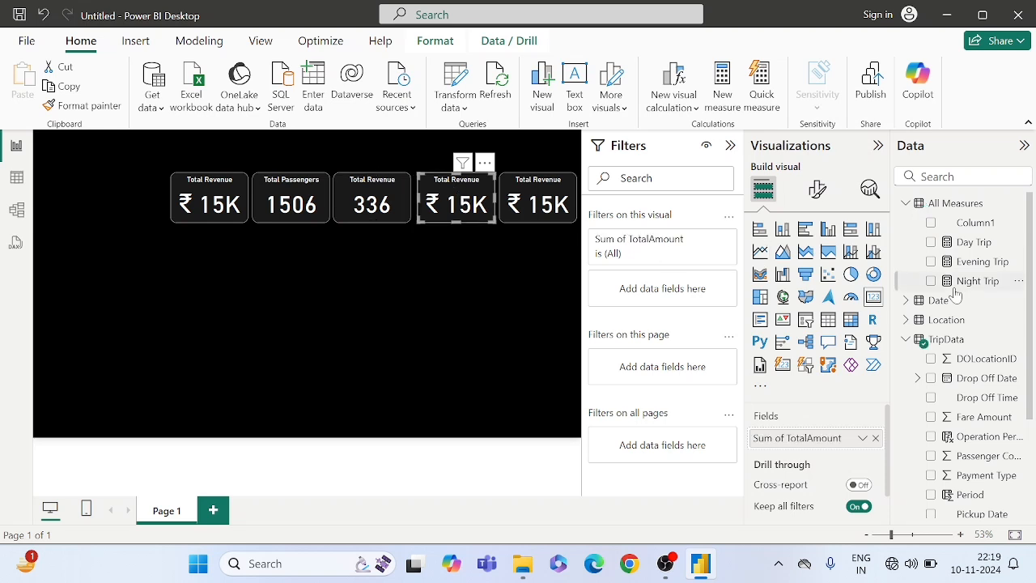
pyautogui.moveTo(983, 267); pyautogui.dragTo(819, 427)
pyautogui.click(874, 438)
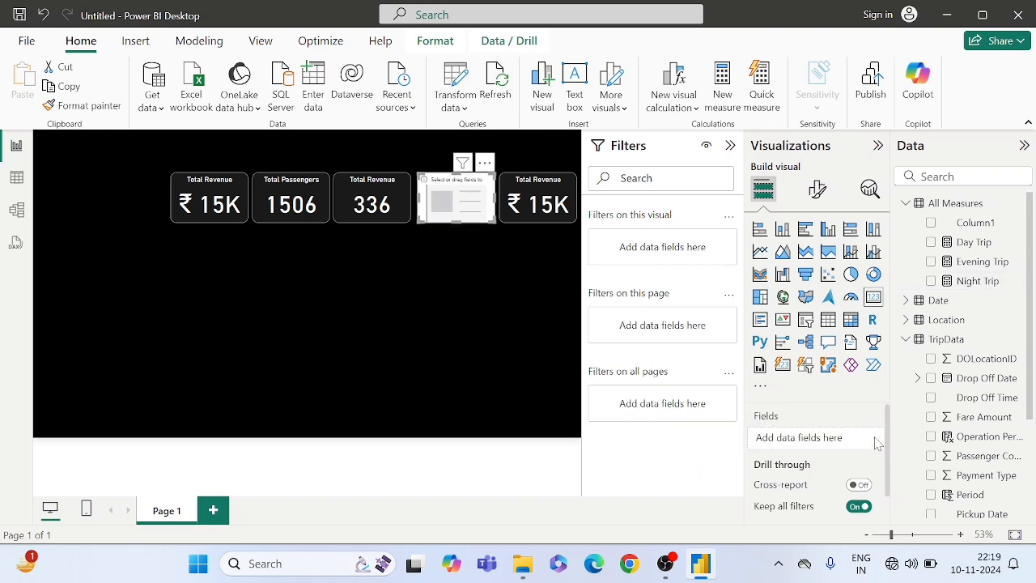
pyautogui.moveTo(982, 261); pyautogui.dragTo(837, 434)
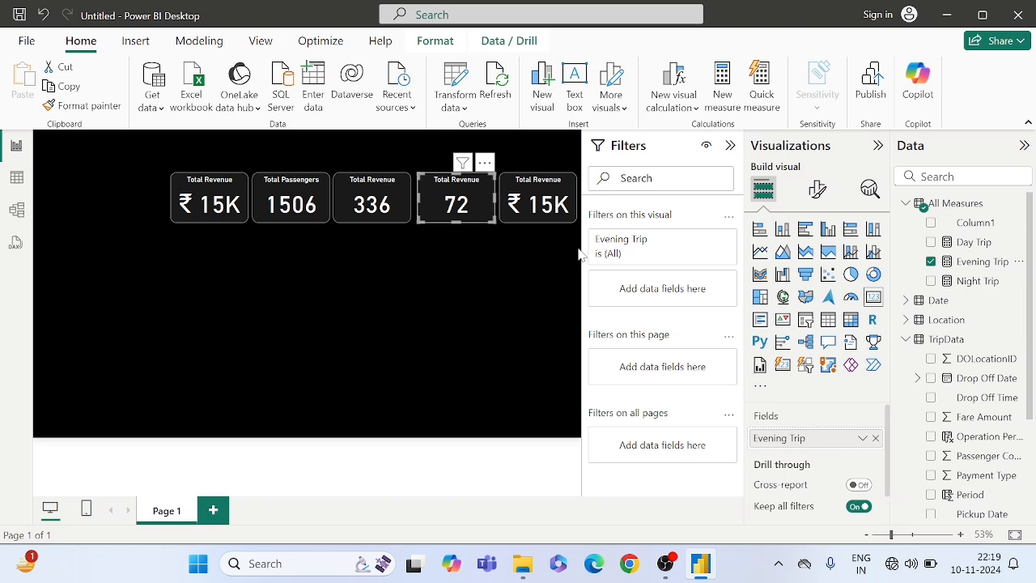
# - Replace Sum of TotalAmount with the Night Trip measure in the fifth KPI card
pyautogui.click(546, 205)
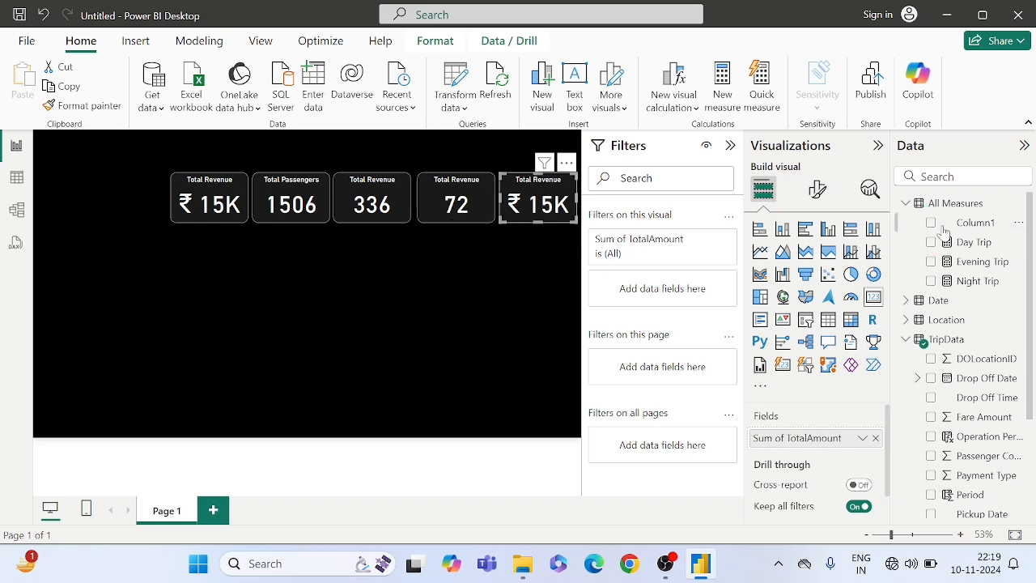
pyautogui.click(875, 437)
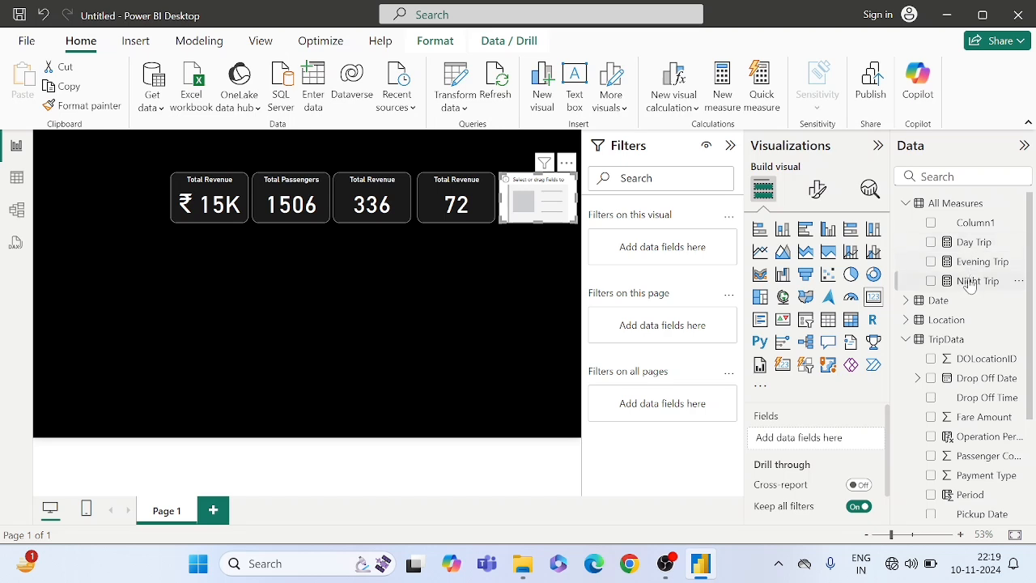
pyautogui.moveTo(971, 282); pyautogui.dragTo(817, 440)
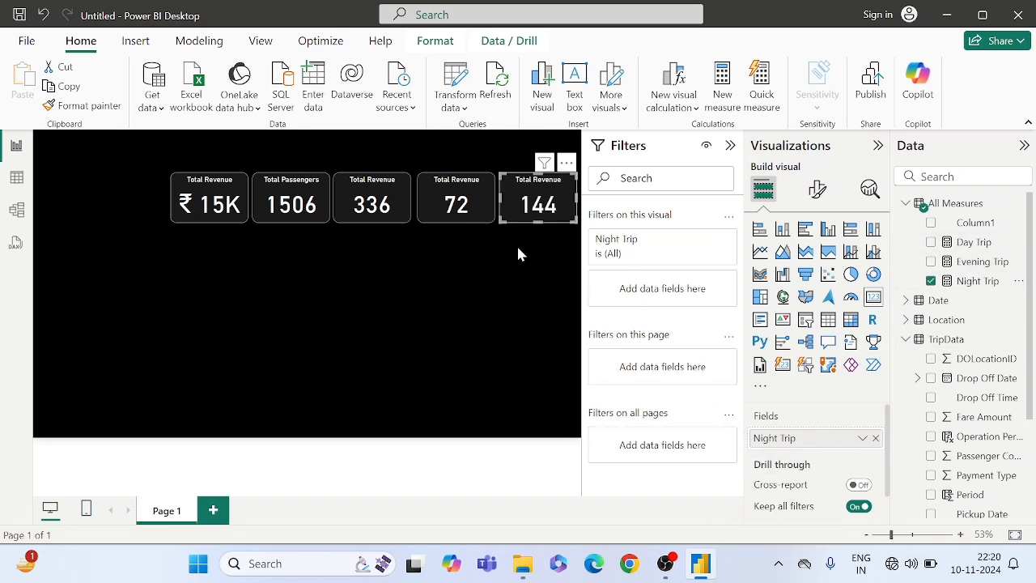
# - Change the title text of the third KPI card to "Day Trip"
pyautogui.click(386, 203)
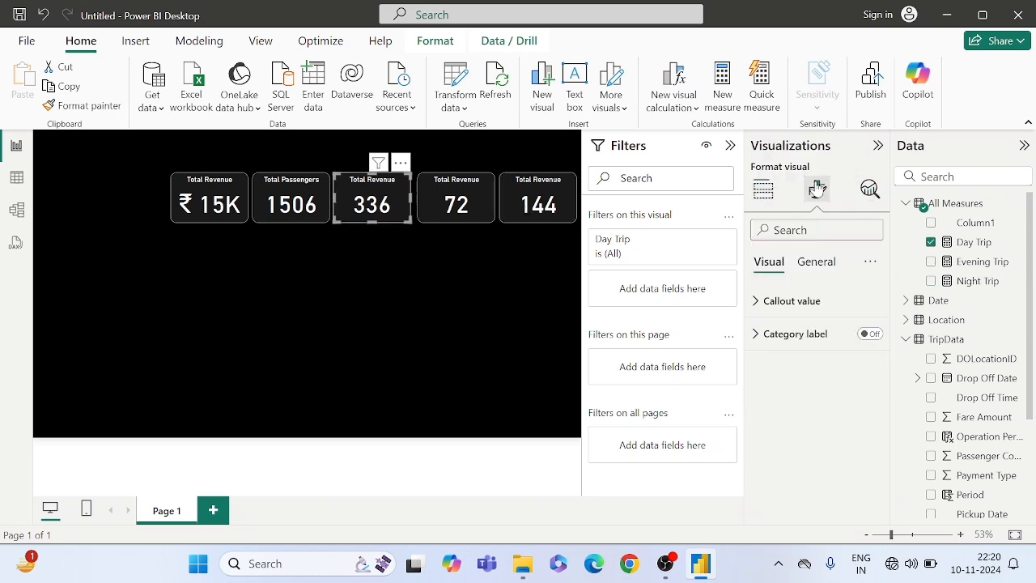
pyautogui.click(816, 262)
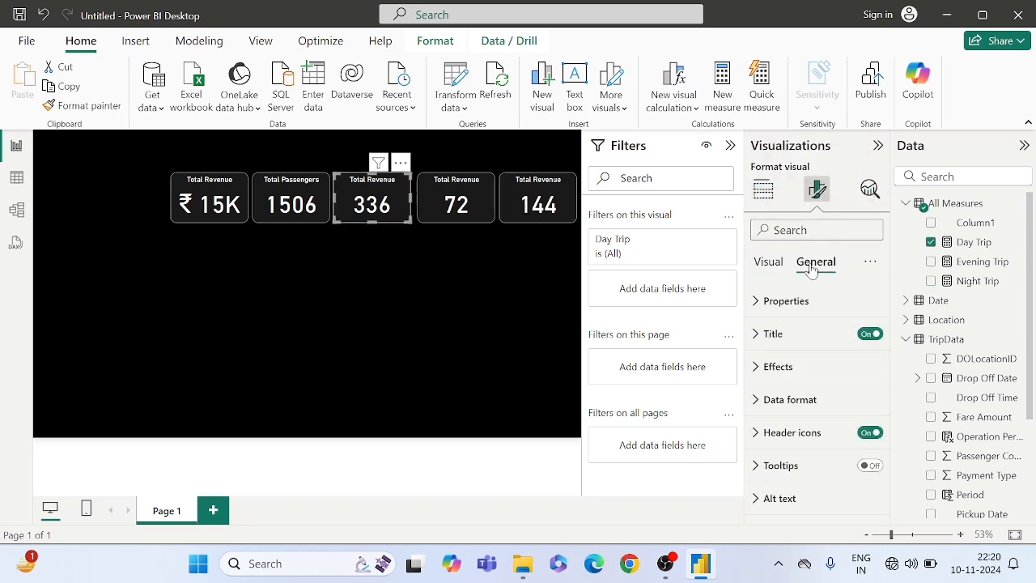
pyautogui.click(774, 334)
pyautogui.moveTo(830, 415); pyautogui.dragTo(714, 419)
pyautogui.write('Day')
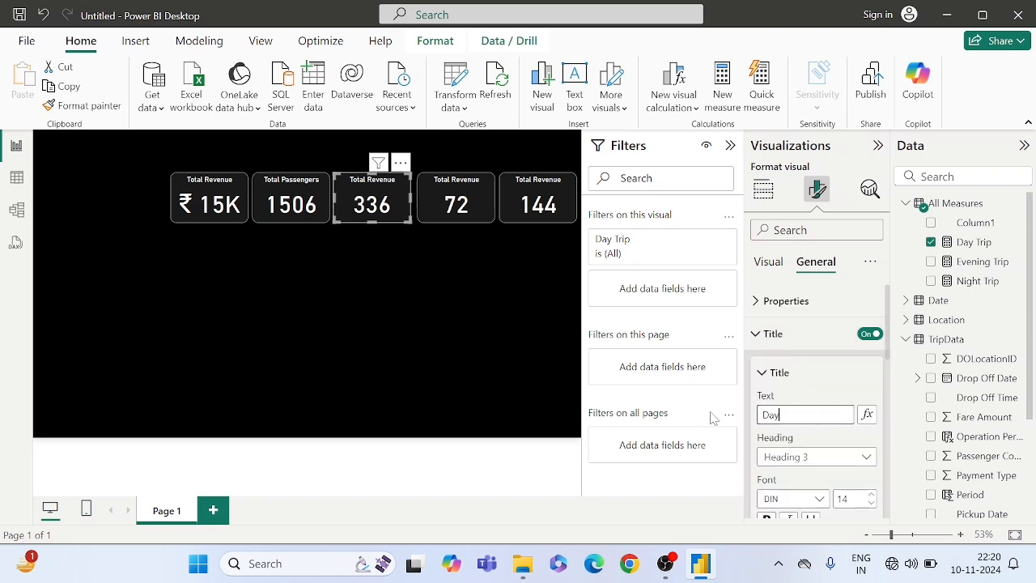
pyautogui.write(' Trip')
# - Change the title text of the fourth KPI card to "Evening Trip"
pyautogui.click(482, 201)
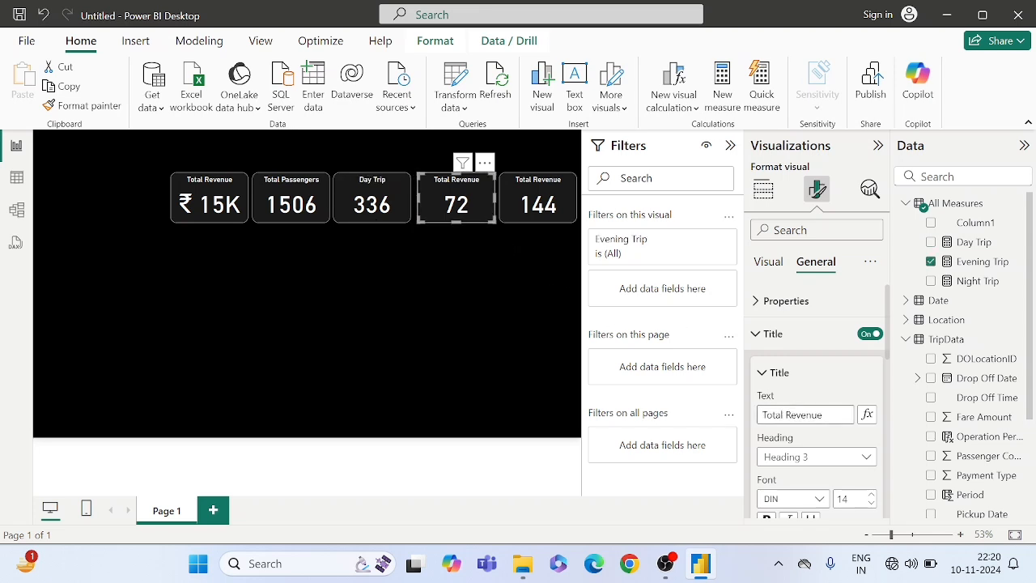
pyautogui.click(801, 414)
pyautogui.hotkey('ctrl', 'a')
pyautogui.write('Eve')
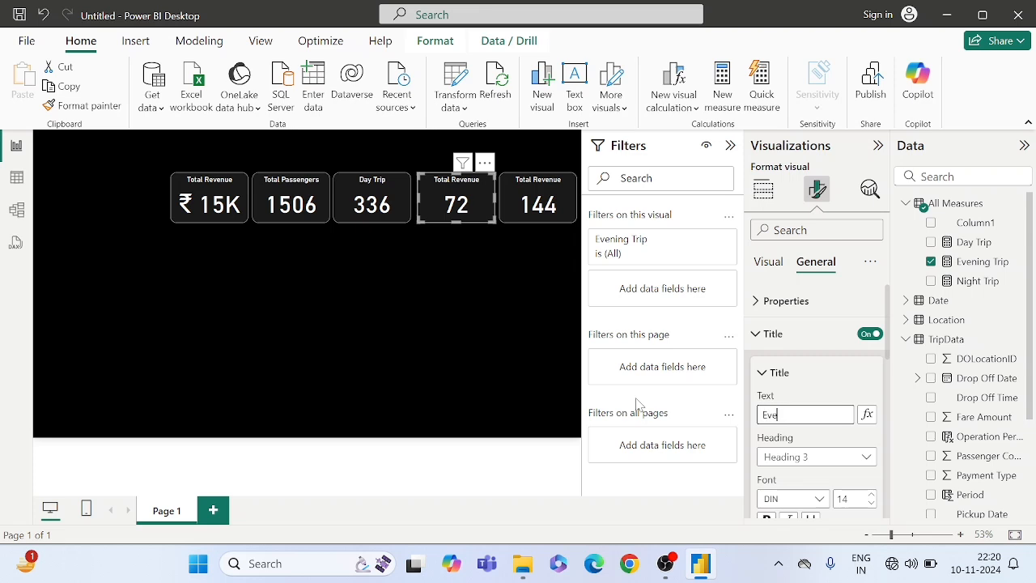
pyautogui.write('ning Trip')
# - Change the title text of the fifth KPI card to "Night Trip" and deselect the card
pyautogui.click(532, 195)
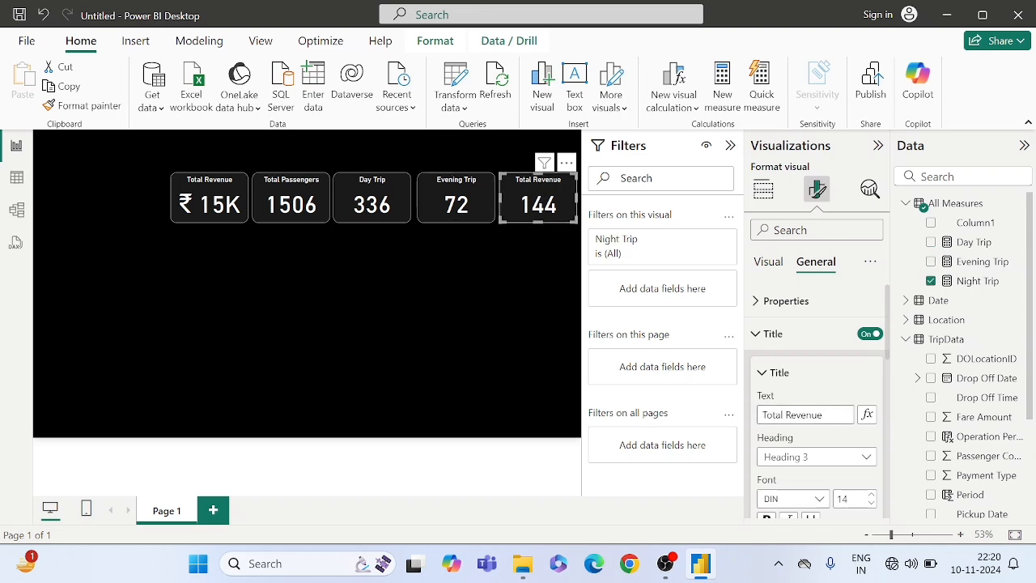
pyautogui.moveTo(827, 415); pyautogui.dragTo(714, 407)
pyautogui.write('T')
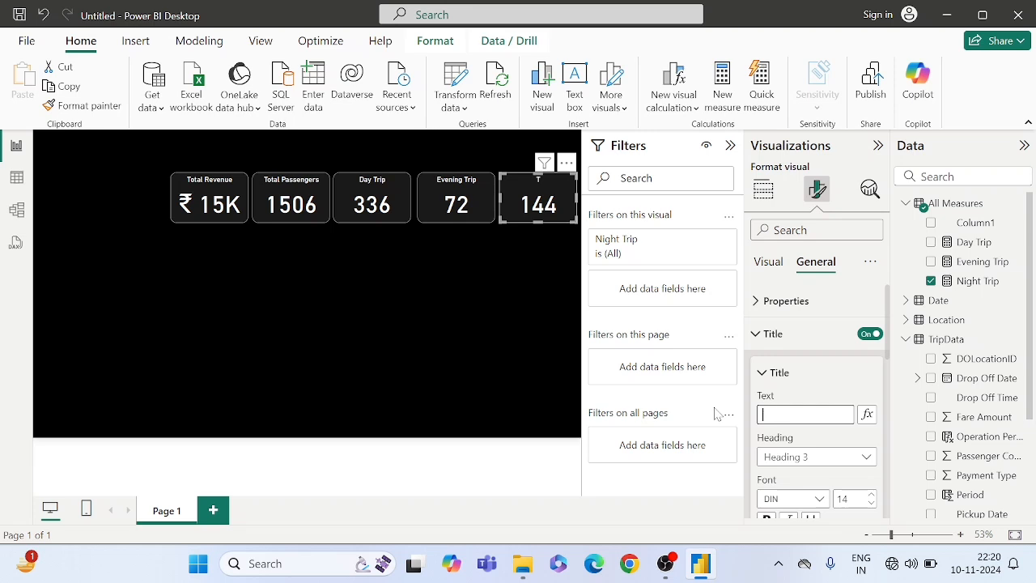
pyautogui.write('Night Trip')
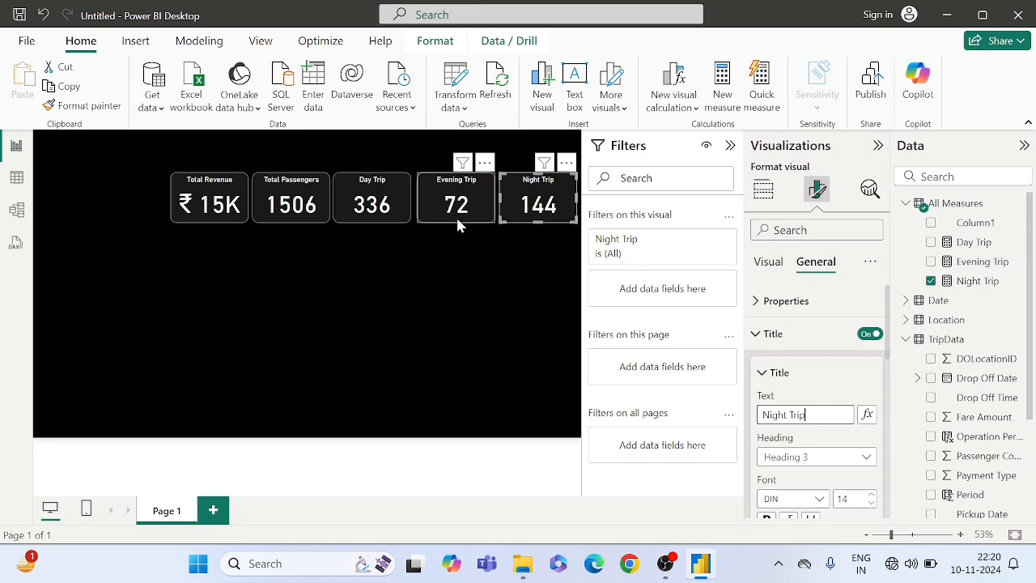
pyautogui.click(458, 285)
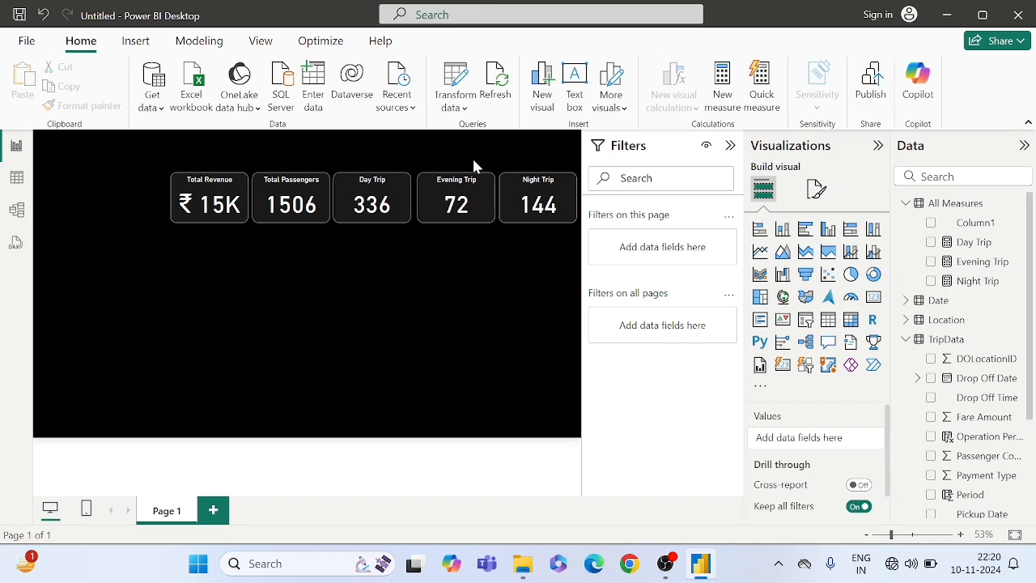
# - Duplicate the Total Revenue card twice and place the copies above the Evening Trip and Night Trip cards
pyautogui.click(225, 187)
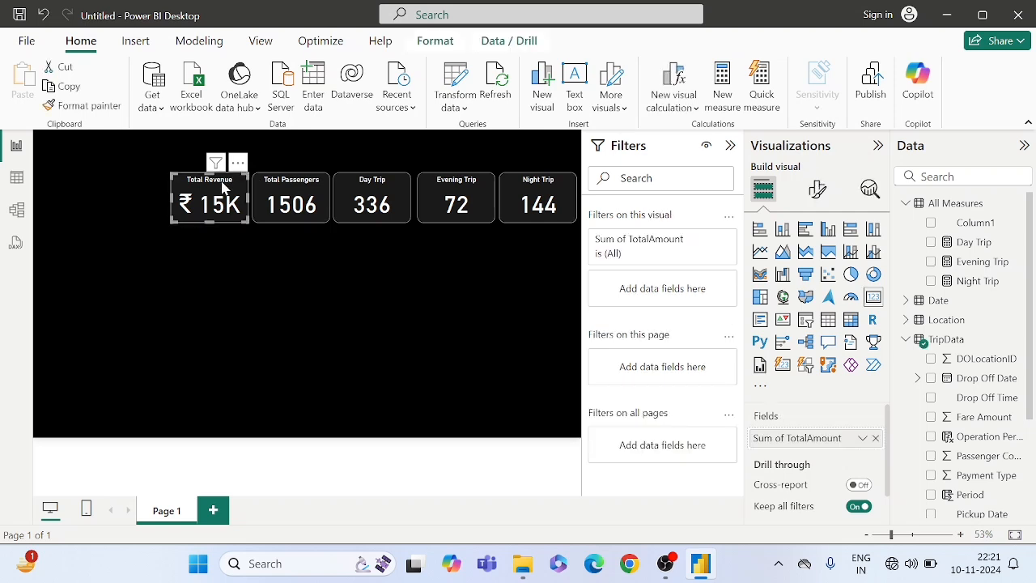
pyautogui.click(268, 267)
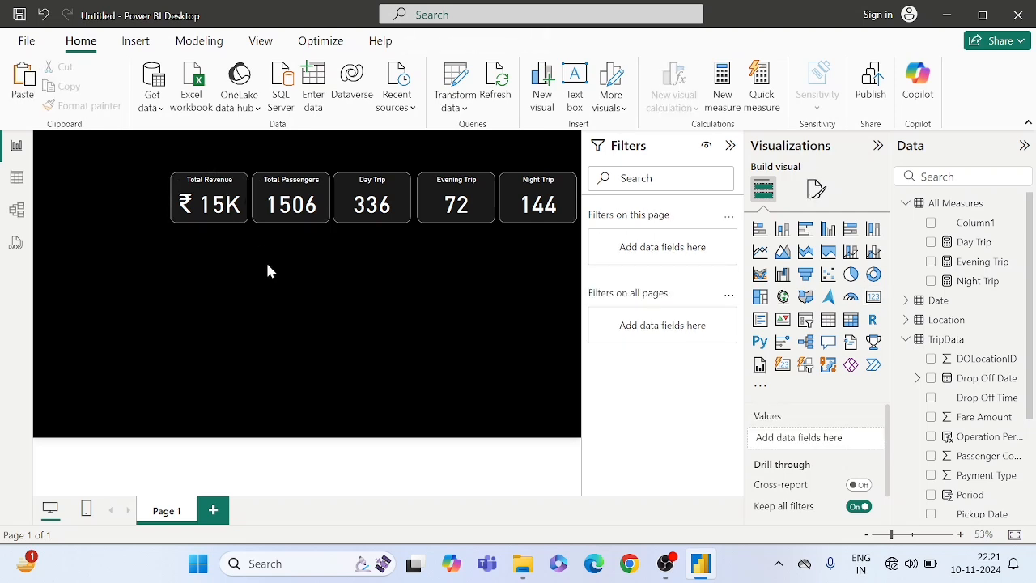
pyautogui.hotkey('ctrl', 'v')
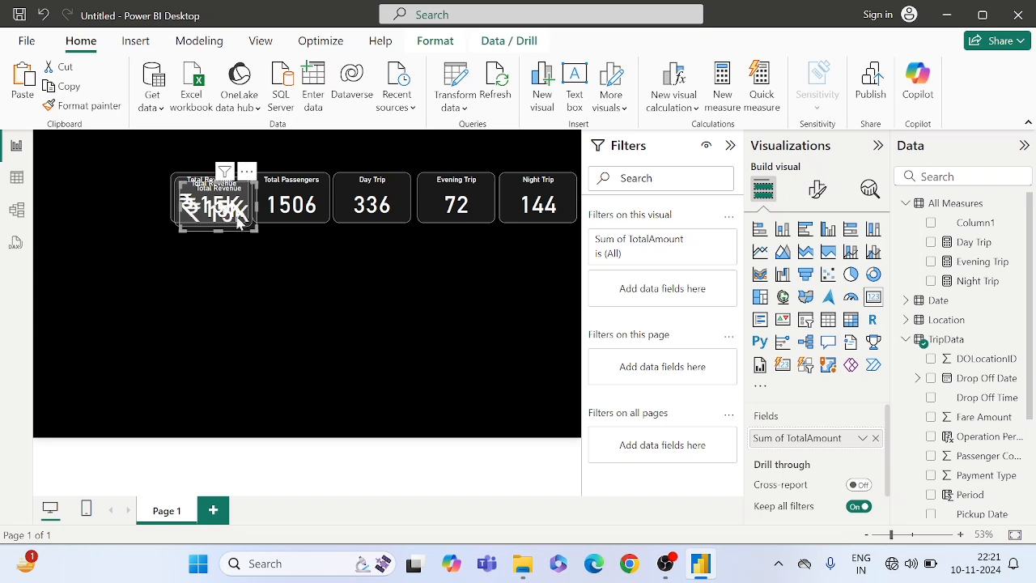
pyautogui.moveTo(238, 220); pyautogui.dragTo(549, 155)
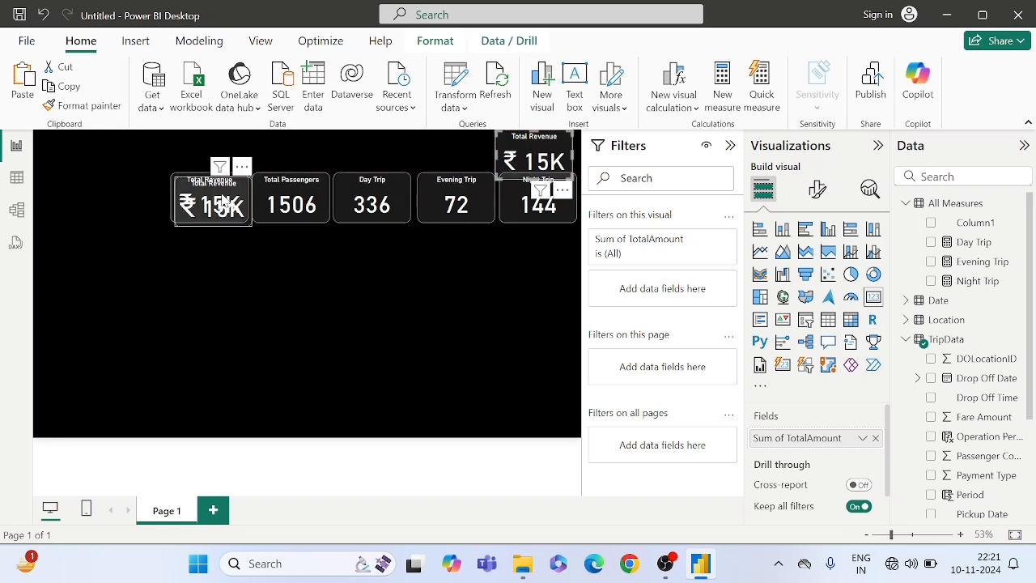
pyautogui.moveTo(224, 203); pyautogui.dragTo(446, 160)
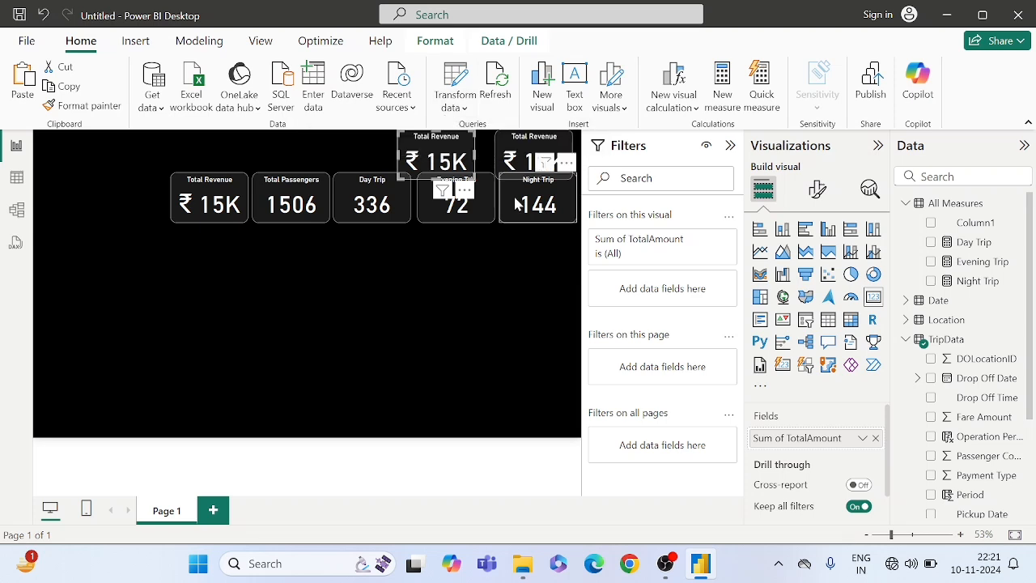
# - Move the row of five KPI cards together slightly down to make room for the two copied cards above
pyautogui.click(537, 208)
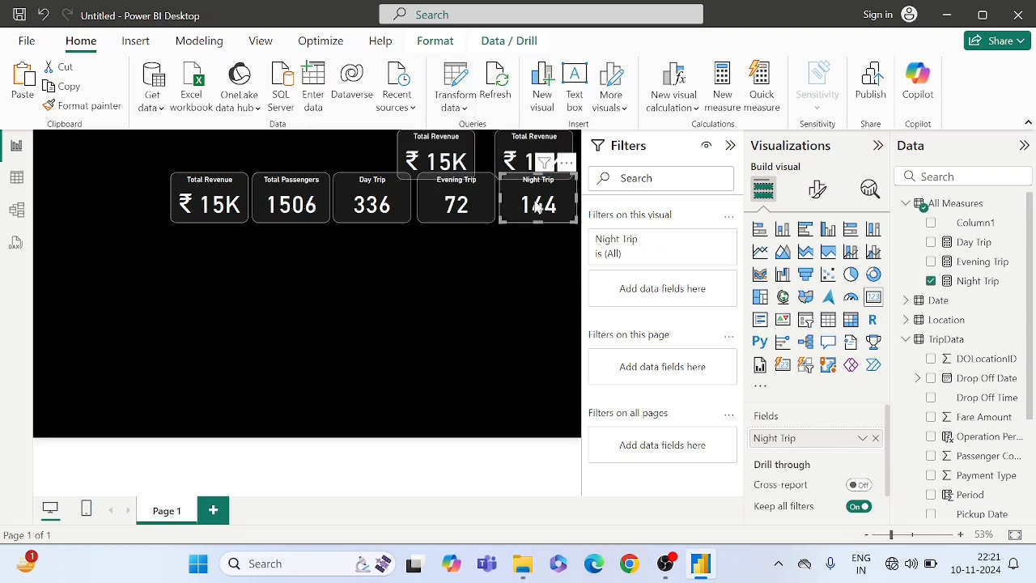
pyautogui.keyDown('ctrl'); pyautogui.click(466, 204); pyautogui.keyUp('ctrl')
pyautogui.keyDown('ctrl'); pyautogui.click(370, 205); pyautogui.keyUp('ctrl')
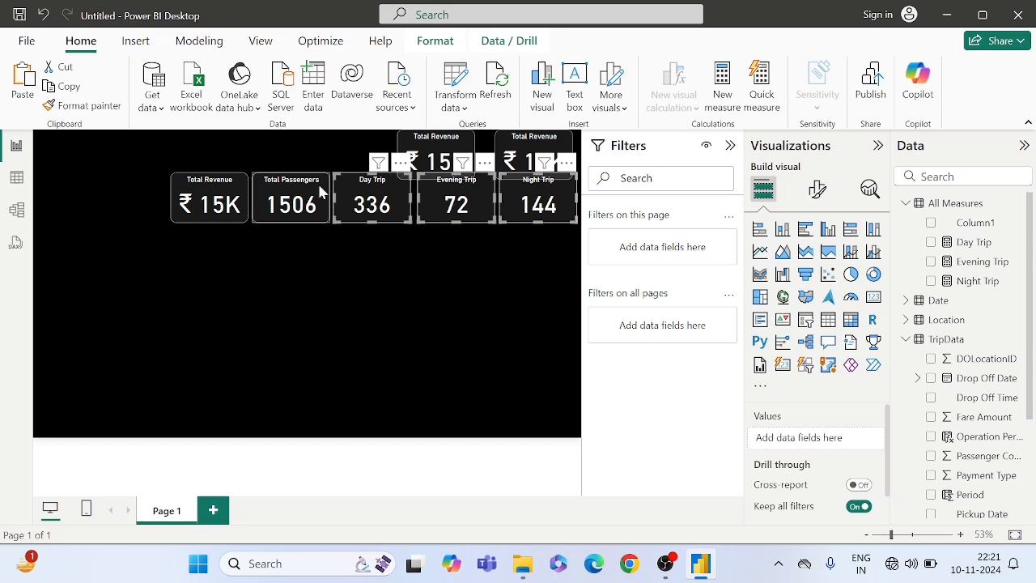
pyautogui.keyDown('ctrl'); pyautogui.click(280, 189); pyautogui.keyUp('ctrl')
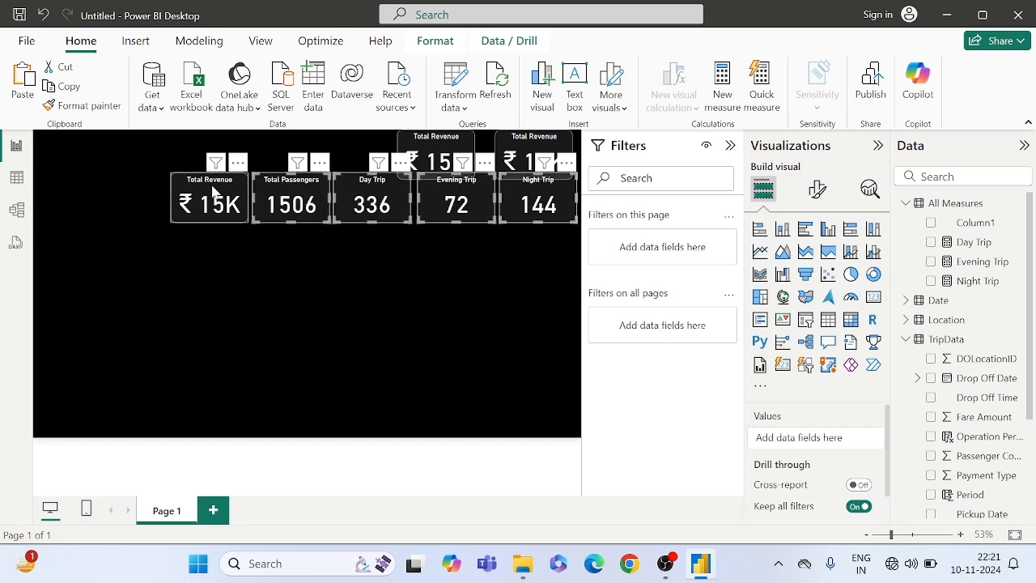
pyautogui.keyDown('ctrl'); pyautogui.click(213, 191); pyautogui.keyUp('ctrl')
pyautogui.moveTo(212, 186); pyautogui.dragTo(211, 190)
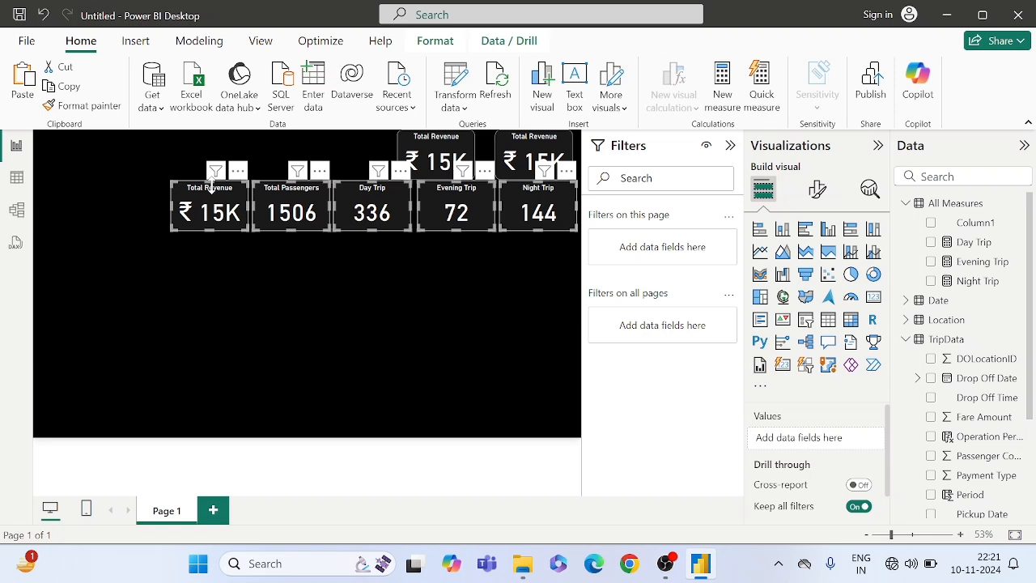
pyautogui.press('Down')
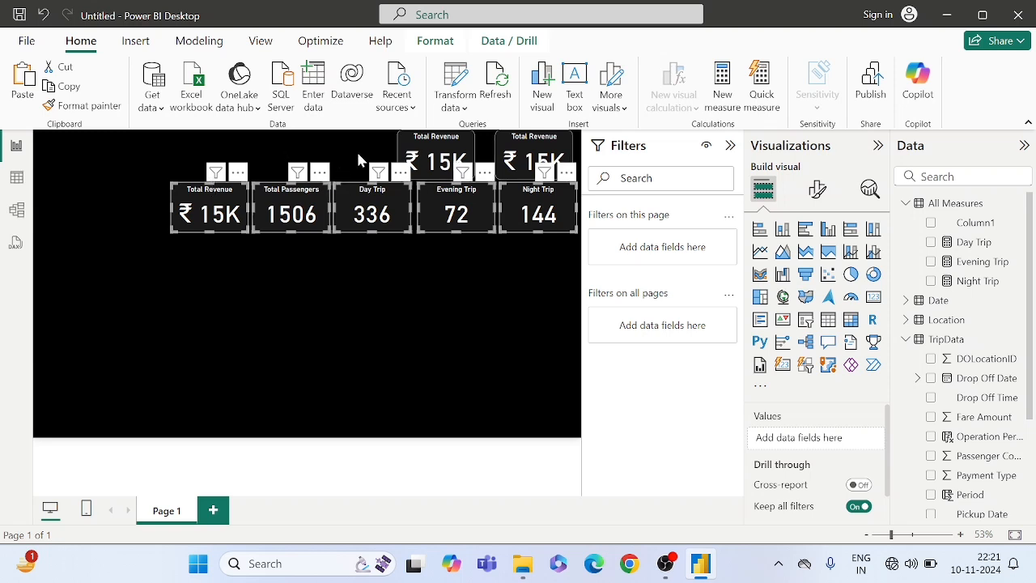
pyautogui.click(360, 160)
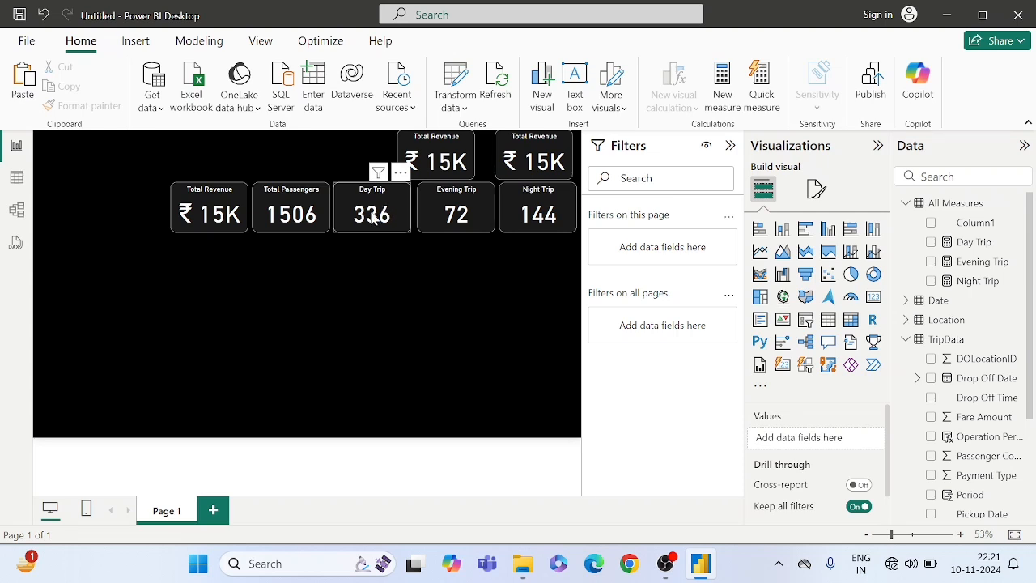
# - Shrink the two copied Total Revenue cards slightly so they have matching sizes and fit above the KPI row
pyautogui.click(434, 166)
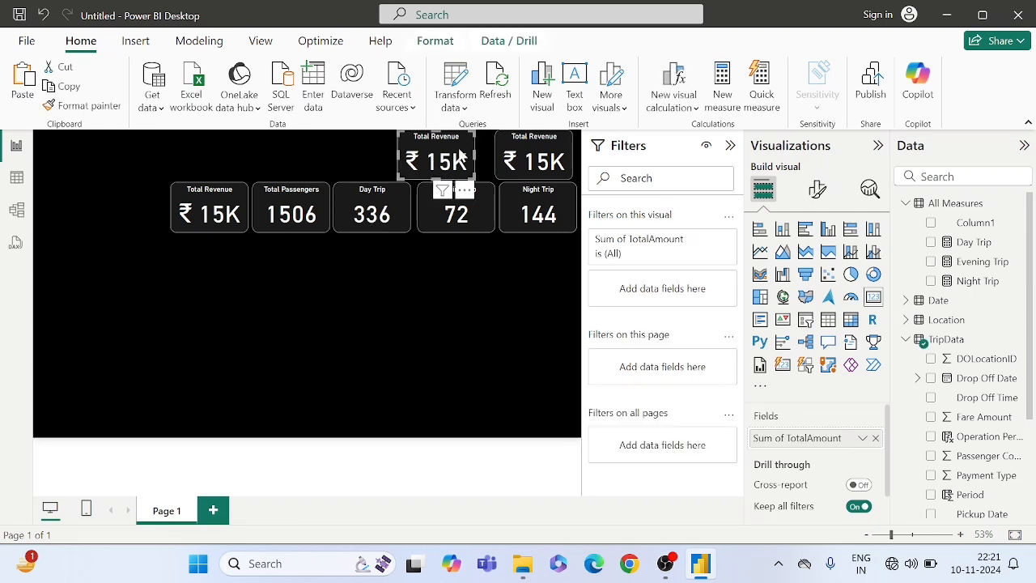
pyautogui.moveTo(471, 136); pyautogui.dragTo(456, 161)
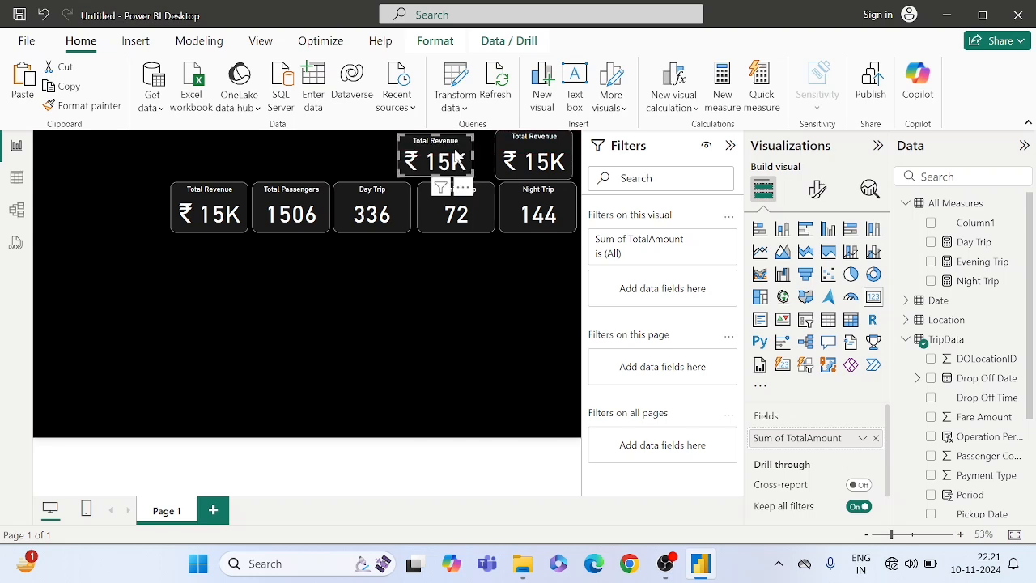
pyautogui.click(533, 145)
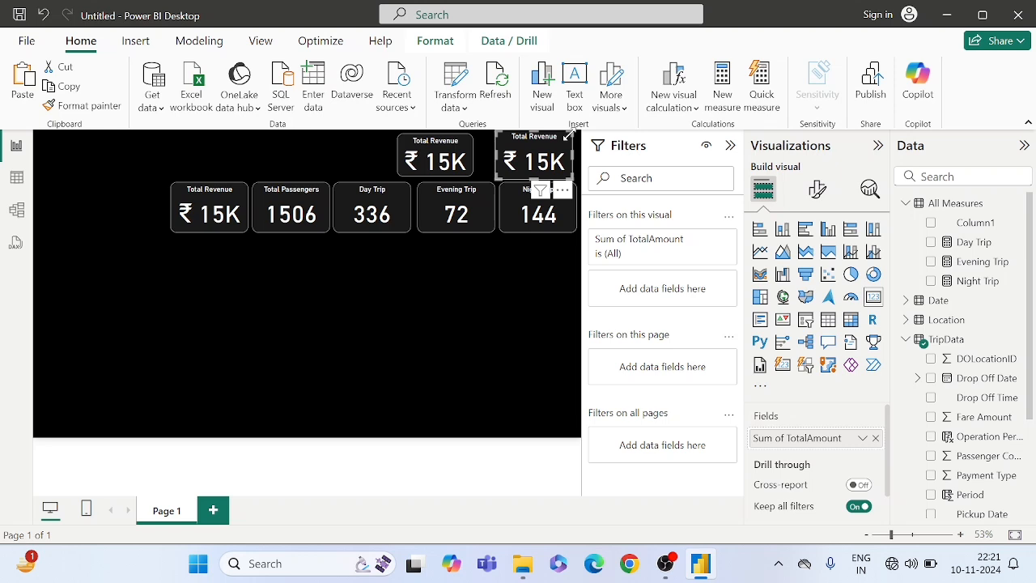
pyautogui.moveTo(568, 135); pyautogui.dragTo(571, 144)
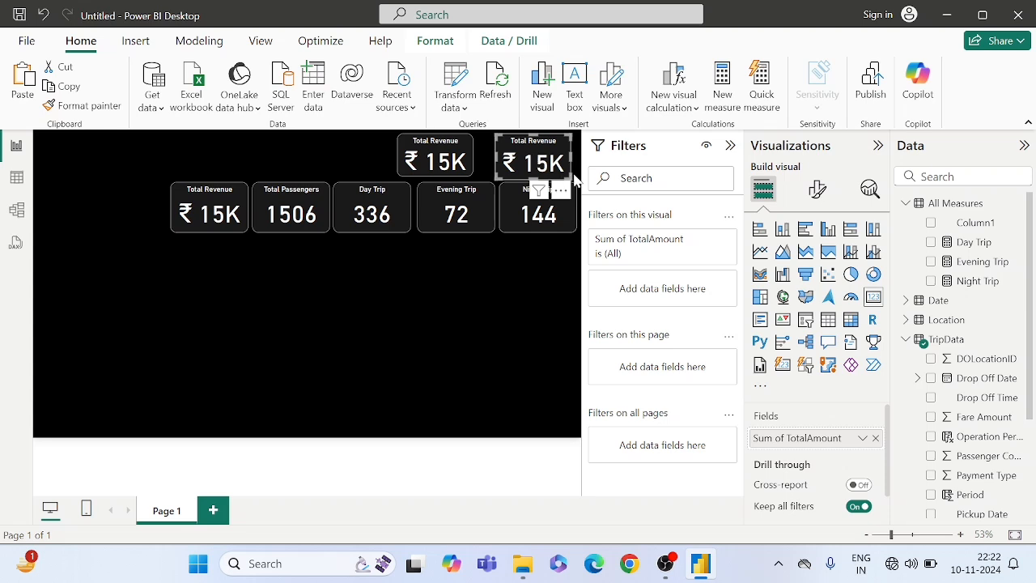
pyautogui.moveTo(566, 174); pyautogui.dragTo(570, 172)
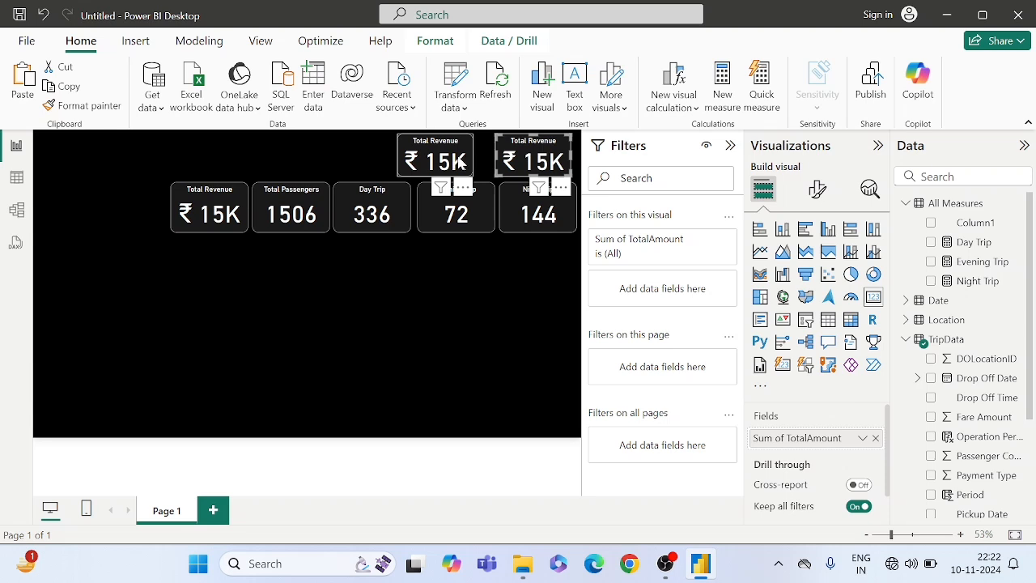
# - Align the two copied Total Revenue cards directly above the Evening Trip and Night Trip cards
pyautogui.moveTo(455, 161); pyautogui.dragTo(522, 159)
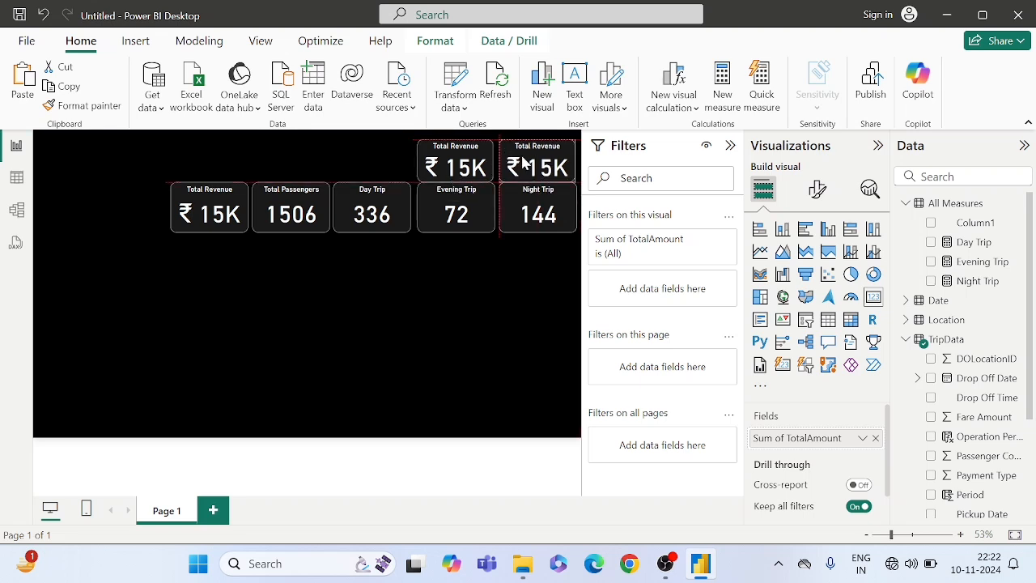
pyautogui.moveTo(523, 162); pyautogui.dragTo(467, 160)
pyautogui.click(466, 162)
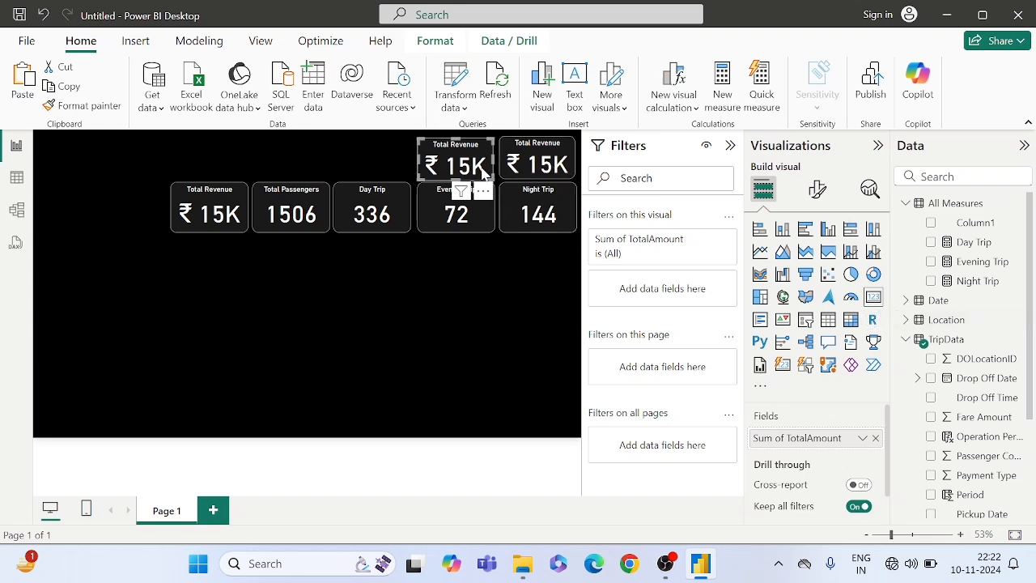
# - Replace Sum of TotalAmount with TotalMinutes in the copied card above Evening Trip and aggregate it by Count
pyautogui.scroll(-3, 987, 454)
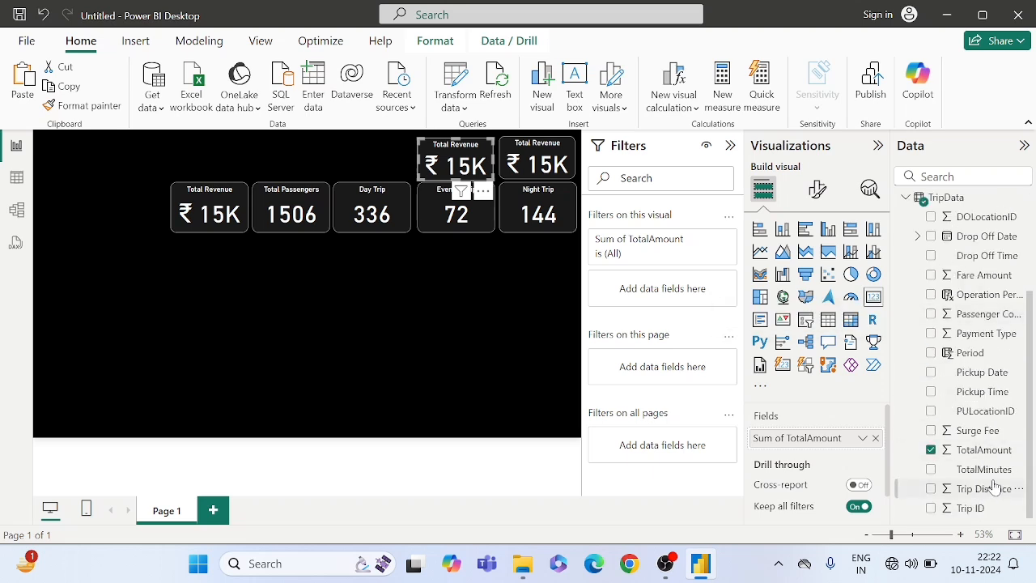
pyautogui.moveTo(980, 475); pyautogui.dragTo(834, 439)
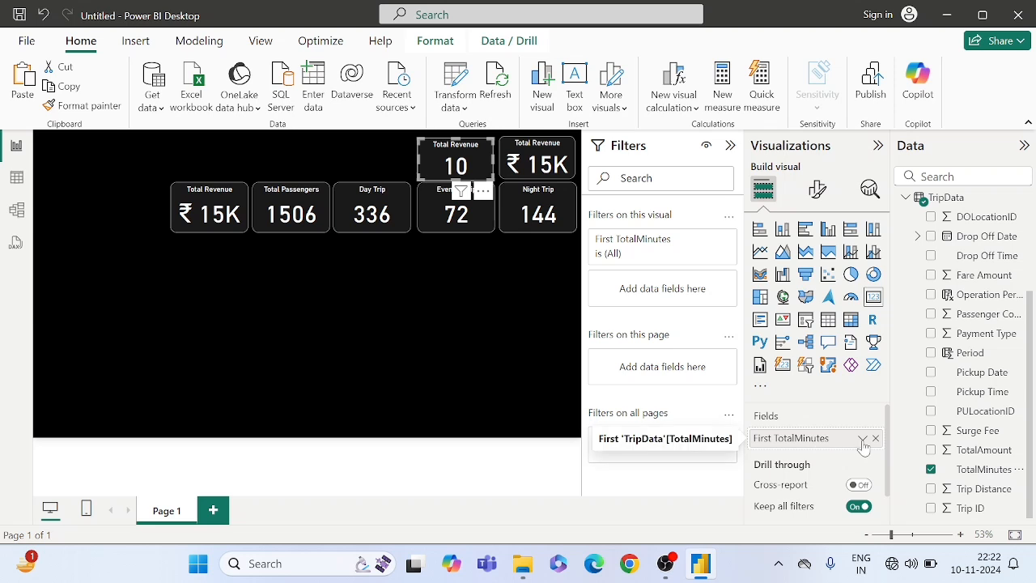
pyautogui.click(862, 438)
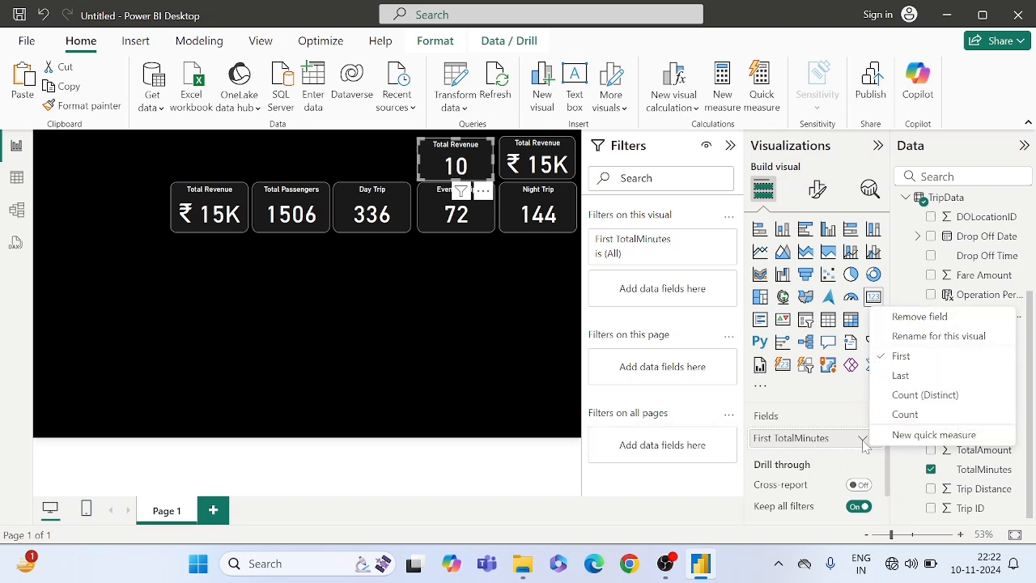
pyautogui.click(904, 414)
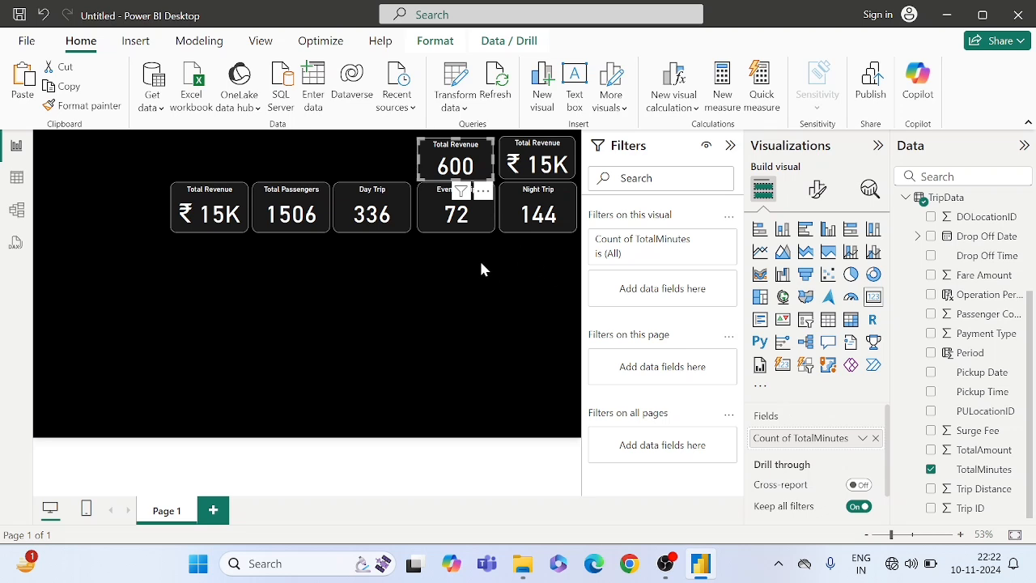
# - Change the TripData TotalMinutes column to the Decimal Number type in Power Query and apply the change to the report
pyautogui.click(443, 250)
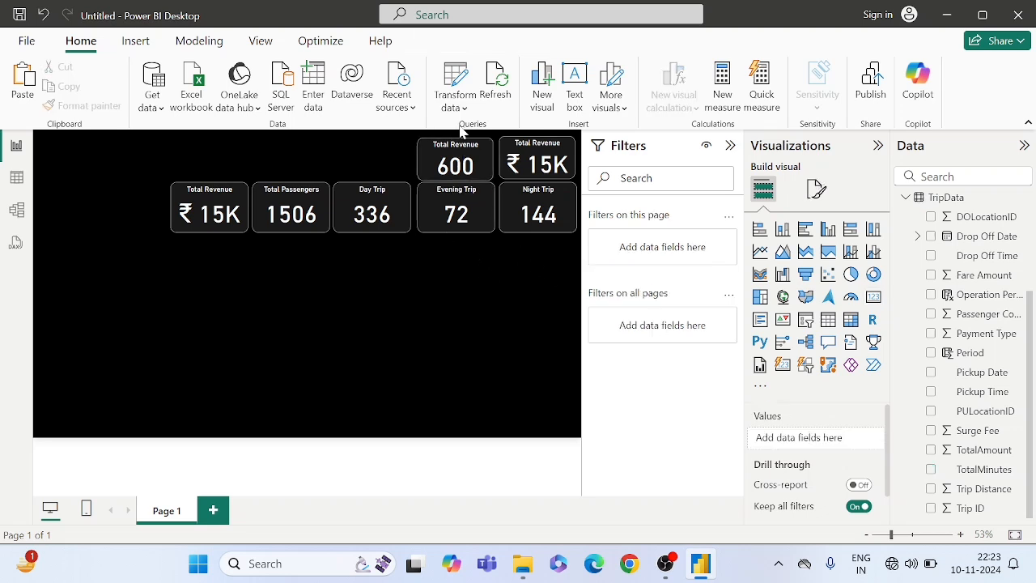
pyautogui.click(456, 81)
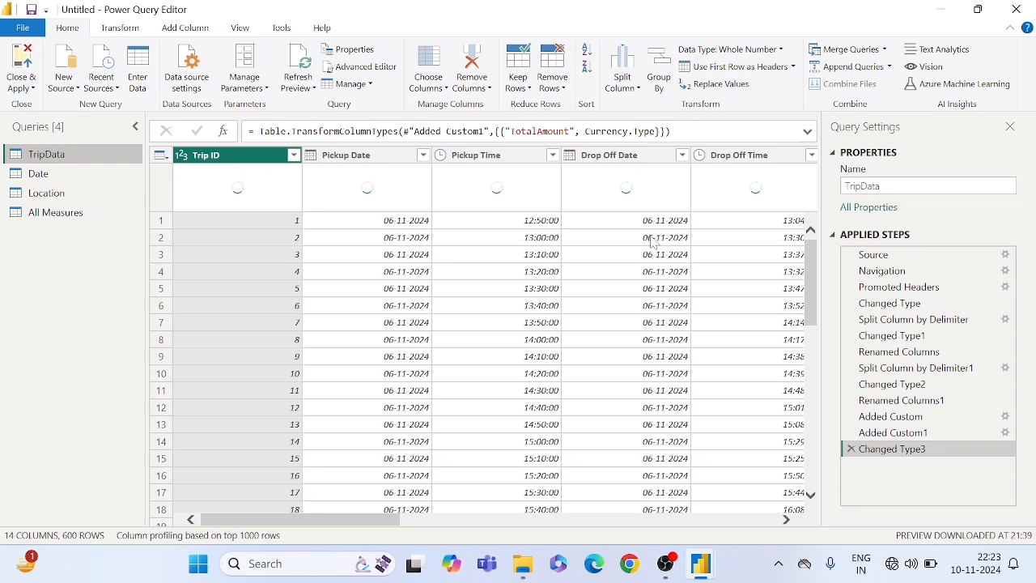
pyautogui.hscroll(10, 652, 240)
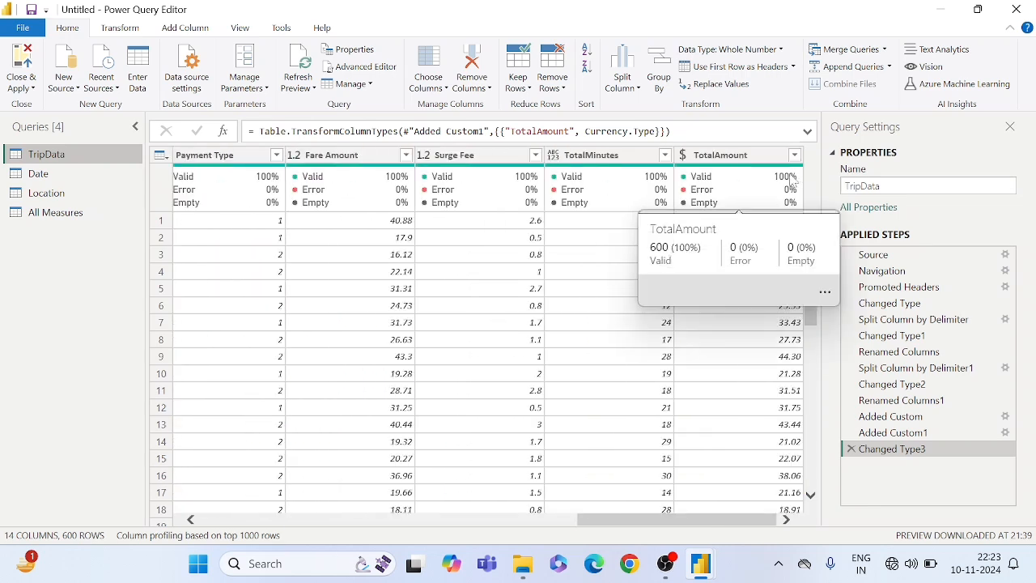
pyautogui.click(553, 156)
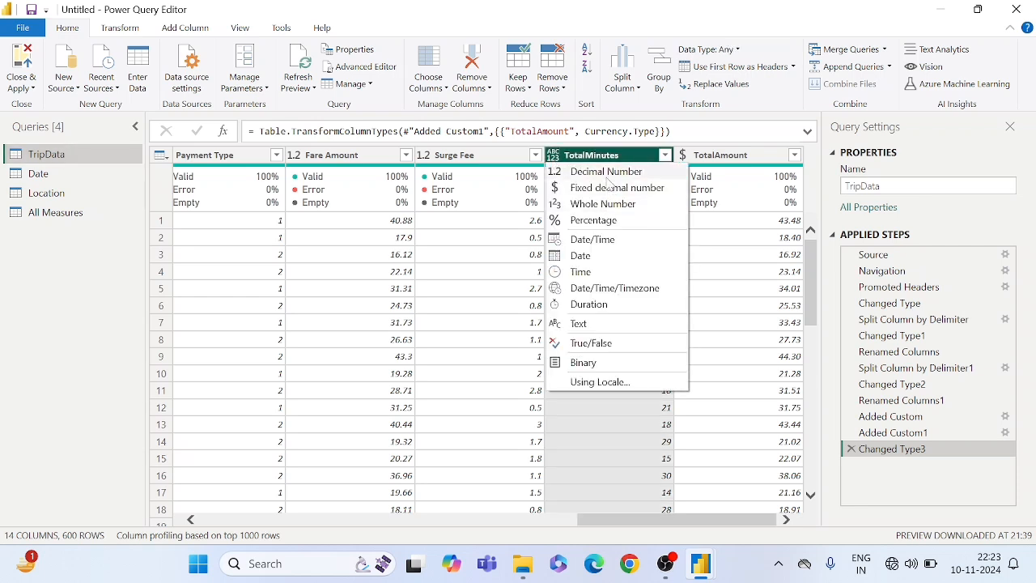
pyautogui.click(608, 176)
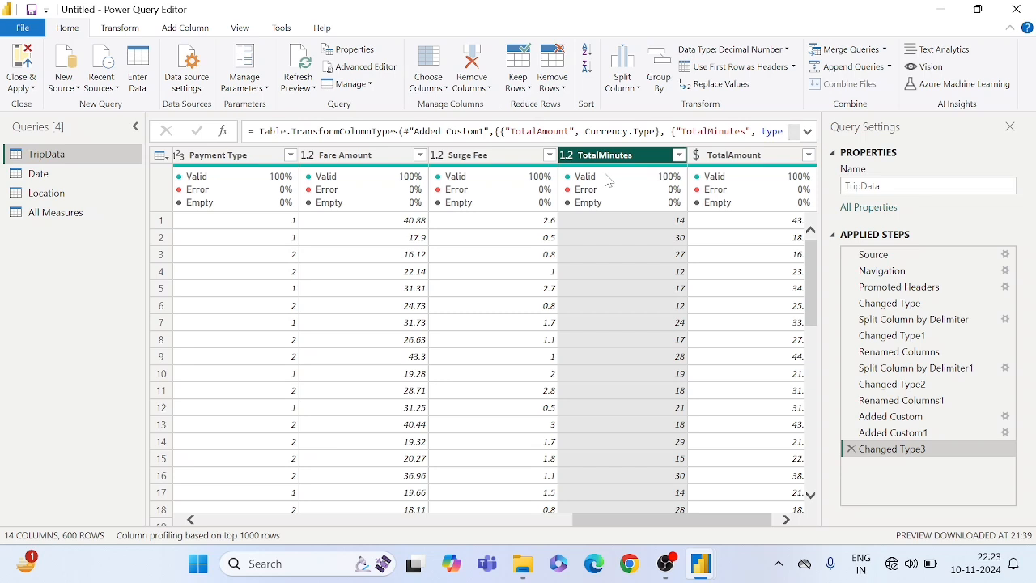
pyautogui.click(614, 227)
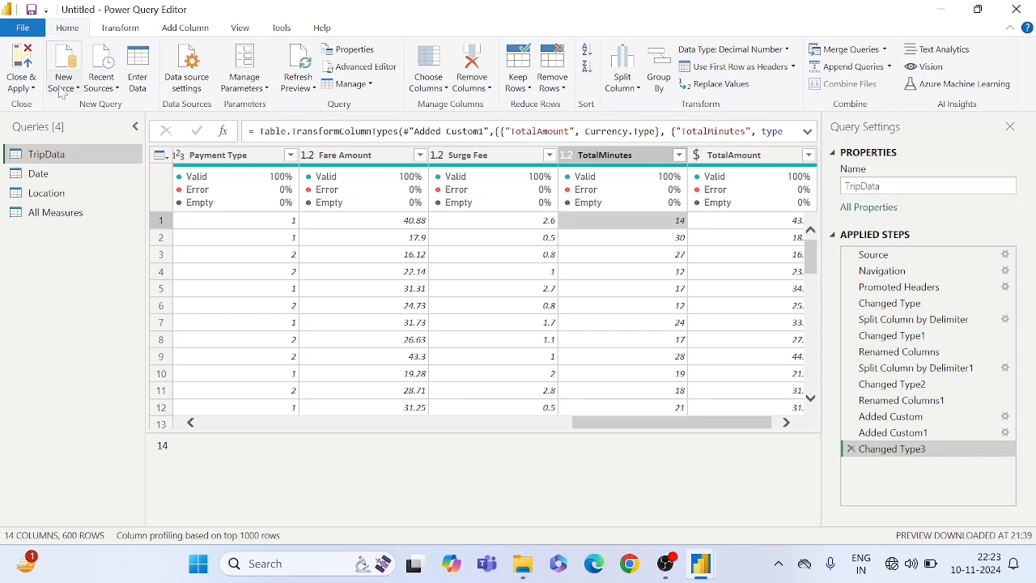
pyautogui.click(27, 32)
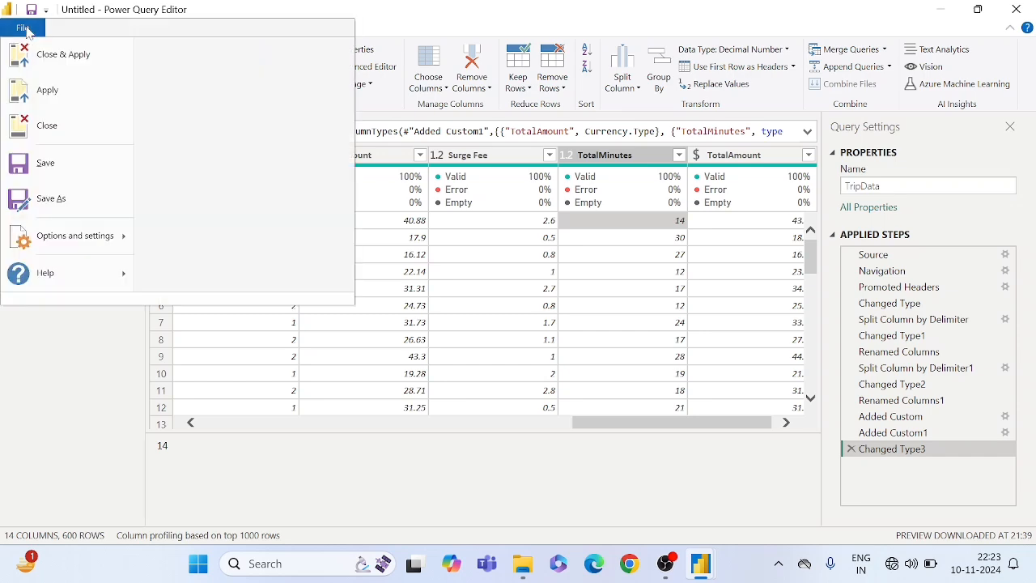
pyautogui.click(59, 72)
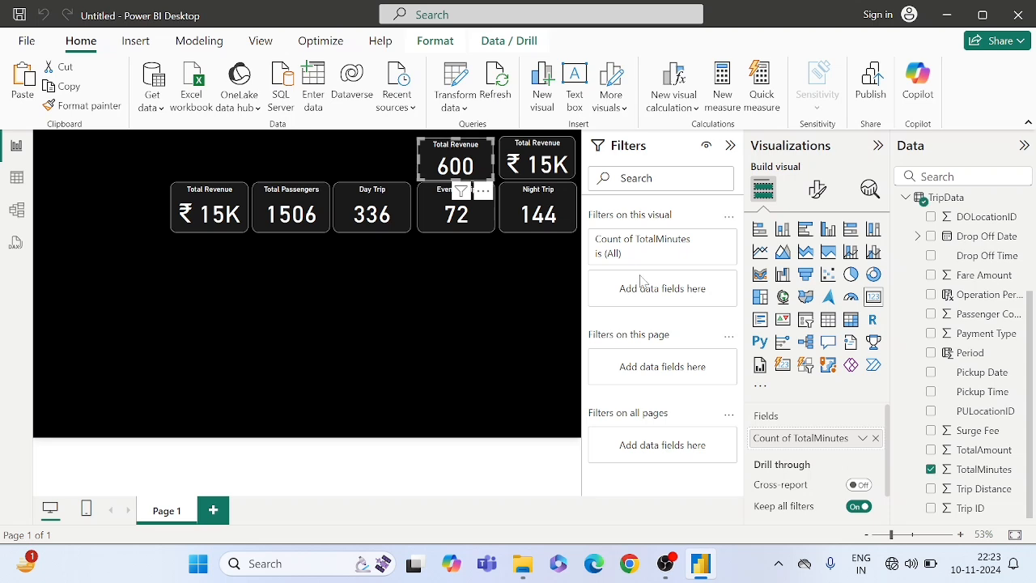
# - Aggregate TotalMinutes by Sum in the card above Evening Trip
pyautogui.click(863, 445)
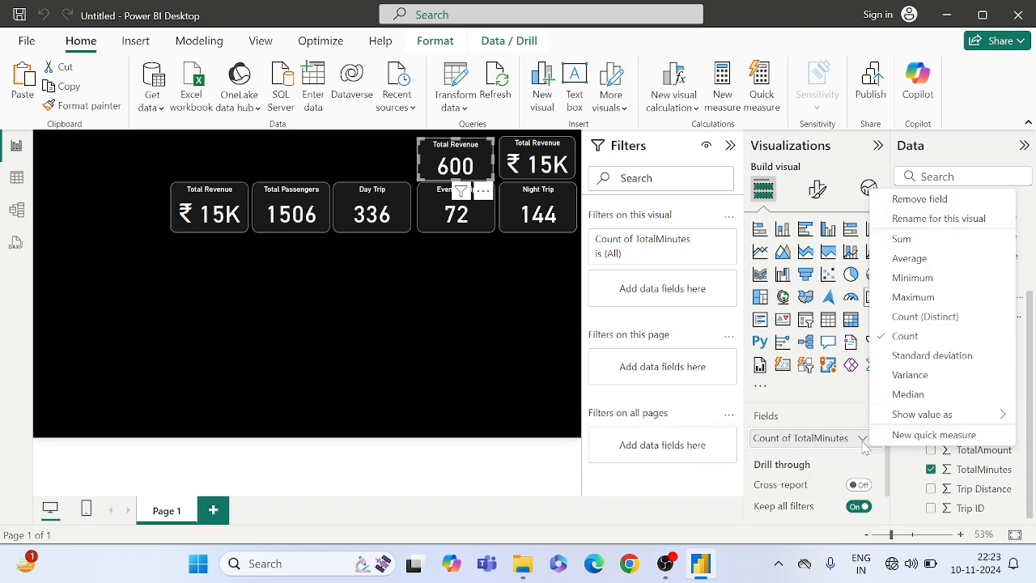
pyautogui.click(901, 239)
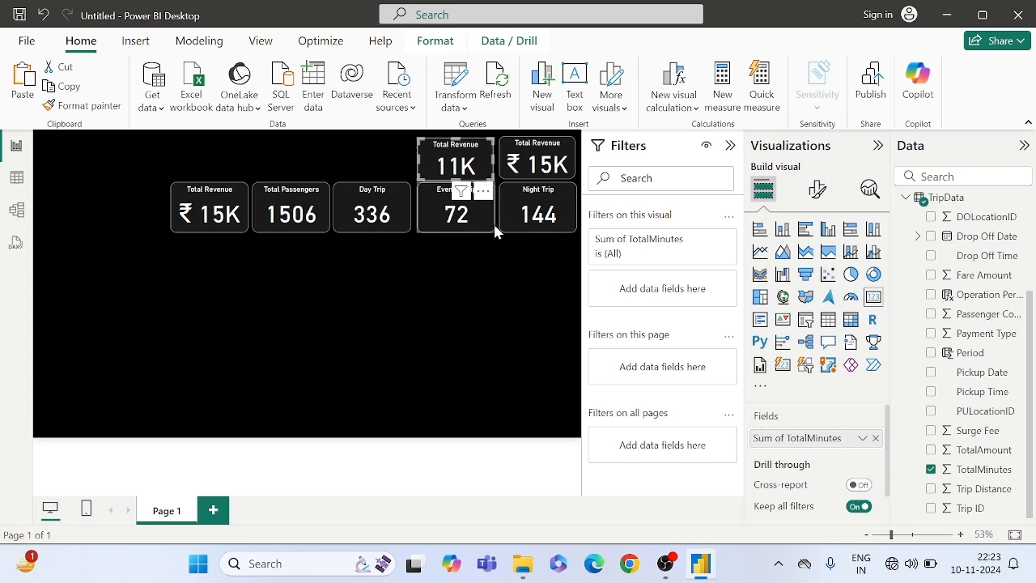
pyautogui.click(440, 252)
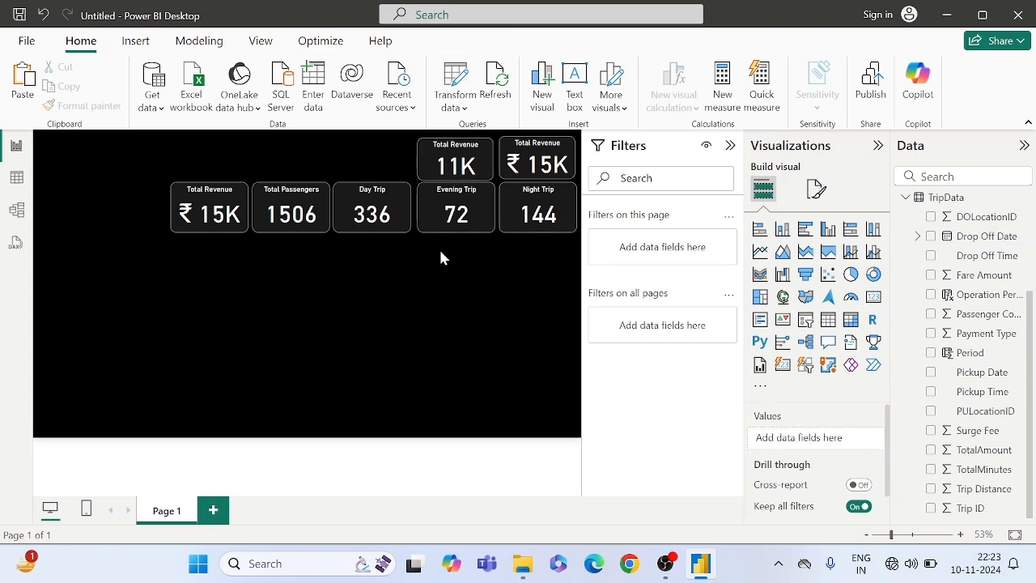
# - Replace Sum of TotalAmount with Trip Distance in the card above Night Trip and title the card Total Distance
pyautogui.click(526, 156)
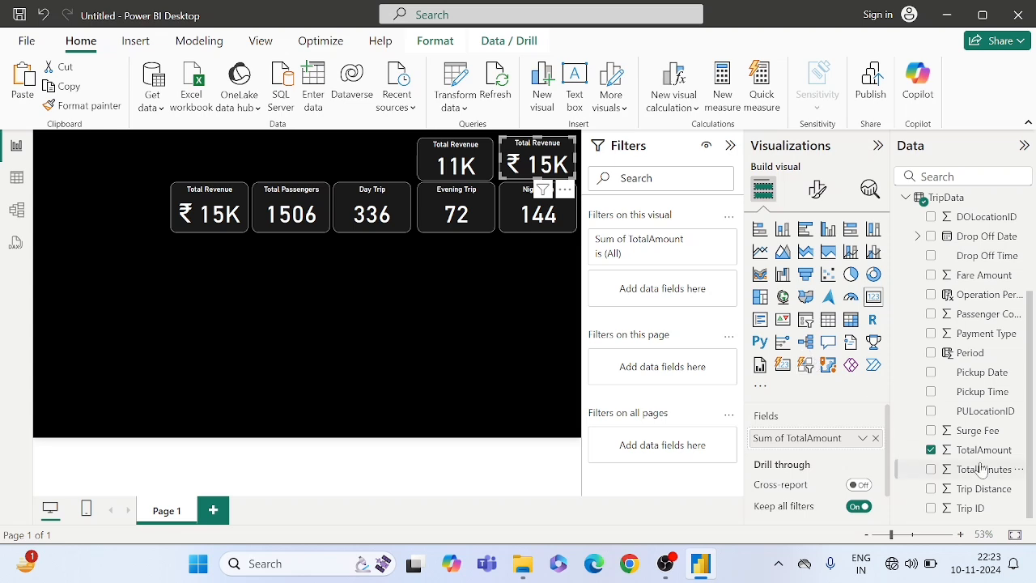
pyautogui.moveTo(978, 490); pyautogui.dragTo(832, 438)
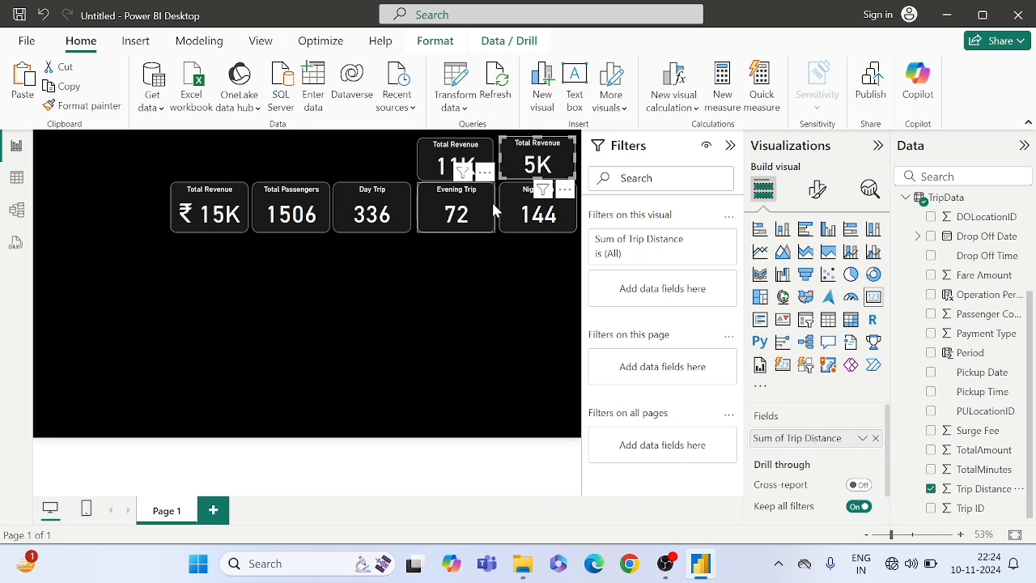
pyautogui.click(814, 193)
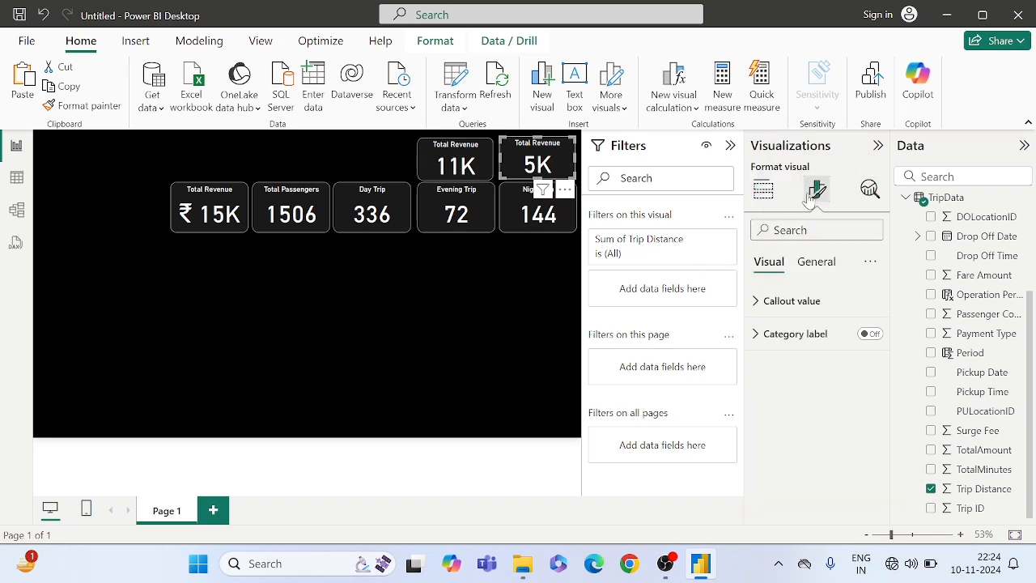
pyautogui.click(809, 263)
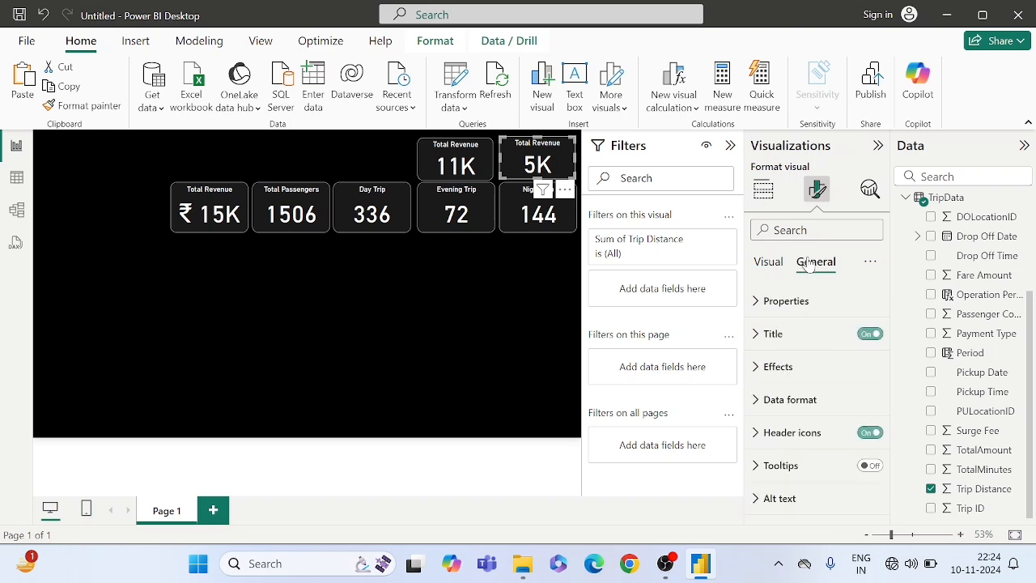
pyautogui.click(779, 334)
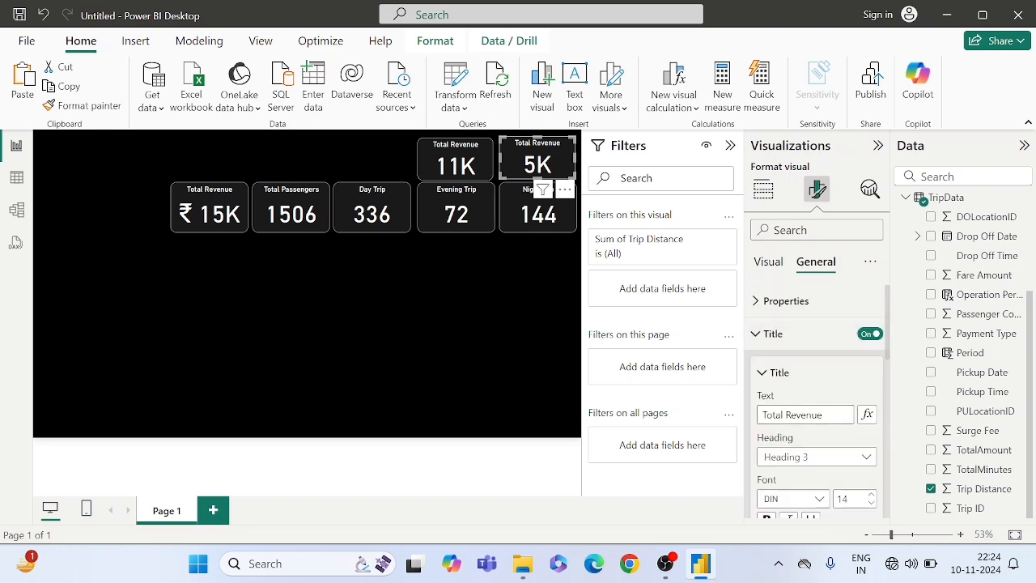
pyautogui.click(824, 414)
pyautogui.write('Distanc')
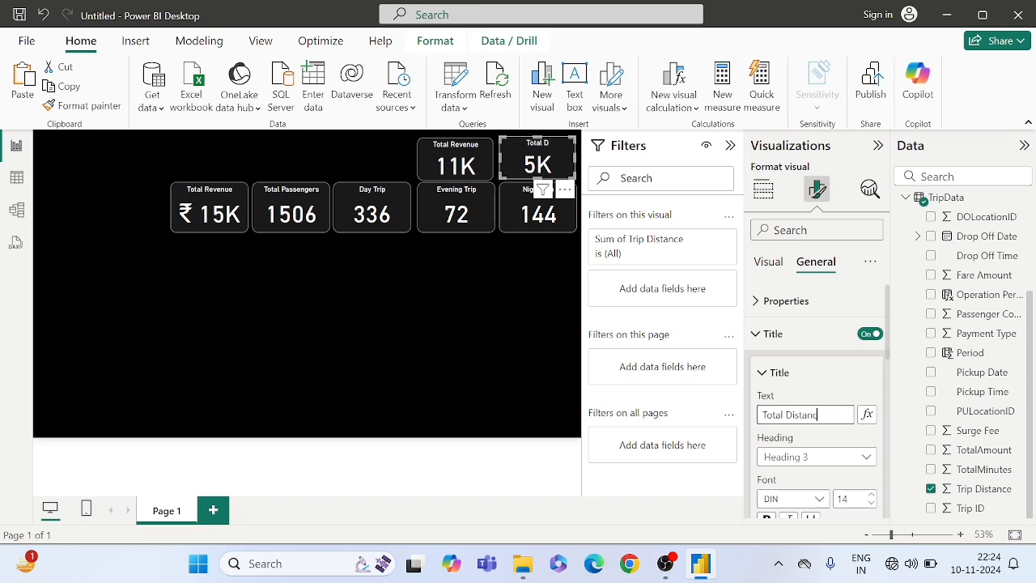
# - Change the title of the TotalMinutes card above Evening Trip to Total Minutes
pyautogui.click(429, 153)
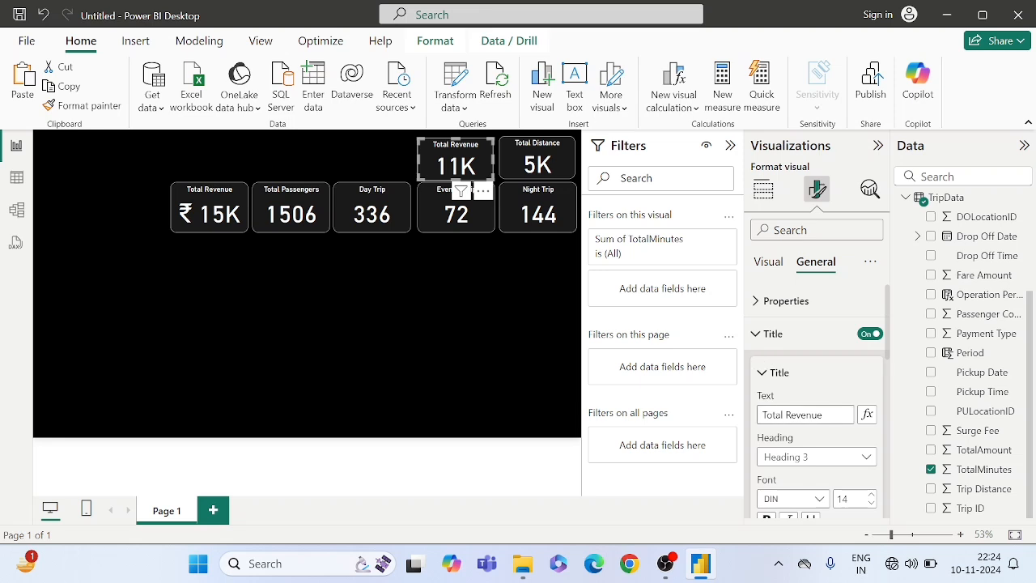
pyautogui.click(824, 414)
pyautogui.press('BackSpace')
pyautogui.write('Minutes')
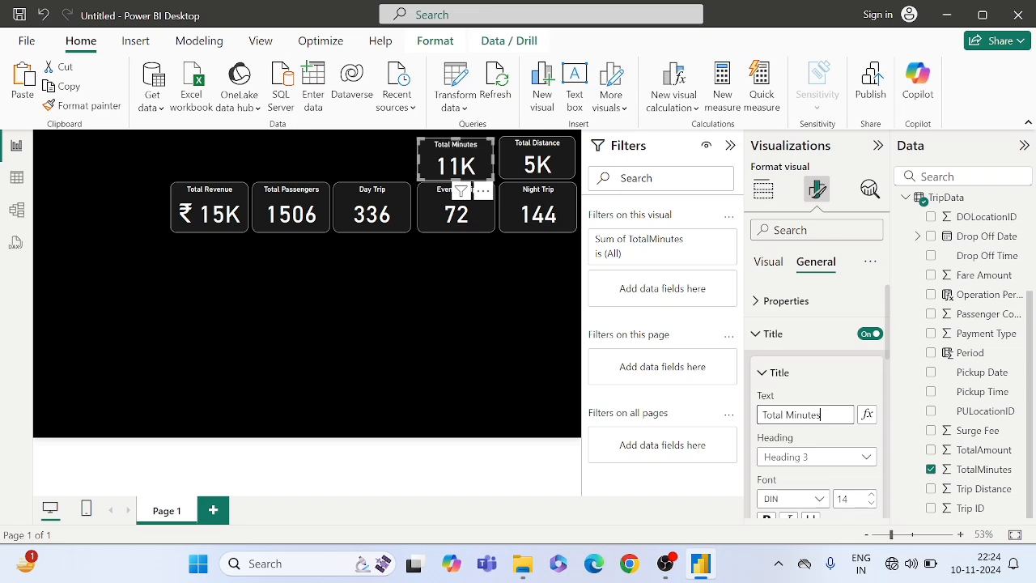
pyautogui.click(426, 308)
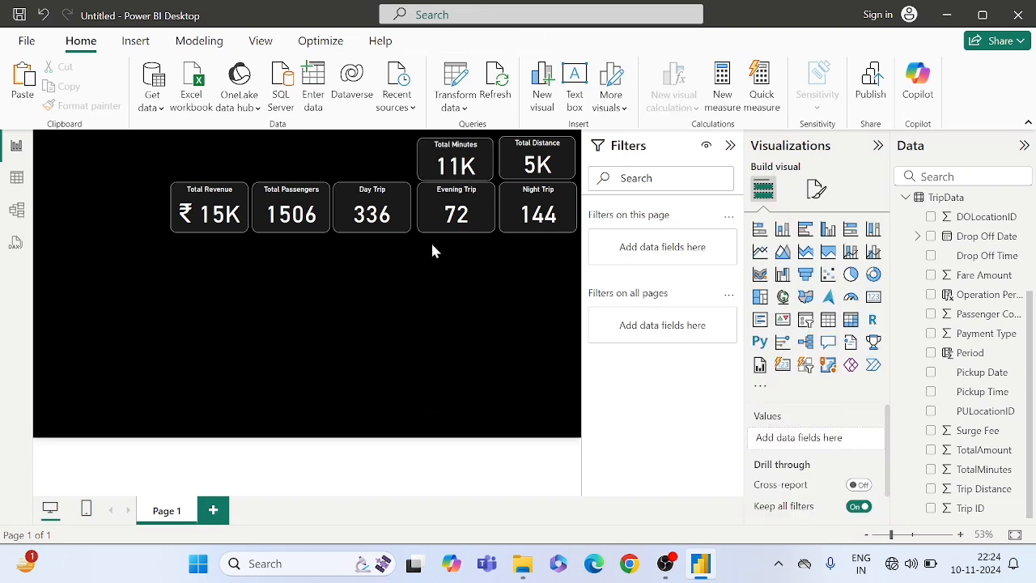
# - Nudge the Total Minutes and Total Distance cards together slightly upward to leave a small gap above the KPI row
pyautogui.click(441, 166)
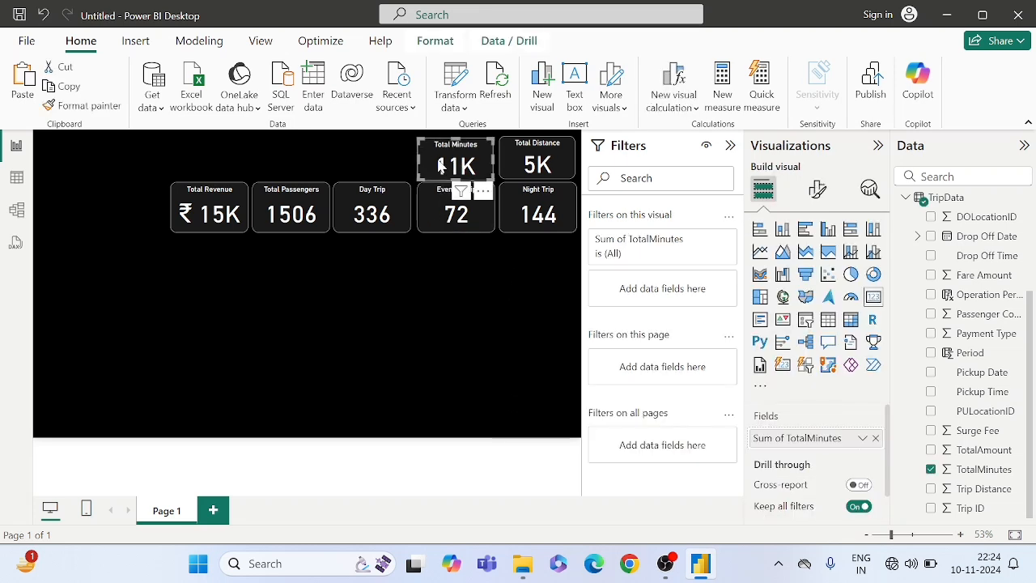
pyautogui.keyDown('ctrl'); pyautogui.click(540, 166); pyautogui.keyUp('ctrl')
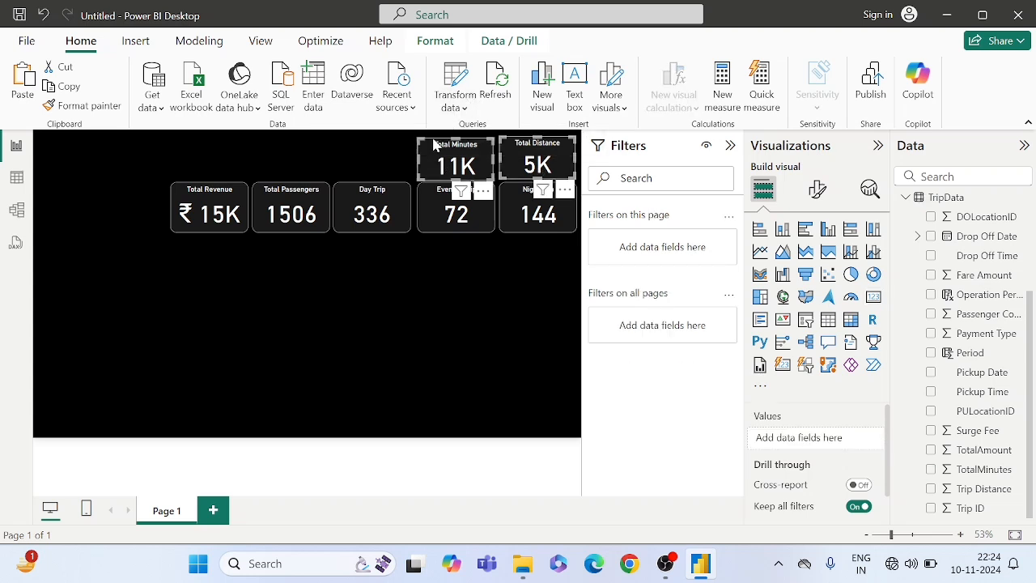
pyautogui.press('Up')
pyautogui.press('Up')
pyautogui.press('Up')
pyautogui.press('Up')
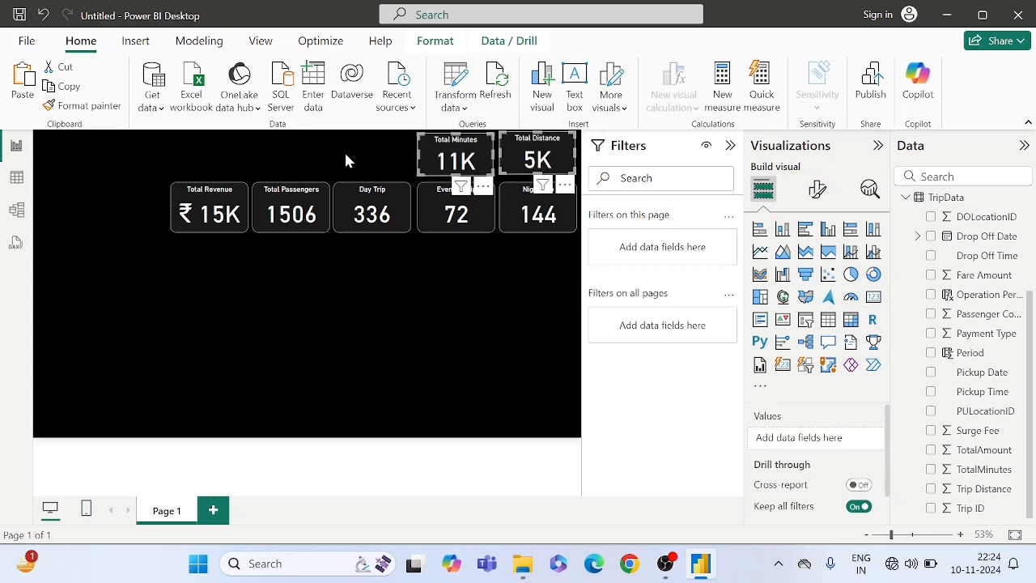
pyautogui.press('Down')
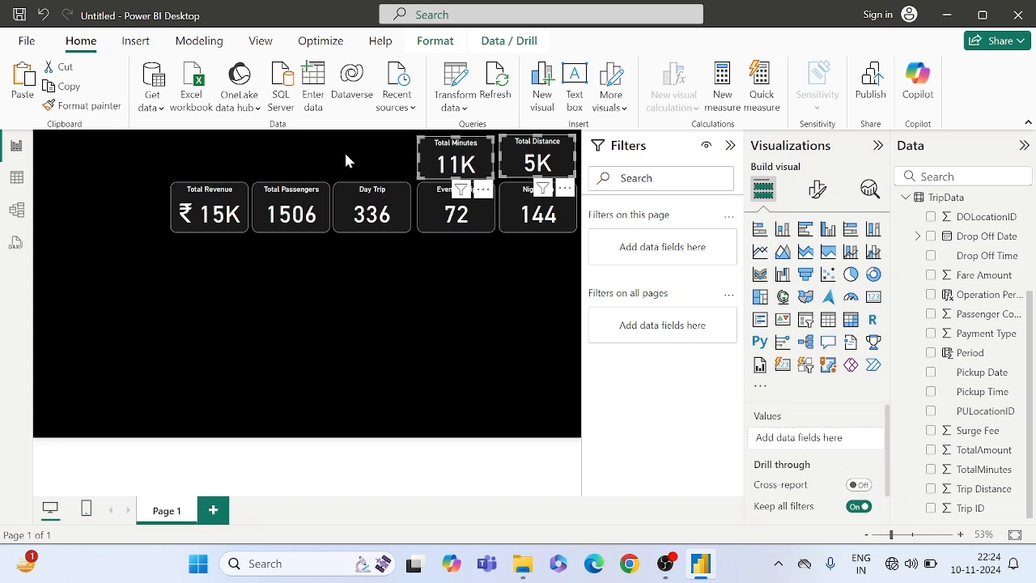
pyautogui.click(321, 168)
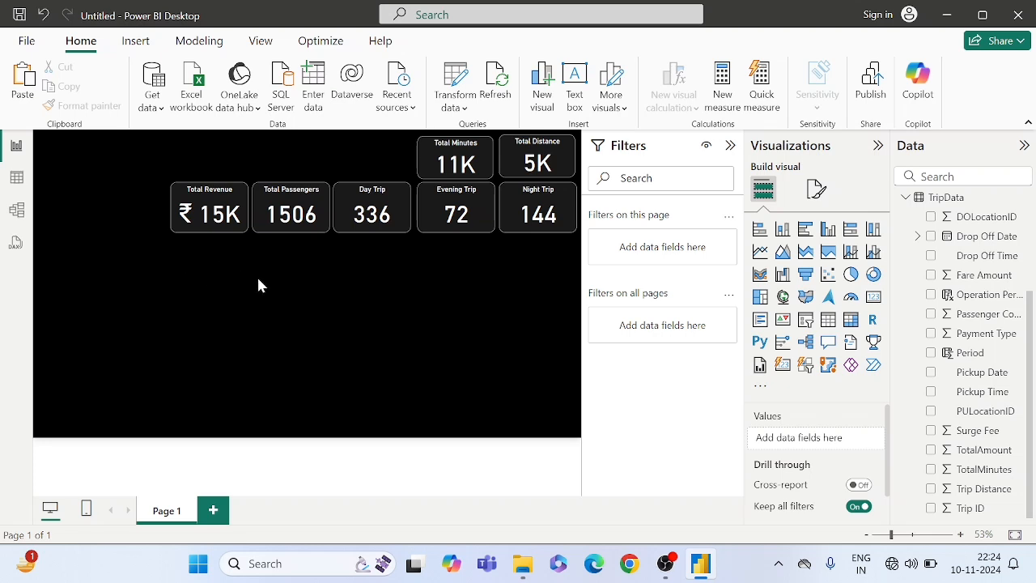
# - Insert a stacked bar chart, place it beneath the Total Revenue and Total Passengers cards, and reduce its height slightly
pyautogui.click(760, 230)
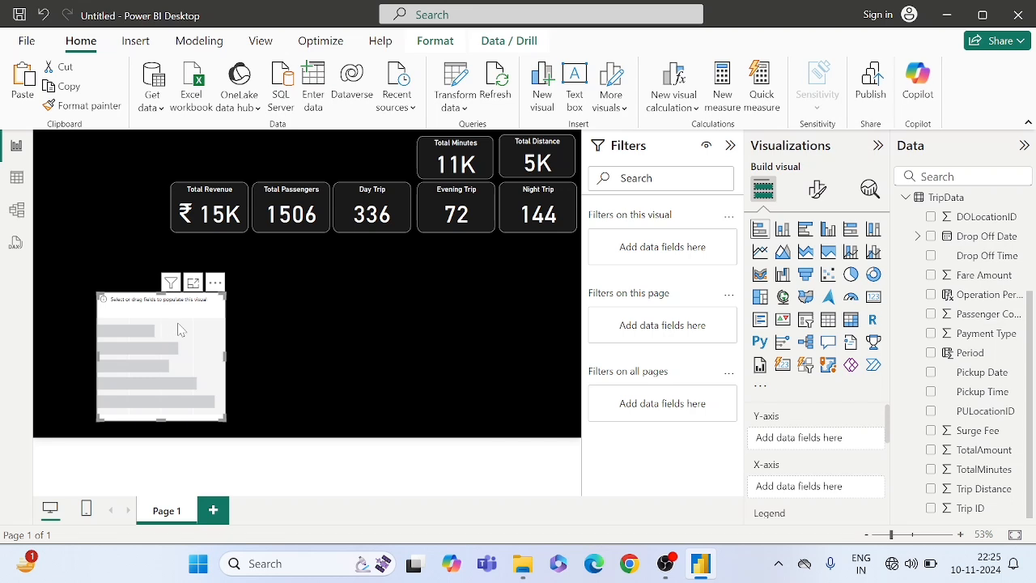
pyautogui.moveTo(180, 329); pyautogui.dragTo(255, 289)
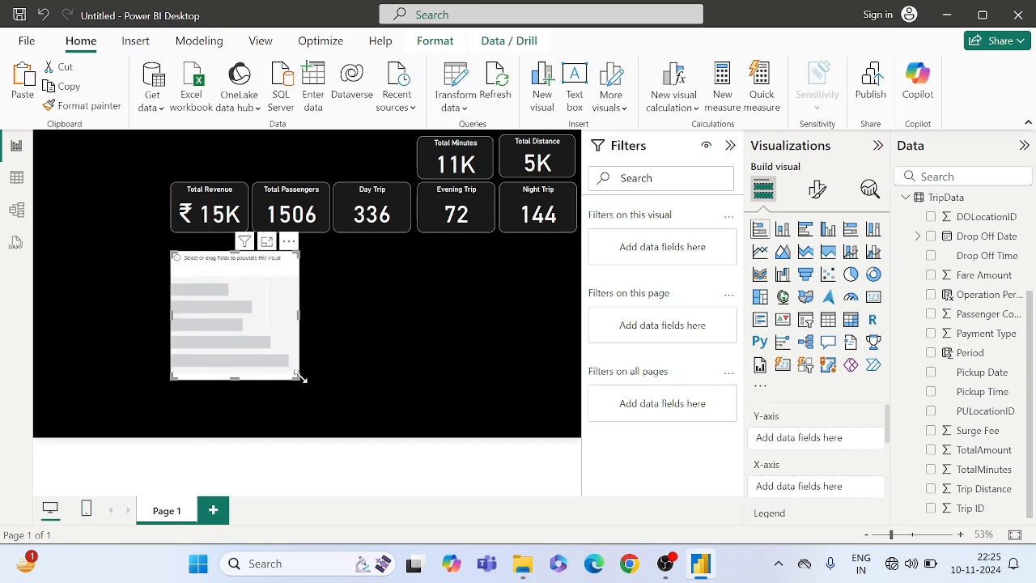
pyautogui.click(304, 365)
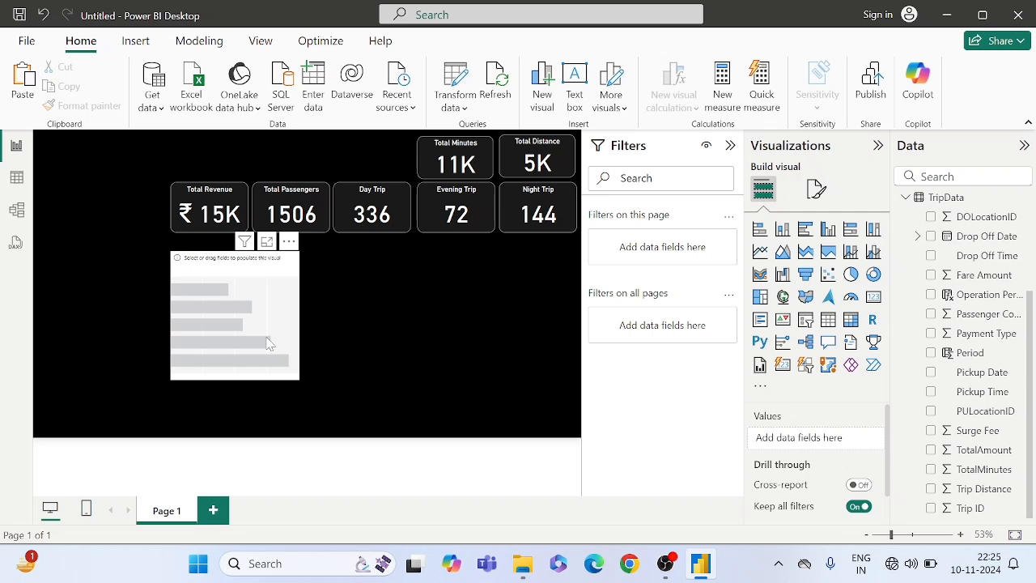
pyautogui.moveTo(266, 336); pyautogui.dragTo(267, 332)
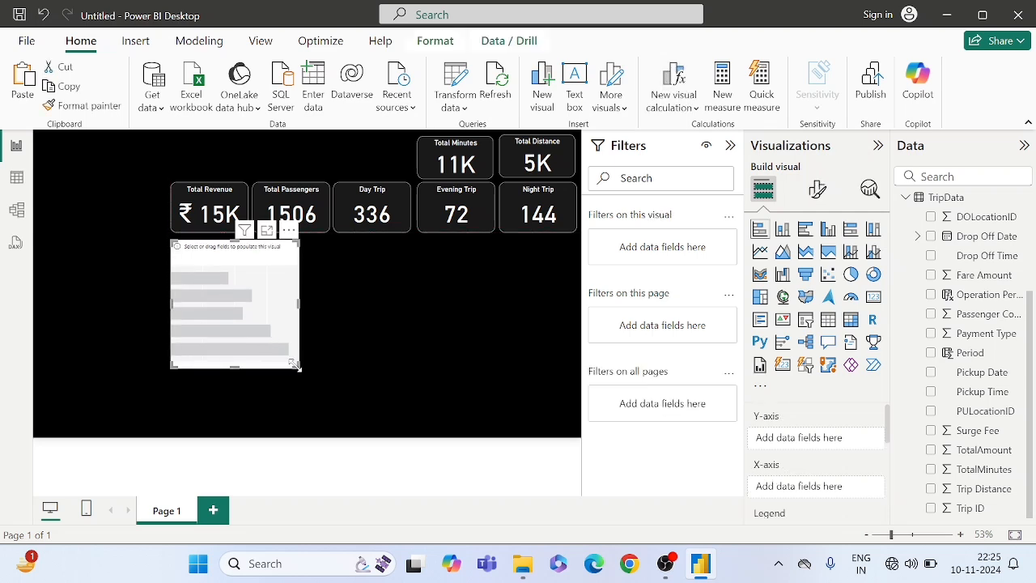
pyautogui.moveTo(295, 364); pyautogui.dragTo(297, 348)
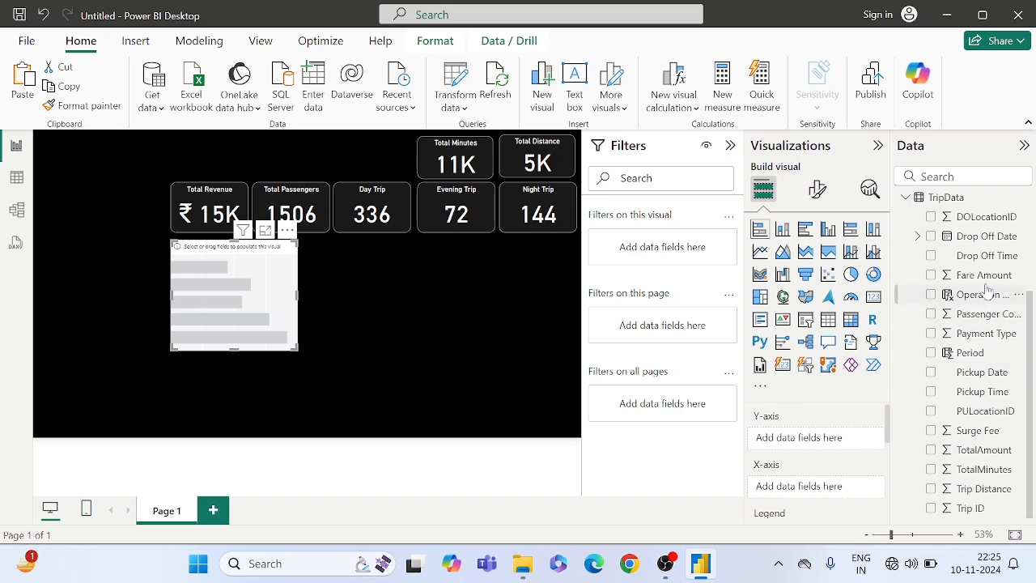
# - Assign LocationName from the Location table to the Y-axis of the stacked bar chart
pyautogui.scroll(3, 986, 291)
pyautogui.scroll(-2, 927, 279)
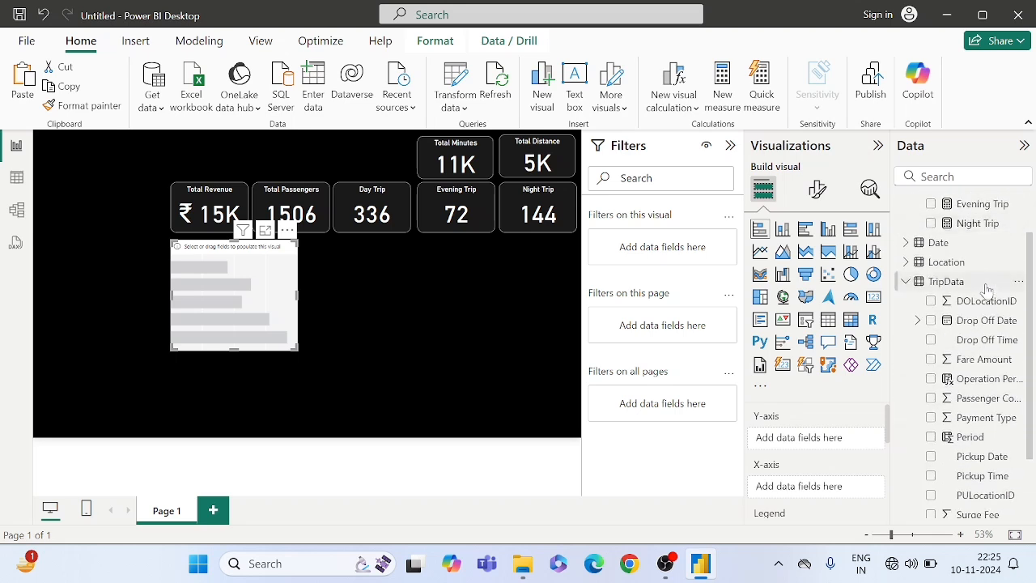
pyautogui.click(907, 263)
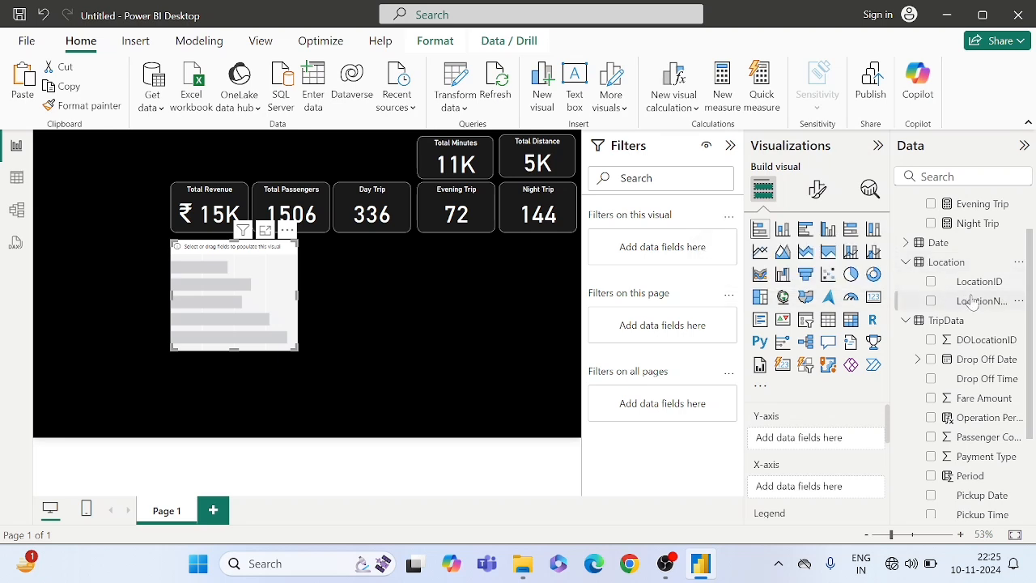
pyautogui.moveTo(973, 301); pyautogui.dragTo(805, 435)
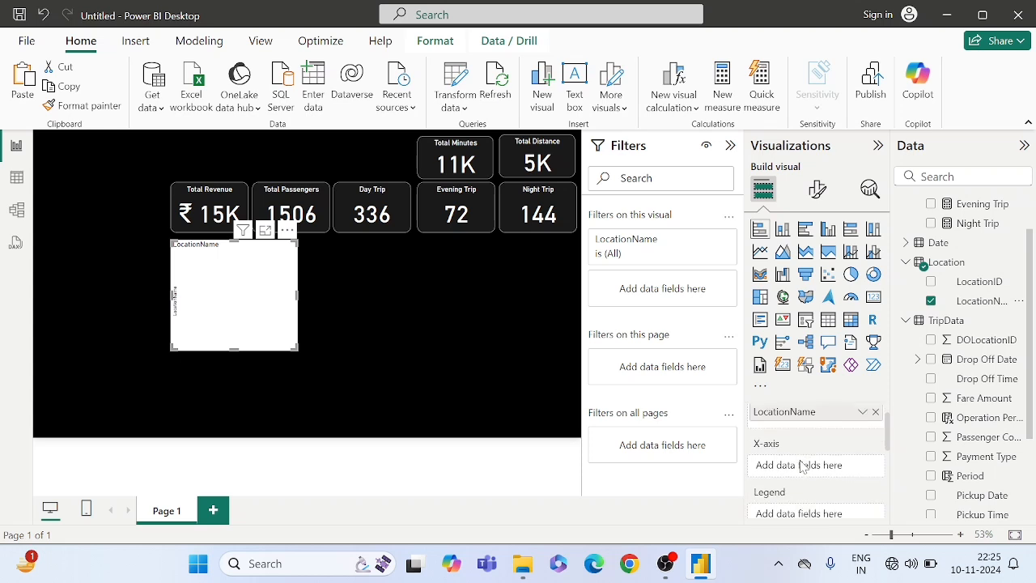
pyautogui.scroll(-1, 801, 467)
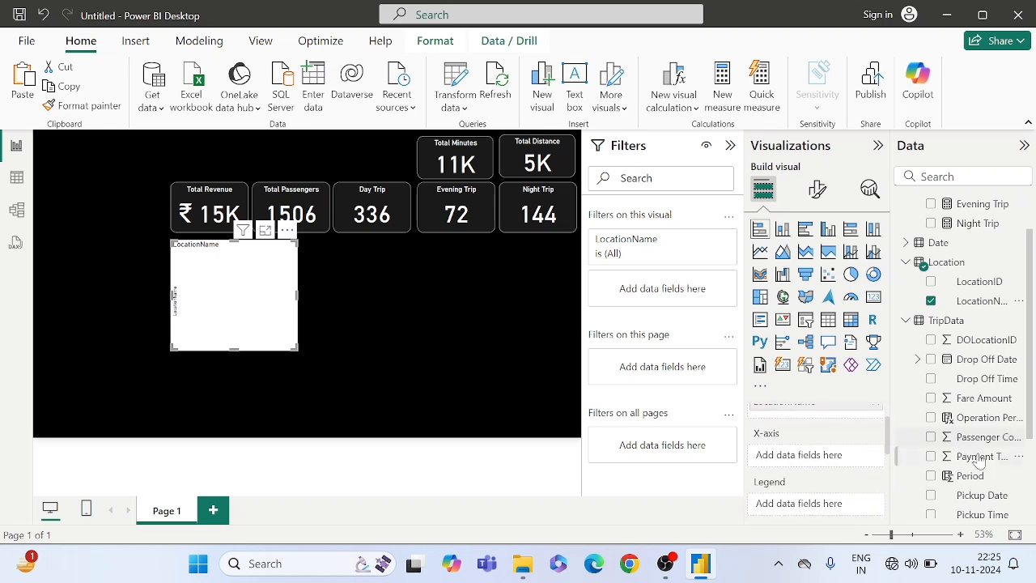
pyautogui.scroll(-3, 981, 467)
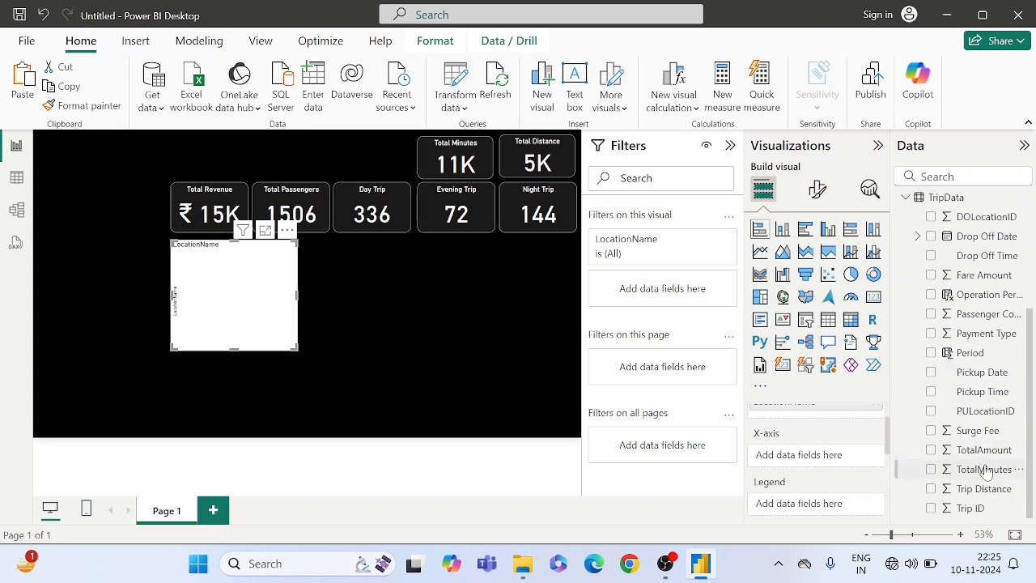
# - Add TotalMinutes from TripData to the bar chart's X-axis and change the chart title to Total Minutes by Location
pyautogui.moveTo(983, 469); pyautogui.dragTo(830, 453)
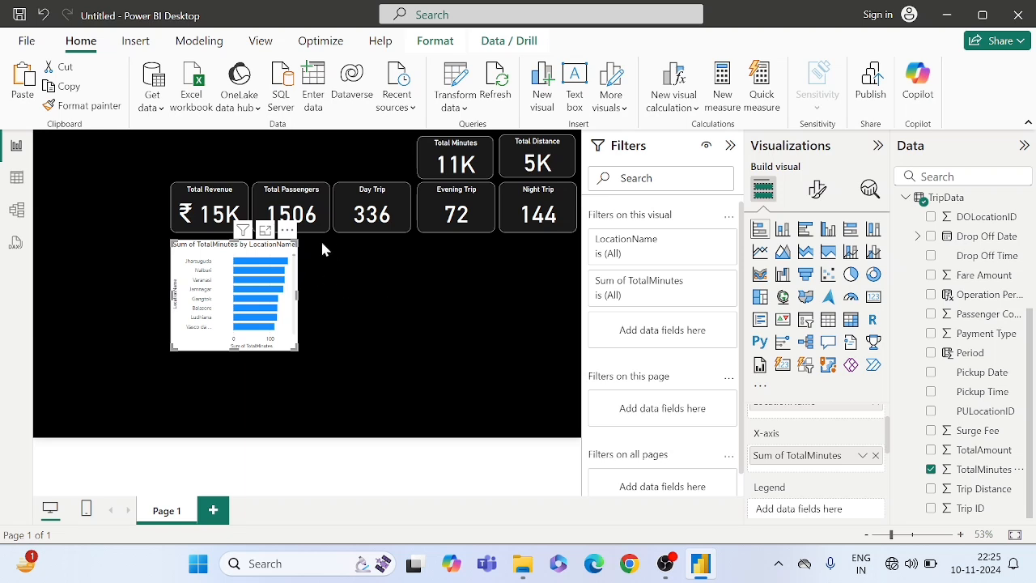
pyautogui.click(817, 195)
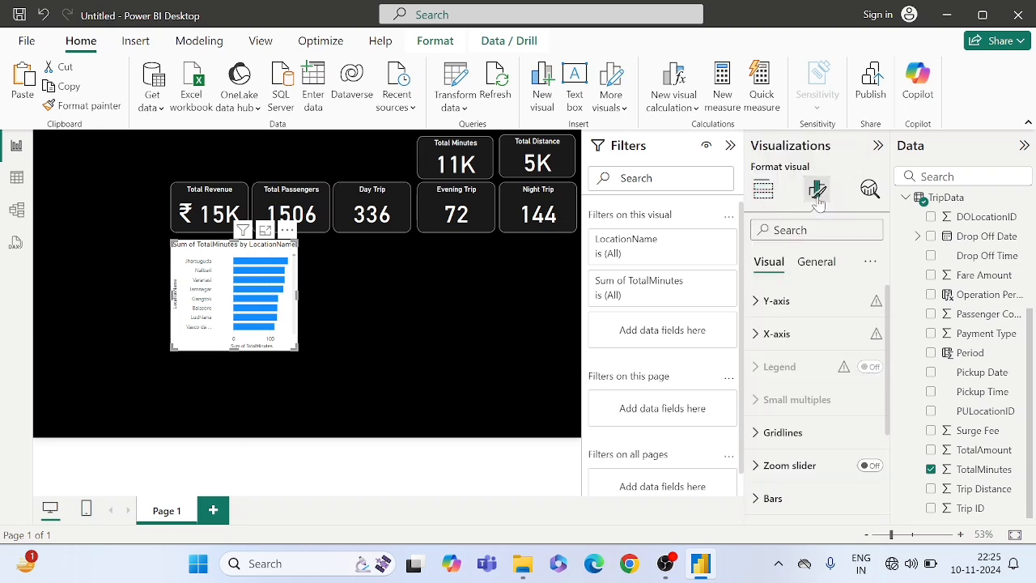
pyautogui.click(814, 261)
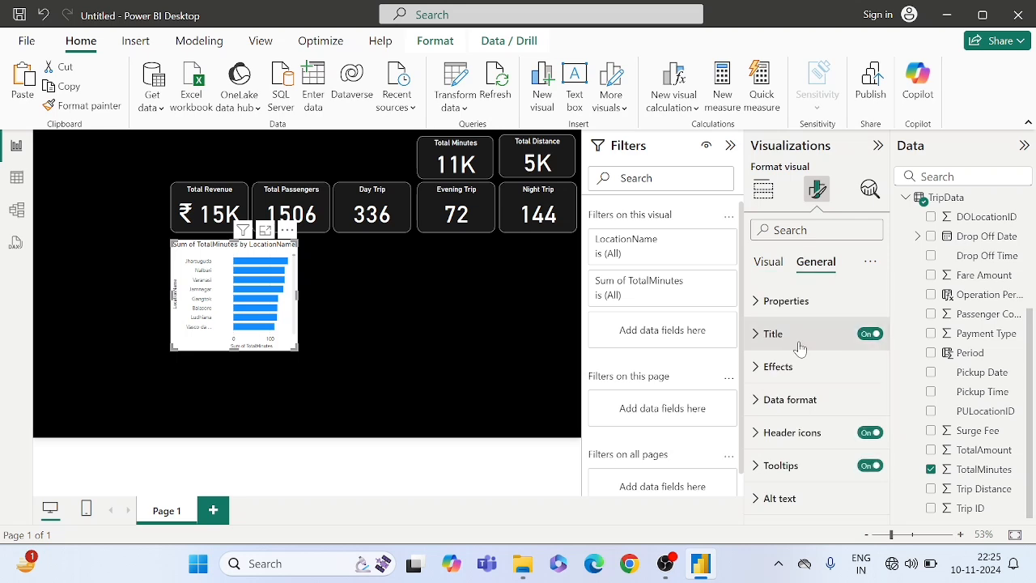
pyautogui.click(781, 338)
pyautogui.click(809, 414)
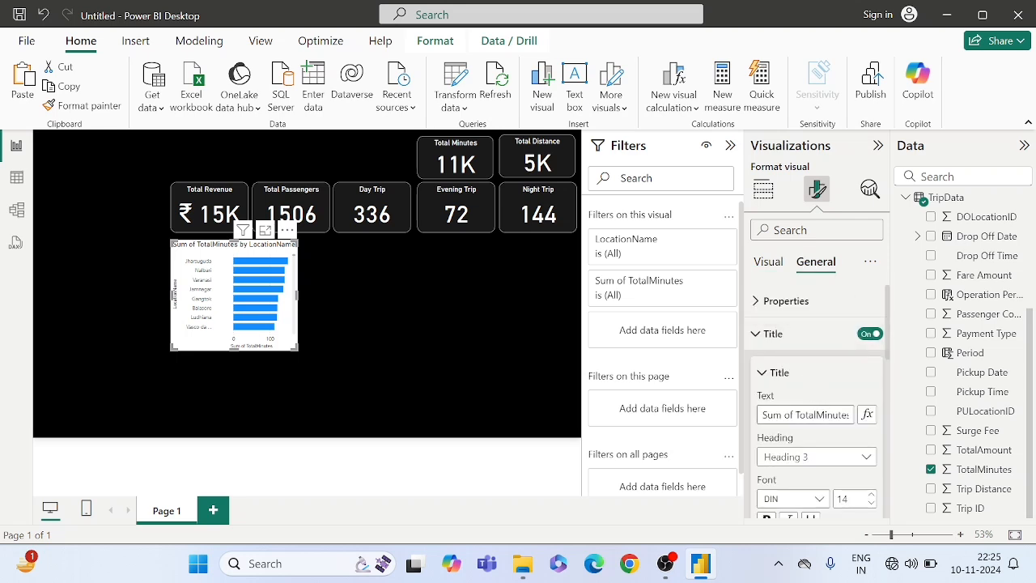
pyautogui.moveTo(796, 414); pyautogui.dragTo(732, 417)
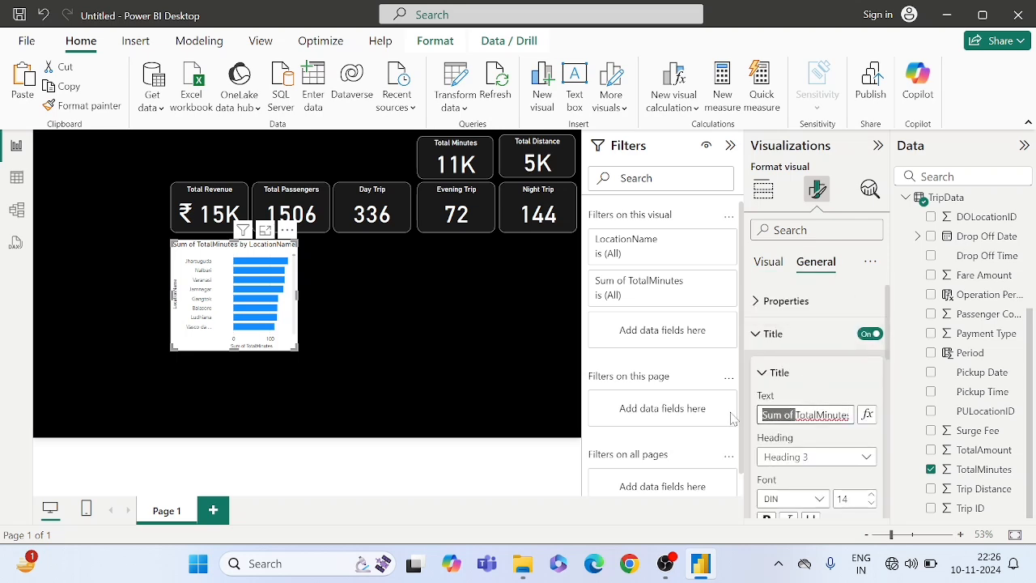
pyautogui.press('BackSpace')
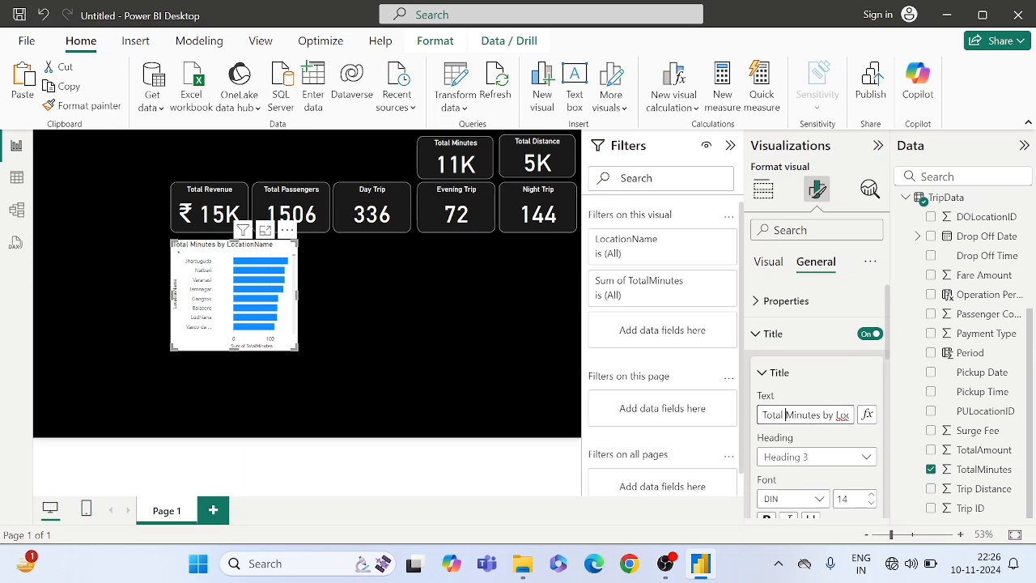
pyautogui.press('End')
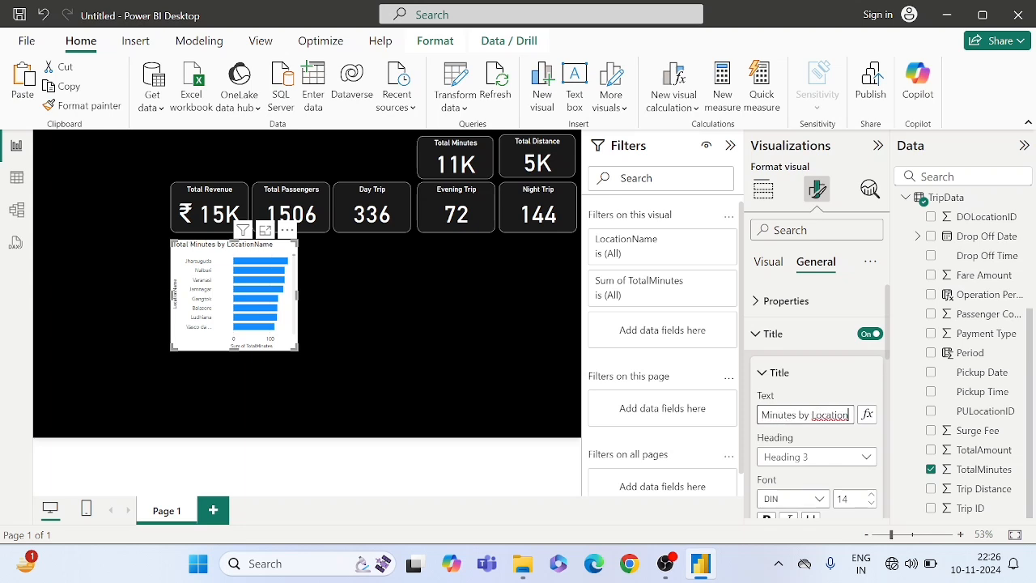
pyautogui.press('BackSpace')
pyautogui.press('BackSpace')
pyautogui.press('BackSpace')
pyautogui.press('BackSpace')
pyautogui.click(804, 385)
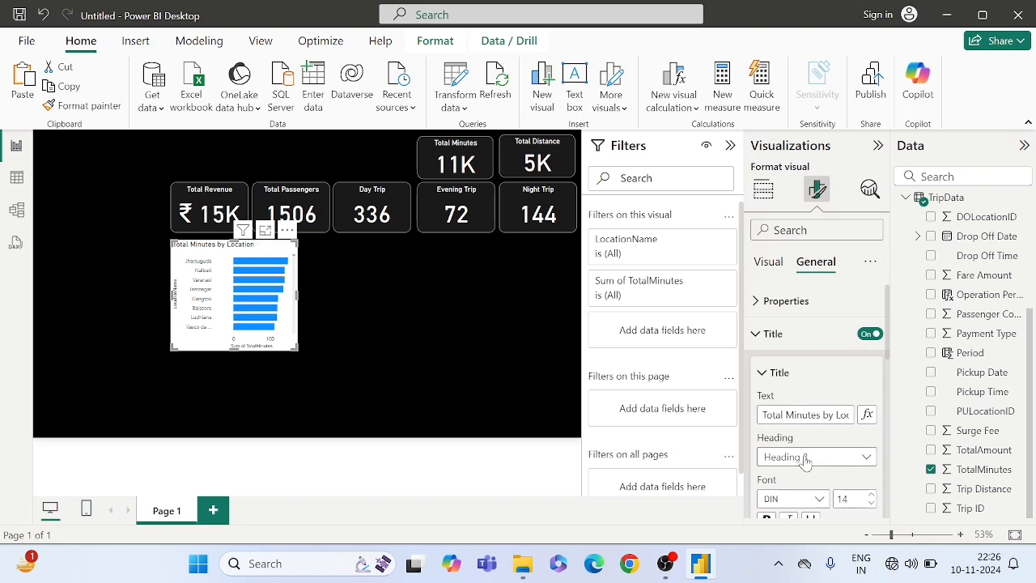
# - Set the bar chart title's text color to white and center the title horizontally
pyautogui.scroll(-1, 804, 457)
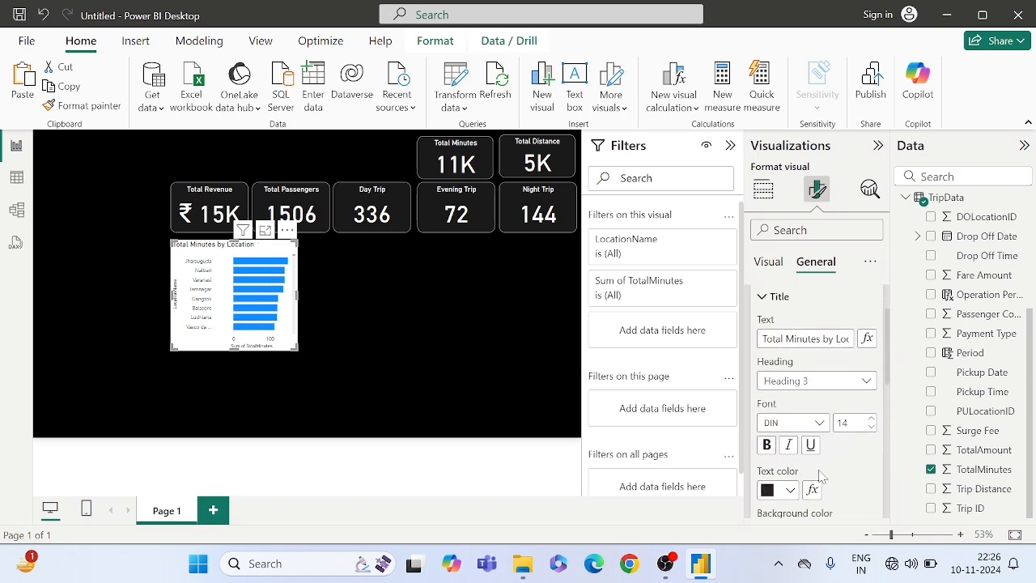
pyautogui.scroll(-1, 821, 475)
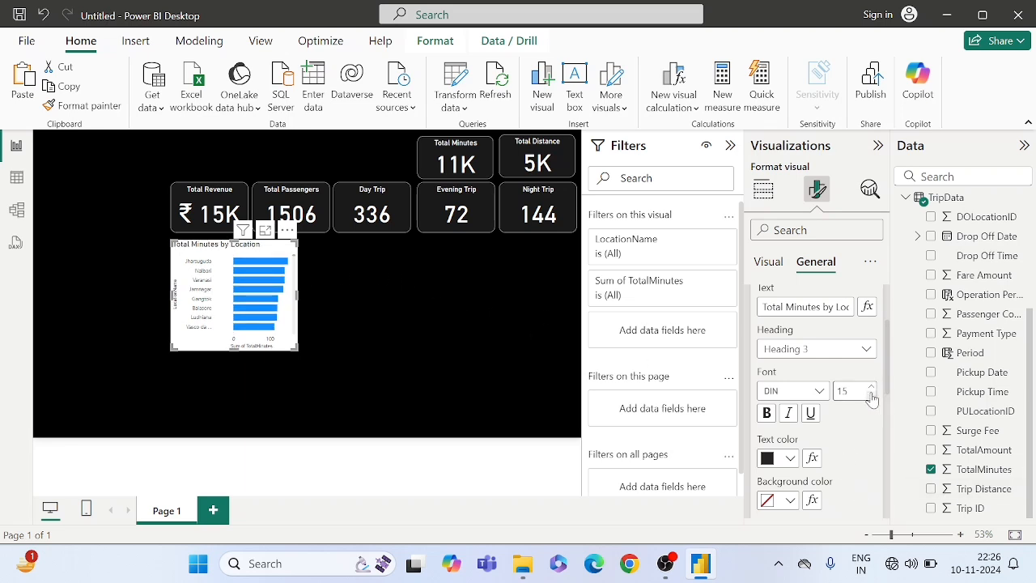
pyautogui.scroll(-2, 817, 396)
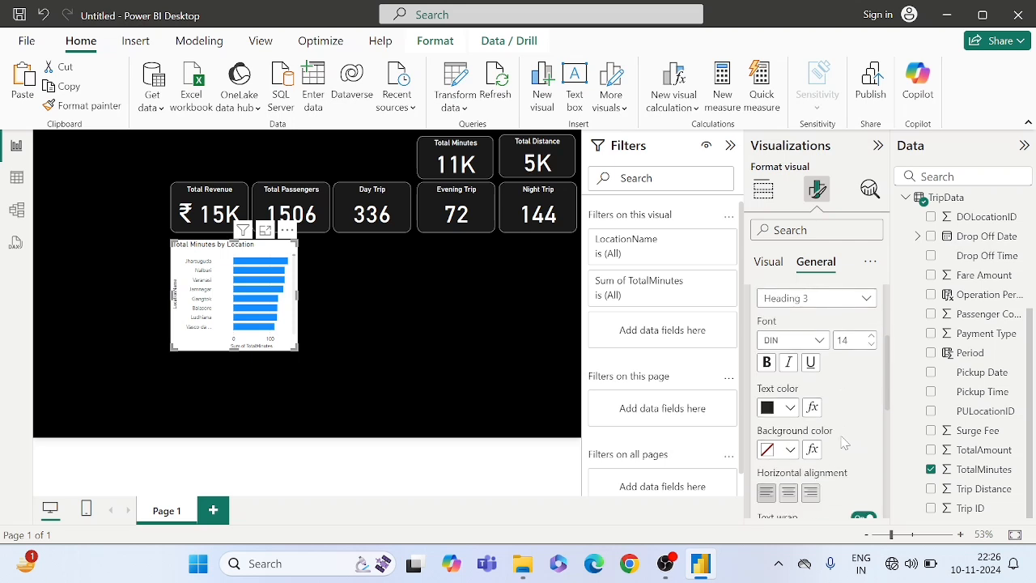
pyautogui.click(767, 402)
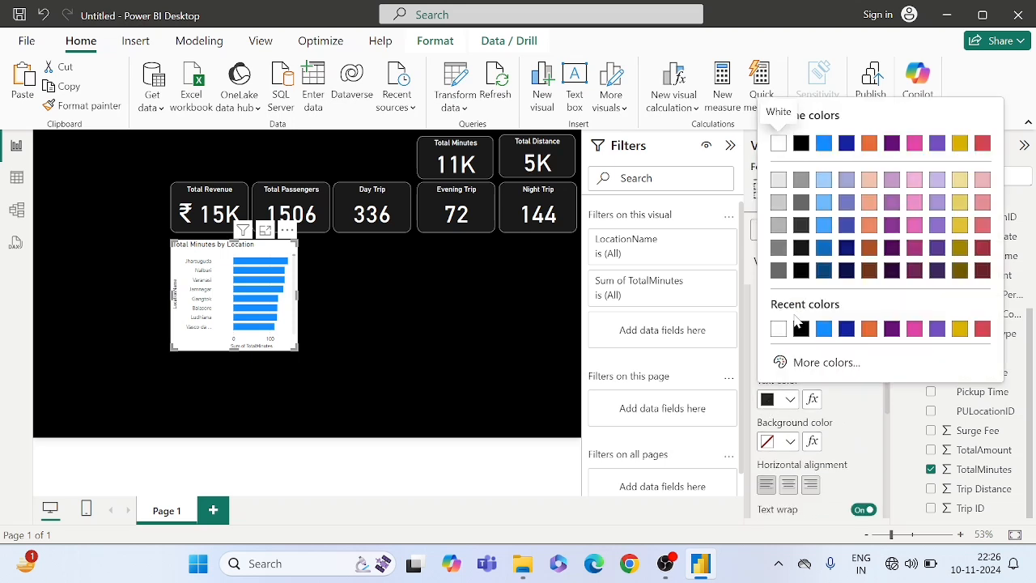
pyautogui.click(778, 329)
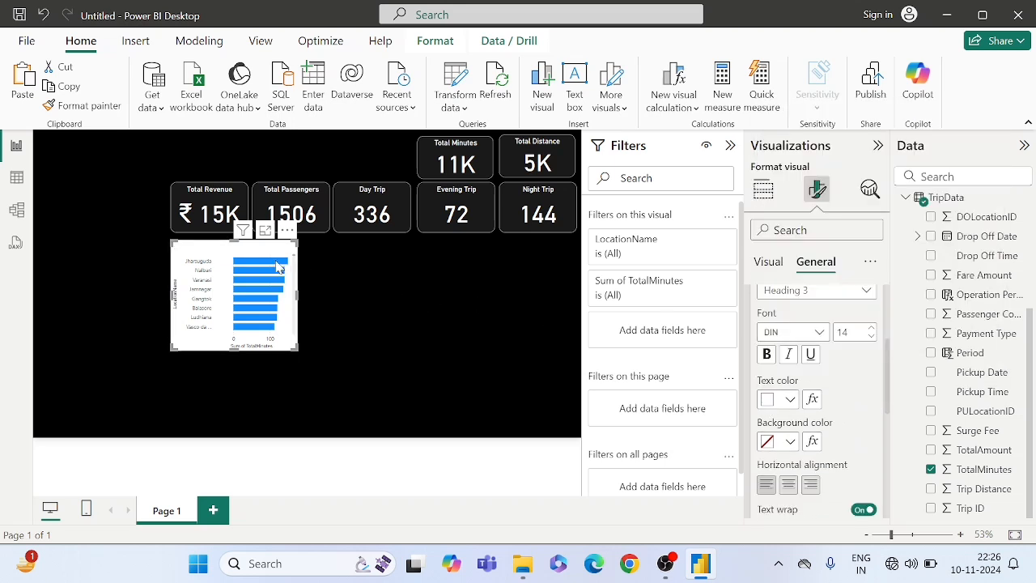
pyautogui.scroll(-1, 858, 406)
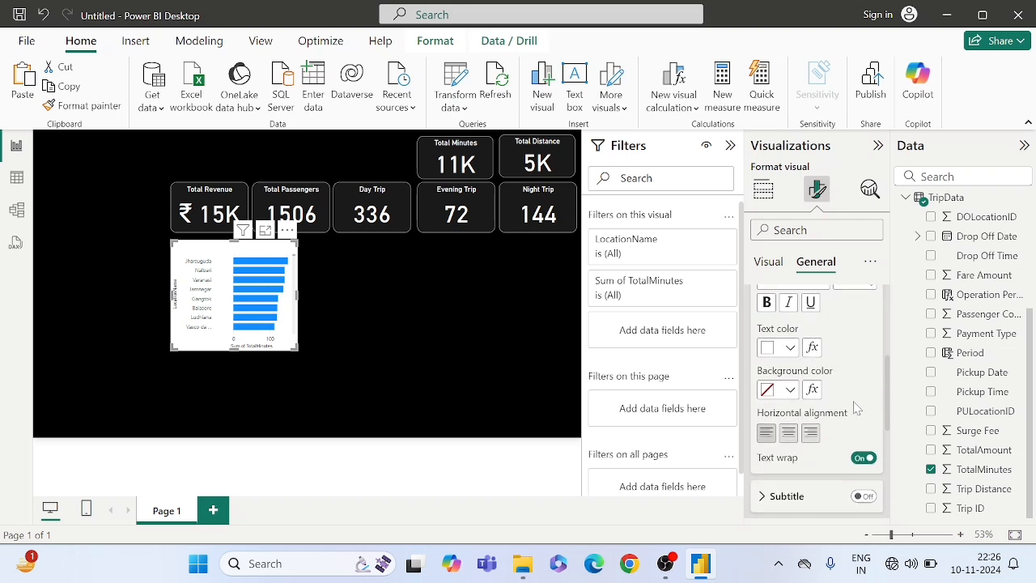
pyautogui.click(789, 434)
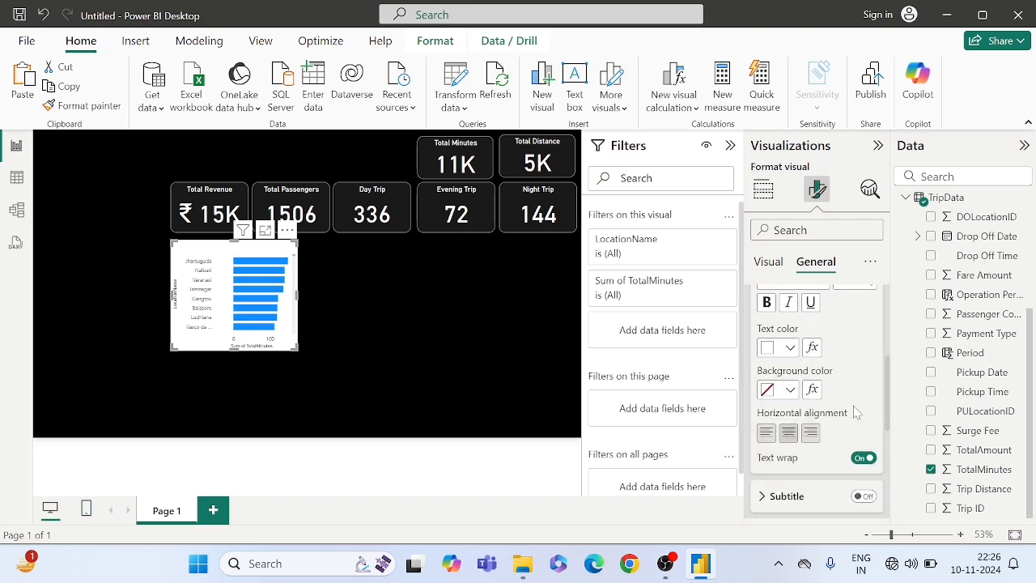
# - Set the bar chart's background transparency to 90%
pyautogui.scroll(-3, 856, 412)
pyautogui.scroll(-2, 834, 460)
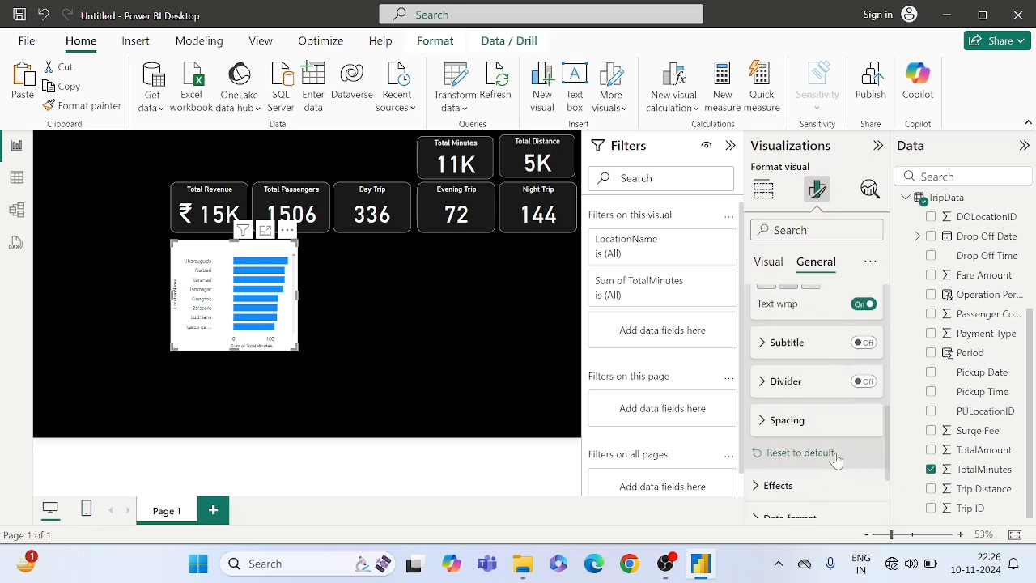
pyautogui.click(778, 416)
pyautogui.scroll(-2, 791, 429)
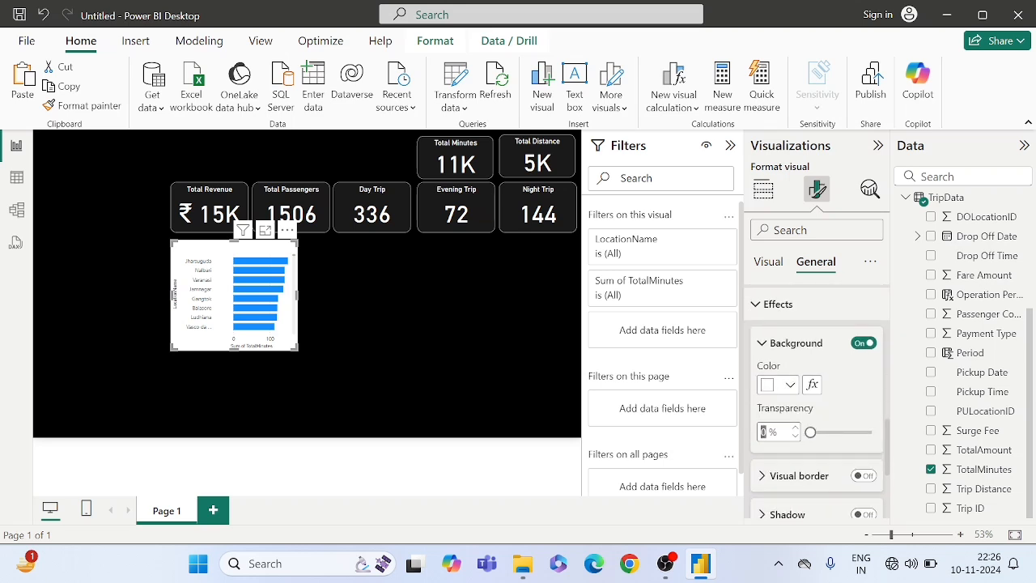
pyautogui.write('90')
pyautogui.press('Return')
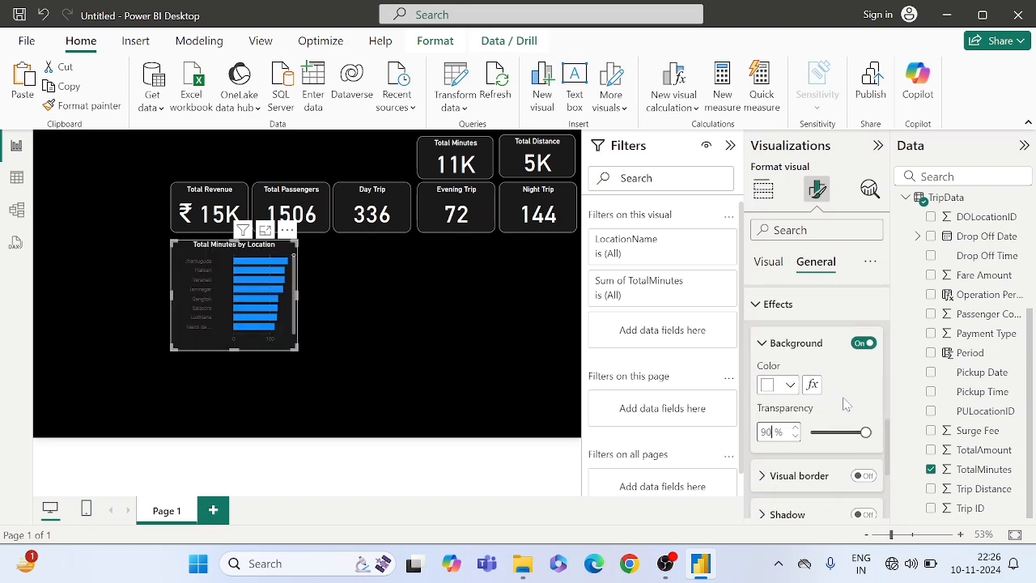
# - Turn on a white visual border for the bar chart with 14 px rounded corners
pyautogui.scroll(-1, 845, 405)
pyautogui.scroll(-1, 846, 404)
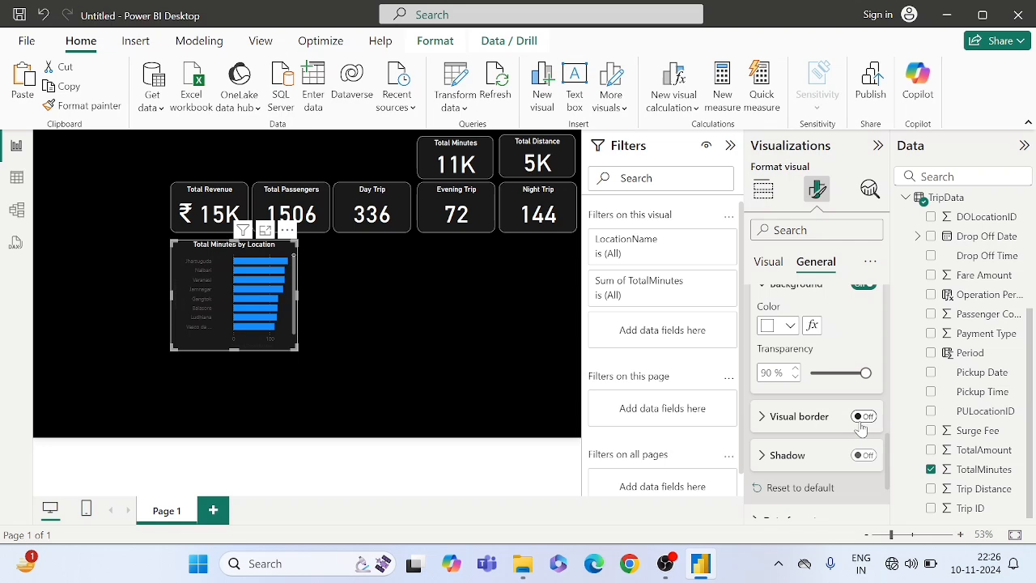
pyautogui.click(862, 417)
pyautogui.click(785, 416)
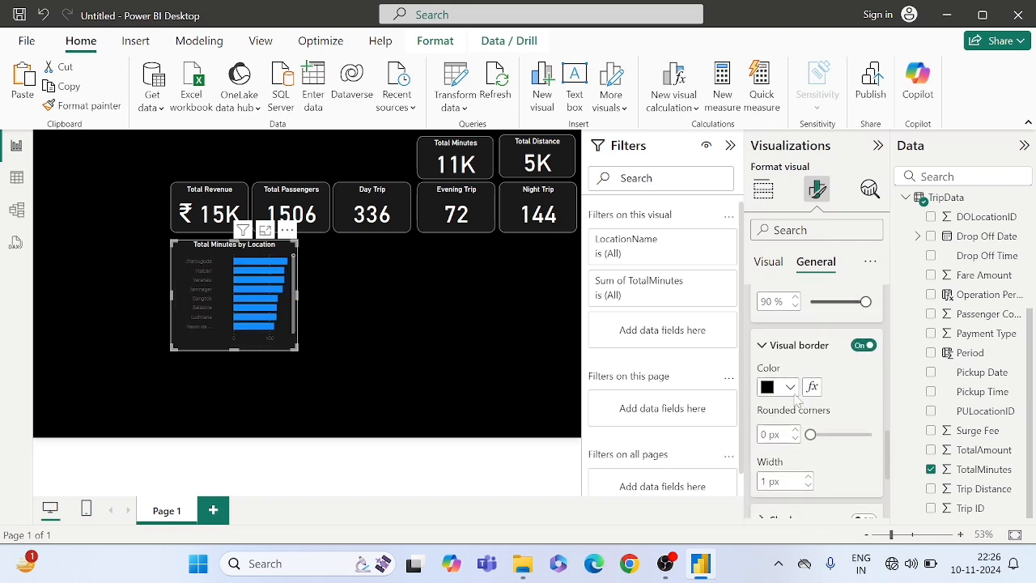
pyautogui.click(790, 387)
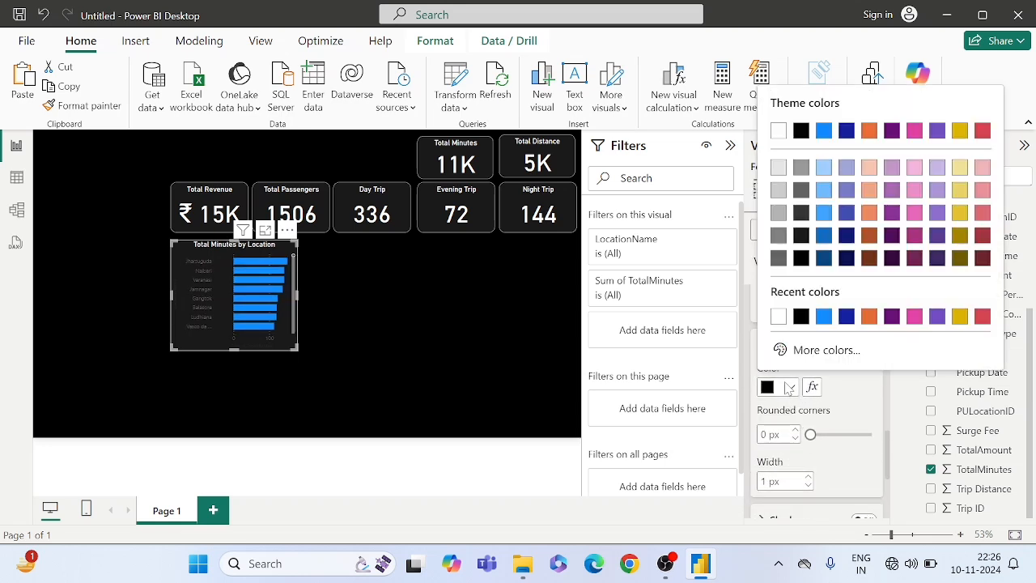
pyautogui.click(779, 316)
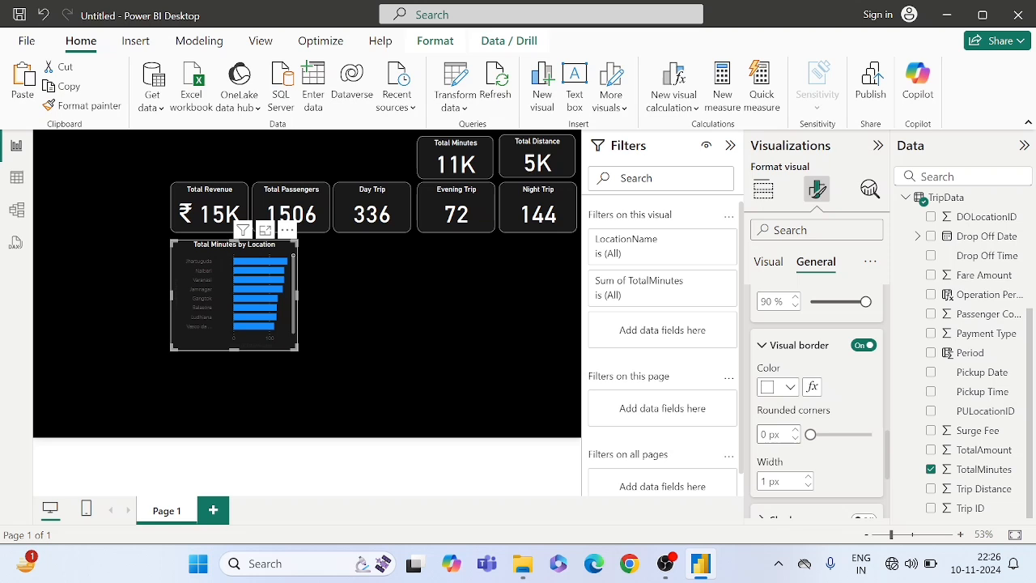
pyautogui.write('14')
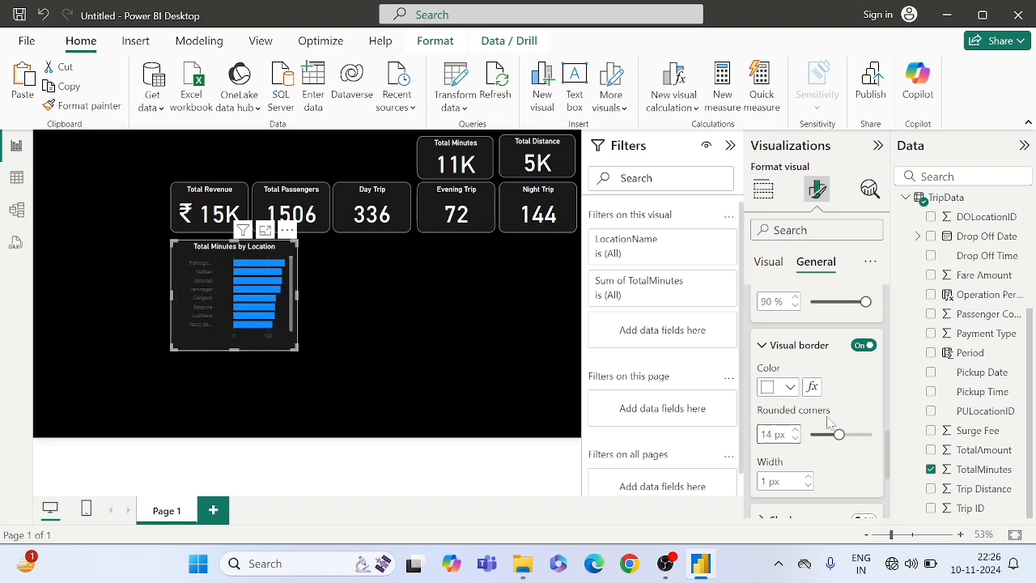
# - Filter the chart's format settings by "color" and set the Y-axis values and Y-axis title to white
pyautogui.click(864, 410)
pyautogui.write('color')
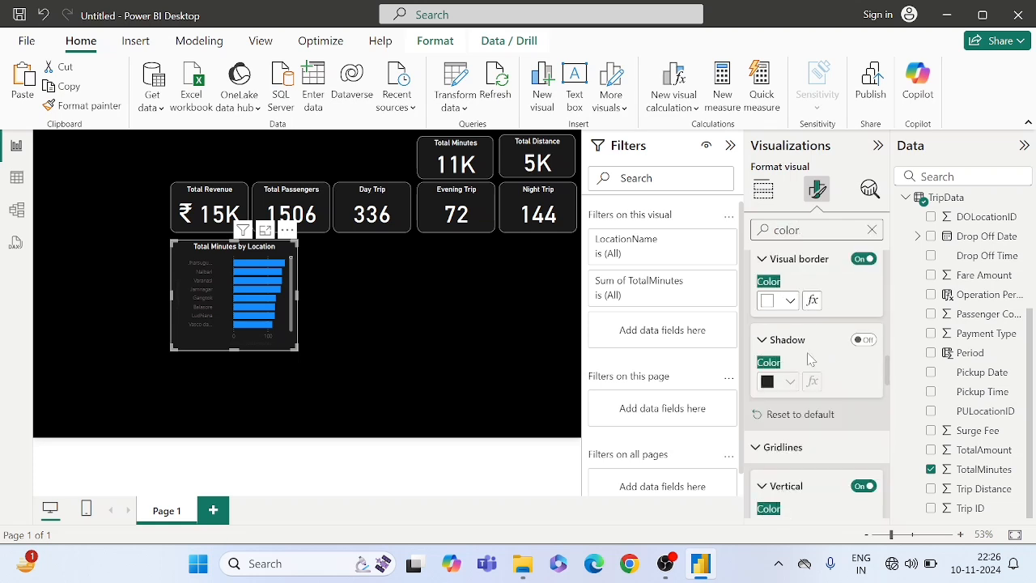
pyautogui.scroll(-10, 809, 358)
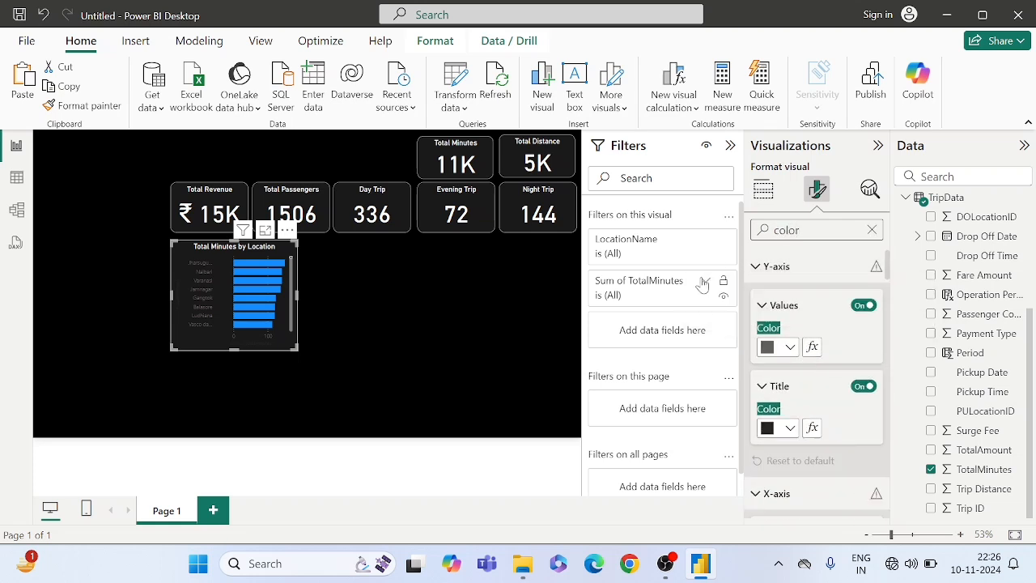
pyautogui.click(781, 346)
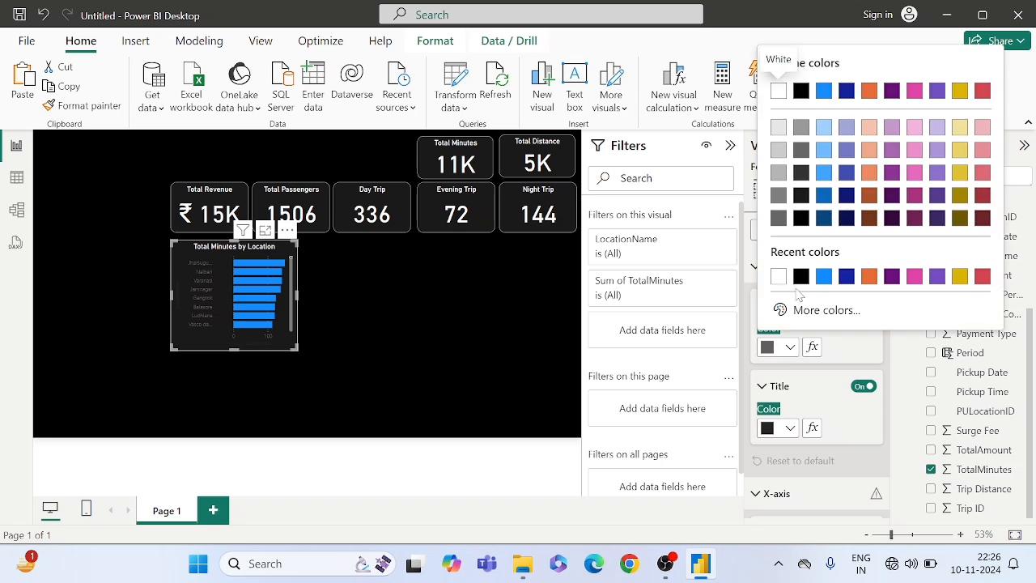
pyautogui.click(777, 276)
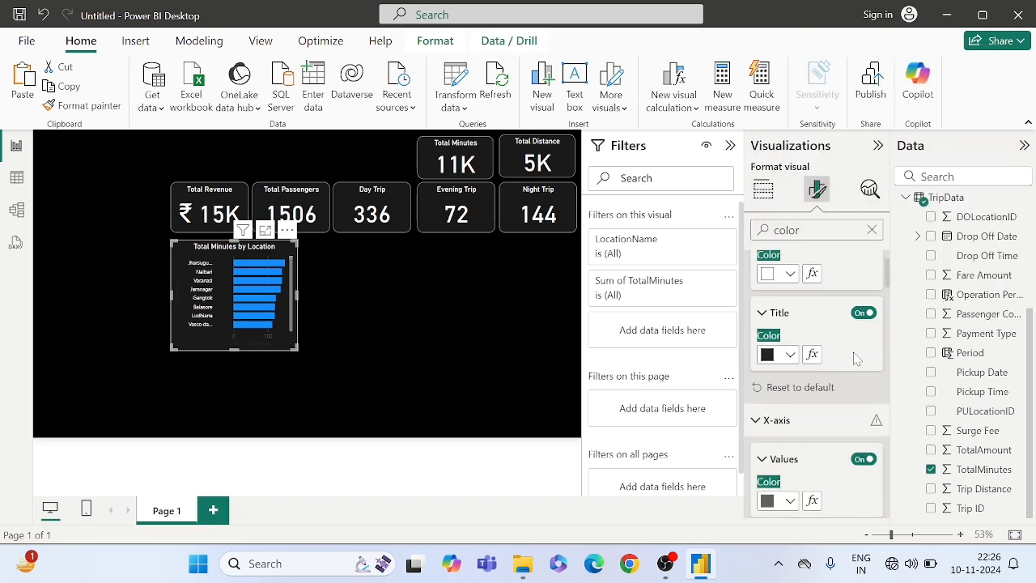
pyautogui.click(777, 348)
pyautogui.click(778, 278)
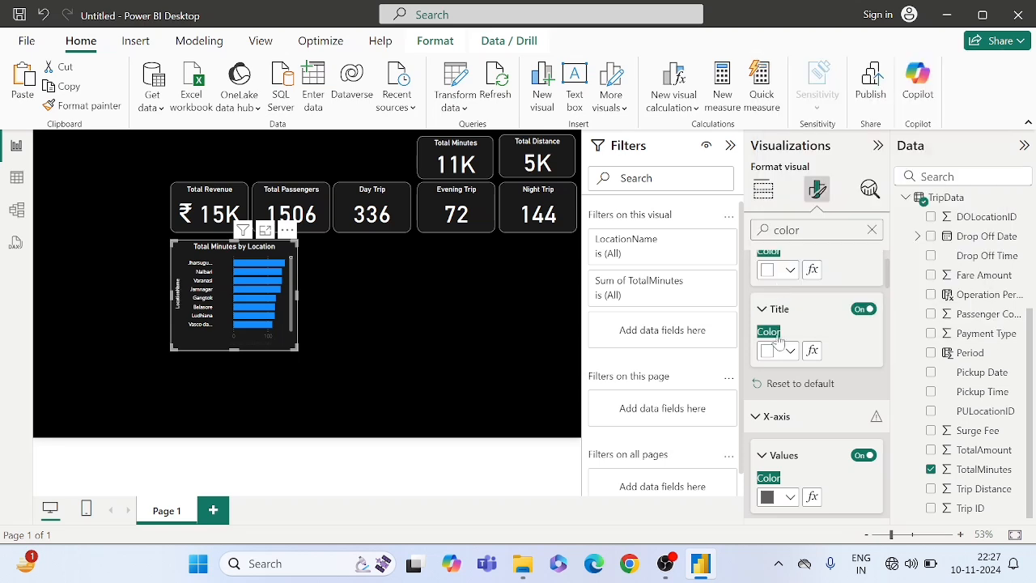
# - Set the X-axis values and X-axis title of the bar chart to white
pyautogui.scroll(-3, 780, 356)
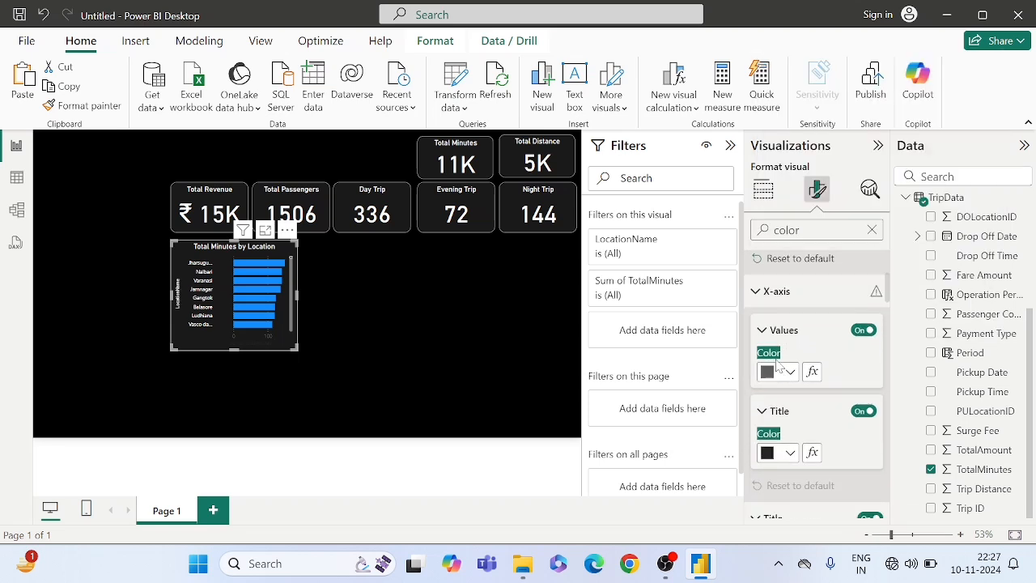
pyautogui.click(769, 372)
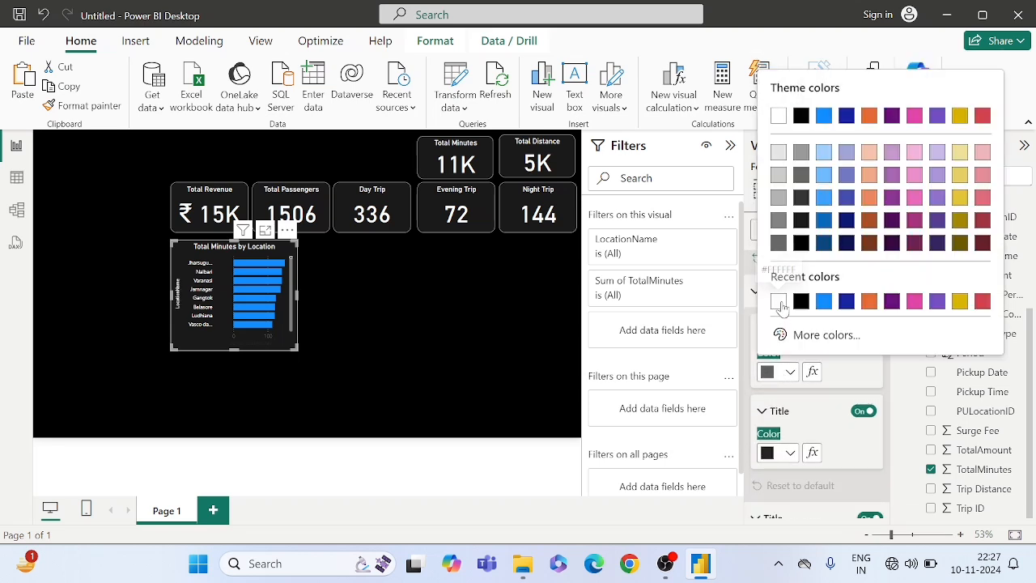
pyautogui.click(778, 302)
pyautogui.scroll(-1, 780, 356)
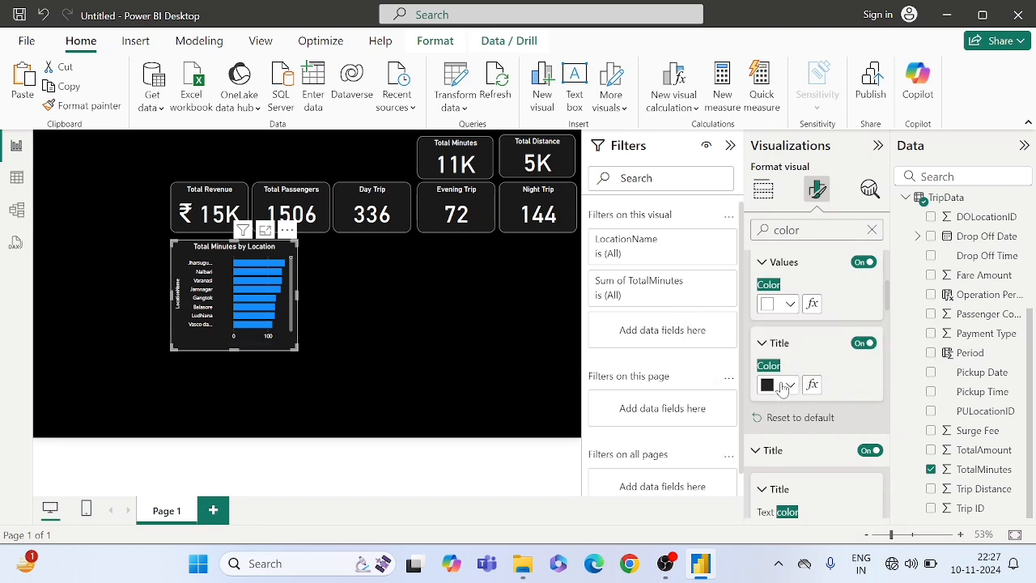
pyautogui.click(783, 386)
pyautogui.click(778, 317)
# - Set the color of the bars in the Total Minutes by Location chart to the custom red #F30000
pyautogui.scroll(-3, 775, 416)
pyautogui.scroll(-2, 793, 415)
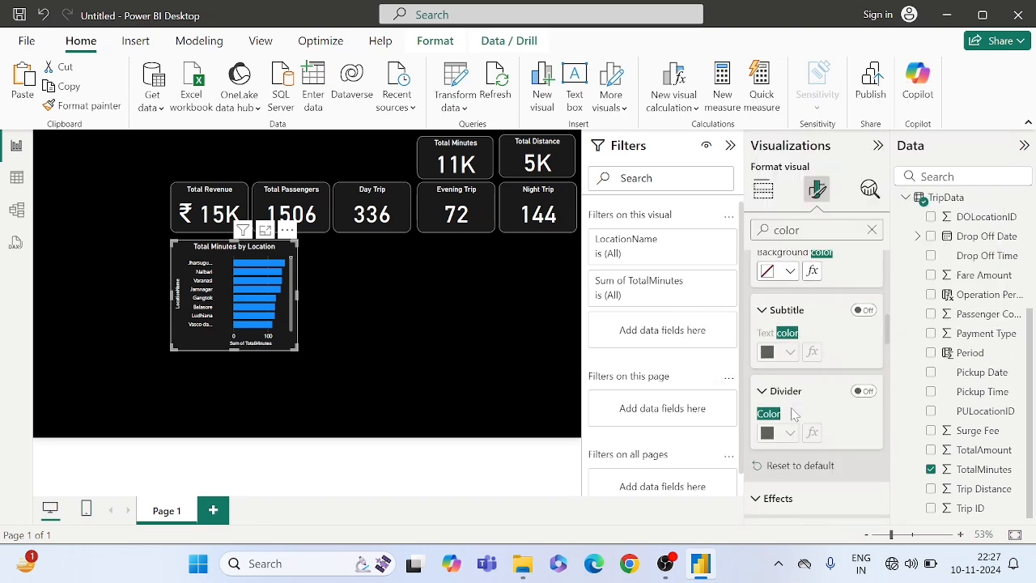
pyautogui.scroll(-6, 792, 414)
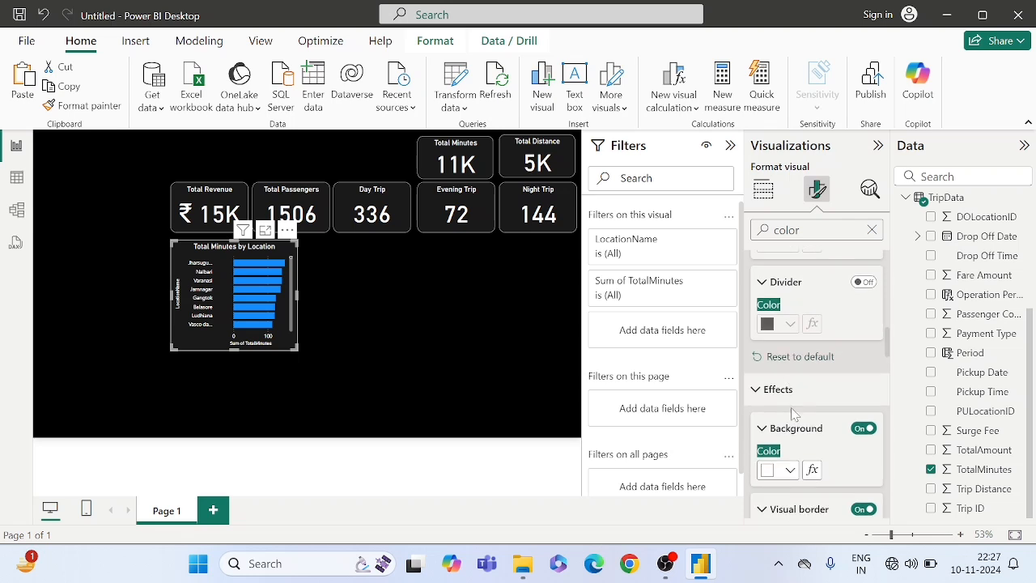
pyautogui.scroll(-8, 792, 414)
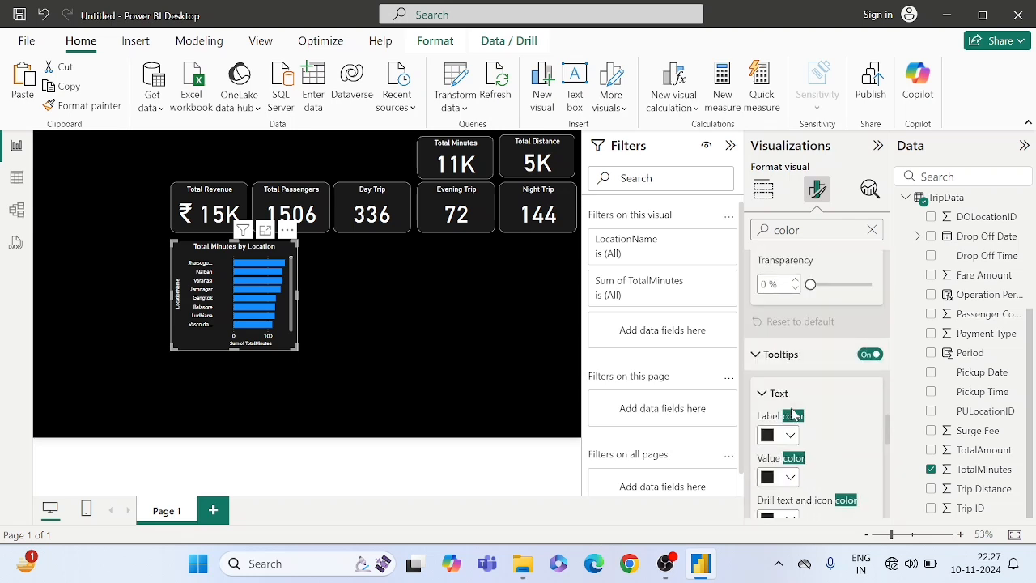
pyautogui.scroll(2, 793, 414)
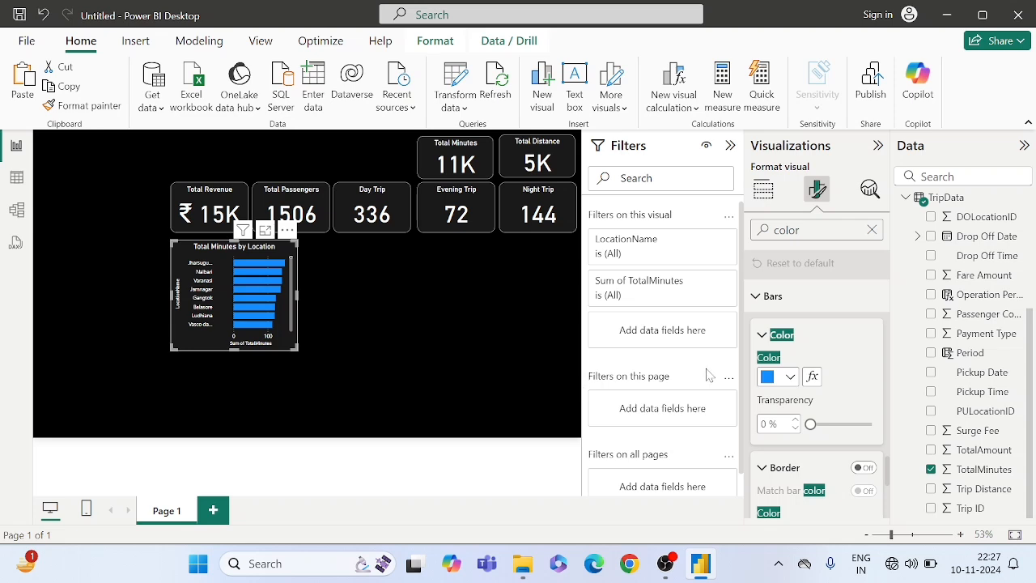
pyautogui.click(778, 380)
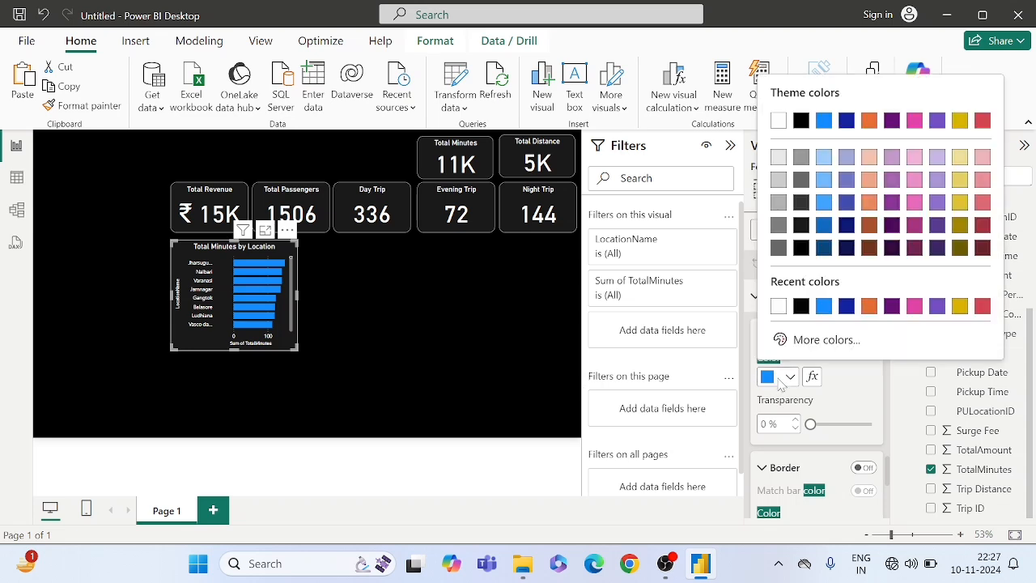
pyautogui.click(809, 339)
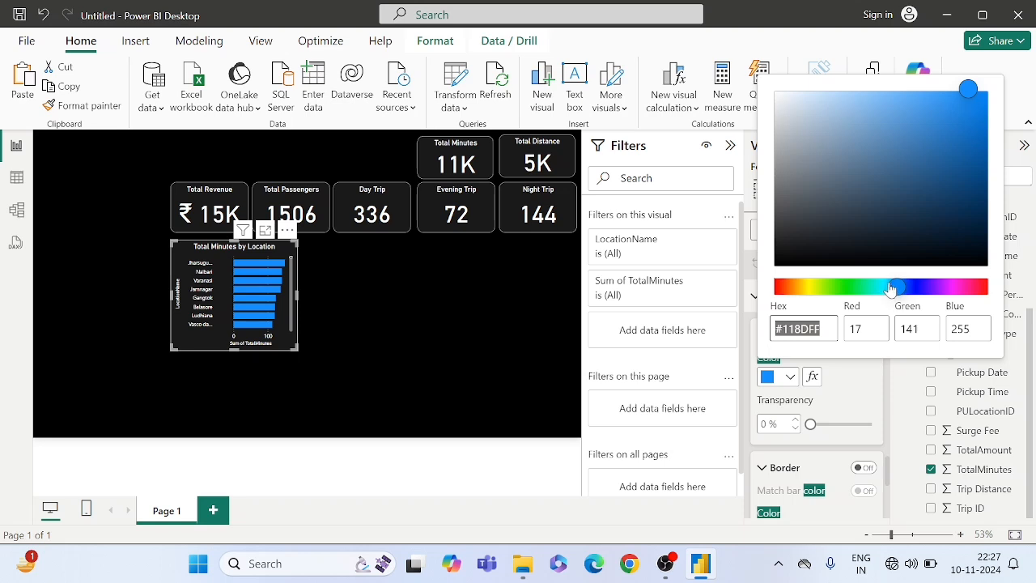
pyautogui.moveTo(896, 286); pyautogui.dragTo(1034, 289)
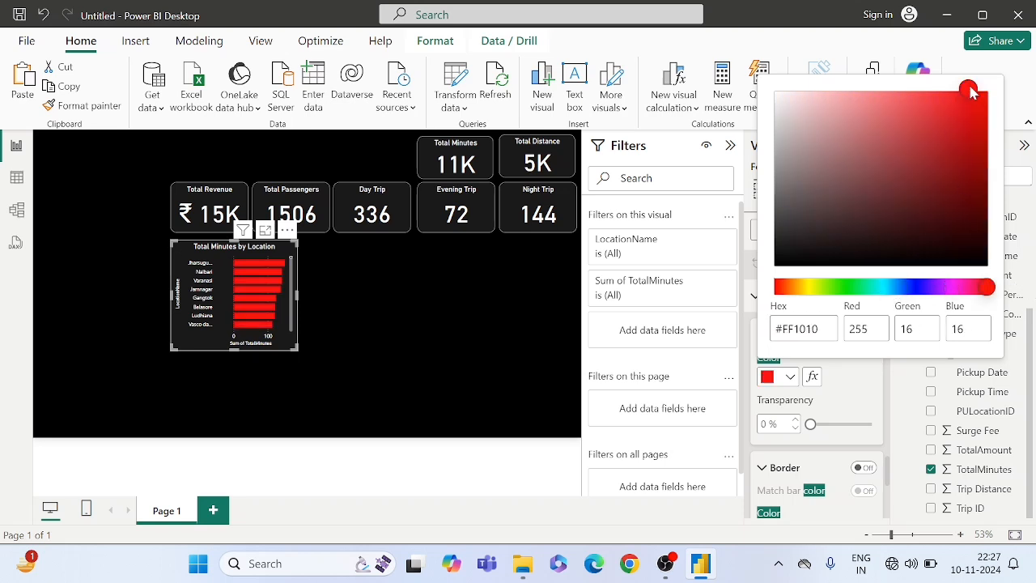
pyautogui.moveTo(971, 99); pyautogui.dragTo(995, 104)
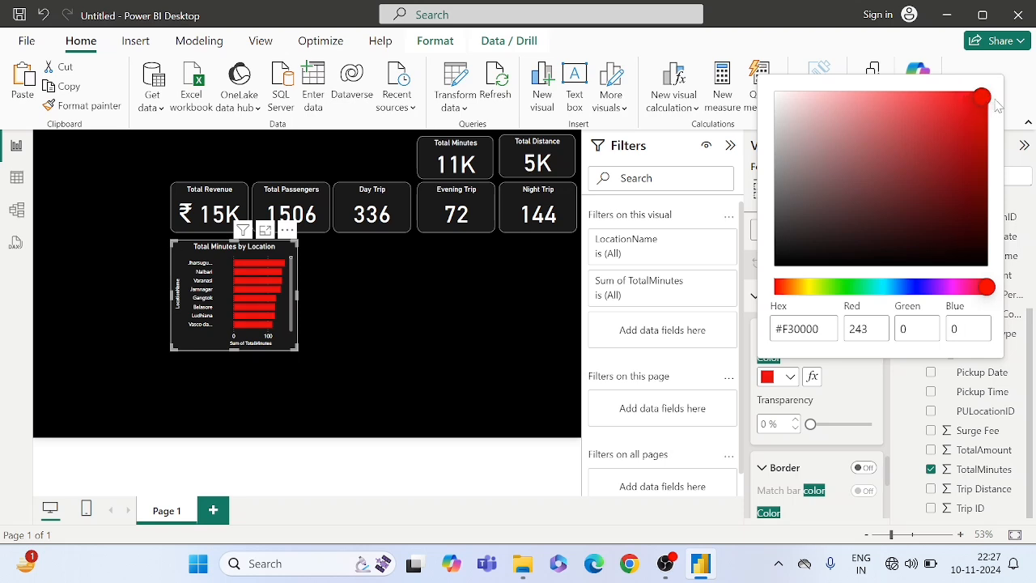
pyautogui.click(861, 390)
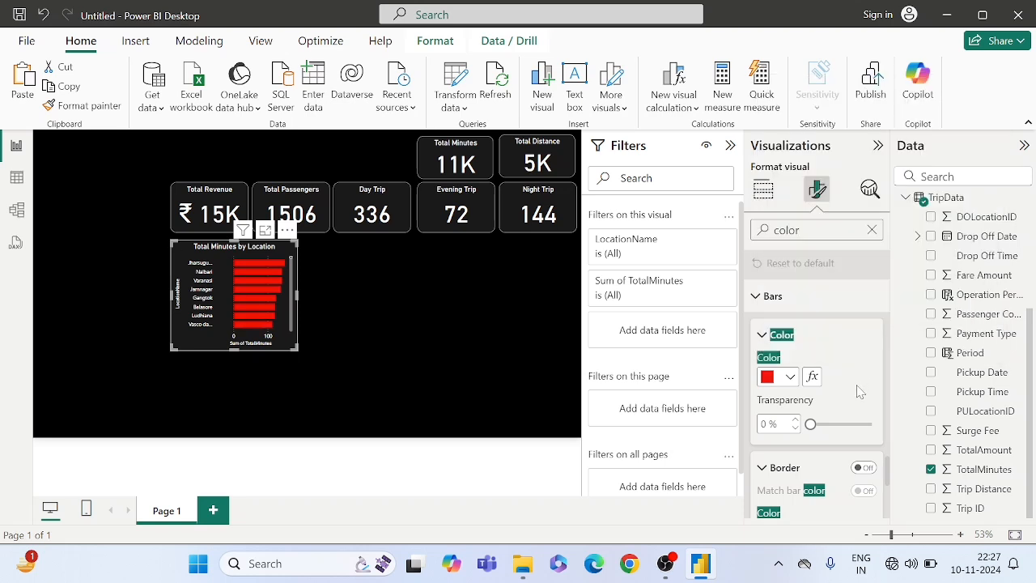
# - Clear the "color" filter from the format settings and turn on data labels for the bar chart
pyautogui.scroll(-1, 860, 391)
pyautogui.scroll(-4, 860, 391)
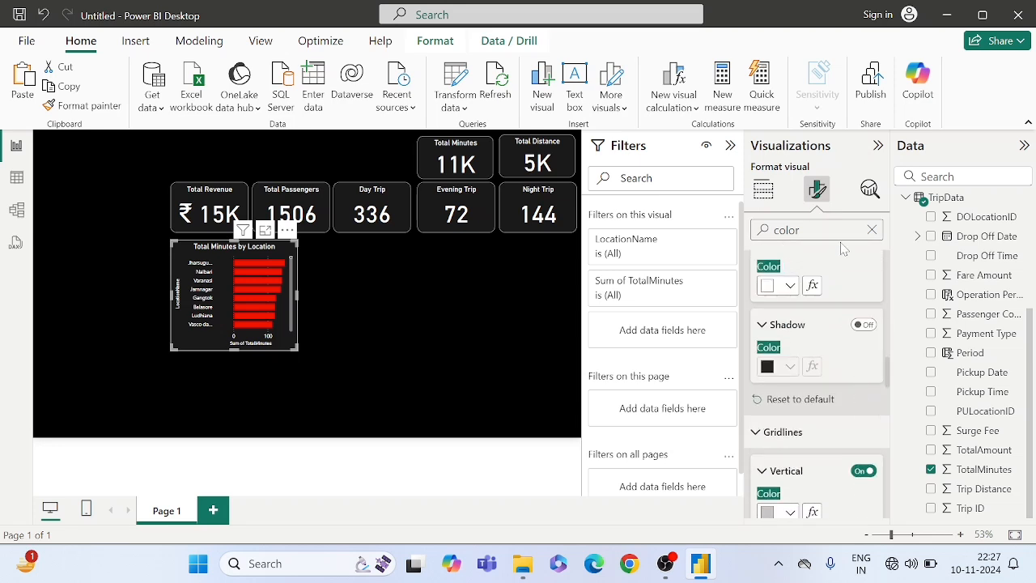
pyautogui.click(871, 232)
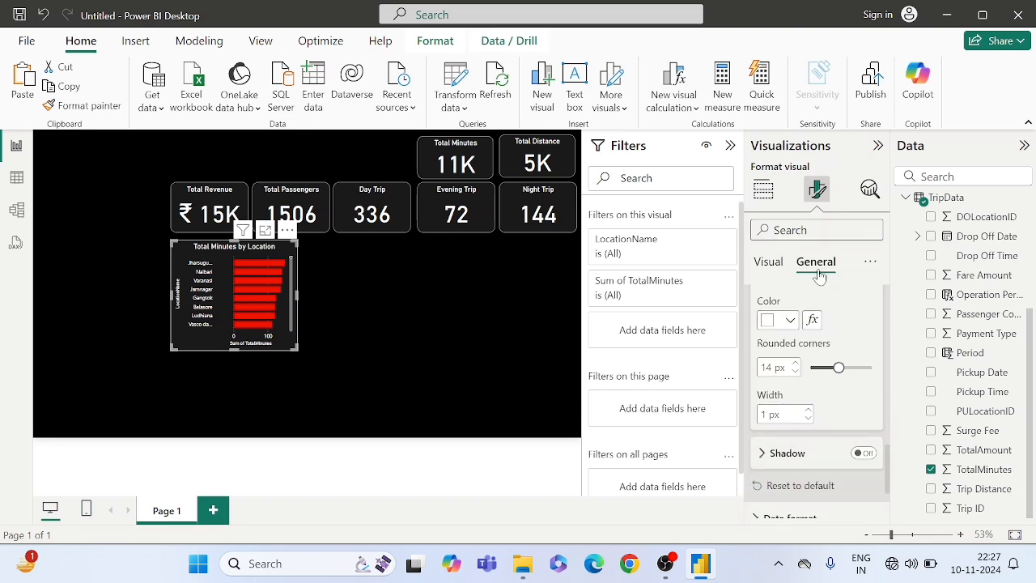
pyautogui.click(767, 264)
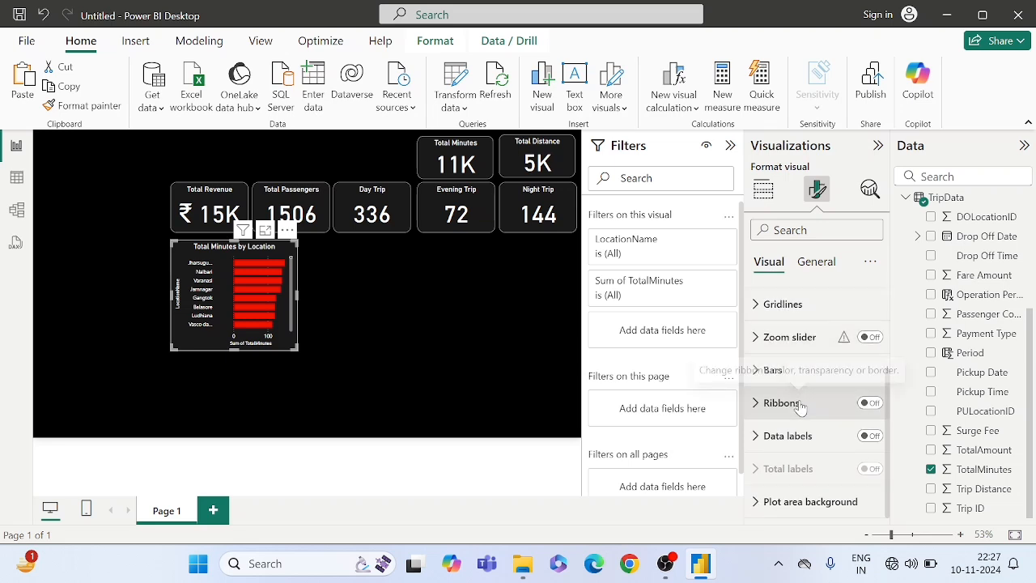
pyautogui.click(862, 437)
# - Set the color of the bar chart's data label values to white (#FFFFFF)
pyautogui.click(786, 445)
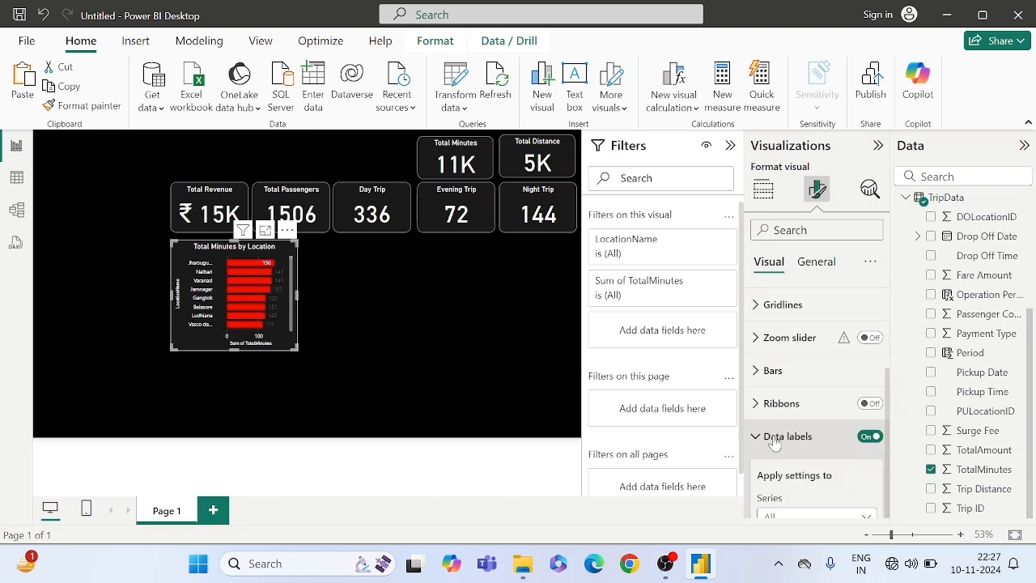
pyautogui.scroll(-2, 781, 436)
pyautogui.scroll(-4, 801, 429)
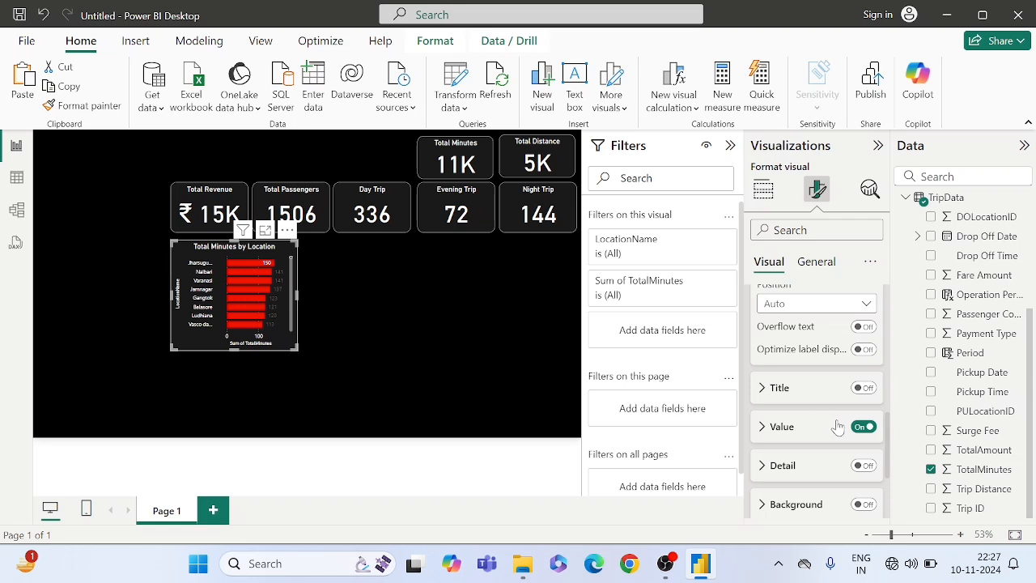
pyautogui.scroll(-1, 810, 427)
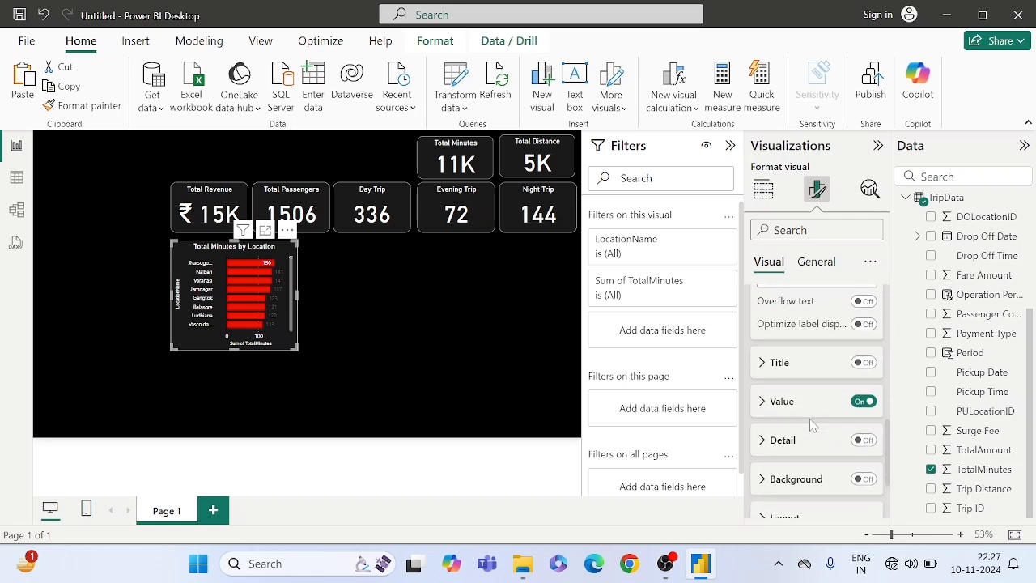
pyautogui.scroll(1, 811, 426)
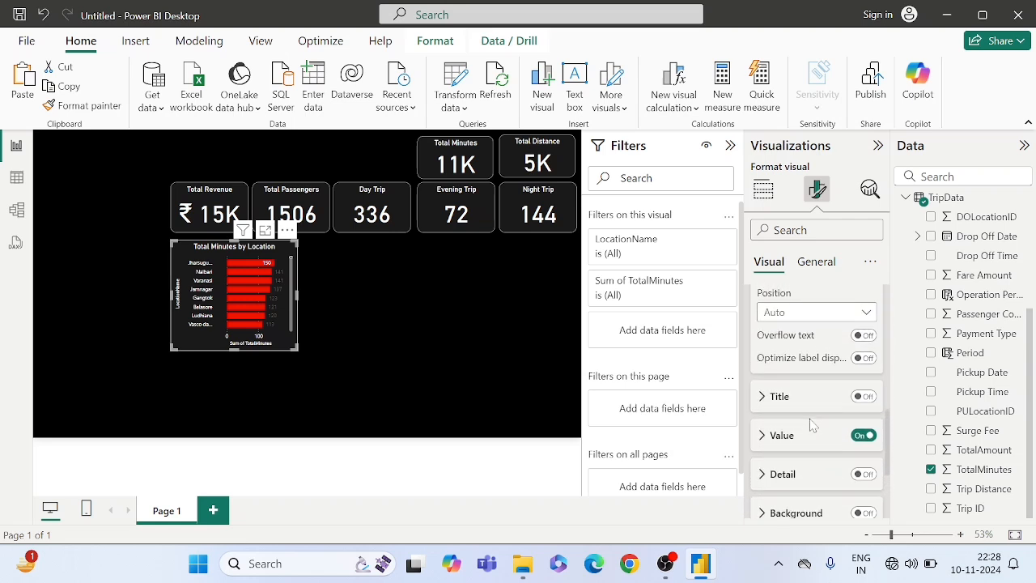
pyautogui.scroll(-1, 811, 427)
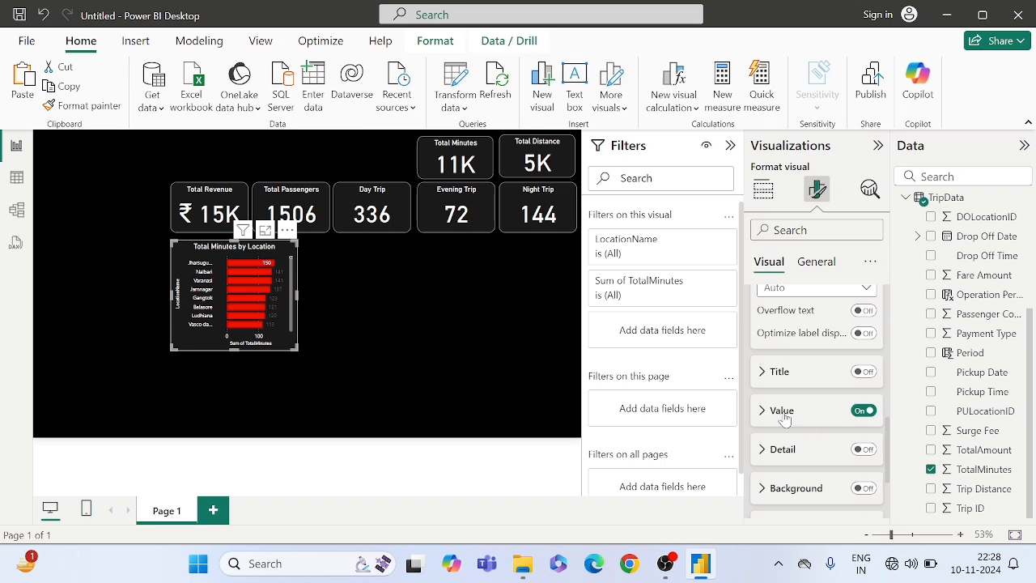
pyautogui.click(784, 420)
pyautogui.scroll(-3, 784, 418)
pyautogui.scroll(-2, 784, 418)
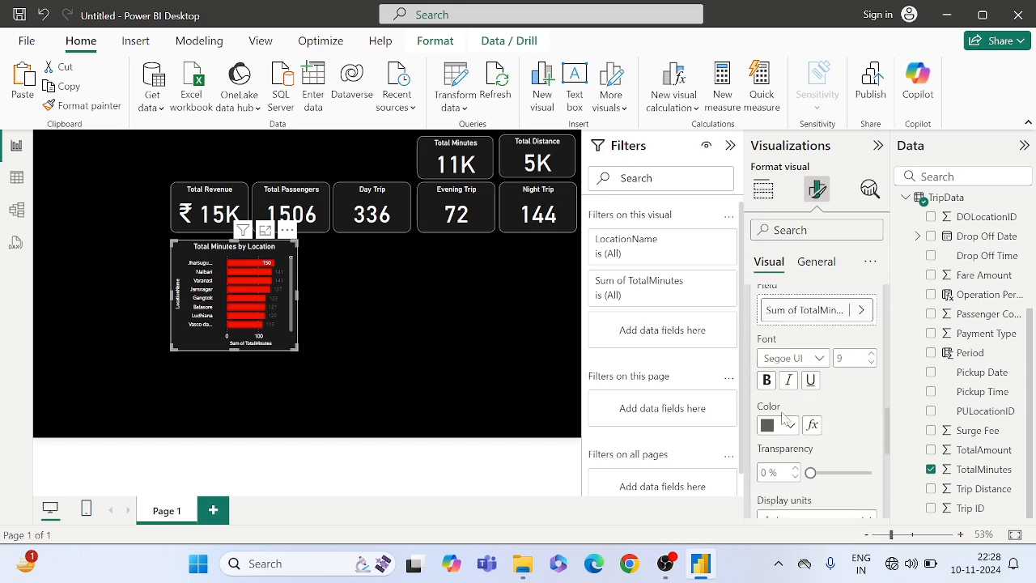
pyautogui.click(775, 427)
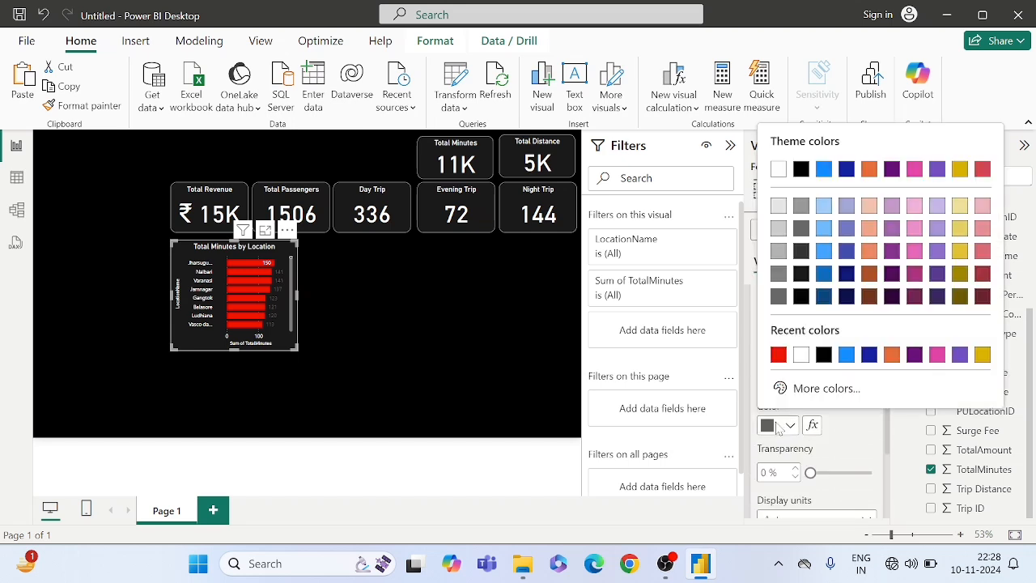
pyautogui.click(801, 354)
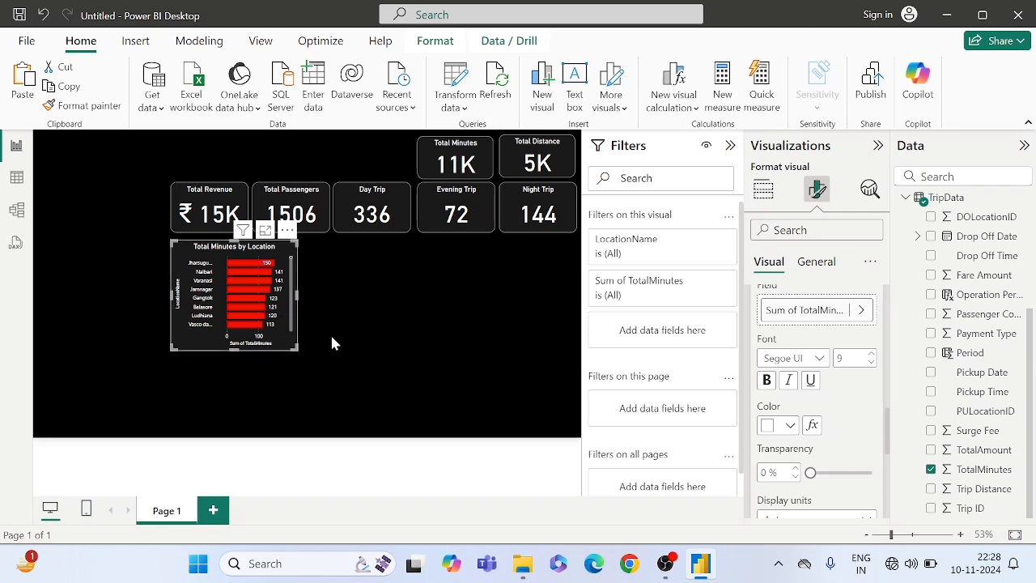
# - Enlarge the Total Minutes by Location chart slightly and place a copy of it directly to the right of the original
pyautogui.moveTo(293, 347); pyautogui.dragTo(299, 353)
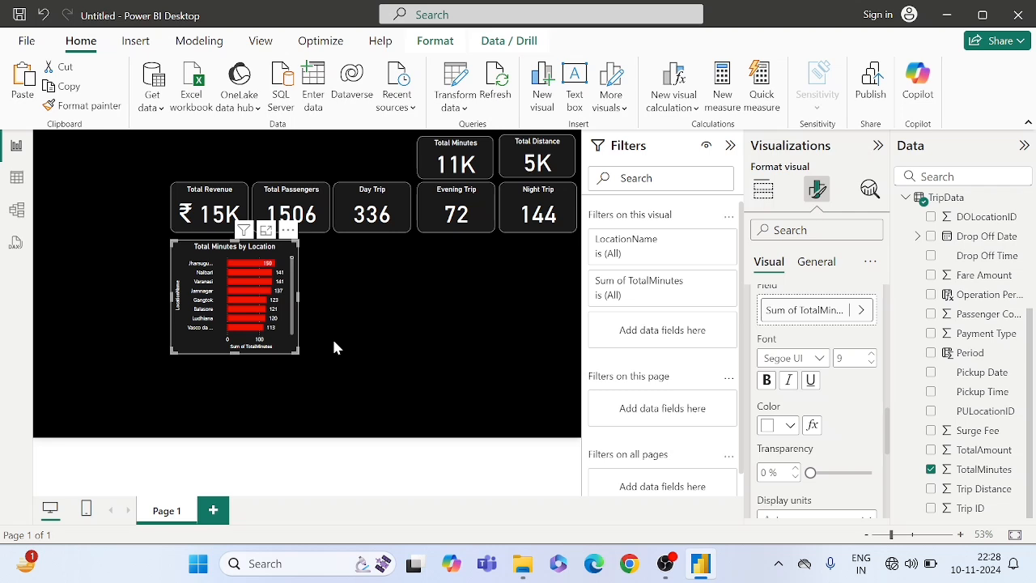
pyautogui.click(333, 342)
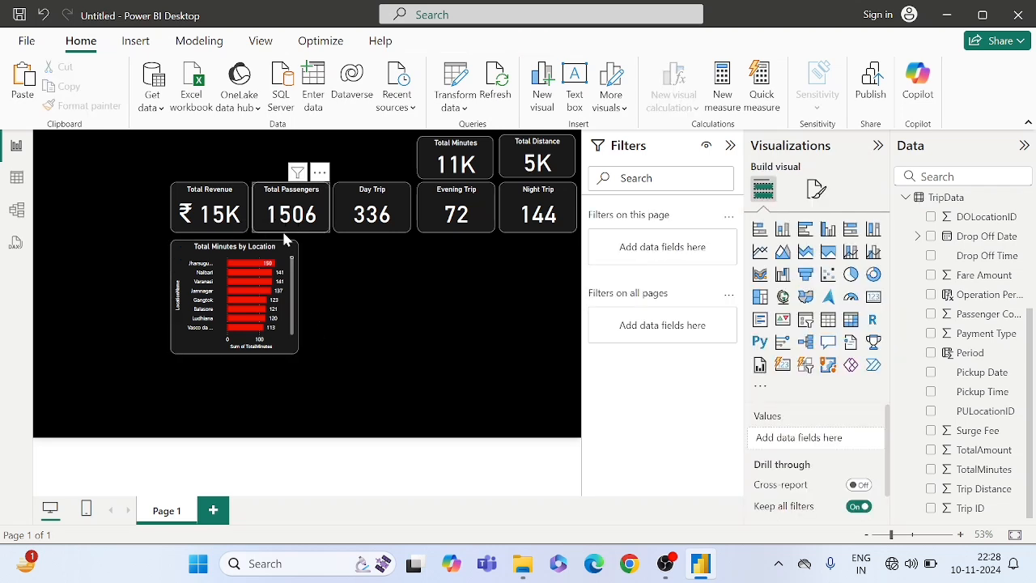
pyautogui.click(283, 256)
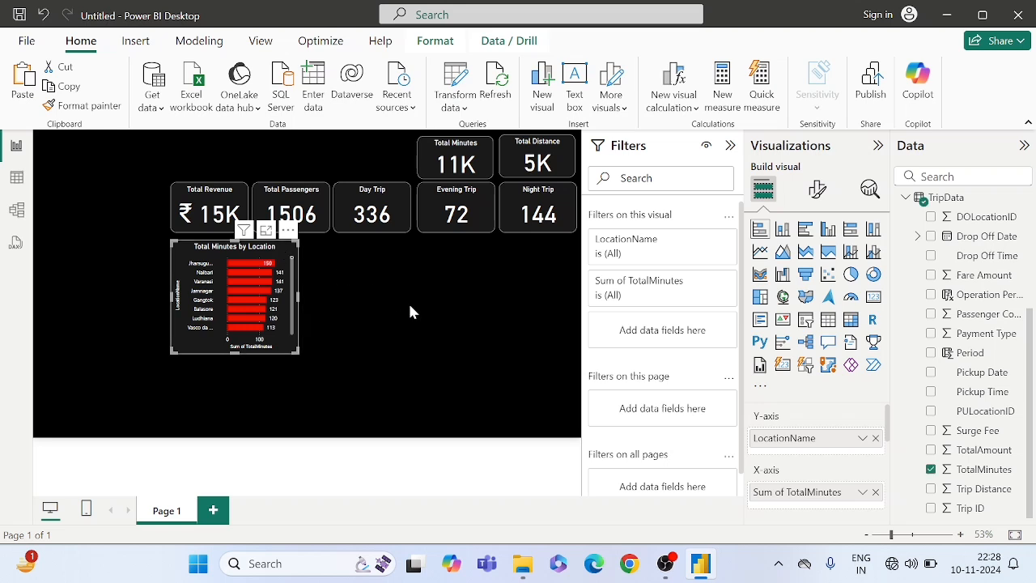
pyautogui.click(349, 301)
pyautogui.hotkey('ctrl', 'v')
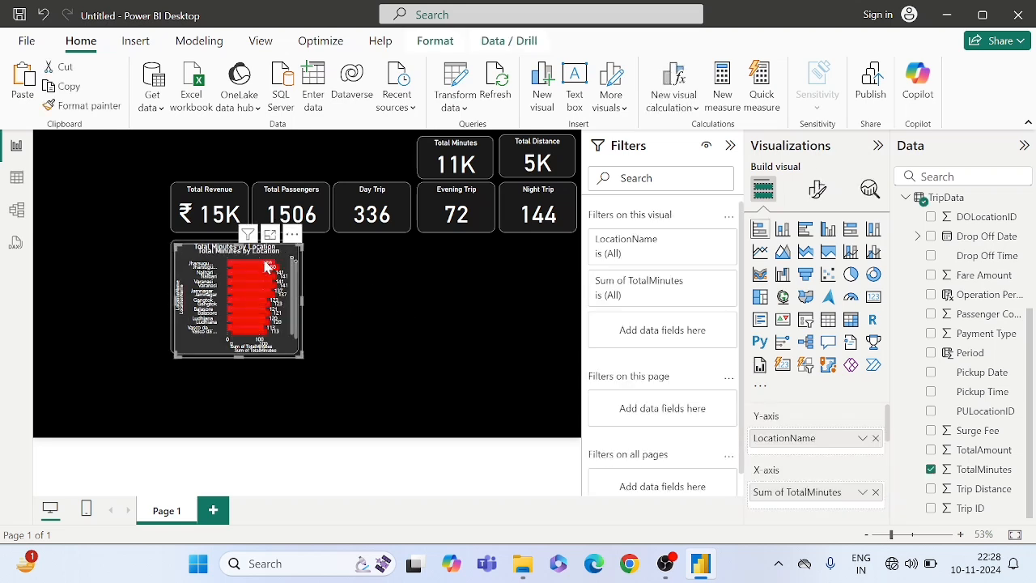
pyautogui.moveTo(294, 257); pyautogui.dragTo(397, 247)
pyautogui.click(502, 284)
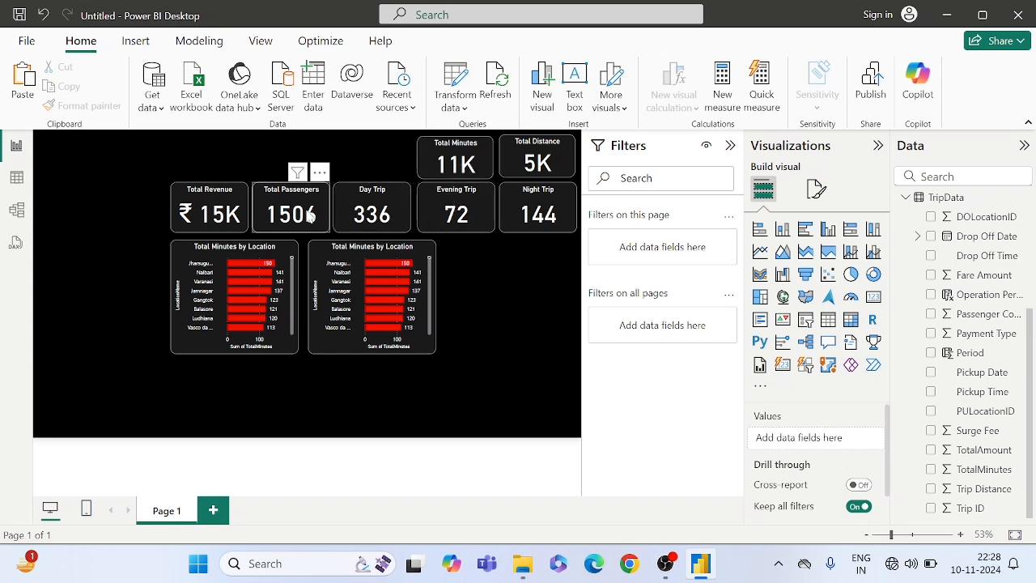
# - Set the callout value of the Total Minutes card to 1 decimal place
pyautogui.click(468, 164)
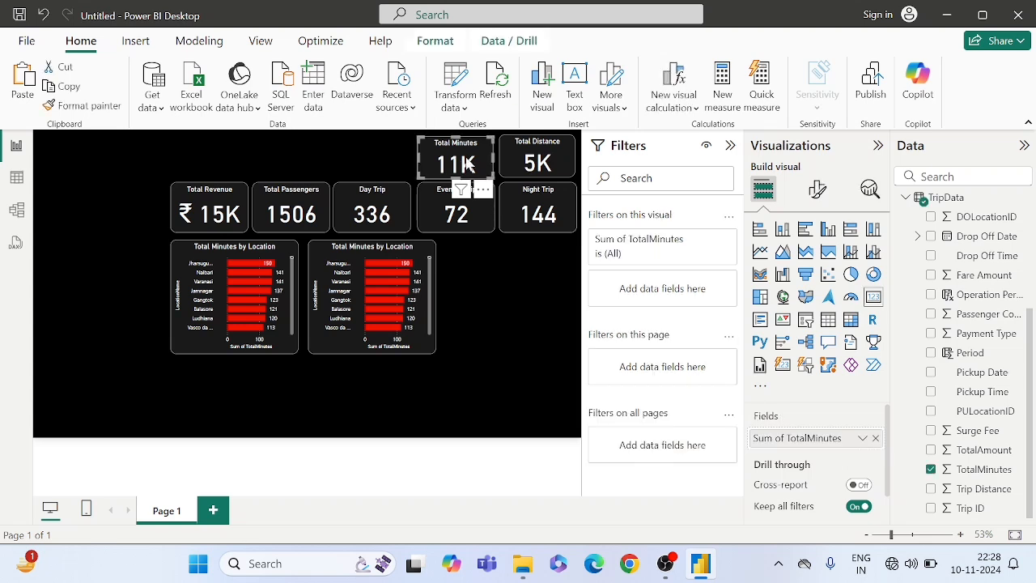
pyautogui.click(229, 208)
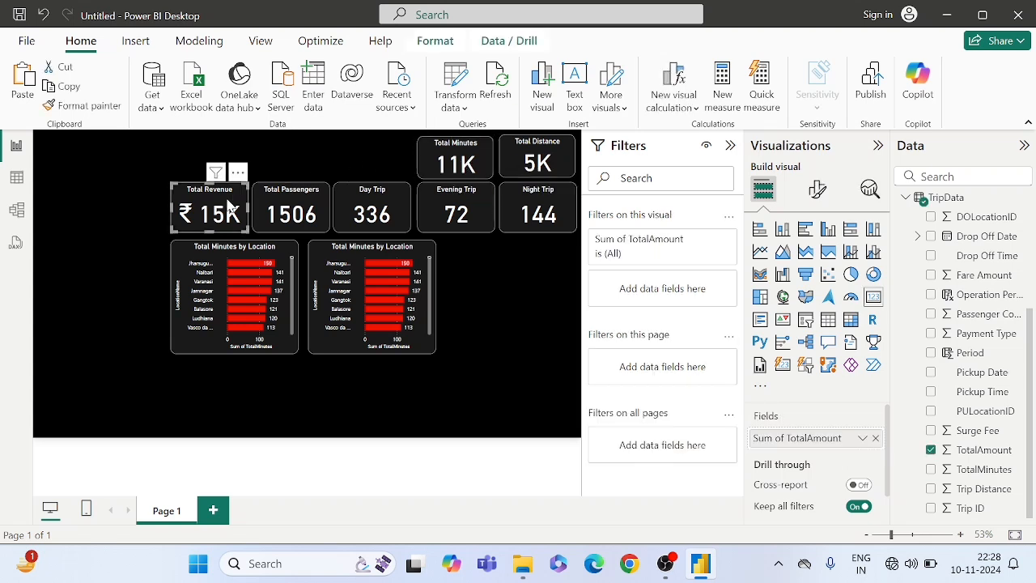
pyautogui.click(469, 166)
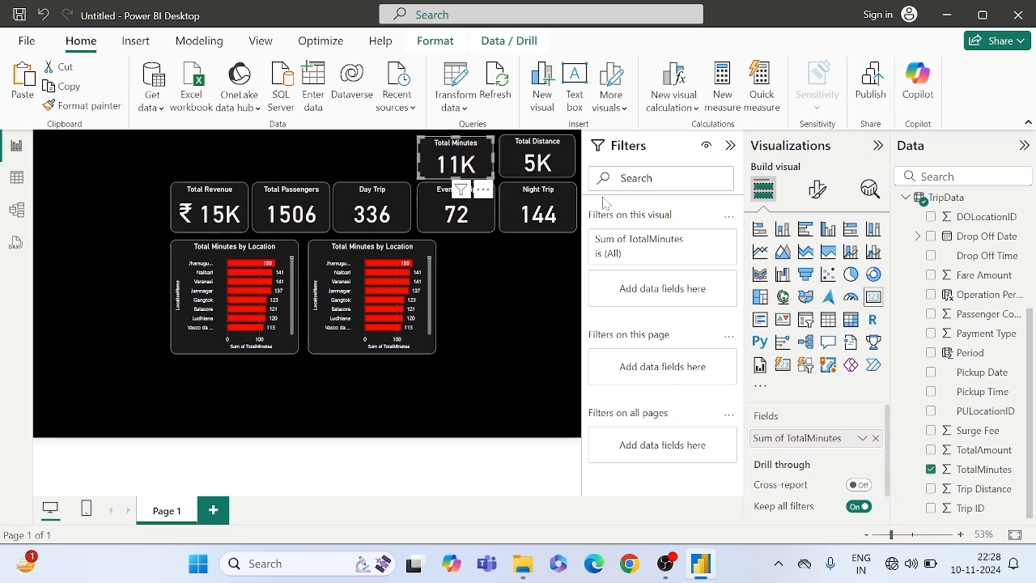
pyautogui.click(819, 192)
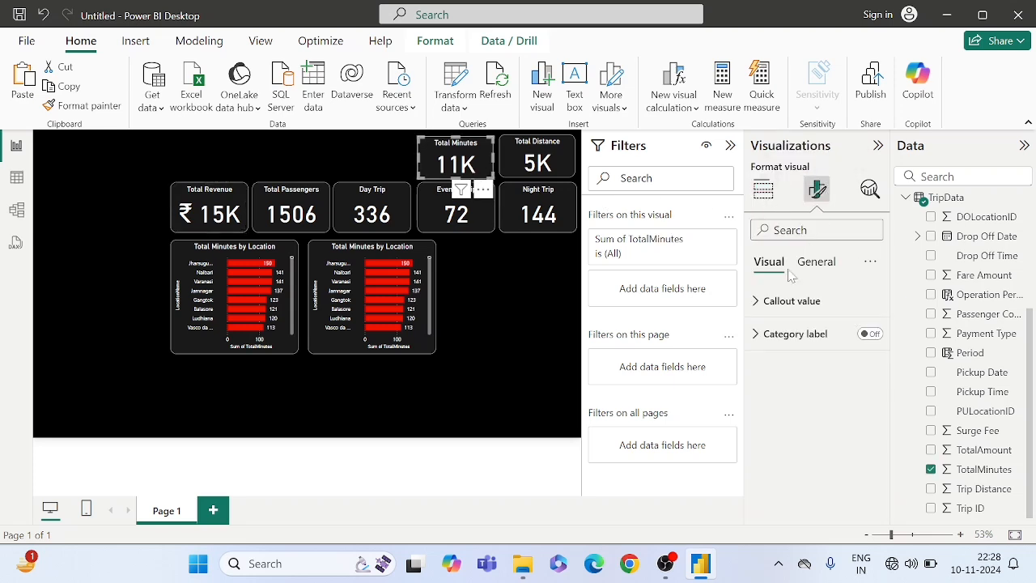
pyautogui.click(772, 303)
pyautogui.scroll(-3, 801, 364)
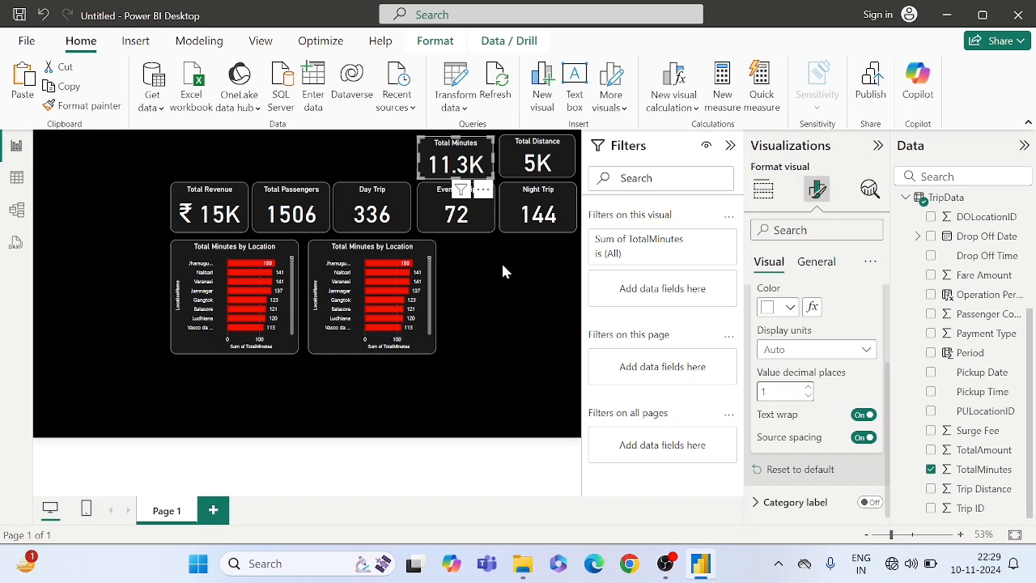
pyautogui.click(500, 266)
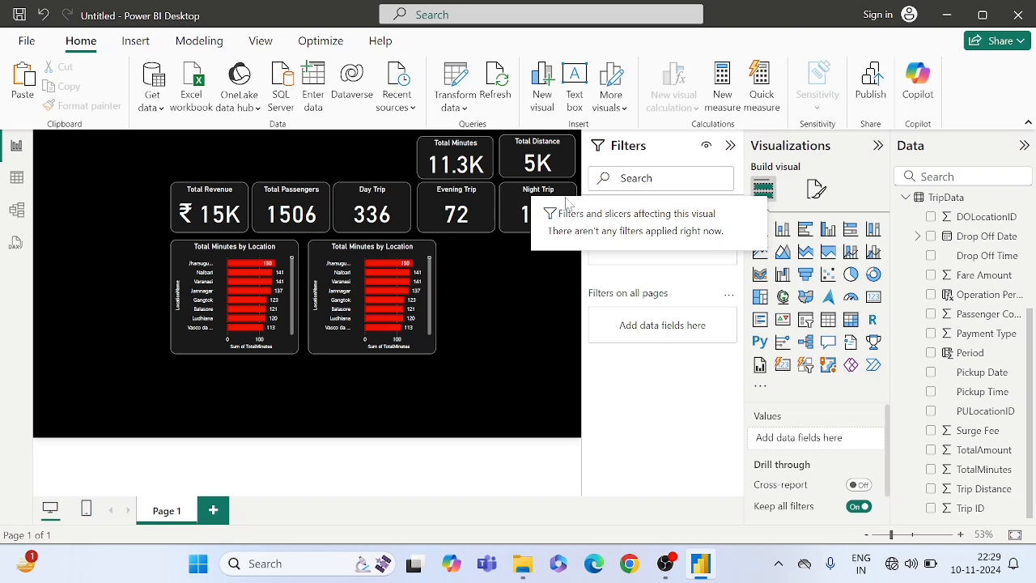
# - Replace TotalMinutes with Passenger Count on the X-axis of the copied bar chart
pyautogui.click(419, 257)
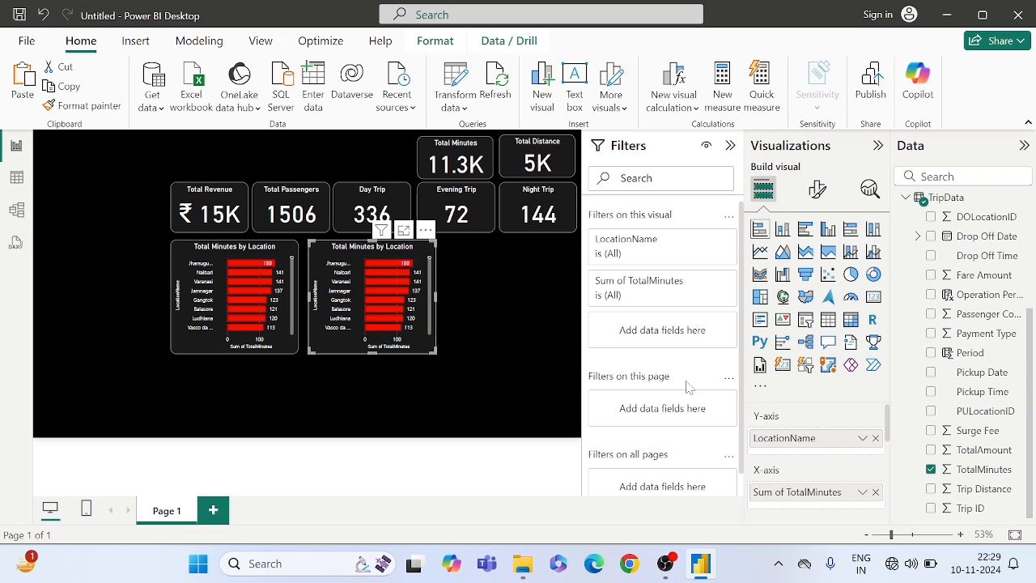
pyautogui.scroll(-1, 800, 477)
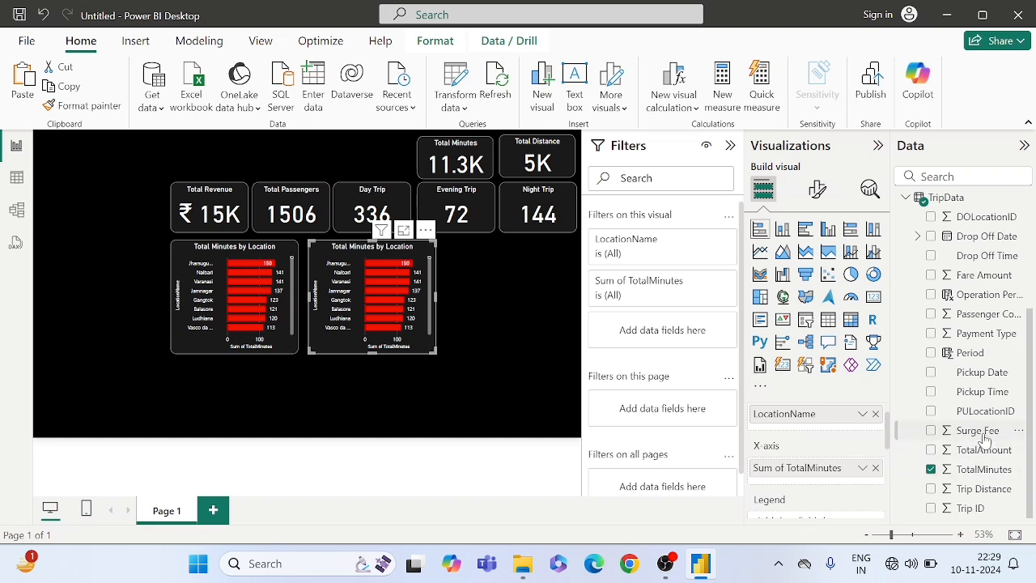
pyautogui.scroll(2, 983, 437)
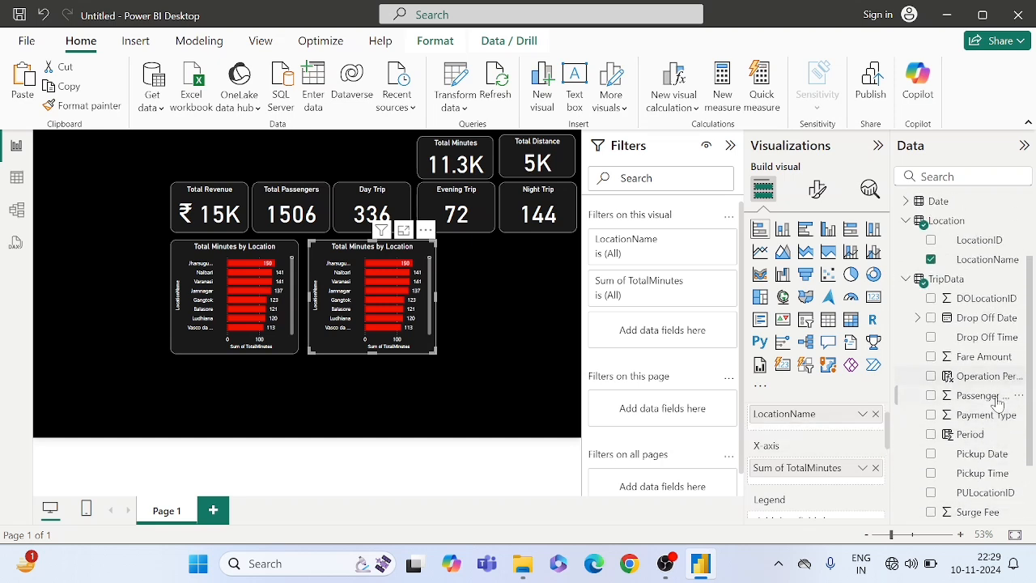
pyautogui.moveTo(991, 402); pyautogui.dragTo(826, 468)
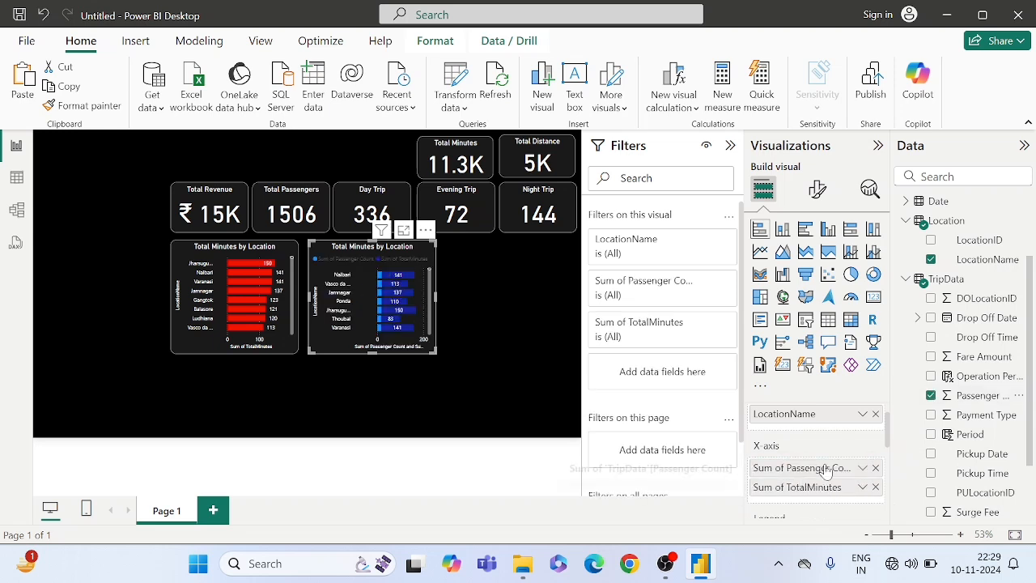
pyautogui.click(875, 487)
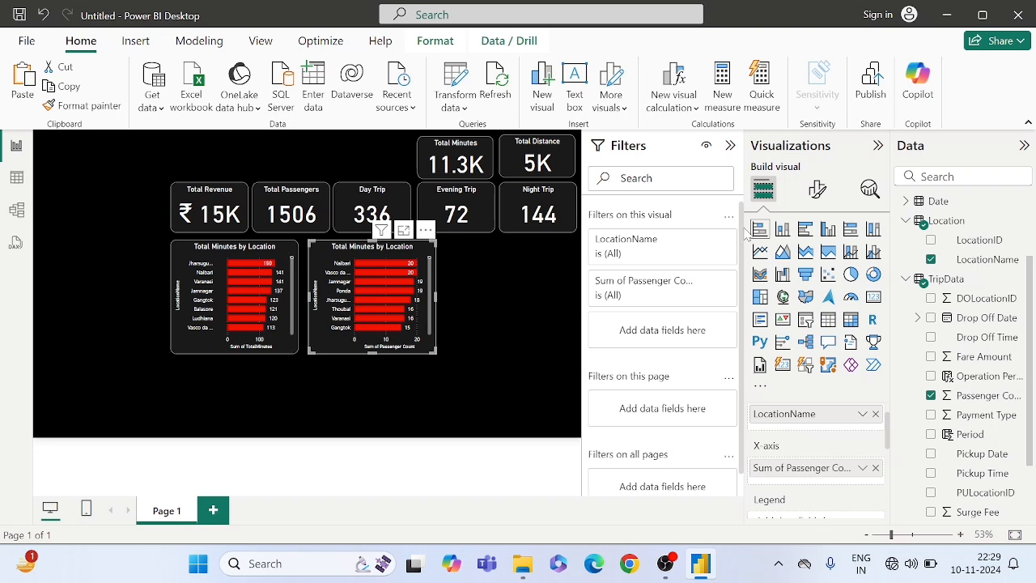
# - Change the title of the passenger count bar chart to "Total Passengers by Location"
pyautogui.click(818, 191)
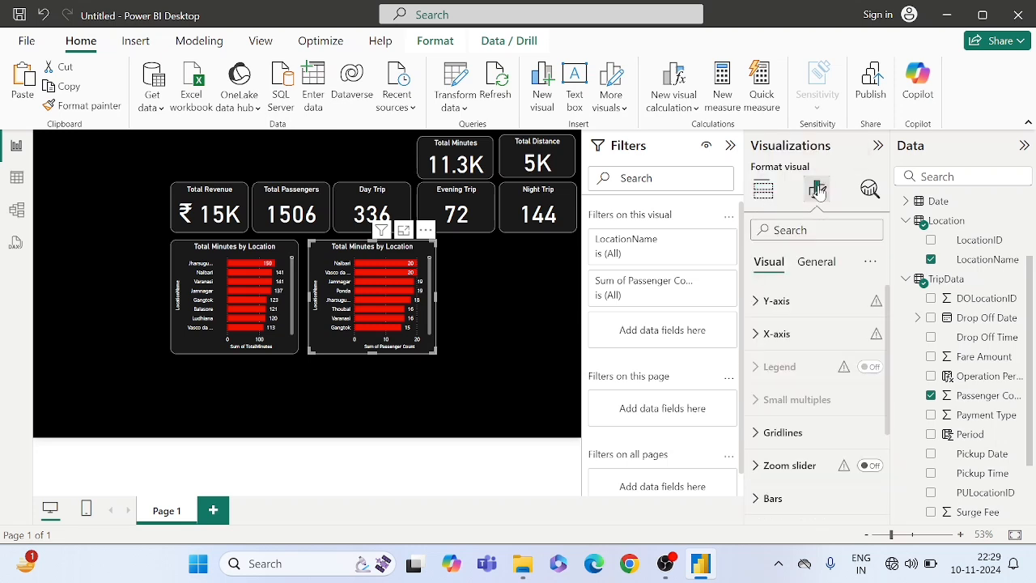
pyautogui.click(816, 261)
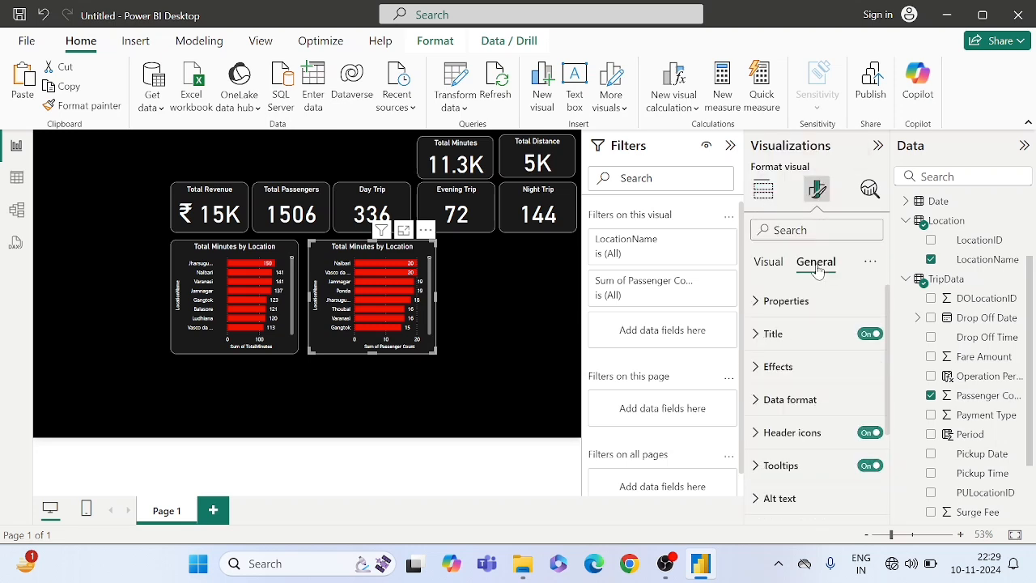
pyautogui.click(775, 337)
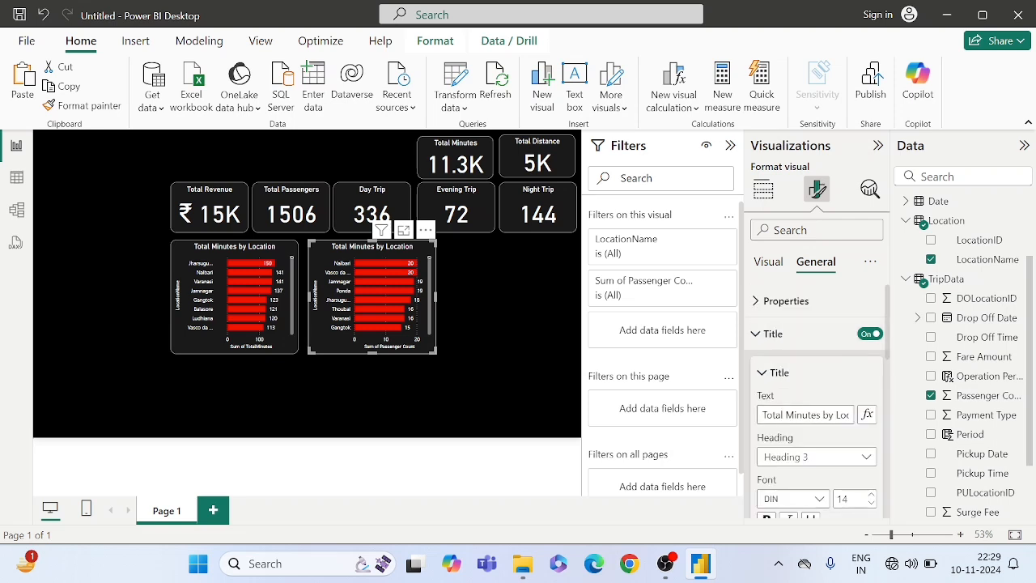
pyautogui.moveTo(822, 415); pyautogui.dragTo(744, 414)
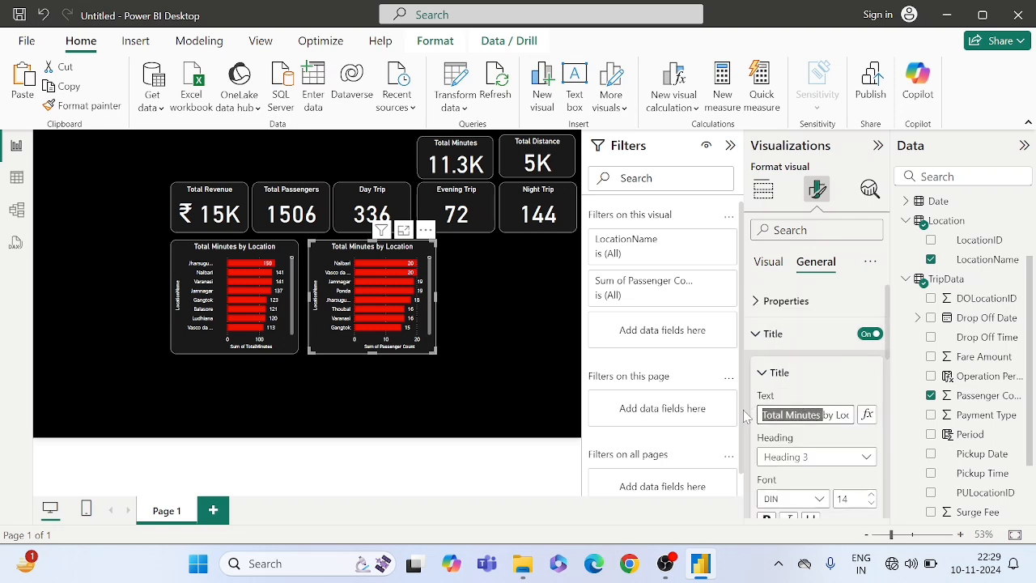
pyautogui.click(820, 414)
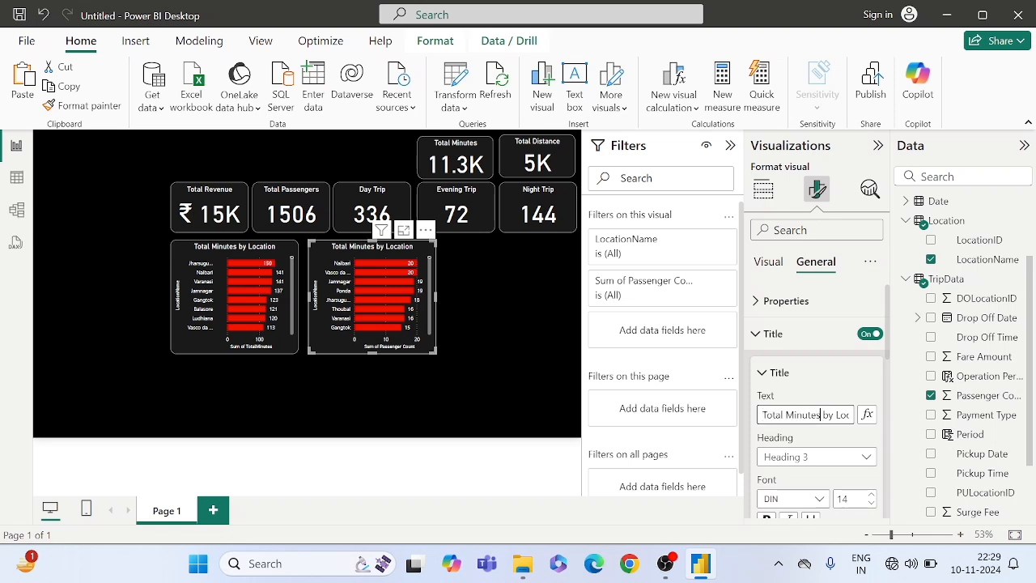
pyautogui.moveTo(821, 414); pyautogui.dragTo(784, 414)
pyautogui.press('BackSpace')
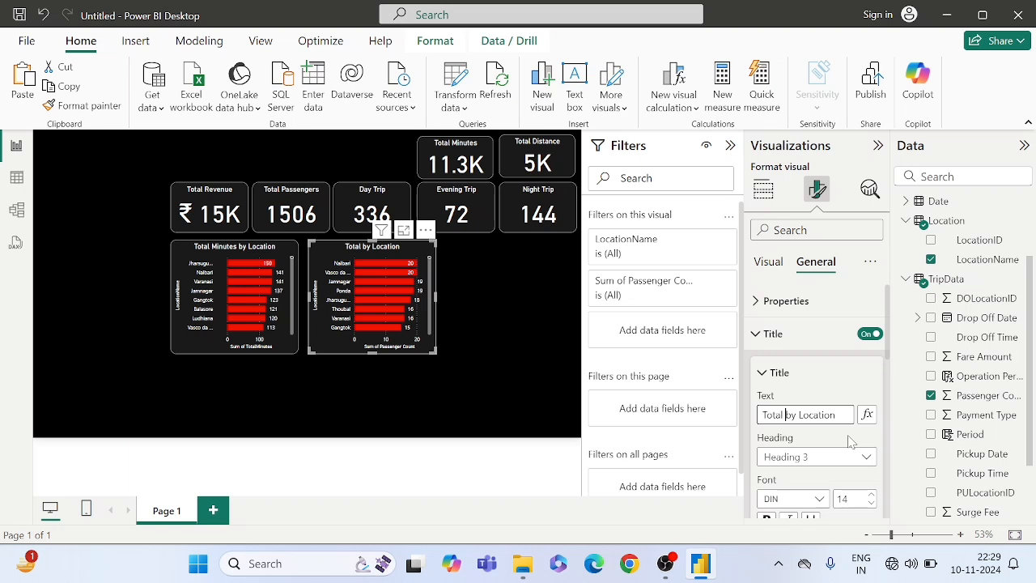
pyautogui.write('Passengers')
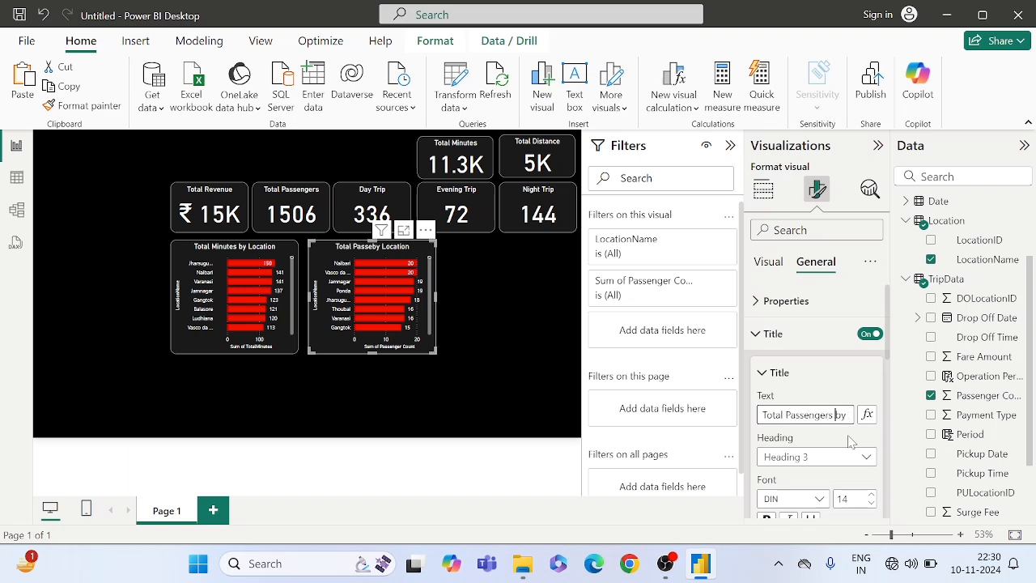
pyautogui.click(482, 306)
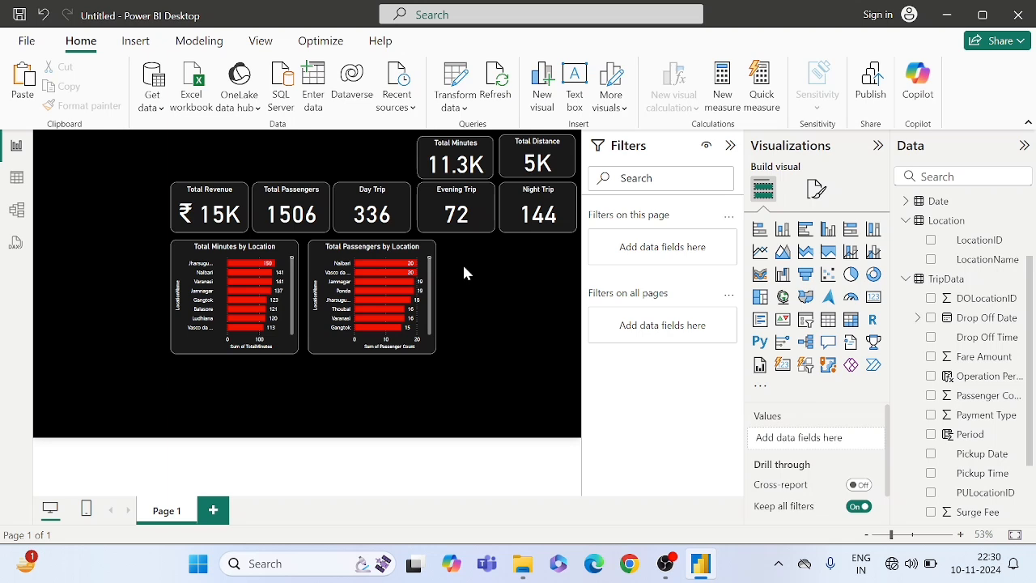
# - Duplicate the Total Passengers by Location chart and place the copy directly to the right of it
pyautogui.click(366, 254)
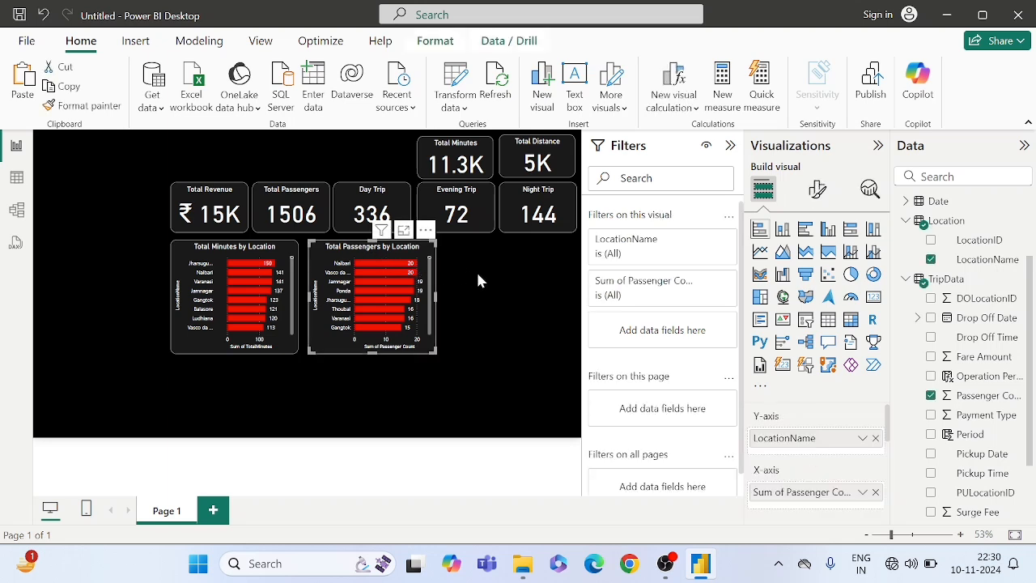
pyautogui.click(477, 280)
pyautogui.click(385, 254)
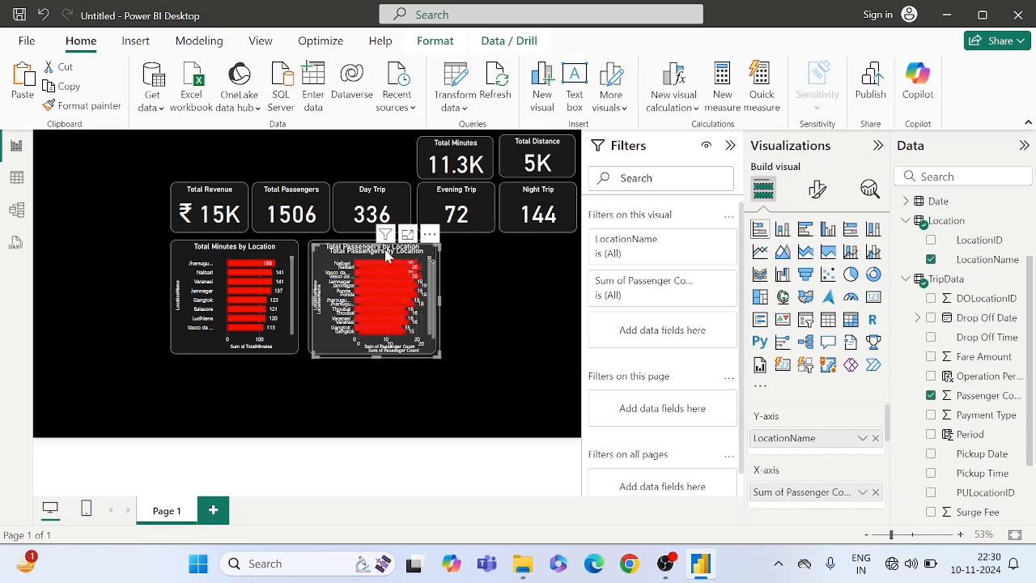
pyautogui.moveTo(385, 254); pyautogui.dragTo(519, 249)
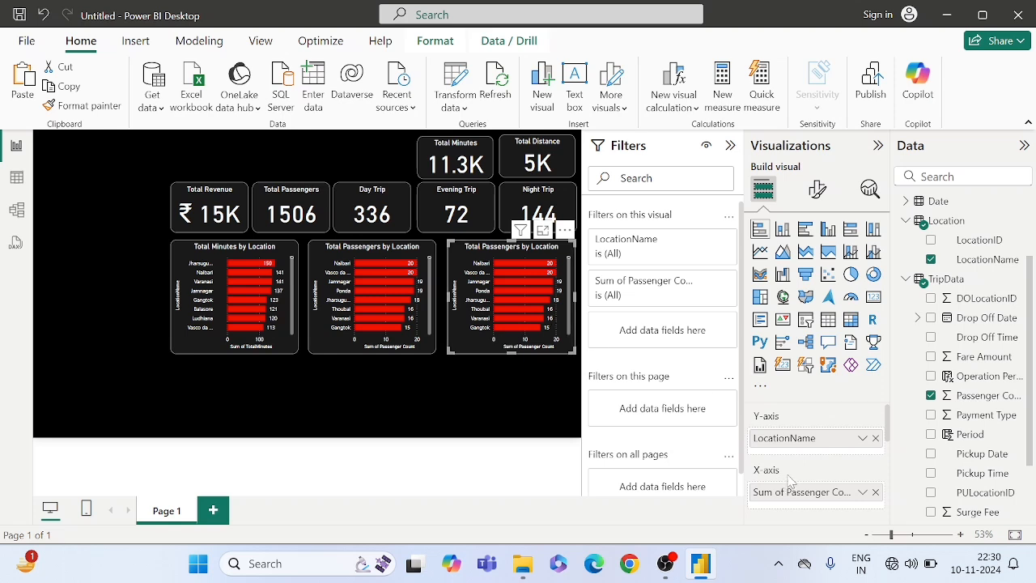
# - Replace Passenger Count with Trip Distance on the X-axis of the third bar chart
pyautogui.scroll(-1, 802, 481)
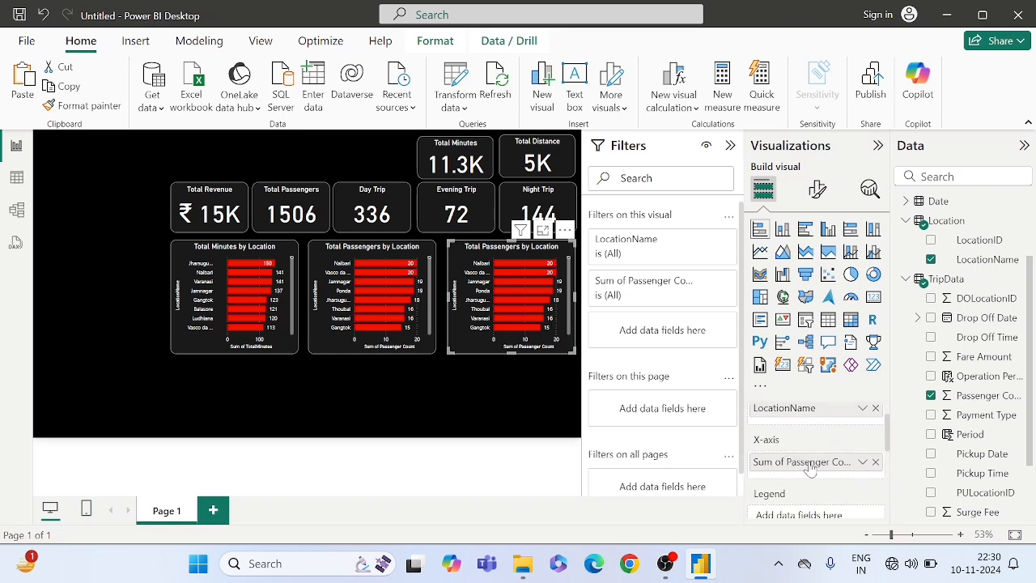
pyautogui.click(876, 463)
pyautogui.scroll(-2, 970, 437)
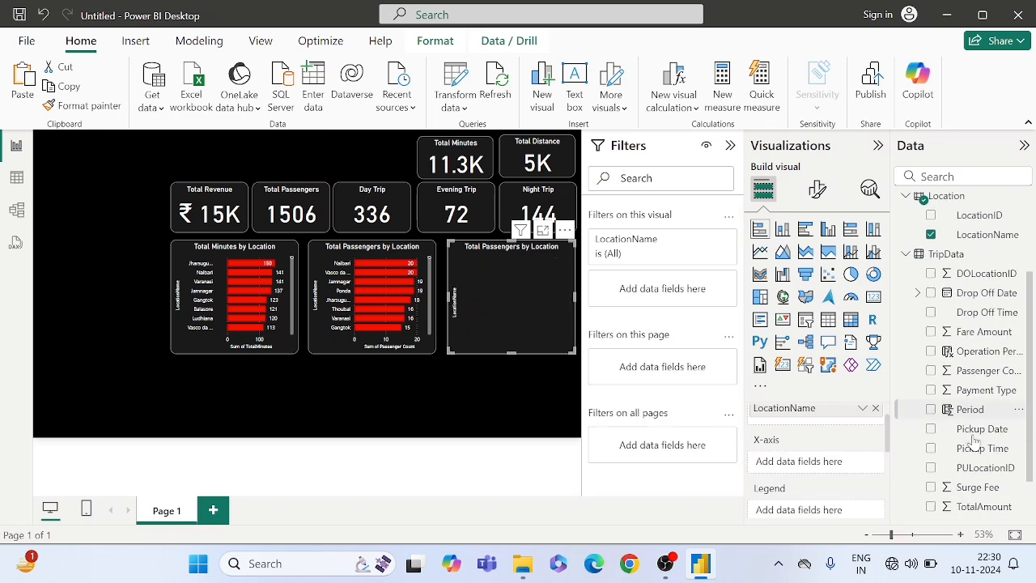
pyautogui.scroll(-1, 973, 441)
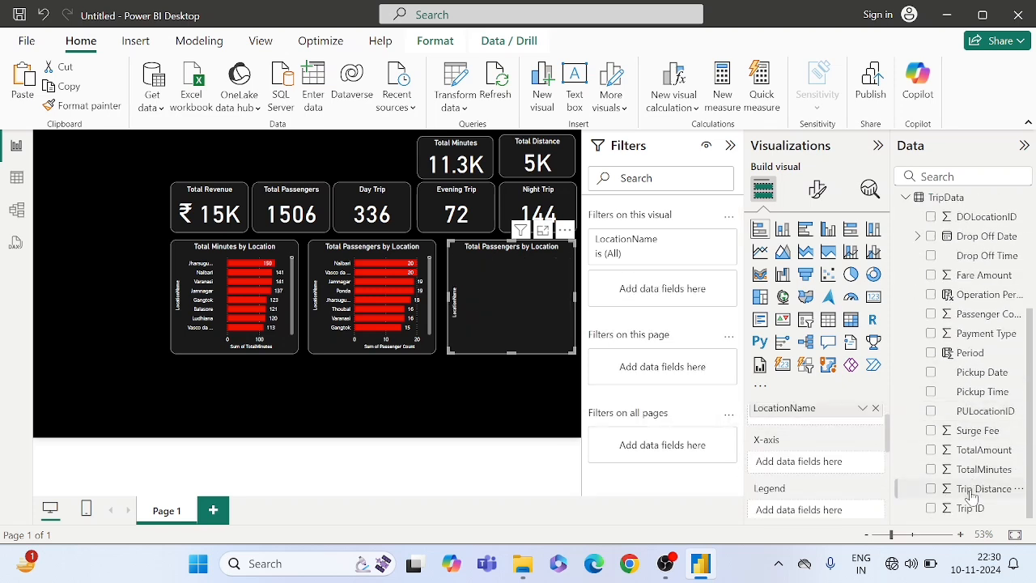
pyautogui.moveTo(975, 490); pyautogui.dragTo(826, 463)
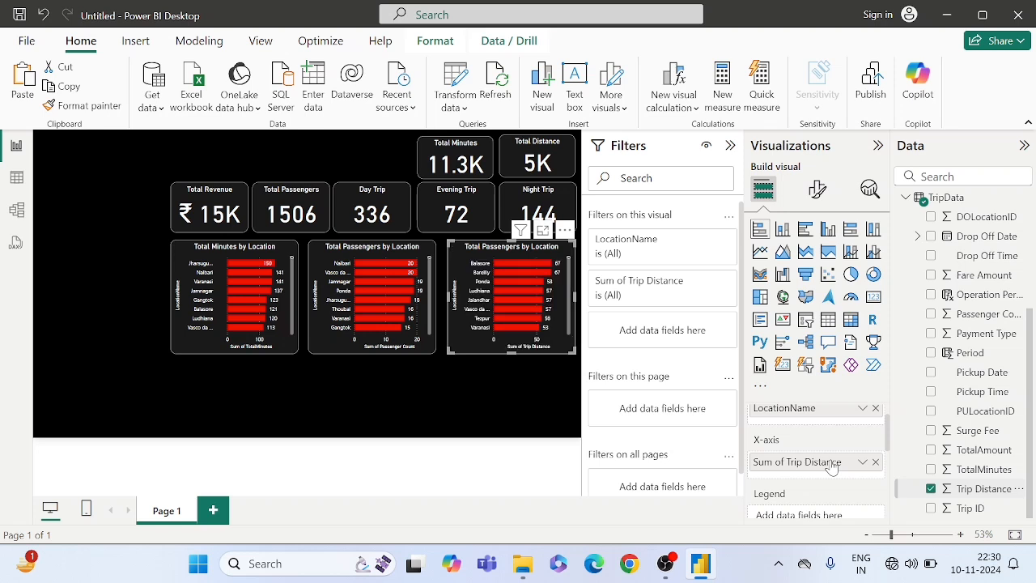
pyautogui.scroll(1, 803, 449)
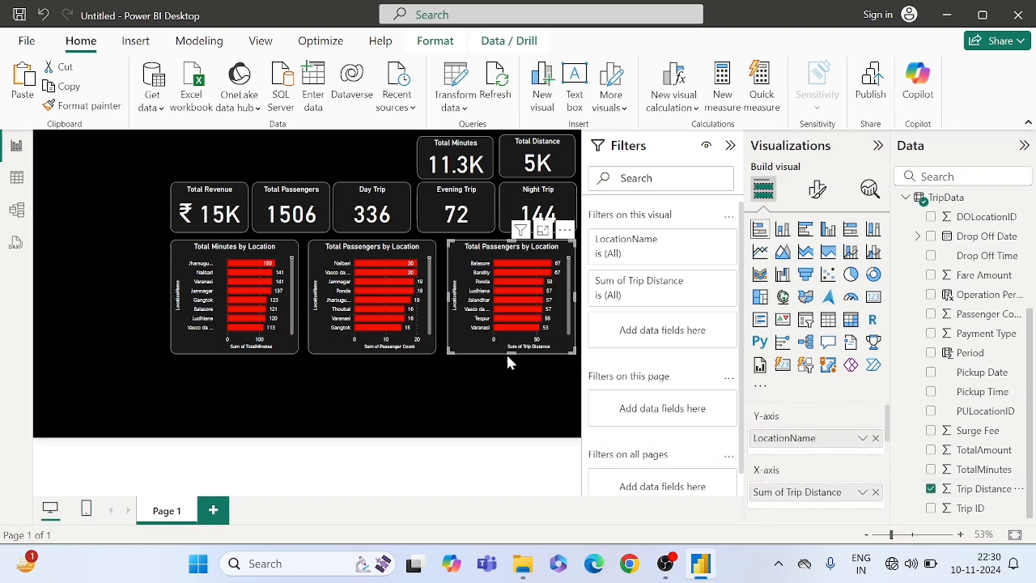
pyautogui.click(451, 375)
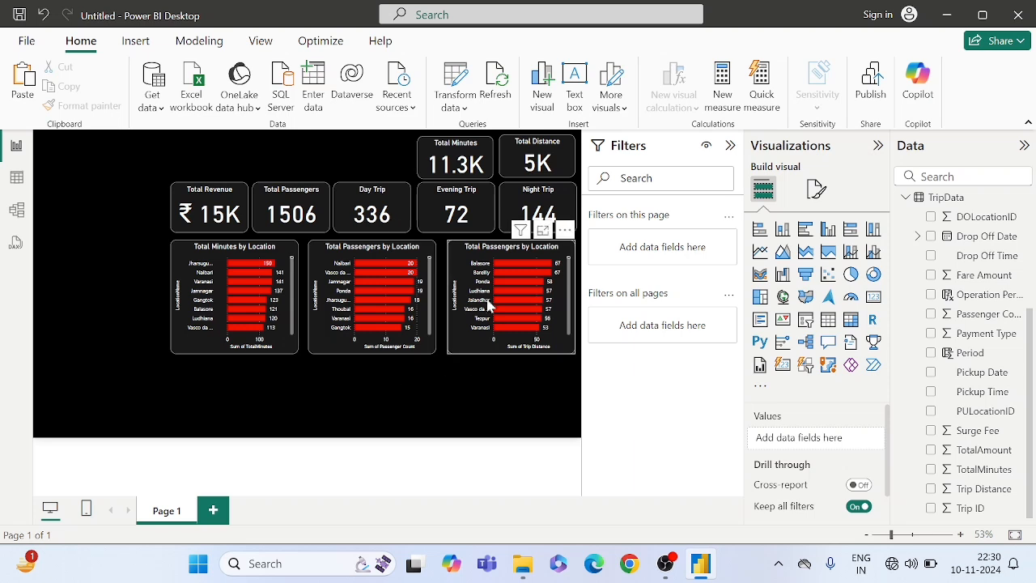
# - Change the title of the third bar chart to "Trip Distance by Location"
pyautogui.click(492, 252)
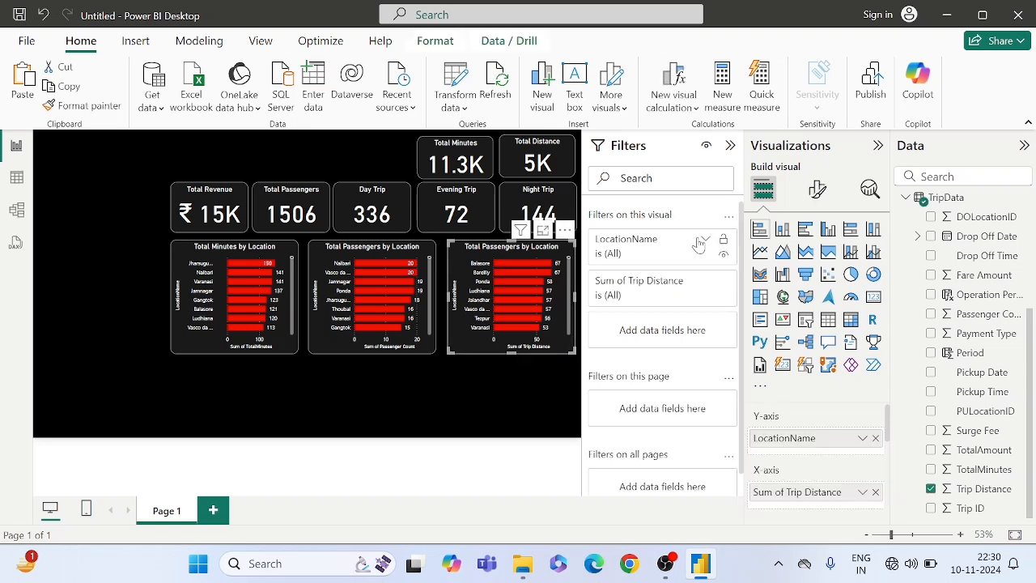
pyautogui.click(815, 194)
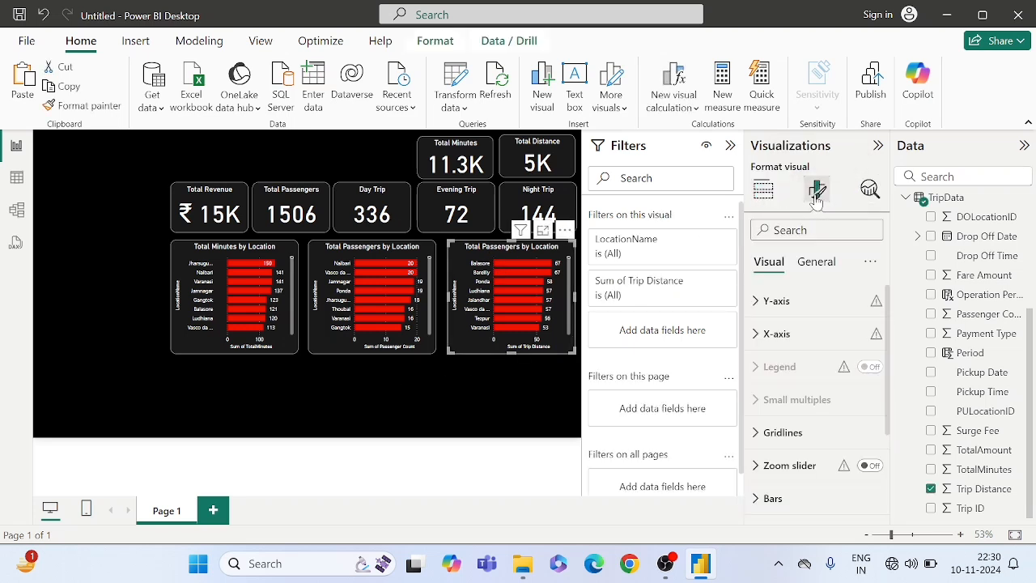
pyautogui.click(813, 267)
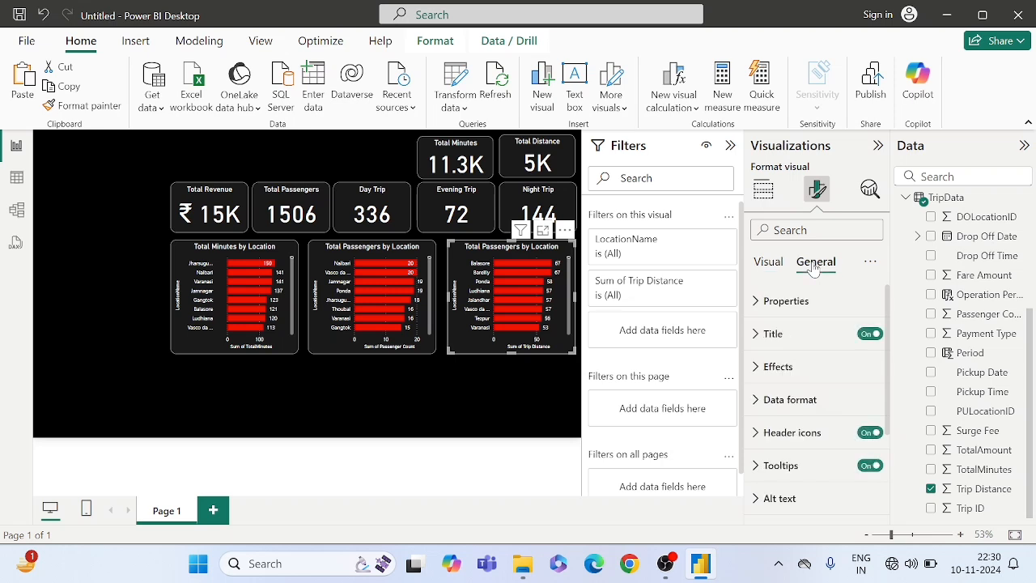
pyautogui.click(770, 335)
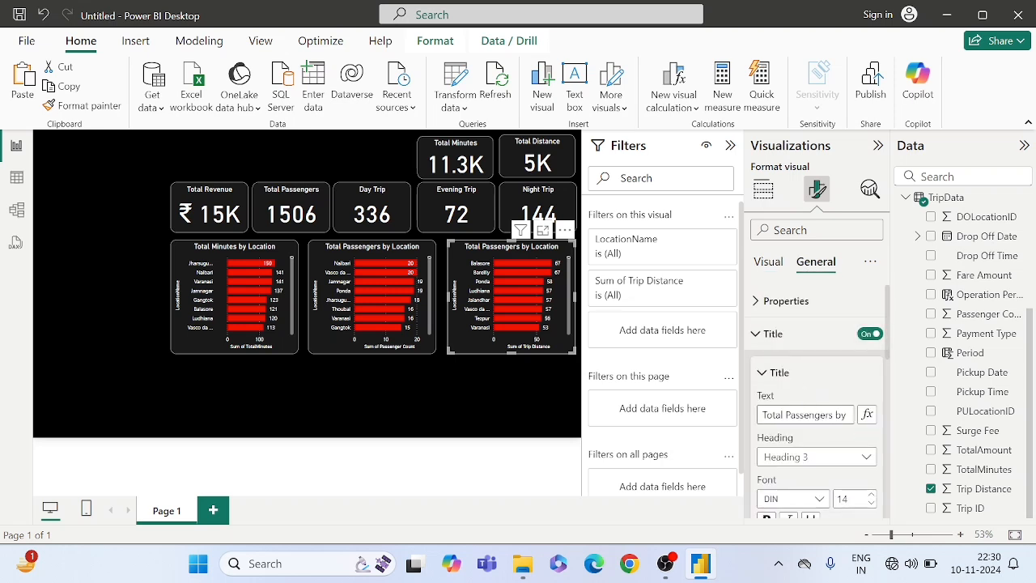
pyautogui.moveTo(834, 414); pyautogui.dragTo(803, 414)
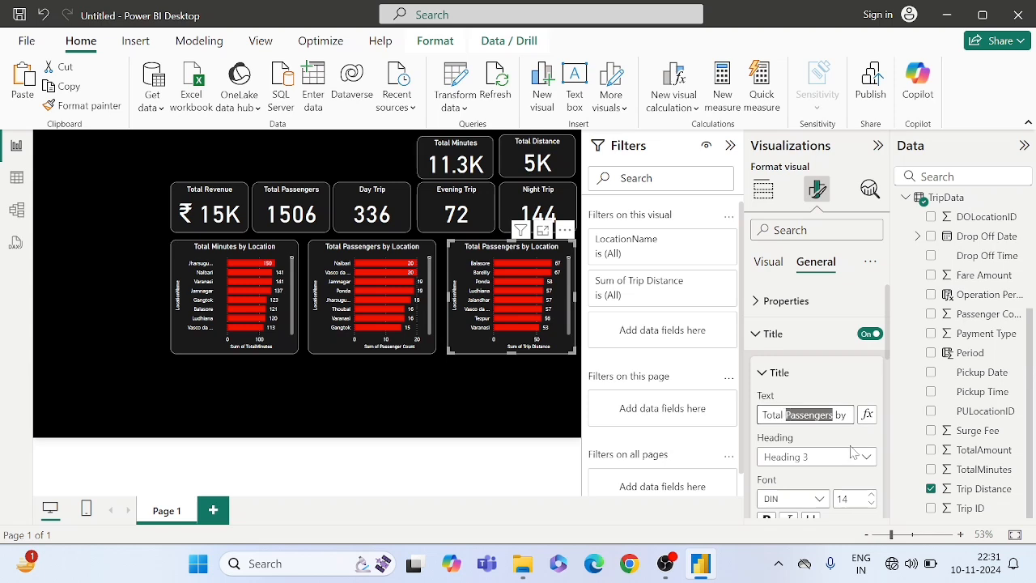
pyautogui.press('BackSpace')
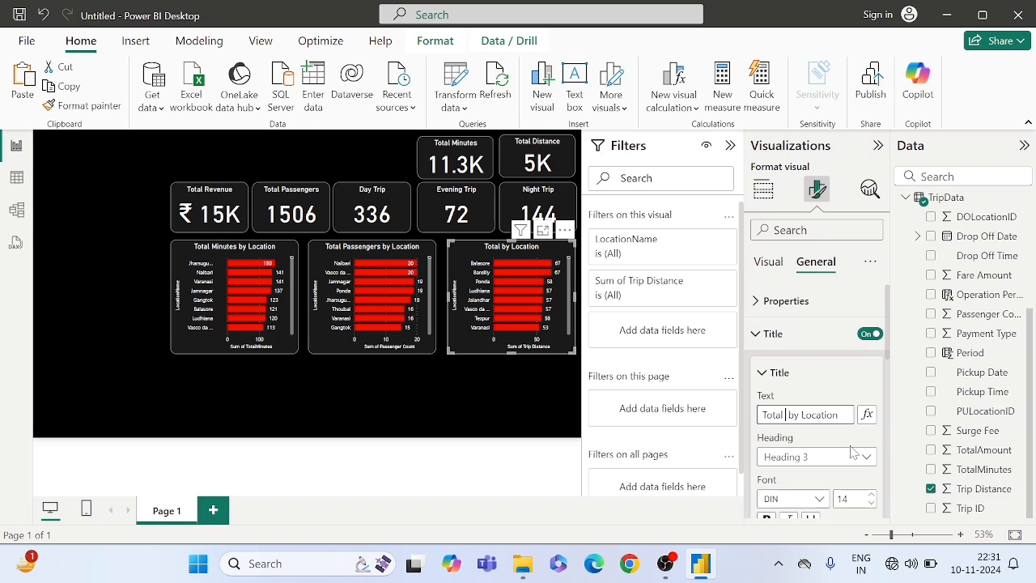
pyautogui.hotkey('shift', 'Home')
pyautogui.press('BackSpace')
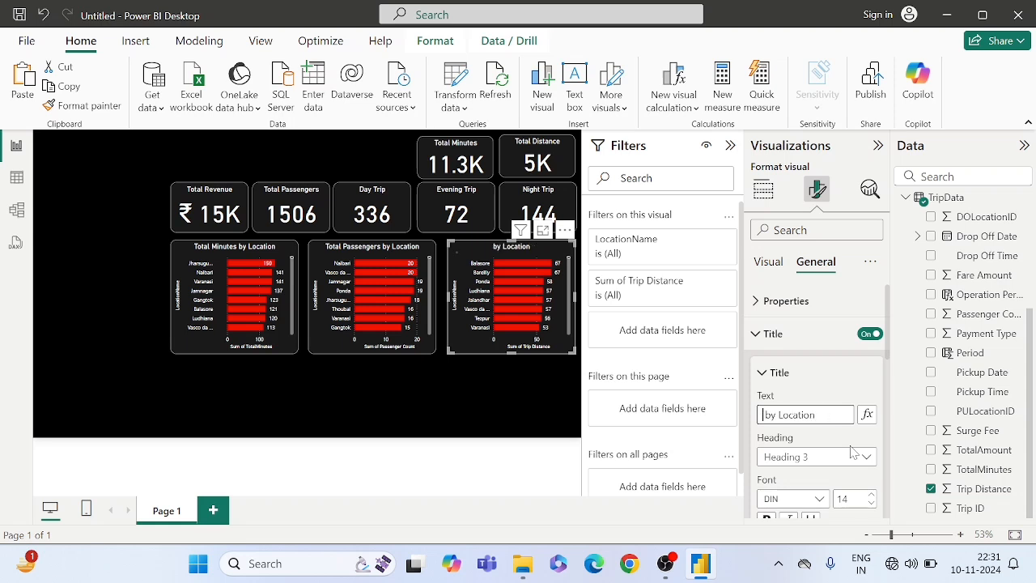
pyautogui.write('Trip Distance')
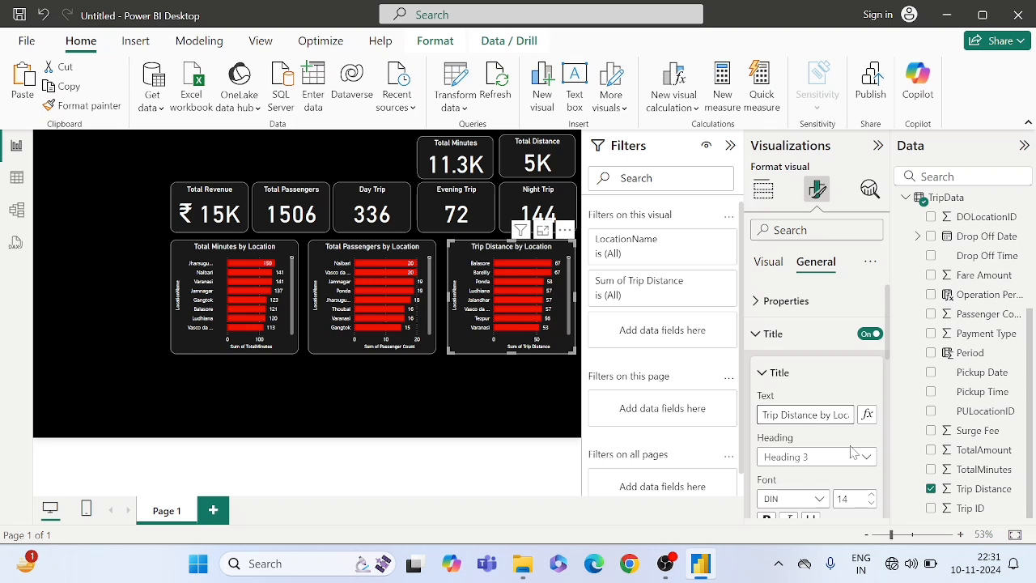
pyautogui.click(428, 388)
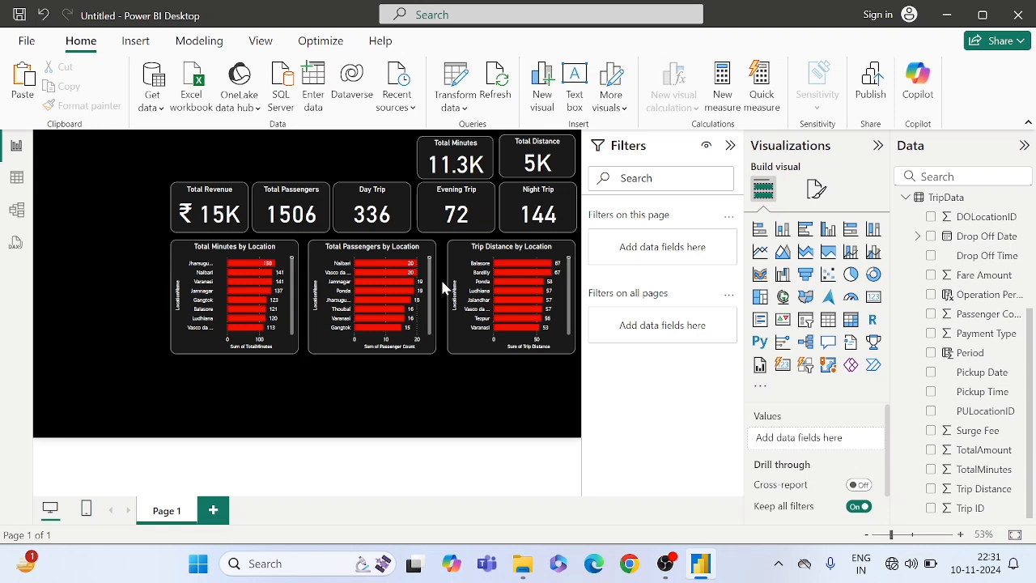
# - Add an empty line chart below the Total Minutes by Location chart and size it to fit the space there
pyautogui.click(760, 253)
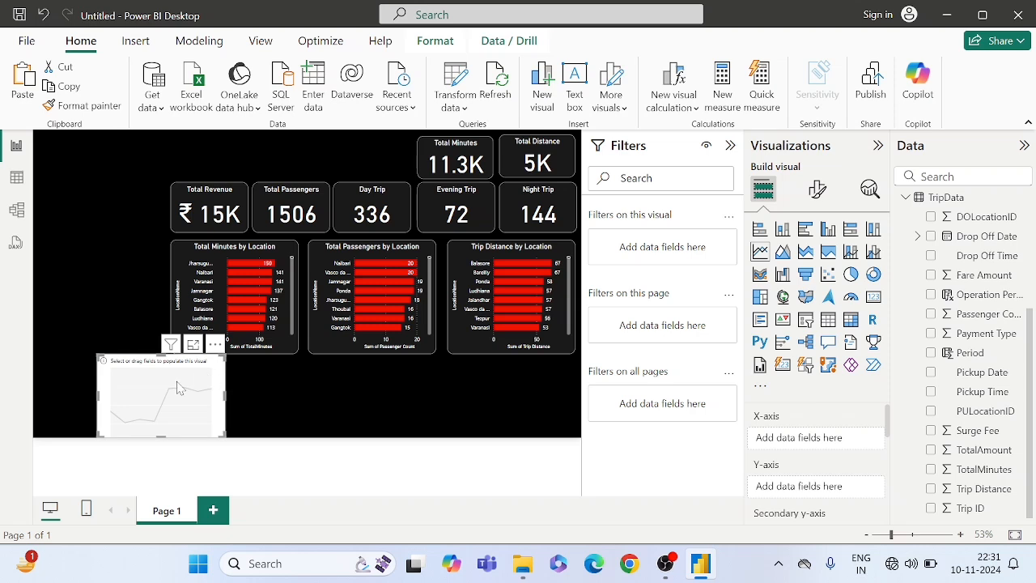
pyautogui.moveTo(189, 385); pyautogui.dragTo(249, 395)
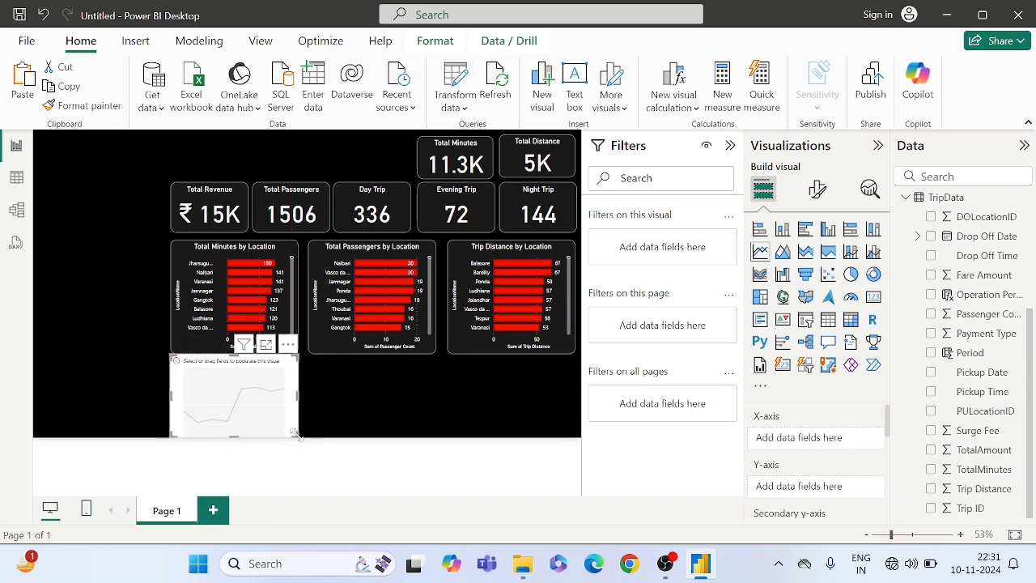
pyautogui.moveTo(299, 437); pyautogui.dragTo(296, 429)
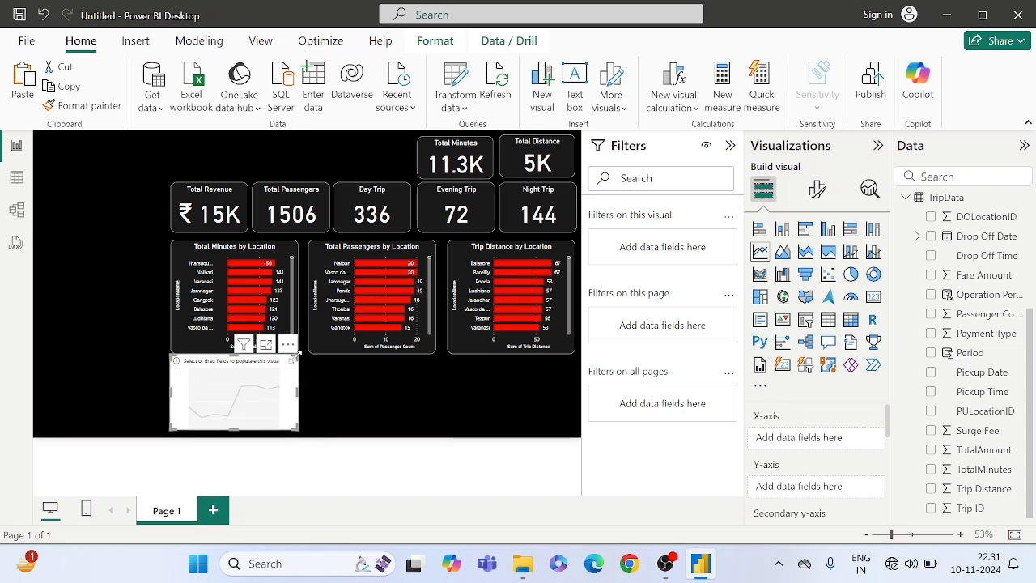
pyautogui.moveTo(292, 361); pyautogui.dragTo(295, 368)
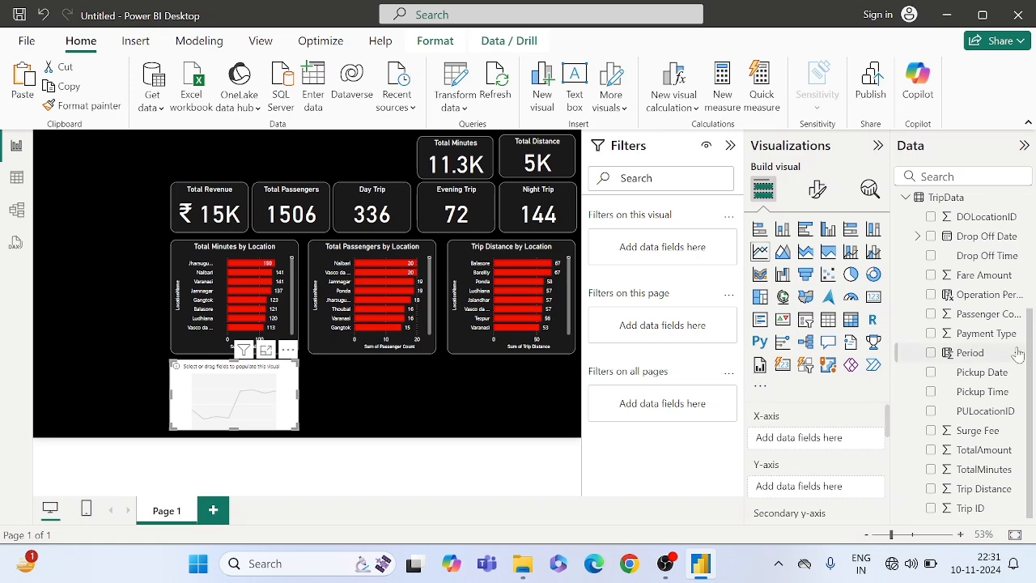
# - Add Day Name from the Date table to the X-axis of the empty line chart
pyautogui.scroll(3, 986, 302)
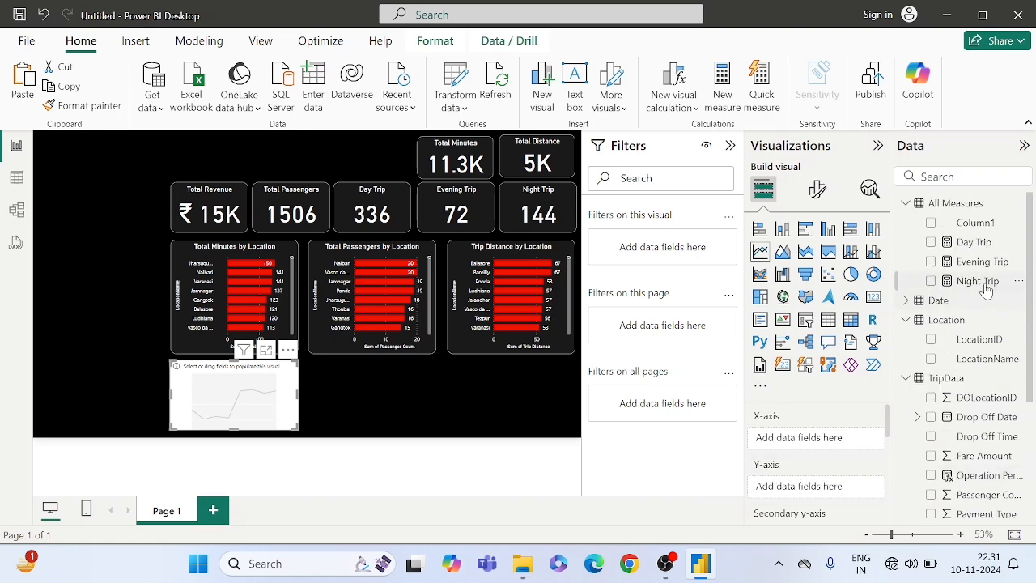
pyautogui.click(907, 301)
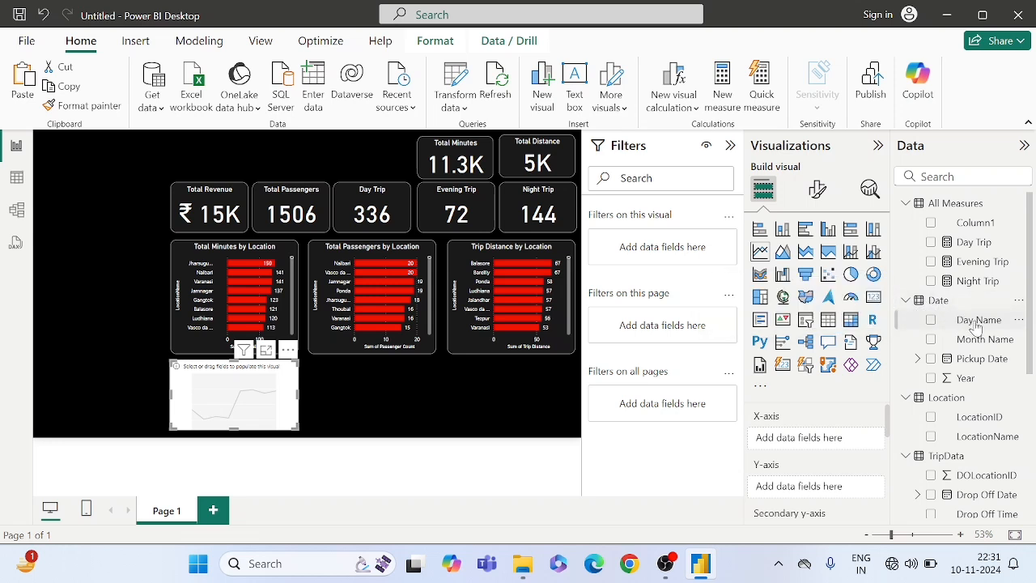
pyautogui.moveTo(975, 328); pyautogui.dragTo(816, 434)
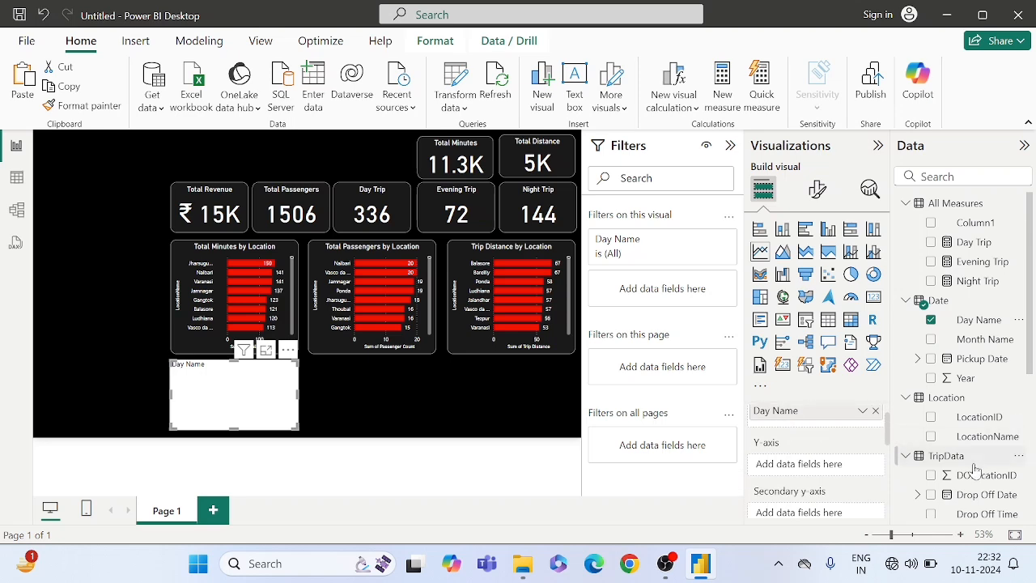
# - Add Trip ID from the TripData table to the line chart's Y-axis as a count
pyautogui.scroll(-5, 975, 470)
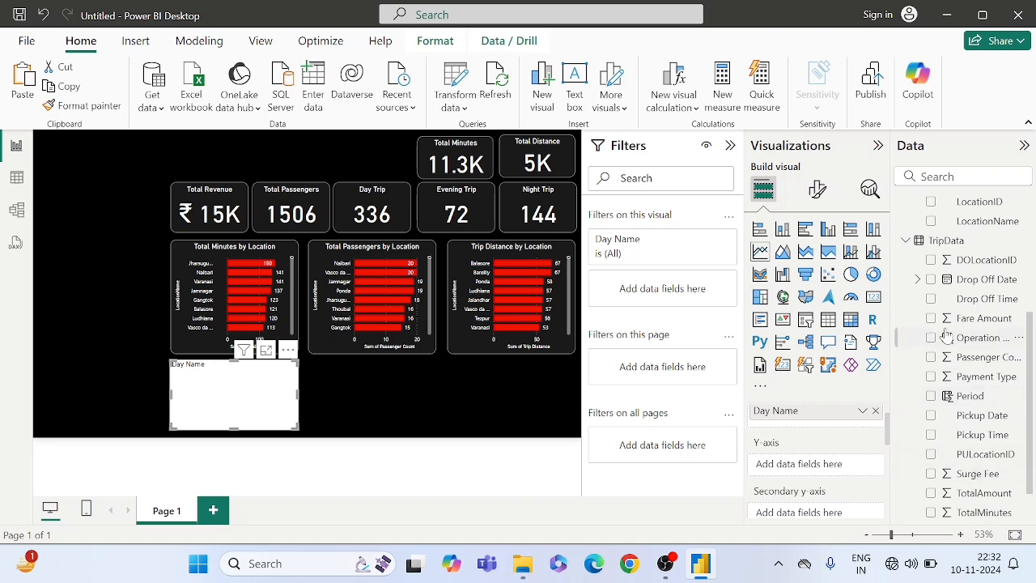
pyautogui.scroll(5, 963, 300)
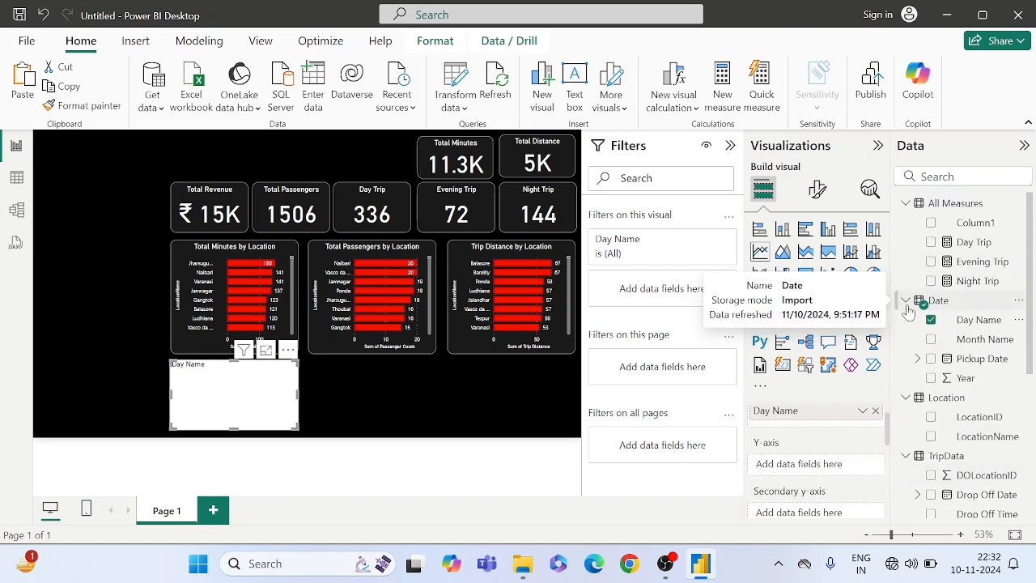
pyautogui.click(907, 205)
pyautogui.click(906, 224)
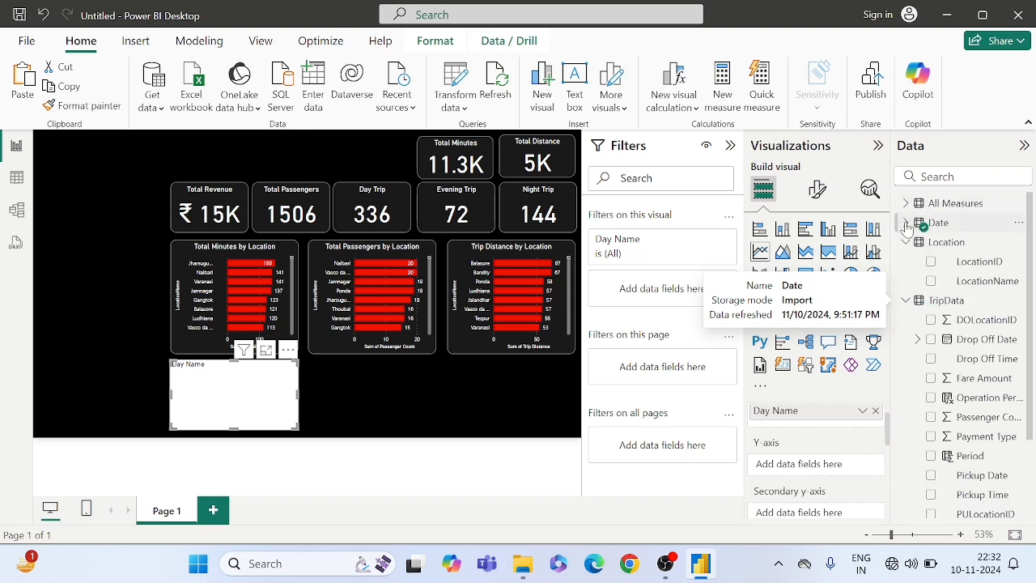
pyautogui.click(906, 244)
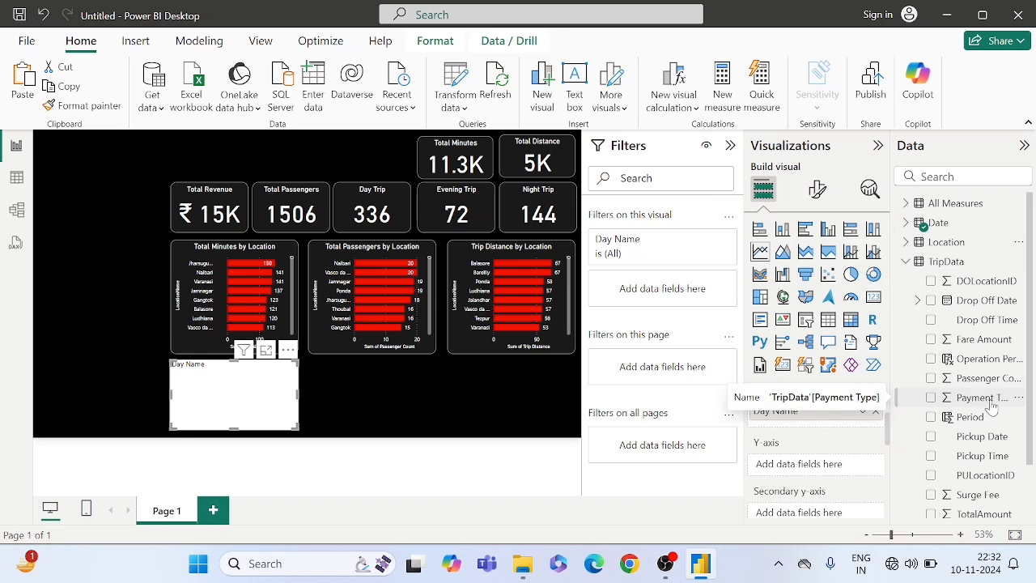
pyautogui.scroll(-2, 971, 404)
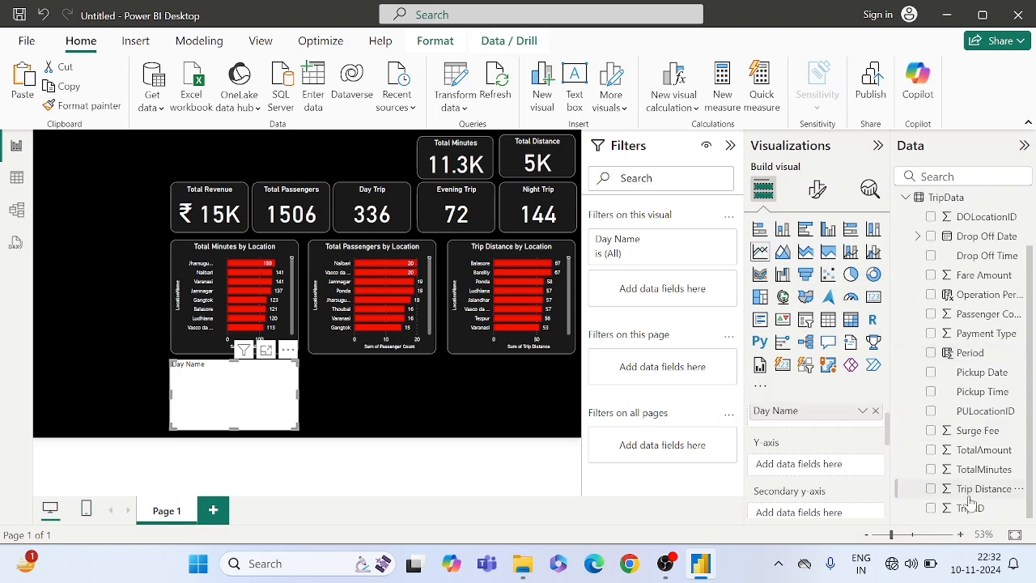
pyautogui.moveTo(969, 507); pyautogui.dragTo(833, 468)
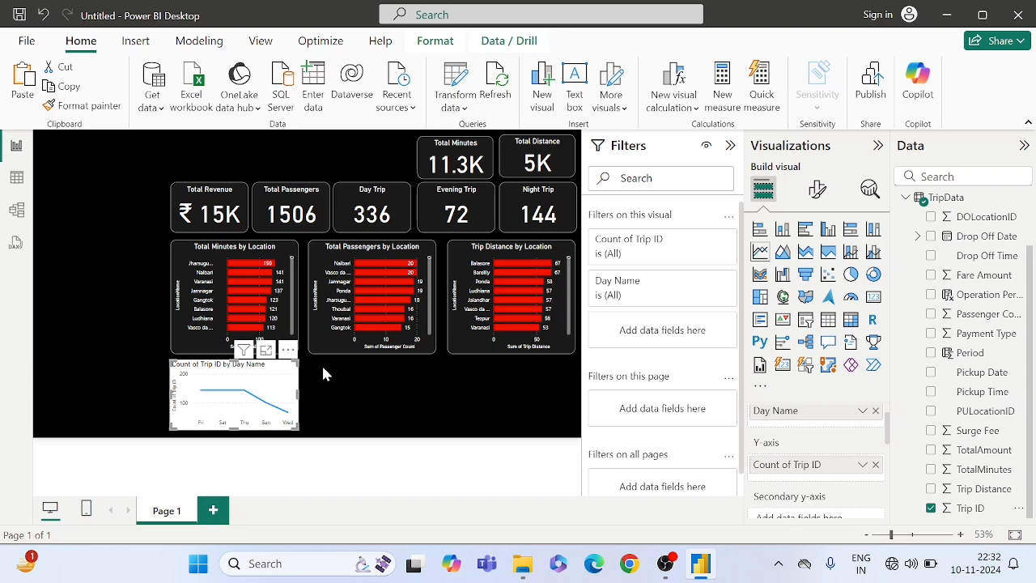
# - Copy the formatting of the Total Passengers card onto the line chart with Format Painter
pyautogui.click(299, 202)
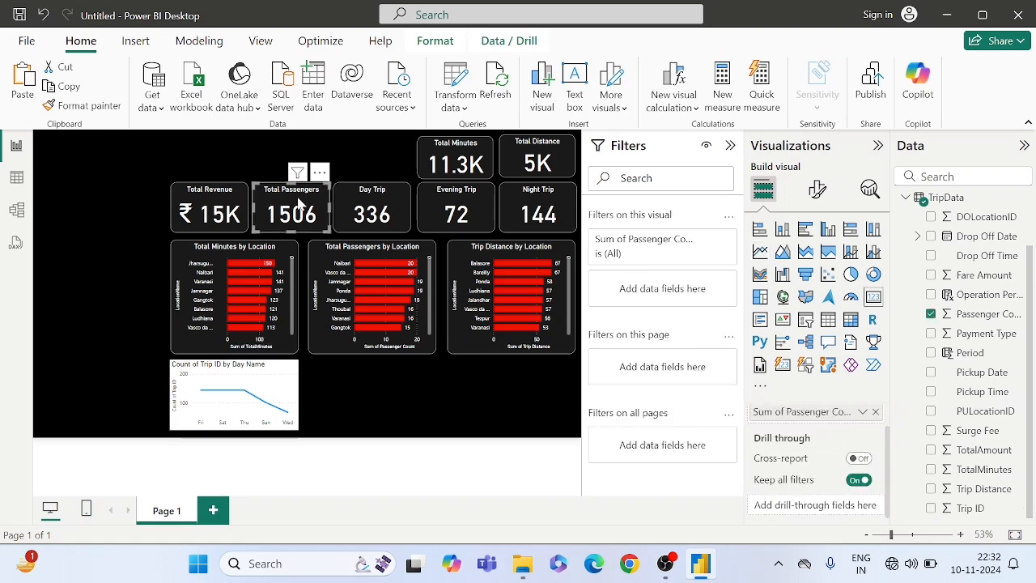
pyautogui.click(85, 105)
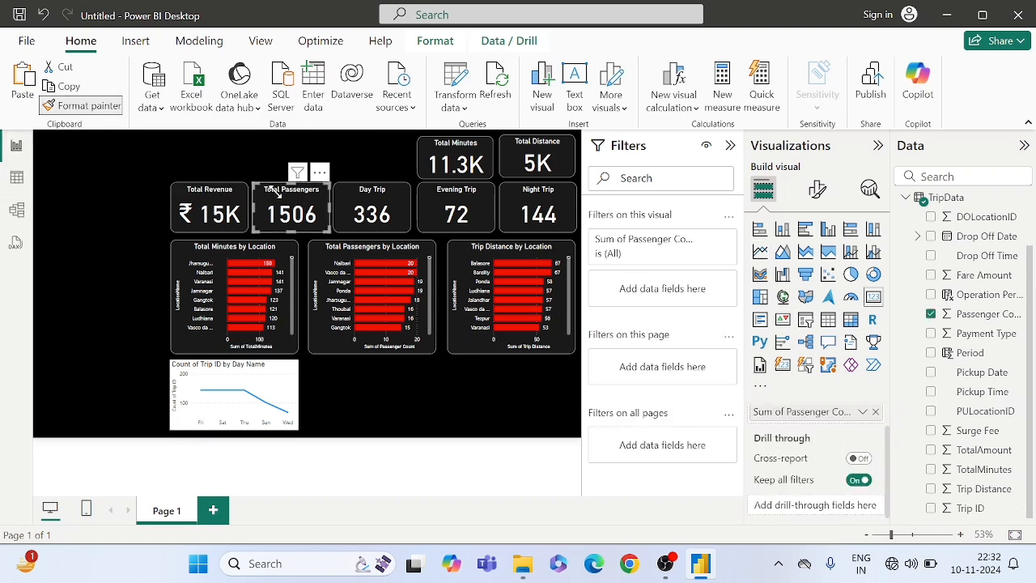
pyautogui.click(285, 373)
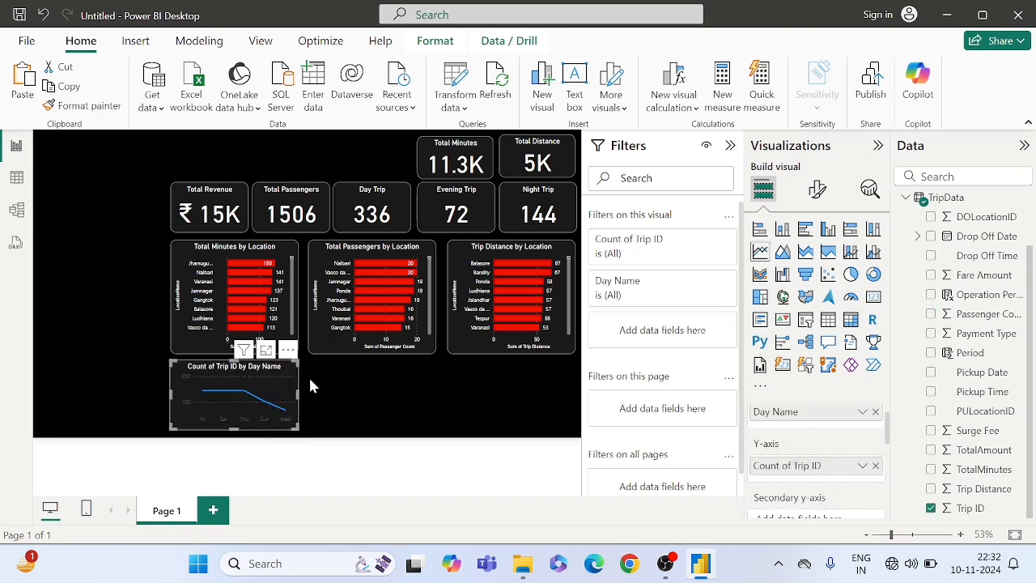
# - Set the color of the line chart's X-axis values to white
pyautogui.click(817, 190)
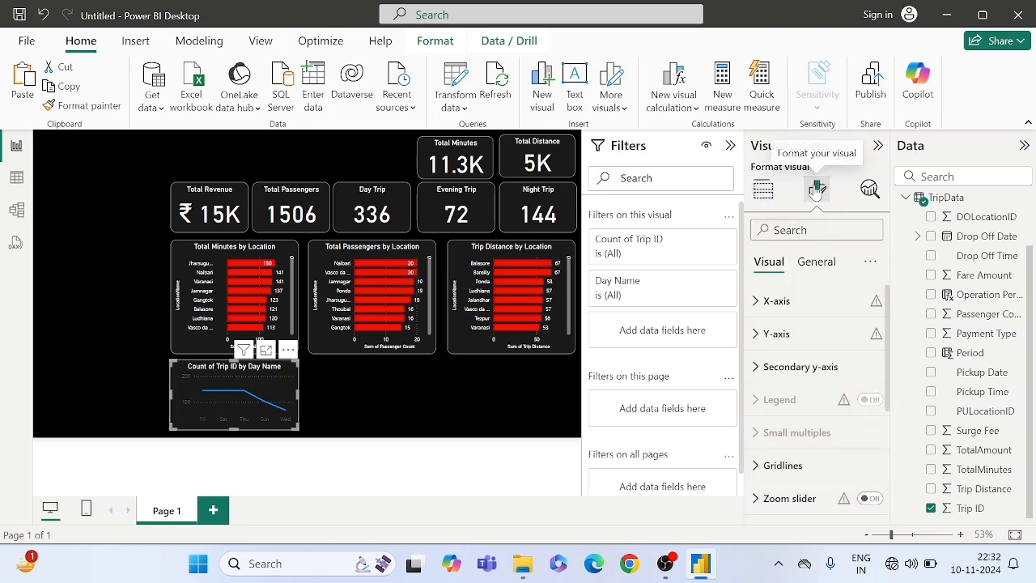
pyautogui.click(798, 226)
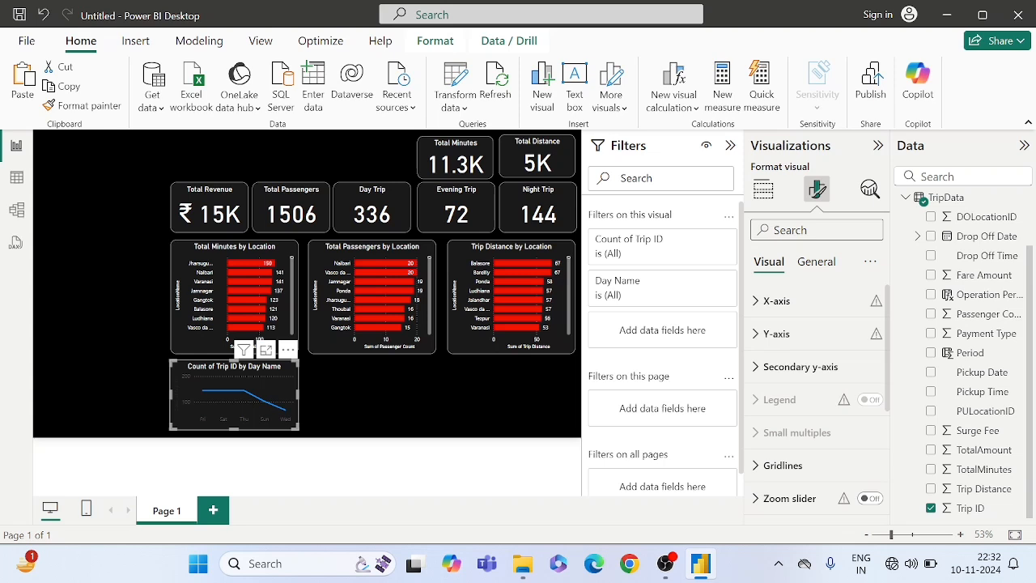
pyautogui.write('color')
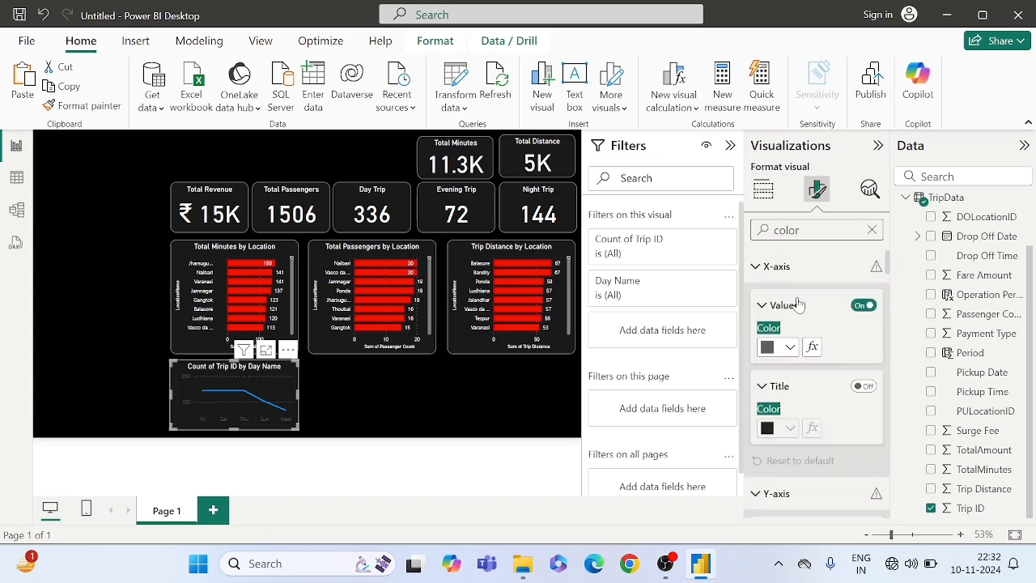
pyautogui.click(780, 352)
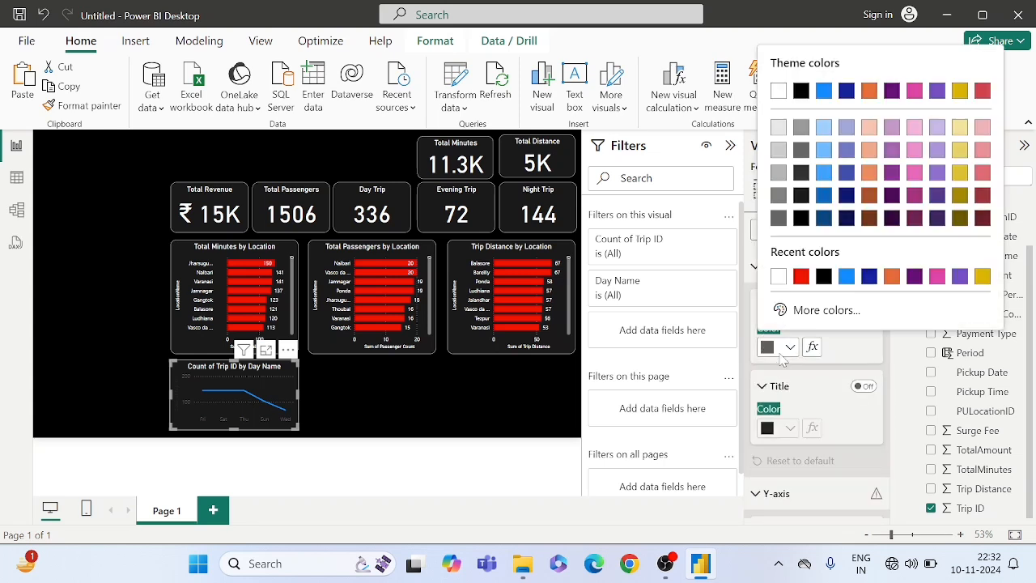
pyautogui.click(778, 276)
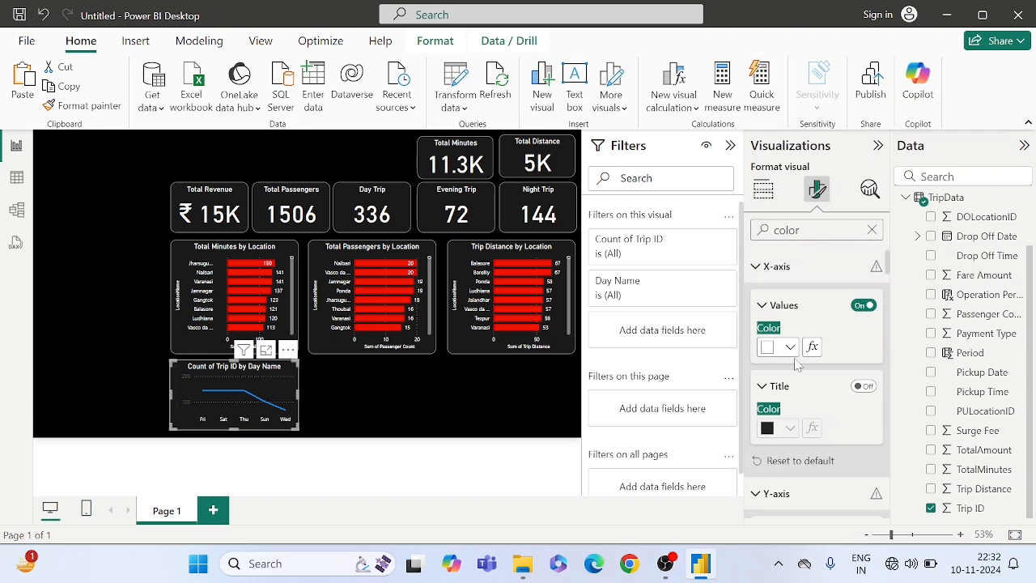
# - Set the line chart's Y-axis values and Y-axis title color to white
pyautogui.scroll(-2, 789, 343)
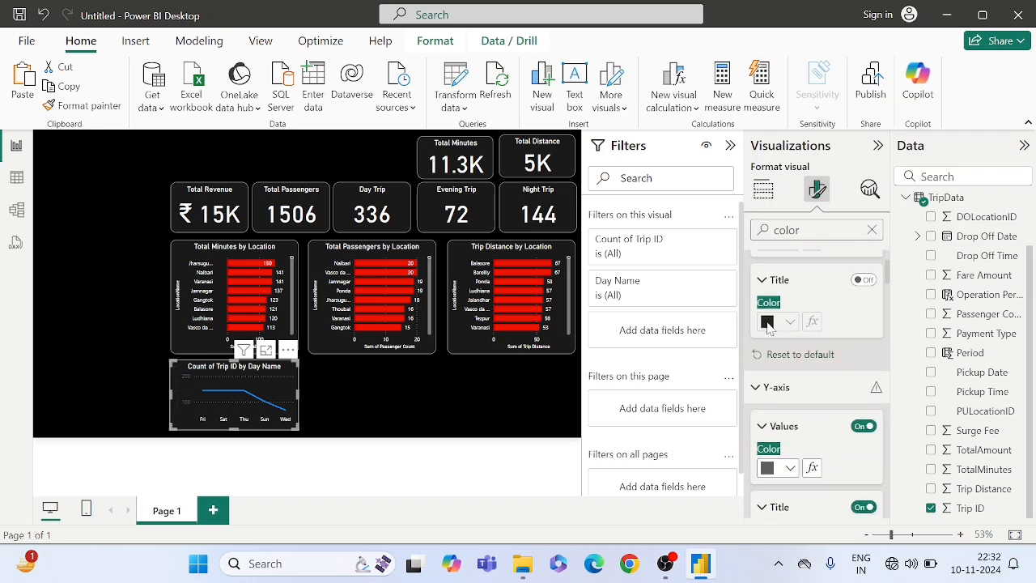
pyautogui.scroll(-2, 769, 339)
pyautogui.click(773, 398)
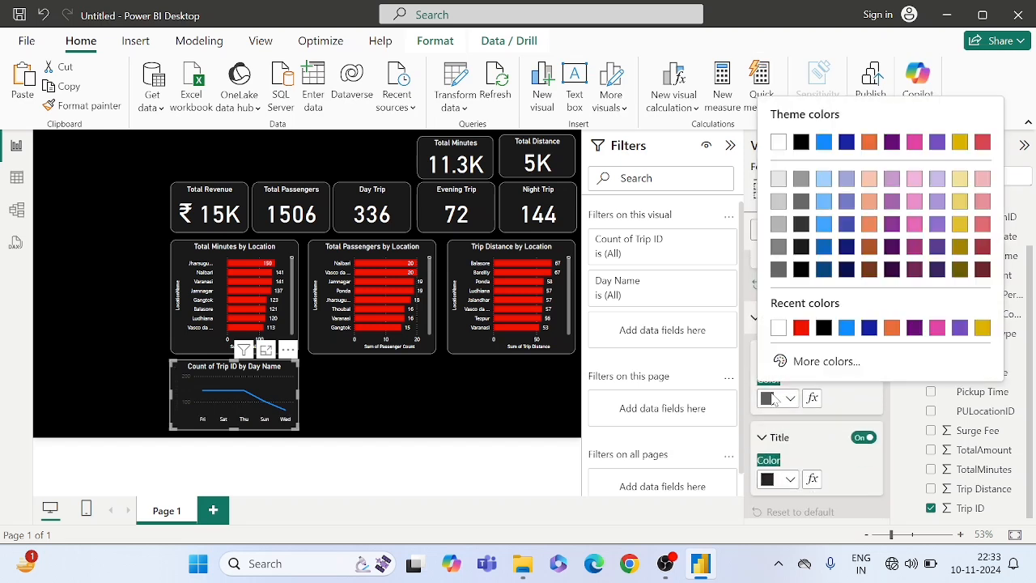
pyautogui.click(778, 327)
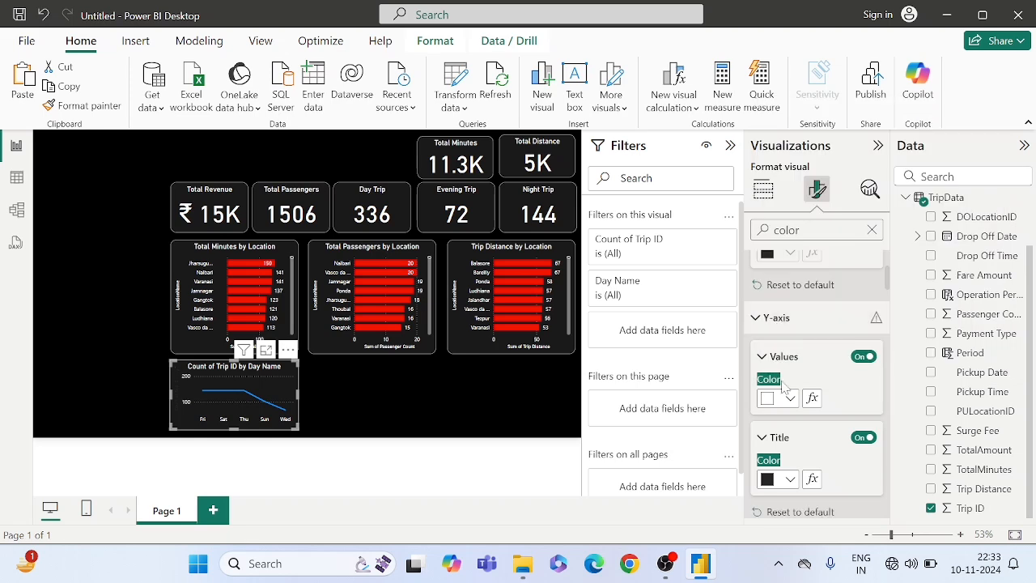
pyautogui.scroll(-2, 774, 396)
pyautogui.click(773, 393)
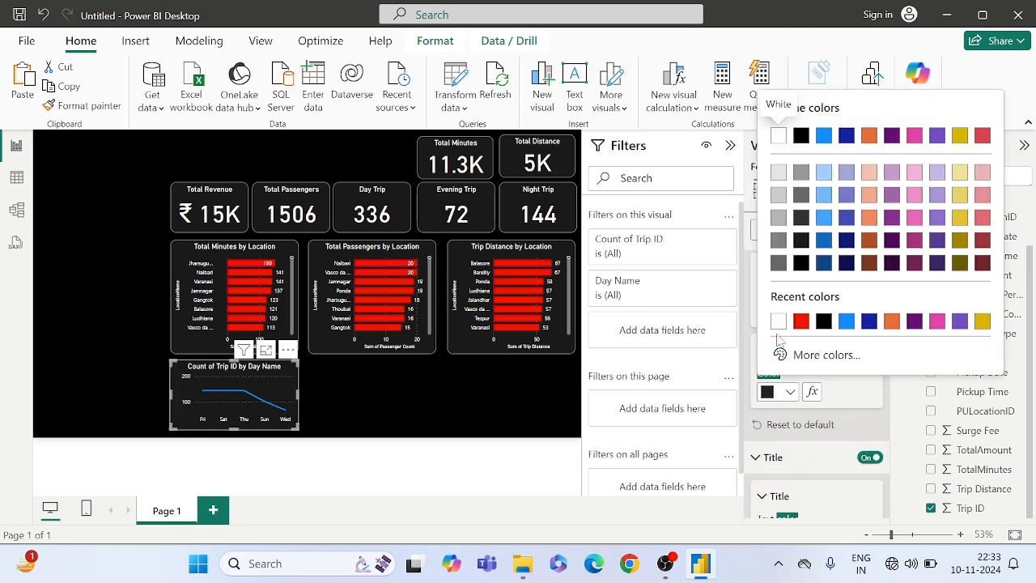
pyautogui.click(777, 328)
# - Change the line color of the Count of Trip ID by Day Name chart to red
pyautogui.scroll(-2, 791, 397)
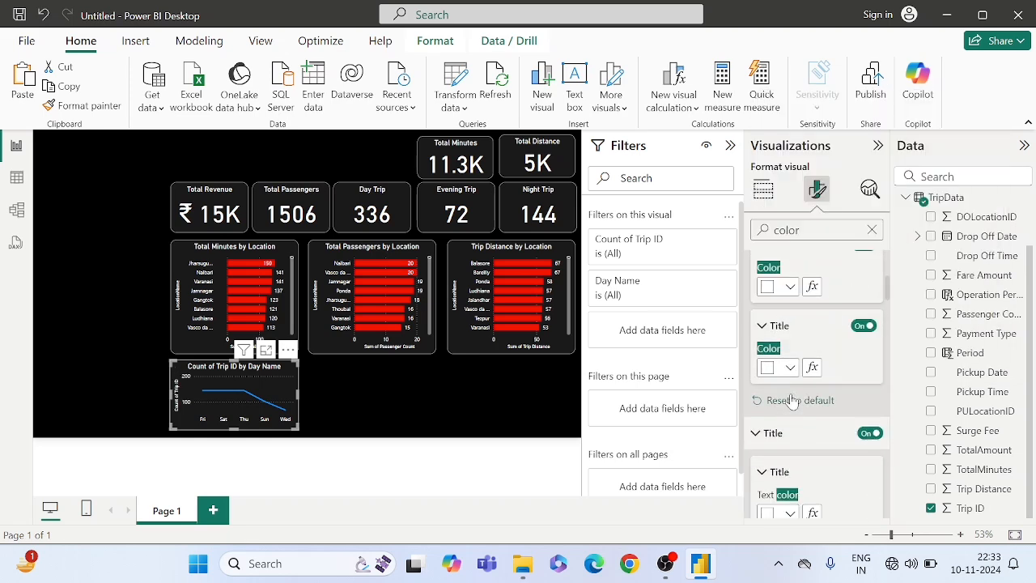
pyautogui.scroll(-4, 792, 400)
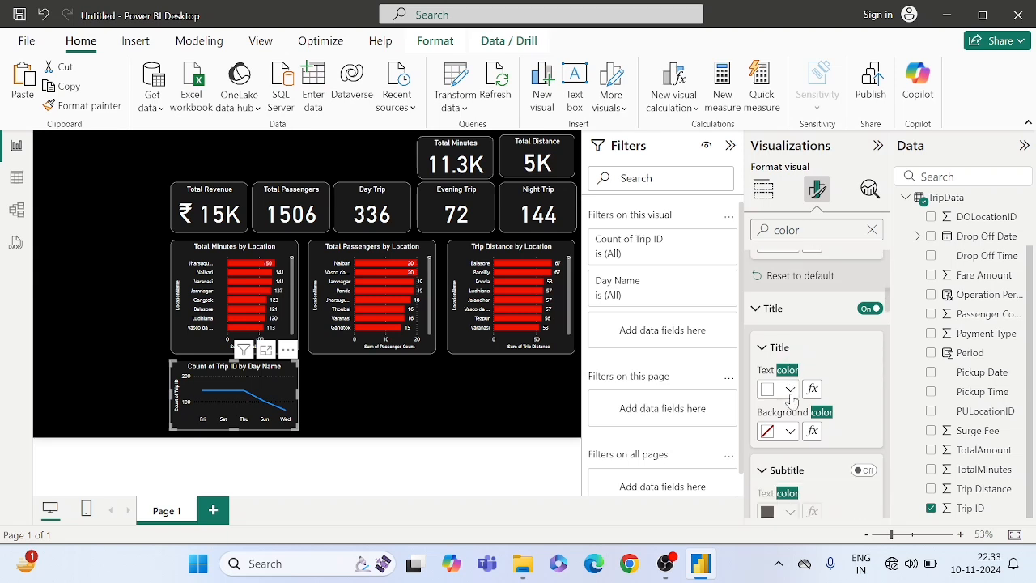
pyautogui.scroll(-5, 793, 399)
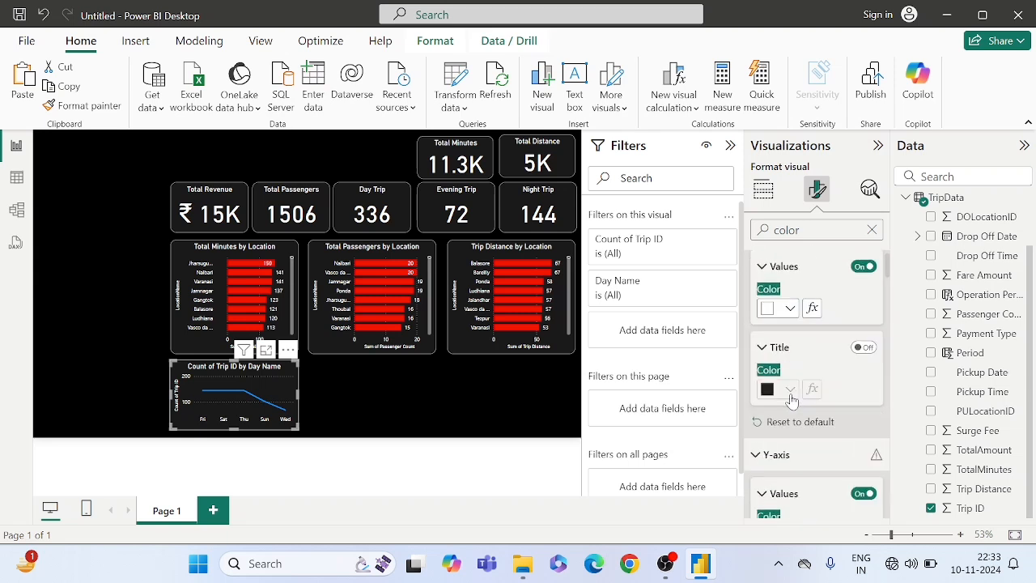
pyautogui.scroll(5, 791, 400)
pyautogui.scroll(-5, 792, 400)
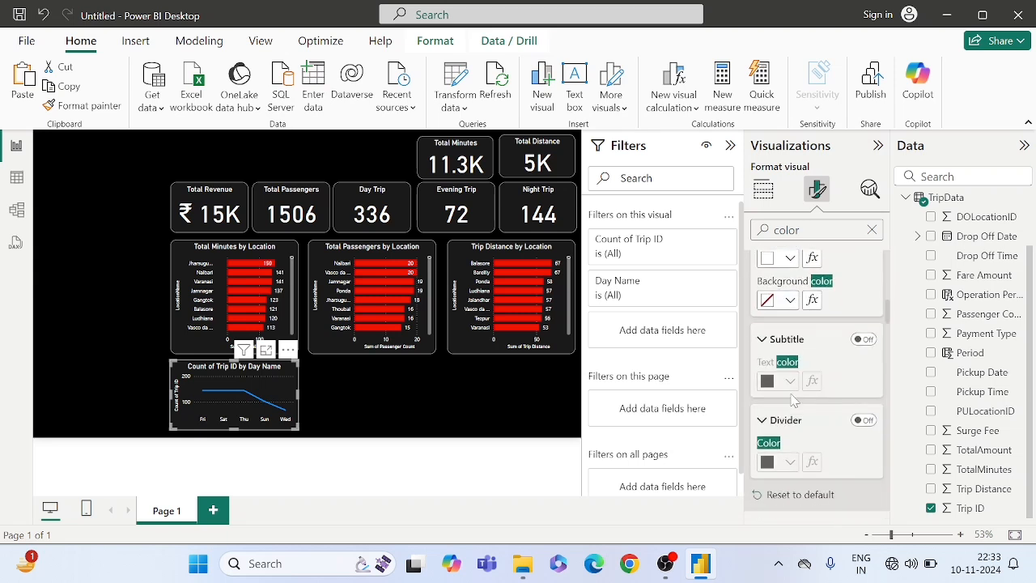
pyautogui.click(872, 231)
pyautogui.scroll(-2, 789, 337)
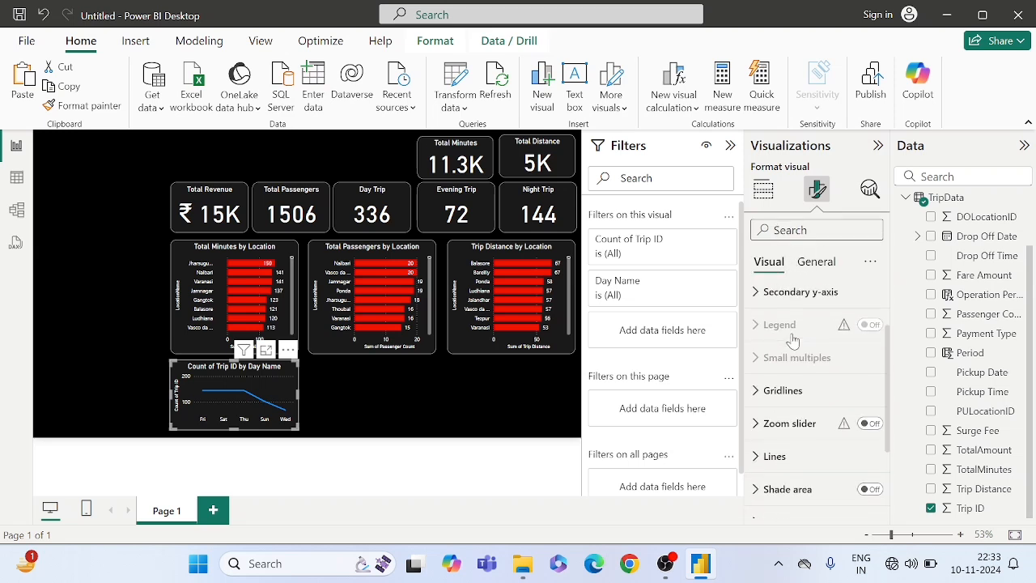
pyautogui.scroll(-2, 793, 339)
pyautogui.scroll(2, 791, 337)
pyautogui.scroll(-2, 793, 332)
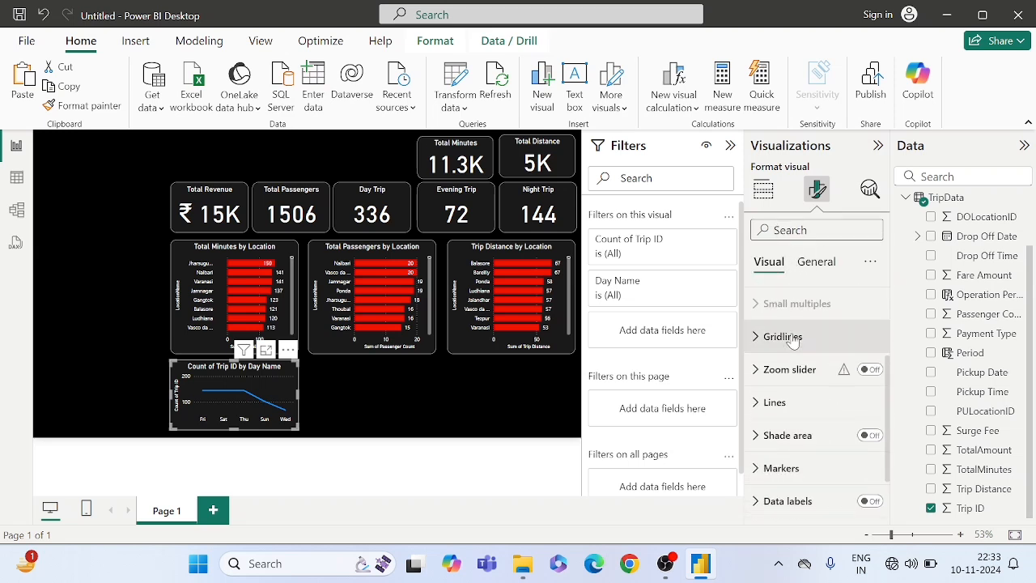
pyautogui.click(777, 401)
pyautogui.scroll(-3, 789, 405)
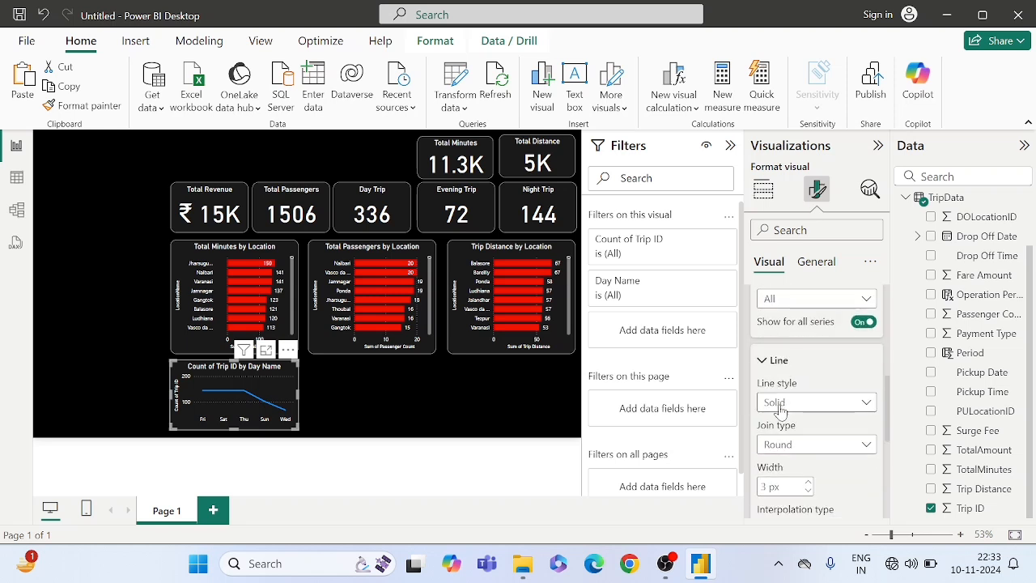
pyautogui.scroll(-2, 793, 432)
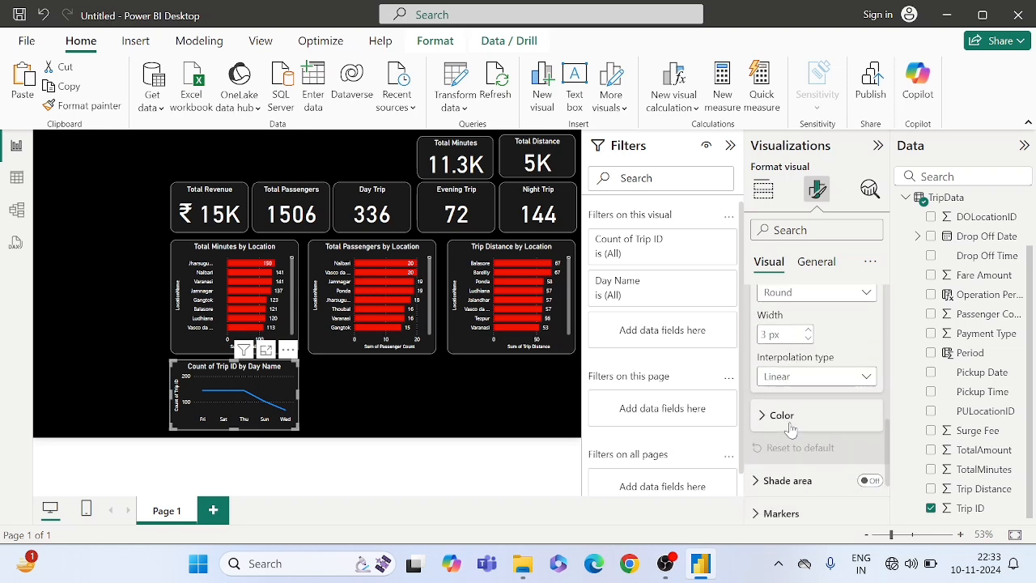
pyautogui.click(779, 421)
pyautogui.scroll(-3, 779, 422)
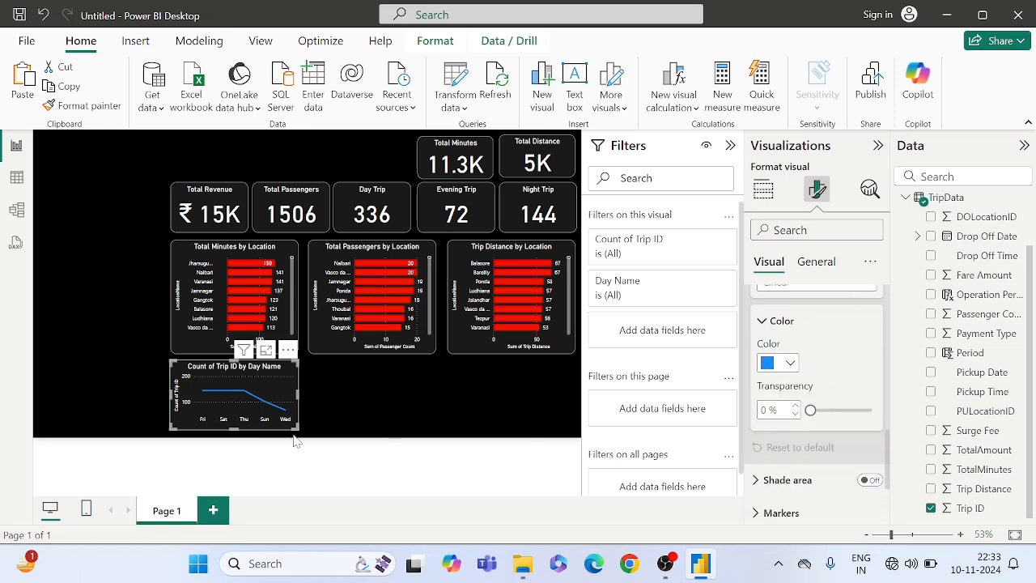
pyautogui.click(770, 363)
pyautogui.click(799, 292)
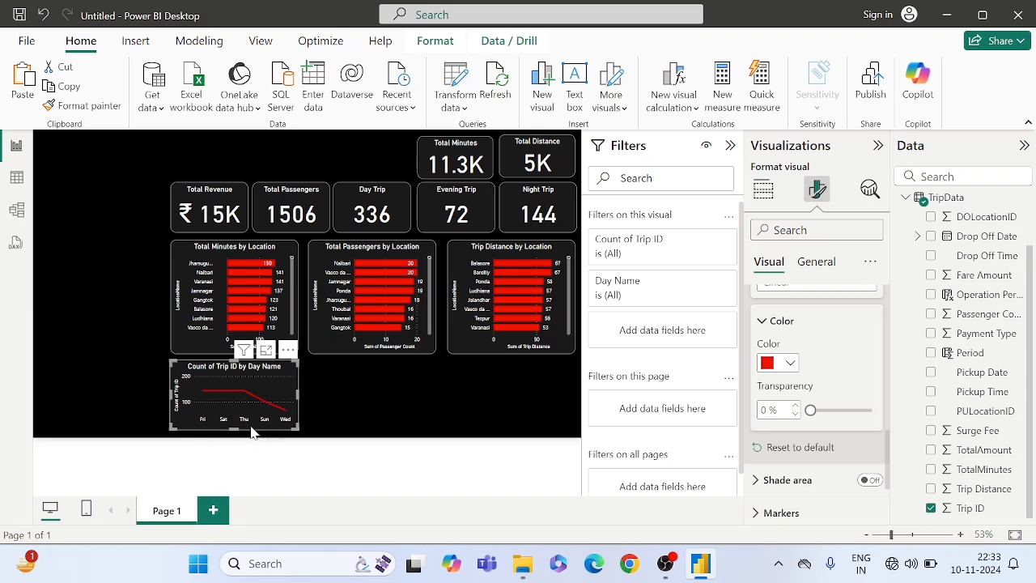
pyautogui.click(320, 412)
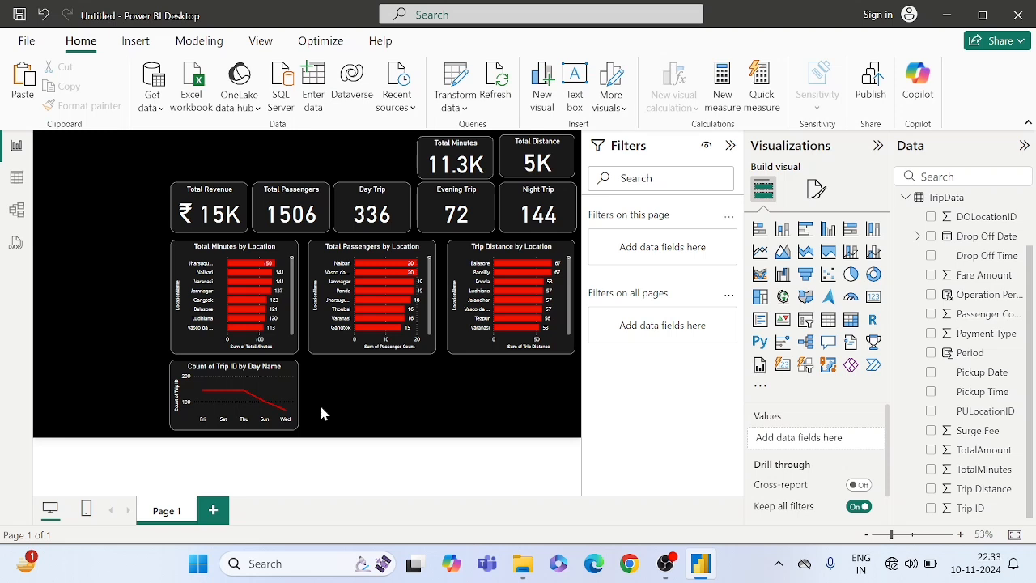
# - Change the title of the Count of Trip ID by Day Name line chart to "Total Trip by Day"
pyautogui.moveTo(280, 385)
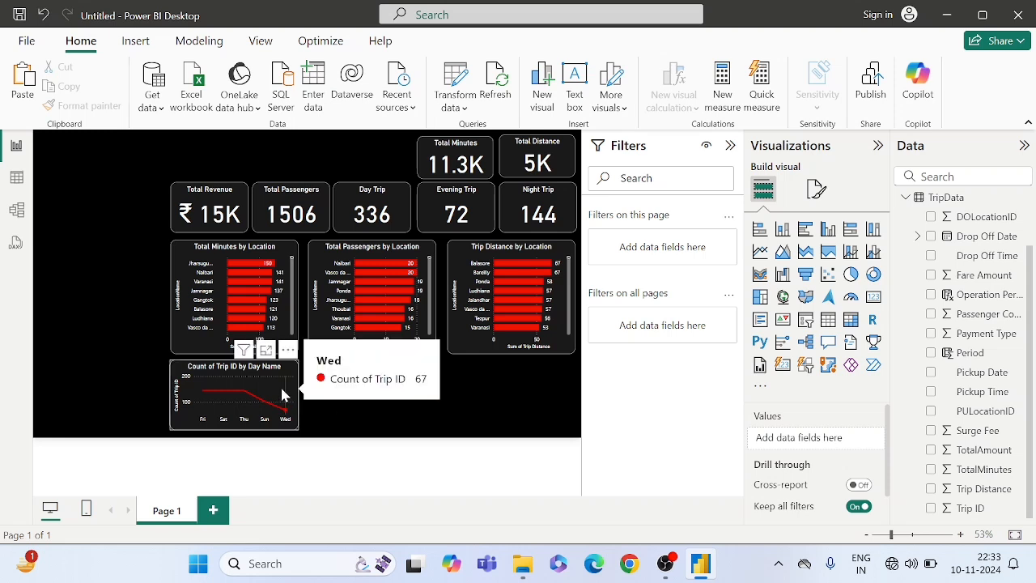
pyautogui.click(280, 368)
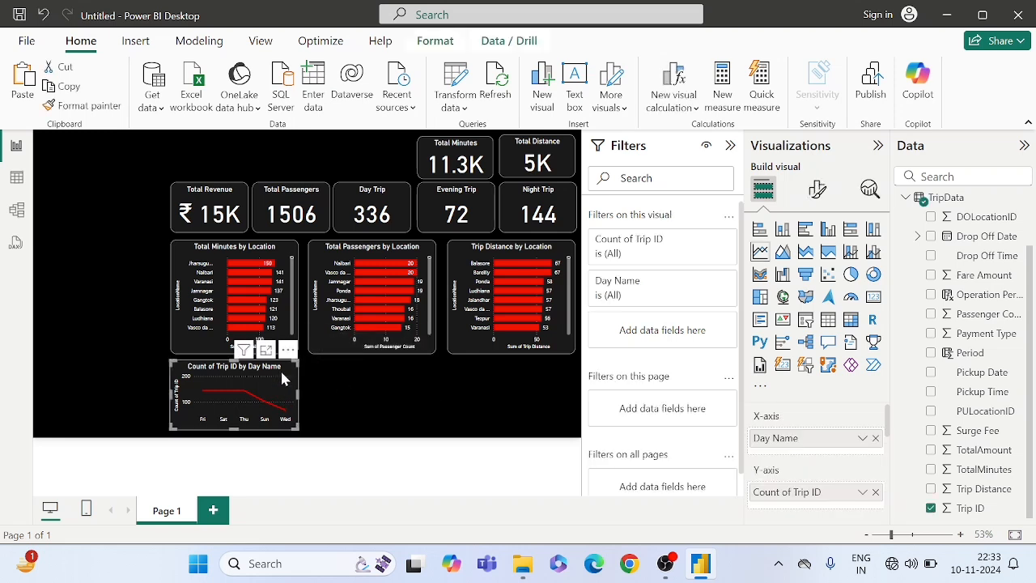
pyautogui.click(818, 188)
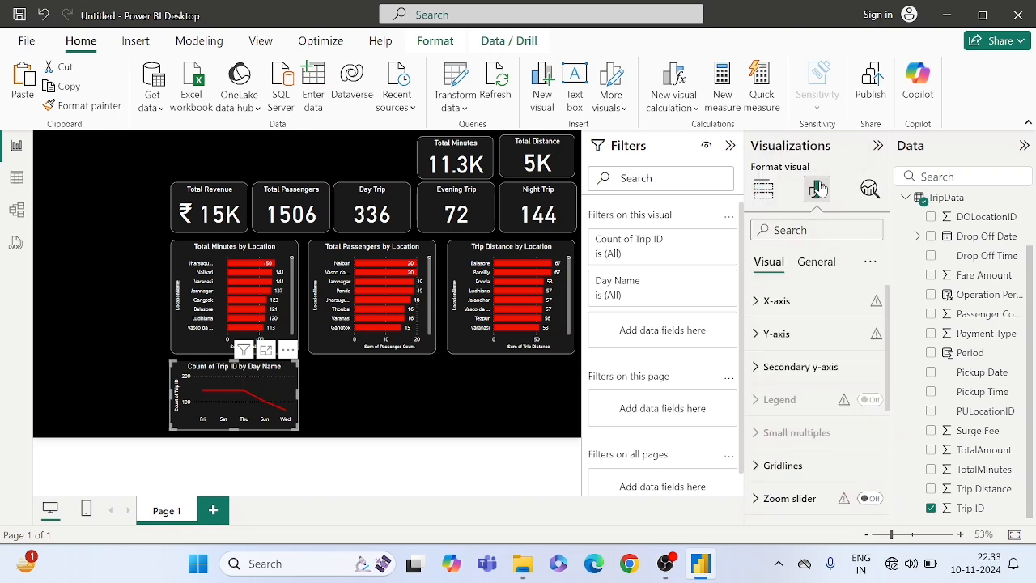
pyautogui.click(811, 264)
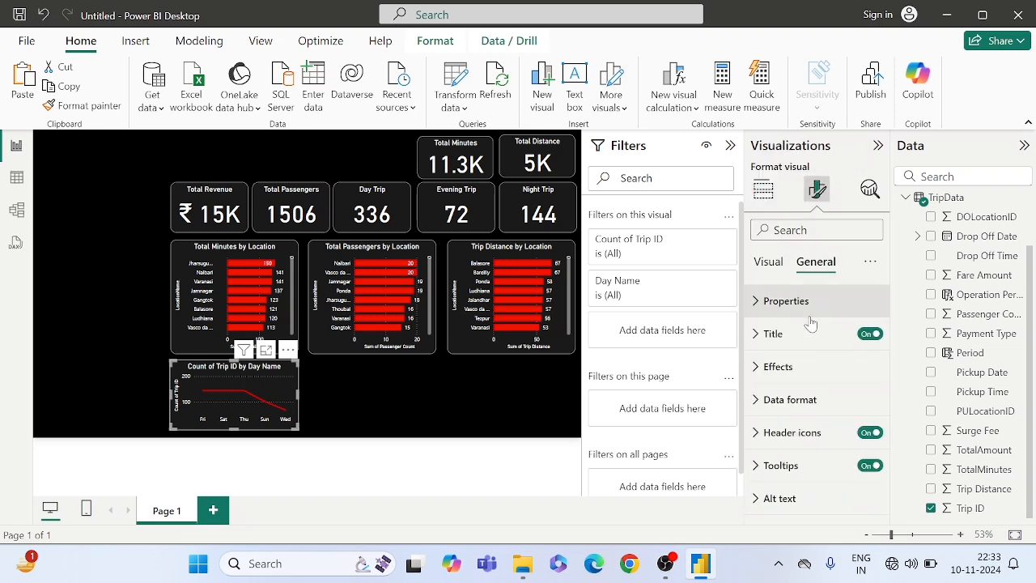
pyautogui.click(780, 344)
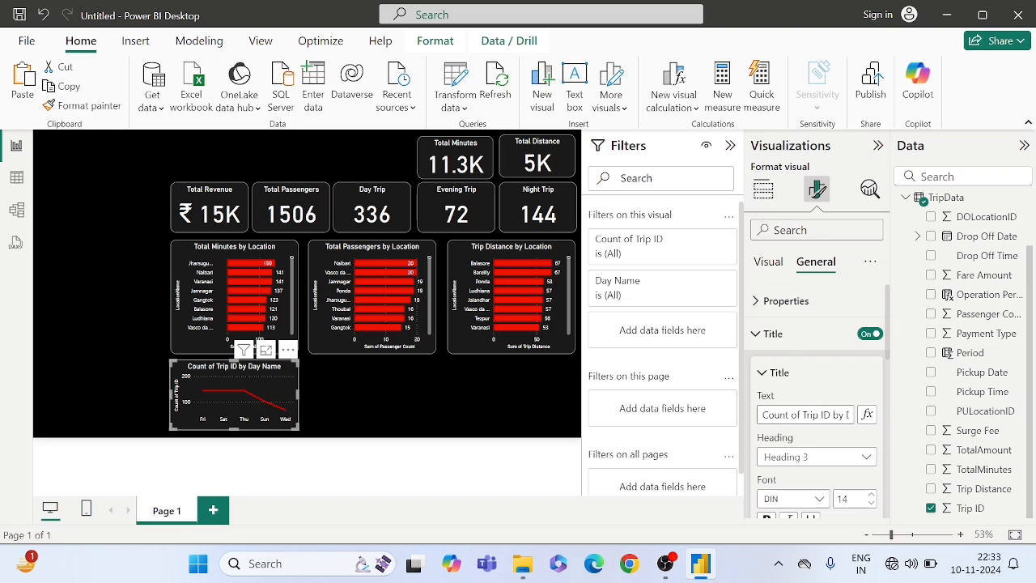
pyautogui.moveTo(803, 414); pyautogui.dragTo(725, 419)
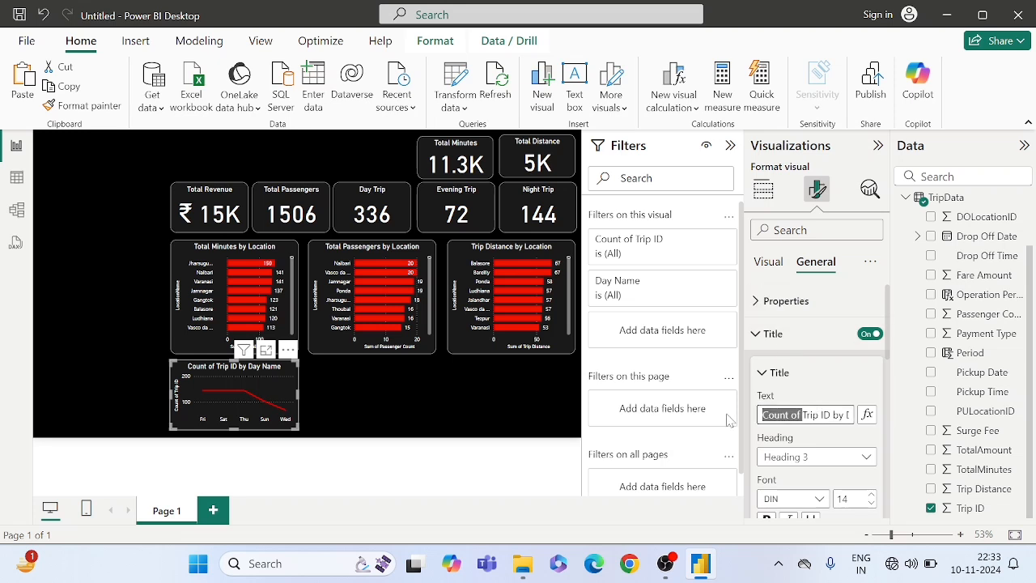
pyautogui.write('Tota')
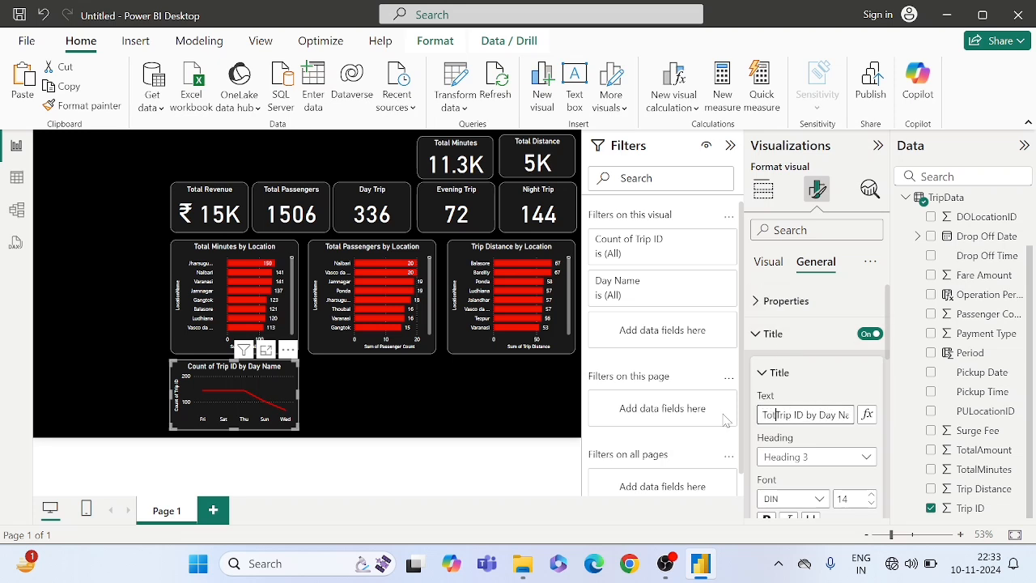
pyautogui.write('l')
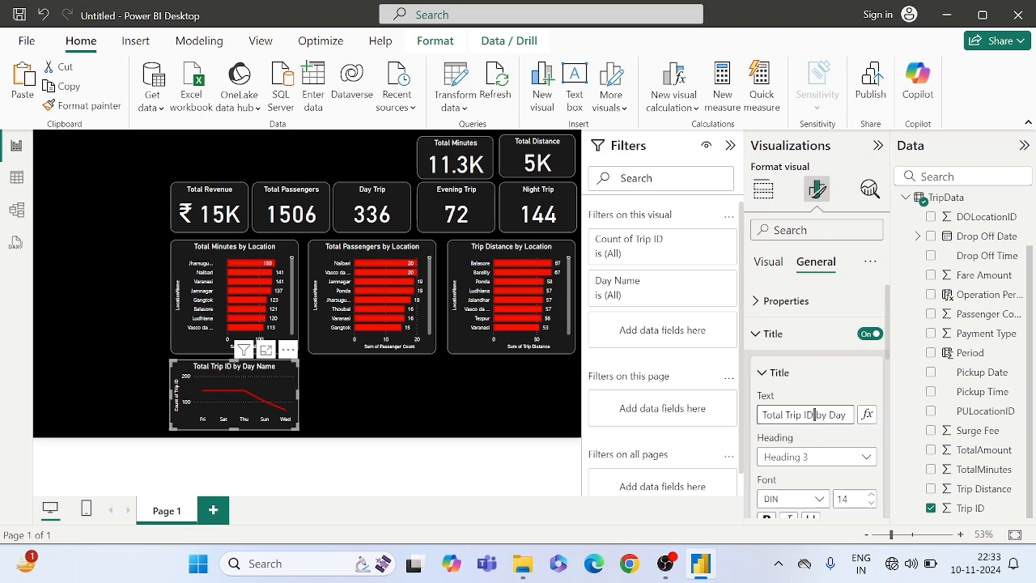
pyautogui.press('BackSpace')
pyautogui.press('BackSpace')
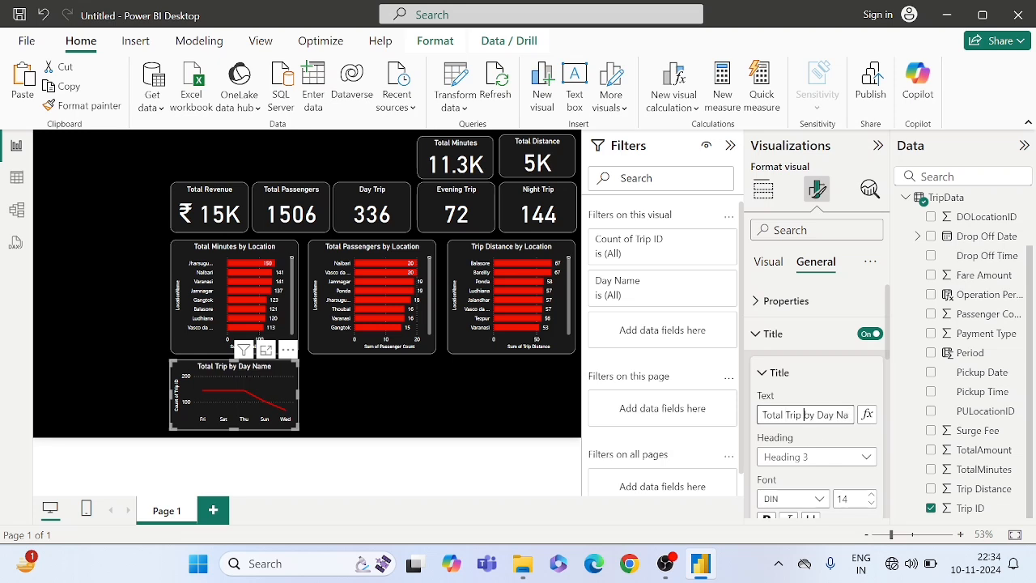
pyautogui.click(834, 414)
pyautogui.press('Delete')
pyautogui.press('Delete')
pyautogui.press('Delete')
pyautogui.press('Delete')
pyautogui.press('Delete')
pyautogui.click(316, 405)
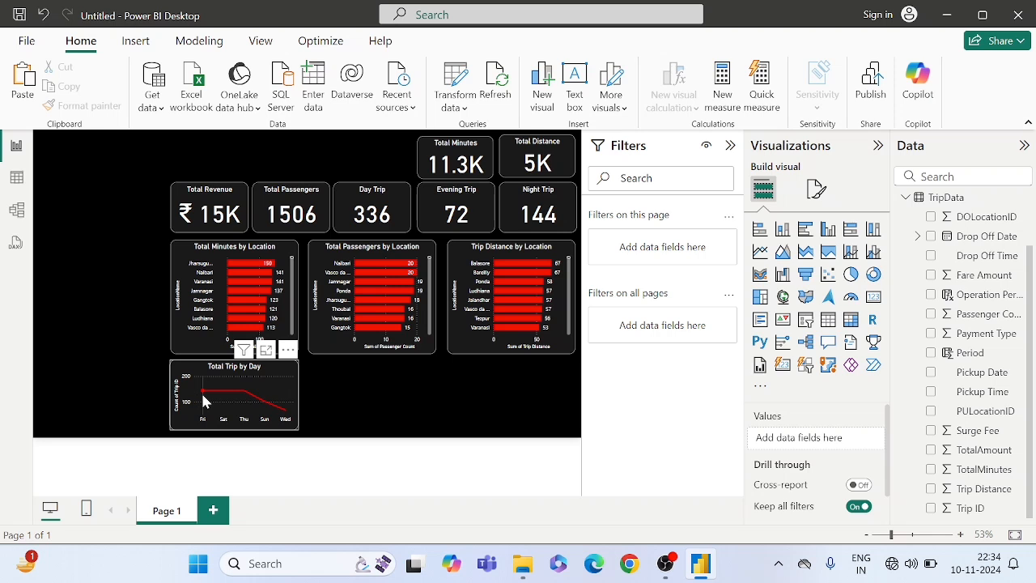
# - Add an area chart and place it beside the Total Trip by Day chart, below Total Passengers by Location
pyautogui.moveTo(204, 401)
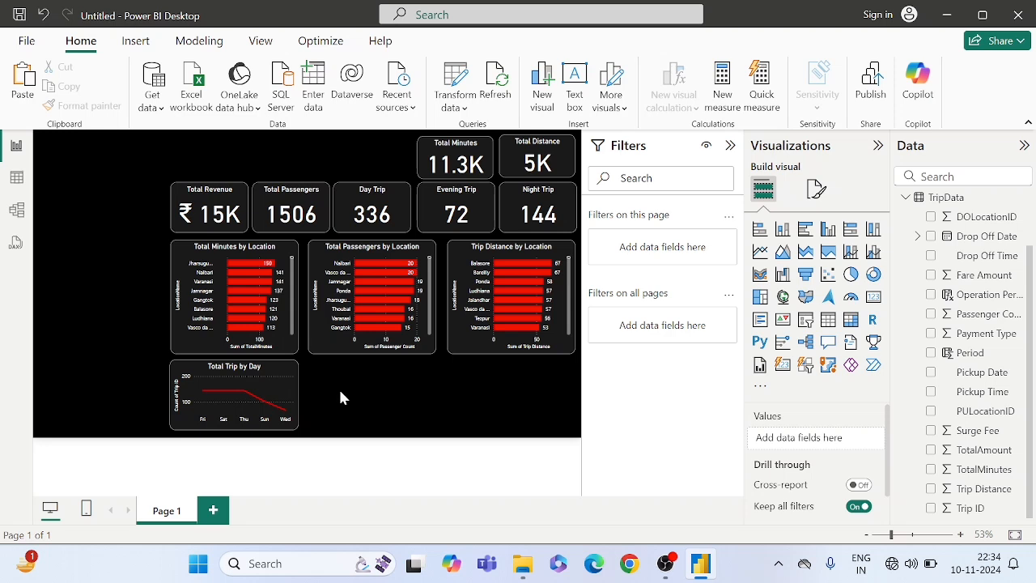
pyautogui.click(782, 253)
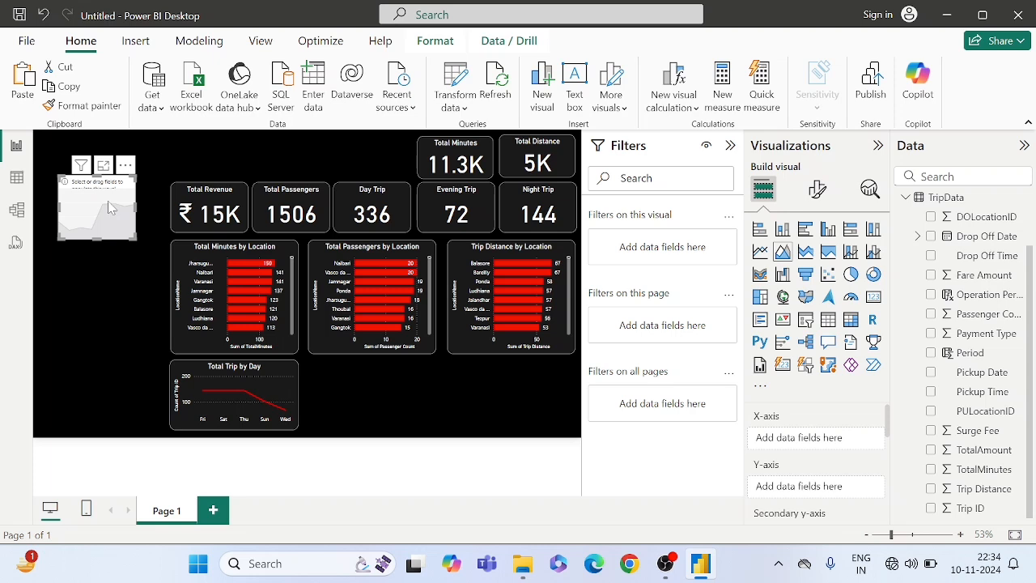
pyautogui.moveTo(109, 207); pyautogui.dragTo(430, 427)
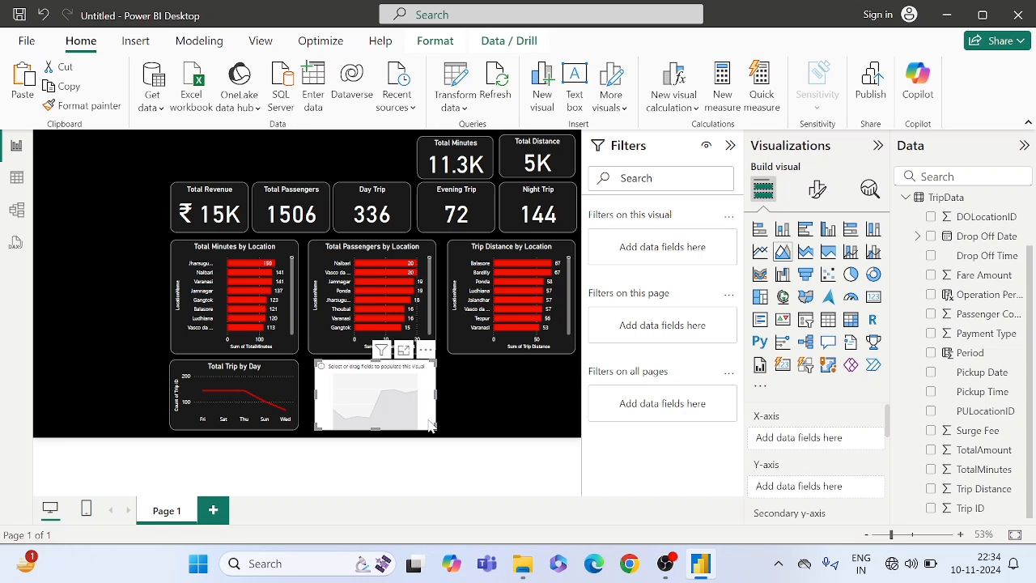
# - Assign Day Name from the Date table to the area chart's X-axis and TotalAmount from TripData to its Y-axis
pyautogui.scroll(2, 941, 281)
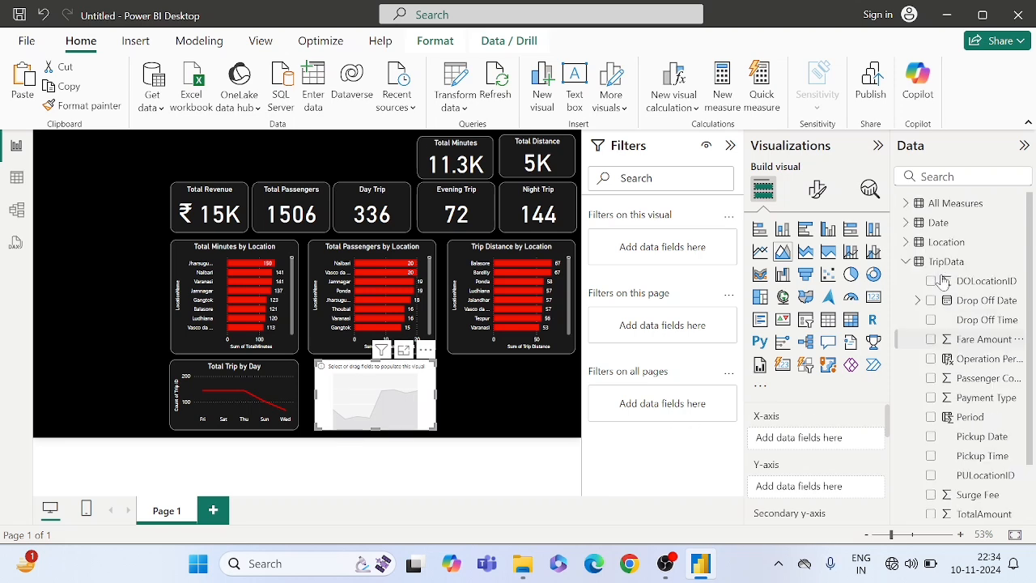
pyautogui.click(907, 223)
pyautogui.moveTo(975, 243); pyautogui.dragTo(826, 429)
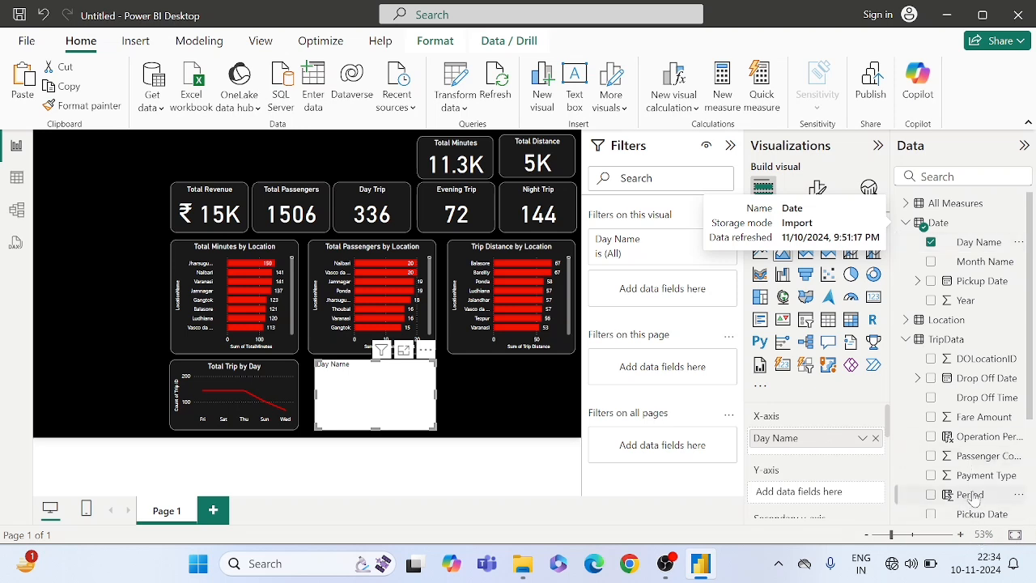
pyautogui.scroll(-3, 973, 498)
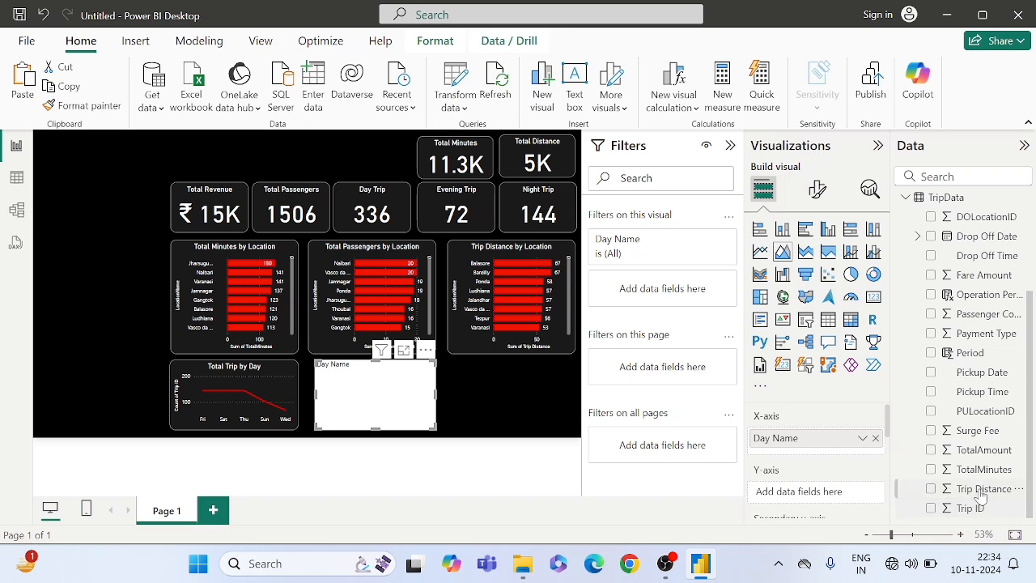
pyautogui.moveTo(978, 454); pyautogui.dragTo(823, 491)
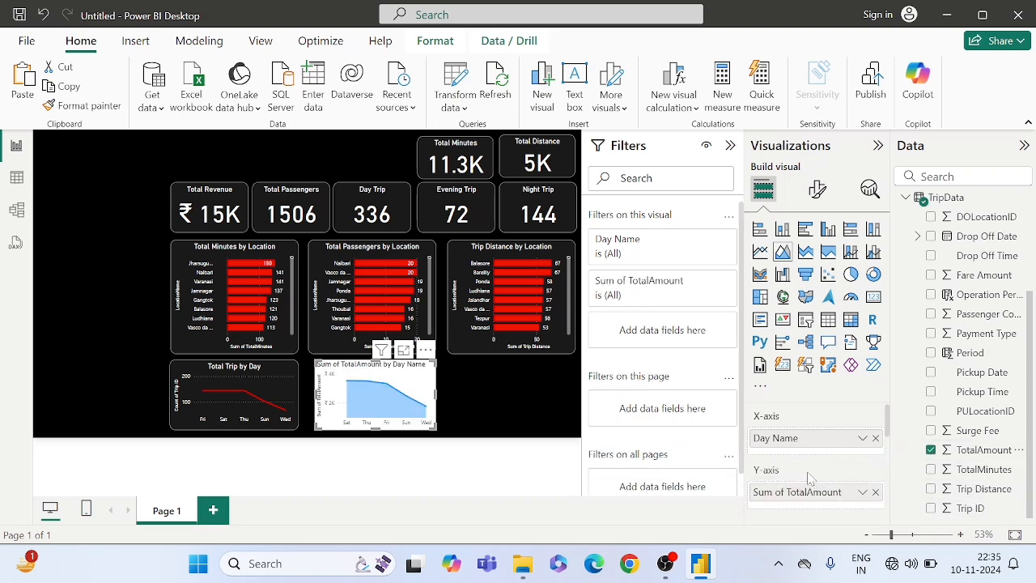
# - Copy the formatting of the Total Trip by Day chart onto the area chart with Format Painter
pyautogui.click(276, 375)
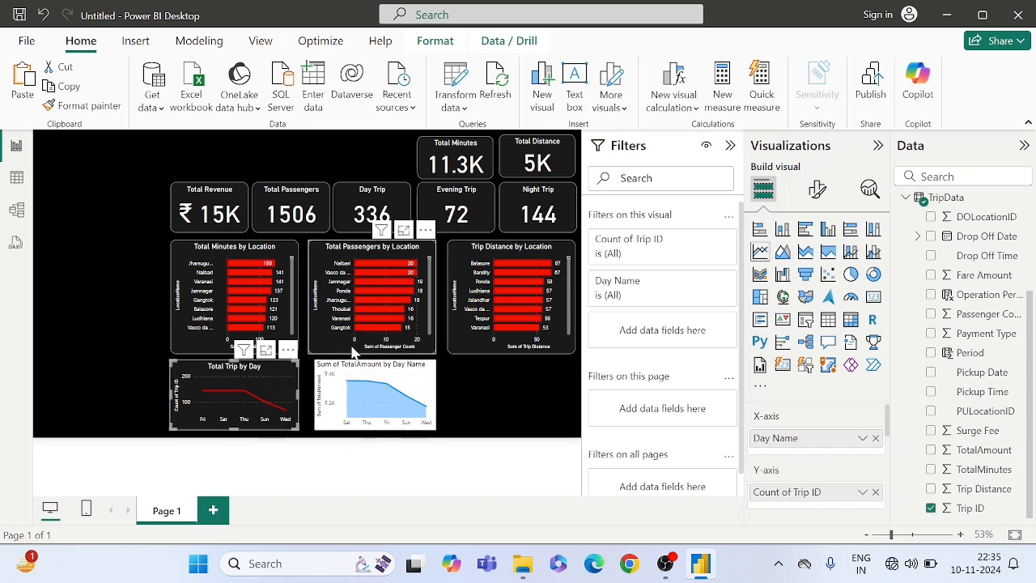
pyautogui.click(89, 106)
pyautogui.click(89, 106)
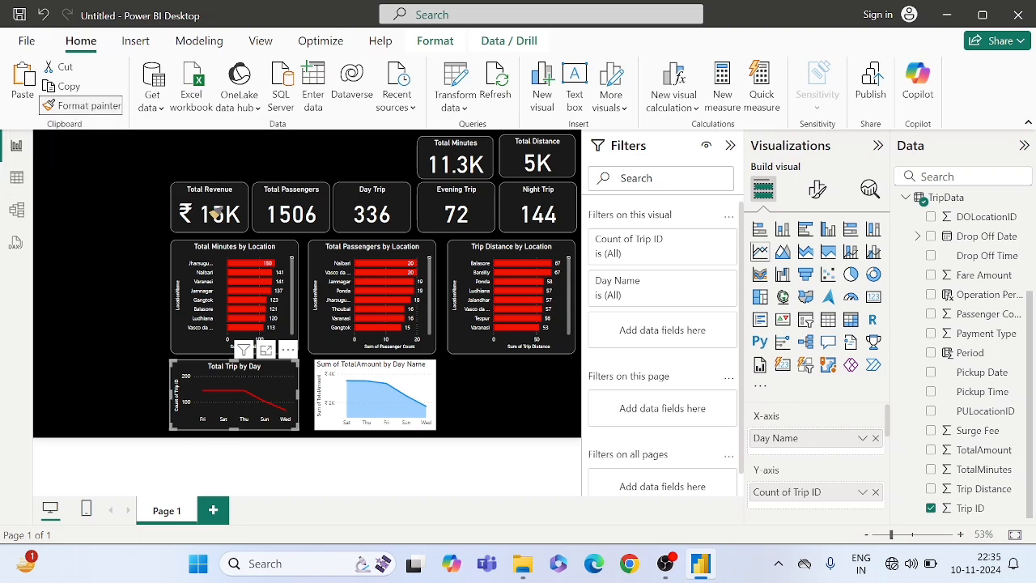
pyautogui.click(340, 369)
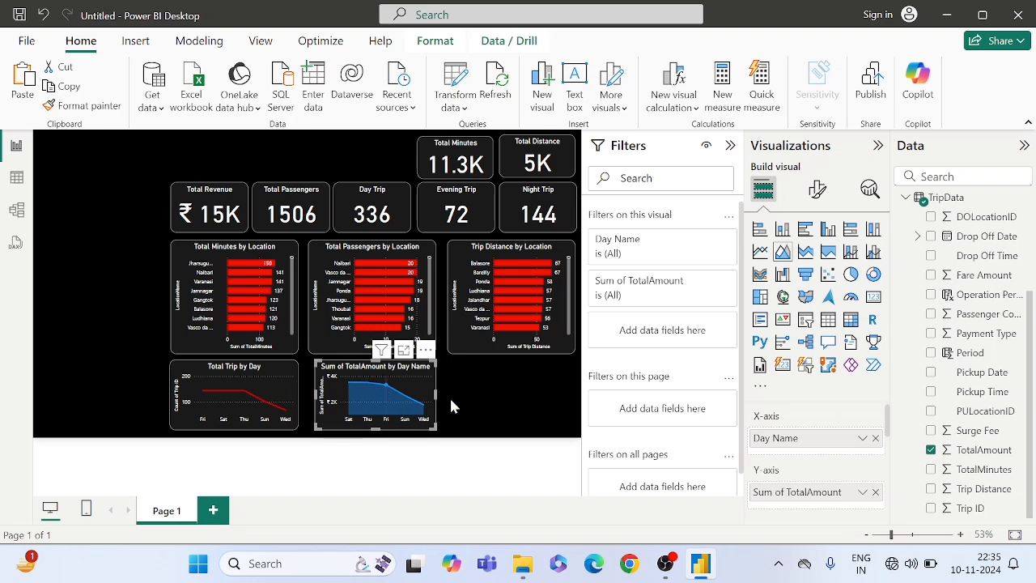
# - Change the area chart's title to "Total Revenue by Day"
pyautogui.click(816, 191)
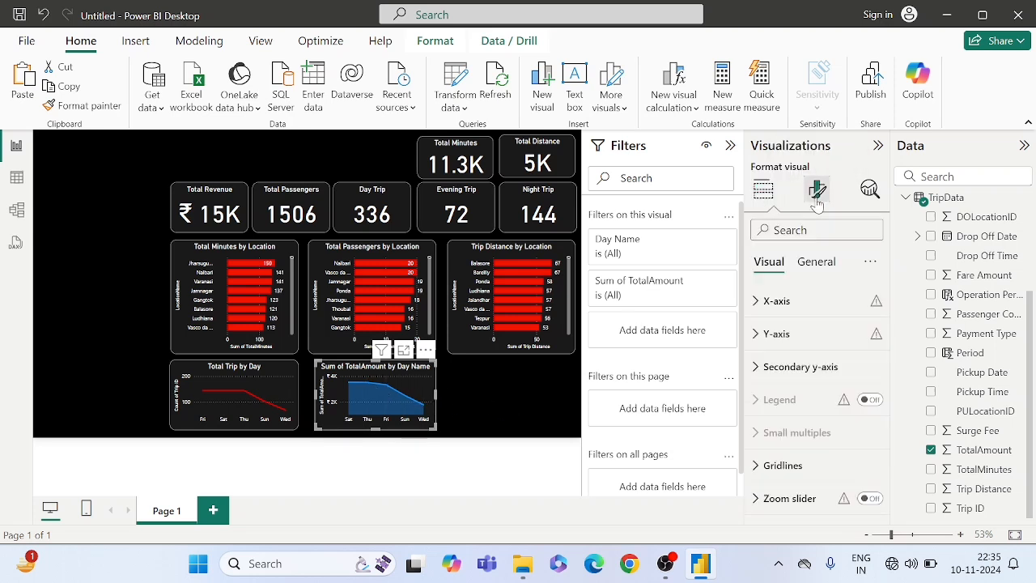
pyautogui.click(816, 263)
pyautogui.click(785, 333)
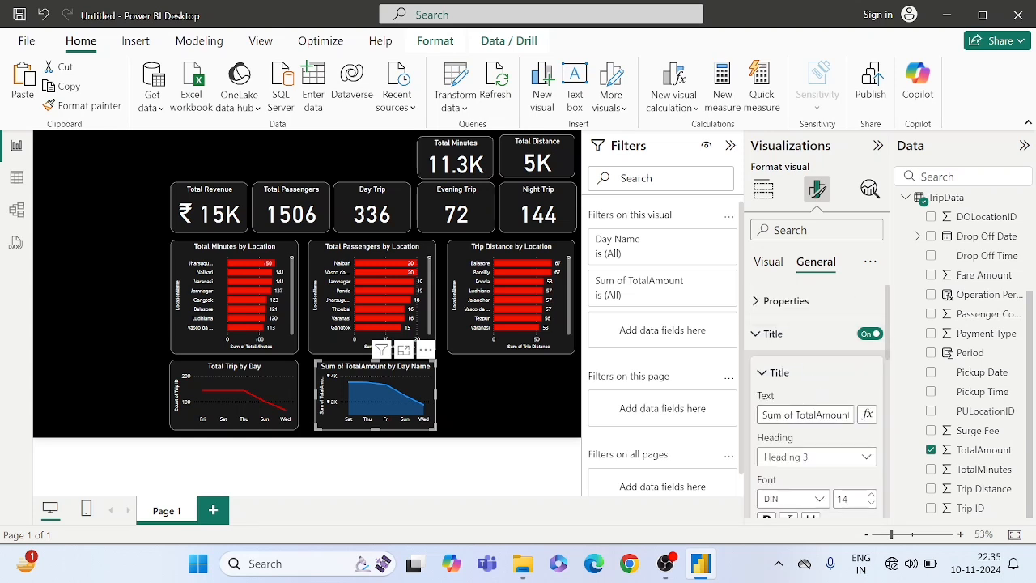
pyautogui.moveTo(850, 414); pyautogui.dragTo(738, 419)
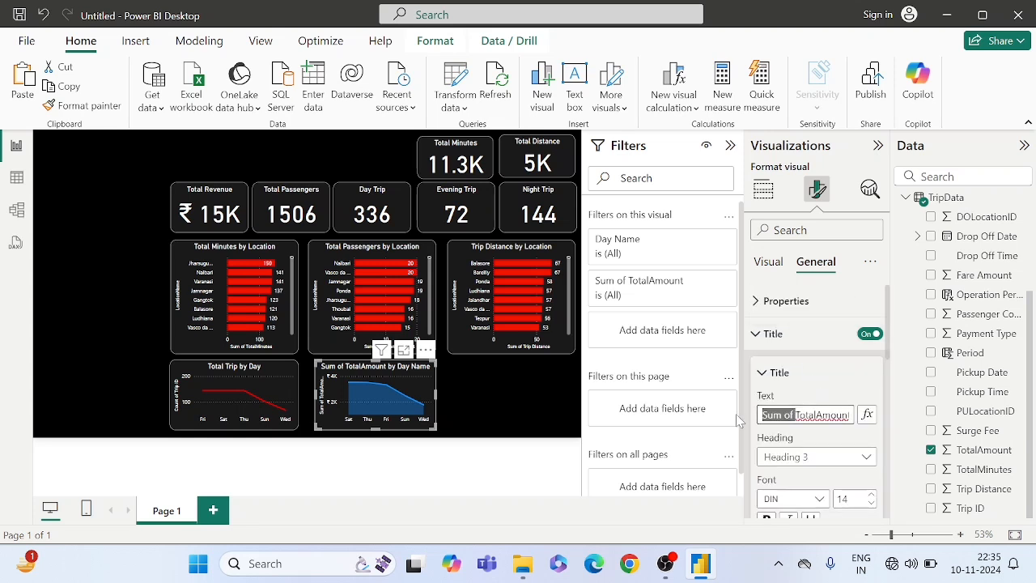
pyautogui.press('BackSpace')
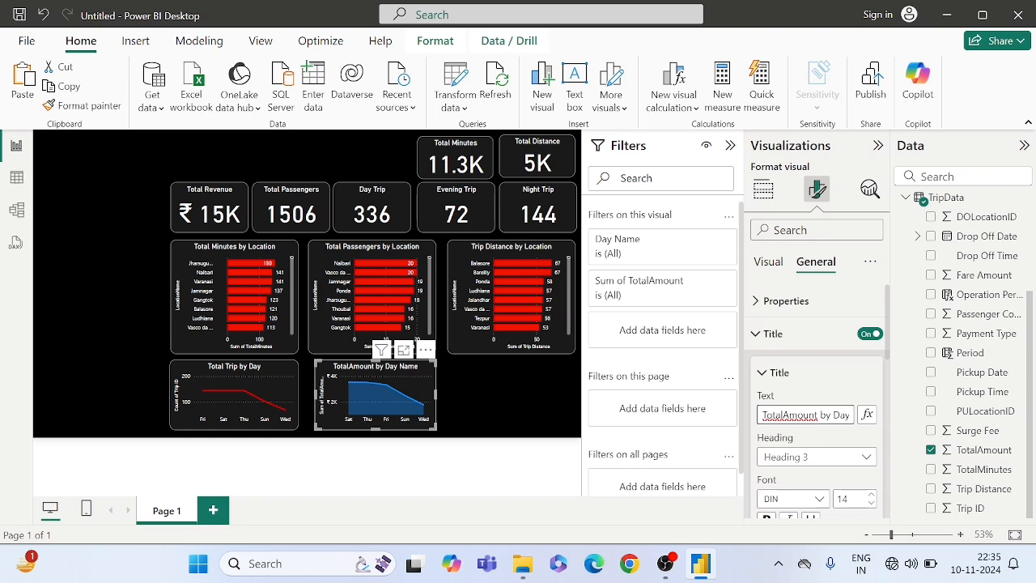
pyautogui.press('BackSpace')
pyautogui.press('BackSpace')
pyautogui.press('BackSpace')
pyautogui.press('BackSpace')
pyautogui.press('BackSpace')
pyautogui.press('BackSpace')
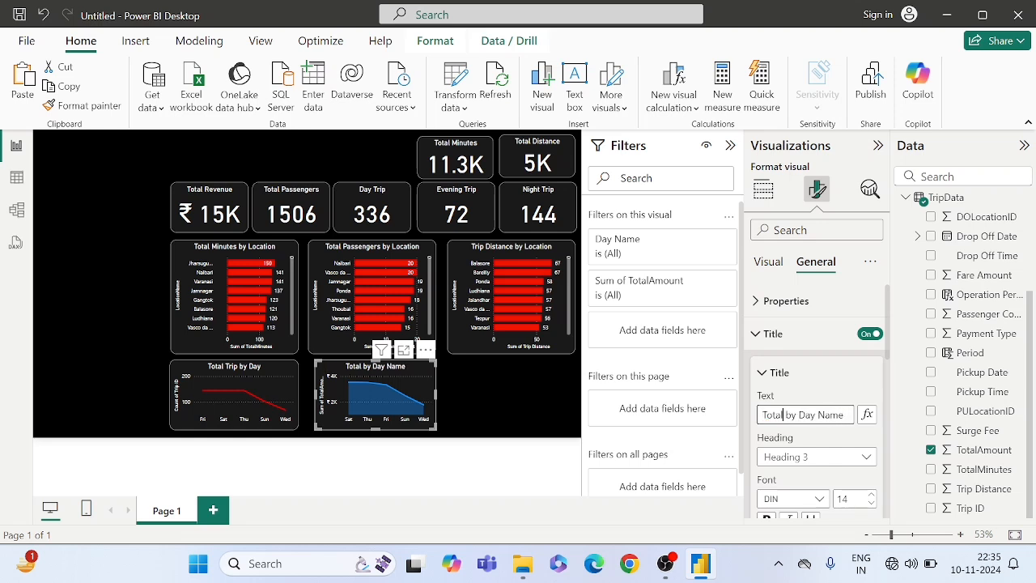
pyautogui.write('Reve')
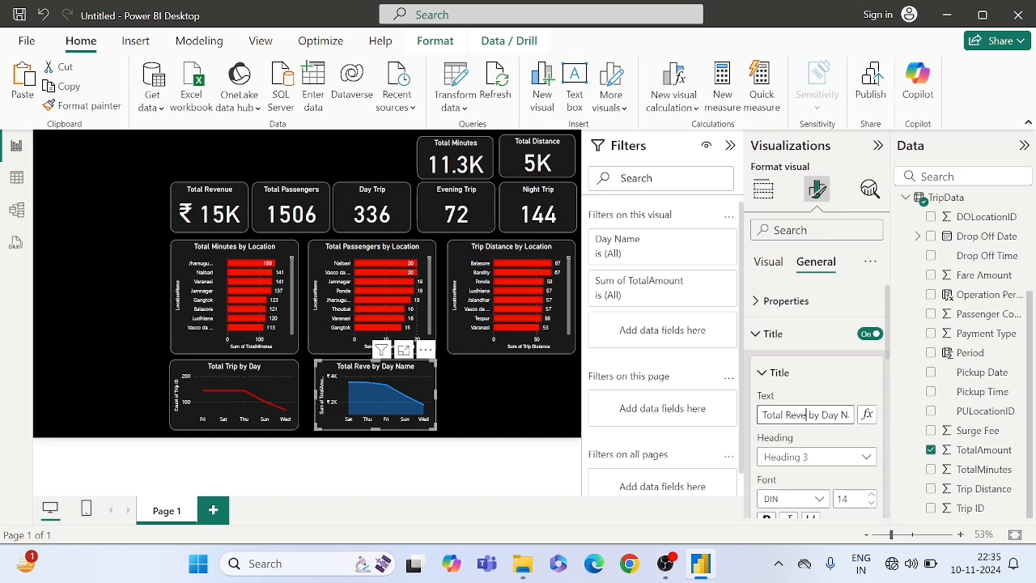
pyautogui.write('nue')
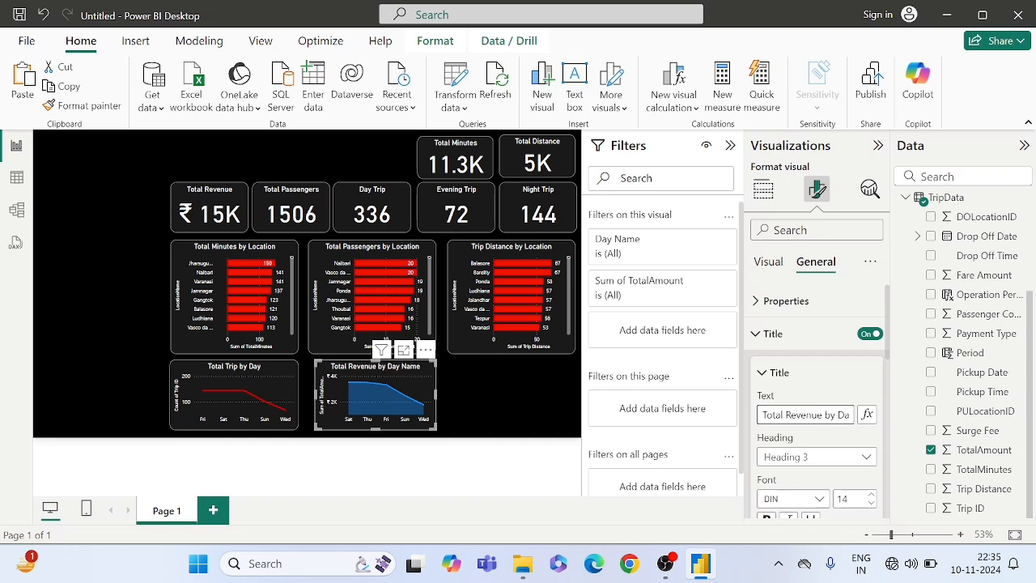
pyautogui.press('End')
pyautogui.press('BackSpace')
pyautogui.press('BackSpace')
pyautogui.press('BackSpace')
pyautogui.press('BackSpace')
pyautogui.press('BackSpace')
pyautogui.press('BackSpace')
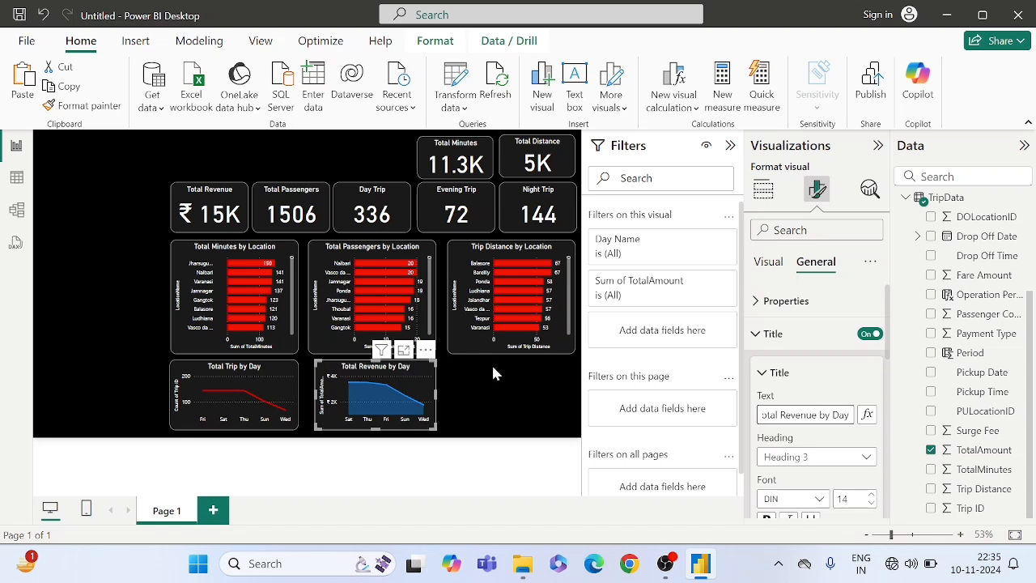
# - Set the line color of the Total Revenue by Day area chart to red
pyautogui.click(775, 262)
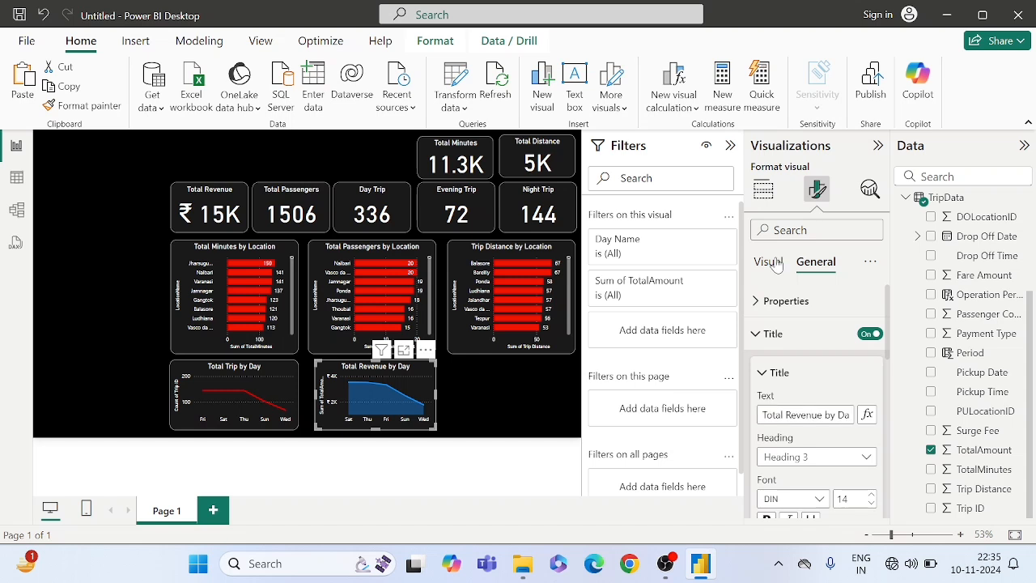
pyautogui.scroll(-4, 785, 340)
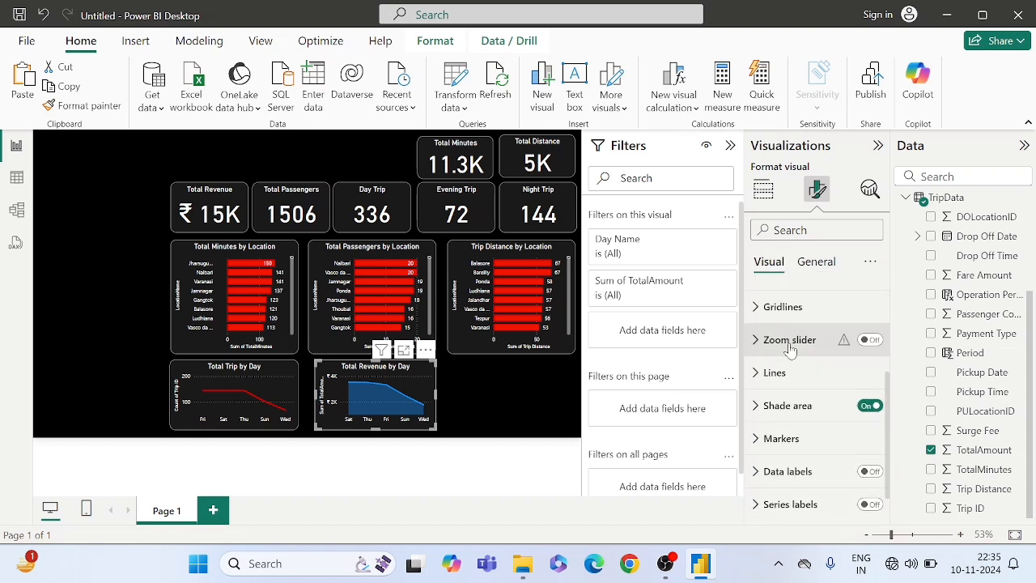
pyautogui.scroll(-1, 775, 371)
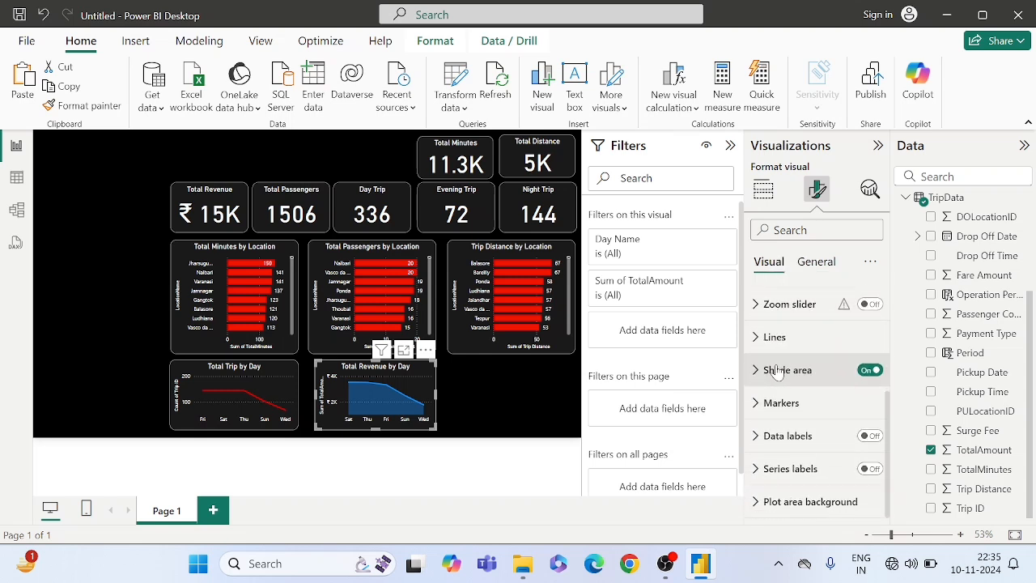
pyautogui.click(778, 348)
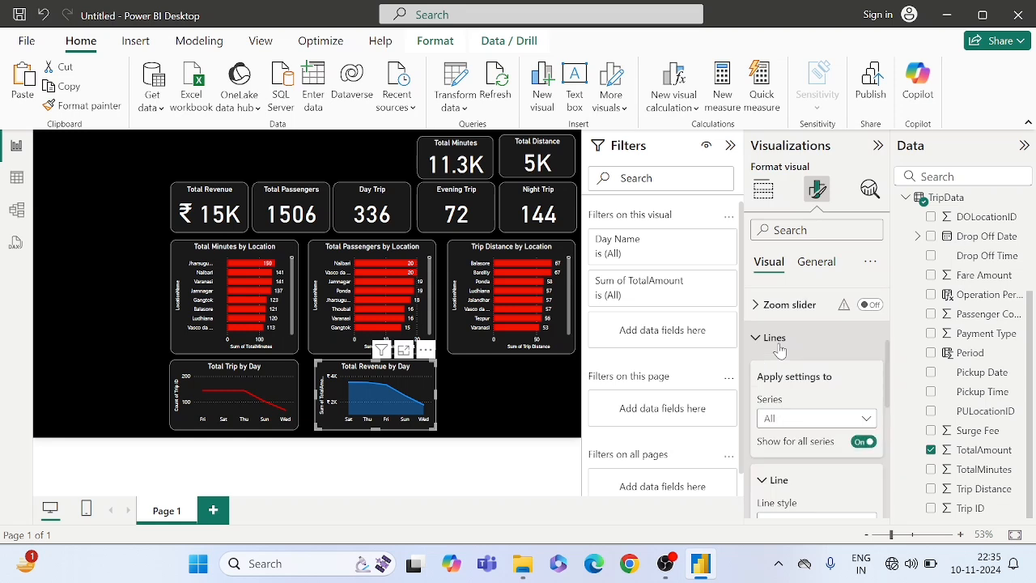
pyautogui.scroll(-2, 786, 408)
pyautogui.scroll(-5, 785, 461)
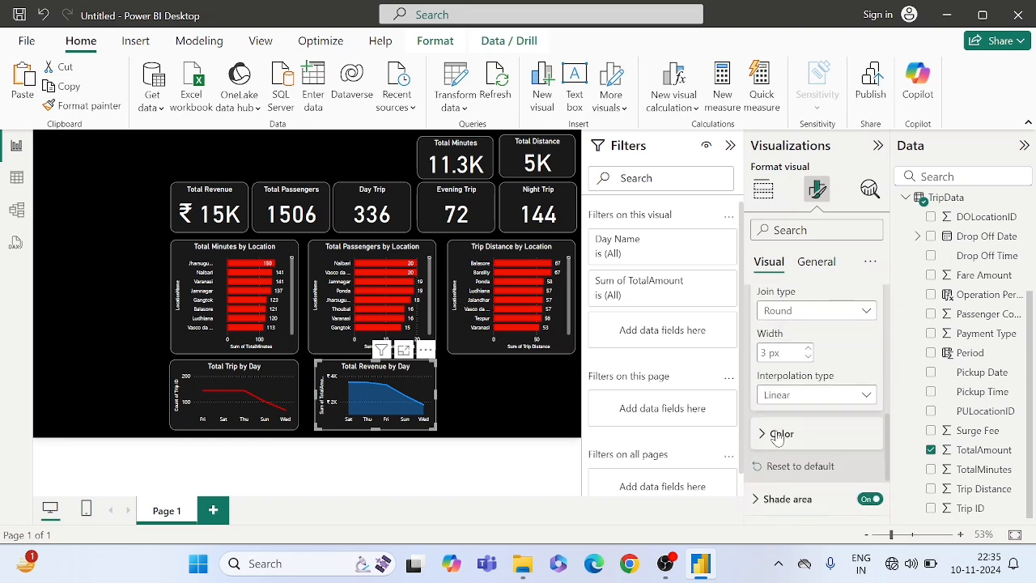
pyautogui.click(777, 434)
pyautogui.scroll(-2, 777, 429)
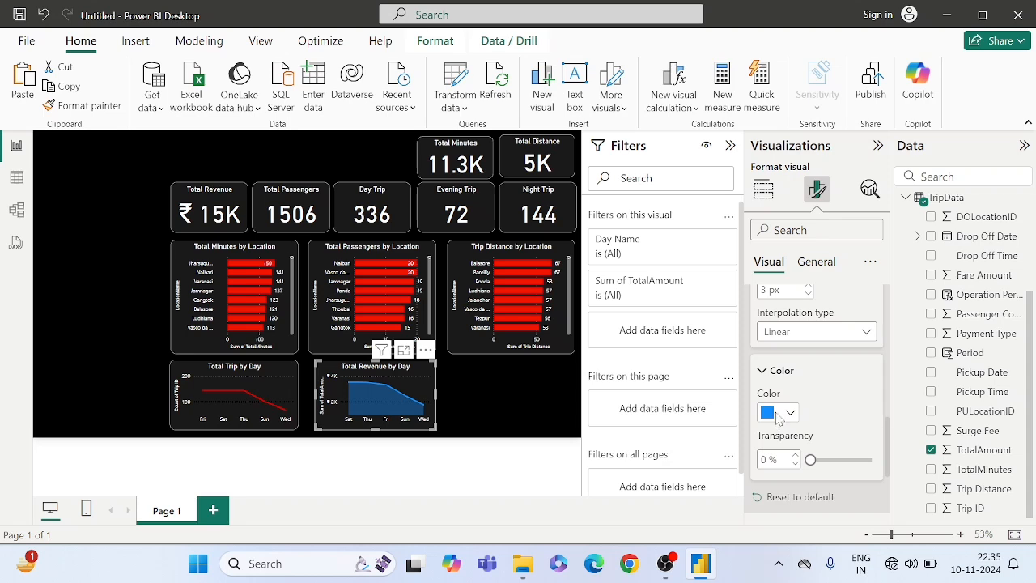
pyautogui.click(777, 414)
pyautogui.click(776, 343)
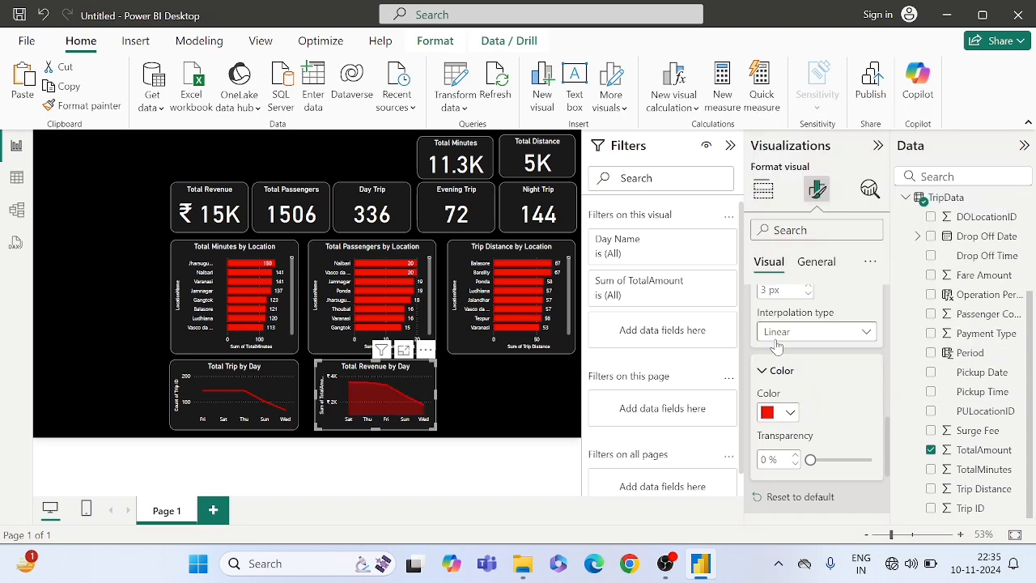
# - Reposition and widen the Total Passengers by Location chart so it fills the space evenly between the two neighbouring bar charts
pyautogui.click(481, 378)
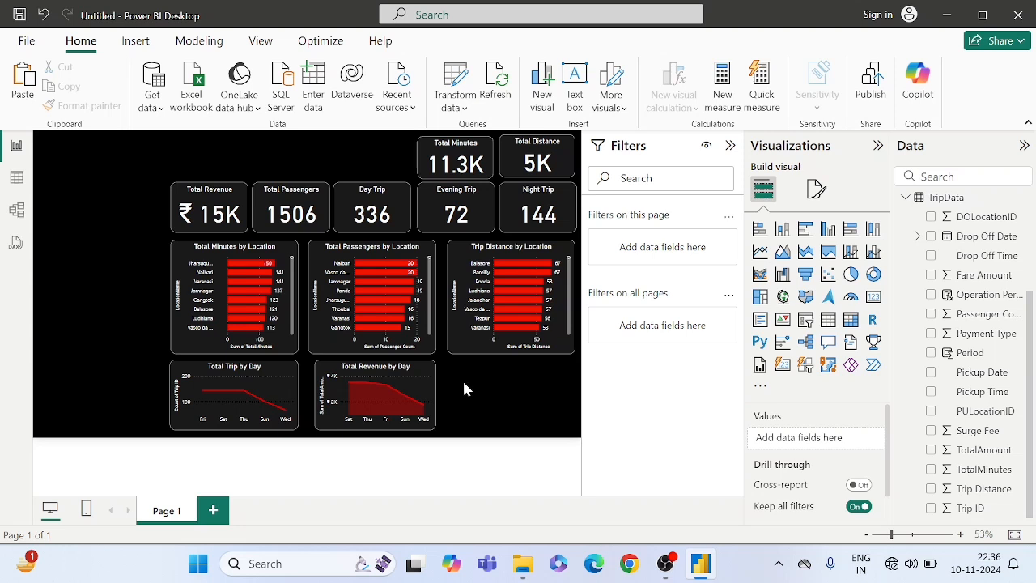
pyautogui.click(434, 389)
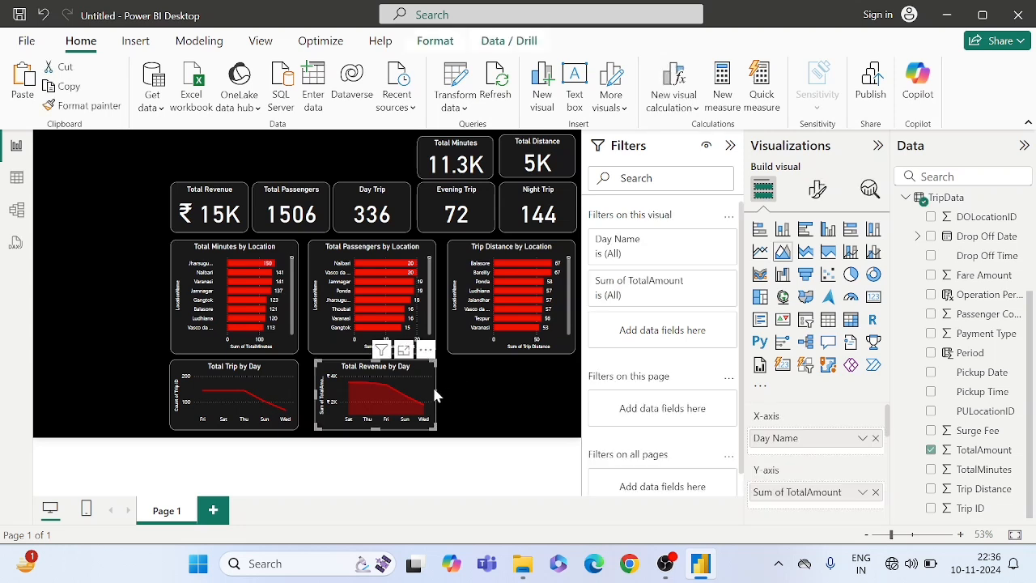
pyautogui.click(315, 248)
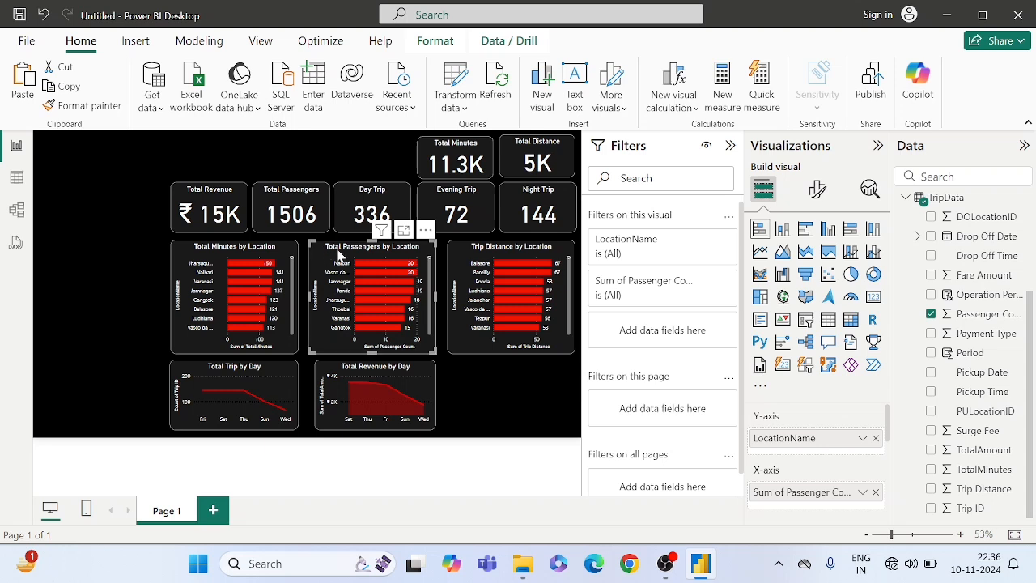
pyautogui.moveTo(340, 251); pyautogui.dragTo(349, 250)
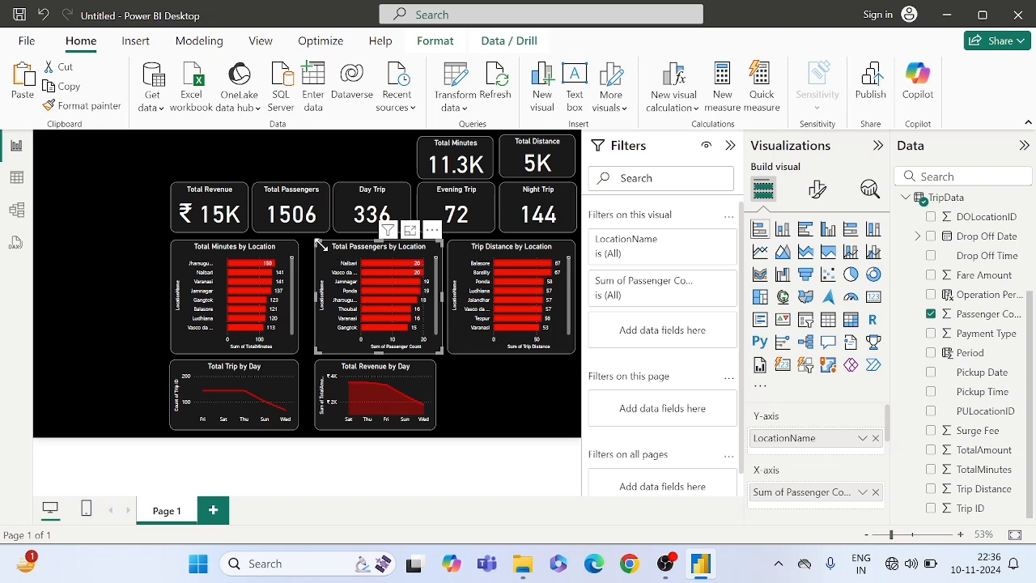
pyautogui.moveTo(315, 242); pyautogui.dragTo(304, 241)
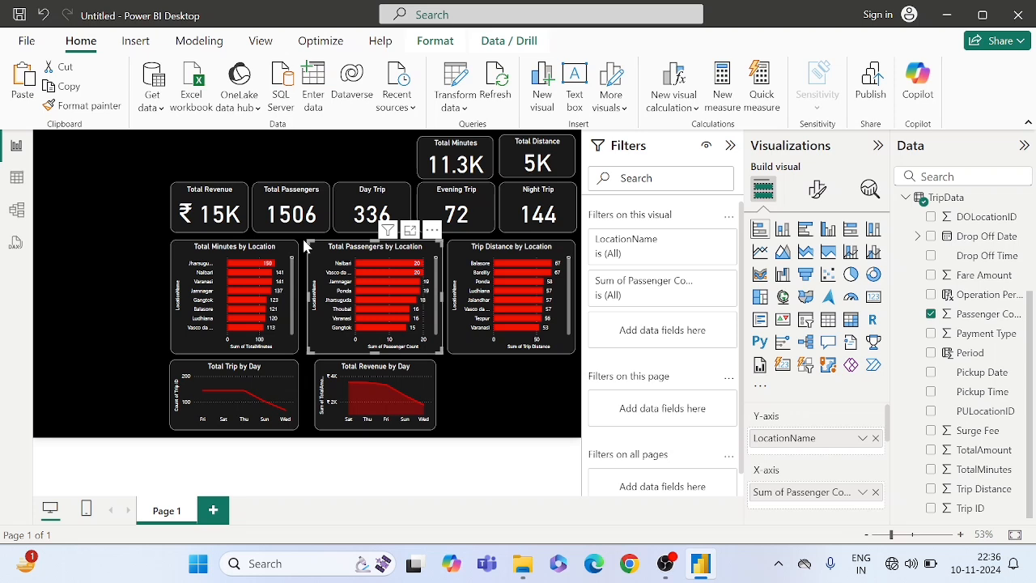
pyautogui.press('Left')
pyautogui.press('Left')
pyautogui.press('Left')
pyautogui.press('Left')
pyautogui.press('Left')
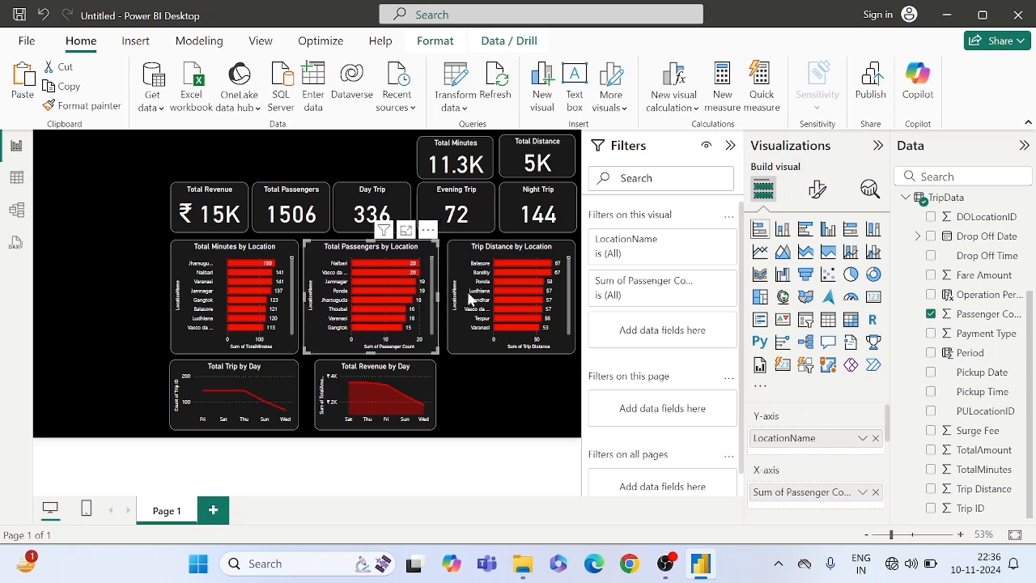
pyautogui.moveTo(434, 346)
pyautogui.mouseDown()
pyautogui.moveTo(445, 354)
pyautogui.moveTo(438, 343)
pyautogui.mouseUp()
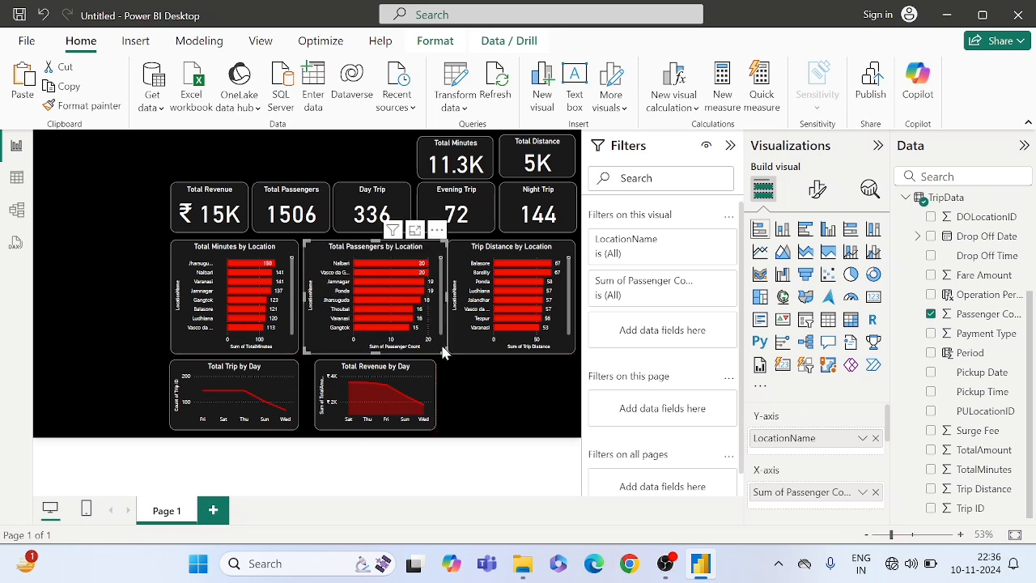
pyautogui.moveTo(442, 350); pyautogui.dragTo(437, 354)
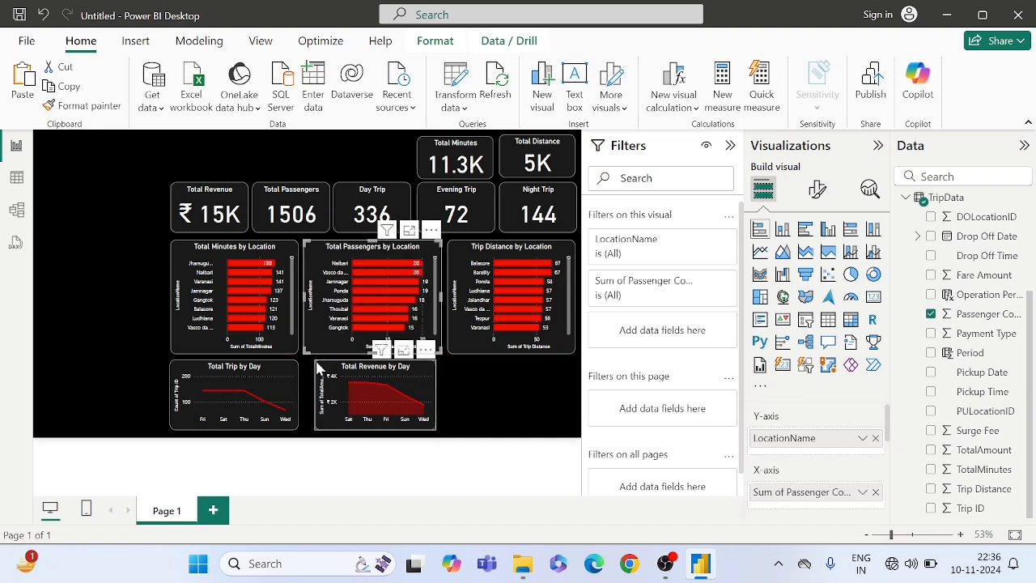
# - Align the Total Revenue by Day chart under the Total Passengers by Location chart and widen it to match that chart's width
pyautogui.moveTo(319, 371); pyautogui.dragTo(311, 372)
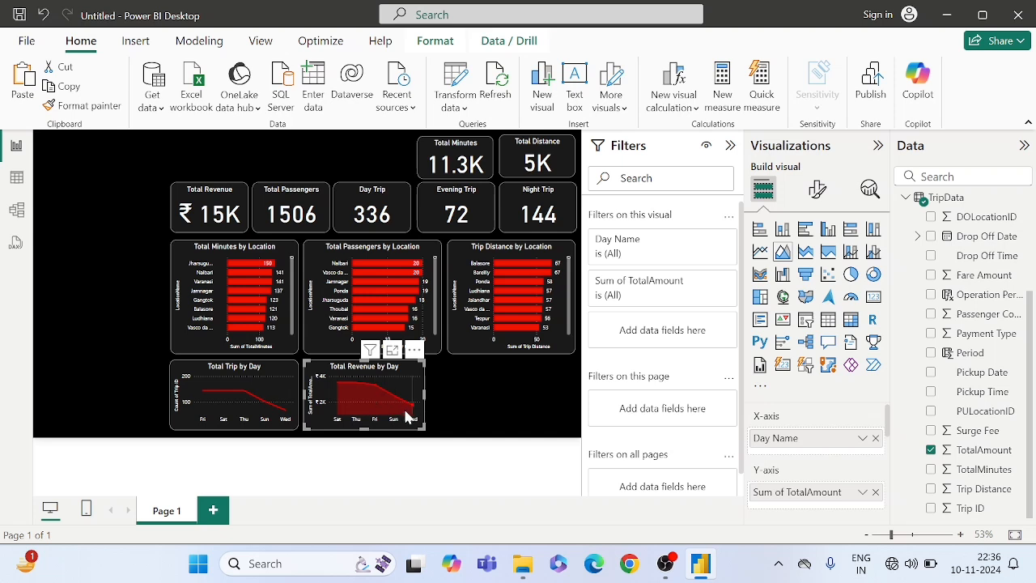
pyautogui.moveTo(419, 423); pyautogui.dragTo(435, 432)
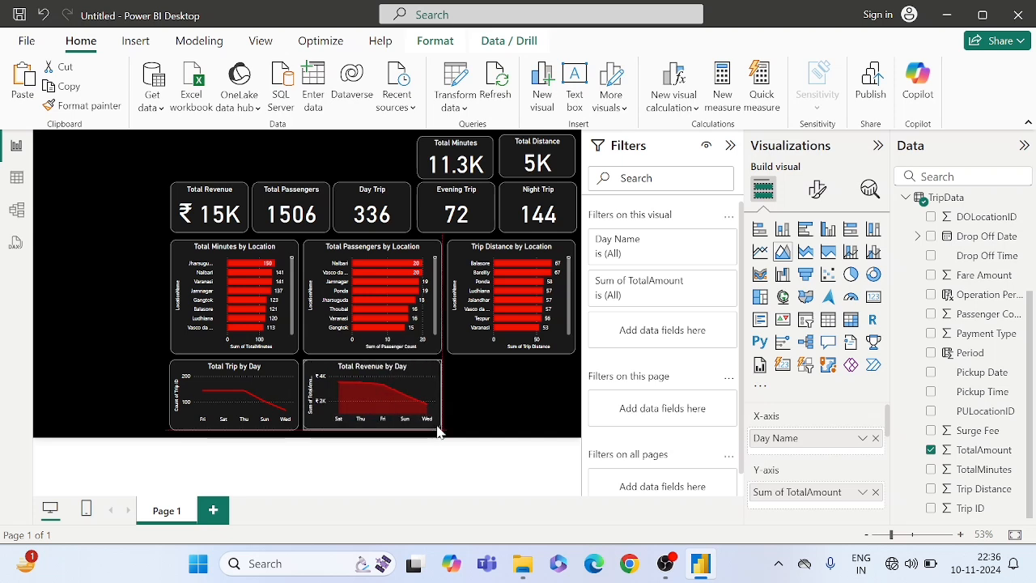
pyautogui.click(485, 414)
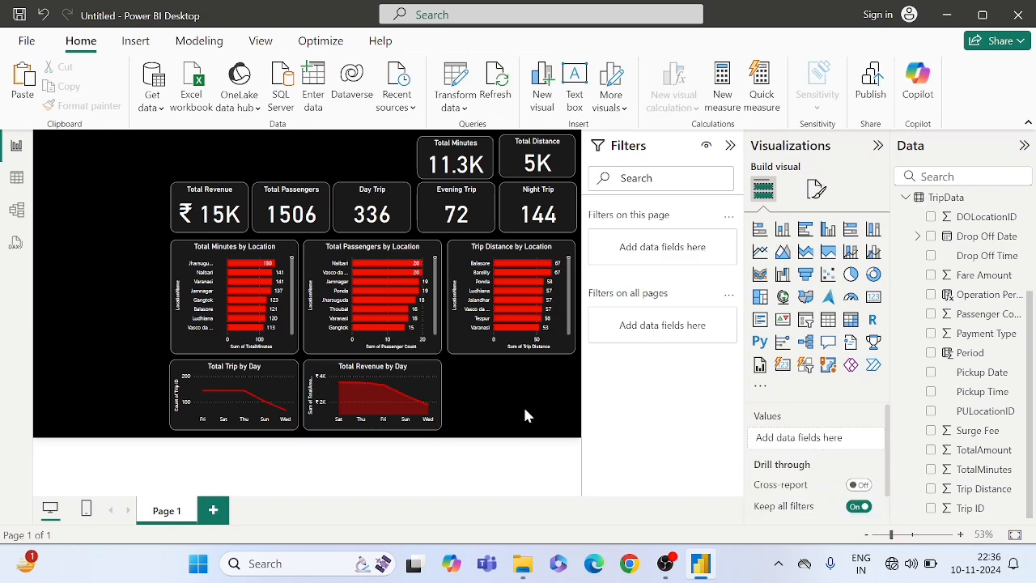
# - Add a stacked column chart beneath the Trip Distance by Location chart and size it to match that chart's width
pyautogui.click(782, 230)
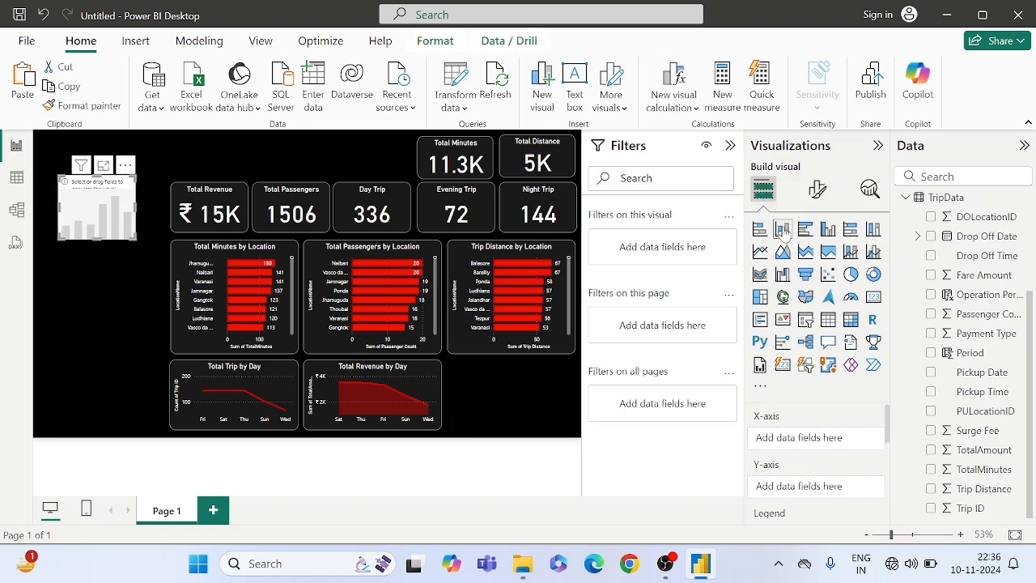
pyautogui.moveTo(110, 196); pyautogui.dragTo(499, 383)
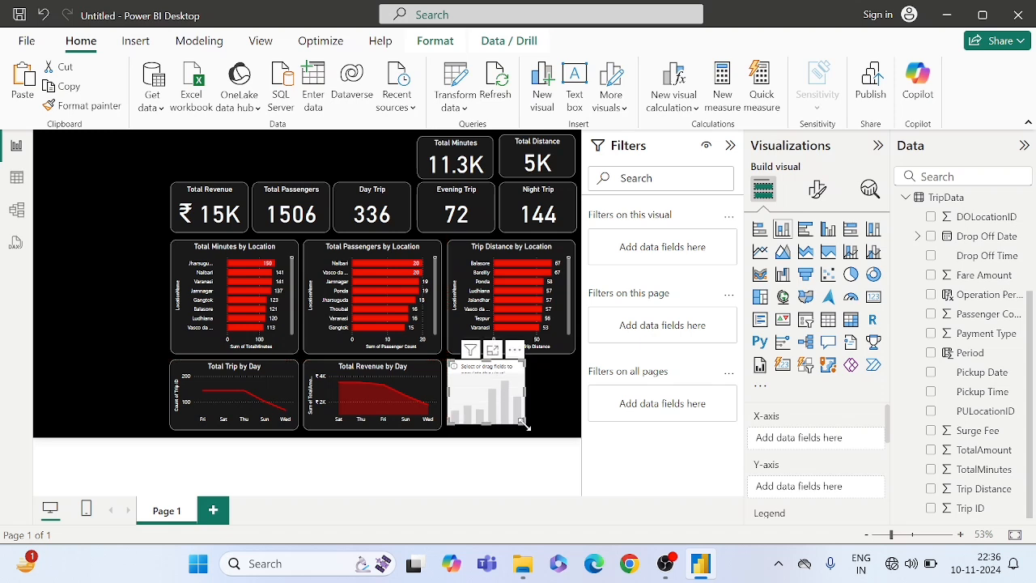
pyautogui.moveTo(524, 424); pyautogui.dragTo(572, 433)
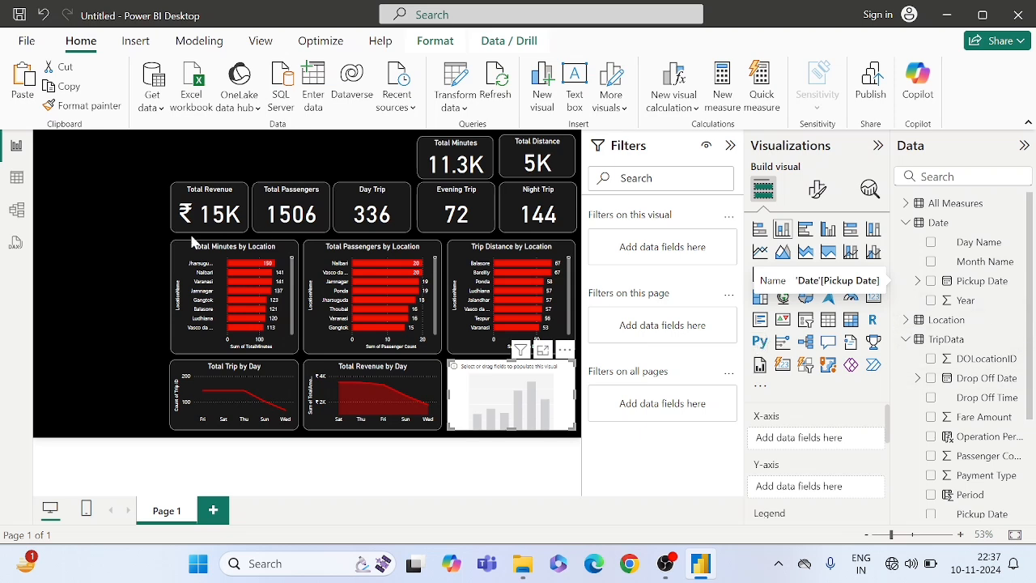
# - Show the TripData table in Table view and select its Payment Type column to examine the values
pyautogui.click(78, 275)
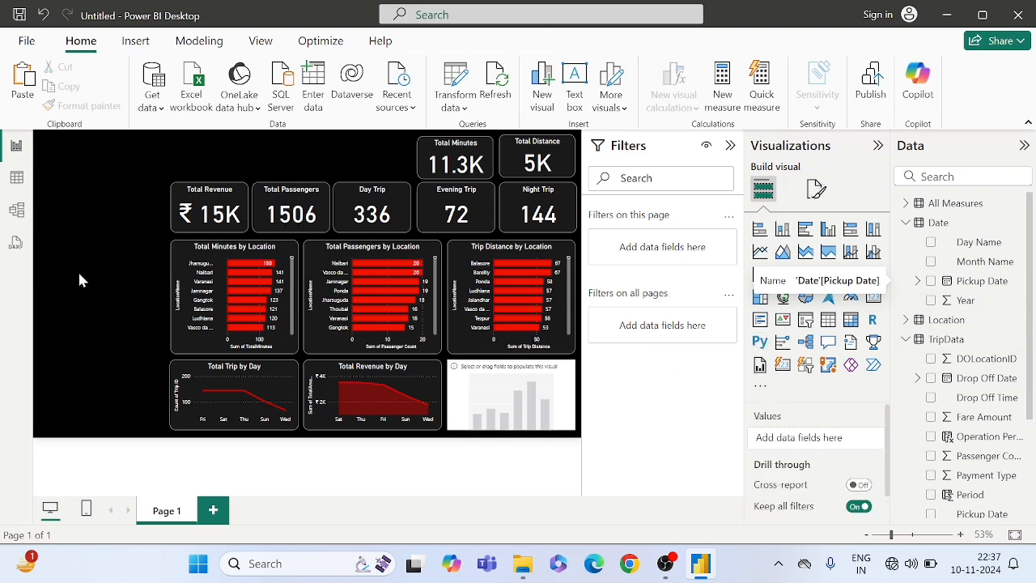
pyautogui.click(17, 180)
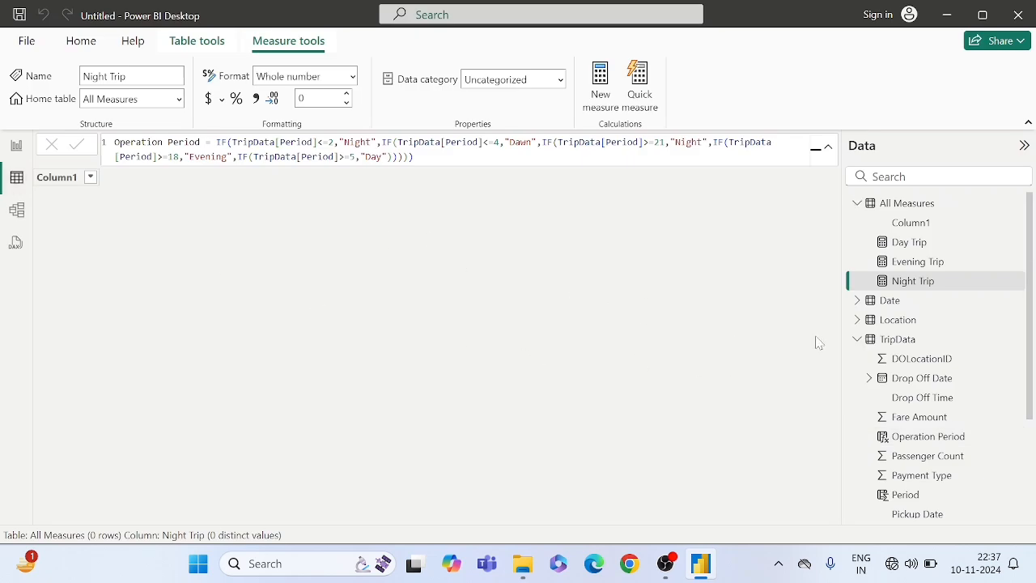
pyautogui.click(898, 340)
pyautogui.scroll(-1, 886, 425)
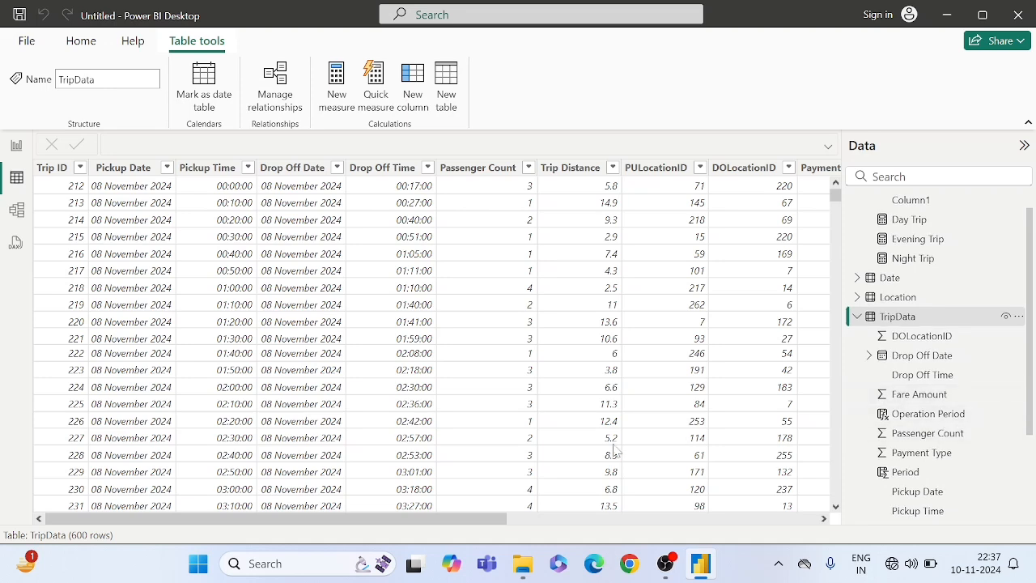
pyautogui.moveTo(475, 519); pyautogui.dragTo(712, 495)
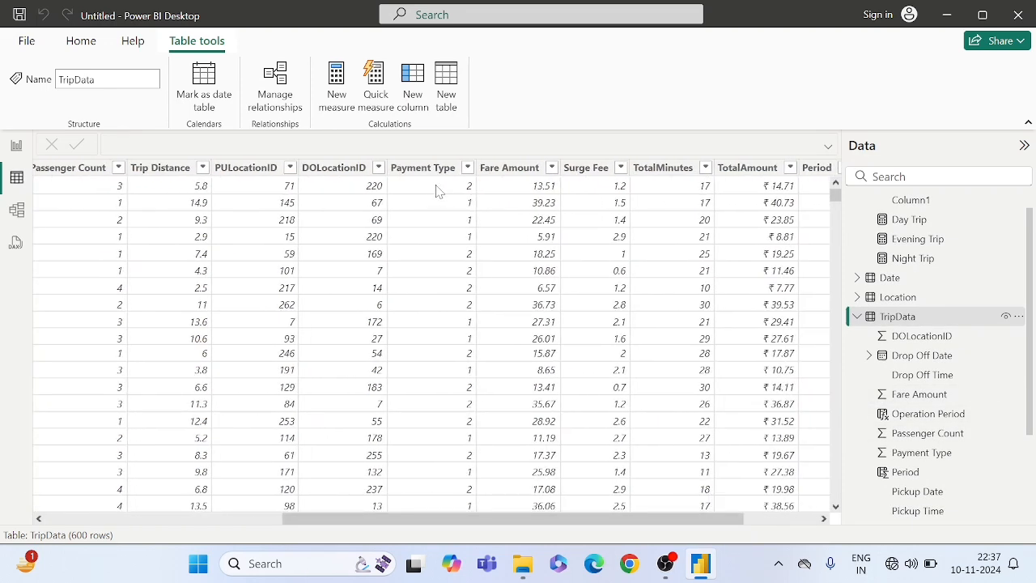
pyautogui.click(421, 168)
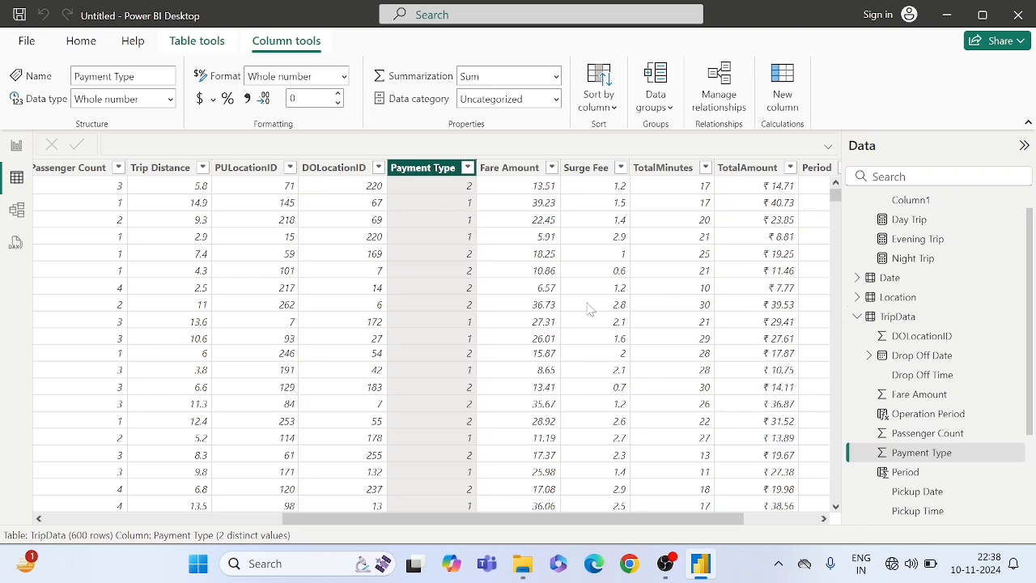
# - Add a calculated column to the TripData table, name it Payment Mode and start its formula with an IF function
pyautogui.rightClick(887, 320)
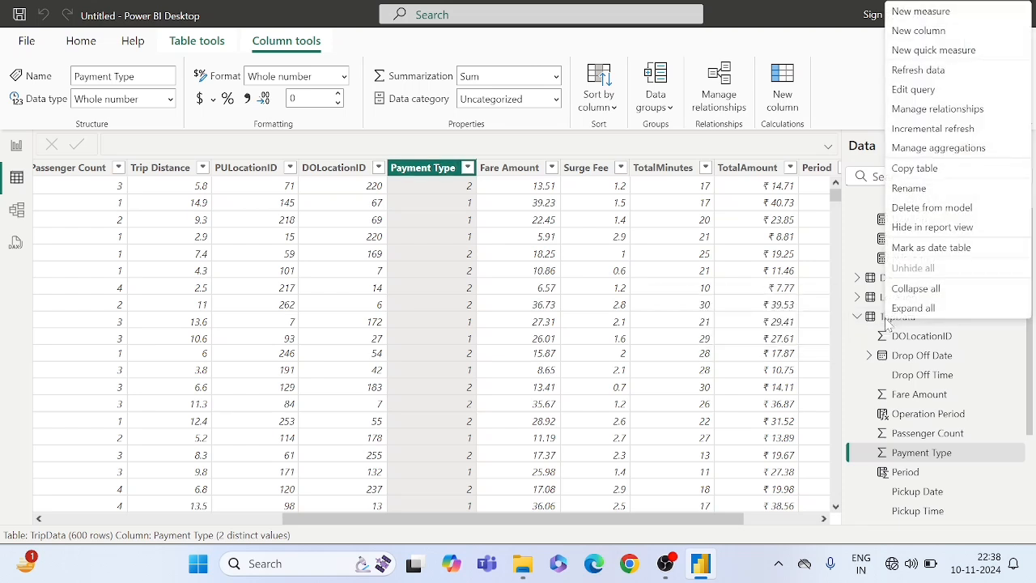
pyautogui.click(921, 32)
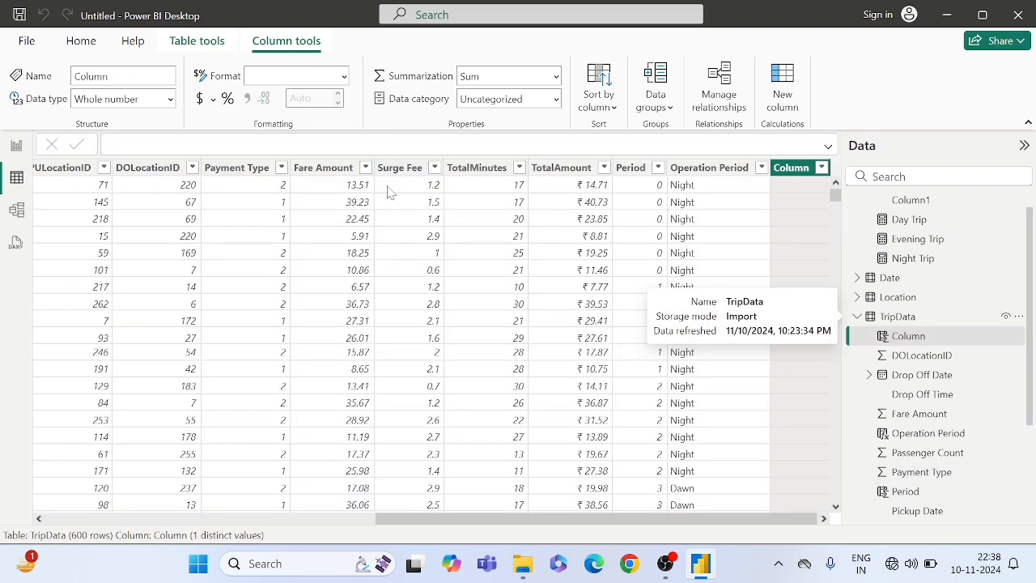
pyautogui.press('BackSpace')
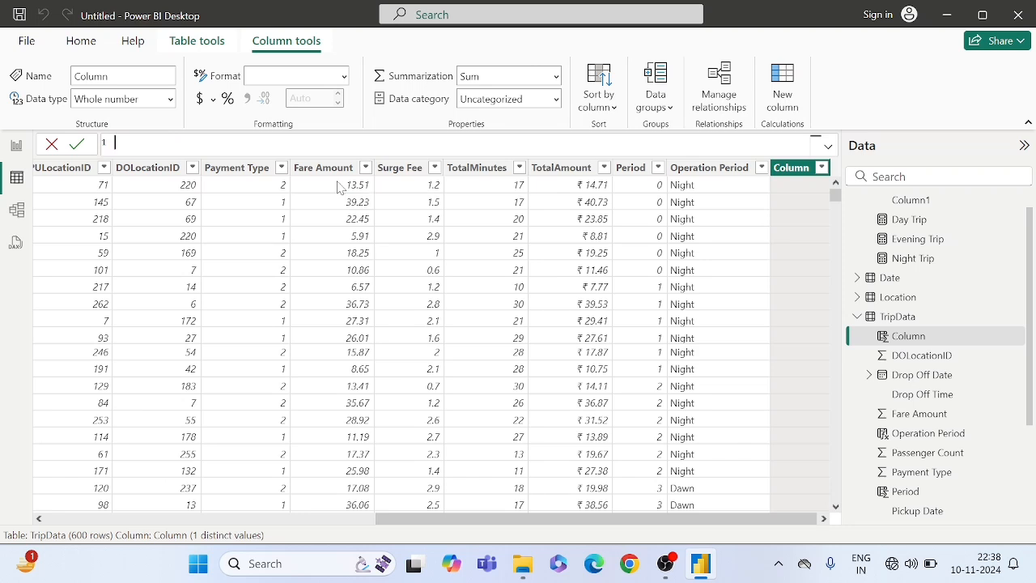
pyautogui.write('Payment Mode = if')
pyautogui.press('BackSpace')
pyautogui.press('BackSpace')
pyautogui.press('BackSpace')
pyautogui.write('IF(')
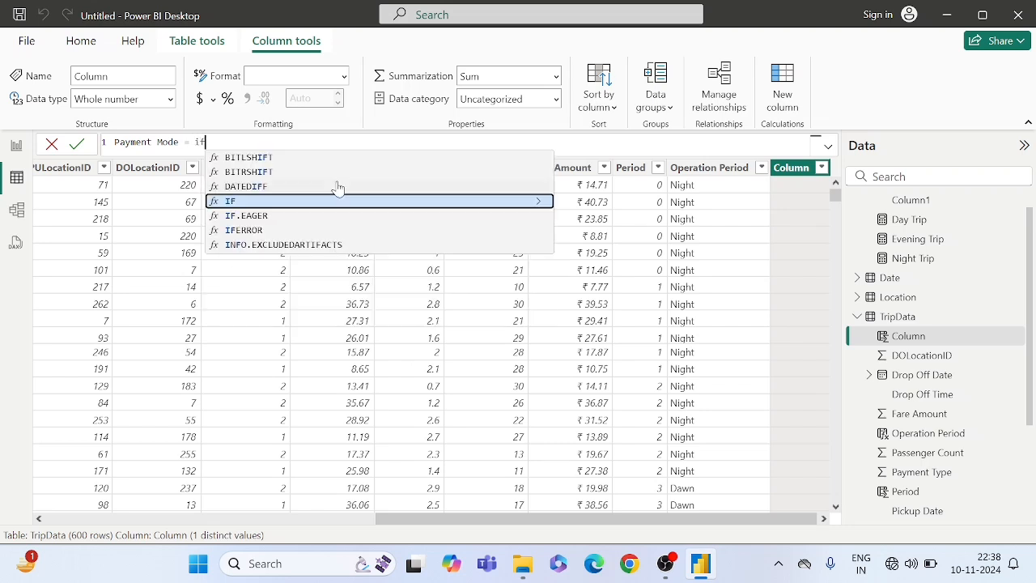
pyautogui.write('pay')
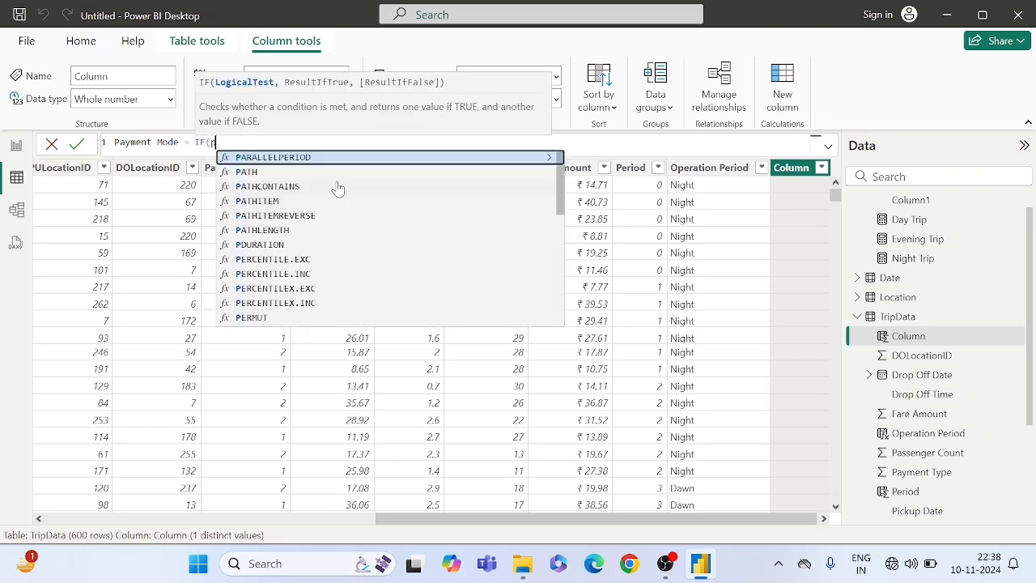
# - Make the IF function test TripData[Payment Type]=1 and return "Cash" when the condition is true
pyautogui.press('Tab')
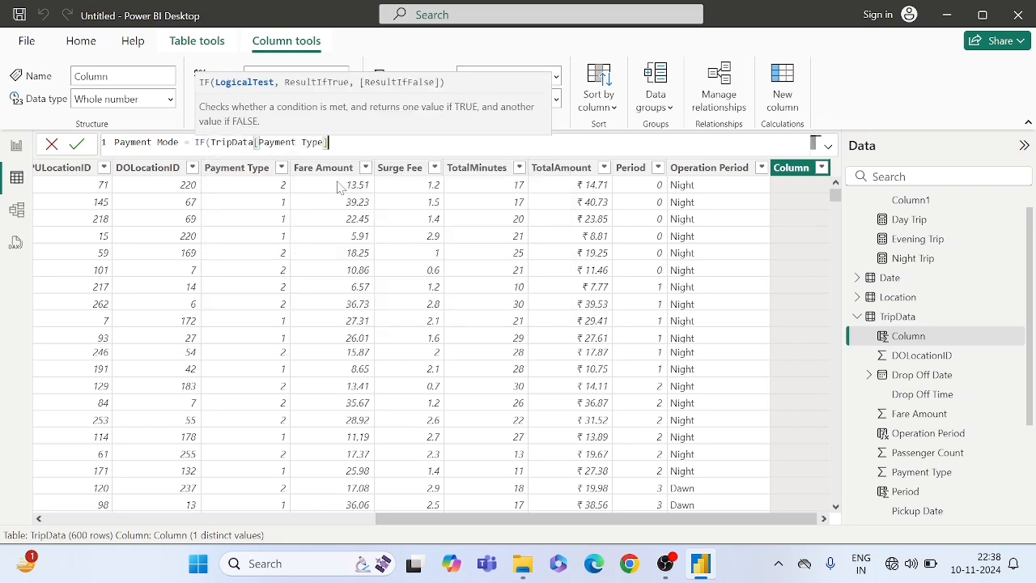
pyautogui.write('=1,')
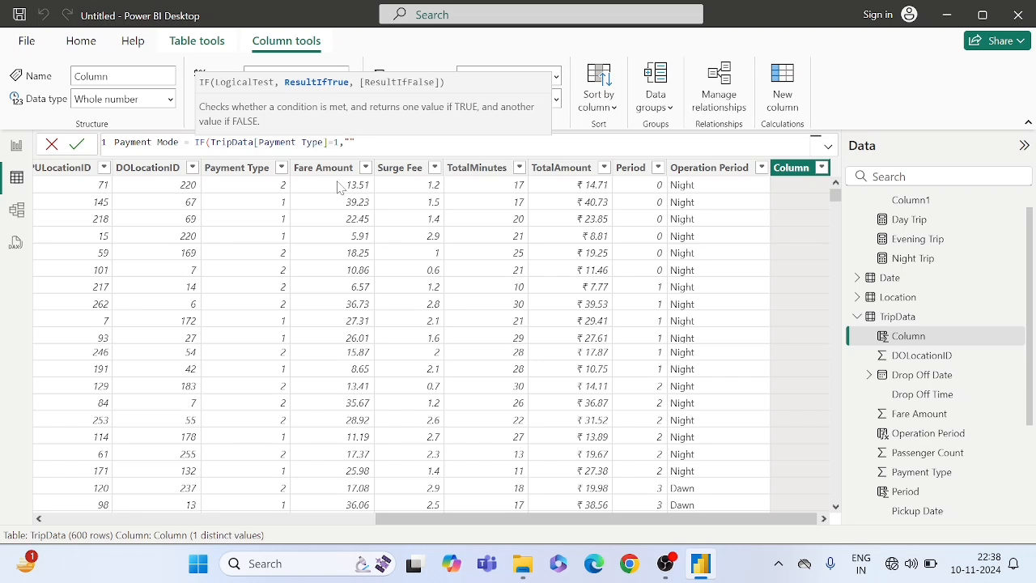
pyautogui.write('"Cash",')
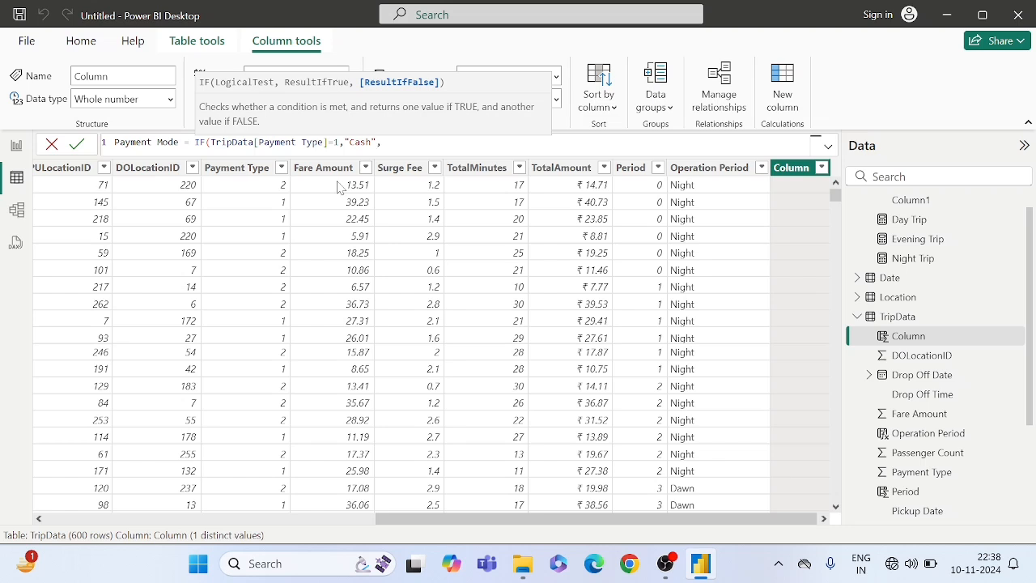
pyautogui.write('p')
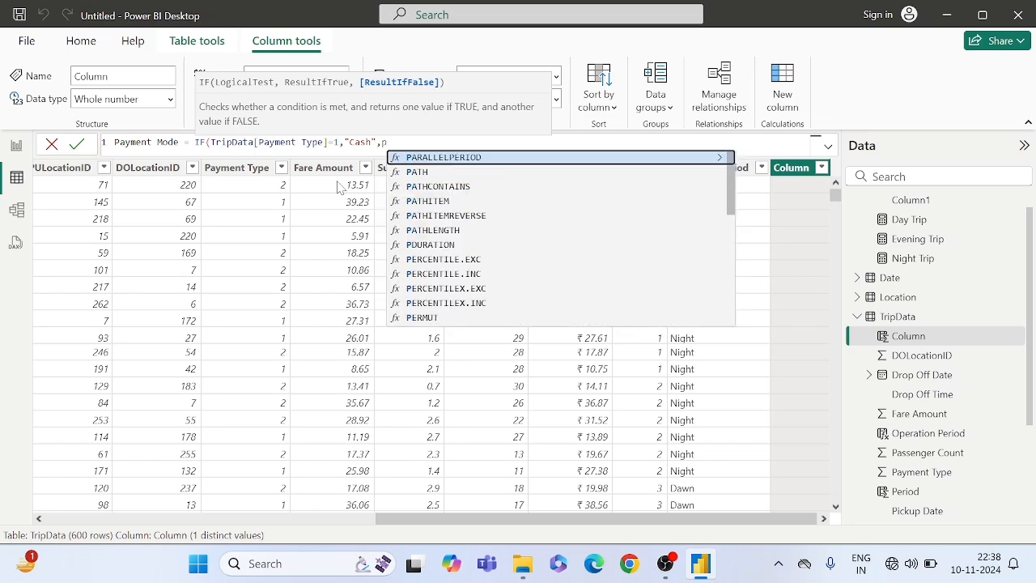
# - Complete the Payment Mode formula with a nested IF returning "UPI" for TripData[Payment Type]=2, close both parentheses and commit it
pyautogui.press('BackSpace')
pyautogui.write('if')
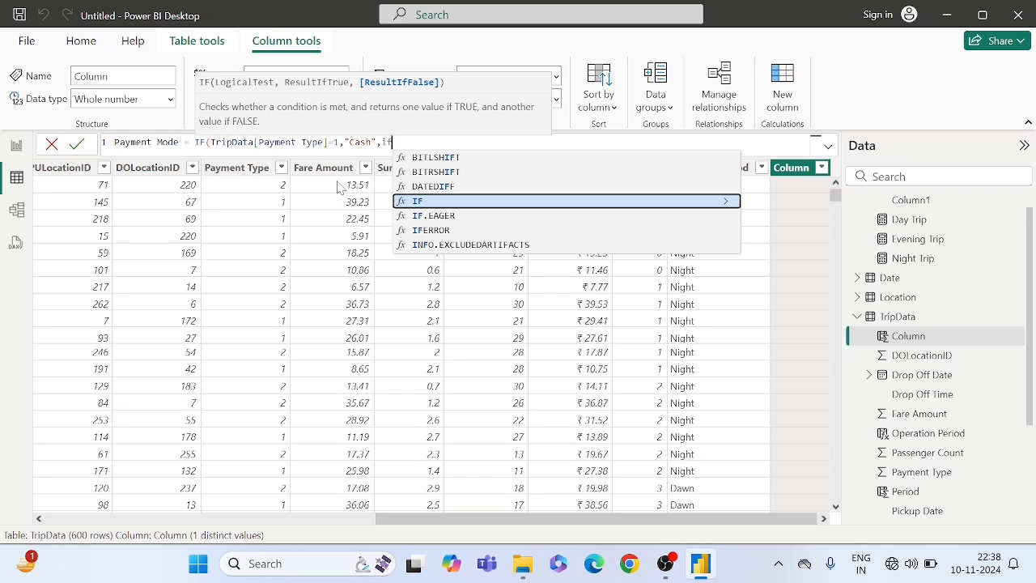
pyautogui.press('Tab')
pyautogui.write('pay')
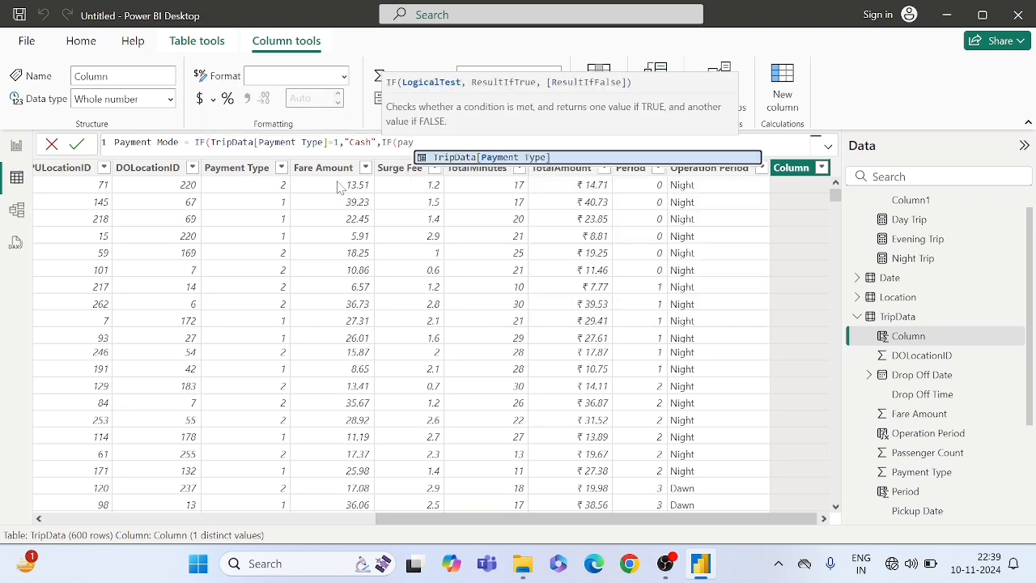
pyautogui.press('Tab')
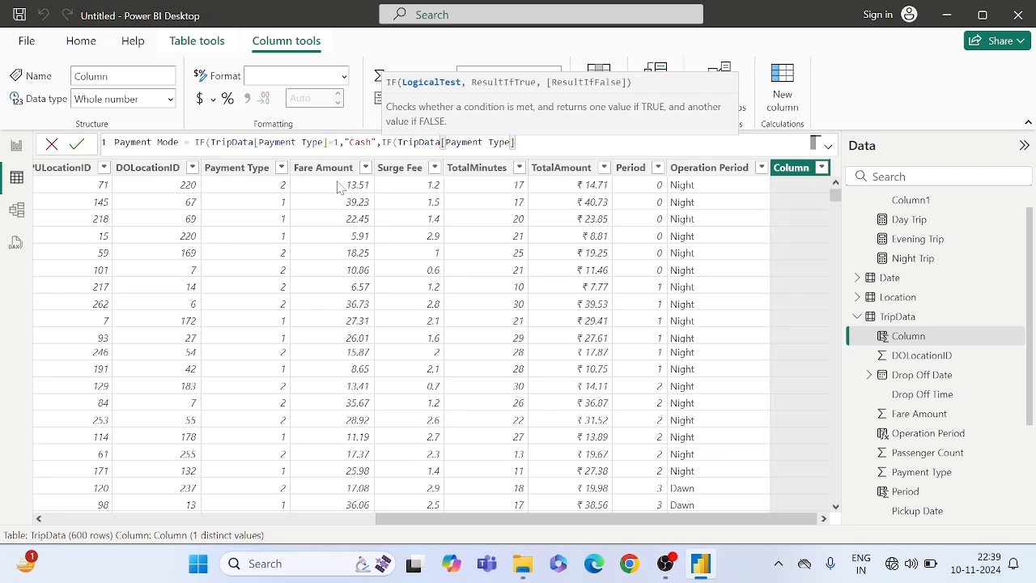
pyautogui.write('Type]=2,""')
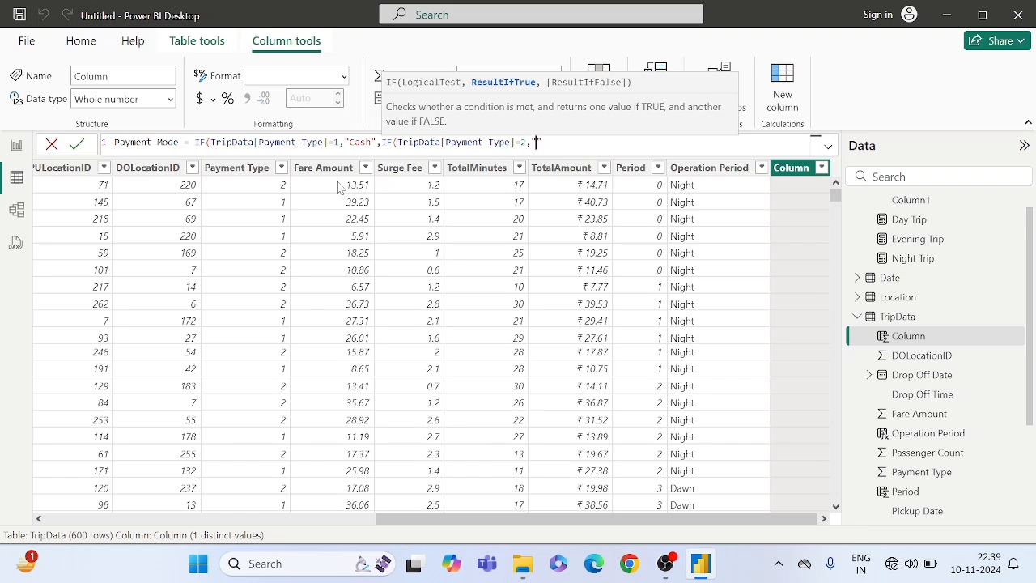
pyautogui.write('UPI')
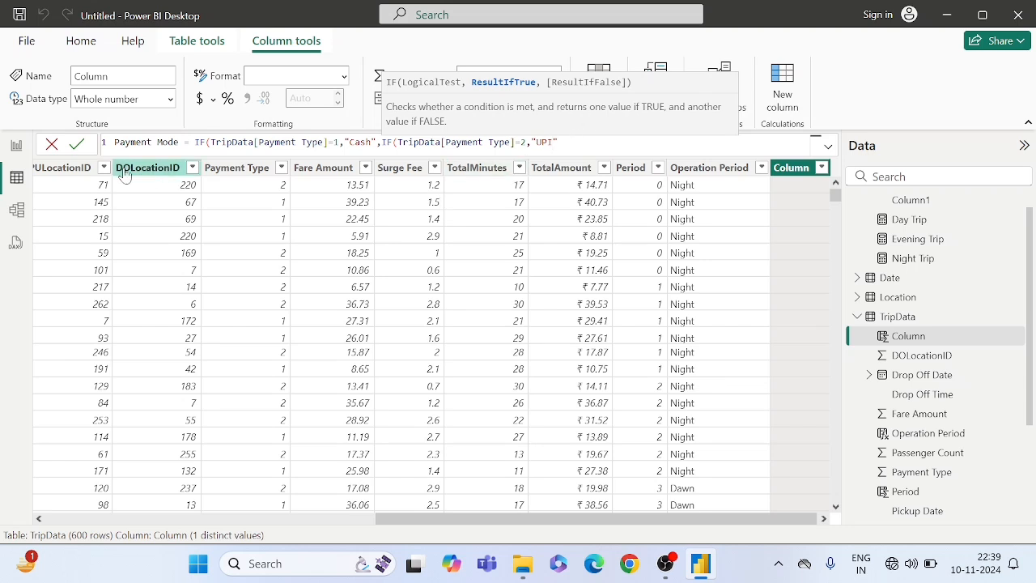
pyautogui.click(78, 149)
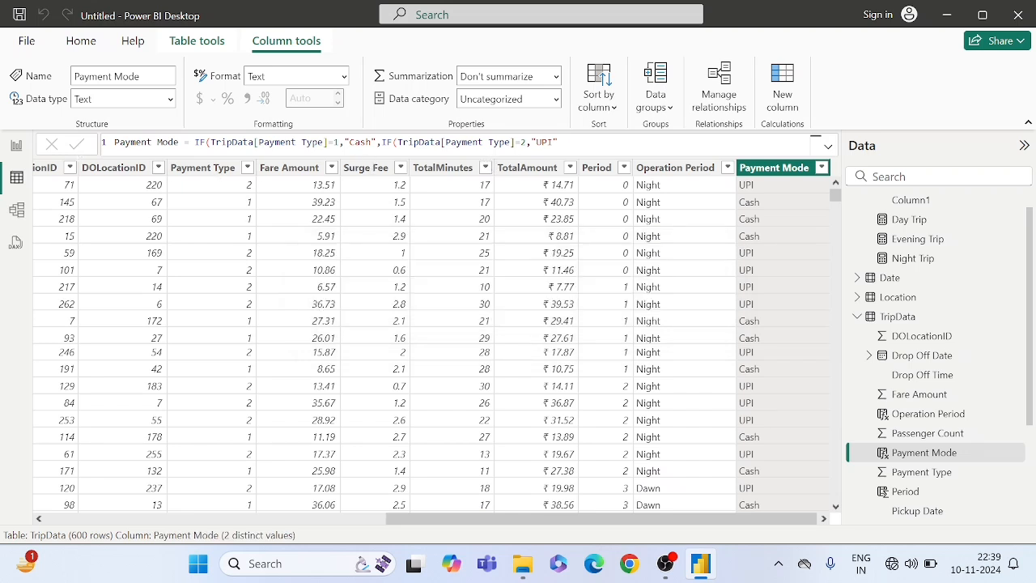
pyautogui.click(569, 142)
pyautogui.click(764, 310)
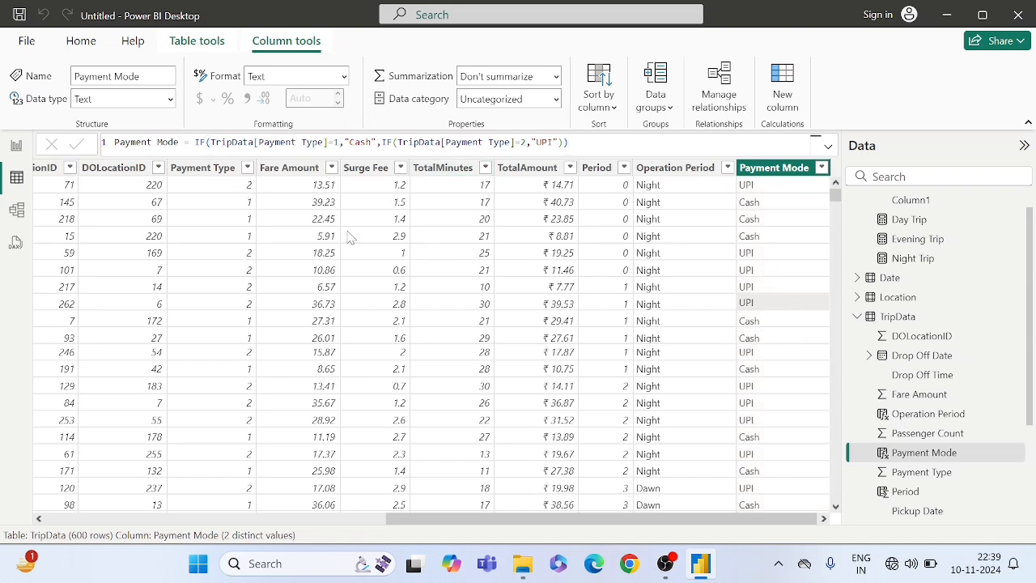
# - Compare the Payment Type codes with the Payment Mode values in the first rows of the TripData table
pyautogui.click(215, 188)
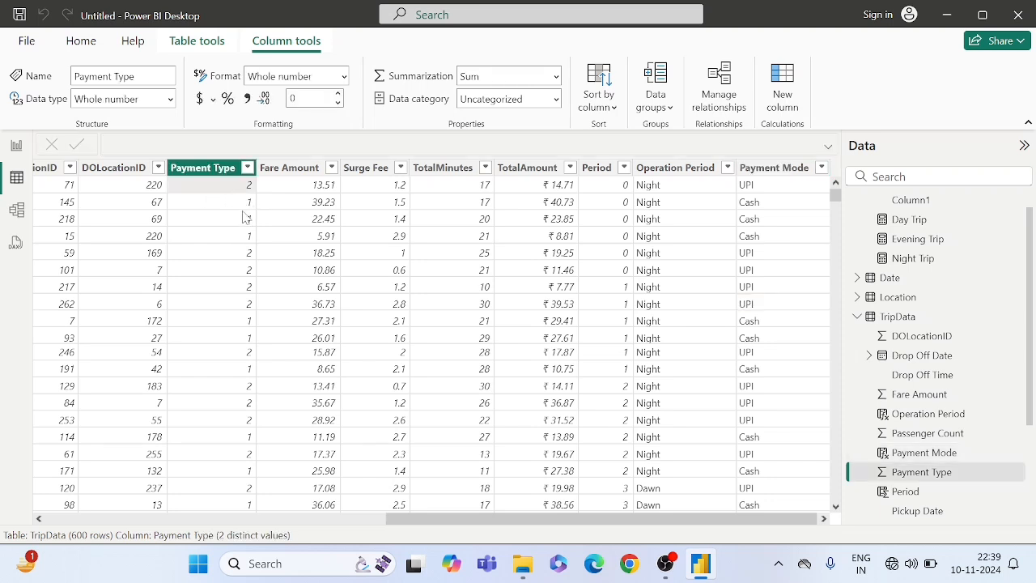
pyautogui.click(759, 189)
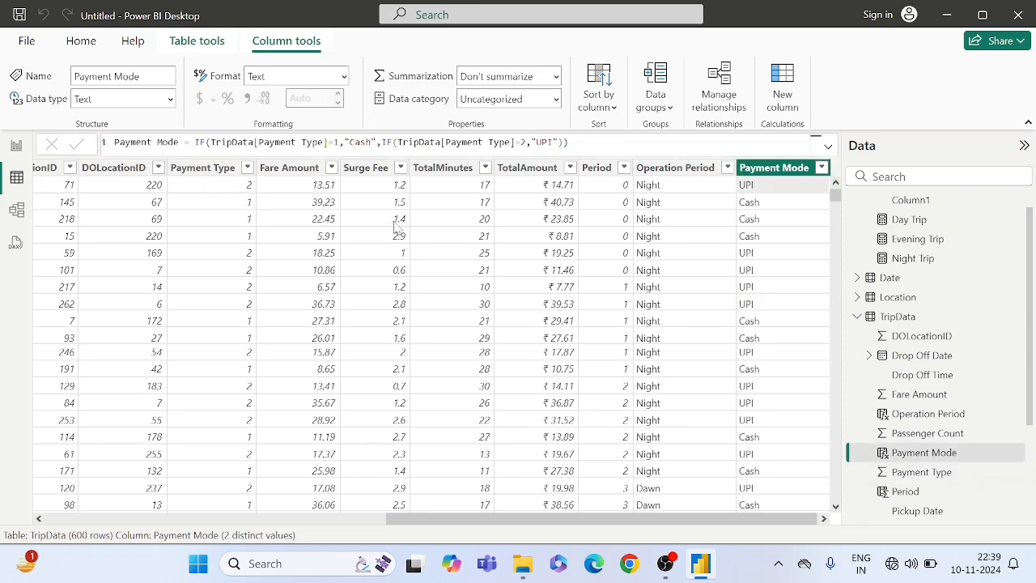
pyautogui.click(247, 202)
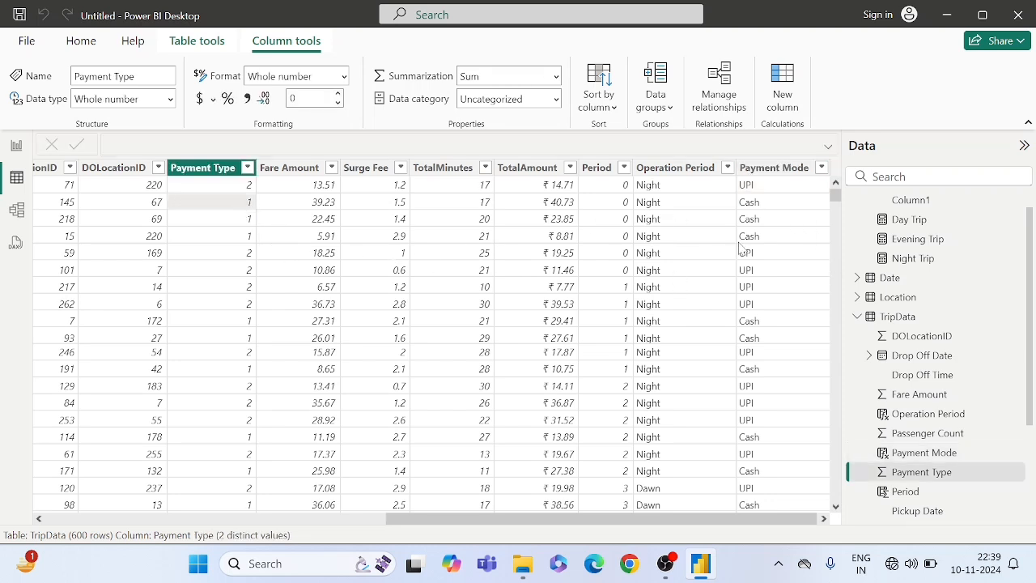
pyautogui.click(301, 239)
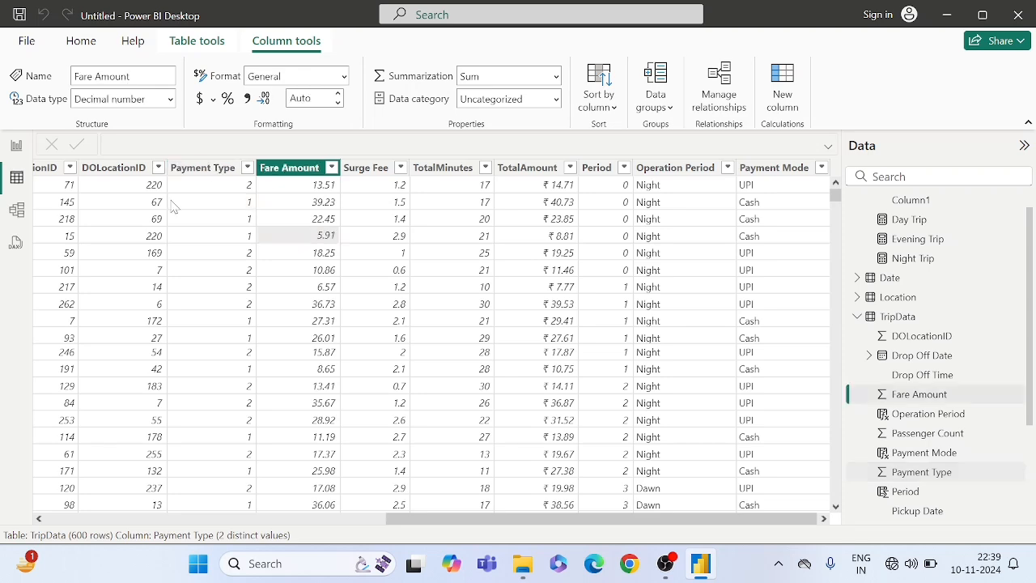
# - In Report view, populate the empty stacked column chart with Payment Mode on the X-axis and TotalAmount on the Y-axis
pyautogui.click(14, 154)
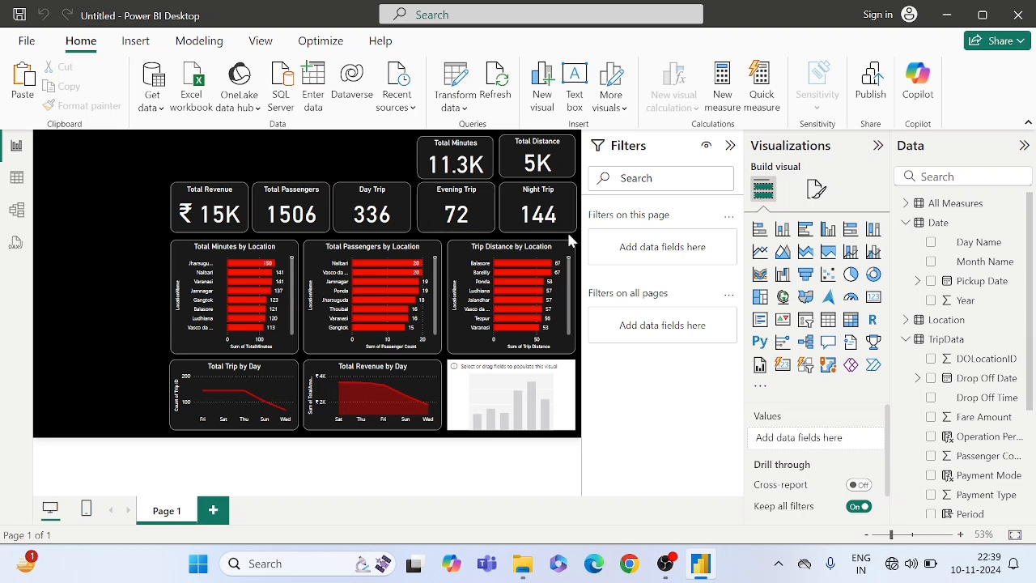
pyautogui.click(549, 380)
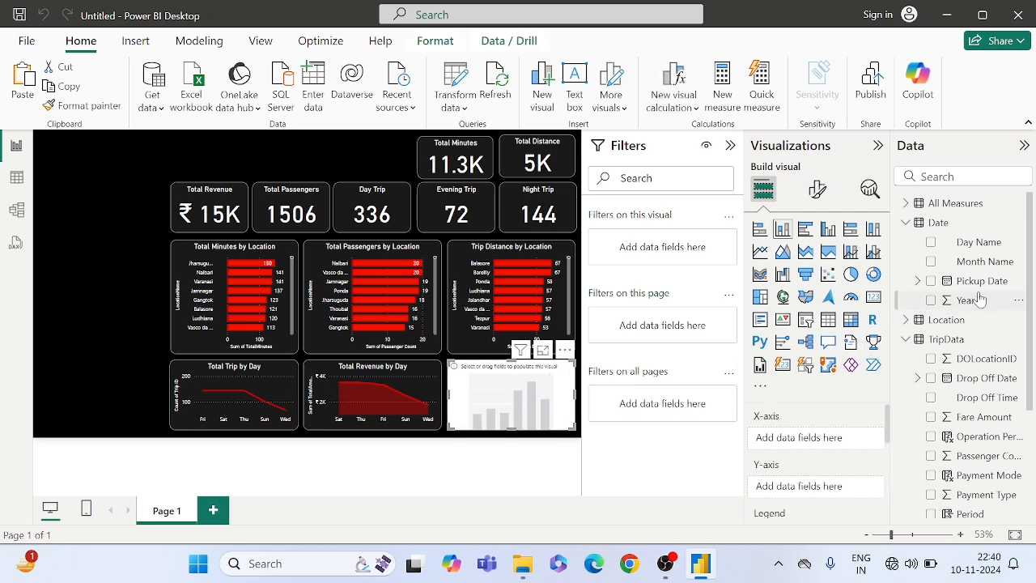
pyautogui.scroll(-3, 963, 348)
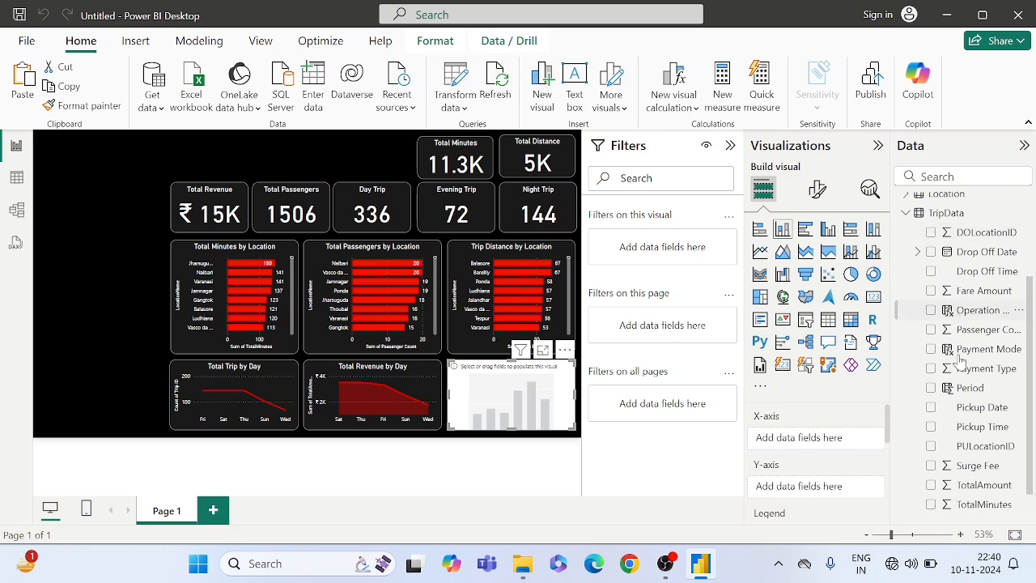
pyautogui.scroll(-1, 960, 363)
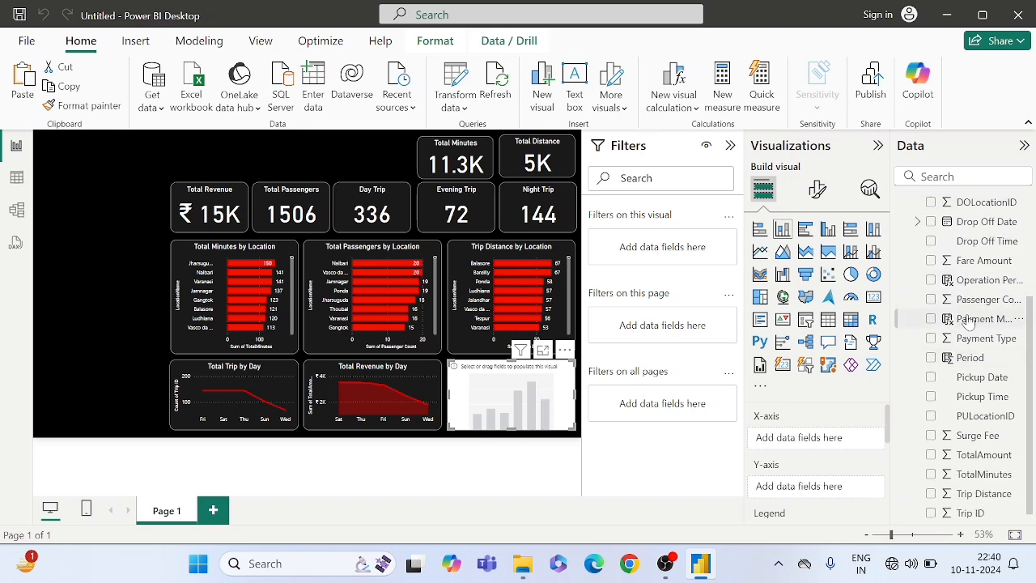
pyautogui.moveTo(967, 320); pyautogui.dragTo(799, 434)
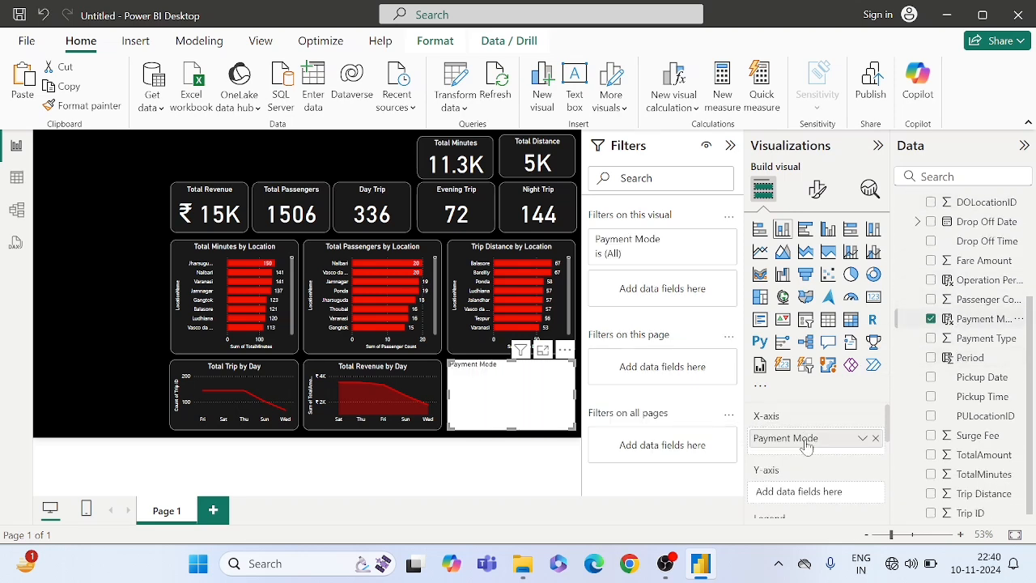
pyautogui.scroll(-2, 800, 477)
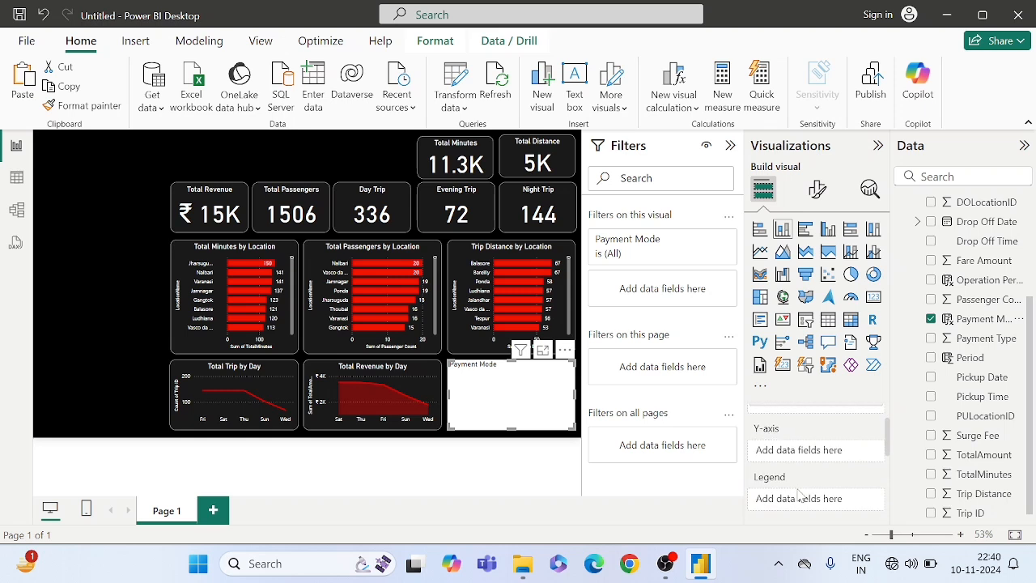
pyautogui.scroll(-1, 940, 422)
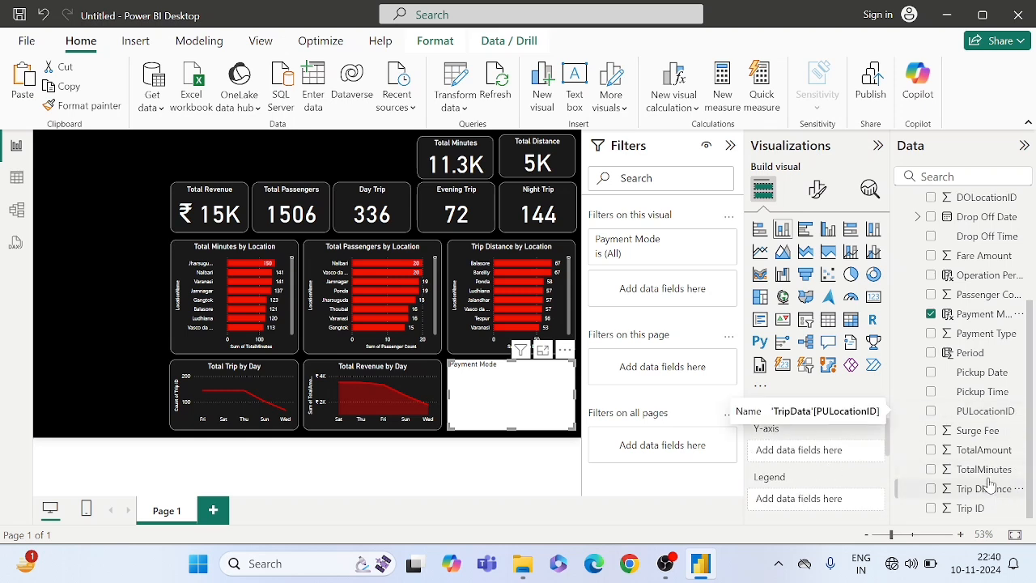
pyautogui.moveTo(982, 453); pyautogui.dragTo(842, 455)
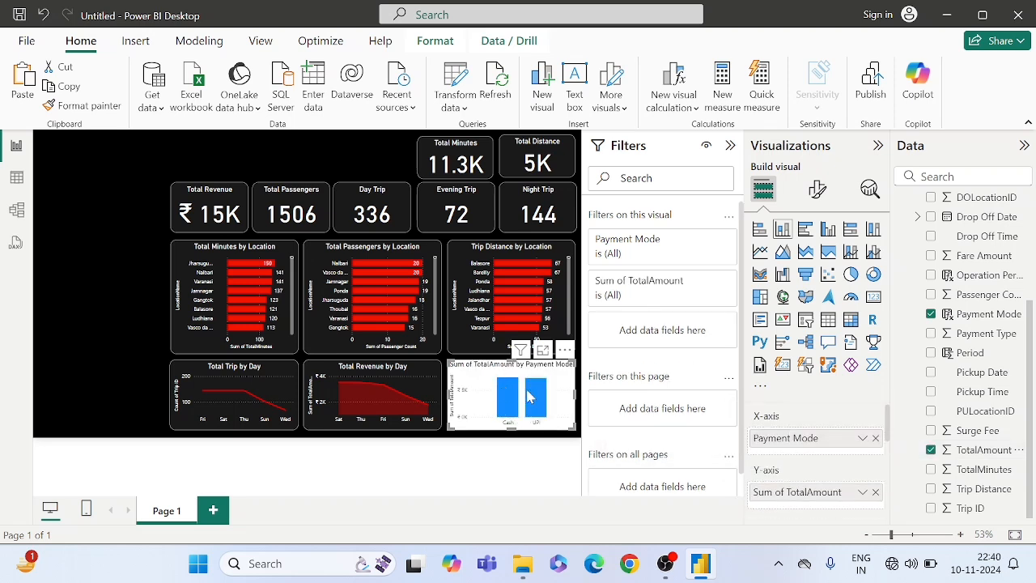
# - Copy the Total Passengers card's formatting onto the payment mode column chart with Format painter
pyautogui.click(308, 212)
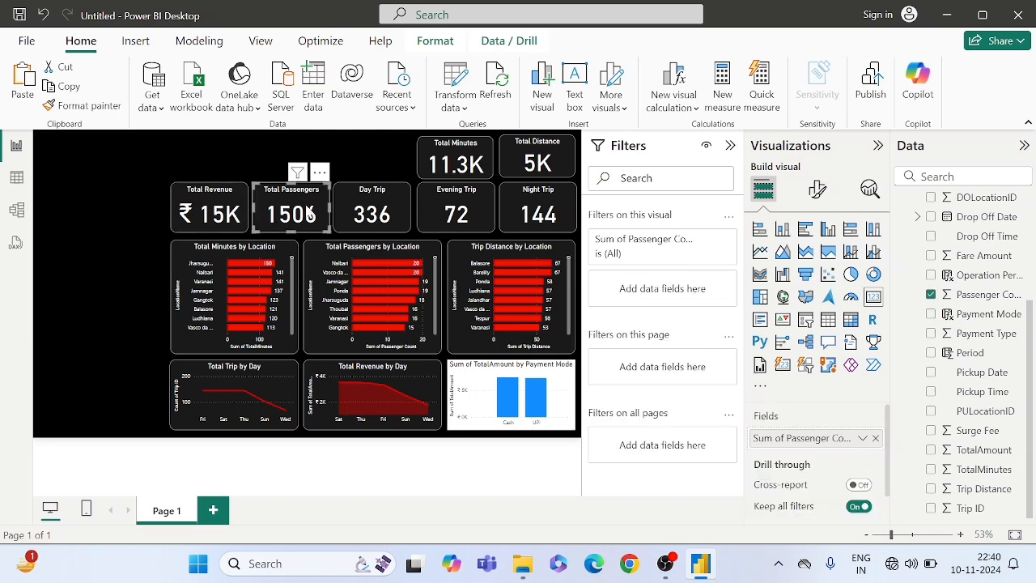
pyautogui.click(90, 106)
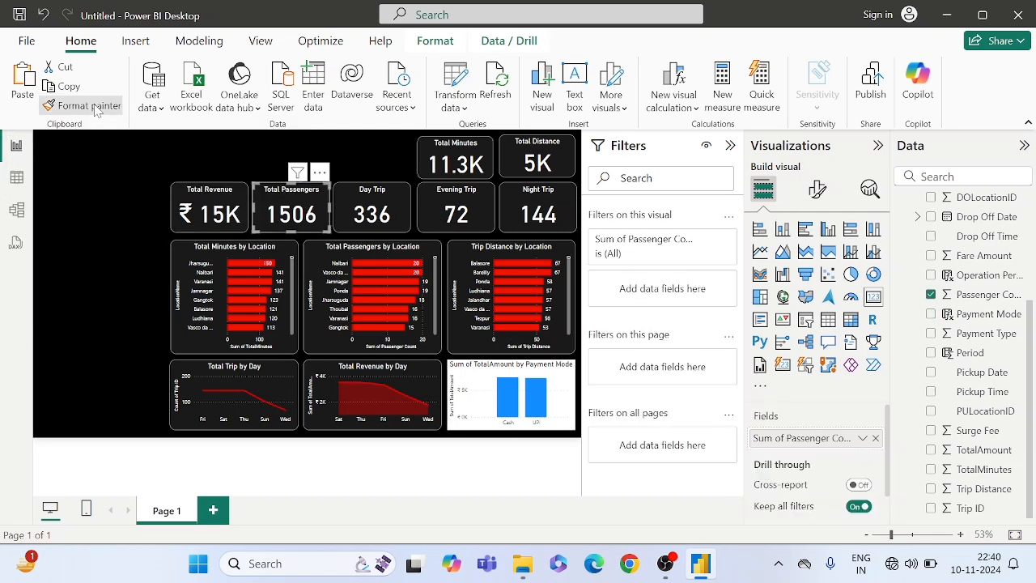
pyautogui.click(453, 381)
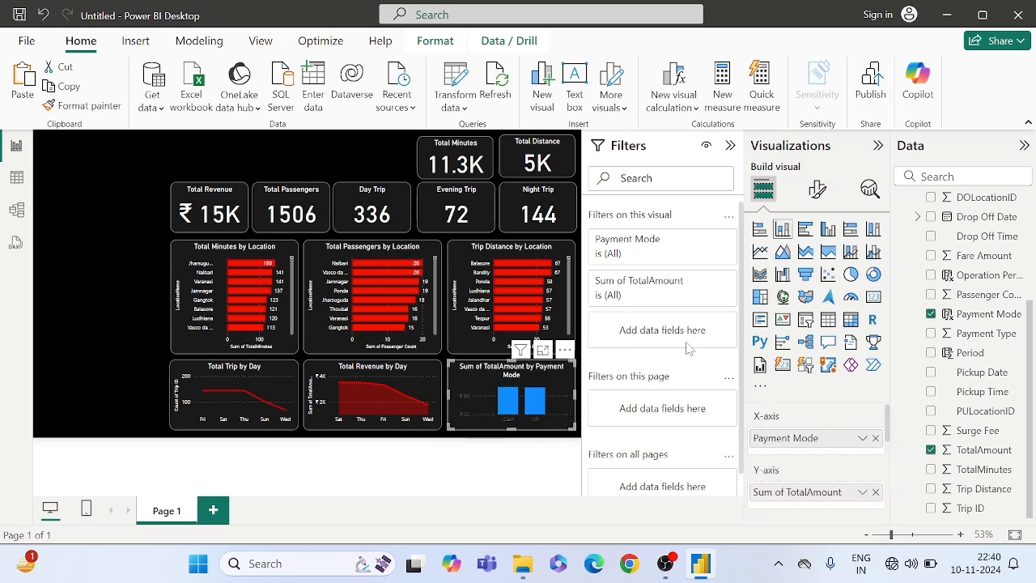
# - Change the payment mode column chart's title to "Total Revenue by Payment Mode"
pyautogui.click(817, 188)
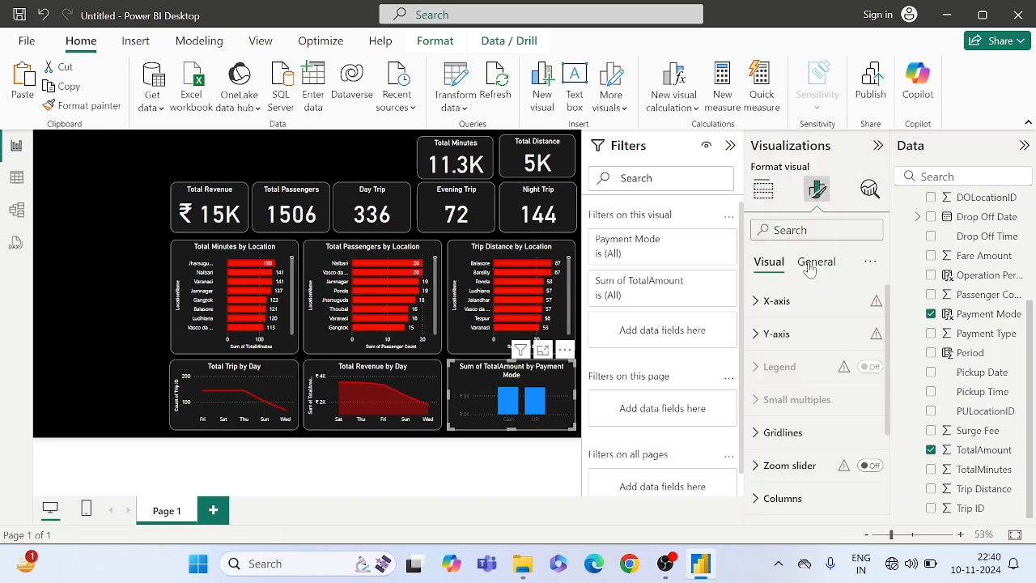
pyautogui.click(814, 261)
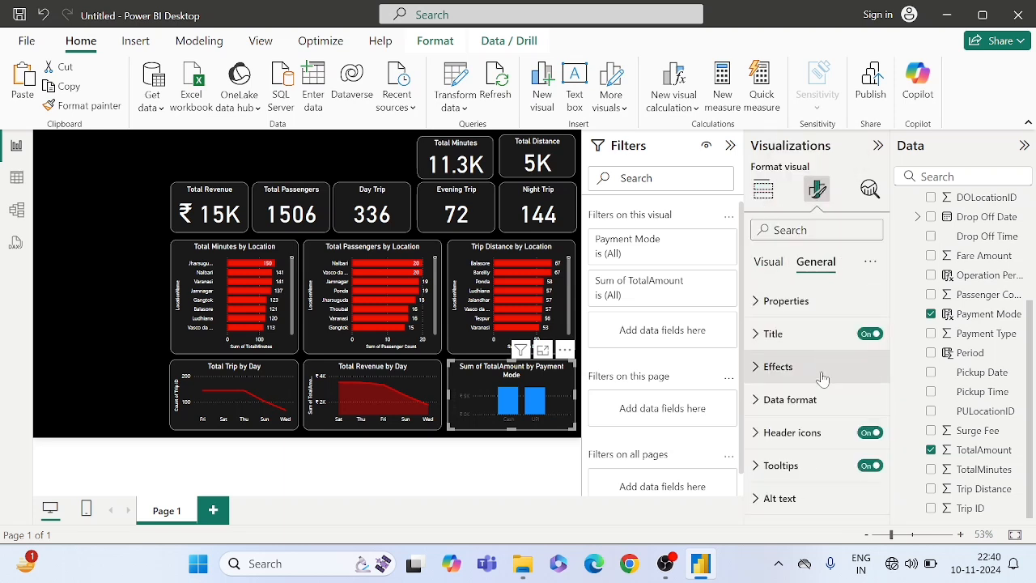
pyautogui.click(775, 334)
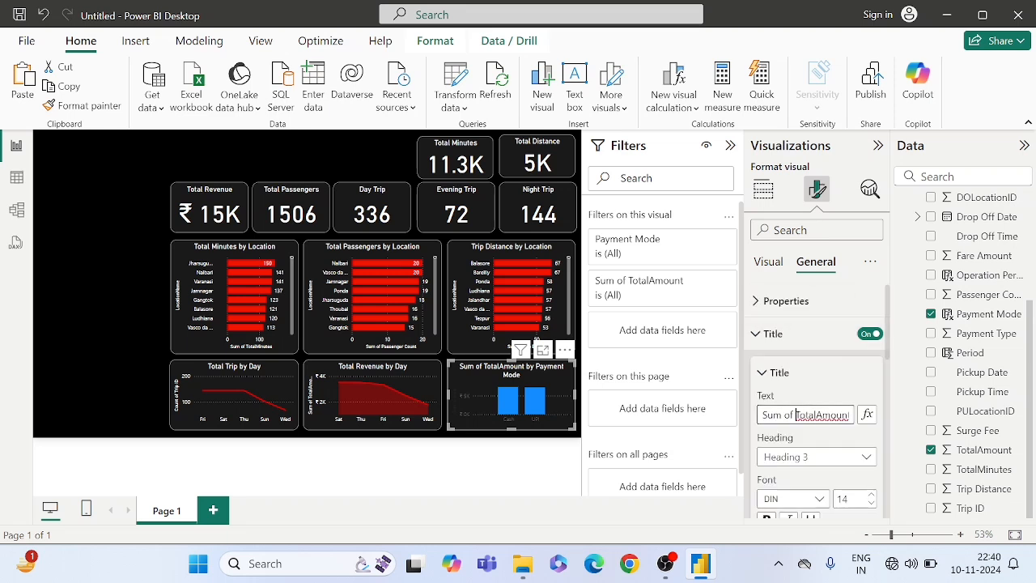
pyautogui.moveTo(797, 414); pyautogui.dragTo(725, 416)
pyautogui.press('BackSpace')
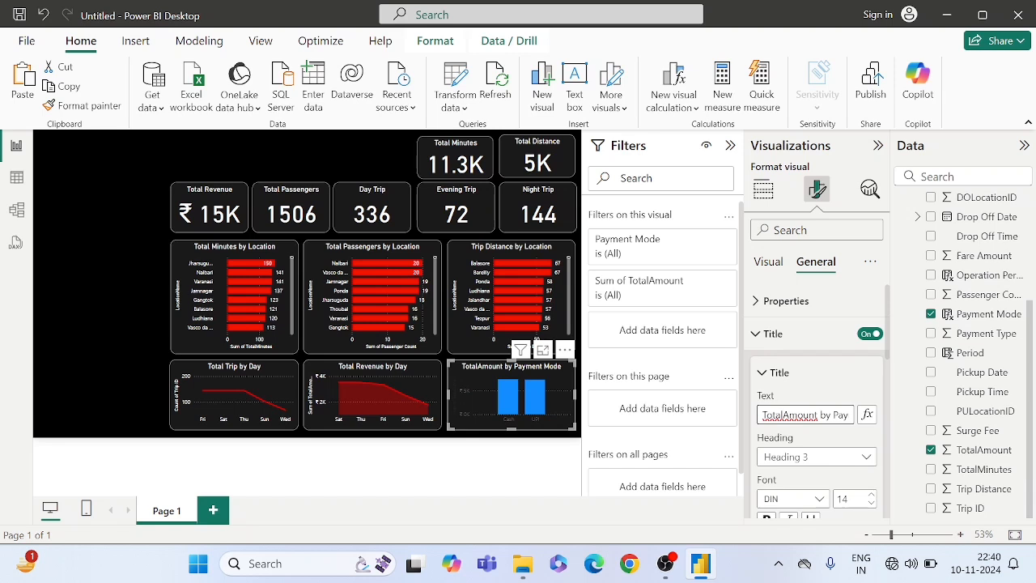
pyautogui.press('Delete')
pyautogui.press('Delete')
pyautogui.press('Delete')
pyautogui.press('Delete')
pyautogui.press('Delete')
pyautogui.press('Delete')
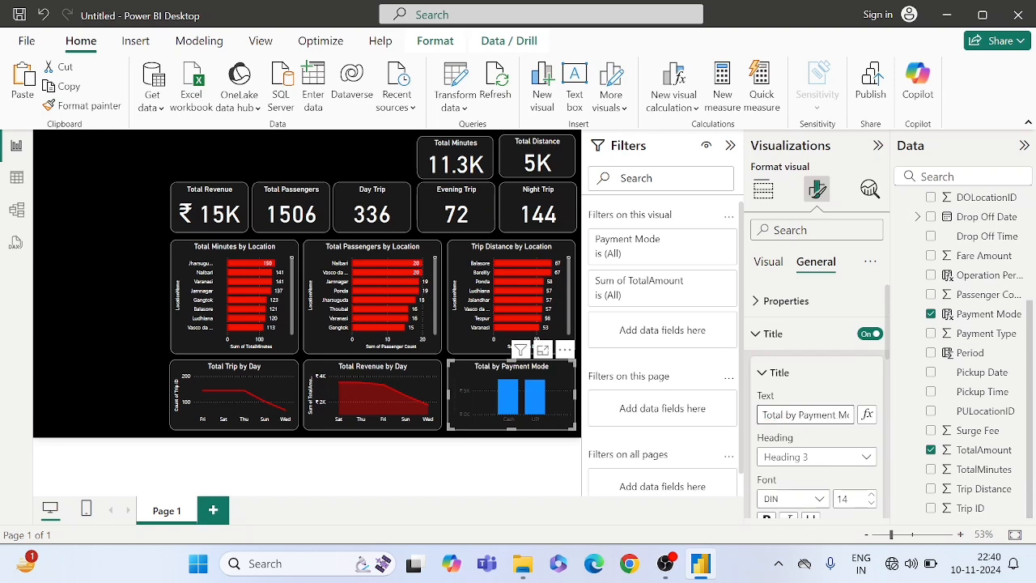
pyautogui.write('Revenue')
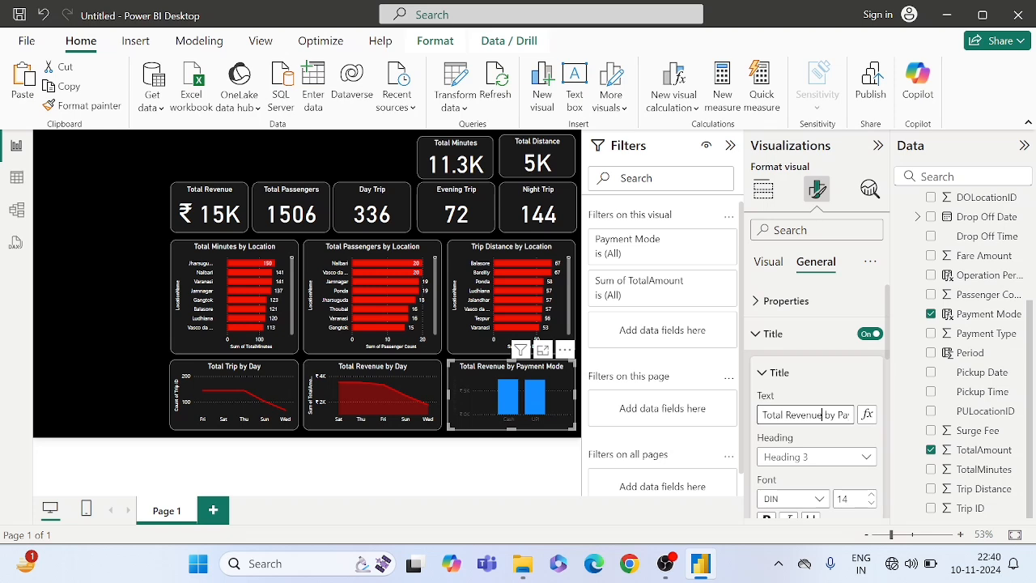
pyautogui.press('Right')
pyautogui.press('Right')
pyautogui.press('Right')
pyautogui.press('Right')
pyautogui.press('Right')
pyautogui.press('Right')
pyautogui.press('Right')
pyautogui.press('Right')
pyautogui.press('Right')
pyautogui.press('Right')
pyautogui.press('Right')
pyautogui.press('Right')
pyautogui.press('Right')
pyautogui.press('Right')
pyautogui.press('Right')
pyautogui.press('Right')
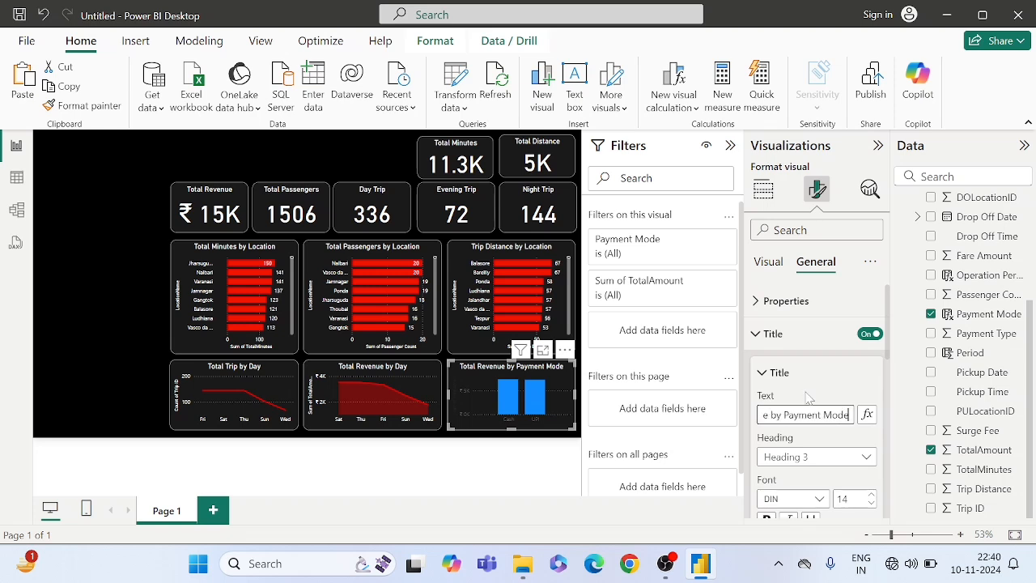
pyautogui.press('Return')
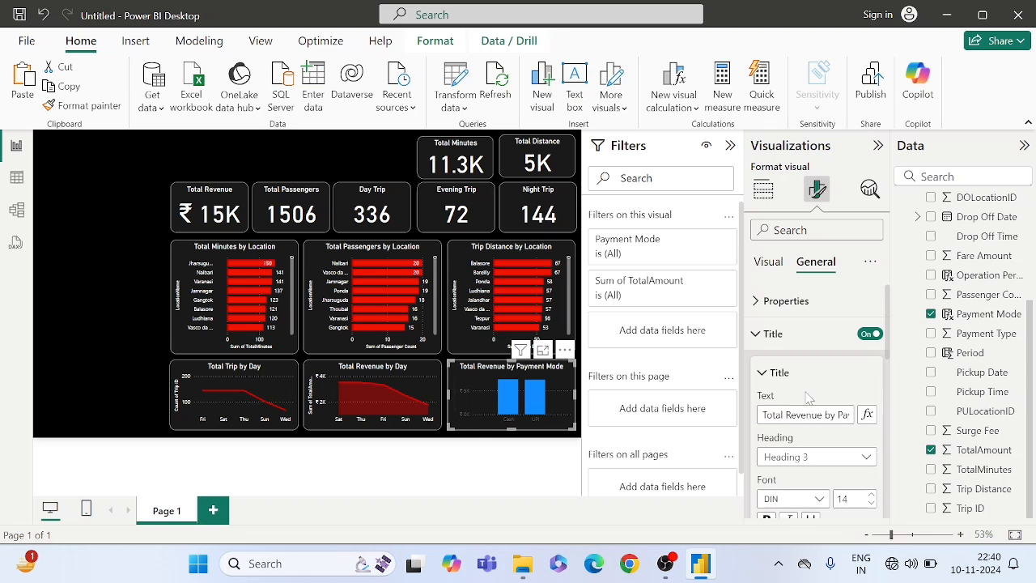
# - Set the payment mode chart's X-axis values color to white (#FFFFFF)
pyautogui.click(769, 262)
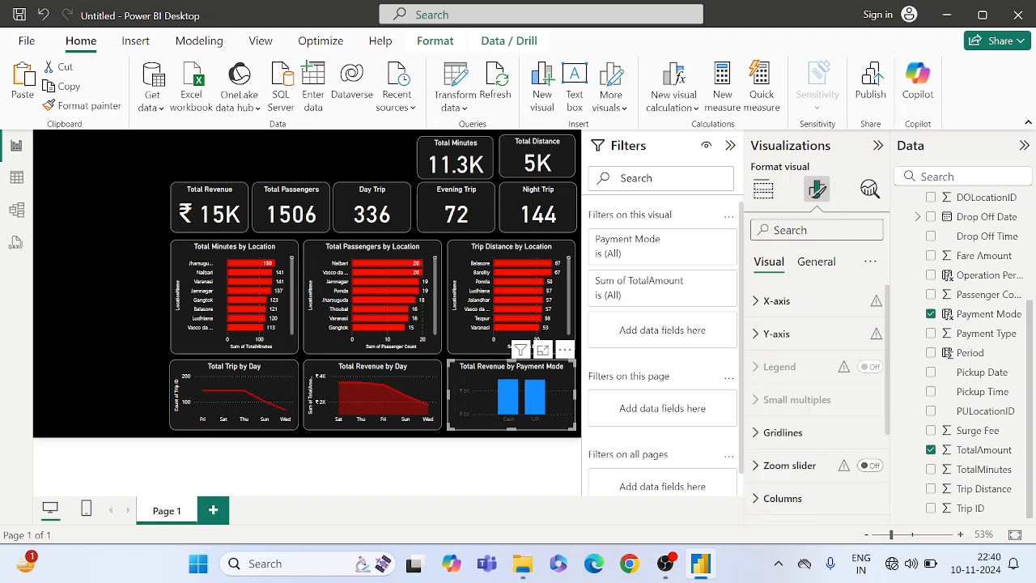
pyautogui.click(816, 230)
pyautogui.write('color')
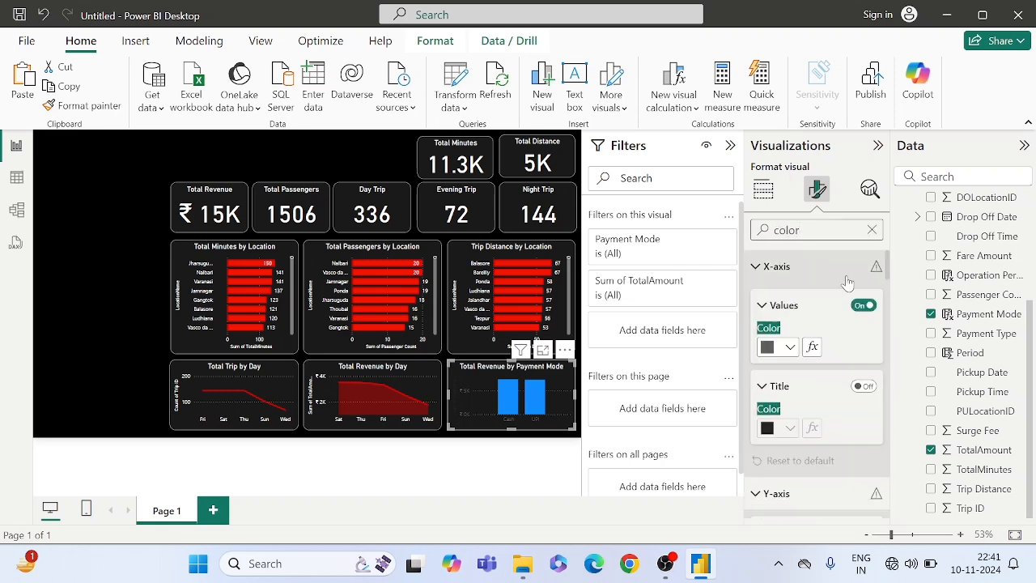
pyautogui.click(766, 348)
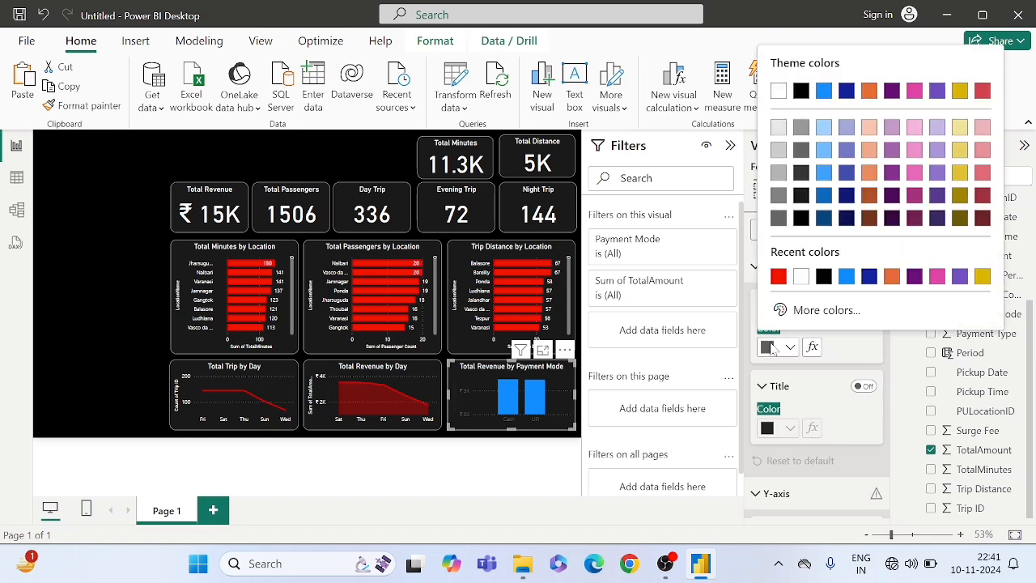
pyautogui.click(800, 277)
# - Set the payment mode chart's Y-axis values and Y-axis title colors to white
pyautogui.scroll(-1, 783, 370)
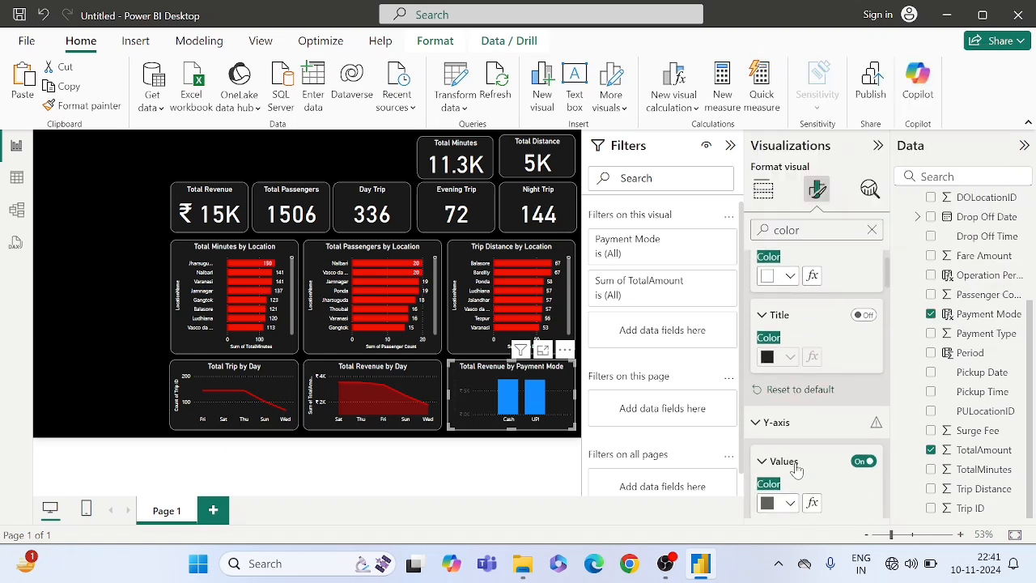
pyautogui.scroll(-1, 796, 465)
pyautogui.click(789, 415)
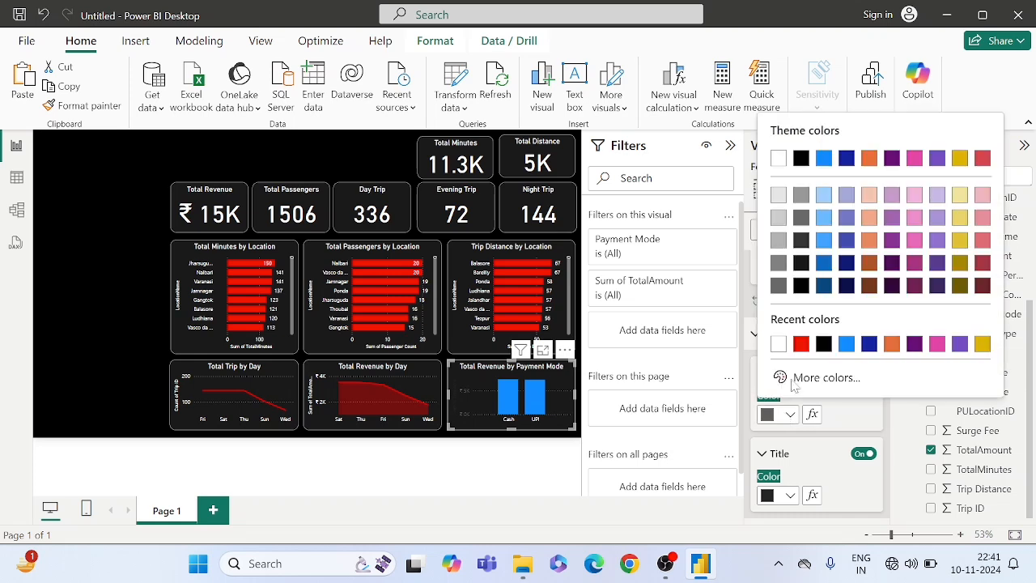
pyautogui.click(779, 343)
pyautogui.scroll(-1, 800, 450)
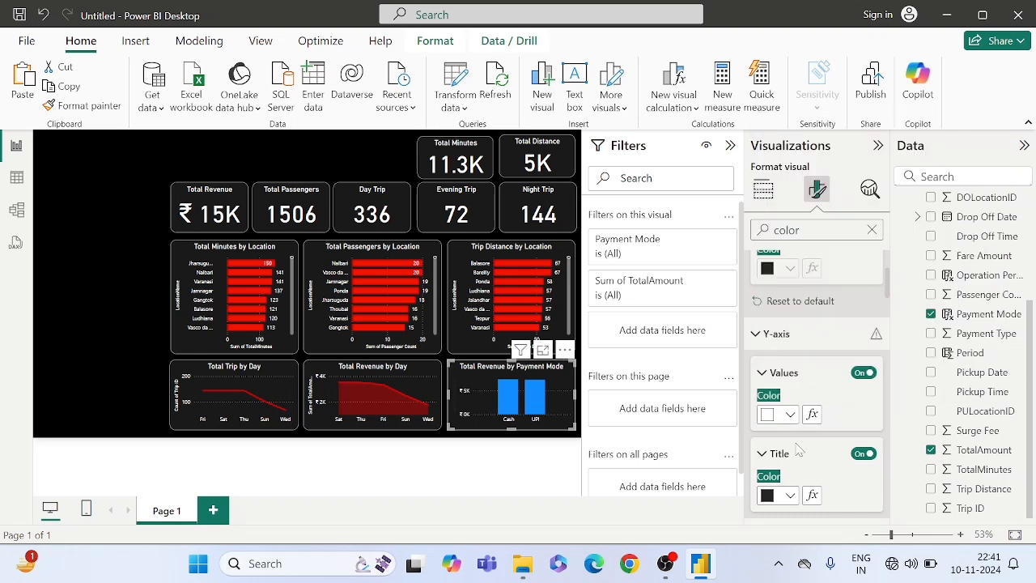
pyautogui.click(786, 431)
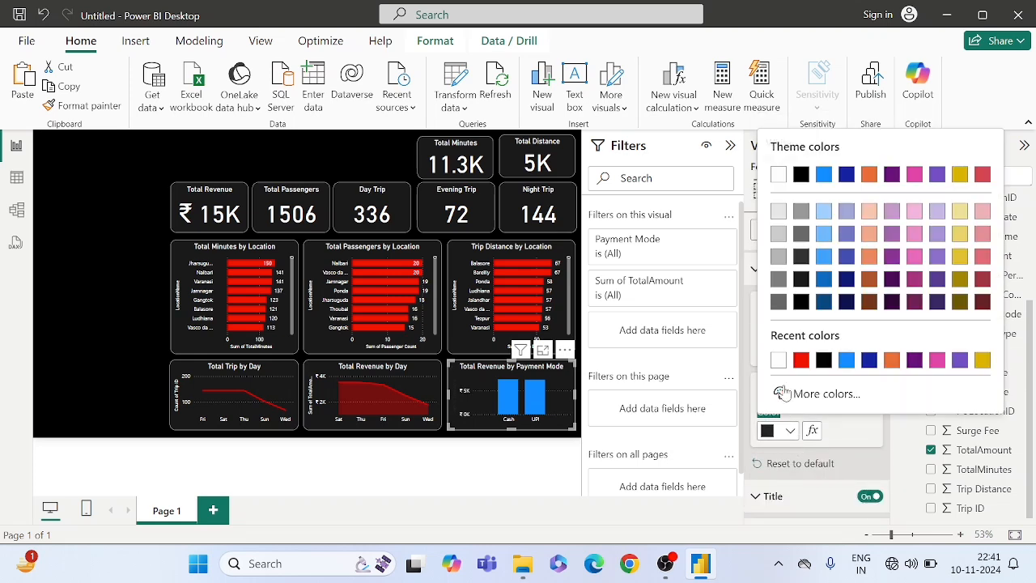
pyautogui.click(778, 360)
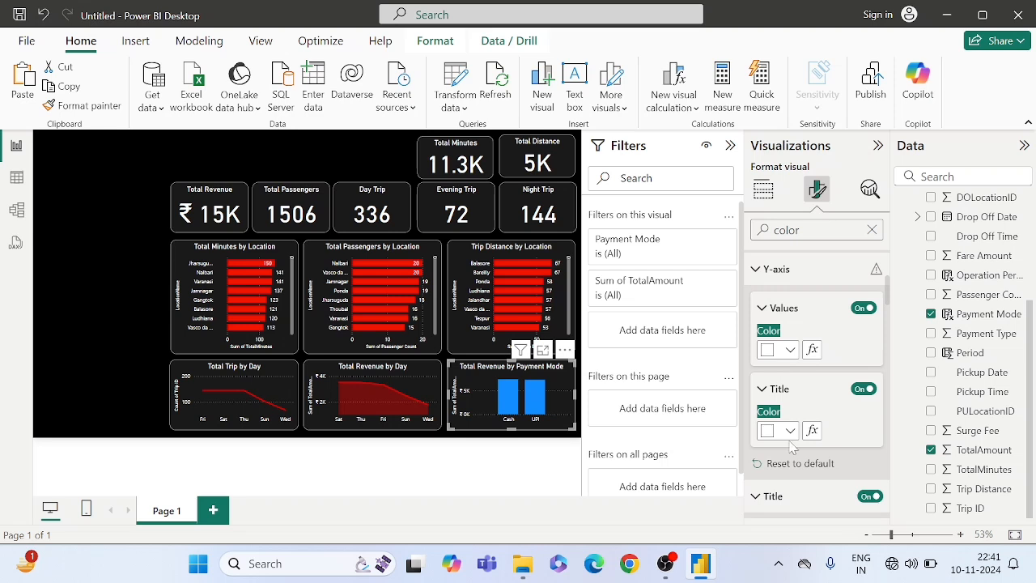
# - Set the color of all columns in the payment mode chart to red #F30000
pyautogui.scroll(-10, 791, 455)
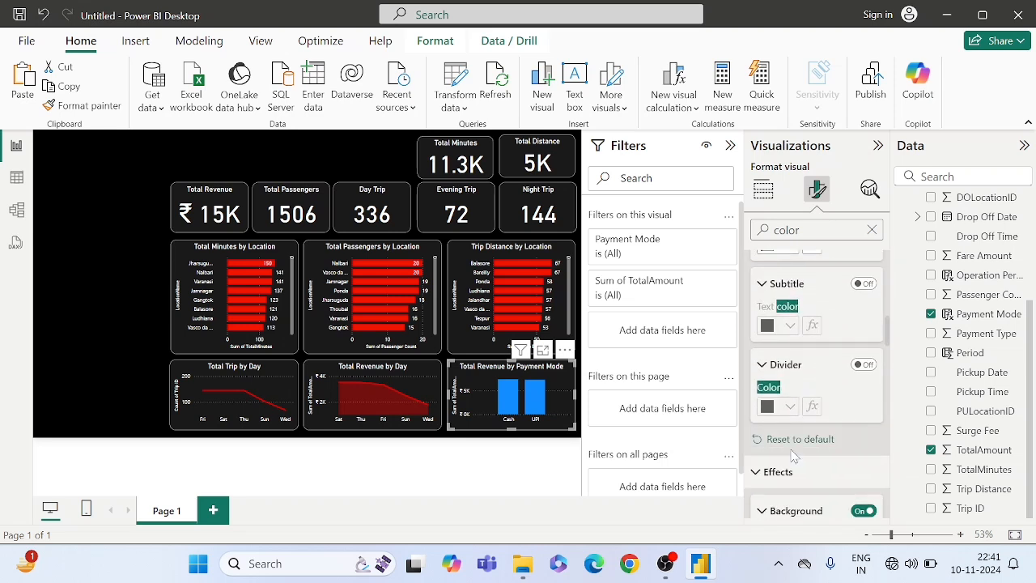
pyautogui.scroll(-10, 791, 456)
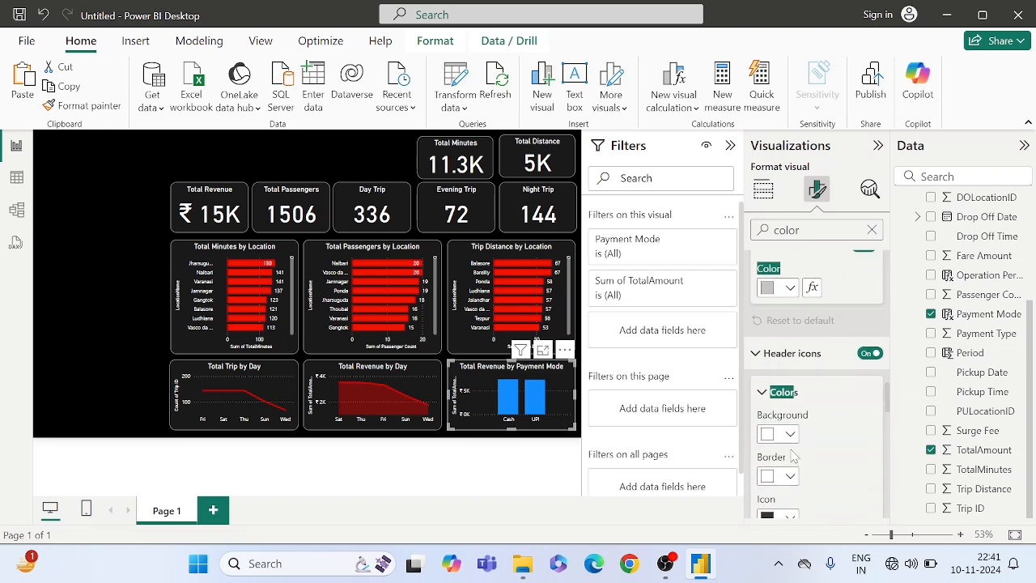
pyautogui.scroll(-10, 793, 455)
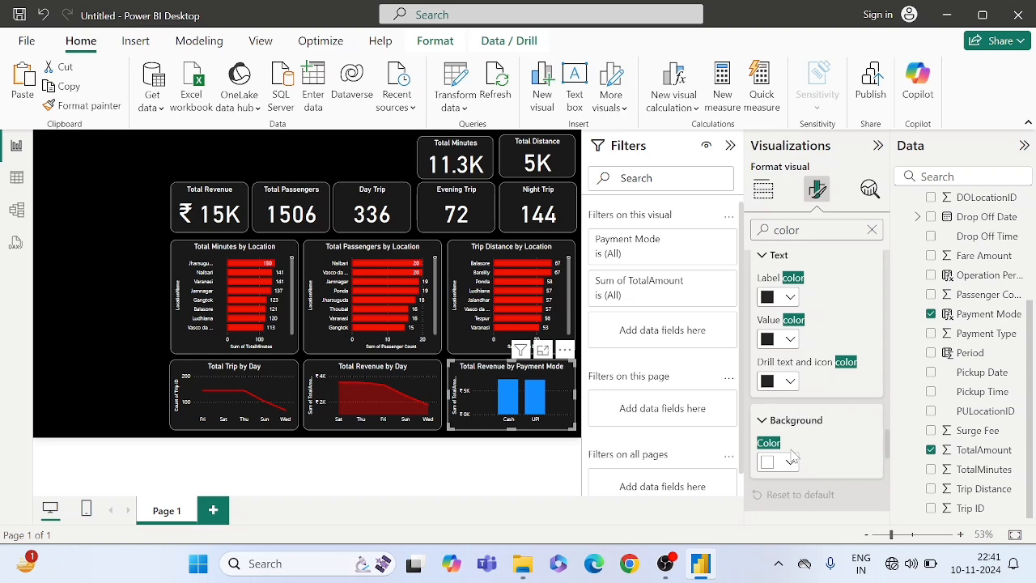
pyautogui.scroll(-8, 791, 455)
pyautogui.scroll(2, 788, 453)
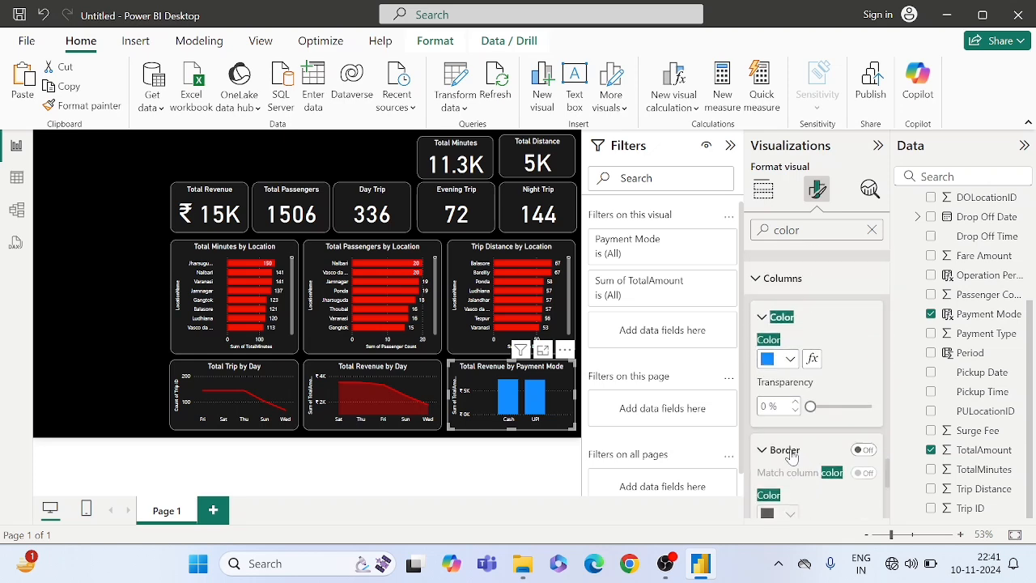
pyautogui.scroll(10, 834, 307)
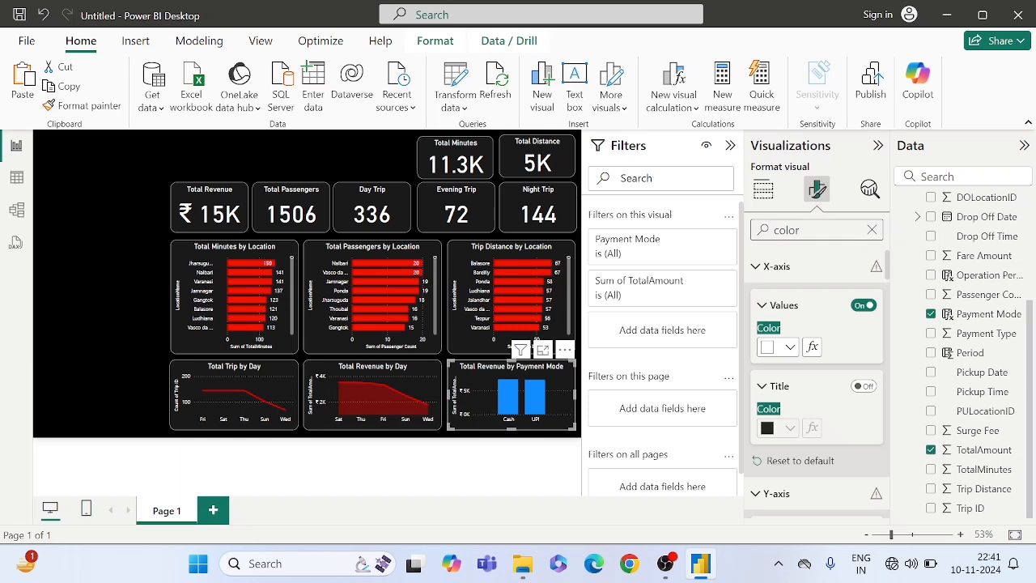
pyautogui.click(872, 230)
pyautogui.scroll(-4, 795, 314)
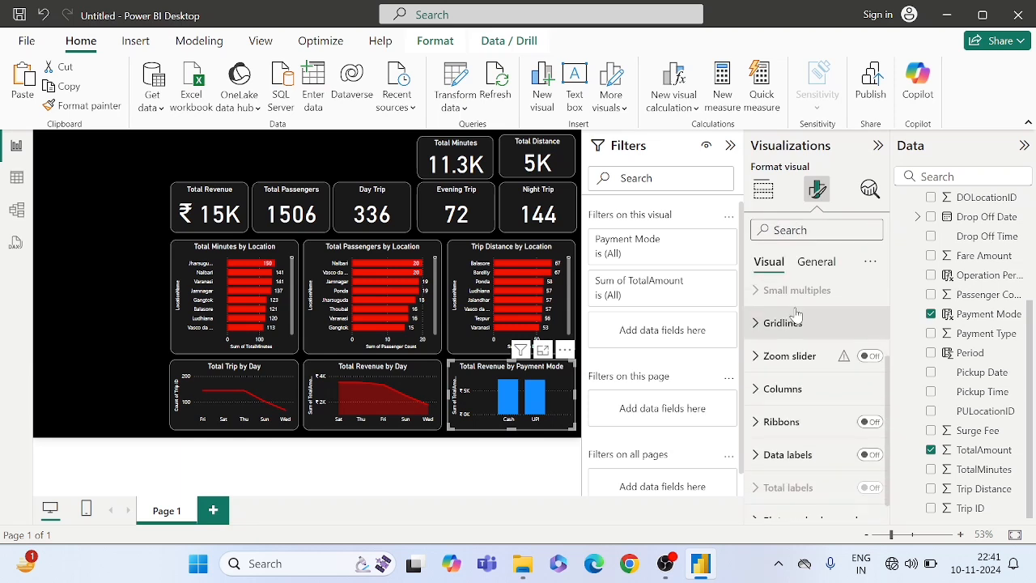
pyautogui.click(780, 379)
pyautogui.scroll(-2, 777, 381)
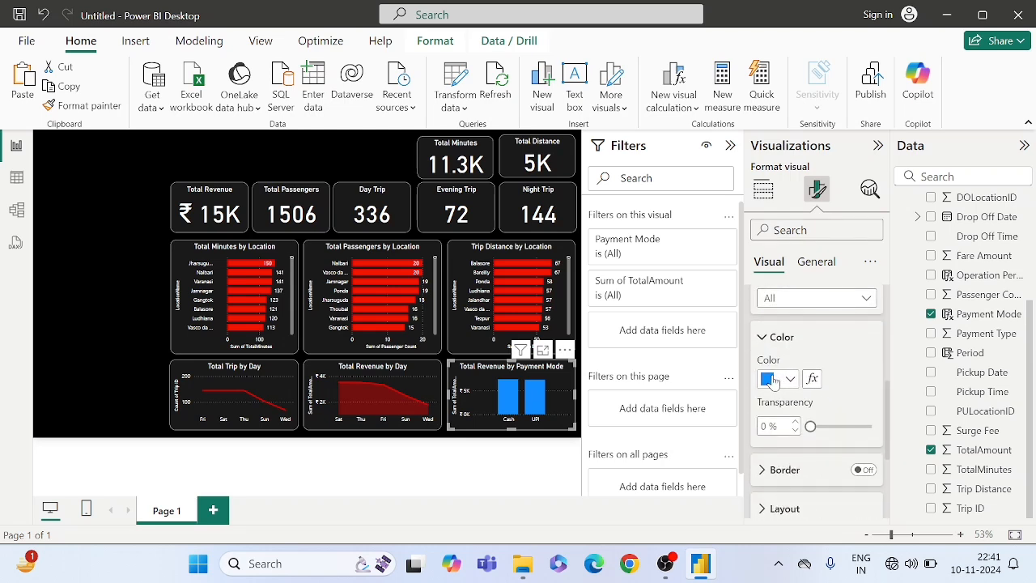
pyautogui.click(771, 380)
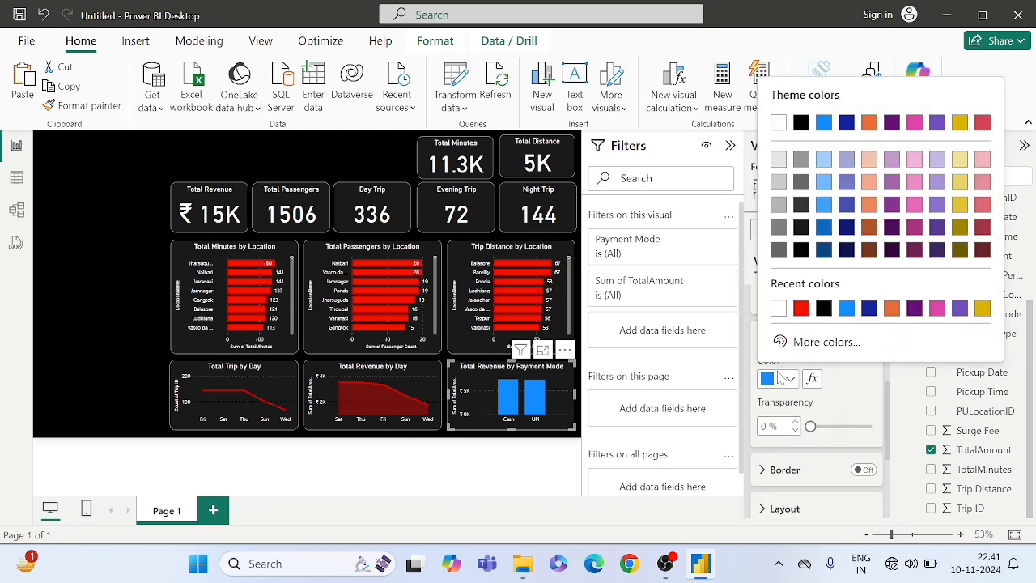
pyautogui.click(800, 309)
pyautogui.scroll(3, 844, 390)
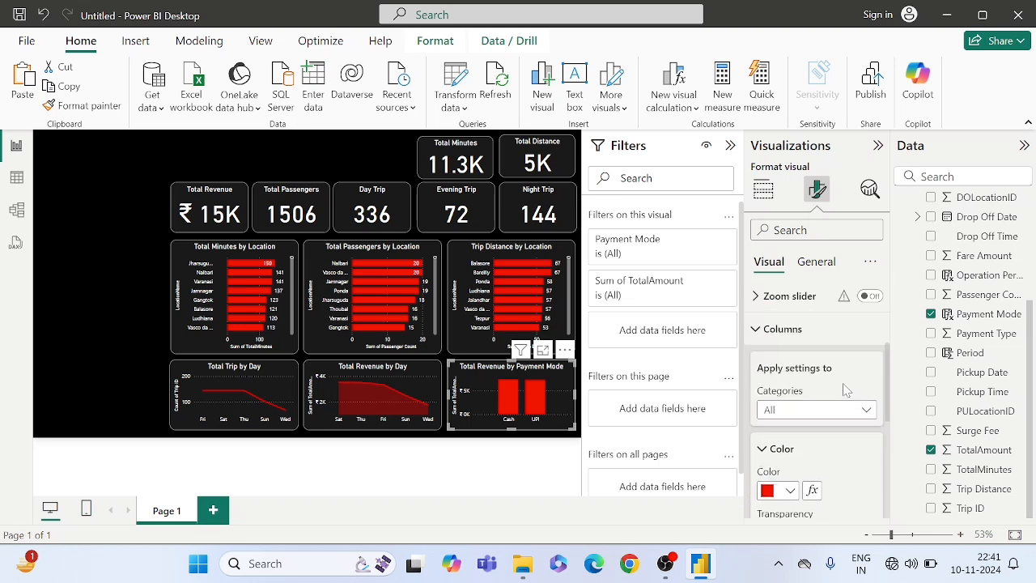
# - Turn on data labels for the payment mode chart, view their options, and deselect the chart
pyautogui.click(772, 339)
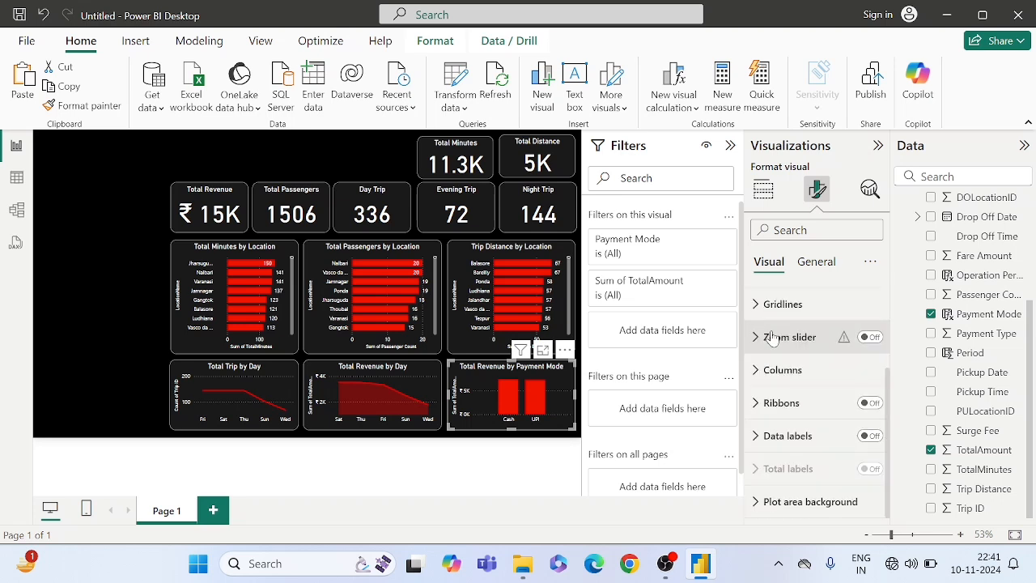
pyautogui.click(871, 436)
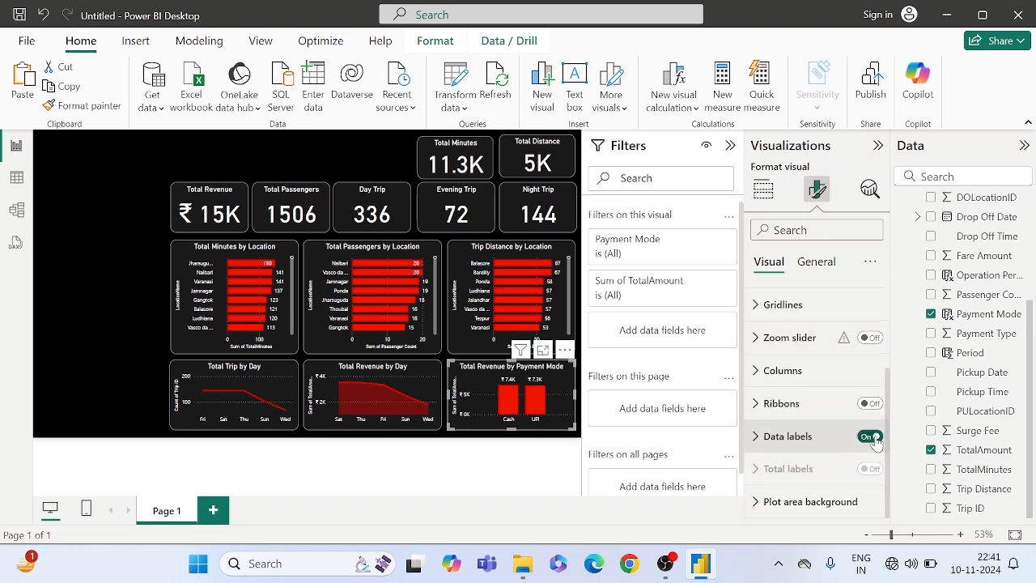
pyautogui.click(785, 436)
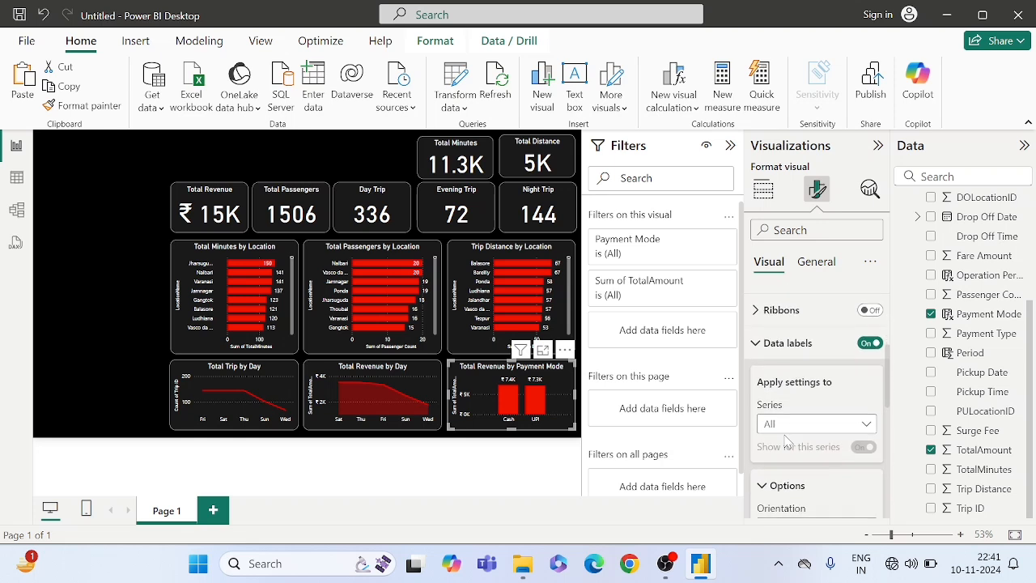
pyautogui.scroll(-3, 817, 388)
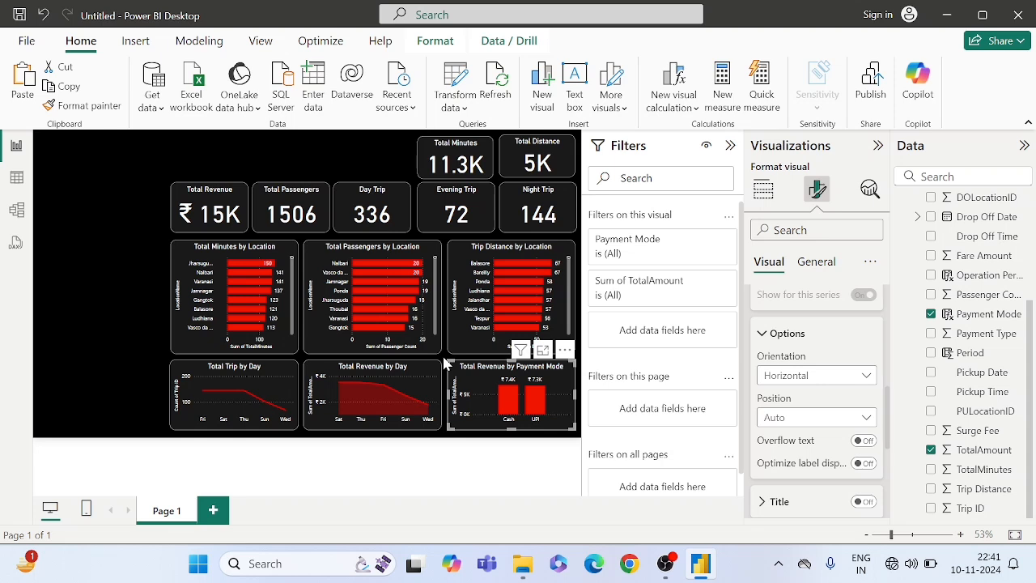
pyautogui.click(444, 364)
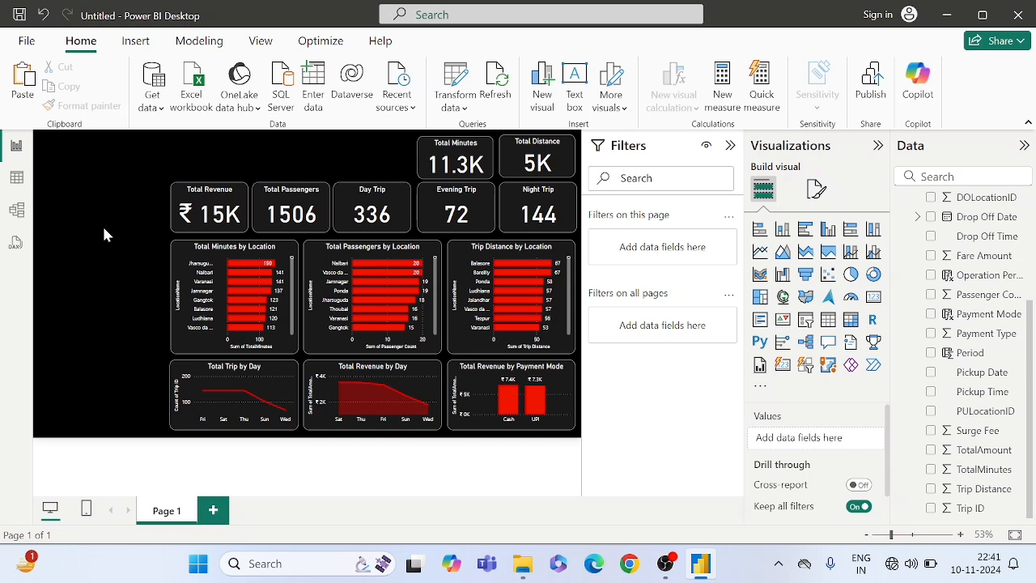
# - Duplicate the Total Minutes by Location chart, place the copy in the empty area beside the Total Revenue card, and shrink it slightly
pyautogui.click(209, 252)
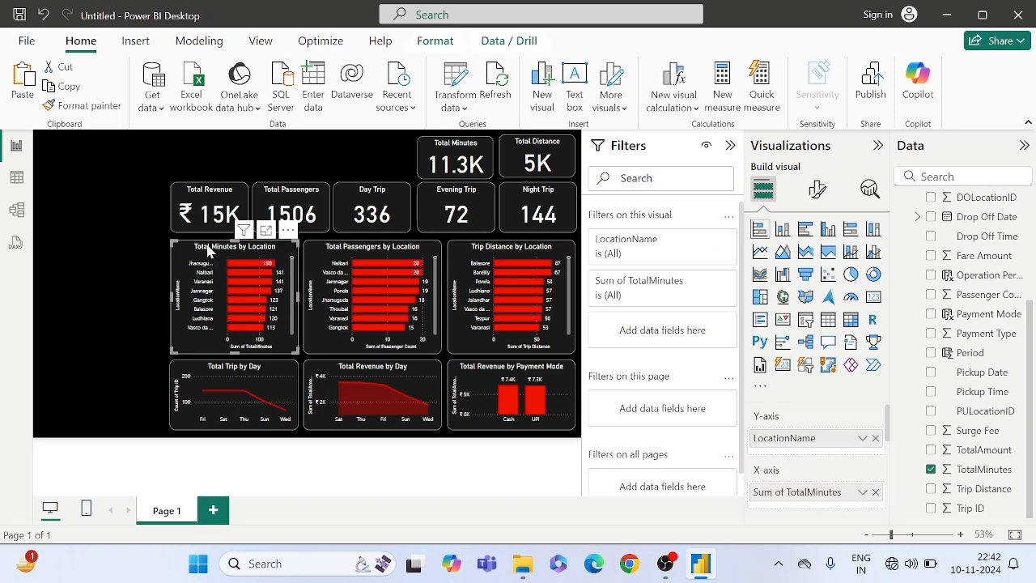
pyautogui.click(66, 220)
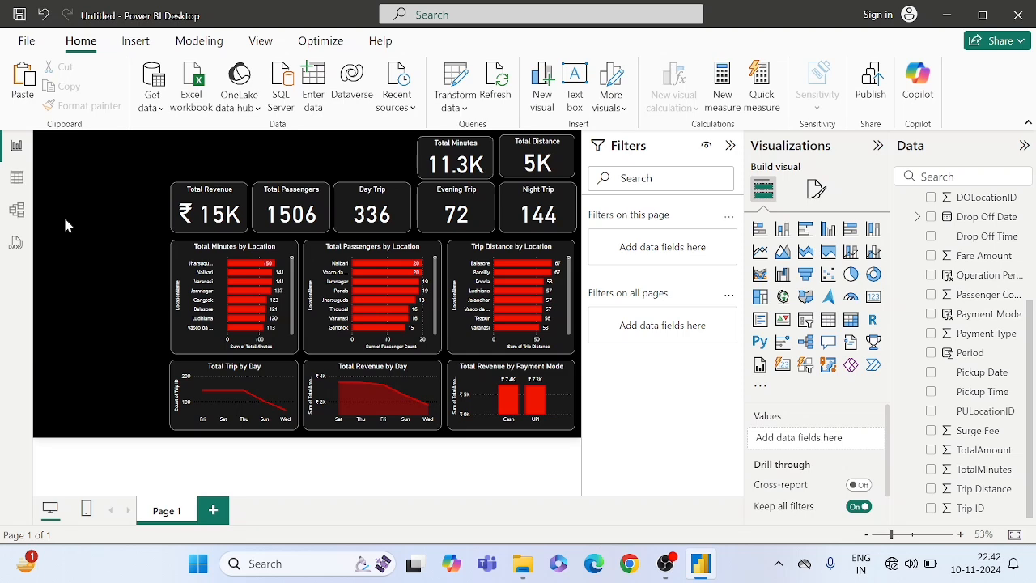
pyautogui.hotkey('ctrl', 'v')
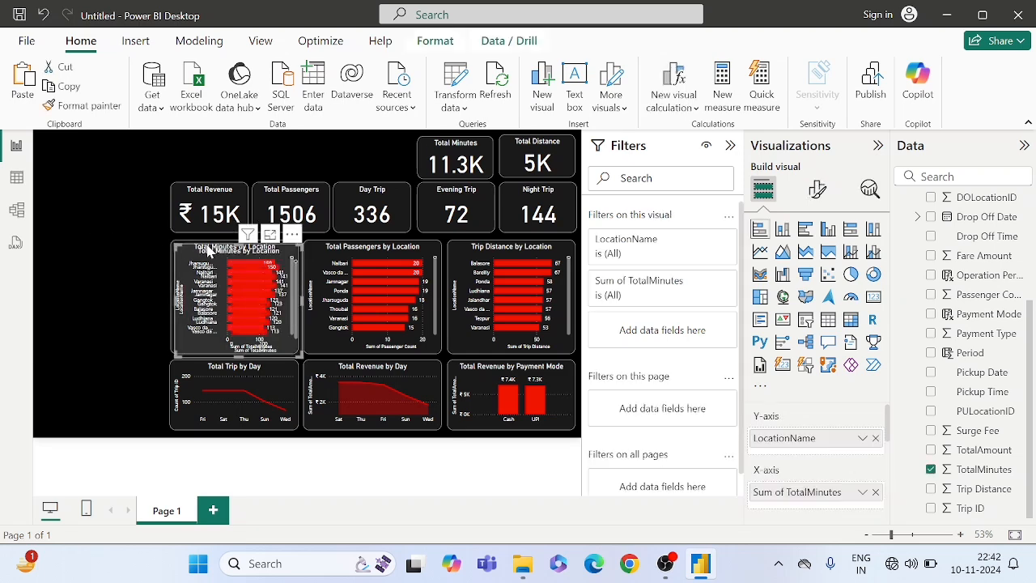
pyautogui.moveTo(209, 251); pyautogui.dragTo(62, 186)
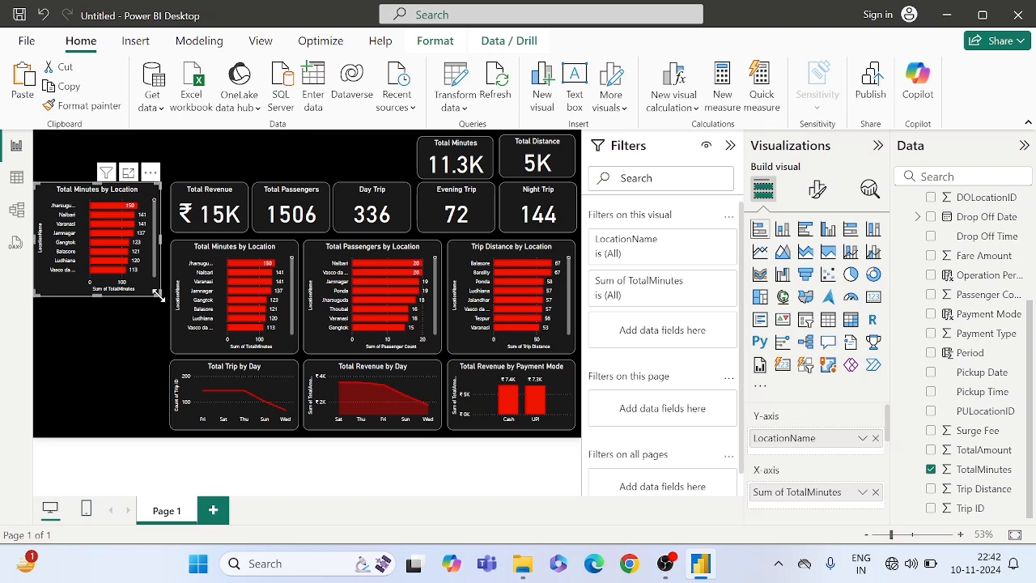
pyautogui.moveTo(158, 295); pyautogui.dragTo(156, 283)
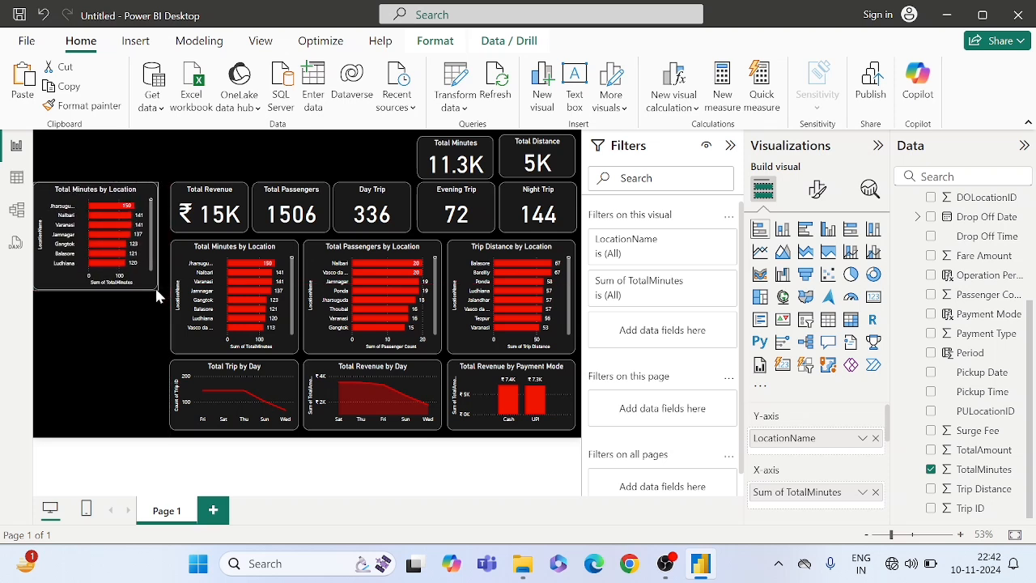
# - Nudge the duplicated chart into the empty area and replace LocationName with Operation Period on its Y-axis
pyautogui.click(155, 286)
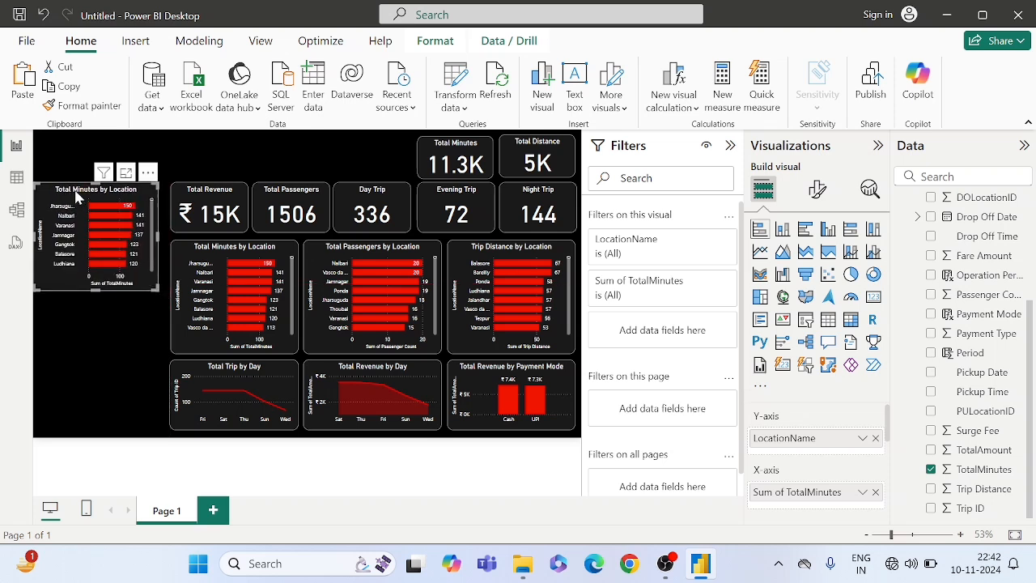
pyautogui.moveTo(80, 196); pyautogui.dragTo(81, 199)
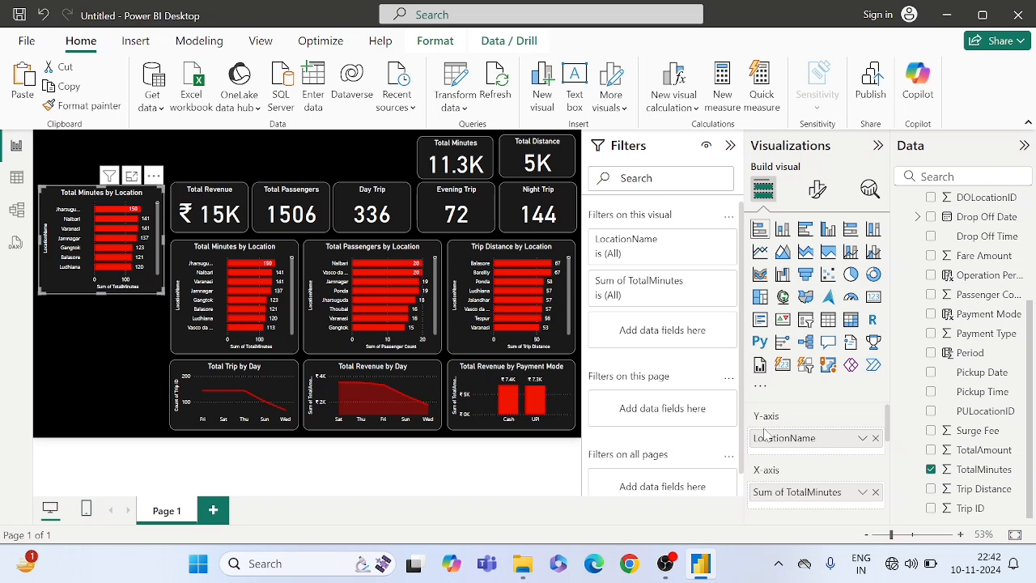
pyautogui.click(875, 439)
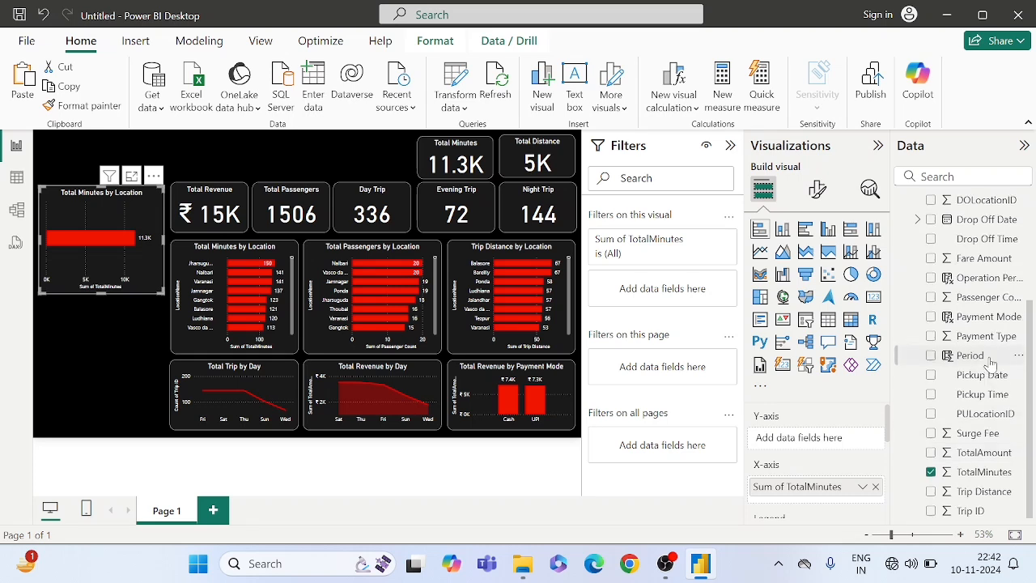
pyautogui.scroll(2, 989, 364)
pyautogui.scroll(-1, 989, 364)
pyautogui.scroll(1, 989, 364)
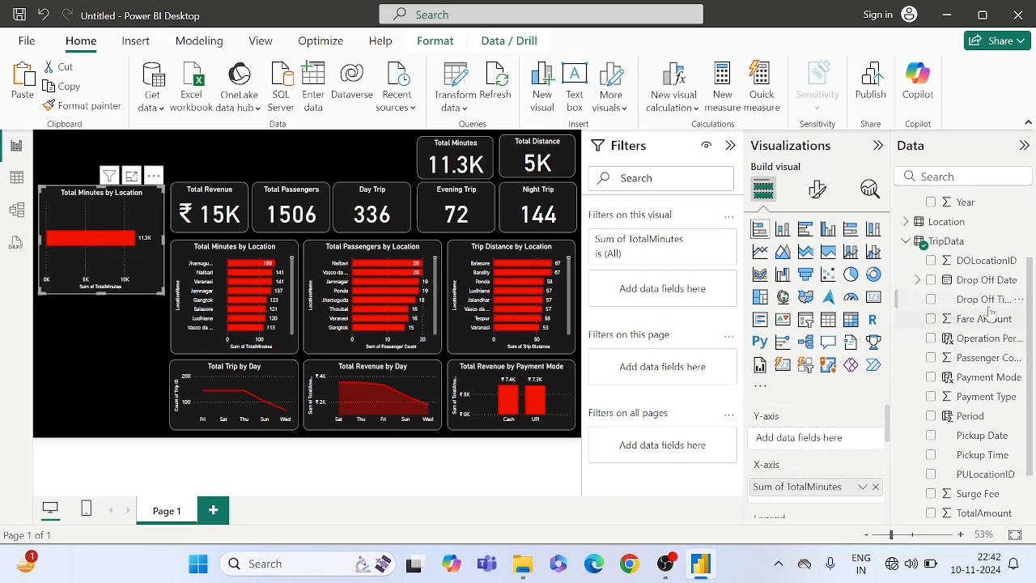
pyautogui.scroll(-1, 991, 312)
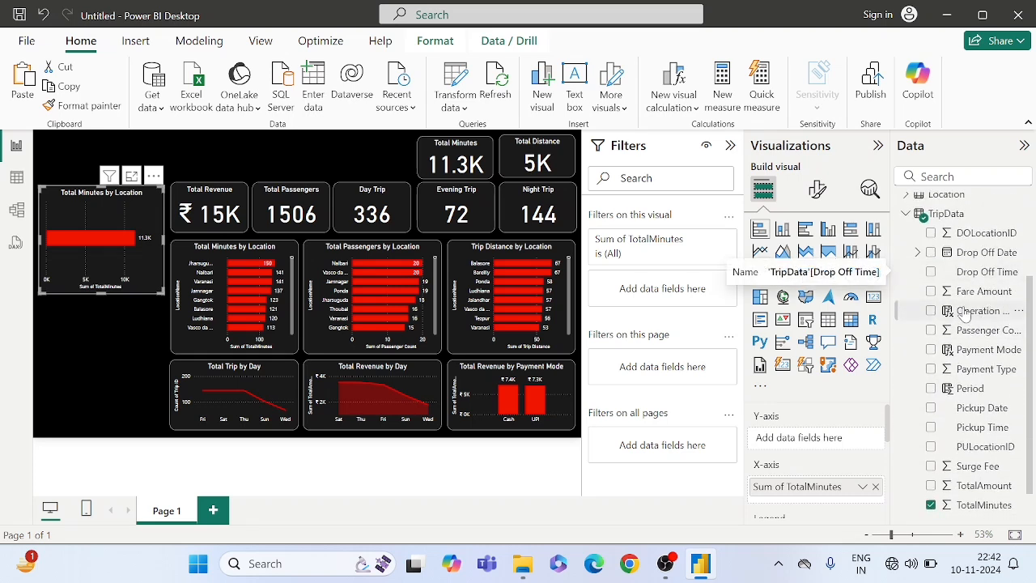
pyautogui.moveTo(965, 317); pyautogui.dragTo(803, 437)
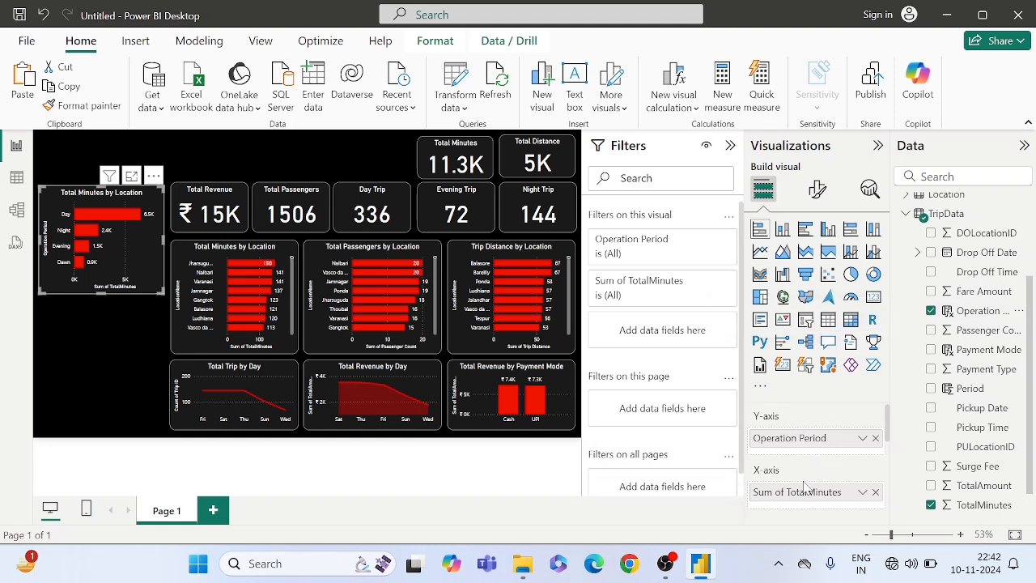
# - Replace TotalMinutes with TotalAmount on the X-axis of the Operation Period chart
pyautogui.click(874, 493)
pyautogui.scroll(-1, 979, 482)
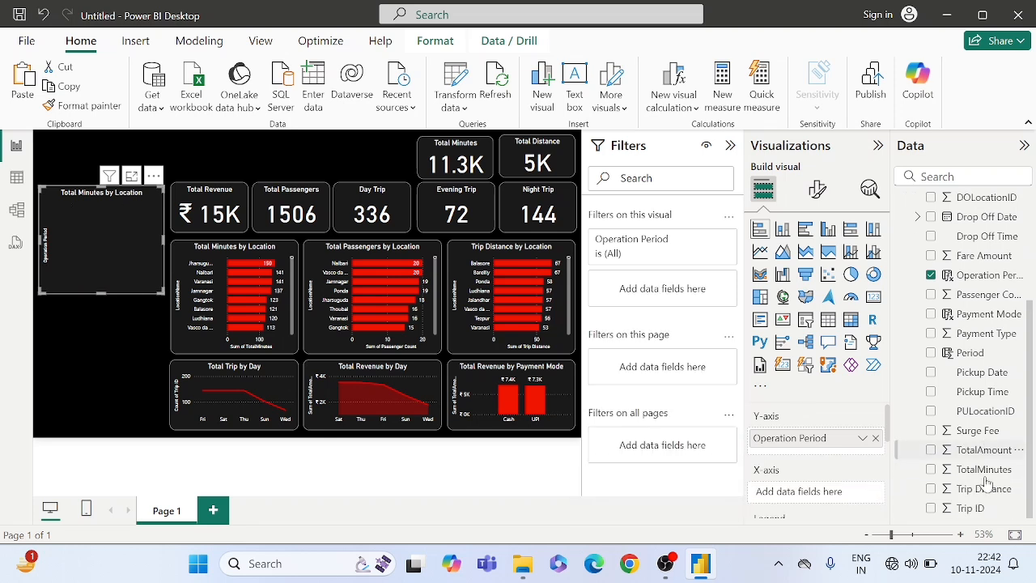
pyautogui.moveTo(977, 451); pyautogui.dragTo(836, 493)
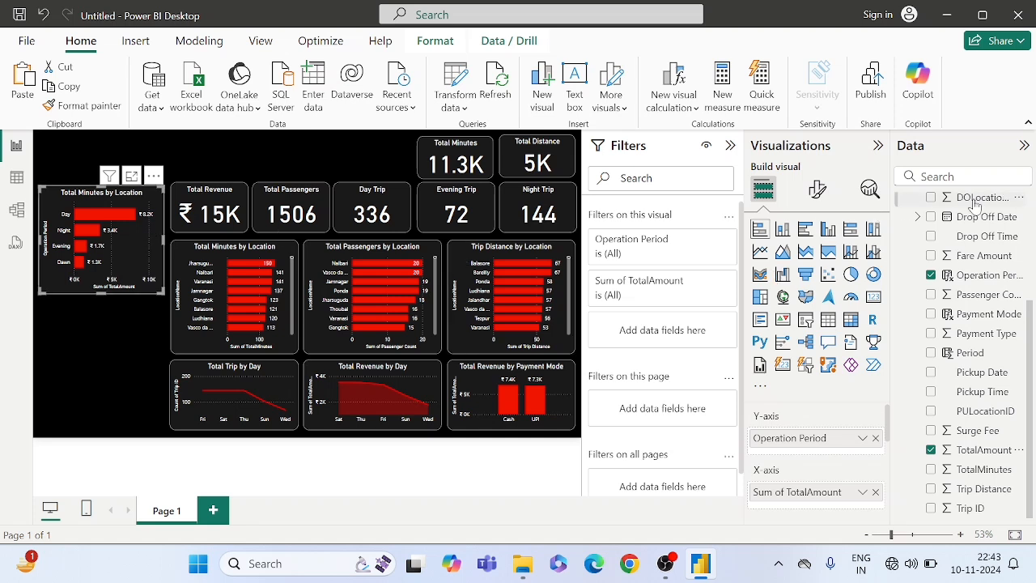
# - In the Operation Period chart's title, replace the words "Total Minutes" with "Total Revenue"
pyautogui.click(815, 187)
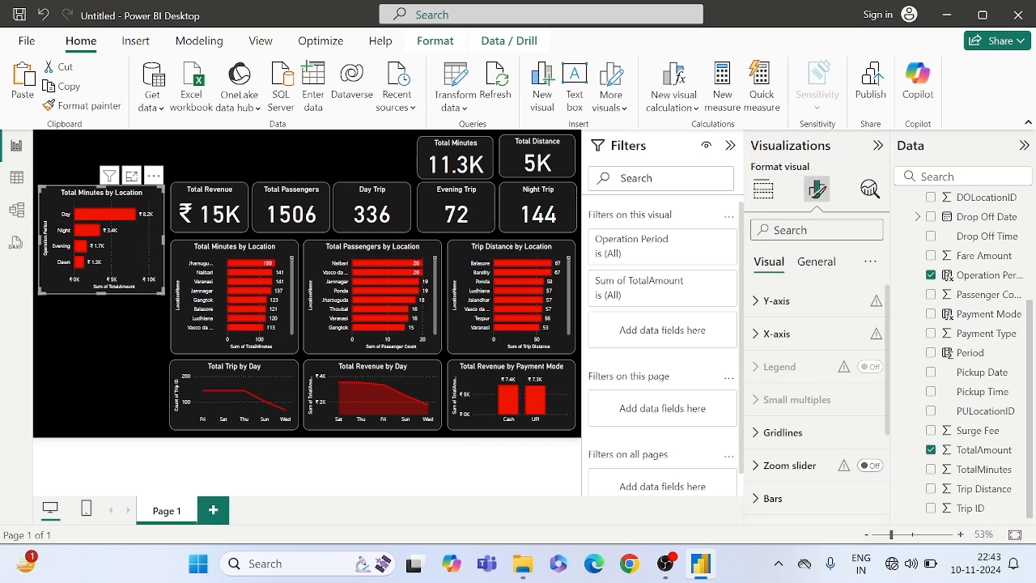
pyautogui.click(802, 266)
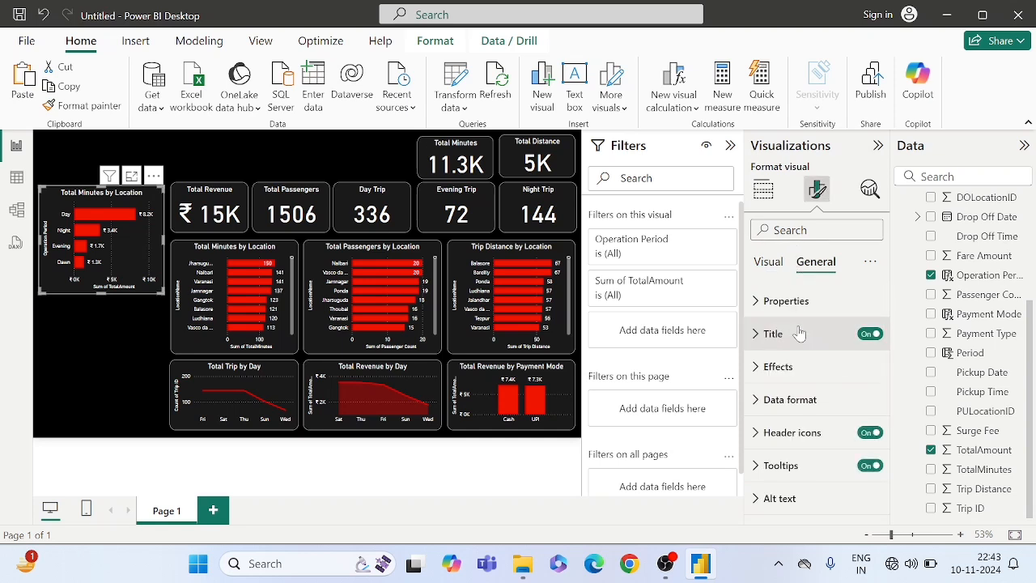
pyautogui.click(775, 346)
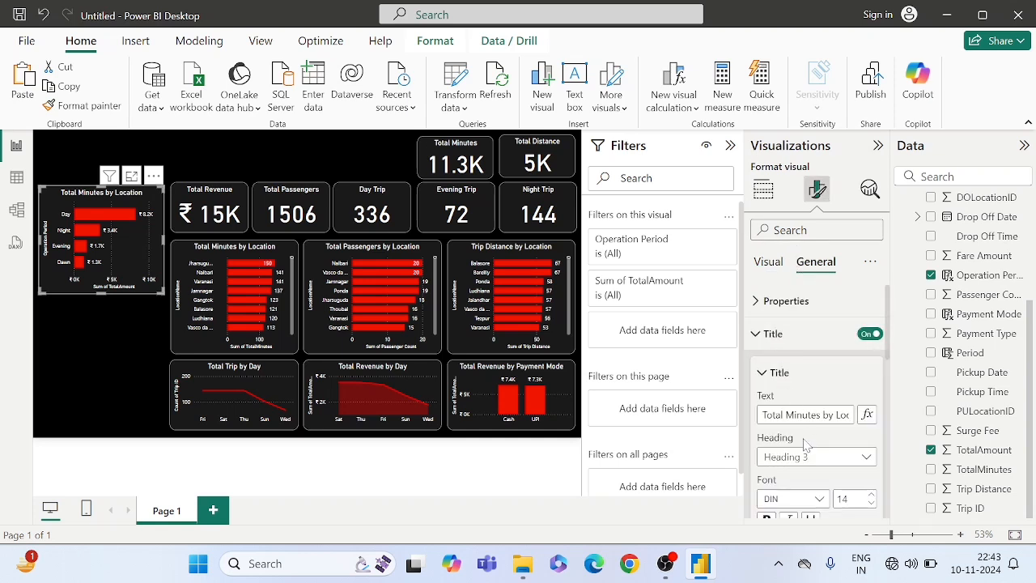
pyautogui.moveTo(821, 414)
pyautogui.mouseDown()
pyautogui.moveTo(762, 414)
pyautogui.moveTo(828, 414)
pyautogui.mouseUp()
pyautogui.moveTo(821, 414); pyautogui.dragTo(743, 419)
pyautogui.press('BackSpace')
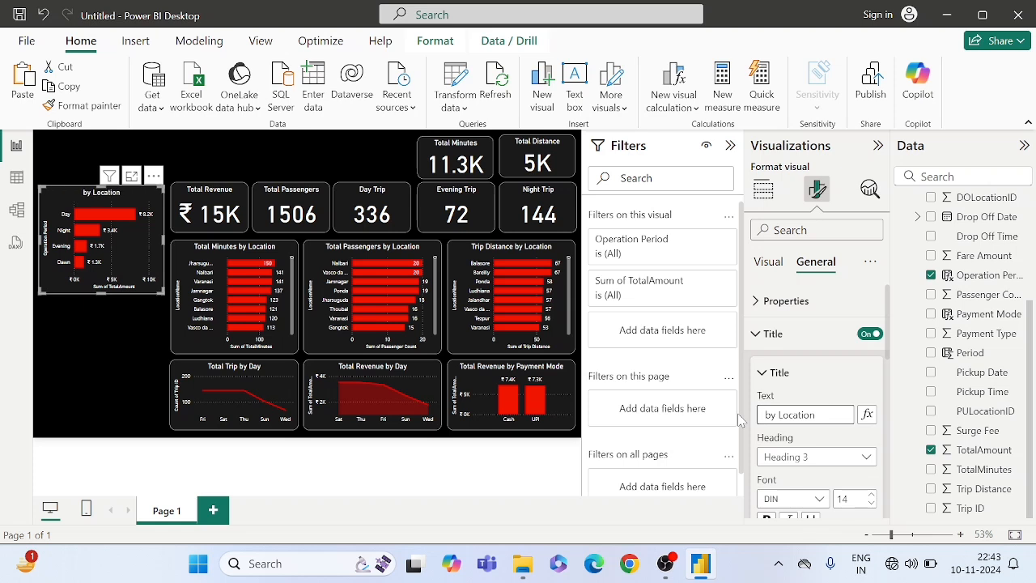
pyautogui.write('Total REv')
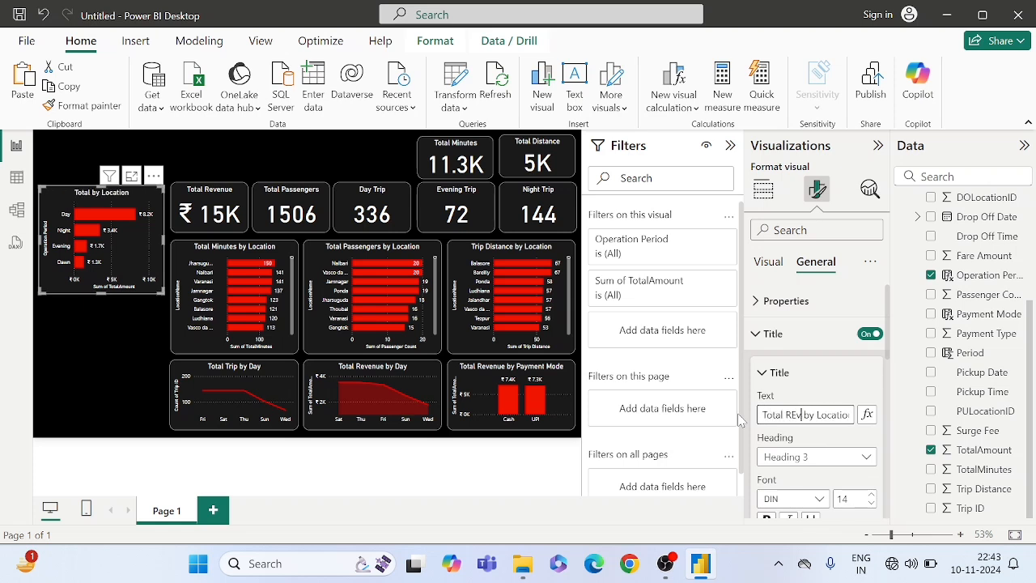
pyautogui.press('BackSpace')
pyautogui.press('BackSpace')
pyautogui.write('evenue')
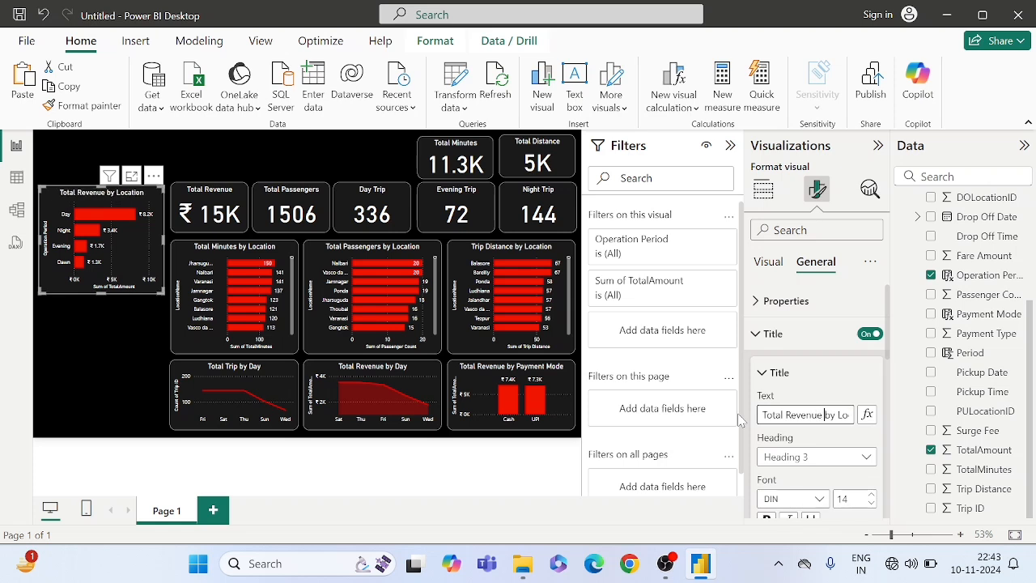
# - Replace "Location" in the title so that it reads "Total Revenue by Operation Period"
pyautogui.press('End')
pyautogui.press('Home')
pyautogui.write('Day')
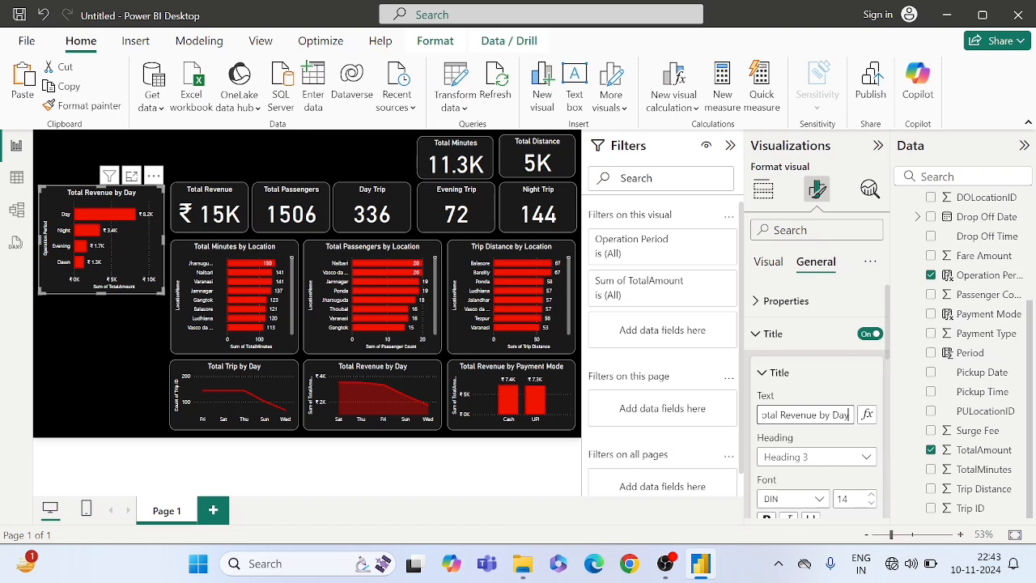
pyautogui.press('BackSpace')
pyautogui.press('BackSpace')
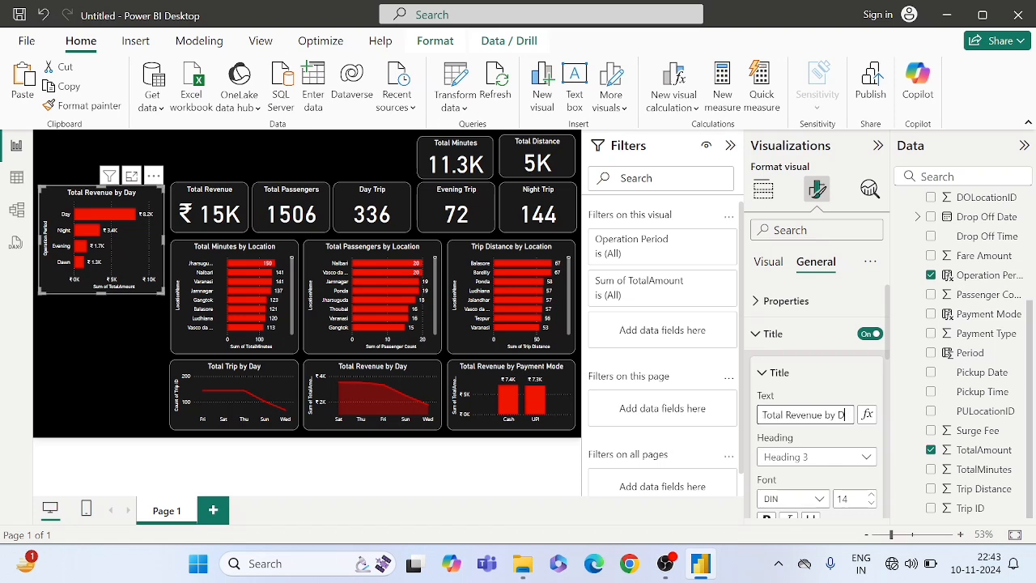
pyautogui.press('BackSpace')
pyautogui.write('Ope')
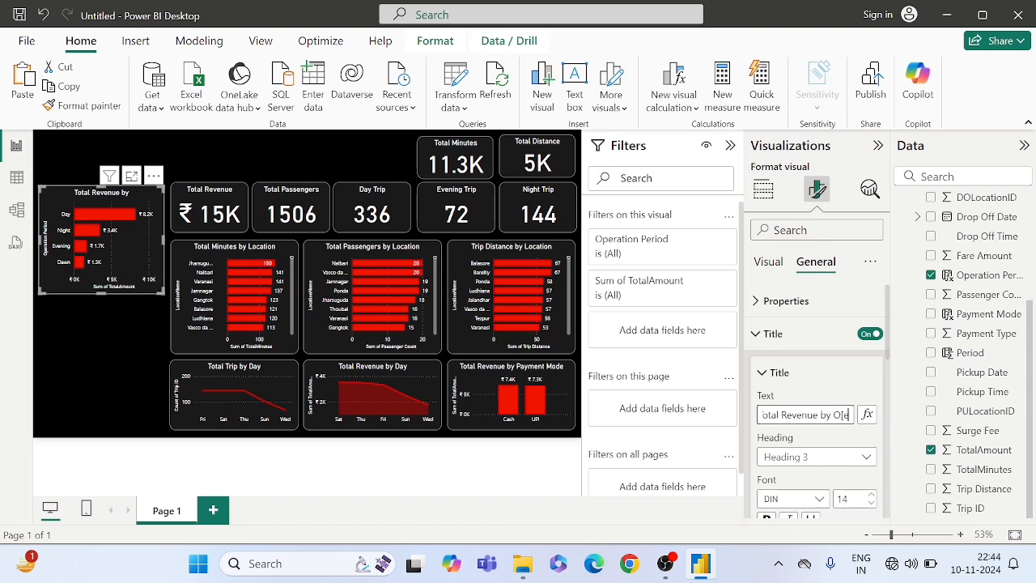
pyautogui.write('ration')
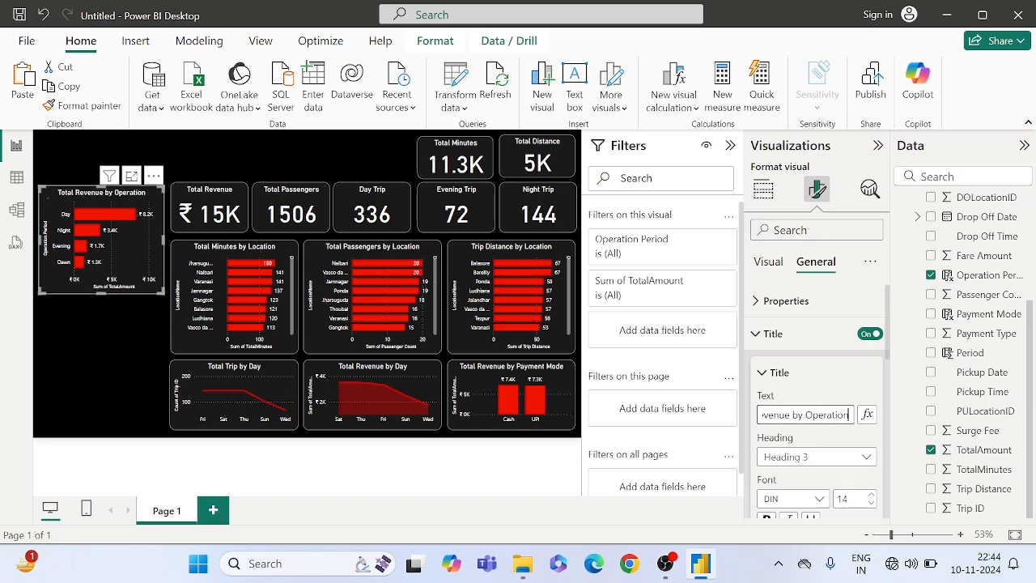
pyautogui.write(' Period')
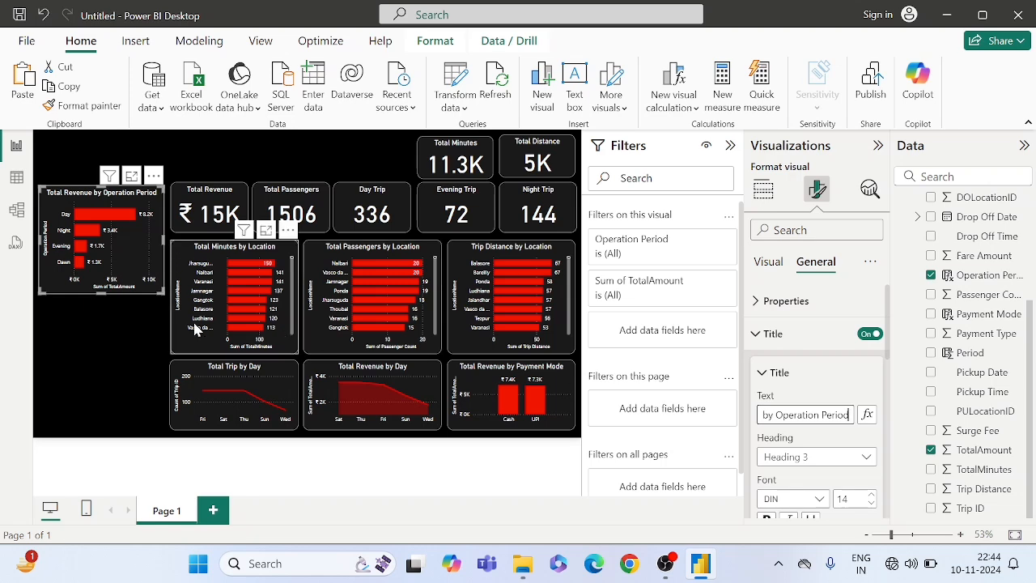
# - Reduce the height of the Total Revenue by Operation Period chart to free space beneath it
pyautogui.click(83, 322)
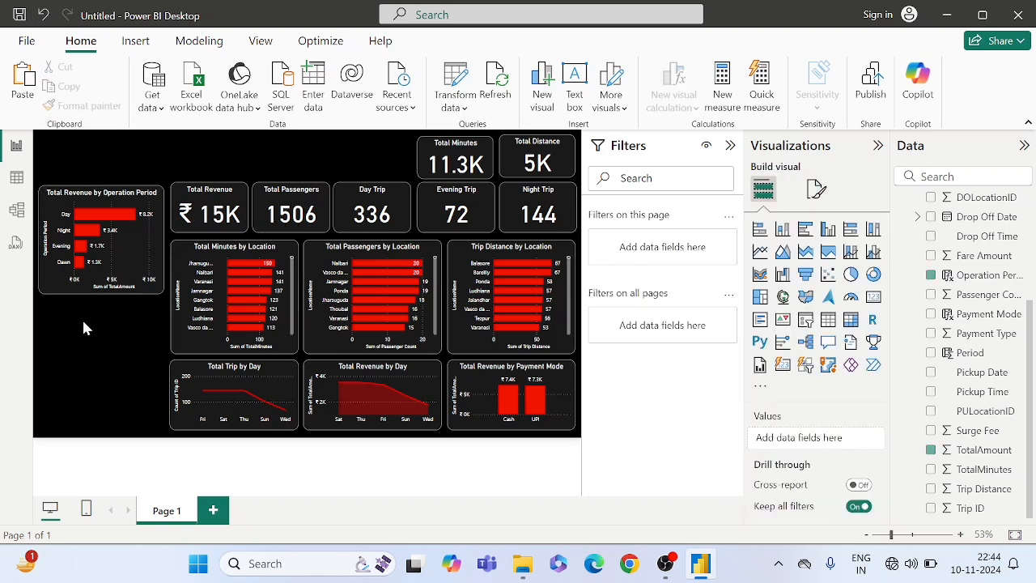
pyautogui.click(133, 289)
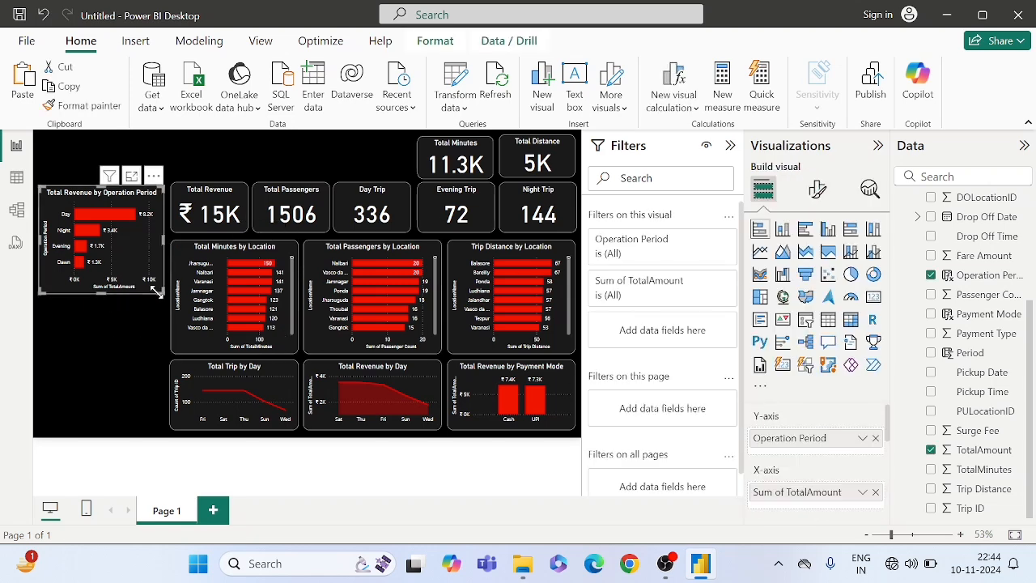
pyautogui.moveTo(157, 290)
pyautogui.mouseDown()
pyautogui.moveTo(155, 261)
pyautogui.moveTo(146, 275)
pyautogui.moveTo(156, 275)
pyautogui.mouseUp()
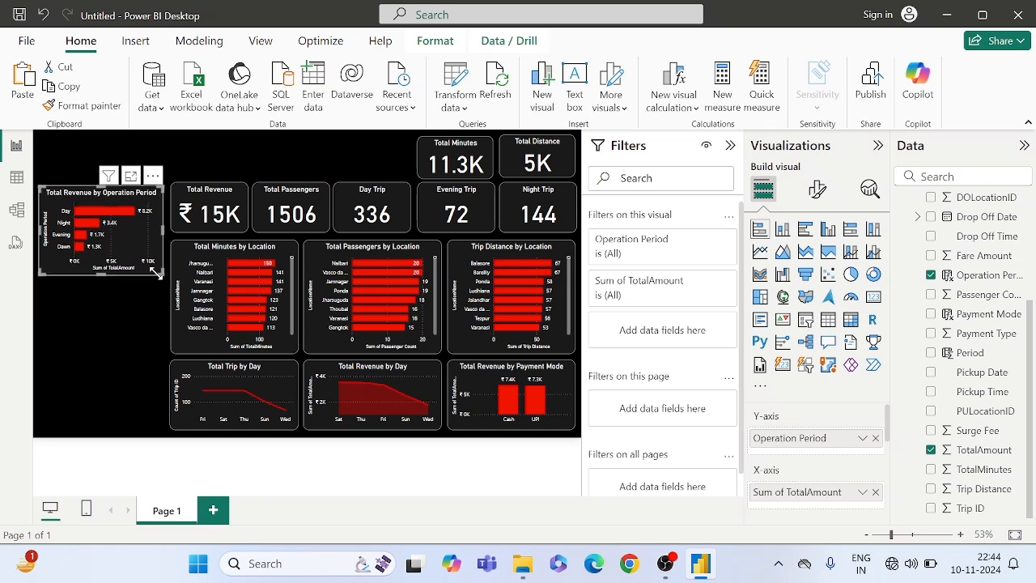
# - Add a stacked bar chart just below the Total Revenue by Operation Period chart, with Operation Period on the Y-axis and Passenger Count on the X-axis
pyautogui.click(108, 314)
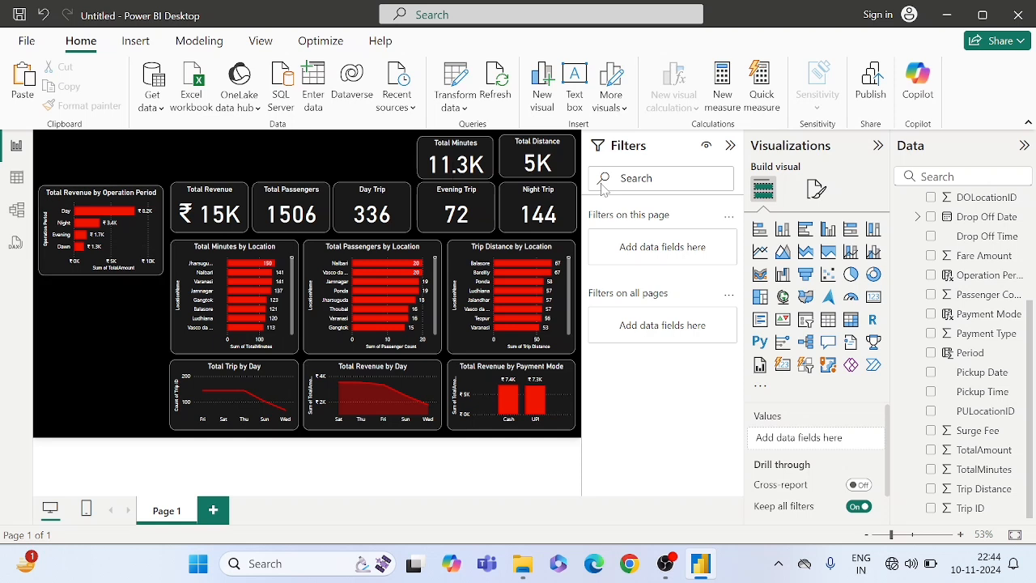
pyautogui.click(760, 230)
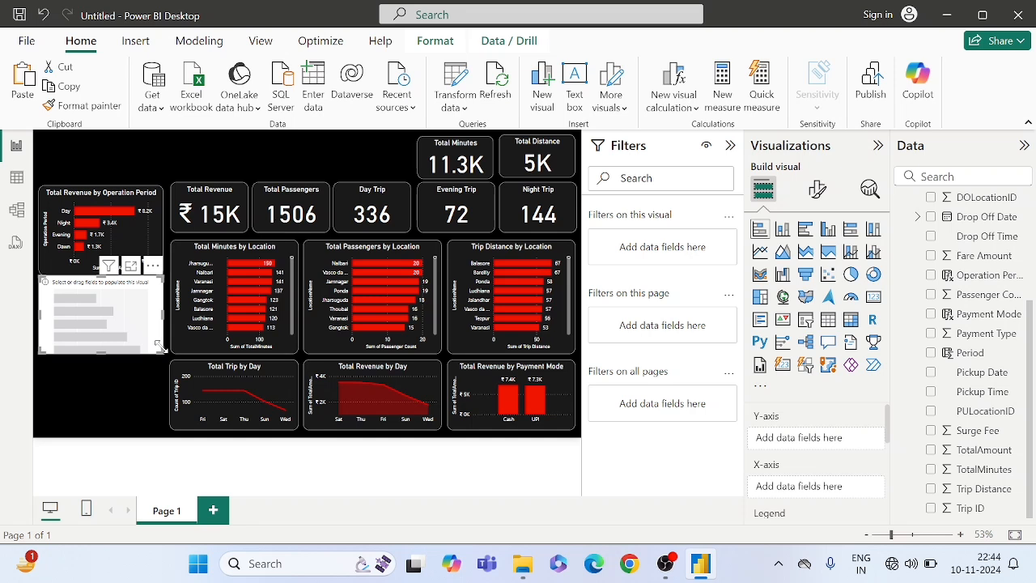
pyautogui.moveTo(140, 325); pyautogui.dragTo(141, 330)
pyautogui.moveTo(541, 413)
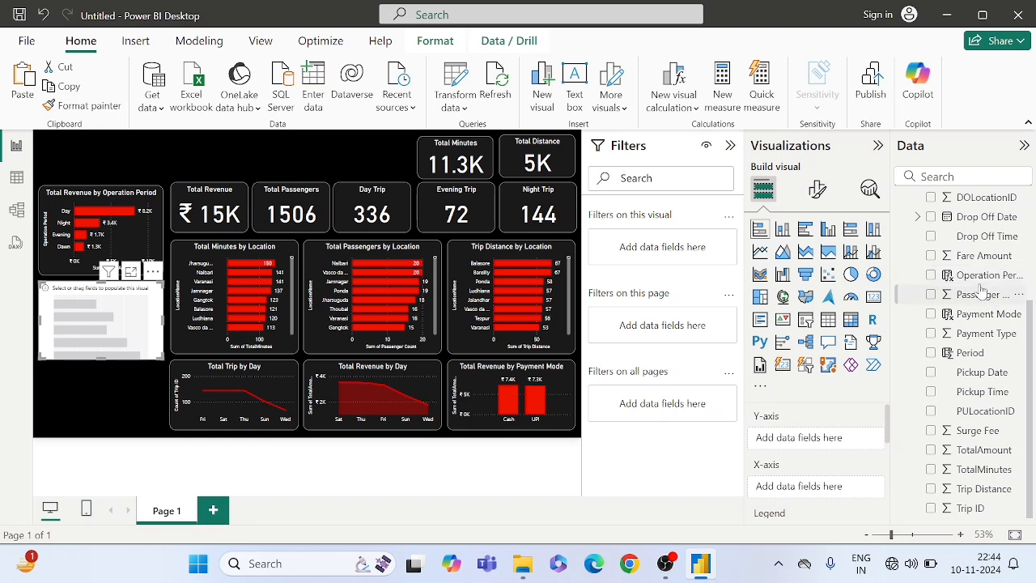
pyautogui.moveTo(981, 275); pyautogui.dragTo(815, 444)
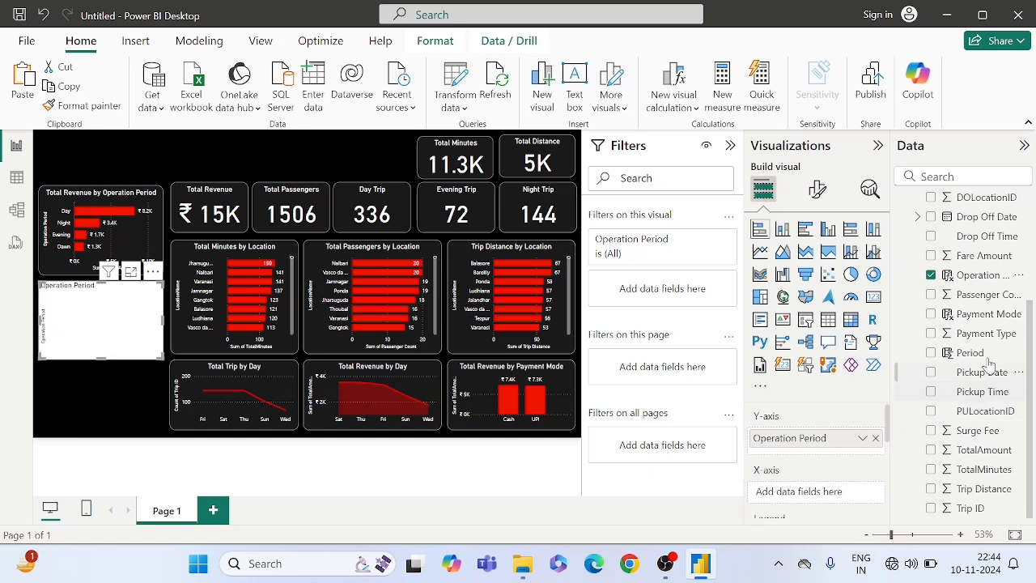
pyautogui.moveTo(980, 296); pyautogui.dragTo(834, 492)
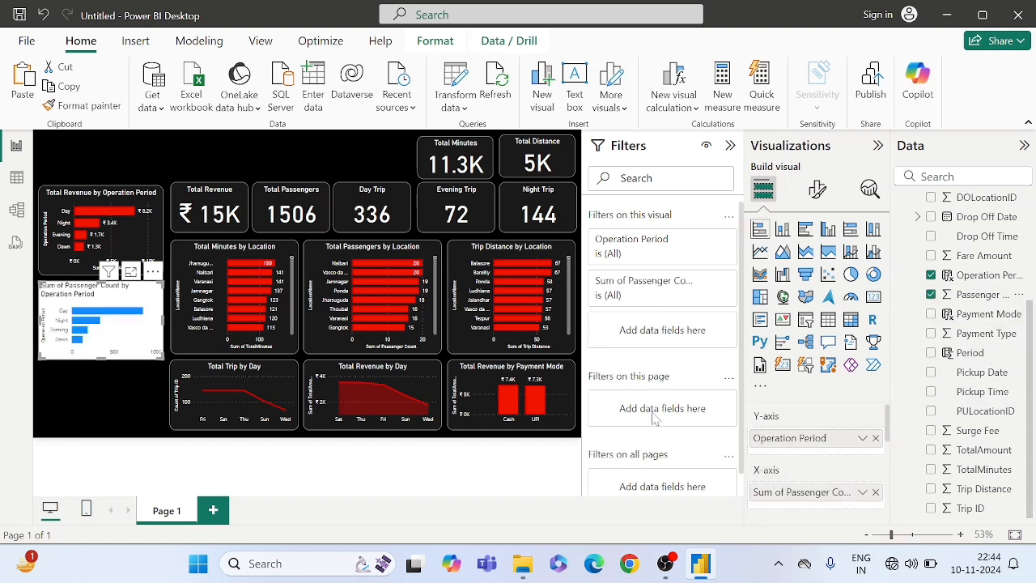
# - Copy the formatting of the Total Revenue by Operation Period chart onto the new passenger count chart with Format painter
pyautogui.click(152, 236)
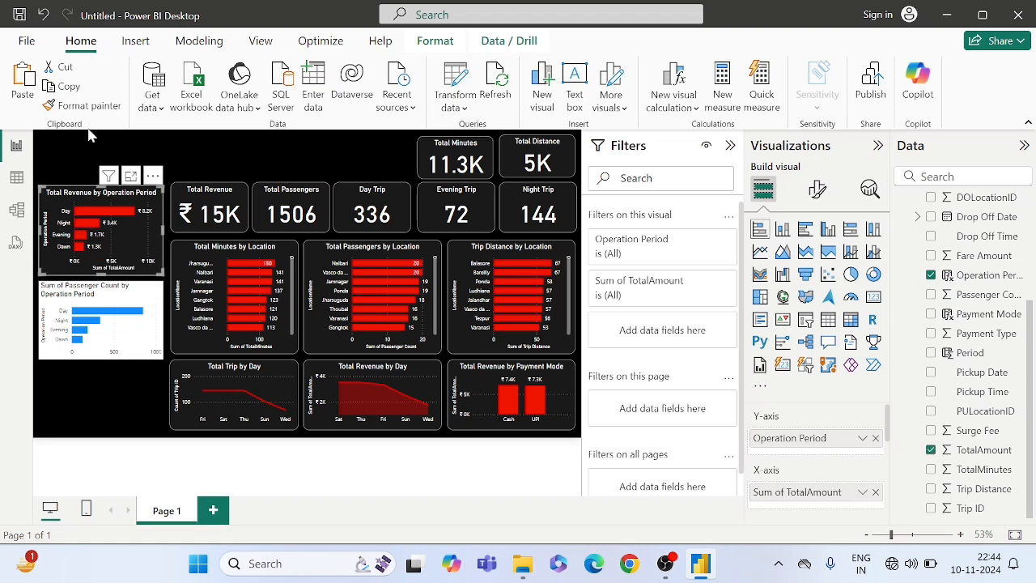
pyautogui.click(72, 105)
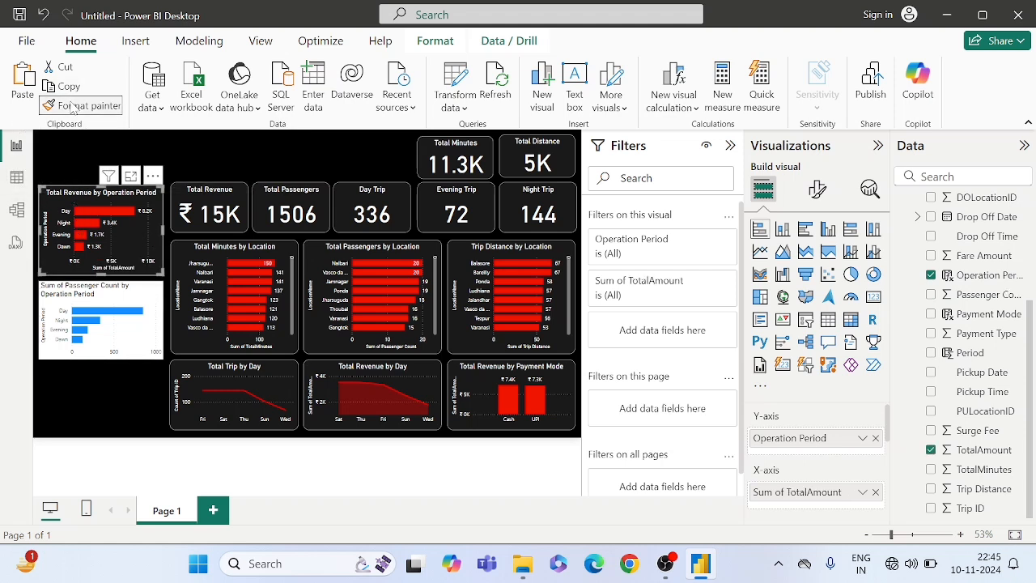
pyautogui.click(152, 333)
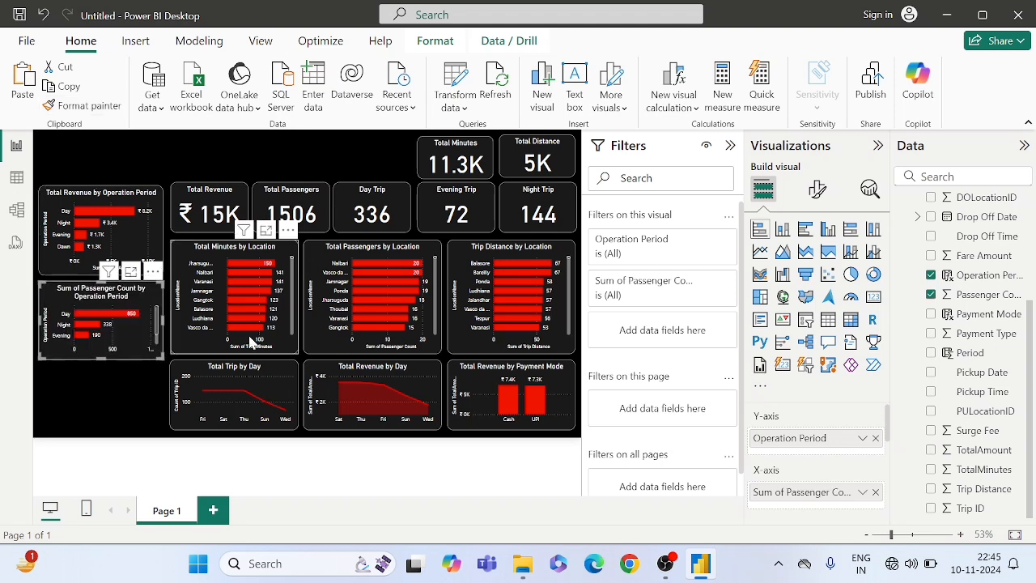
# - Make the passenger count chart slightly taller so all of its operation period bars fit
pyautogui.click(163, 361)
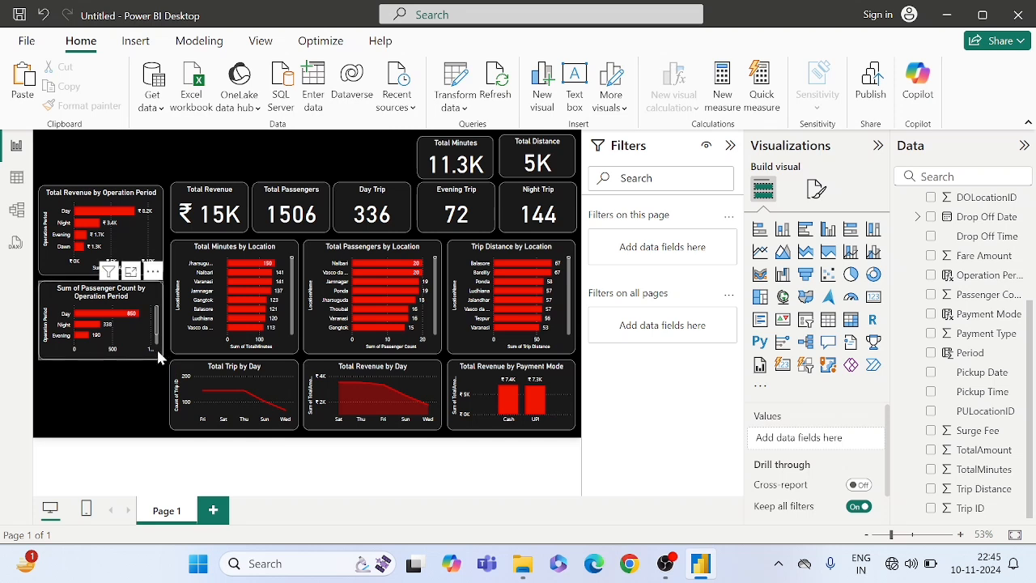
pyautogui.click(158, 358)
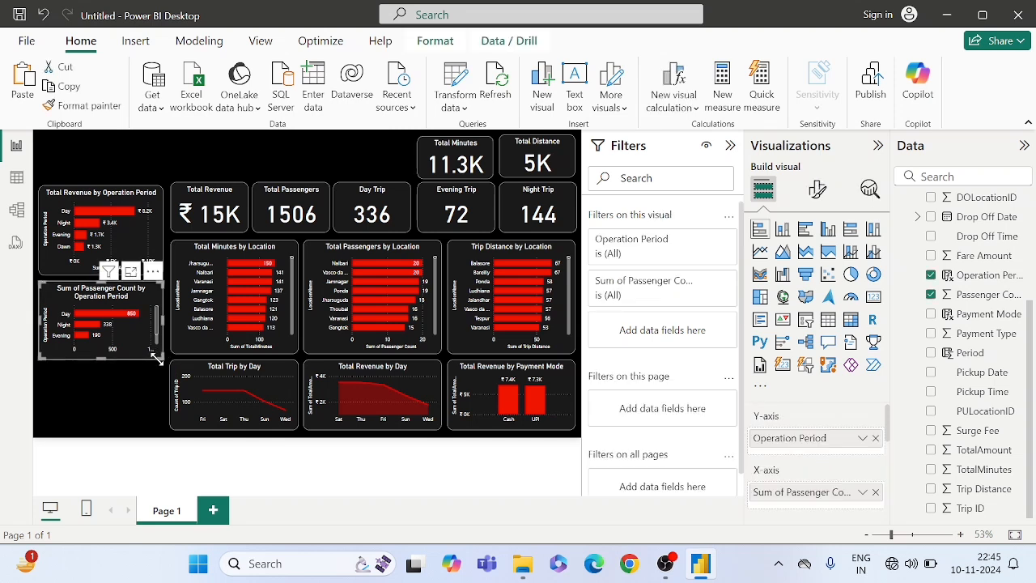
pyautogui.moveTo(157, 355); pyautogui.dragTo(154, 359)
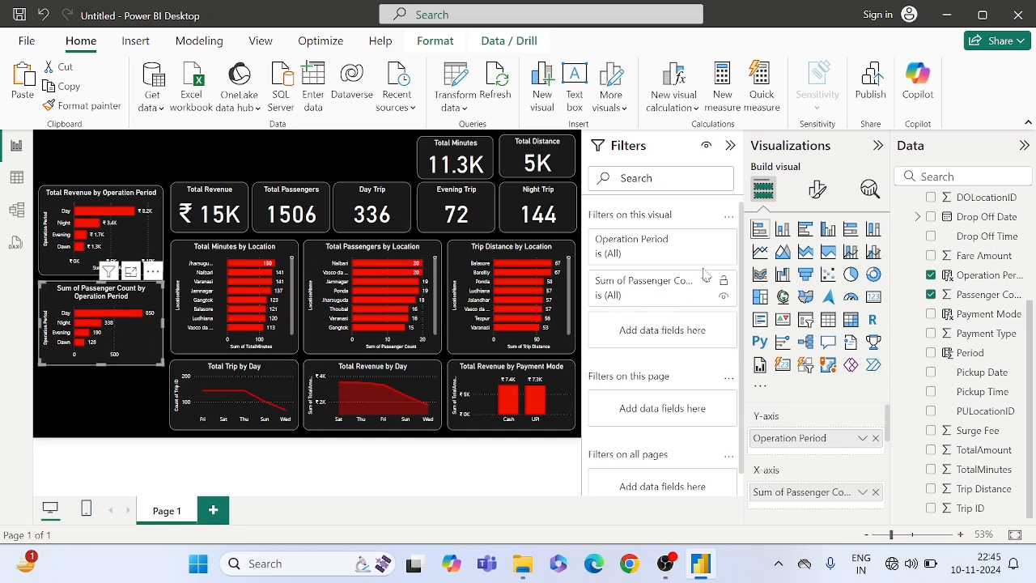
# - Change the title of the passenger count chart to "Passengers by Operation Period"
pyautogui.click(817, 188)
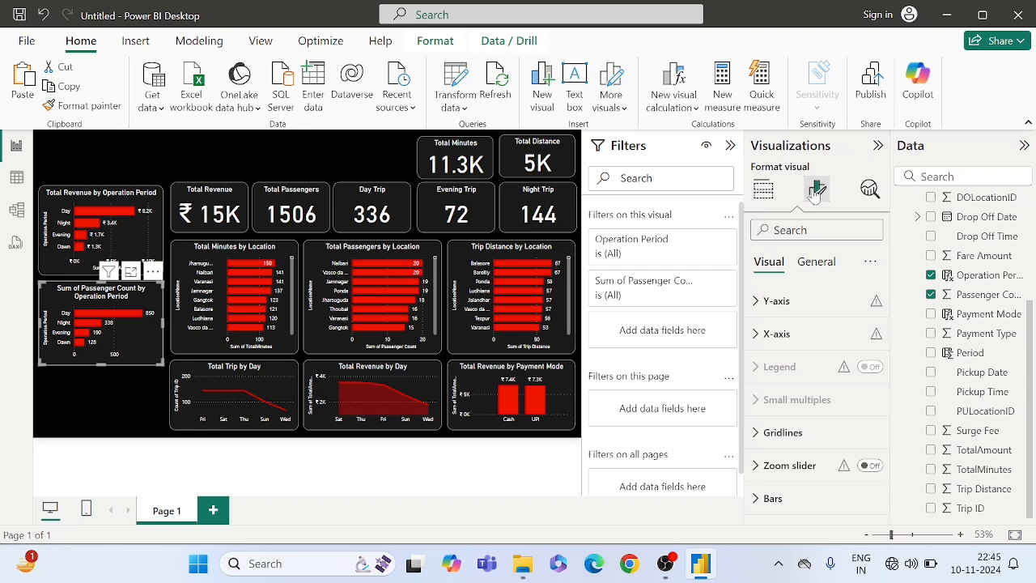
pyautogui.click(821, 261)
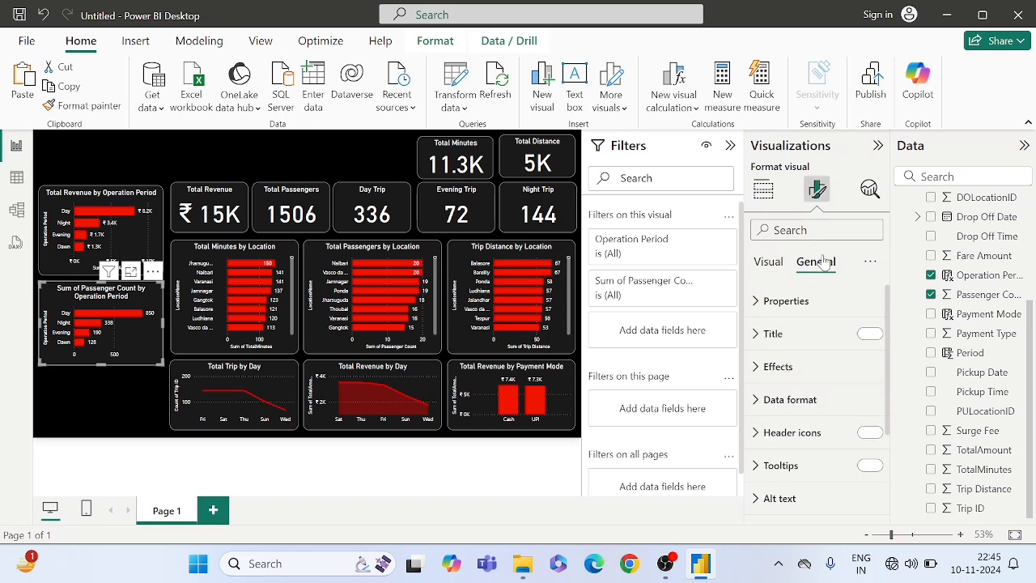
pyautogui.click(774, 340)
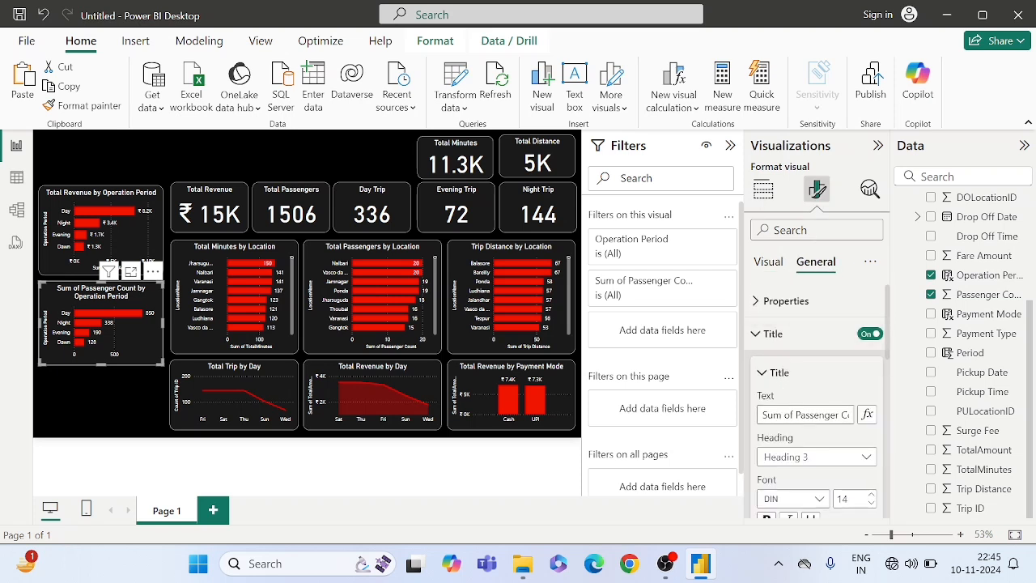
pyautogui.moveTo(796, 414); pyautogui.dragTo(736, 427)
pyautogui.press('BackSpace')
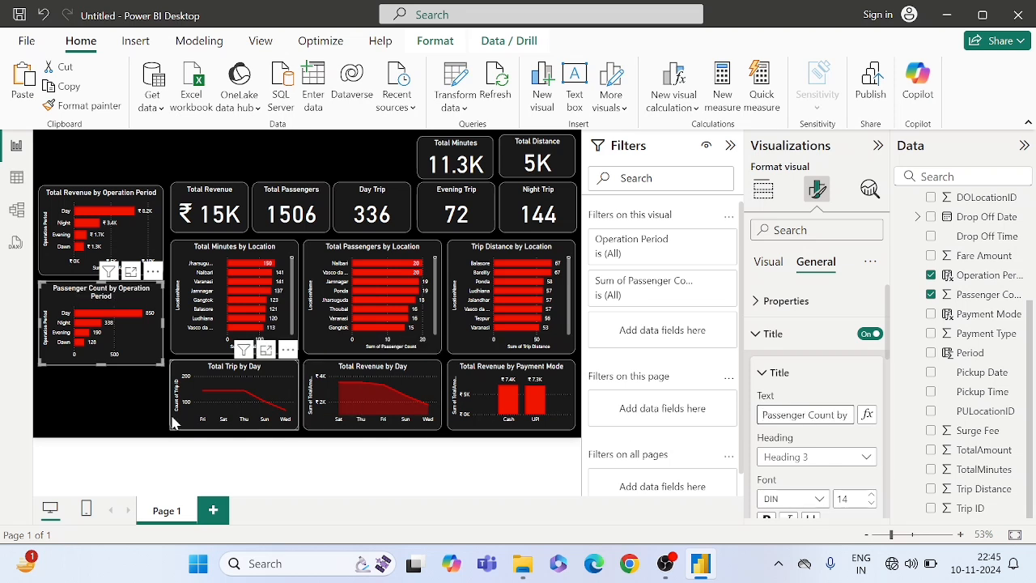
pyautogui.press('BackSpace')
pyautogui.press('BackSpace')
pyautogui.press('BackSpace')
pyautogui.press('BackSpace')
pyautogui.press('BackSpace')
pyautogui.press('BackSpace')
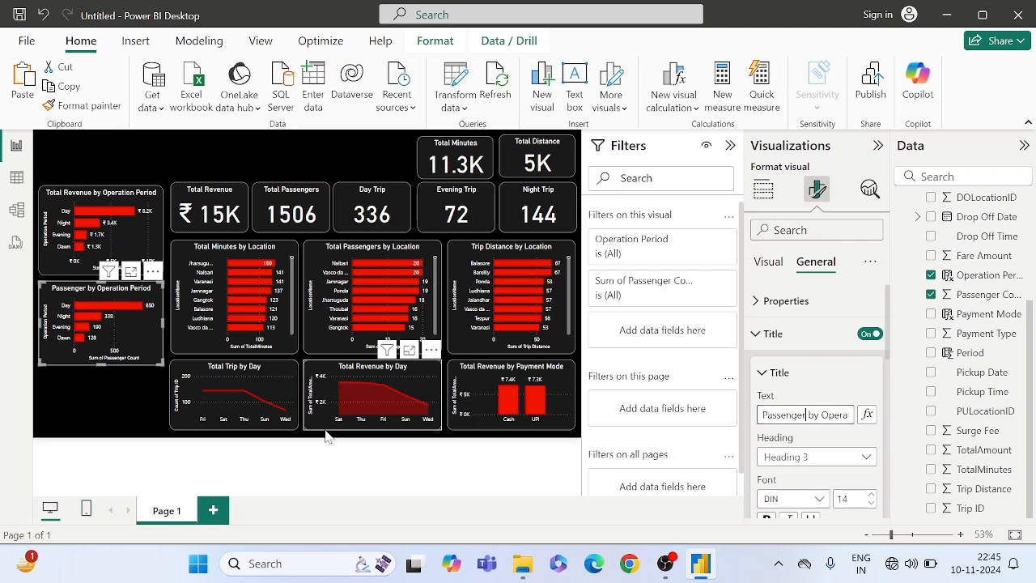
pyautogui.write('s')
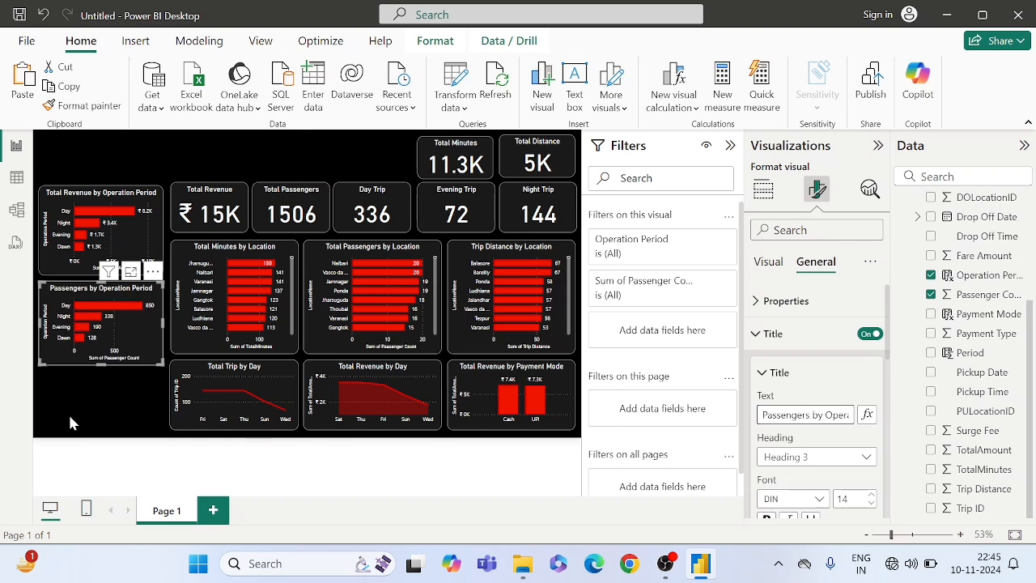
# - Add a stacked bar chart beneath the Passengers by Operation Period chart, with Operation Period on the Y-axis and count of Trip ID on the X-axis
pyautogui.click(69, 419)
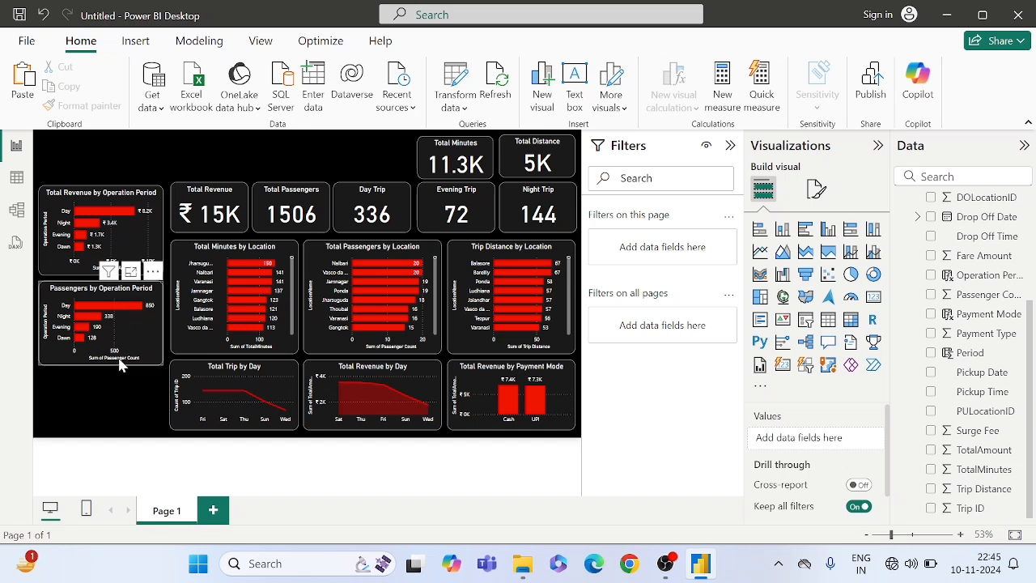
pyautogui.click(760, 231)
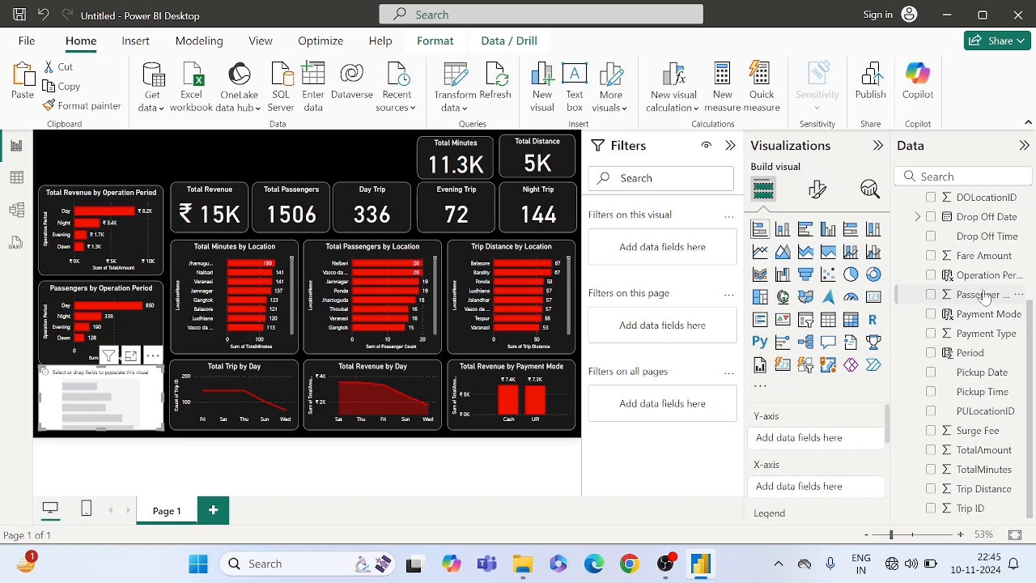
pyautogui.moveTo(981, 278); pyautogui.dragTo(797, 438)
pyautogui.scroll(-1, 814, 475)
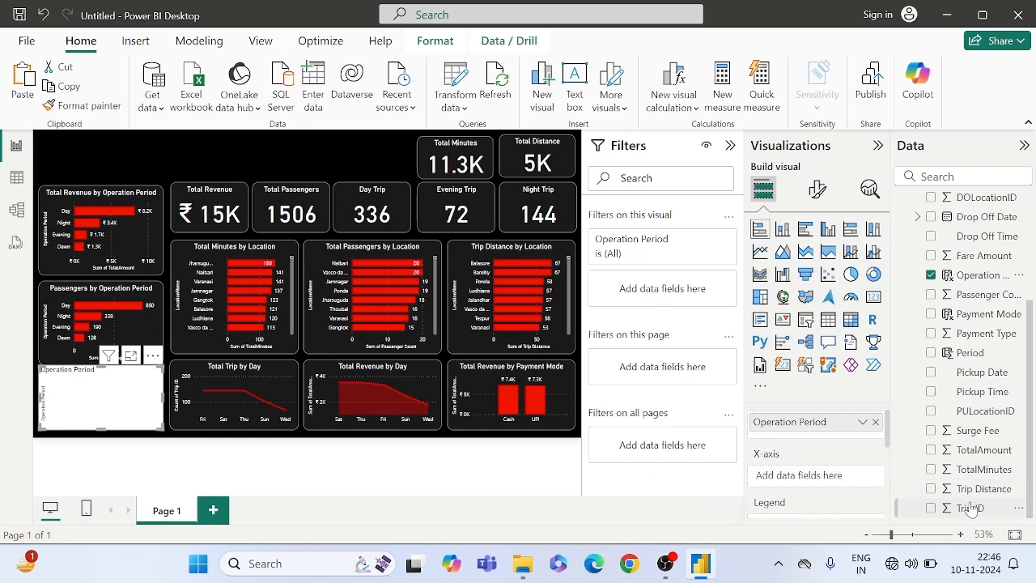
pyautogui.moveTo(969, 507); pyautogui.dragTo(844, 471)
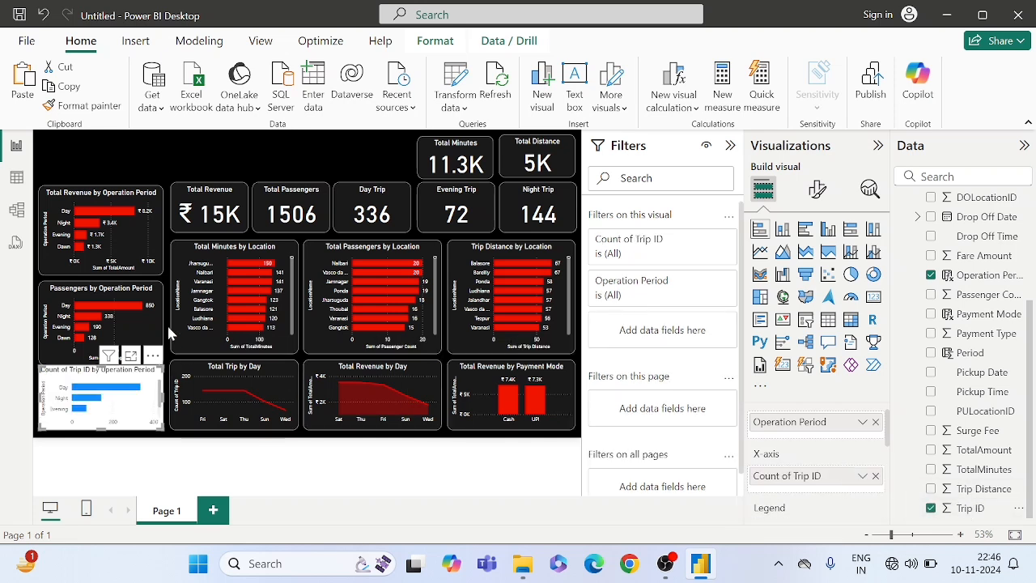
# - Copy the Passengers by Operation Period chart's formatting onto the new Trip ID count chart with Format painter
pyautogui.click(151, 316)
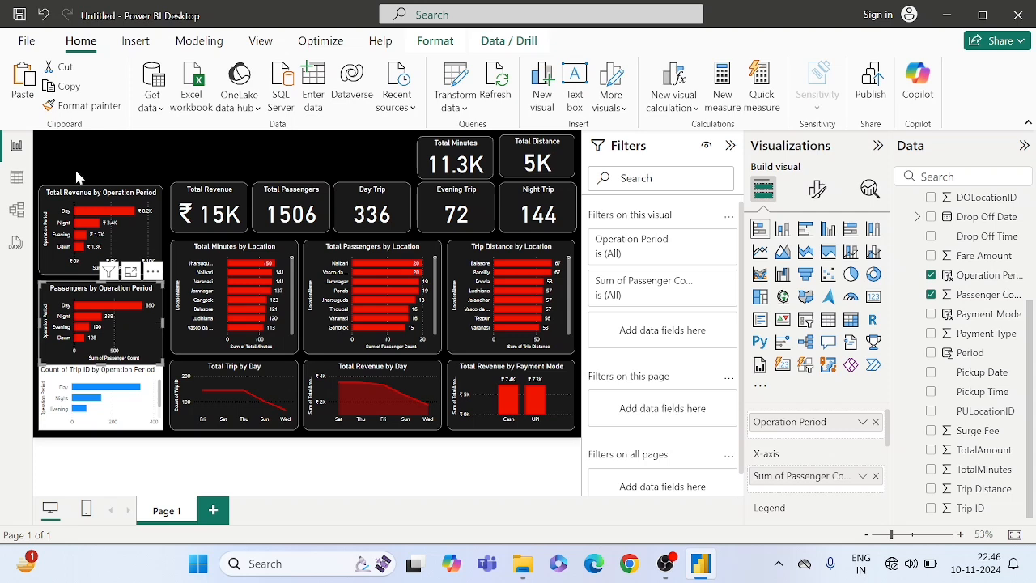
pyautogui.click(80, 106)
pyautogui.click(145, 393)
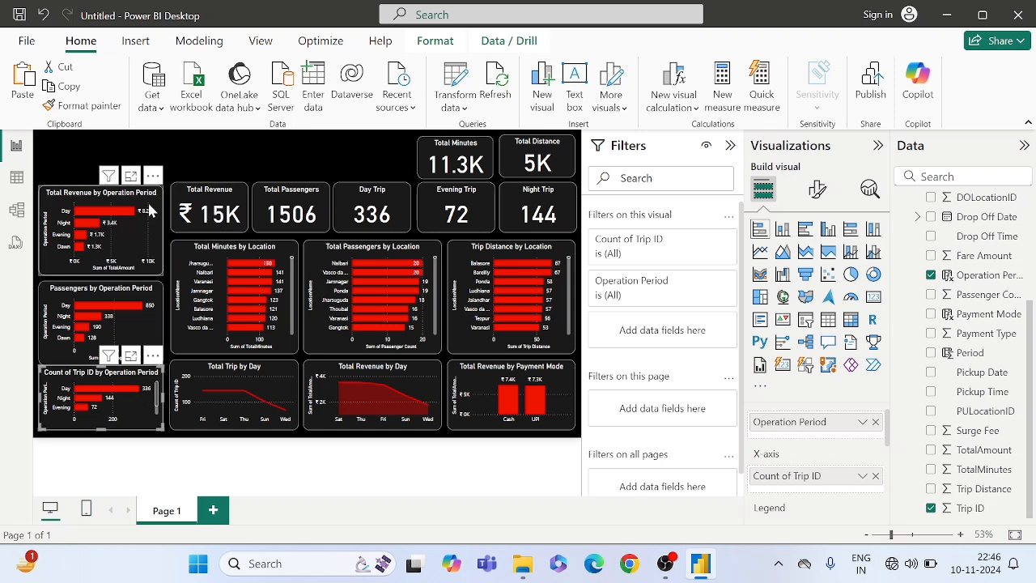
# - Shift the revenue and passengers operation period charts slightly upward and make the Trip ID count chart taller to fit all its bars
pyautogui.moveTo(124, 201); pyautogui.dragTo(124, 193)
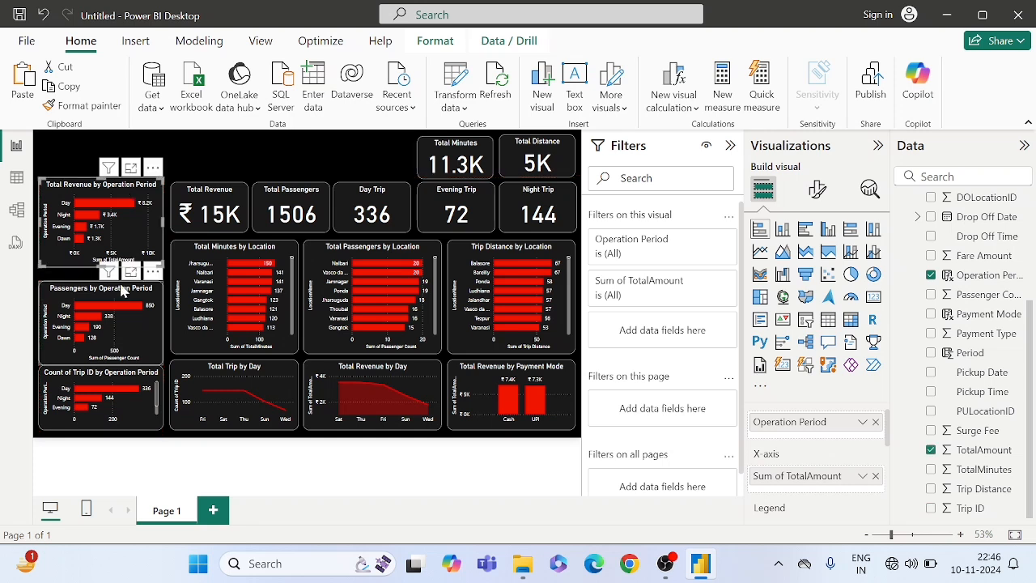
pyautogui.moveTo(124, 289); pyautogui.dragTo(123, 282)
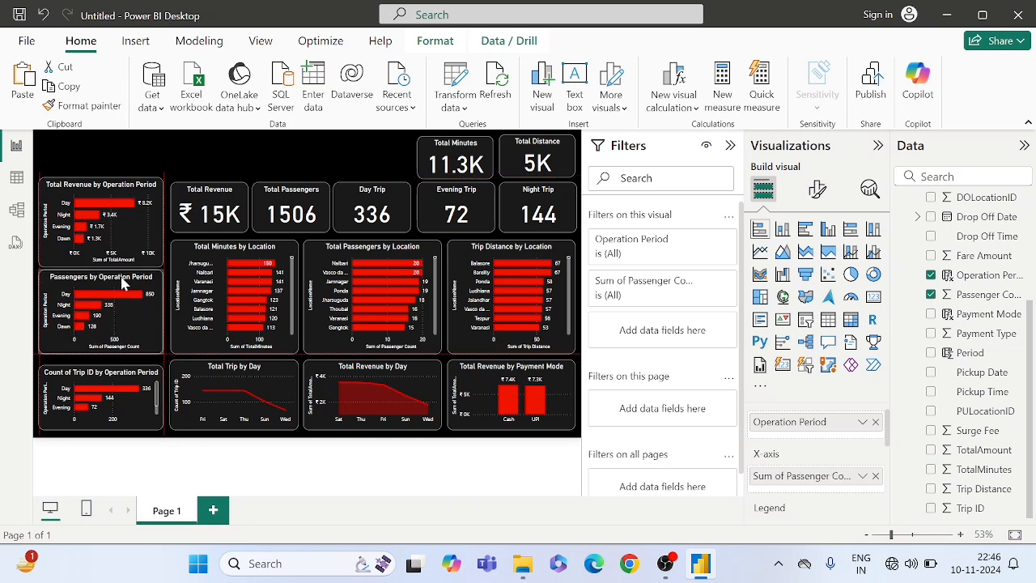
pyautogui.click(158, 382)
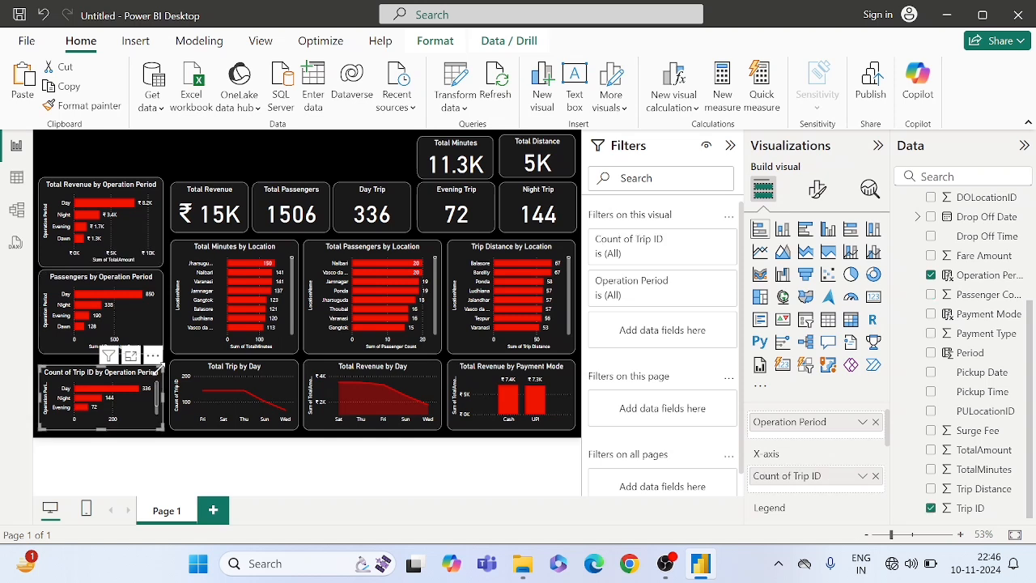
pyautogui.moveTo(158, 362); pyautogui.dragTo(162, 365)
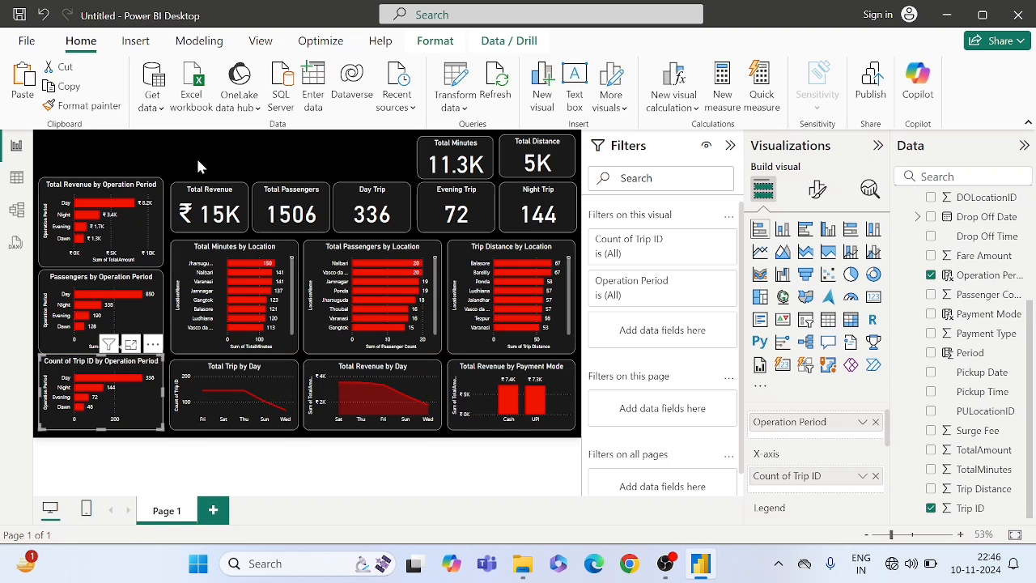
pyautogui.click(196, 156)
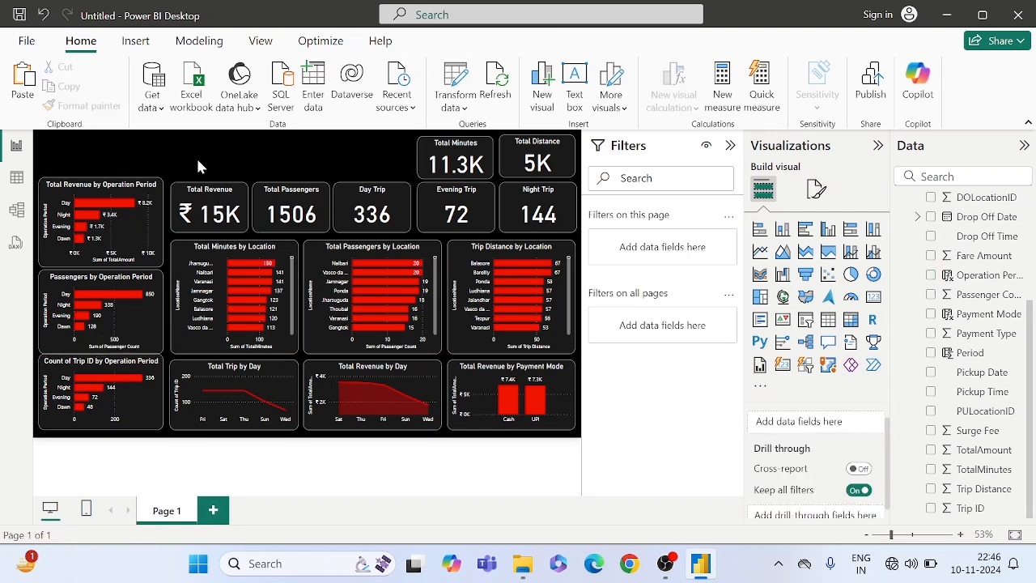
pyautogui.click(153, 399)
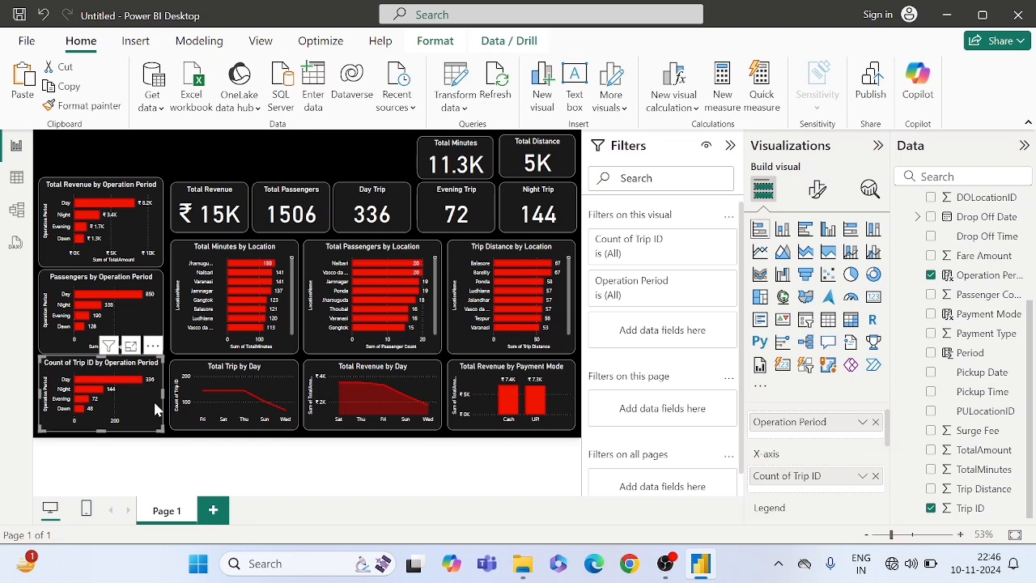
# - Add a slicer for the Payment Mode field and shrink its height to a compact box
pyautogui.click(161, 163)
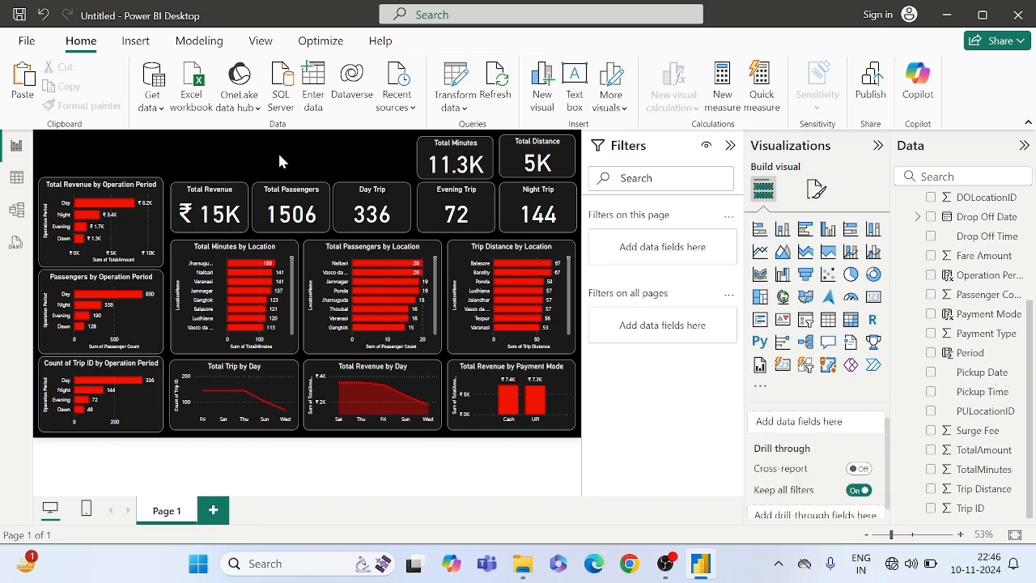
pyautogui.click(806, 320)
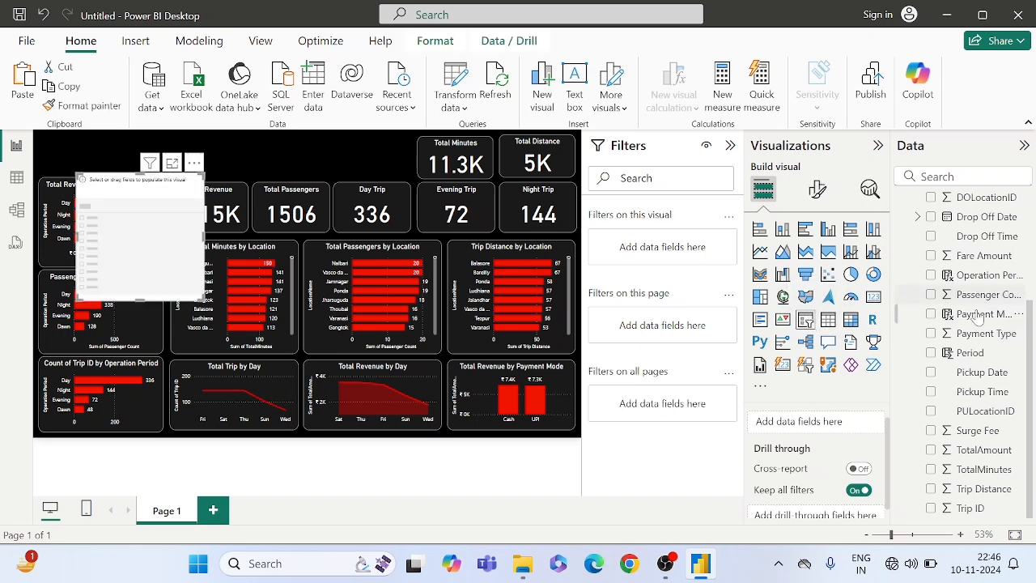
pyautogui.moveTo(973, 314); pyautogui.dragTo(809, 423)
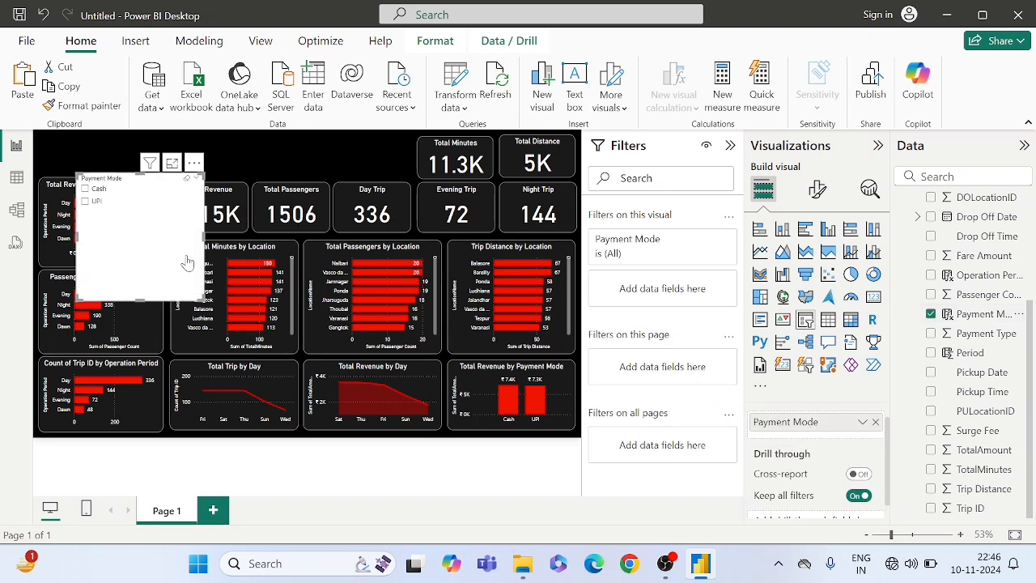
pyautogui.moveTo(197, 293); pyautogui.dragTo(217, 220)
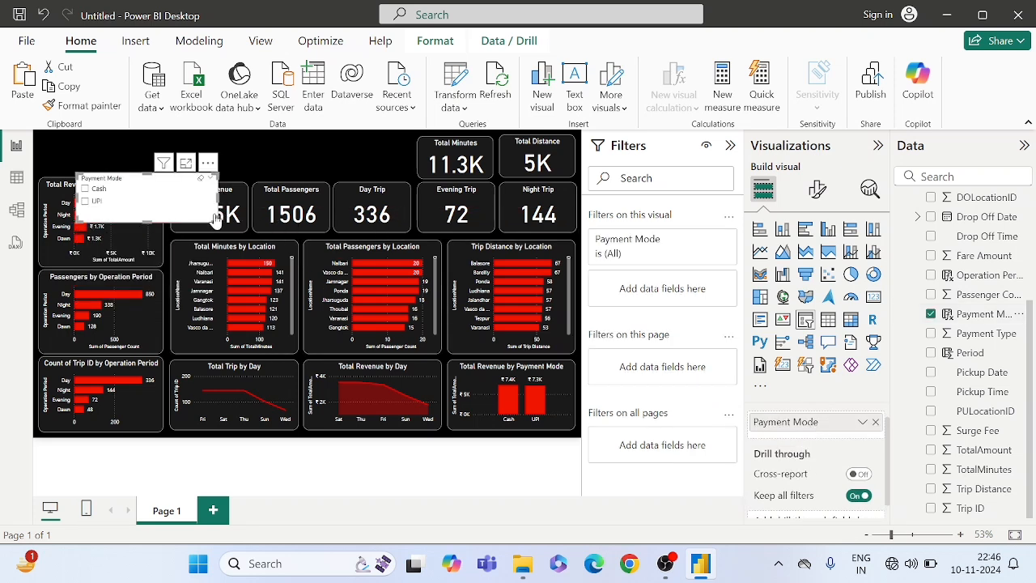
# - Set the Payment Mode slicer's style to Tile and widen it so Cash and UPI sit side by side
pyautogui.click(816, 189)
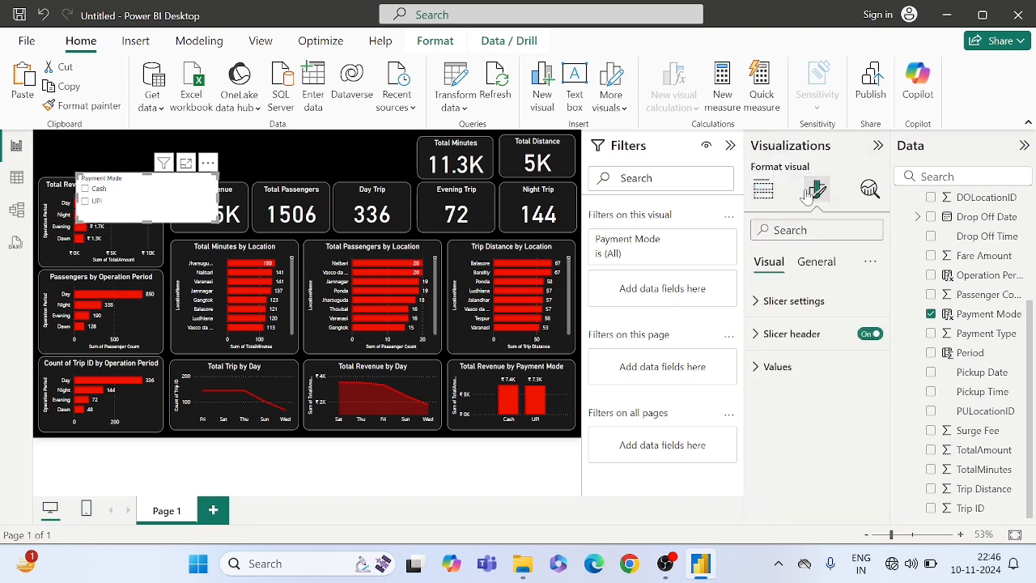
pyautogui.click(765, 302)
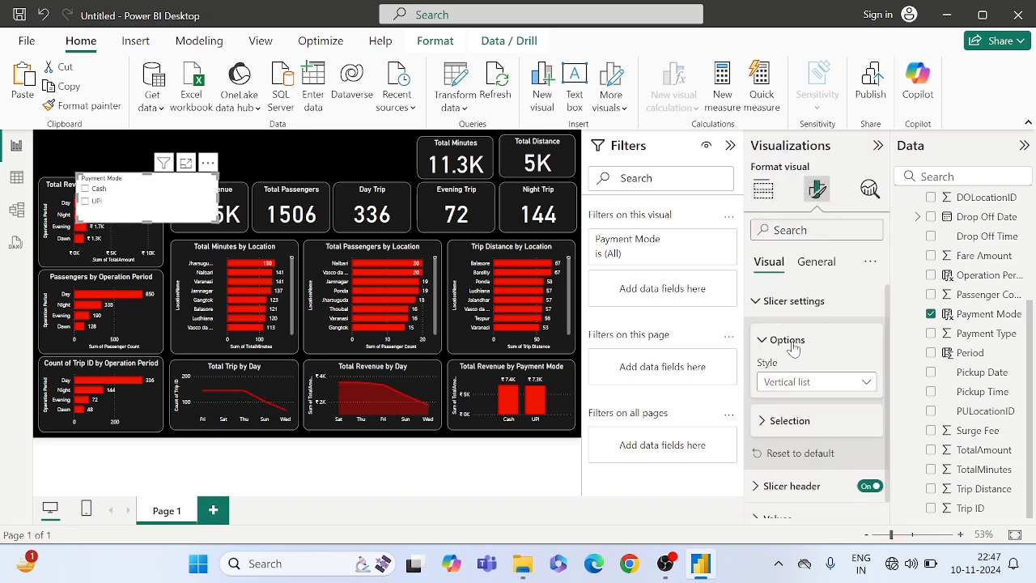
pyautogui.click(791, 383)
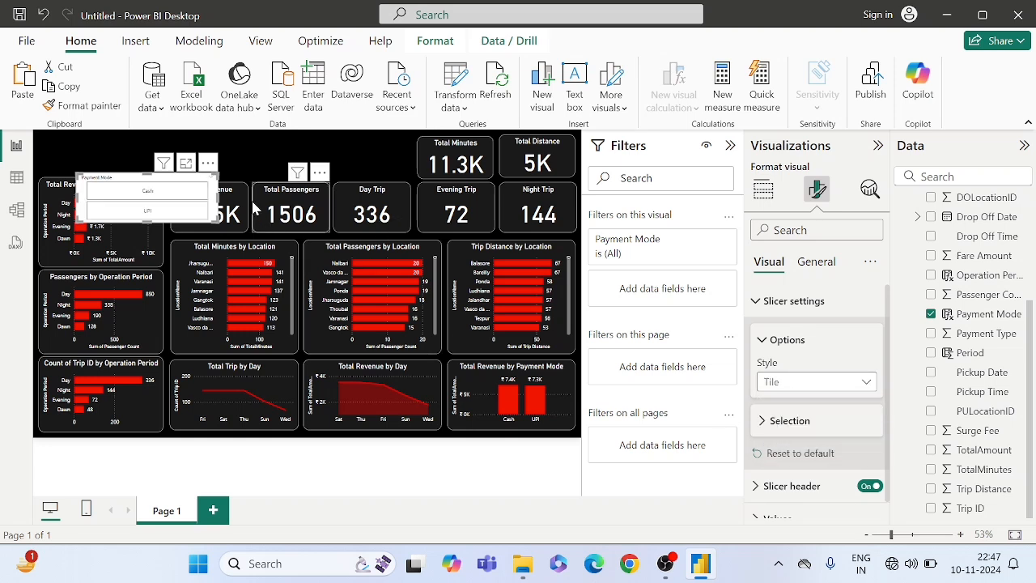
pyautogui.moveTo(212, 214); pyautogui.dragTo(332, 203)
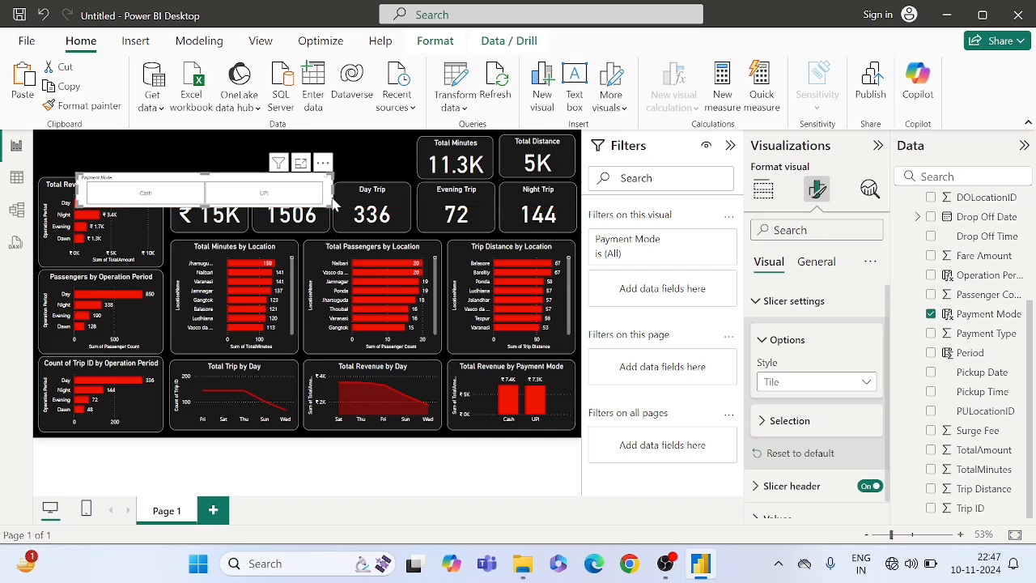
# - Place the Payment Mode slicer above the Total Revenue, Total Passengers and Day Trip cards, narrowing it to line up with their outer edges
pyautogui.moveTo(219, 184); pyautogui.dragTo(297, 146)
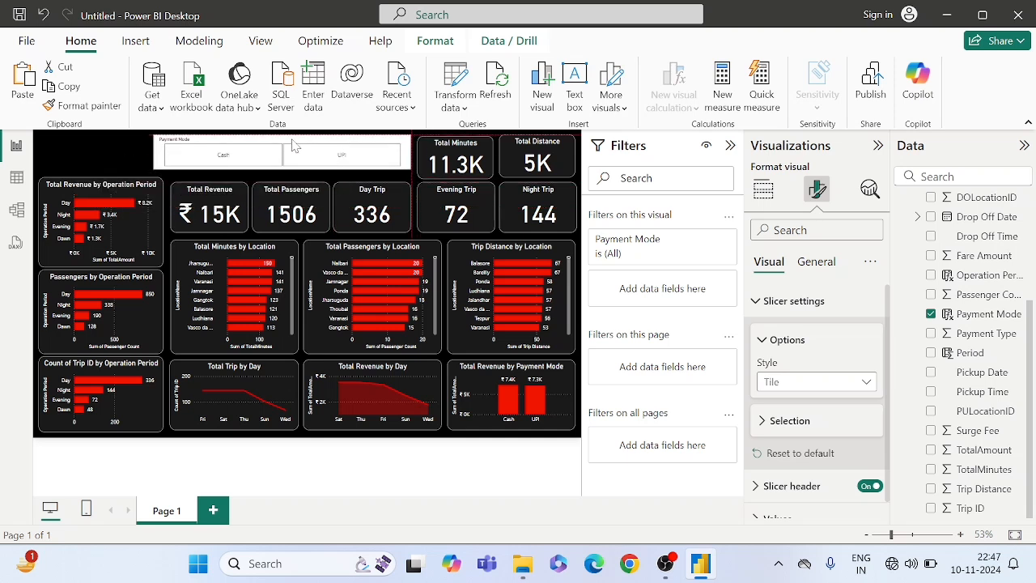
pyautogui.moveTo(293, 144); pyautogui.dragTo(294, 147)
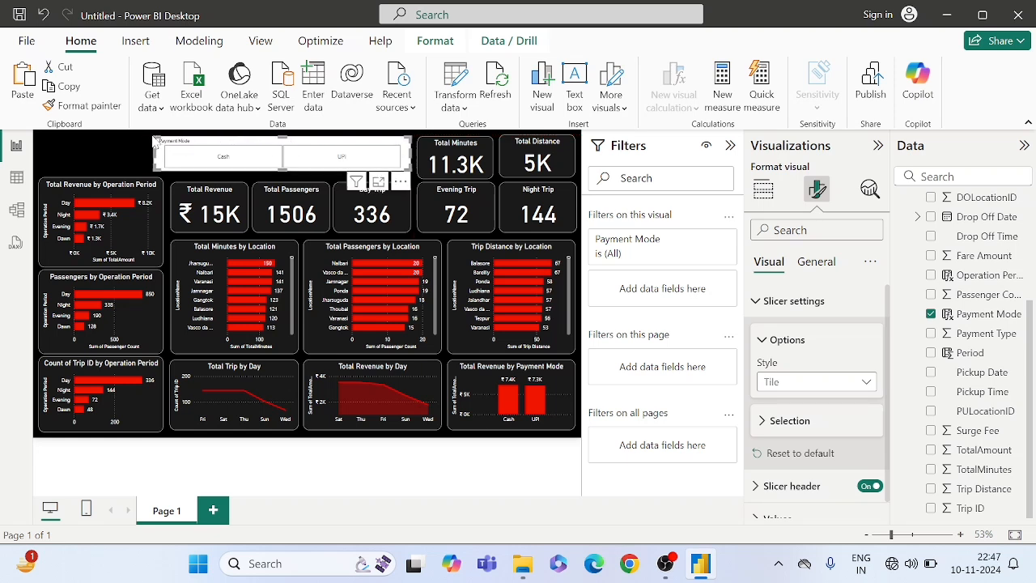
pyautogui.moveTo(153, 138); pyautogui.dragTo(175, 156)
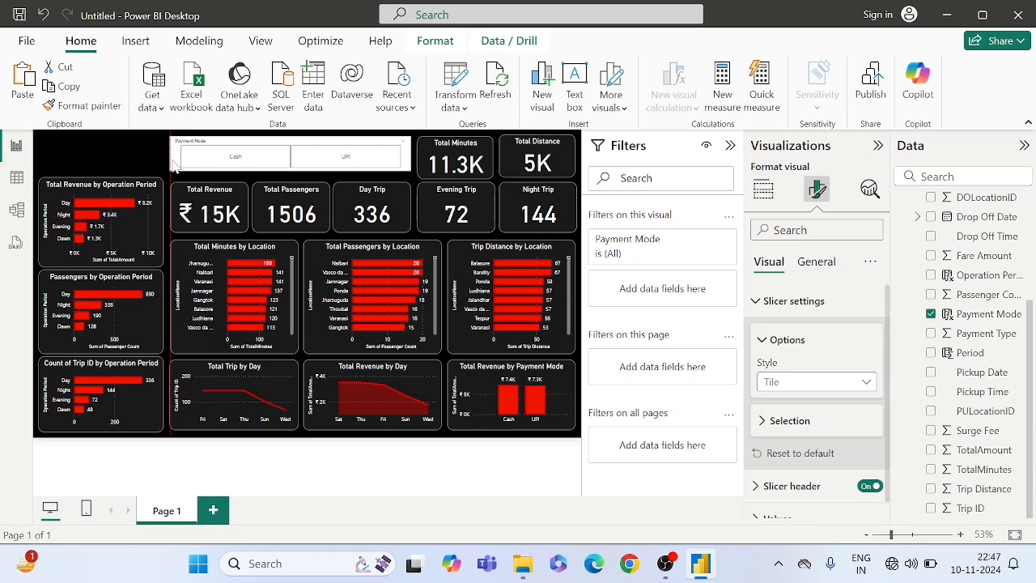
# - Copy the Total Passengers card's formatting onto the Payment Mode slicer with Format painter
pyautogui.click(271, 209)
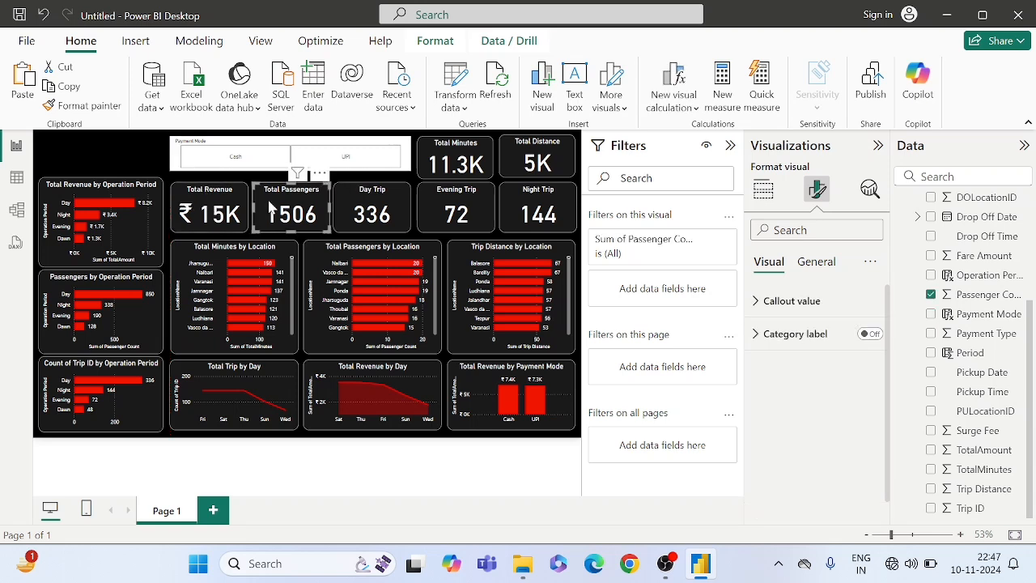
pyautogui.click(89, 106)
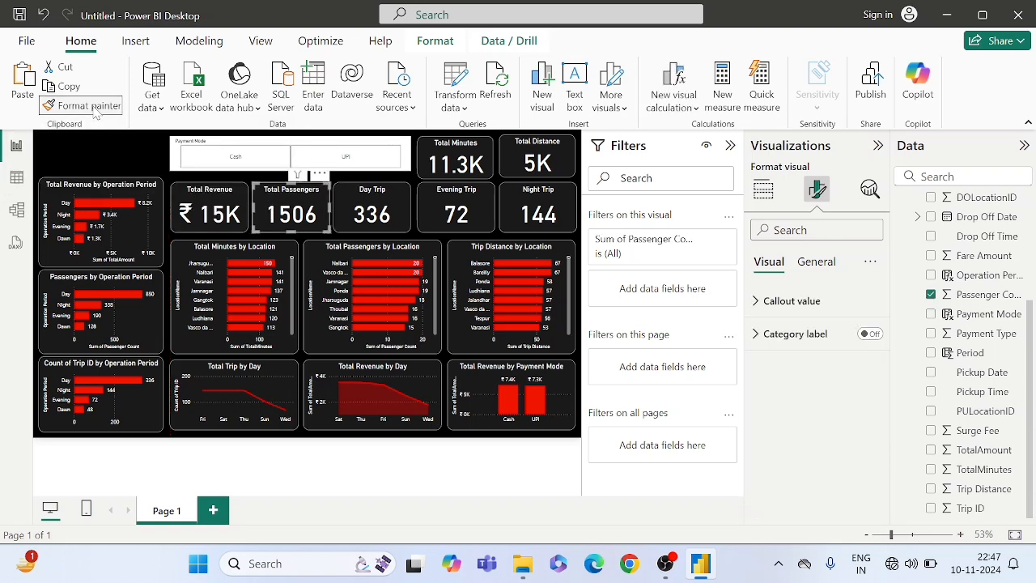
pyautogui.click(179, 143)
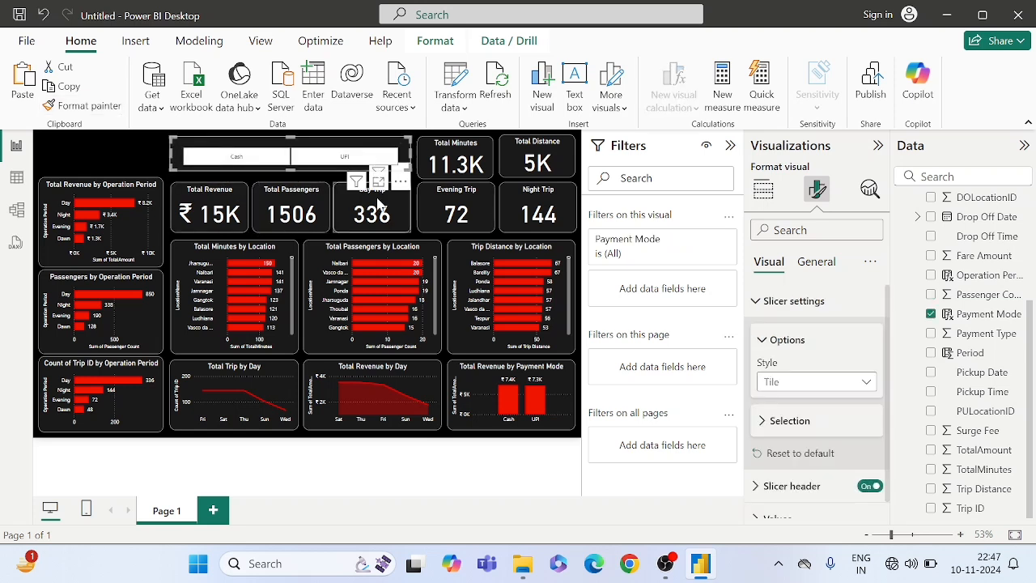
# - Set the Payment Mode slicer's header text colour to white
pyautogui.click(777, 302)
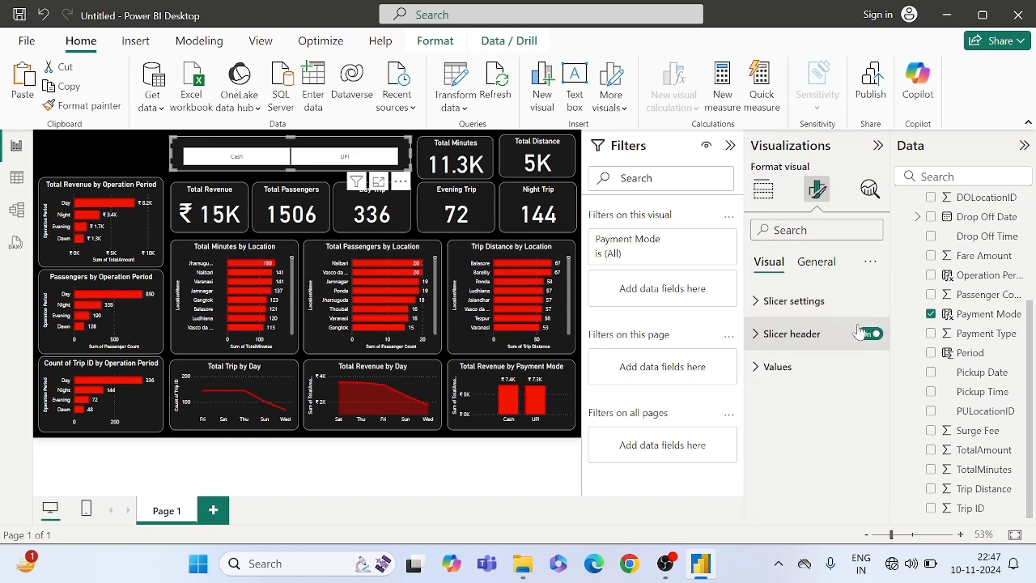
pyautogui.click(792, 339)
pyautogui.scroll(-3, 783, 389)
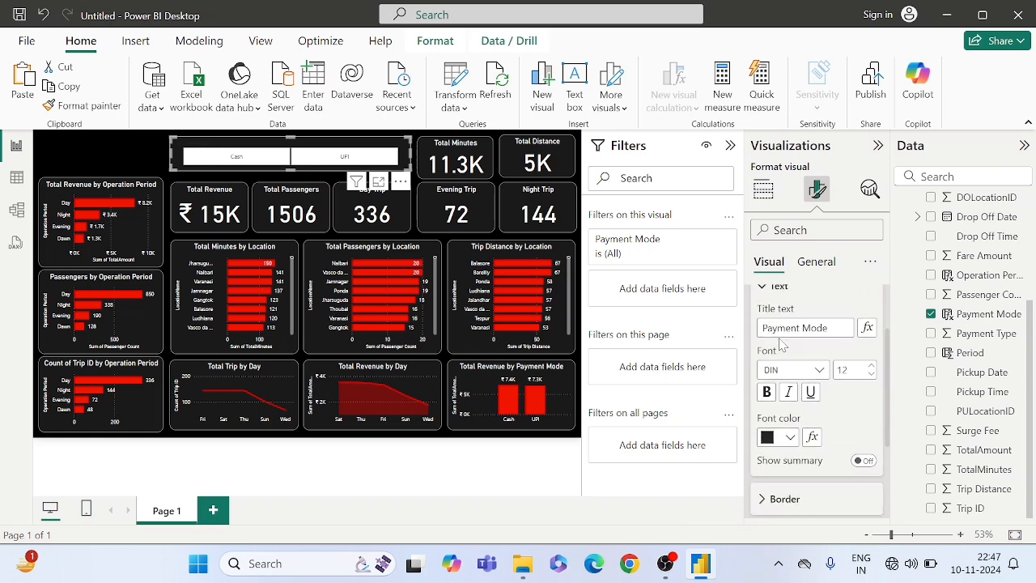
pyautogui.click(770, 439)
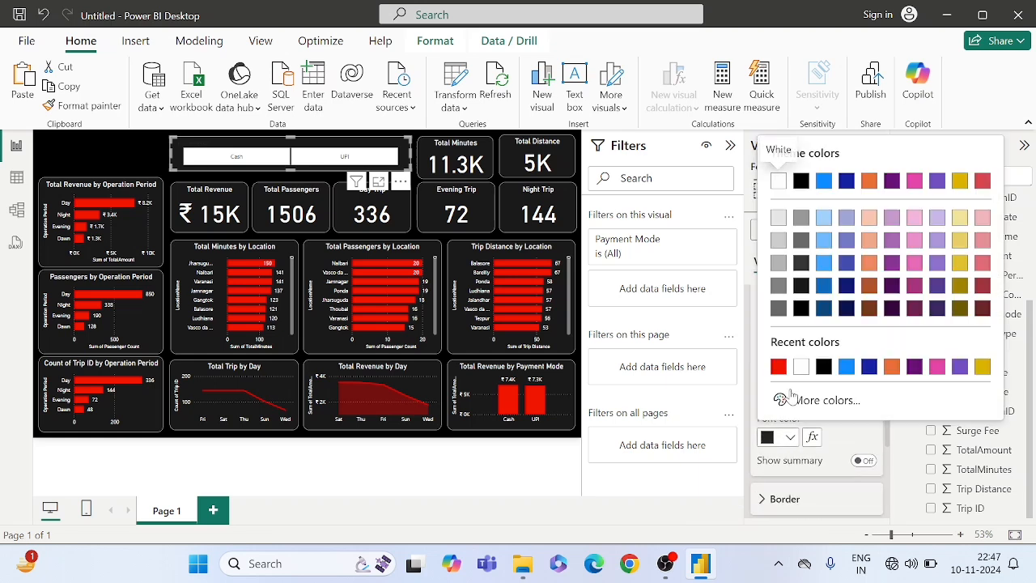
pyautogui.click(801, 368)
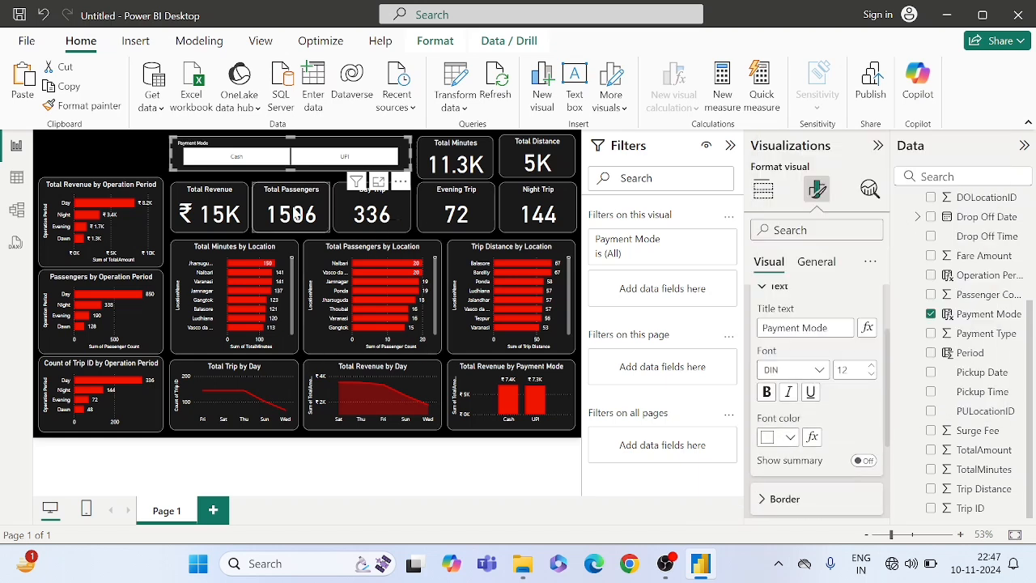
pyautogui.scroll(-3, 853, 433)
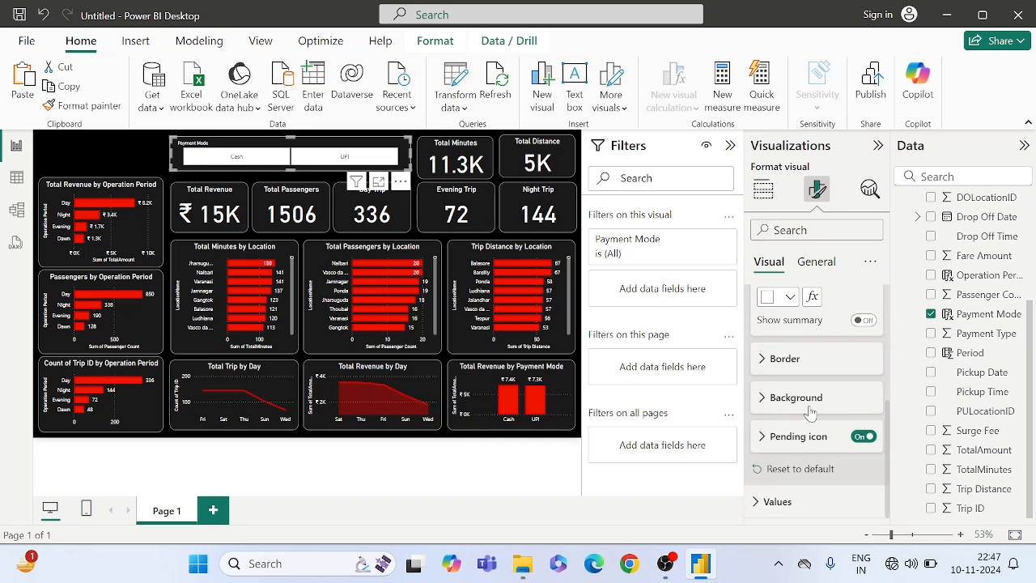
pyautogui.scroll(5, 809, 412)
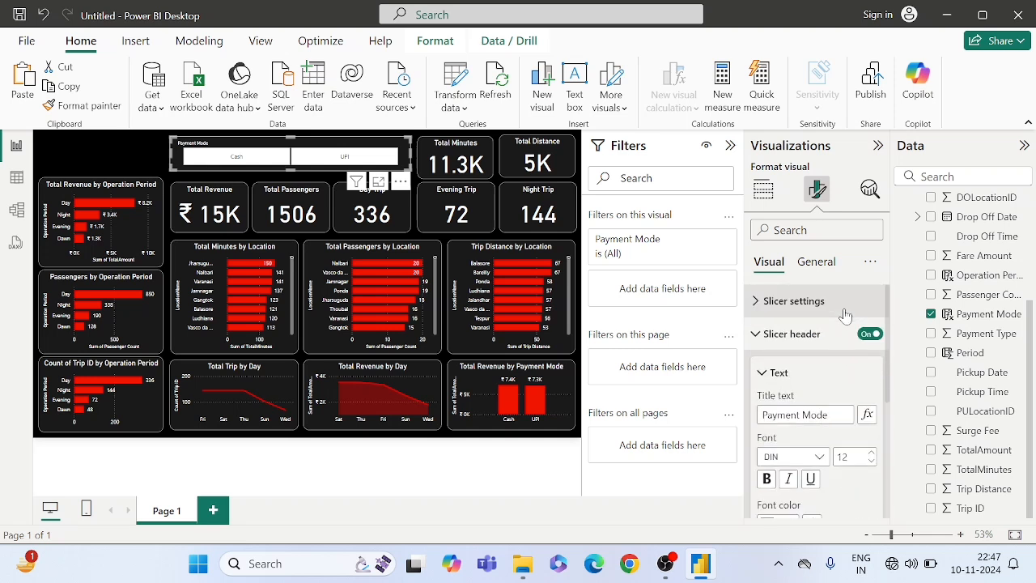
pyautogui.click(797, 332)
# - Set the font colour of the Payment Mode slicer's Cash and UPI values to white
pyautogui.click(775, 366)
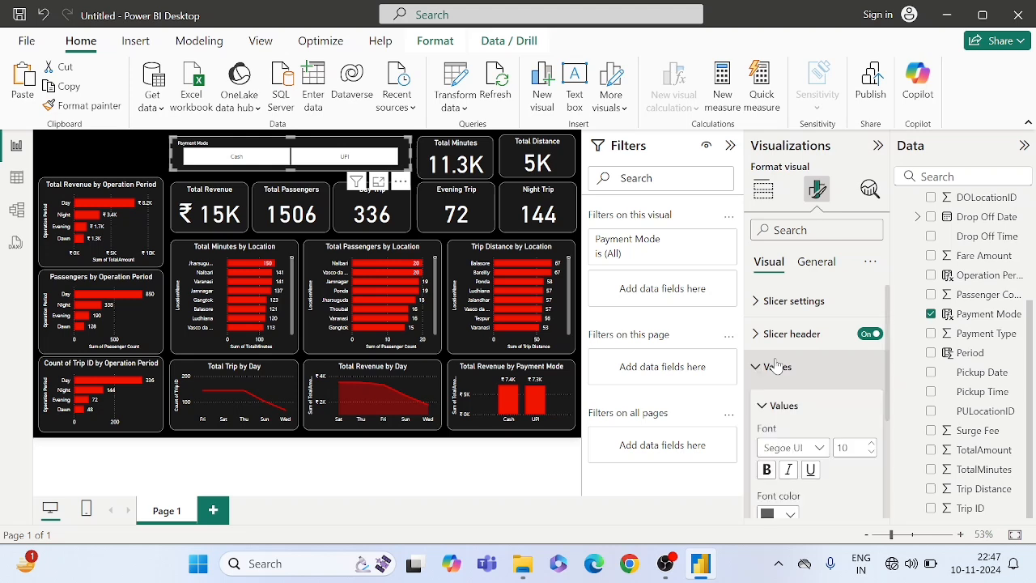
pyautogui.scroll(-2, 775, 368)
pyautogui.click(779, 406)
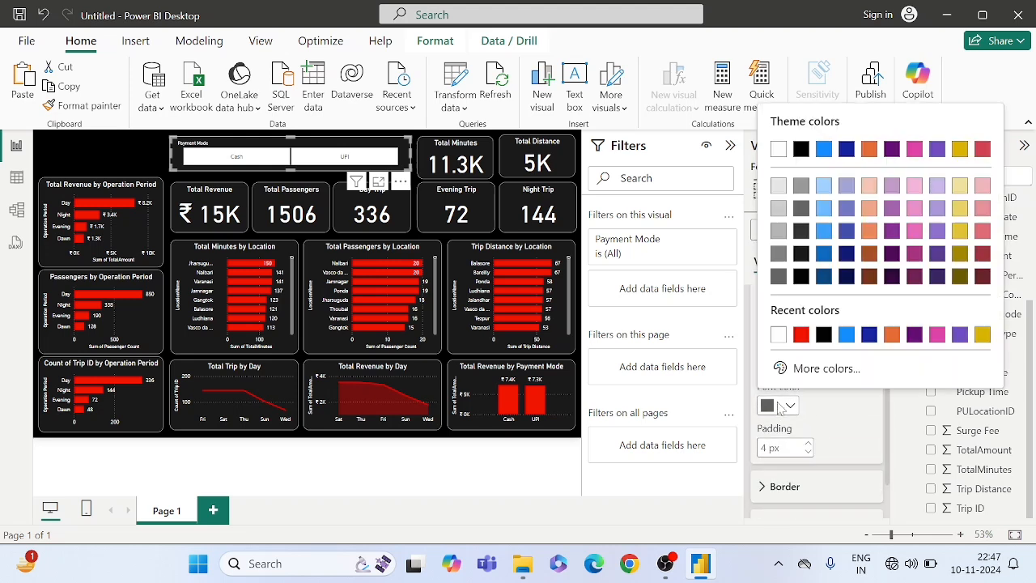
pyautogui.click(777, 334)
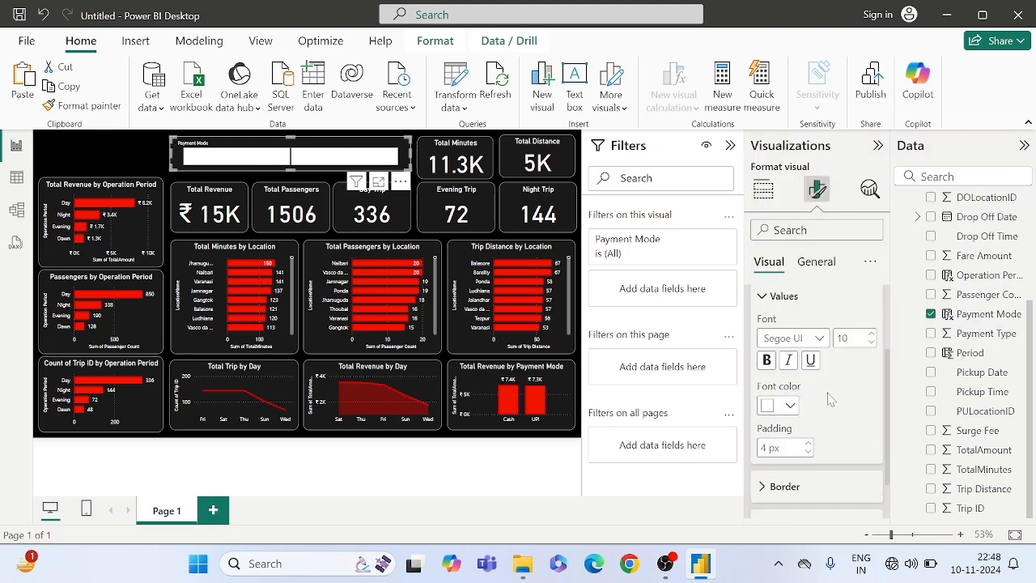
# - Fill the background of the slicer's Cash and UPI tiles with the recent red #F30000
pyautogui.scroll(-1, 844, 427)
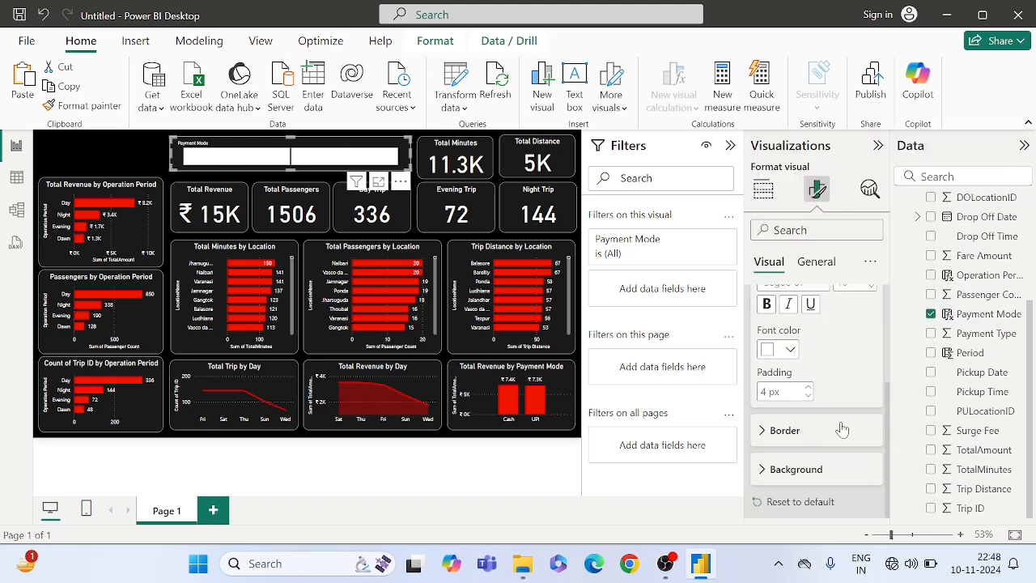
pyautogui.click(789, 470)
pyautogui.scroll(-1, 776, 477)
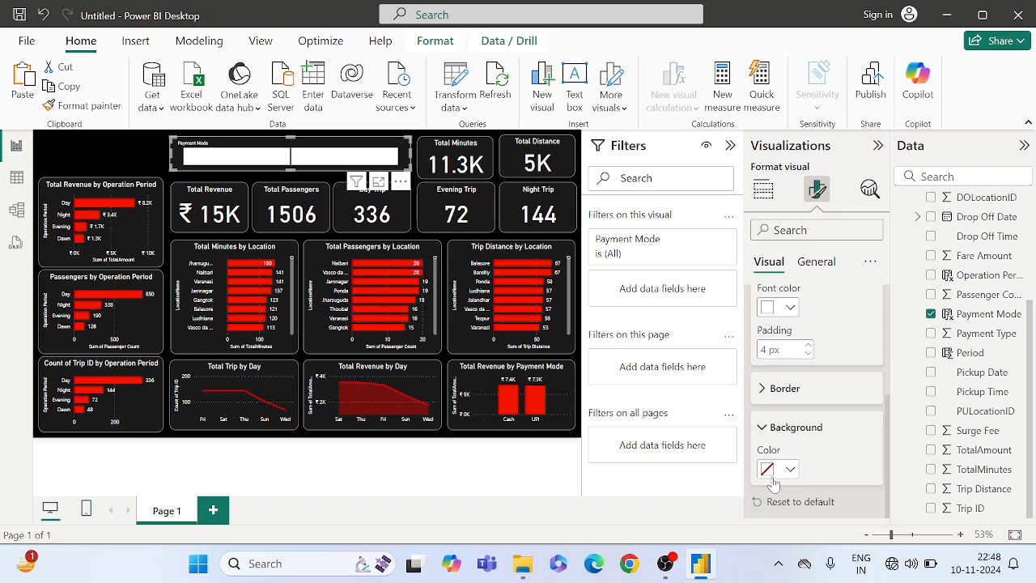
pyautogui.click(773, 474)
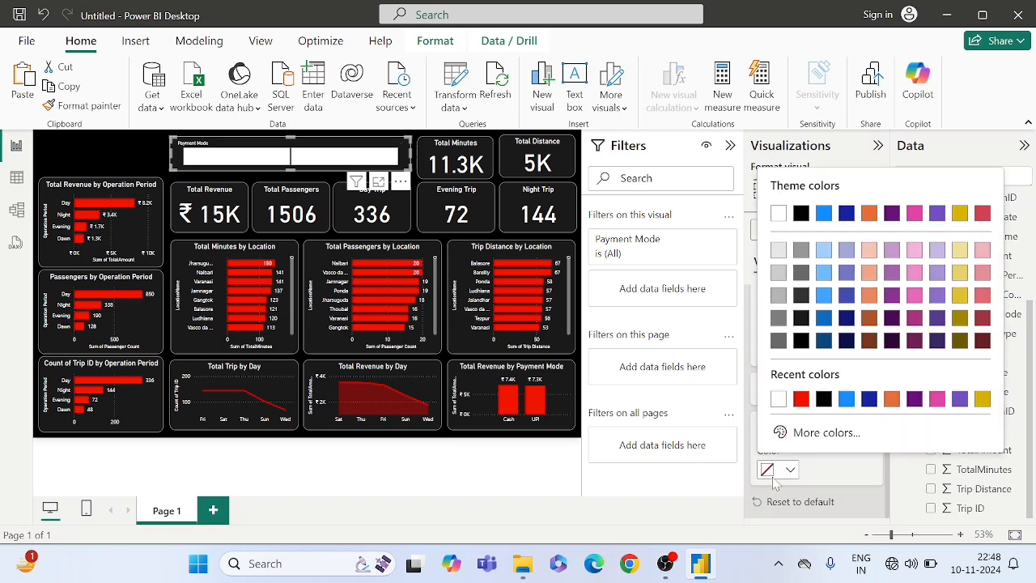
pyautogui.click(800, 398)
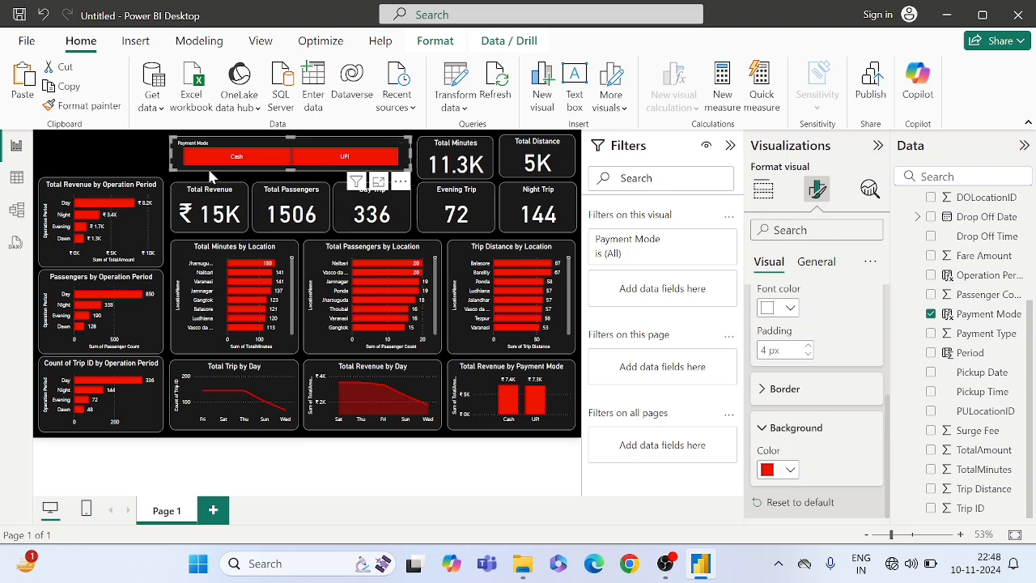
pyautogui.click(139, 143)
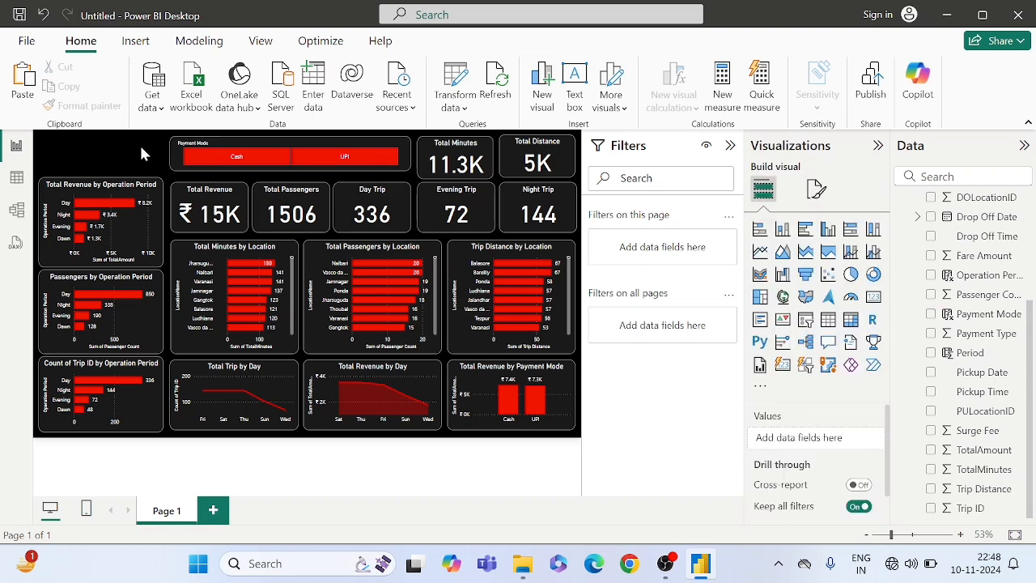
# - Test the Payment Mode slicer by filtering the page to Cash and to UPI, and clear the selection
pyautogui.click(214, 161)
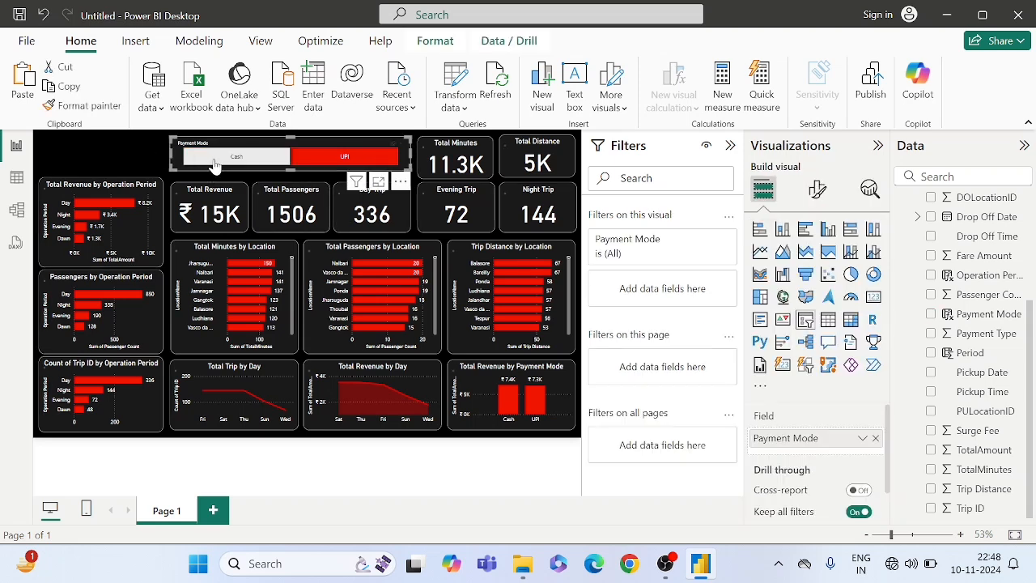
pyautogui.click(327, 162)
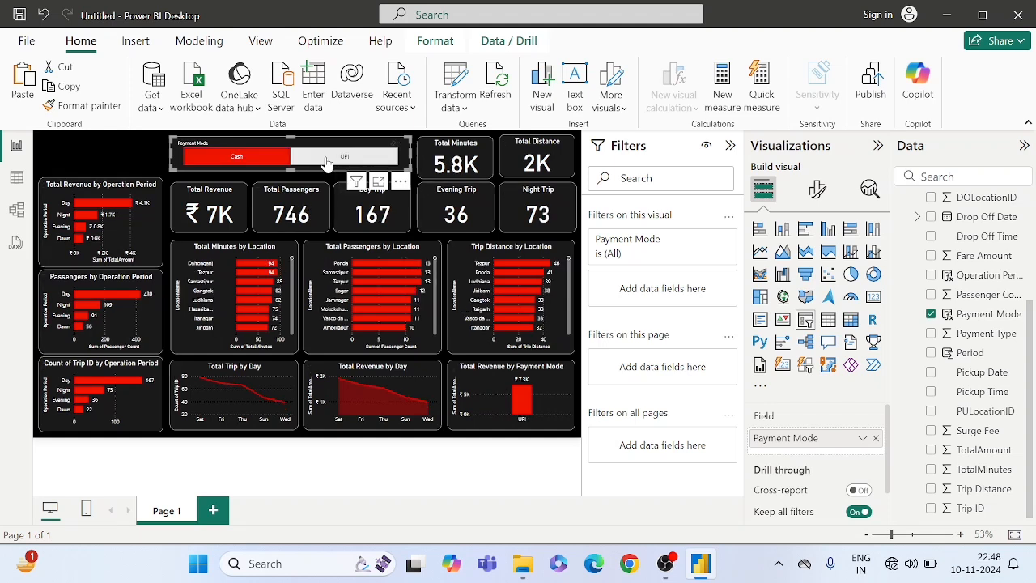
pyautogui.click(269, 162)
pyautogui.keyDown('ctrl'); pyautogui.click(330, 164); pyautogui.keyUp('ctrl')
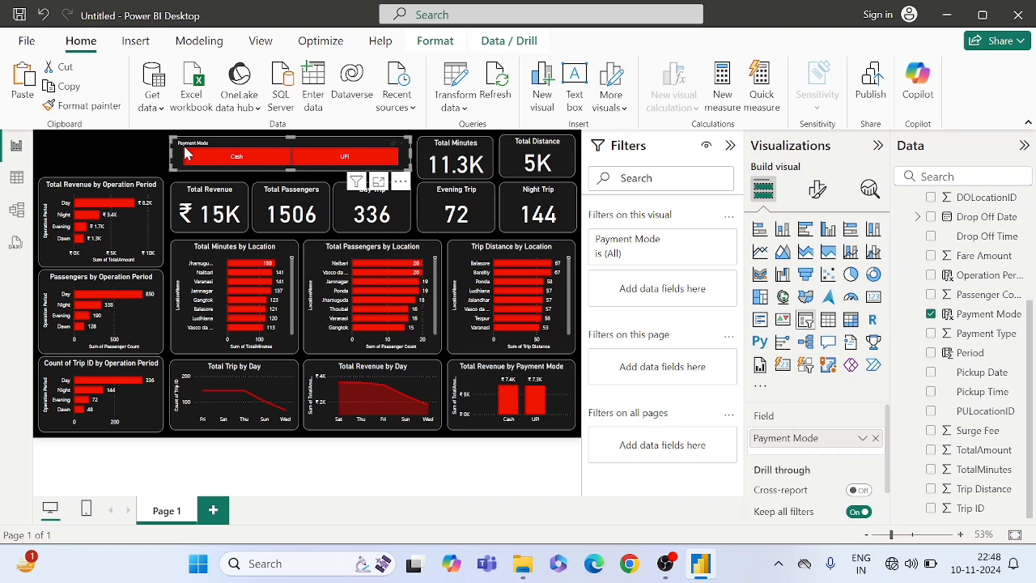
pyautogui.click(114, 142)
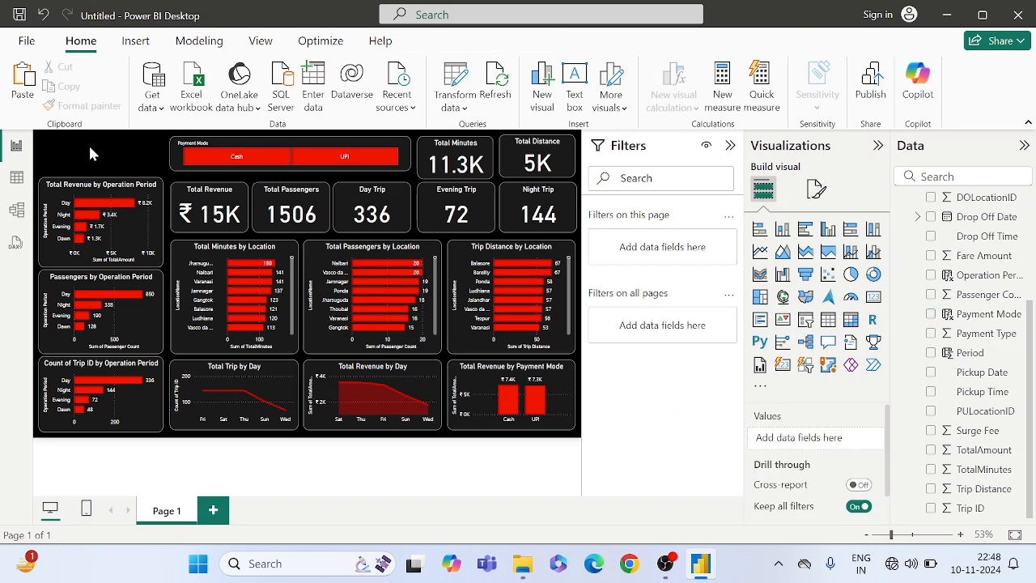
# - Insert a text box reading "Trip Analysis" and make its text 28 pt bold
pyautogui.click(574, 91)
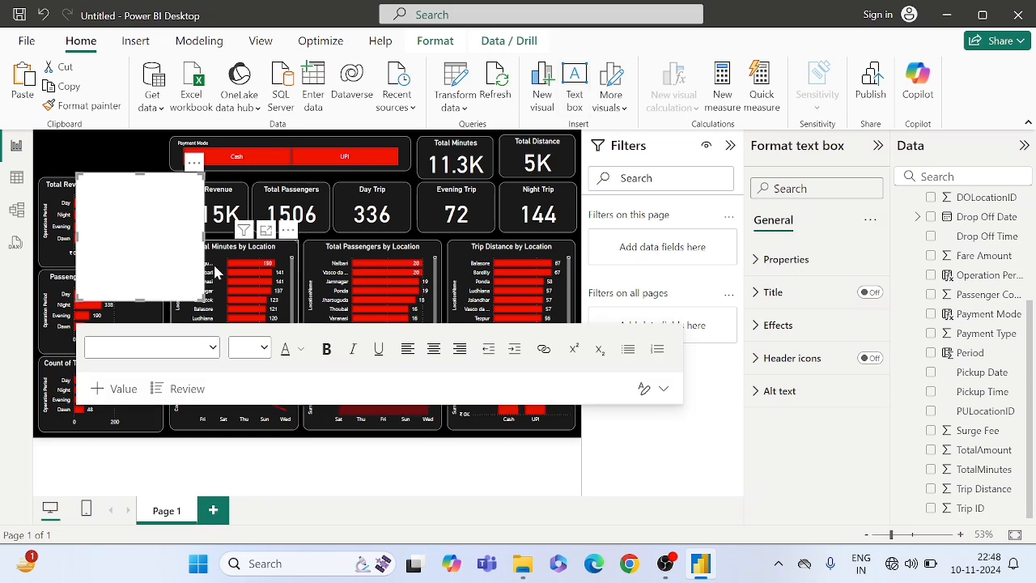
pyautogui.write('Trip Analysis')
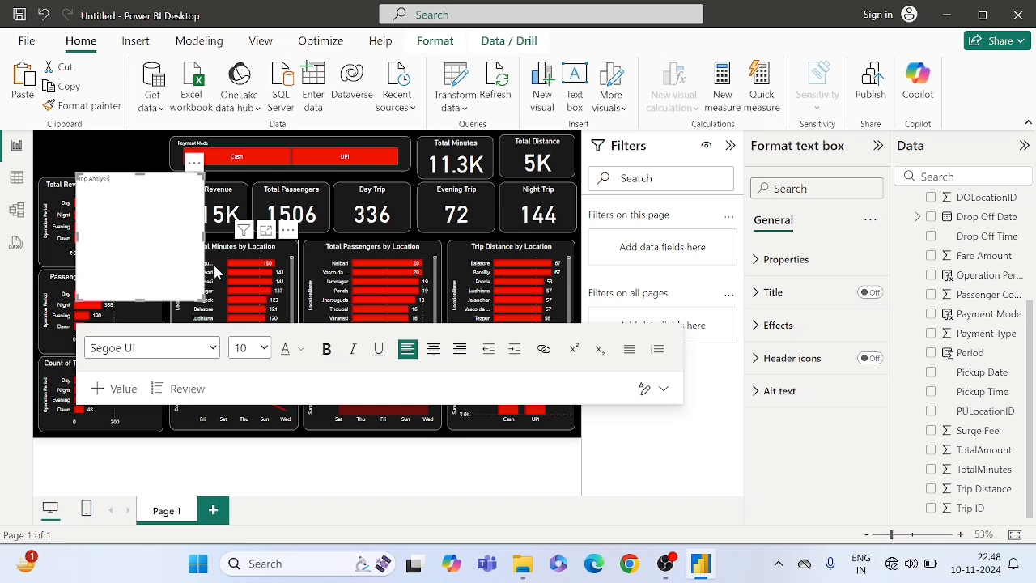
pyautogui.tripleClick(81, 179)
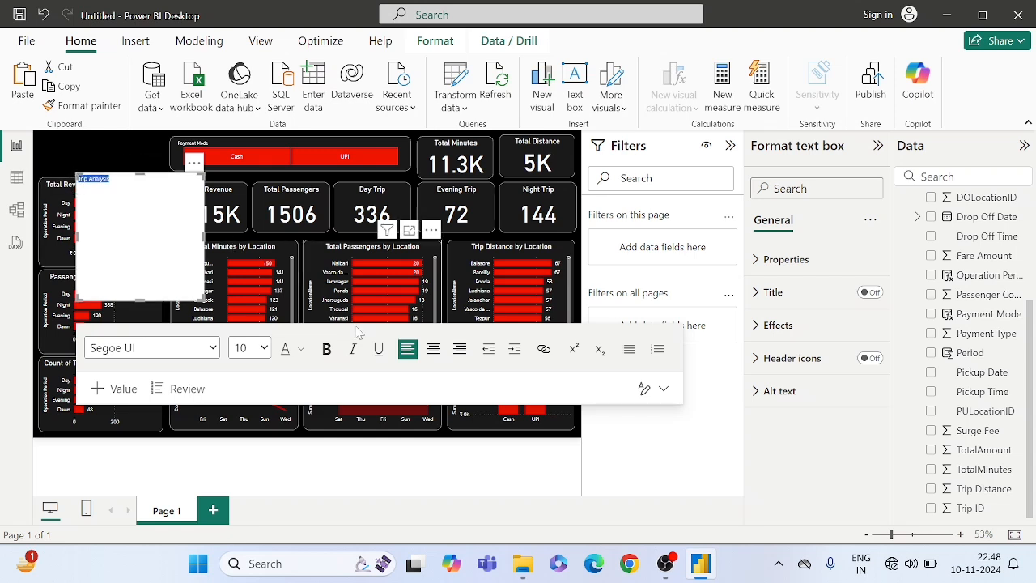
pyautogui.click(263, 348)
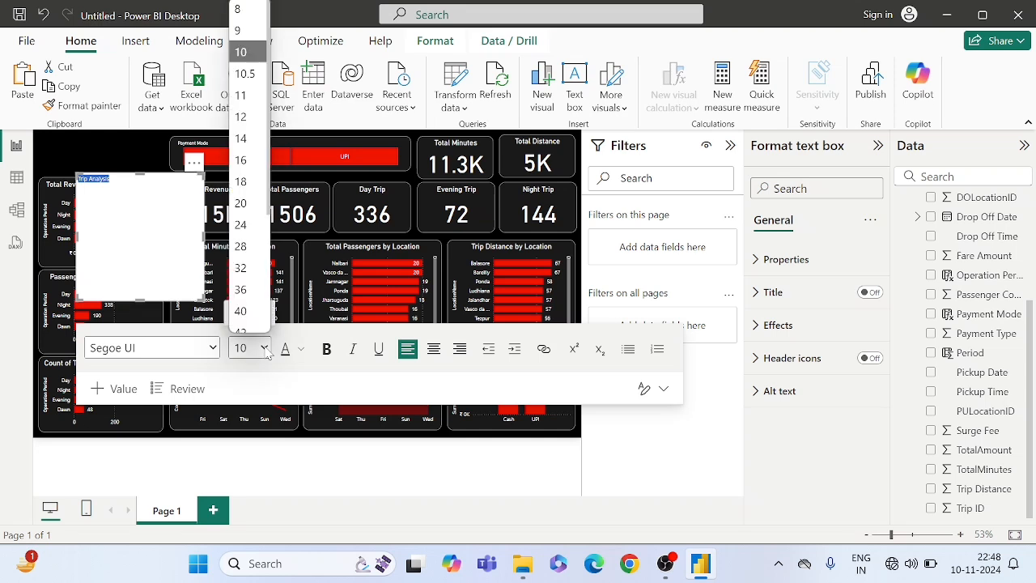
pyautogui.click(247, 246)
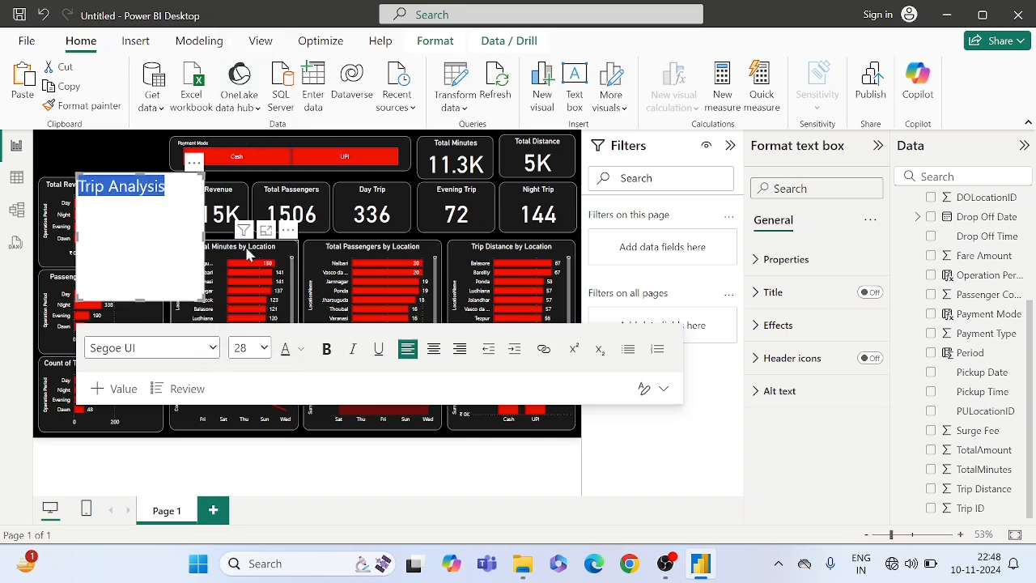
pyautogui.click(327, 351)
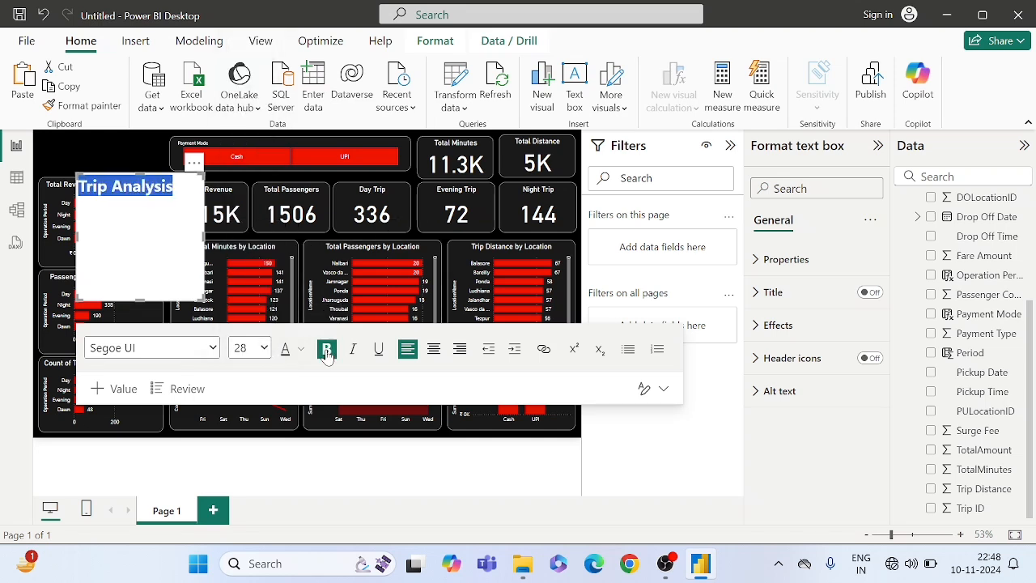
# - Colour the Trip Analysis title white, centre it and set its font to Times New Roman
pyautogui.click(302, 349)
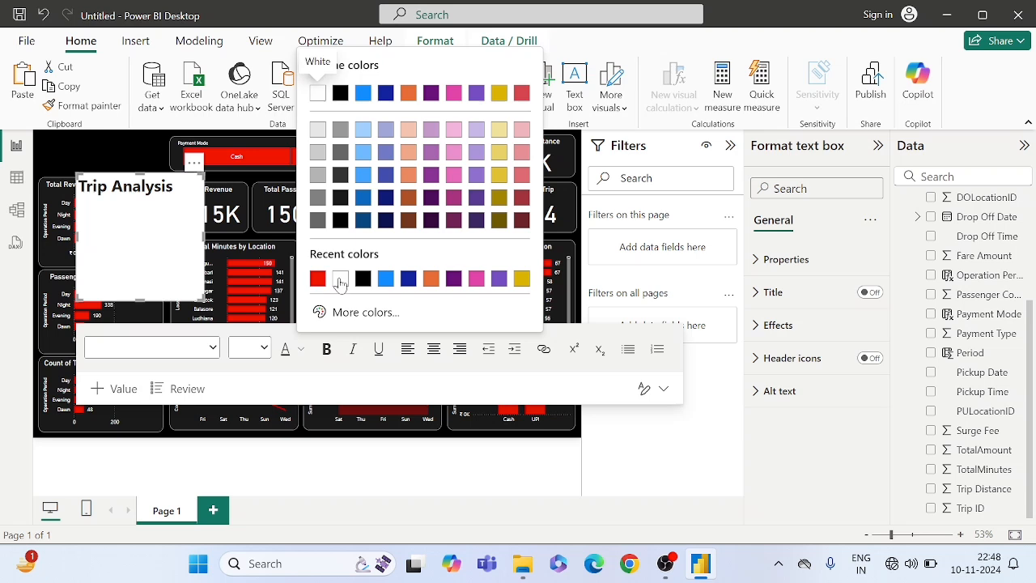
pyautogui.click(340, 278)
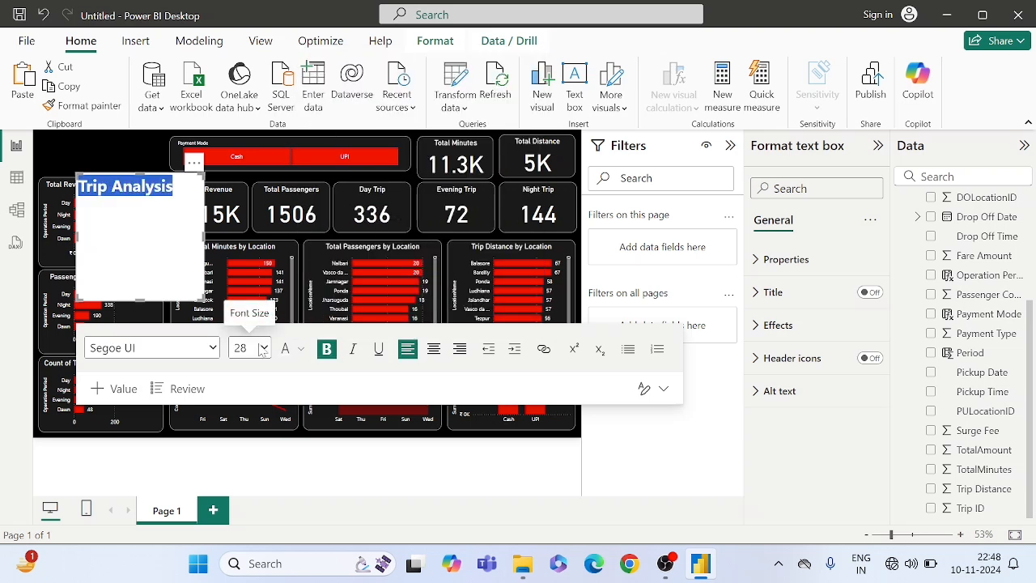
pyautogui.click(435, 353)
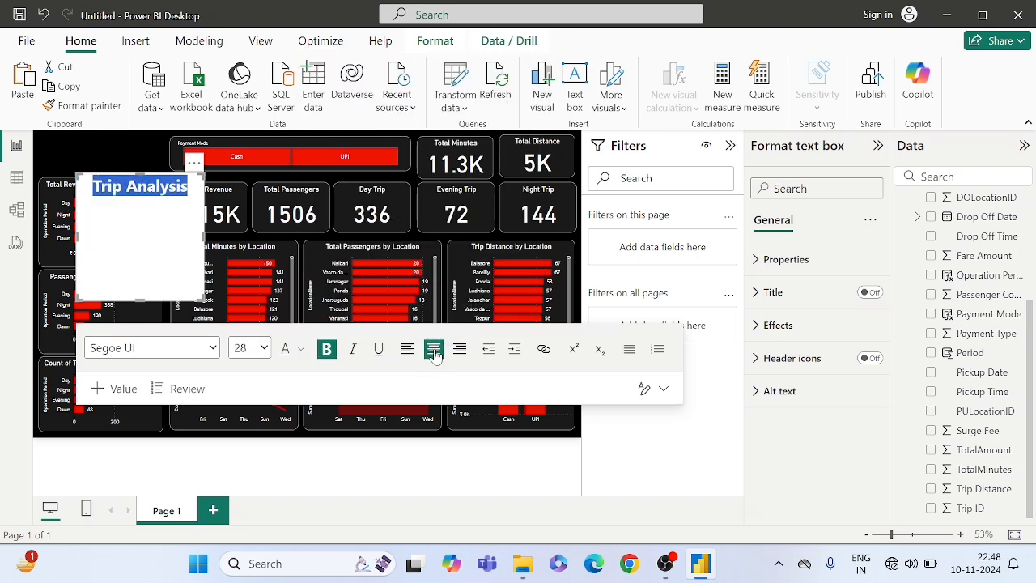
pyautogui.click(188, 354)
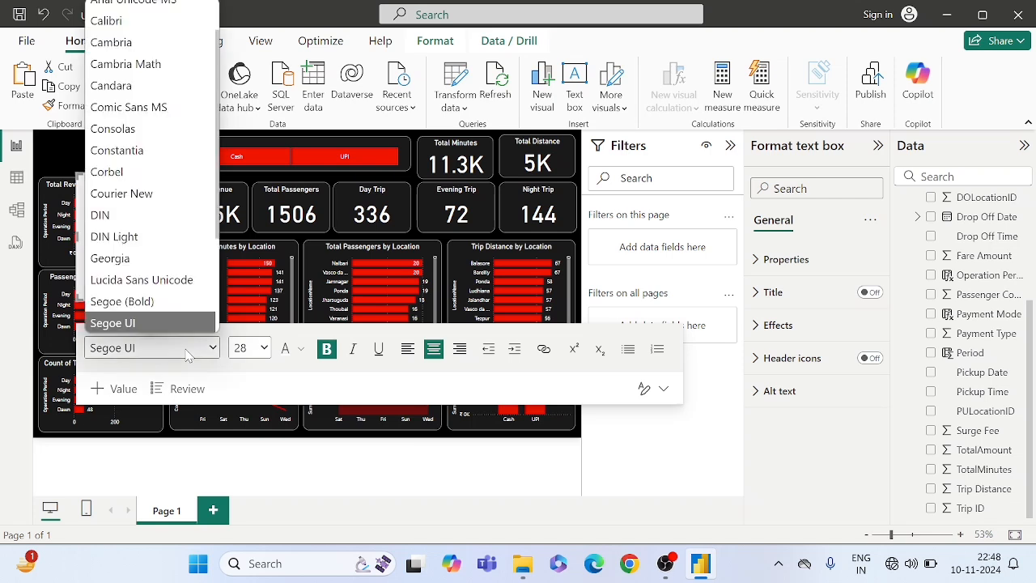
pyautogui.scroll(-2, 160, 220)
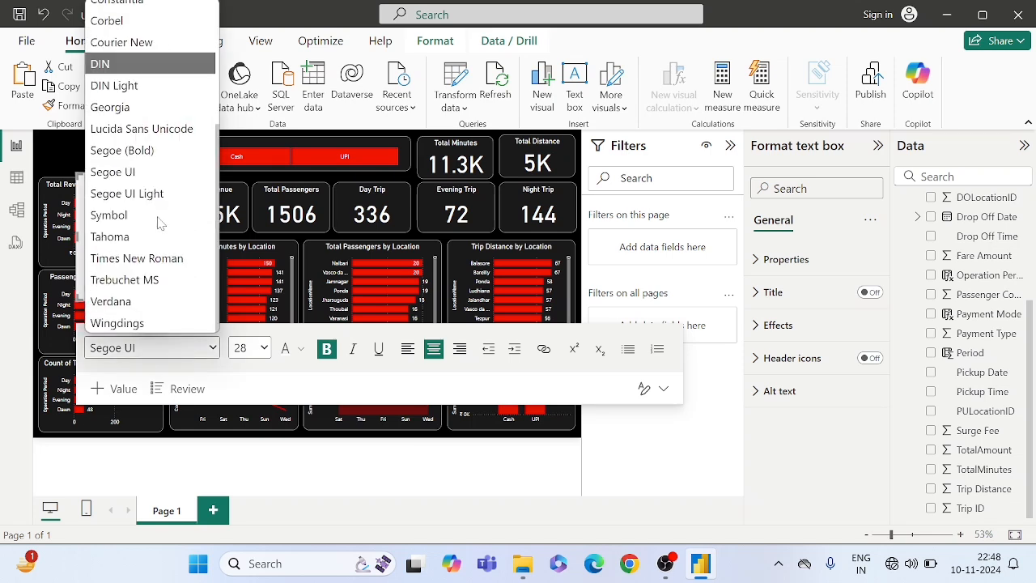
pyautogui.click(141, 259)
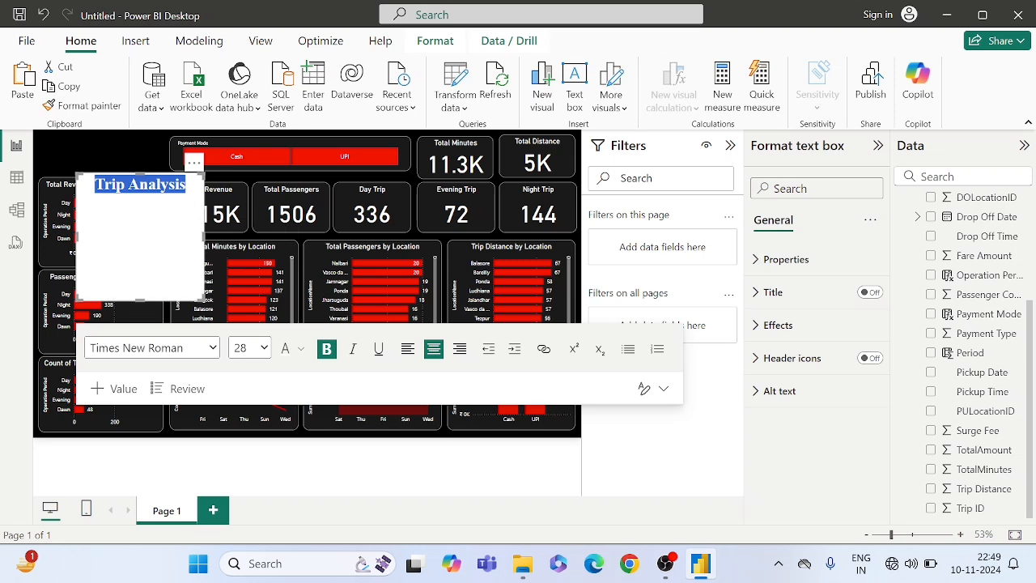
# - Fit the title text box above the Total Revenue by Operation Period chart and copy the Total Passengers card's formatting onto it with Format painter
pyautogui.moveTo(196, 164); pyautogui.dragTo(160, 131)
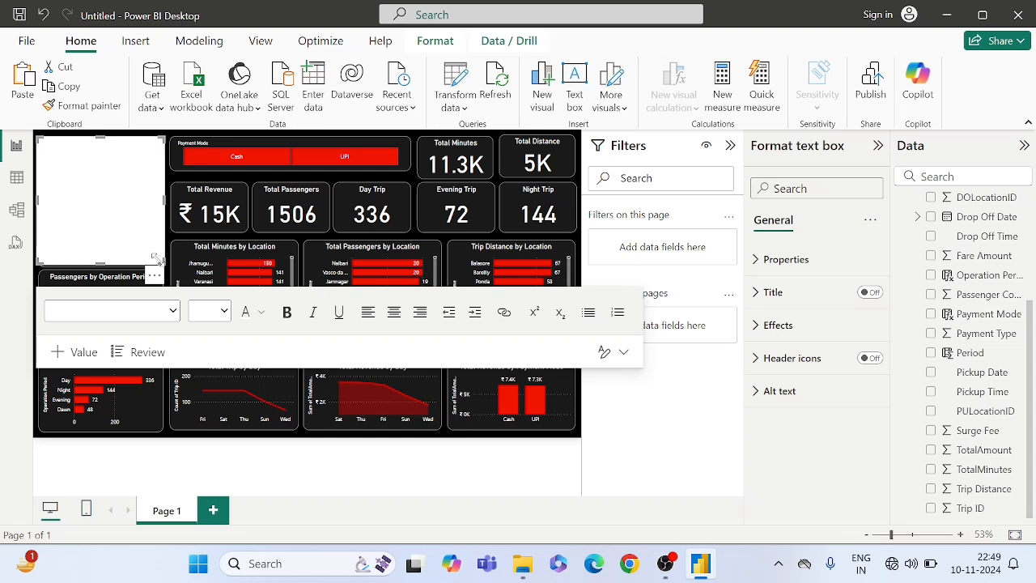
pyautogui.moveTo(161, 260); pyautogui.dragTo(166, 176)
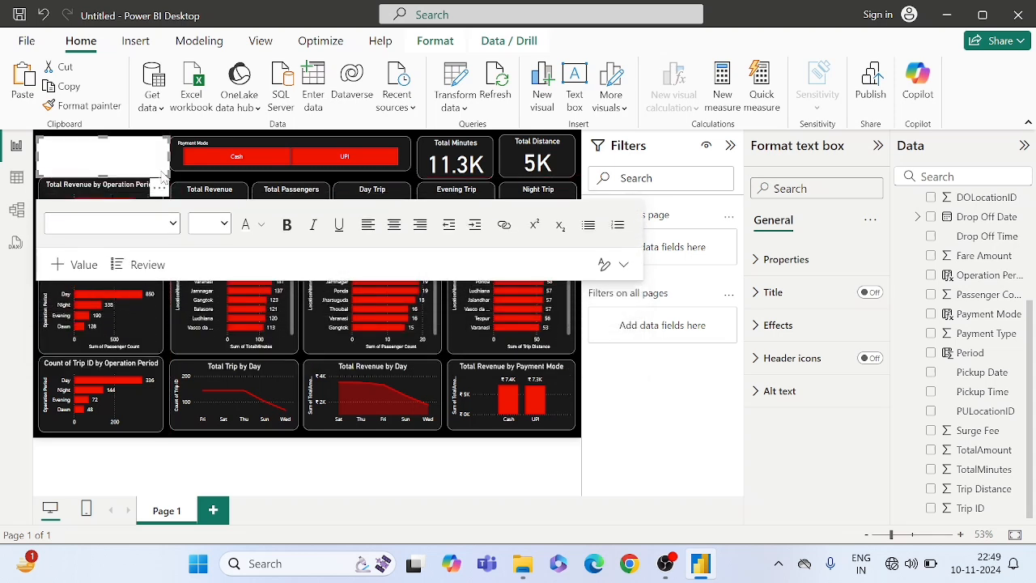
pyautogui.click(297, 196)
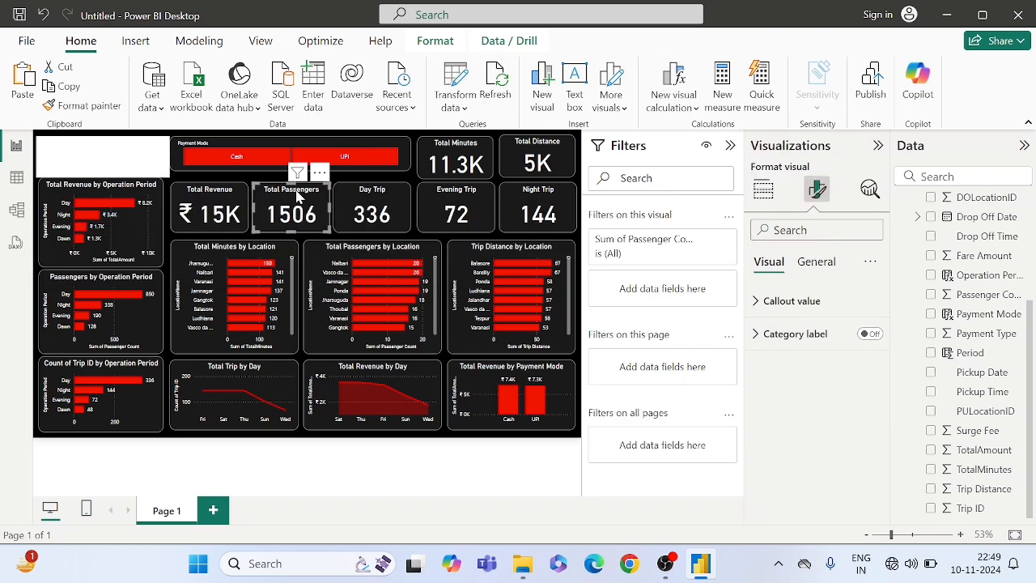
pyautogui.click(97, 106)
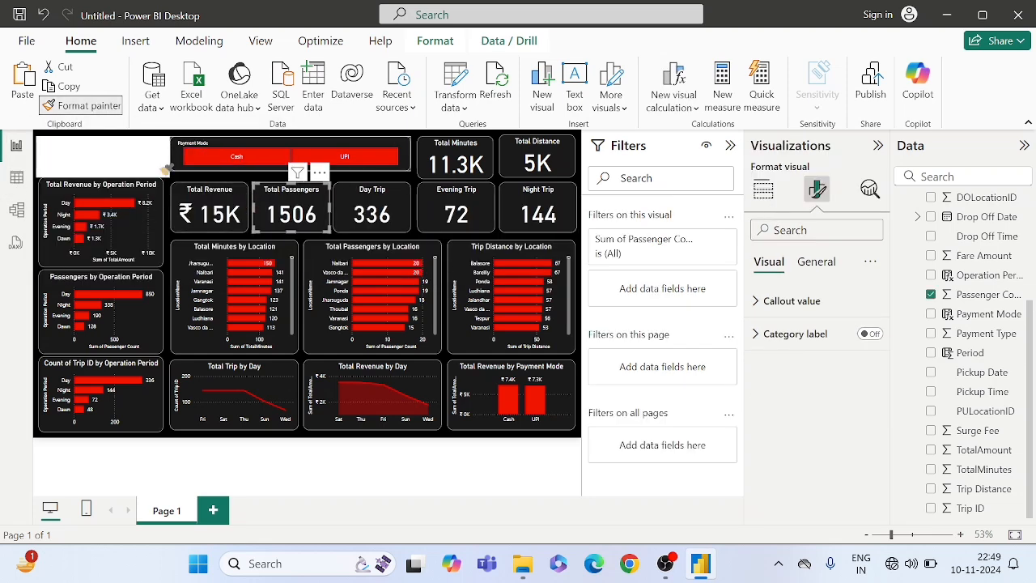
pyautogui.click(132, 153)
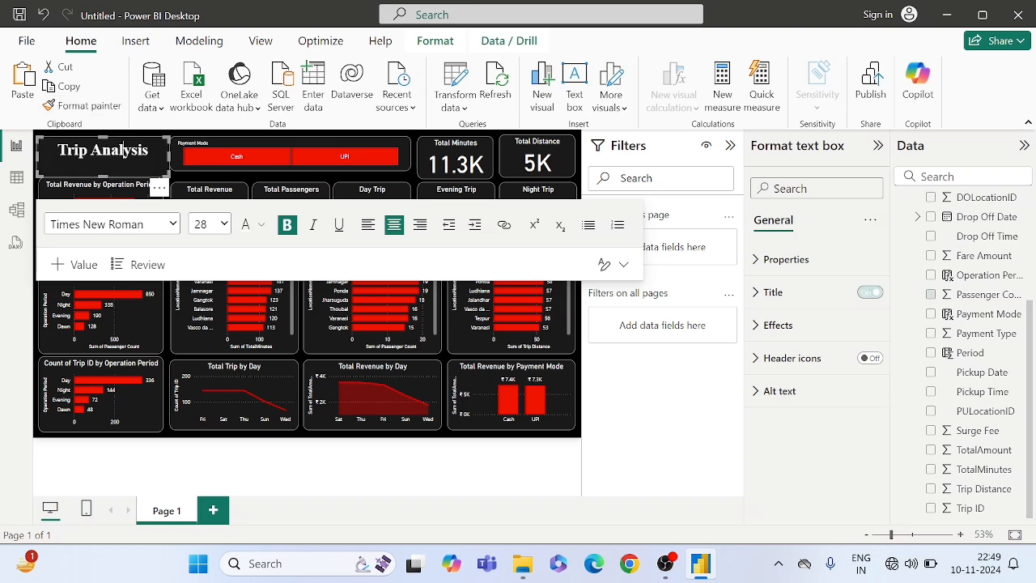
# - Shrink the Trip Analysis title box to match the width of the Total Revenue by Operation Period chart, align it above the chart and deselect it
pyautogui.moveTo(172, 184); pyautogui.dragTo(160, 171)
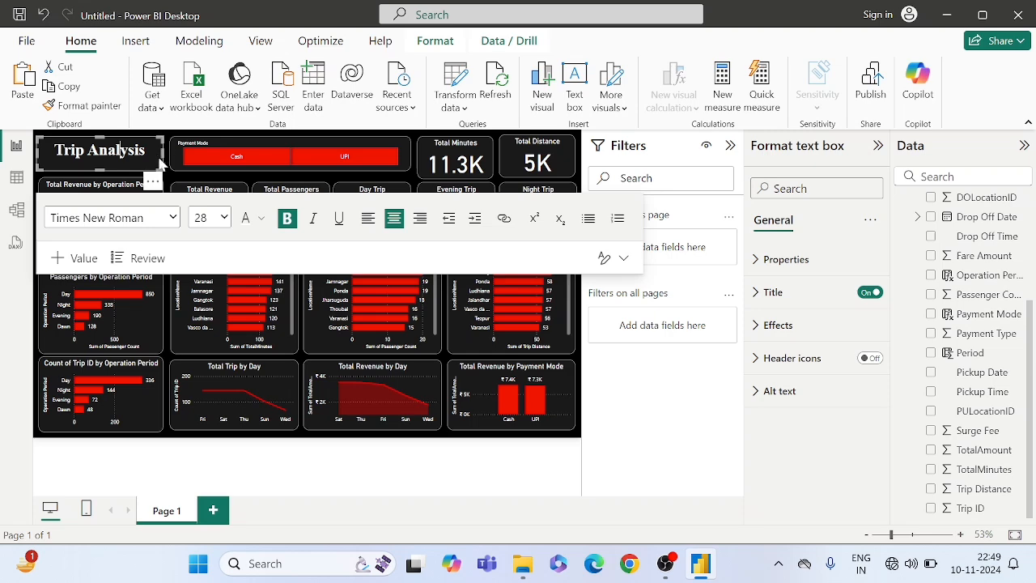
pyautogui.click(156, 183)
pyautogui.moveTo(157, 185); pyautogui.dragTo(160, 184)
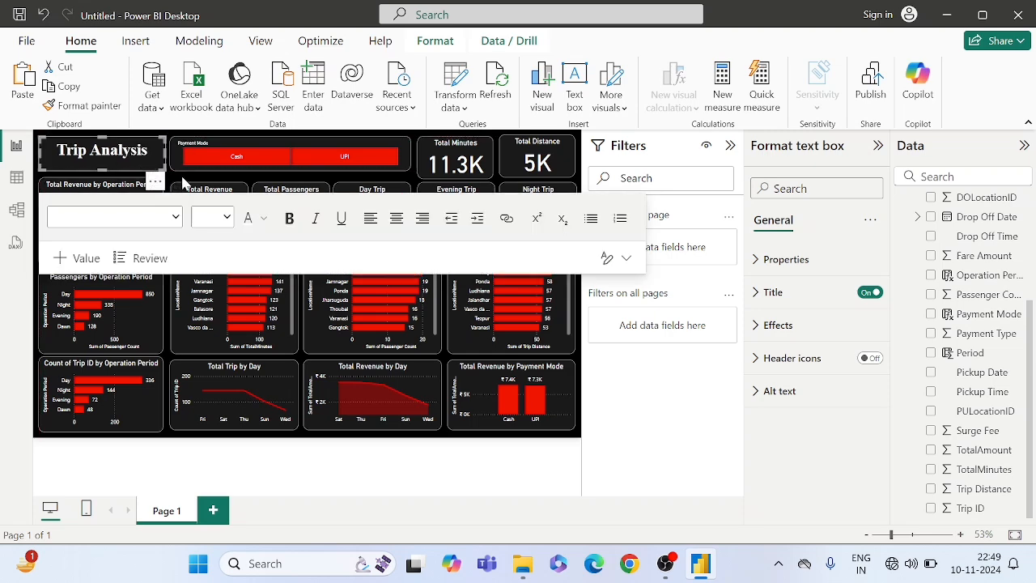
pyautogui.press('Escape')
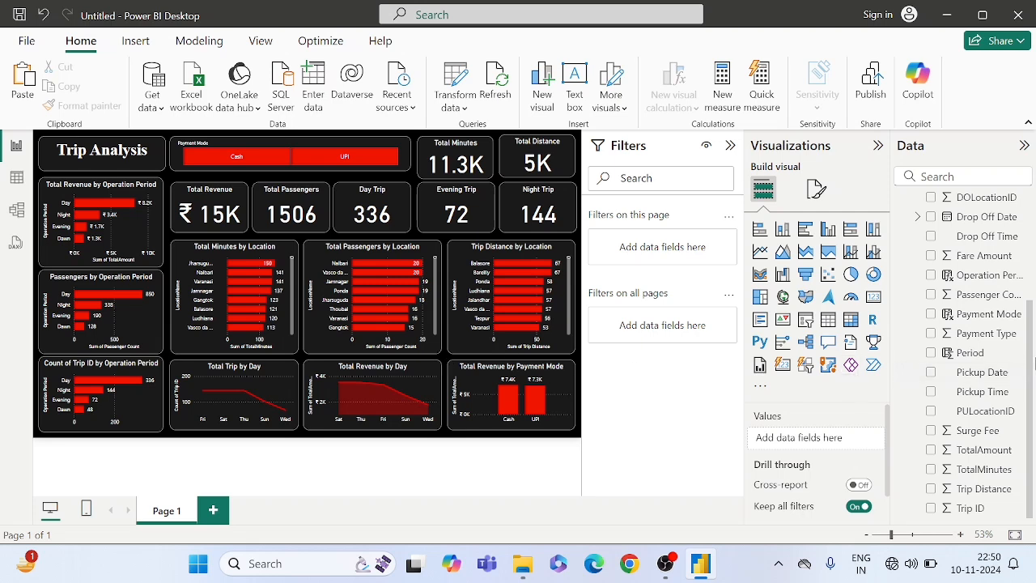
# - Collapse the TripData and Date tables in the data field list
pyautogui.scroll(4, 987, 300)
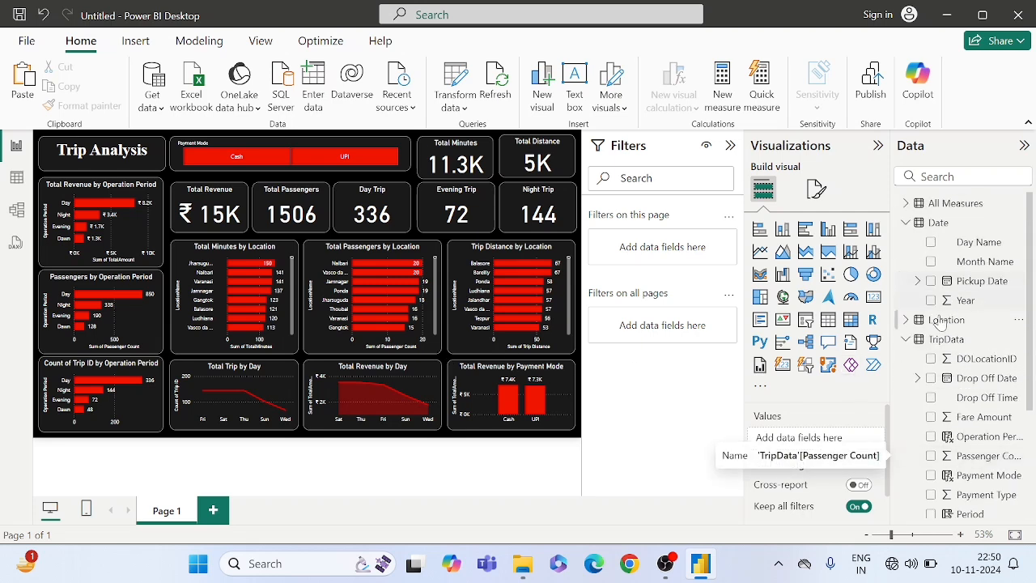
pyautogui.click(906, 340)
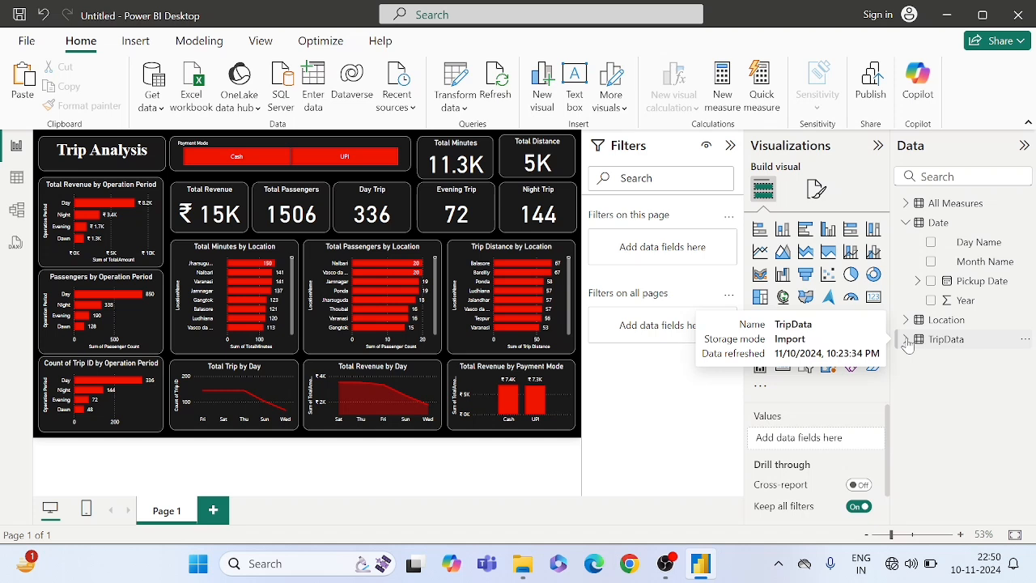
pyautogui.click(907, 223)
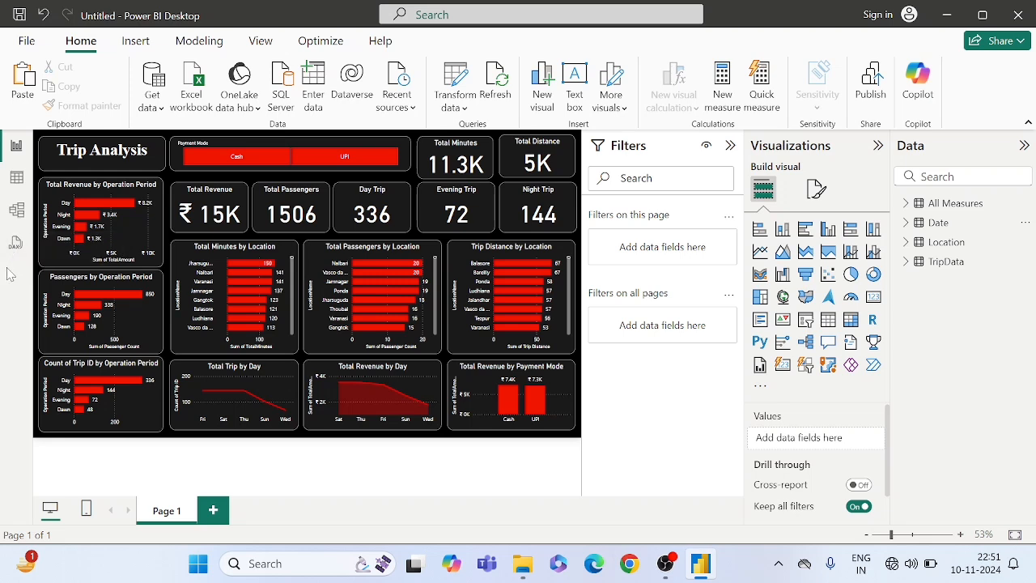
# - Look through the sample TripData query in the DAX query view and return to the report view
pyautogui.click(15, 242)
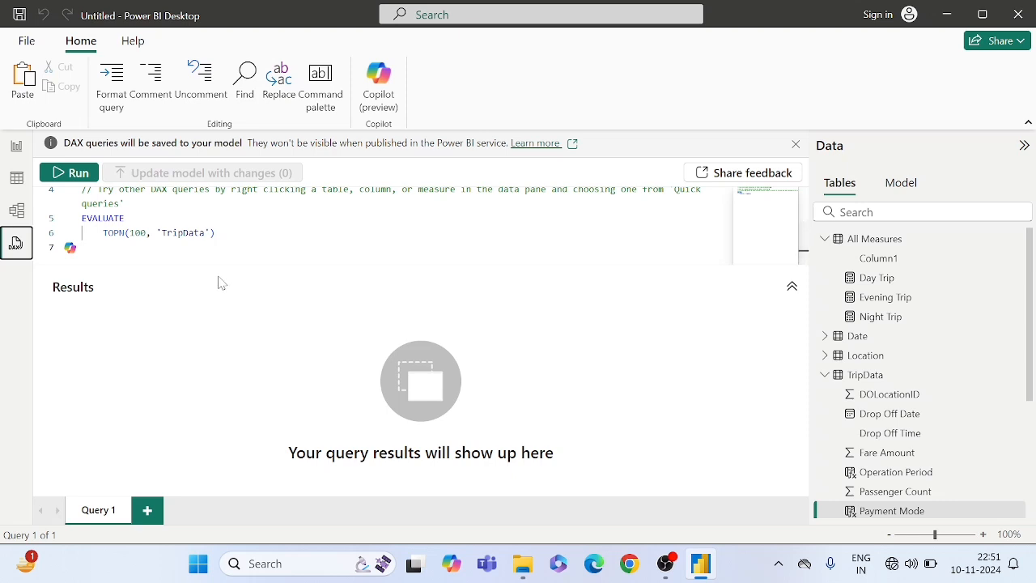
pyautogui.scroll(2, 421, 227)
pyautogui.scroll(-1, 420, 226)
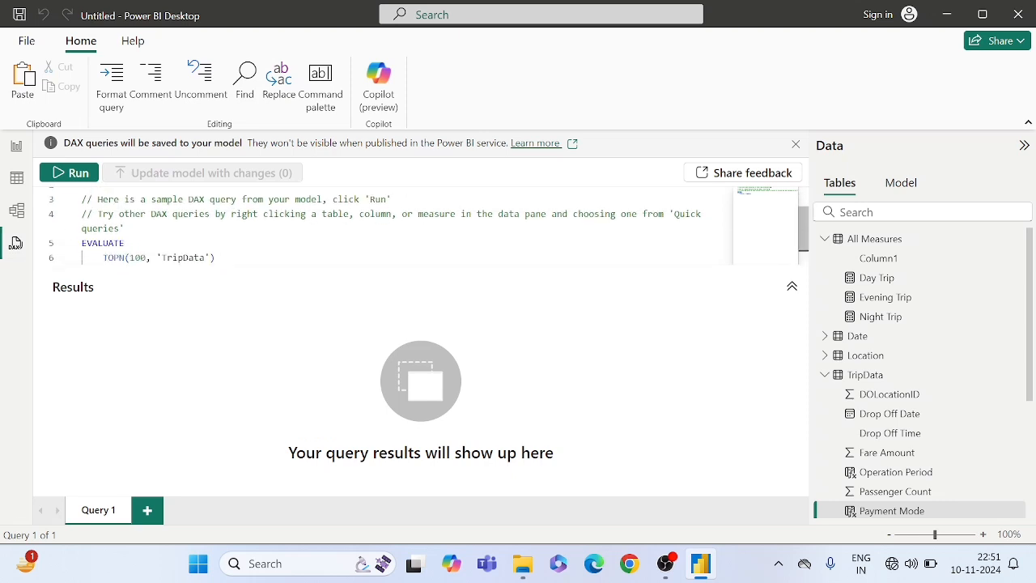
pyautogui.scroll(-1, 389, 227)
pyautogui.scroll(1, 388, 227)
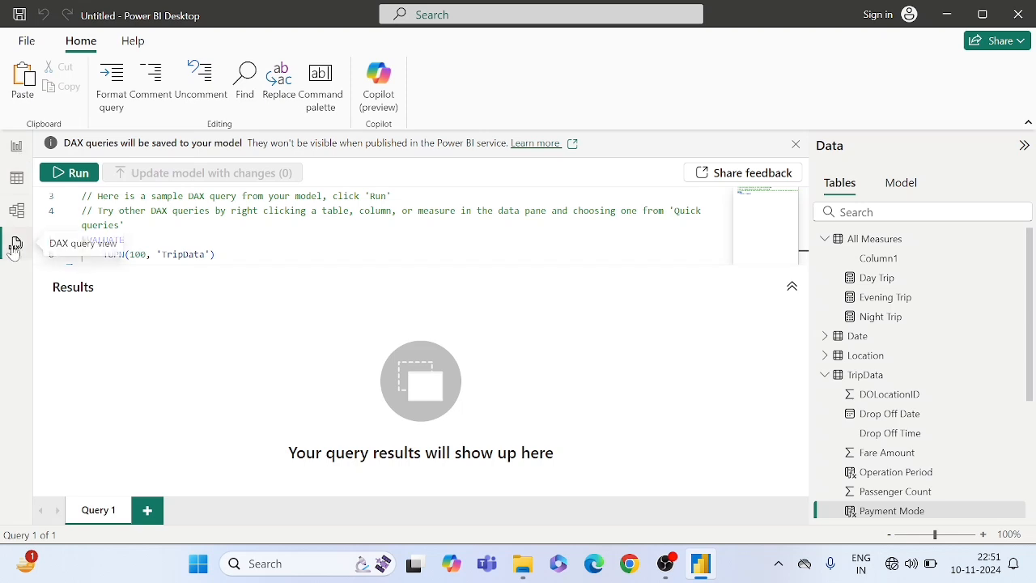
pyautogui.click(20, 149)
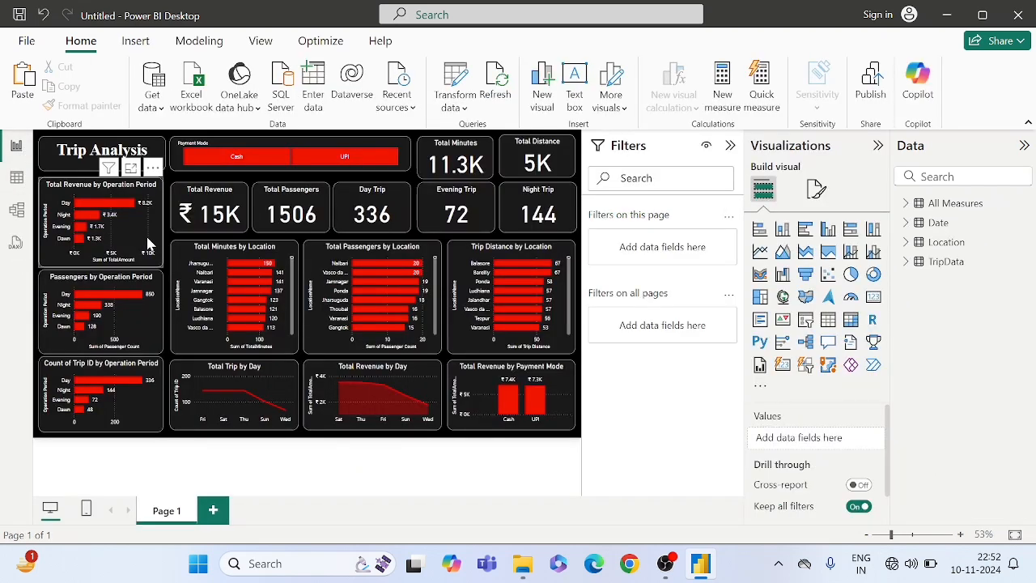